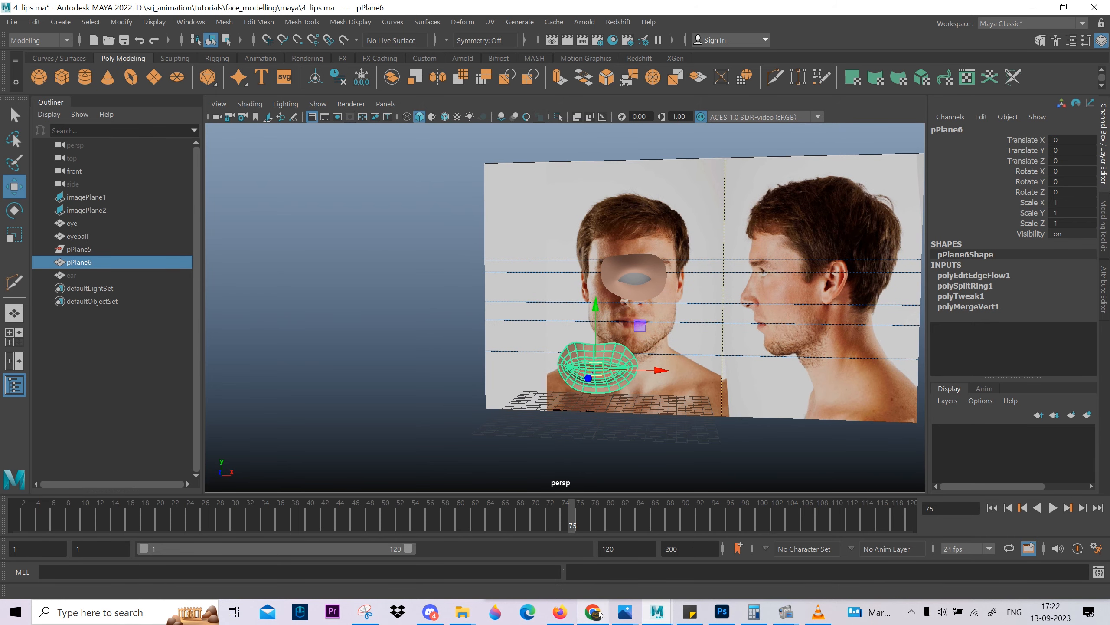
# Switch to Photos and examine the ear's edge flow in face3.JPG, face4.JPG and the annotated ear snip.
pyautogui.moveTo(625, 612)
pyautogui.moveTo(687, 560)
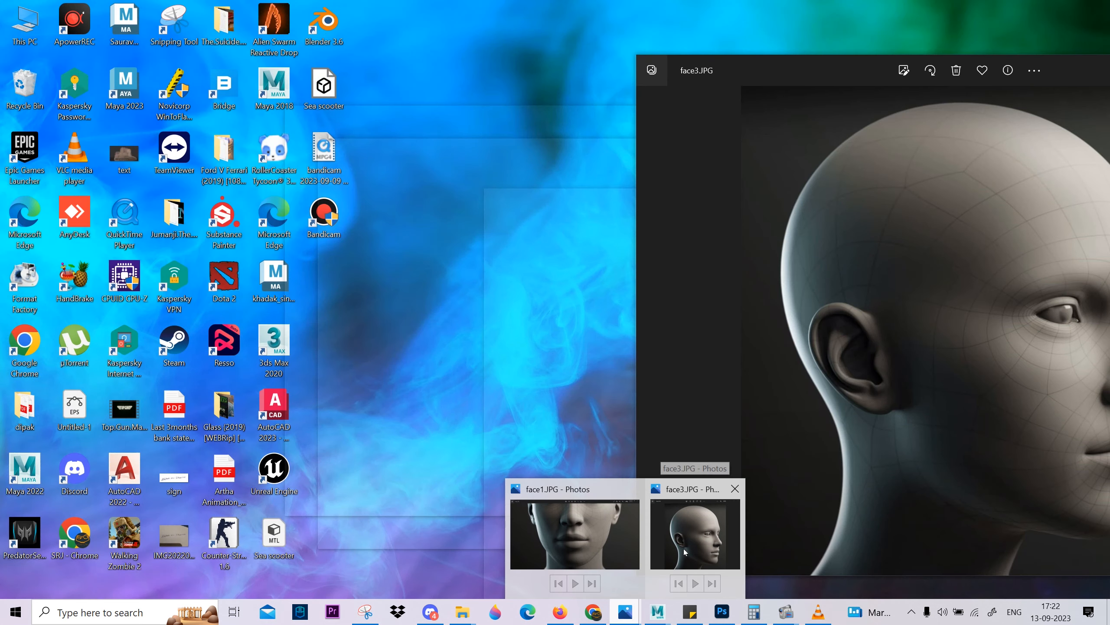
pyautogui.click(685, 553)
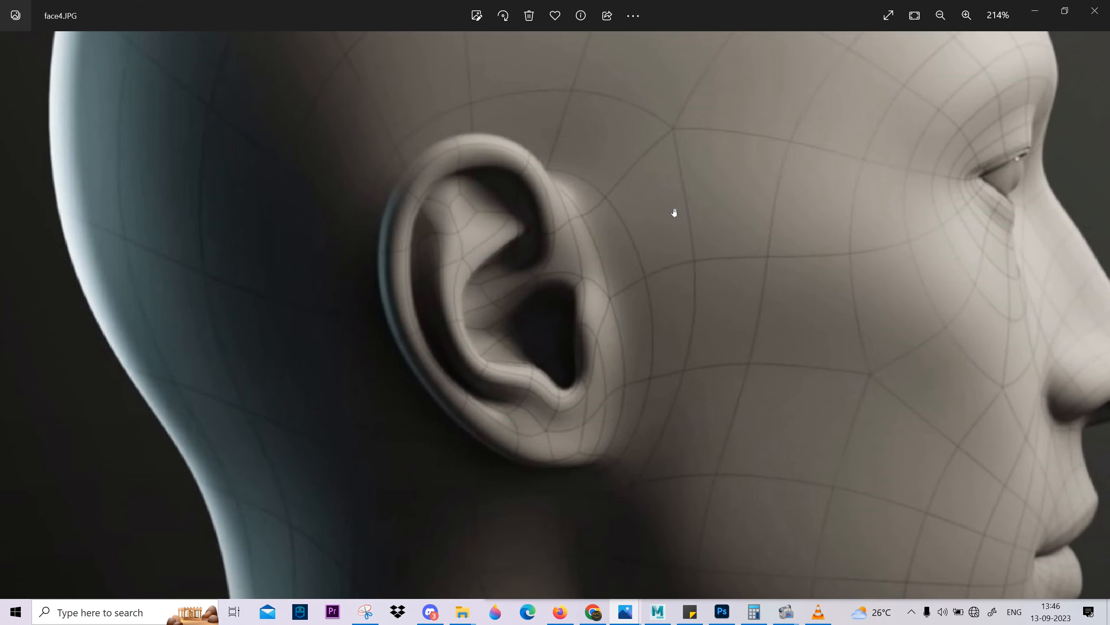
pyautogui.scroll(-3, 675, 262)
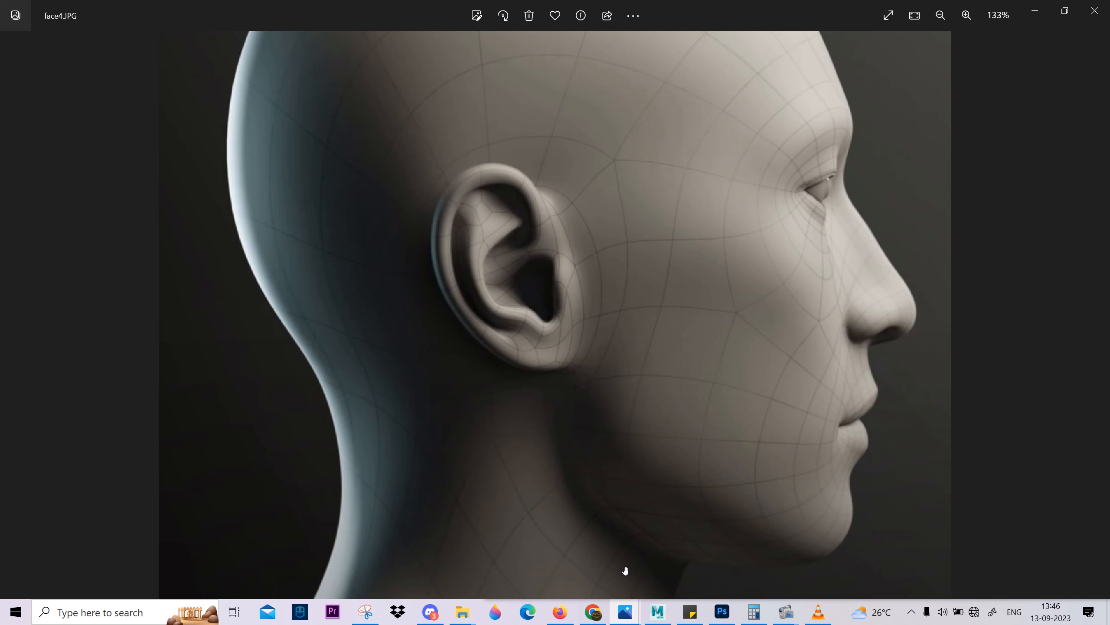
pyautogui.click(365, 611)
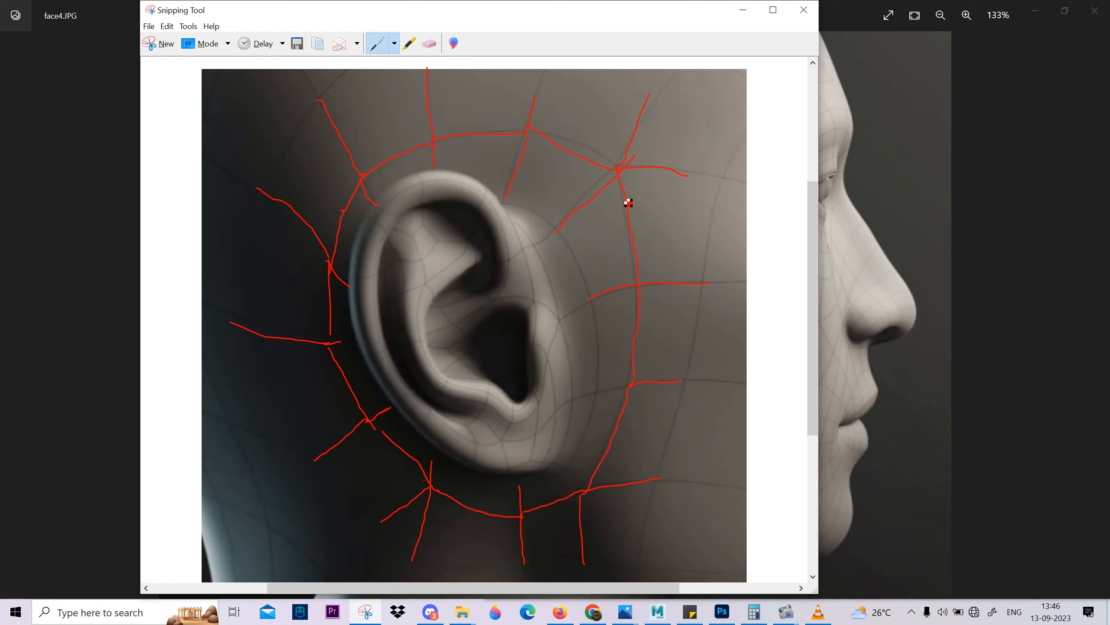
pyautogui.moveTo(565, 9); pyautogui.dragTo(737, 97)
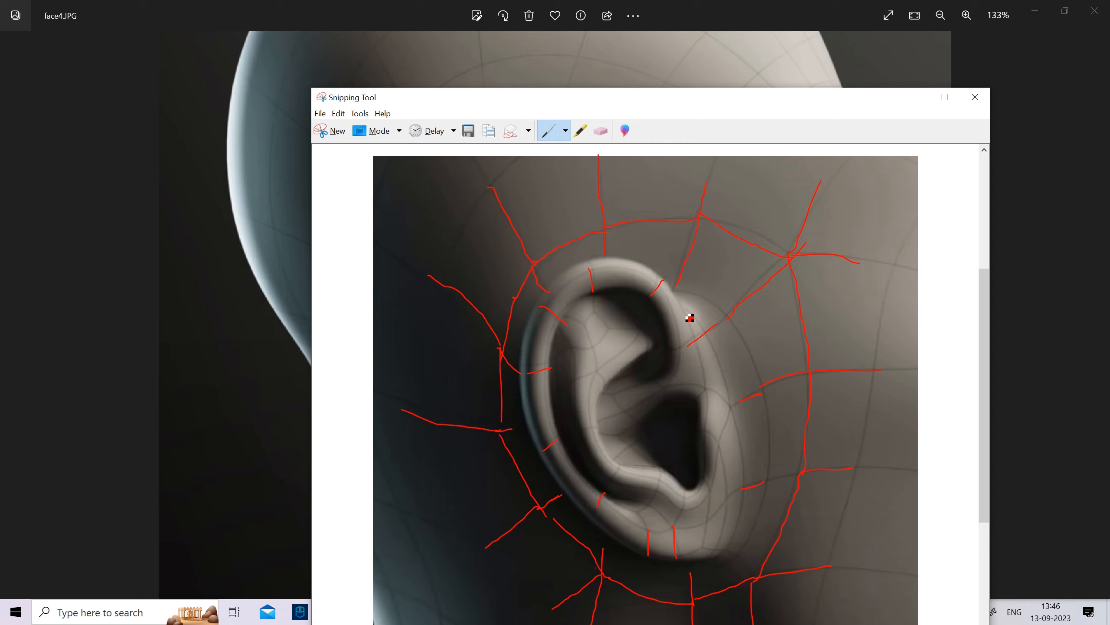
pyautogui.click(915, 97)
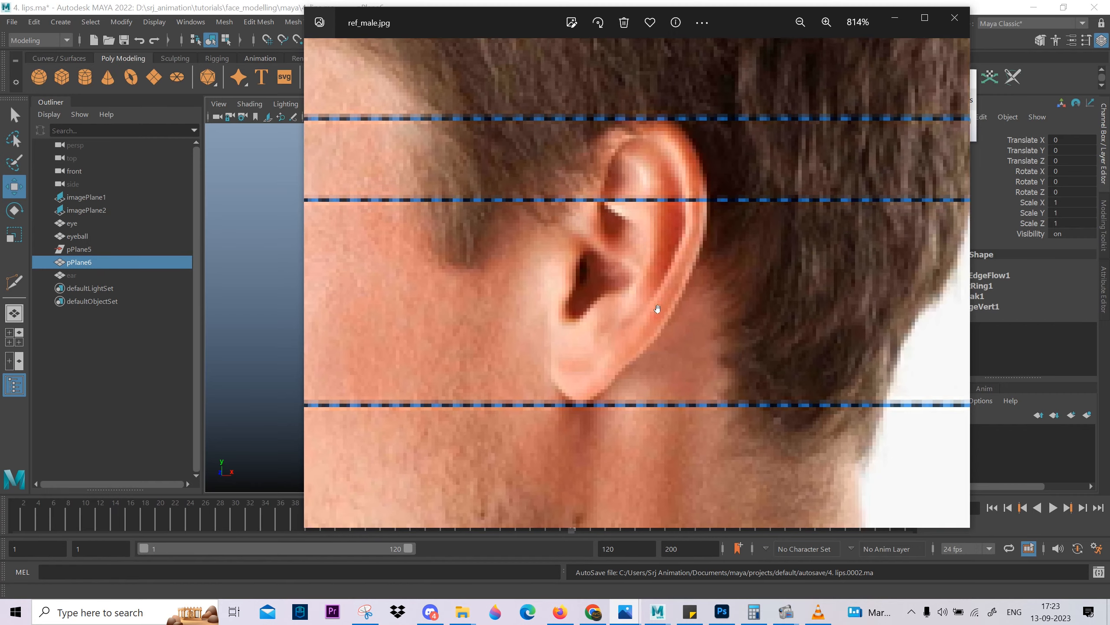
pyautogui.moveTo(656, 310); pyautogui.dragTo(620, 349)
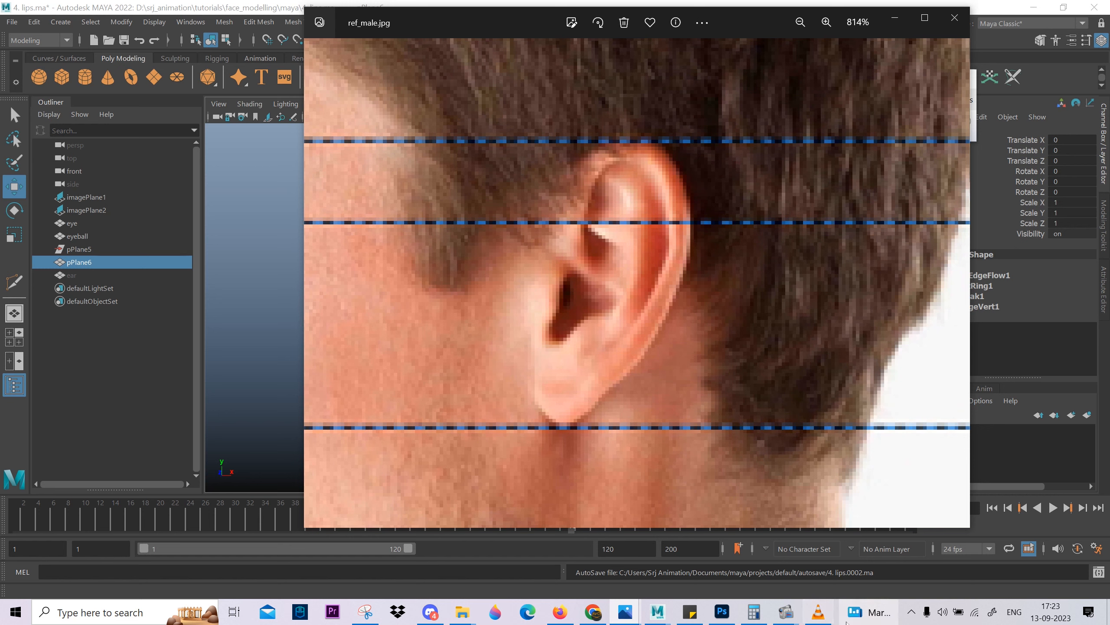
# Switch to Snipping Tool and capture a new snip of the ear area in ref_male.jpg.
pyautogui.click(365, 611)
pyautogui.click(755, 99)
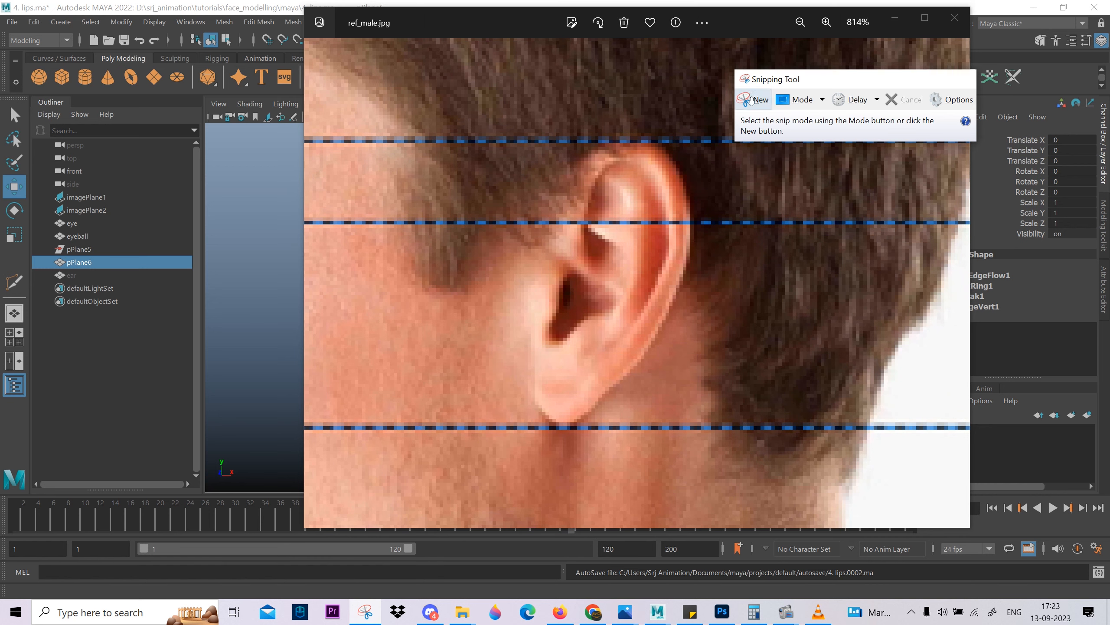
pyautogui.moveTo(383, 44); pyautogui.dragTo(857, 522)
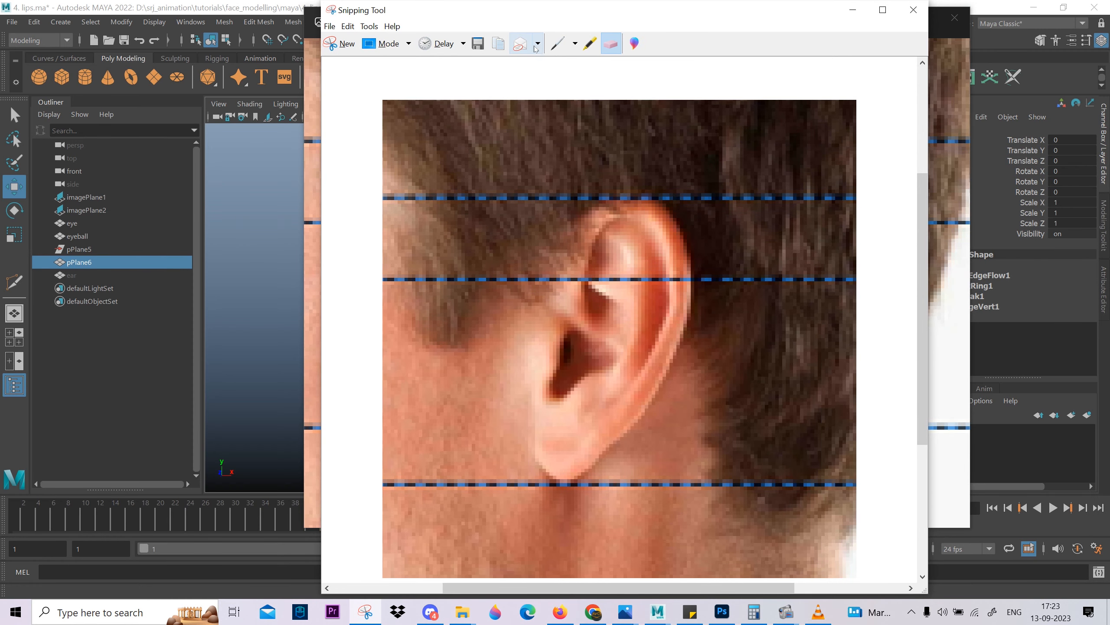
# Sketch red pen lines along the ear's outer rim and inner ridge on the snip, and minimize the snip and photo windows.
pyautogui.click(558, 44)
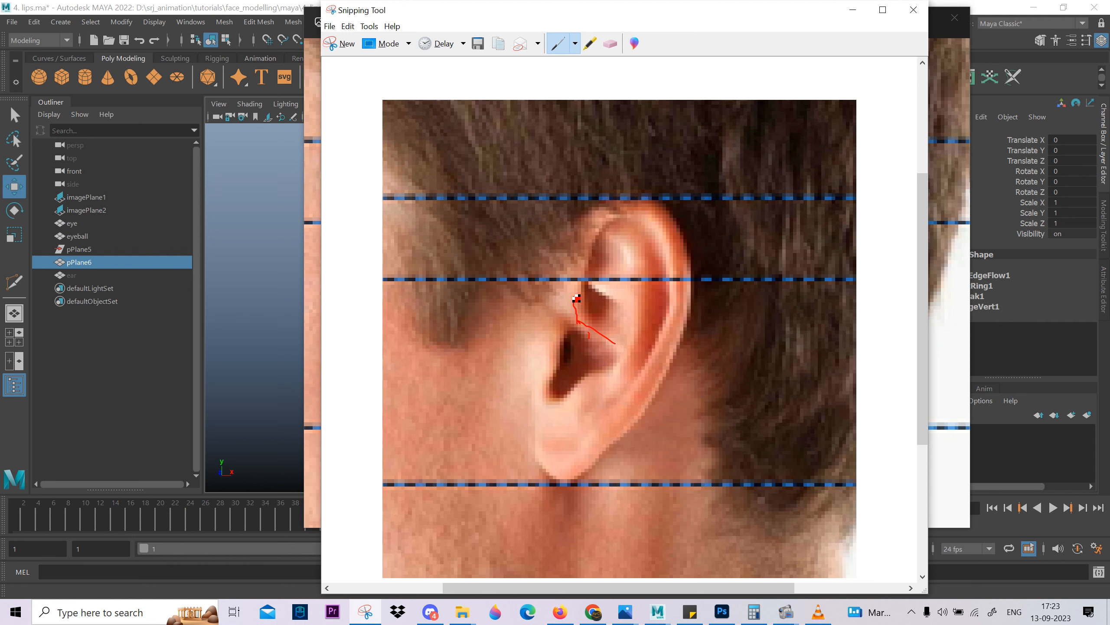
pyautogui.moveTo(584, 250); pyautogui.dragTo(608, 215)
pyautogui.moveTo(672, 232); pyautogui.dragTo(680, 273)
pyautogui.moveTo(684, 317)
pyautogui.mouseDown()
pyautogui.moveTo(621, 430)
pyautogui.moveTo(566, 466)
pyautogui.mouseUp()
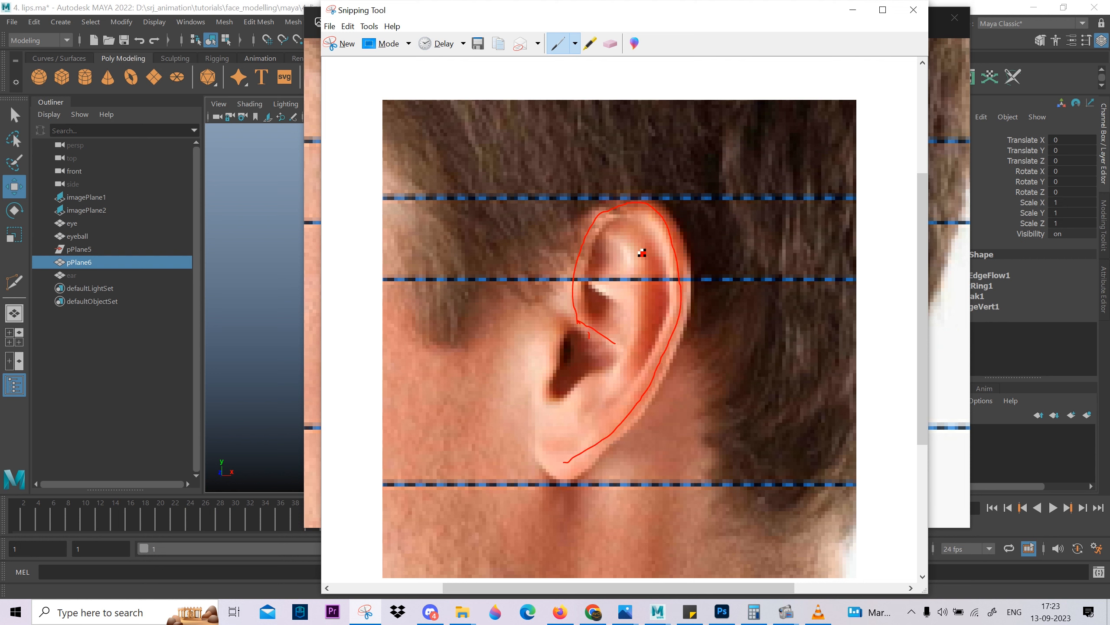
pyautogui.moveTo(637, 276)
pyautogui.mouseDown()
pyautogui.moveTo(639, 334)
pyautogui.moveTo(594, 397)
pyautogui.mouseUp()
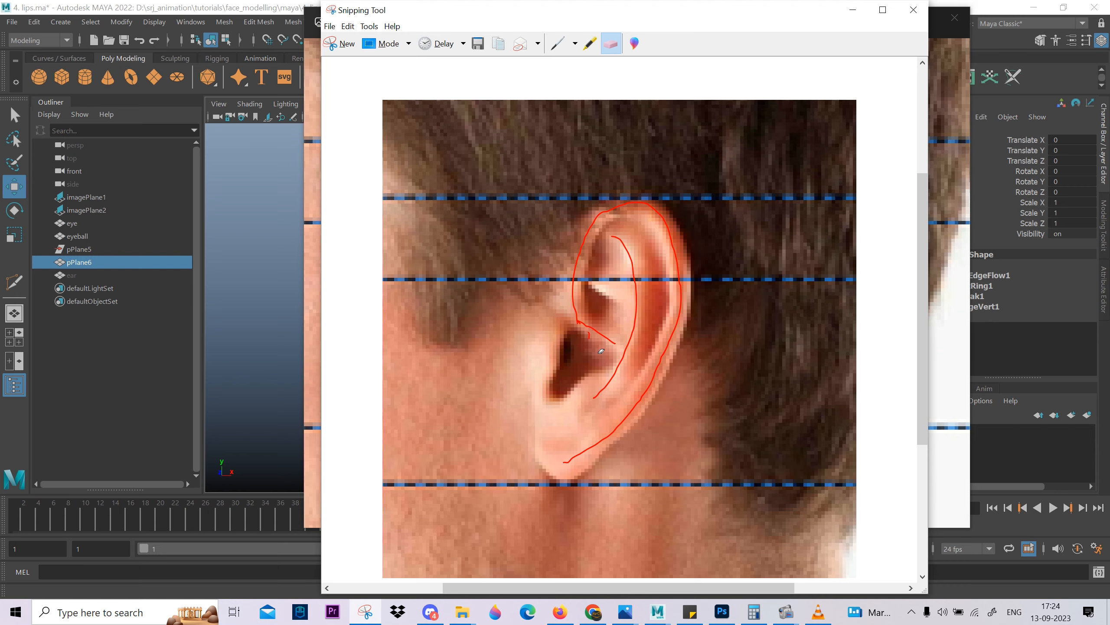
pyautogui.scroll(-2, 663, 330)
pyautogui.scroll(1, 664, 330)
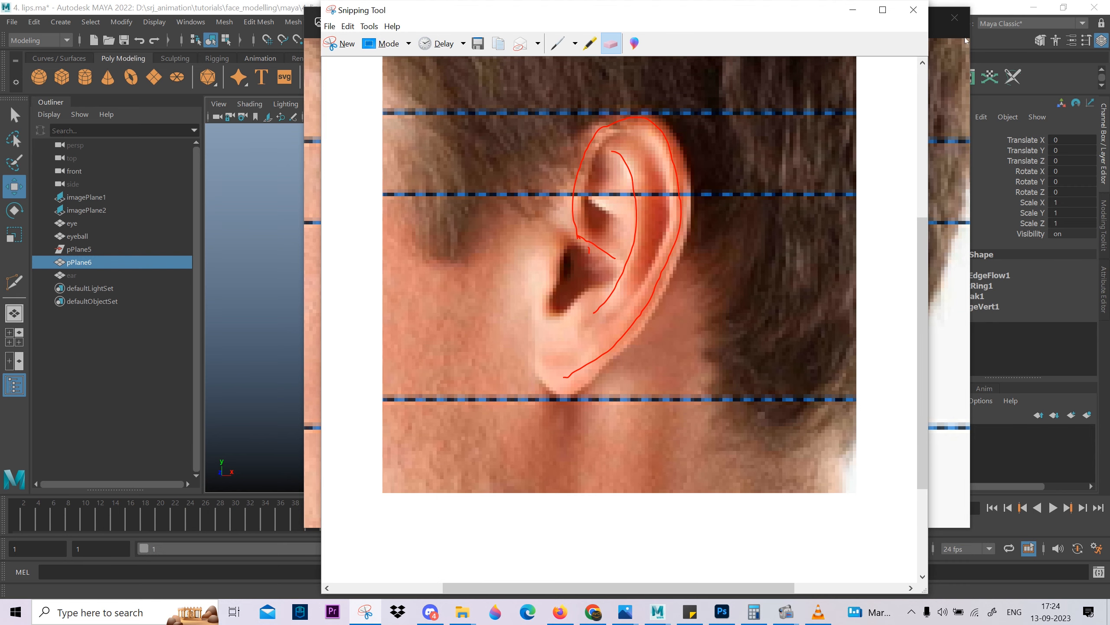
pyautogui.click(851, 12)
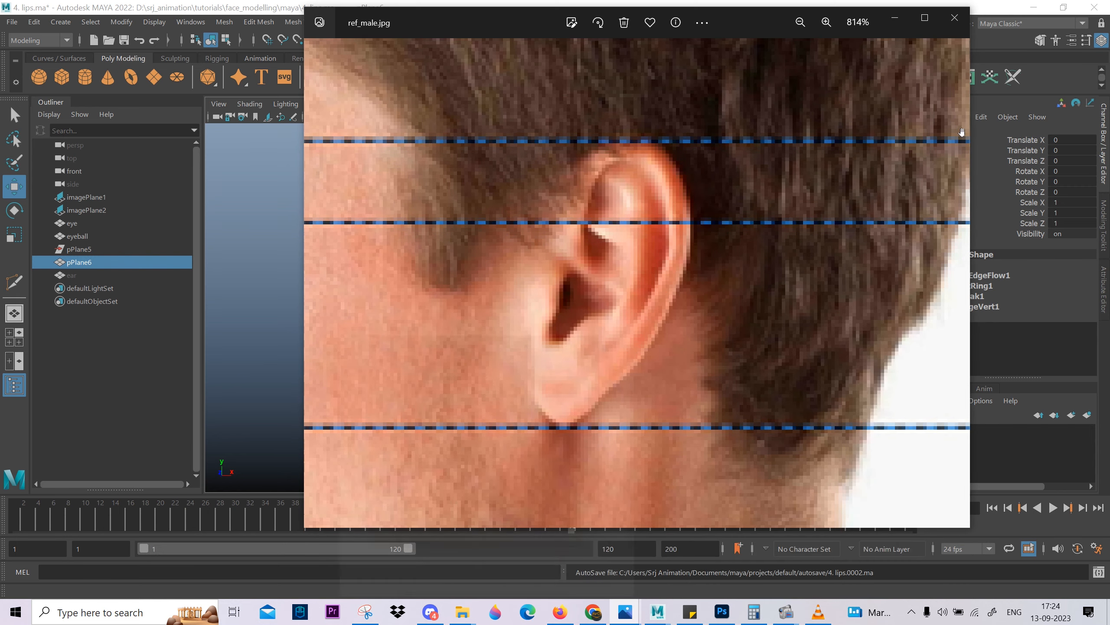
pyautogui.click(895, 18)
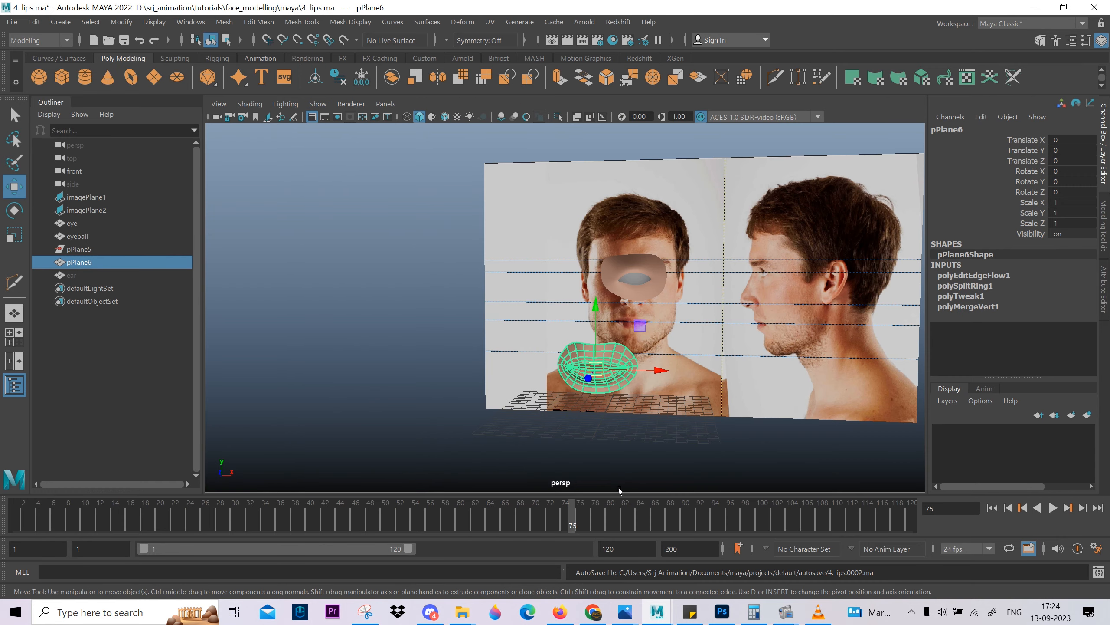
# Browse the head reference images in Photos, compare the ear wireframes in face3.JPG and face4.JPG, and return to Maya.
pyautogui.moveTo(625, 612)
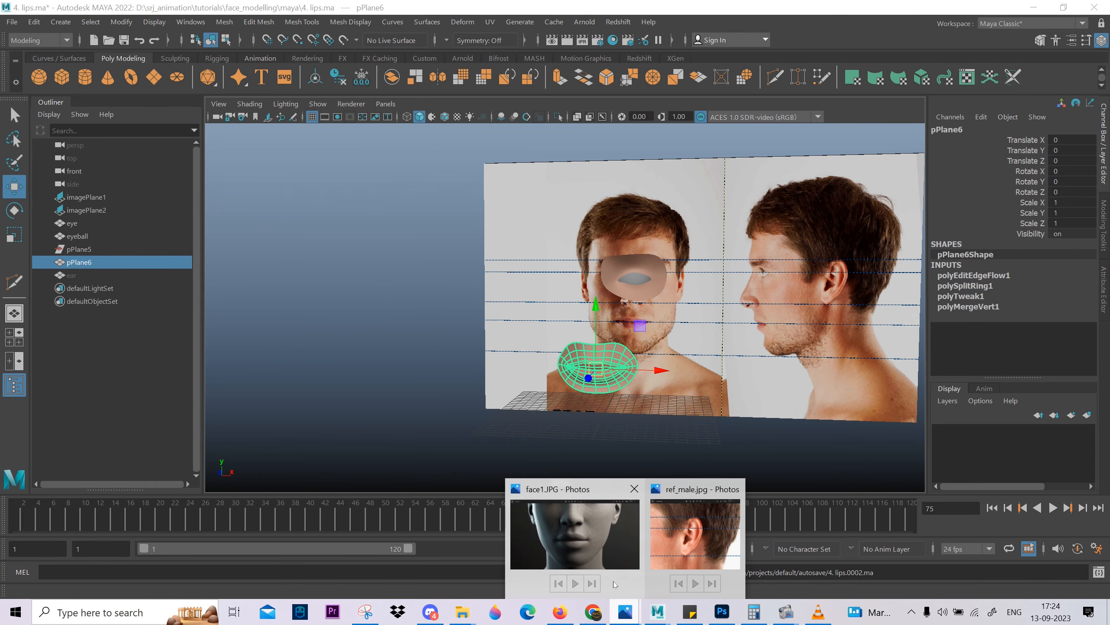
pyautogui.click(664, 531)
pyautogui.scroll(-3, 513, 315)
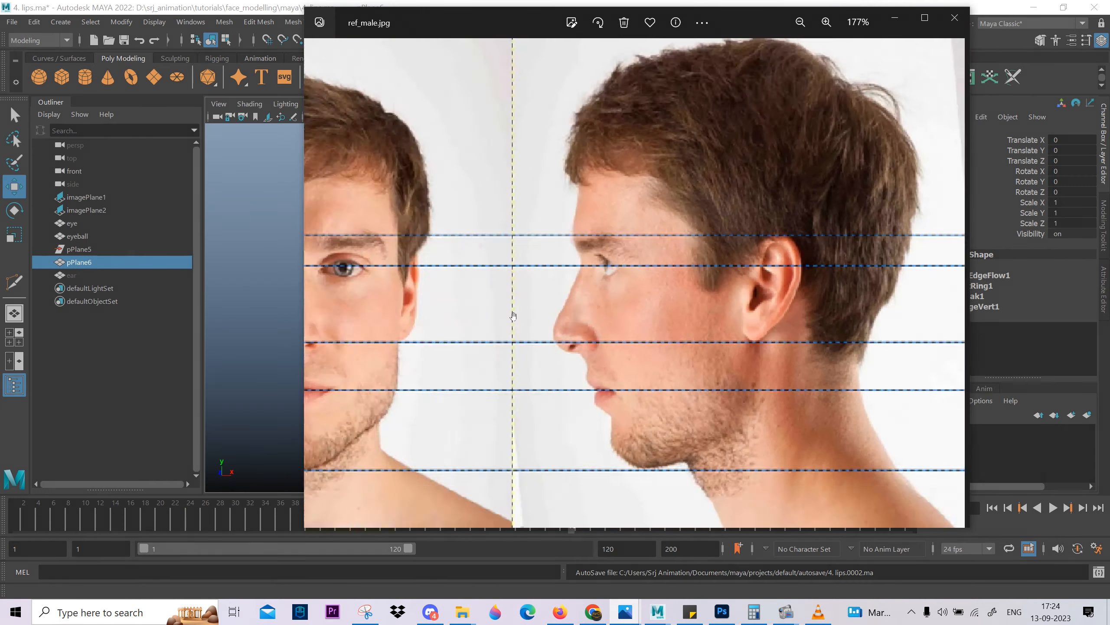
pyautogui.click(324, 273)
pyautogui.click(324, 273)
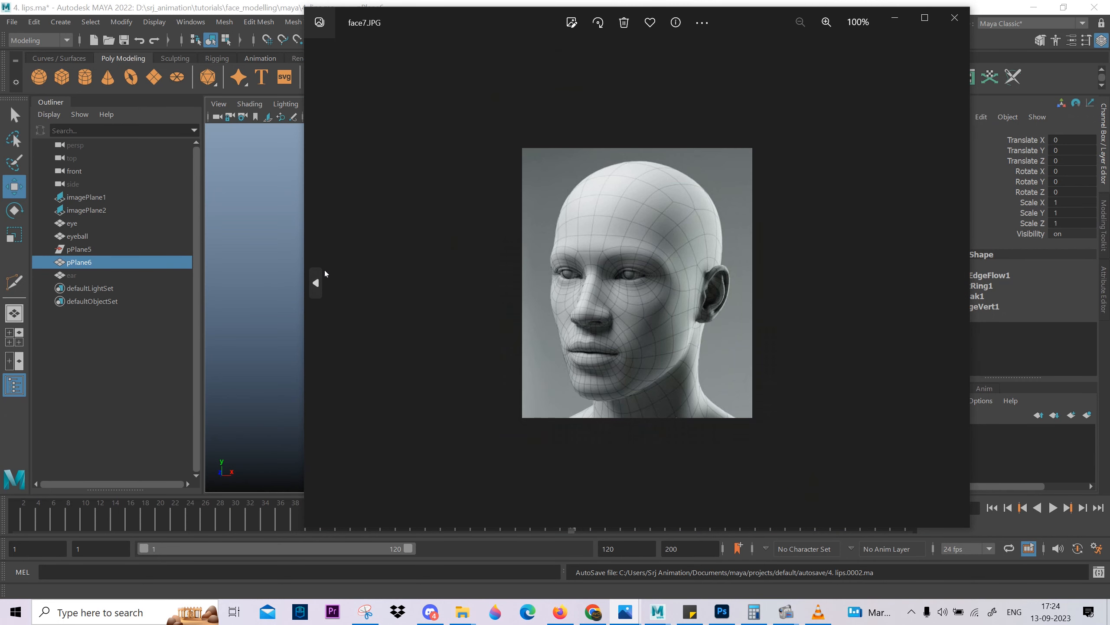
pyautogui.click(324, 273)
pyautogui.click(328, 273)
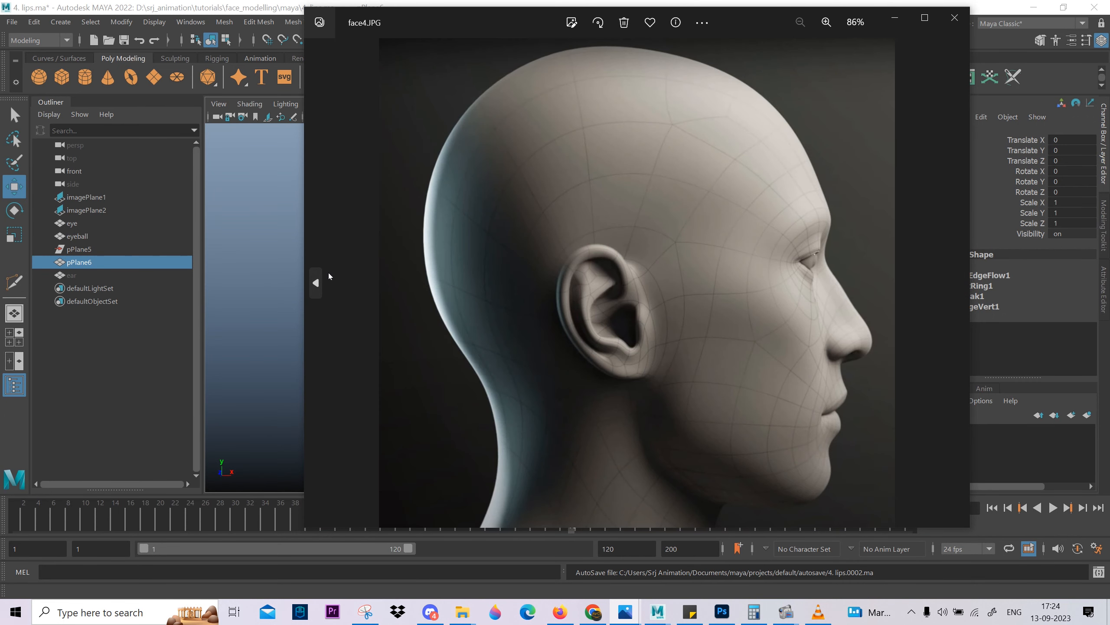
pyautogui.click(328, 274)
pyautogui.scroll(5, 536, 277)
pyautogui.scroll(-5, 765, 289)
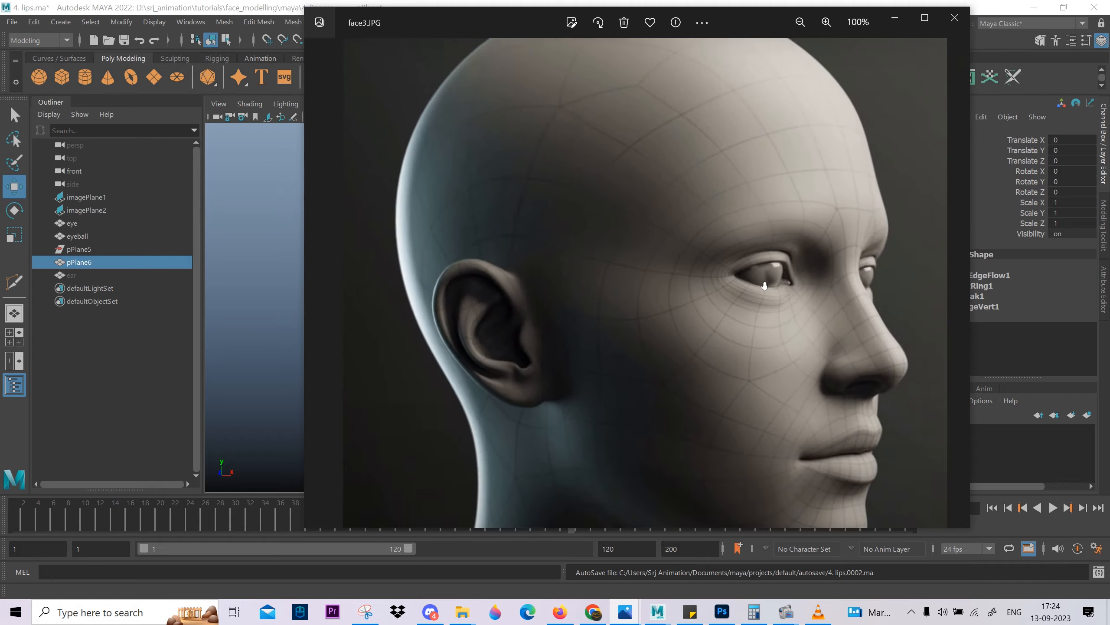
pyautogui.click(945, 282)
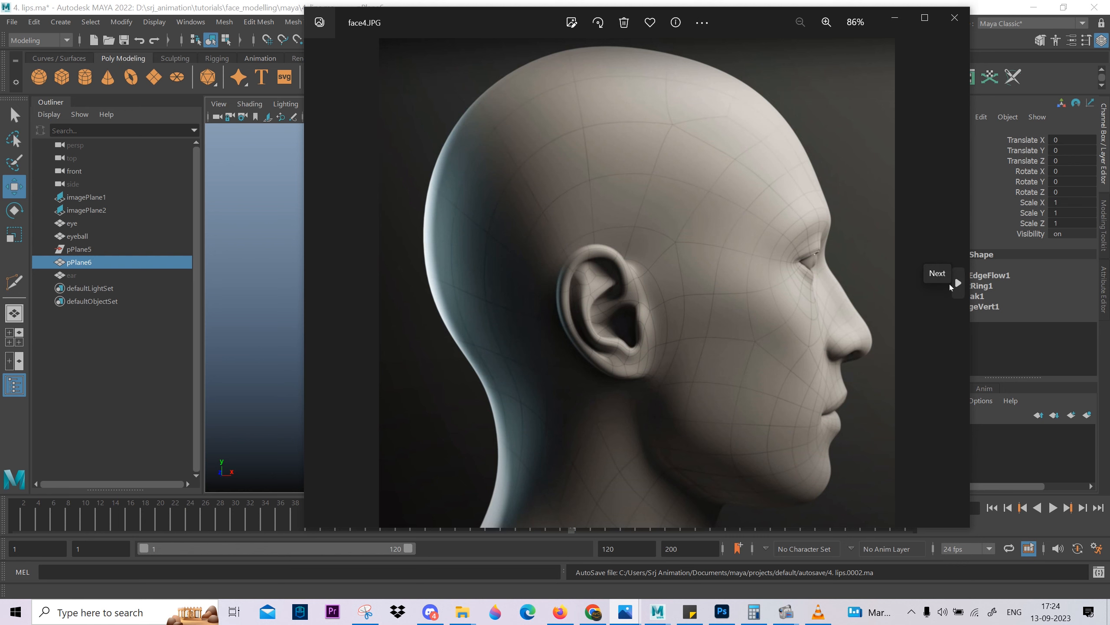
pyautogui.click(949, 283)
pyautogui.click(321, 275)
pyautogui.click(323, 276)
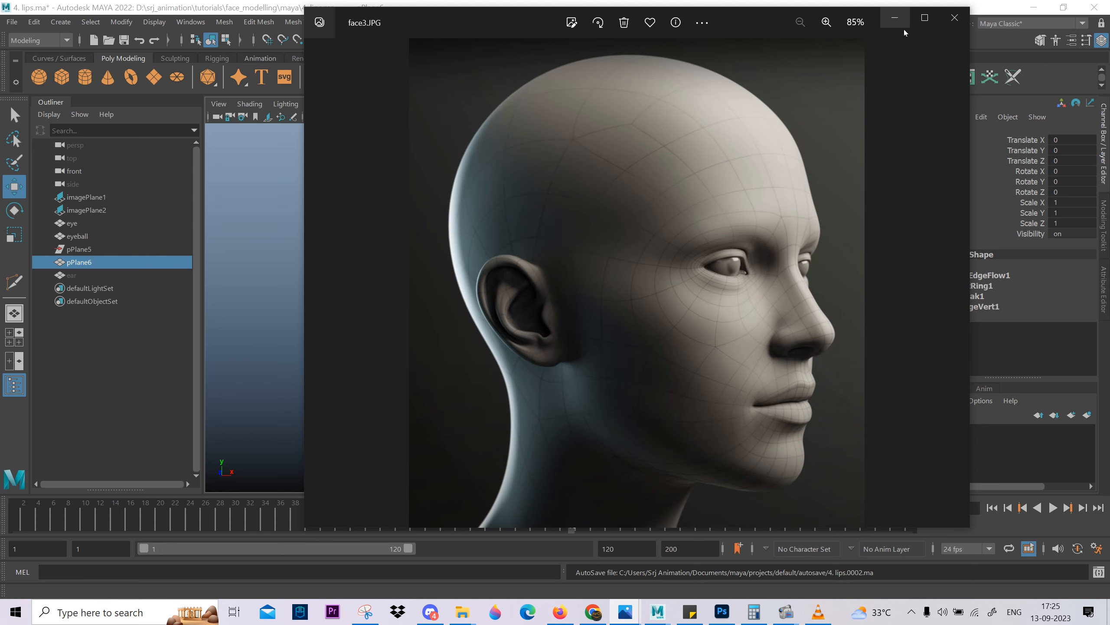
pyautogui.click(895, 17)
# Show the four-view layout and enlarge the side view over the reference face.
pyautogui.press('space')
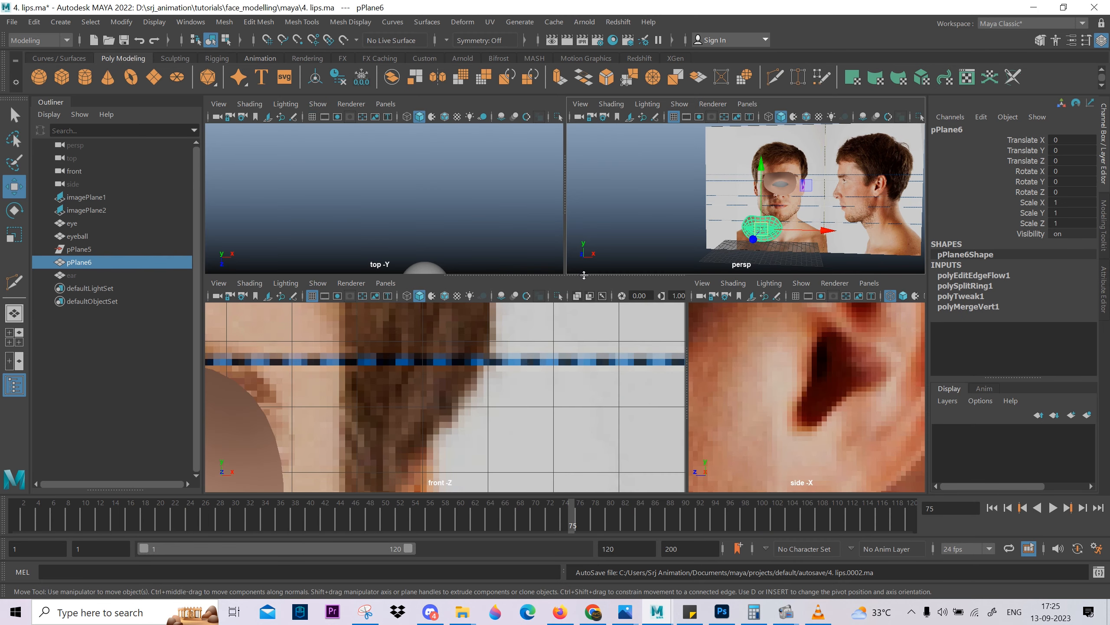
pyautogui.moveTo(584, 275); pyautogui.dragTo(571, 126)
pyautogui.scroll(-6, 582, 294)
pyautogui.scroll(-5, 775, 311)
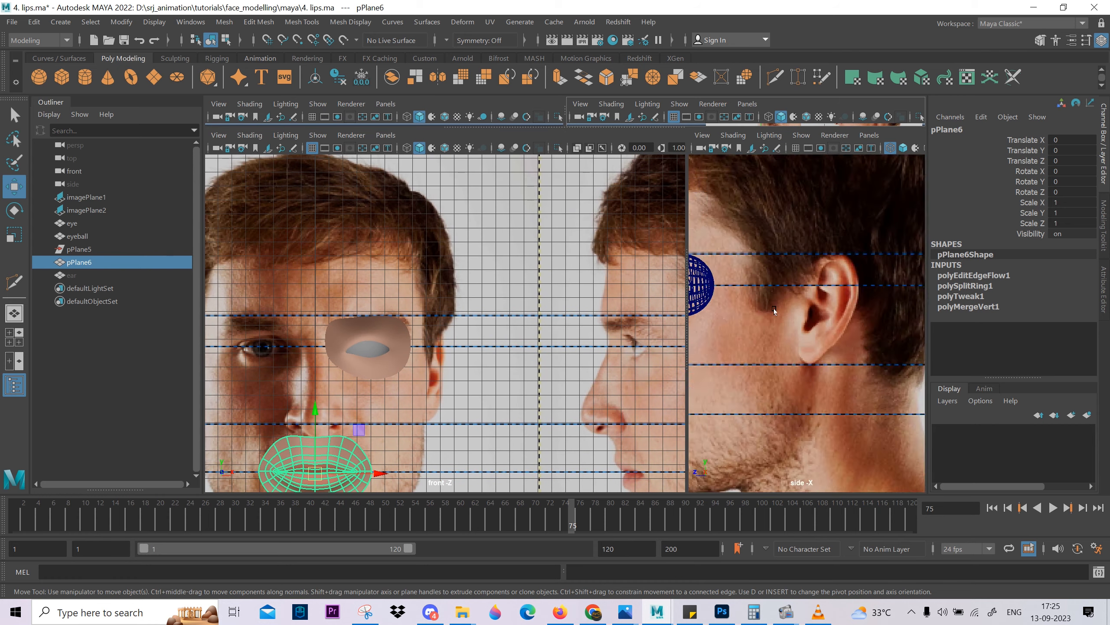
pyautogui.scroll(4, 807, 280)
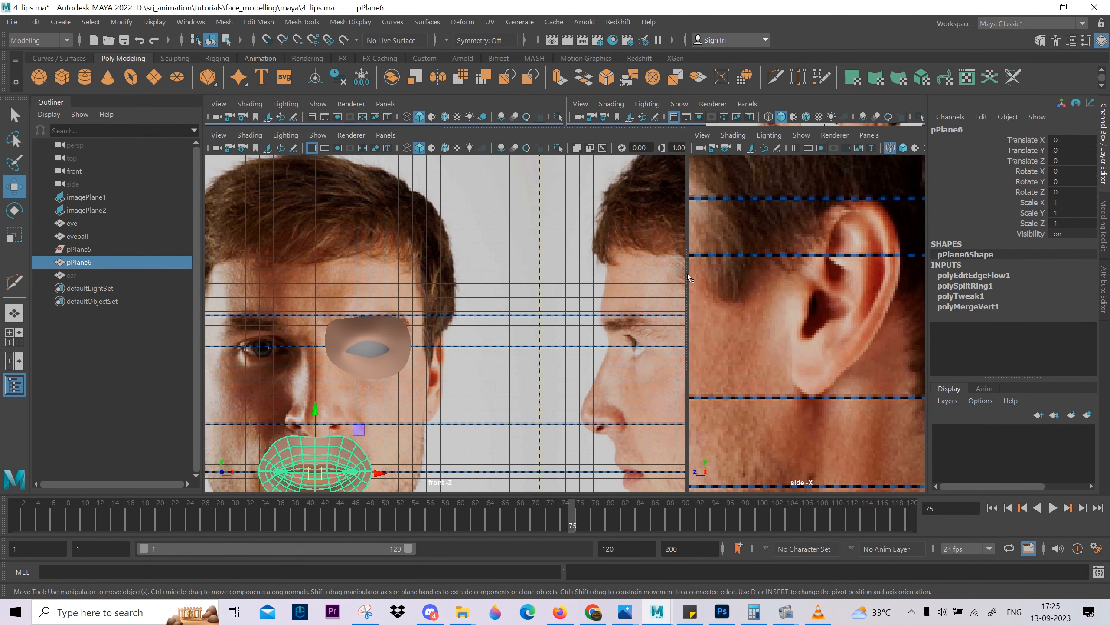
pyautogui.moveTo(688, 278); pyautogui.dragTo(528, 332)
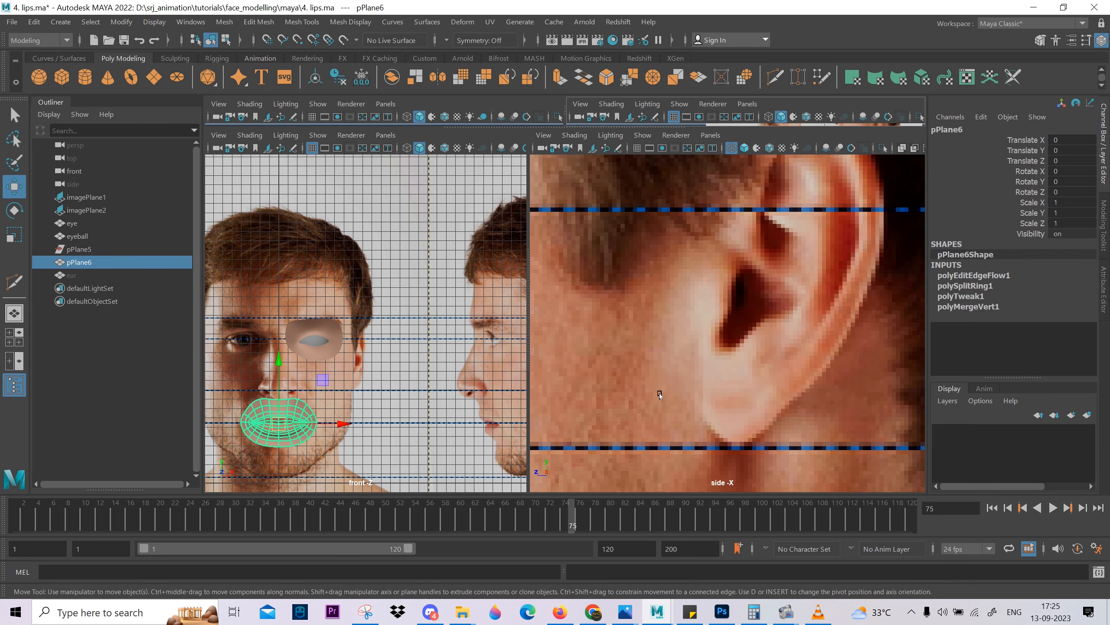
pyautogui.scroll(-2, 705, 353)
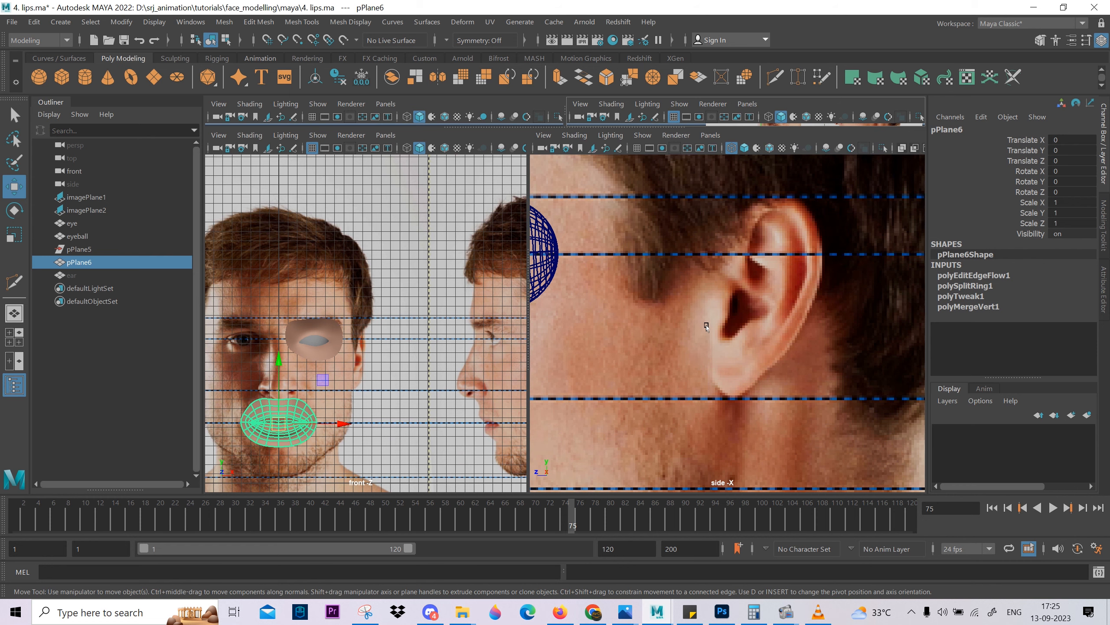
pyautogui.scroll(-5, 663, 344)
pyautogui.keyDown('alt'); pyautogui.moveTo(617, 455); pyautogui.dragTo(640, 433, button='middle'); pyautogui.keyUp('alt')
# Create a polygon plane and raise it to about 10.889 in Translate Y, near the ear.
pyautogui.click(155, 80)
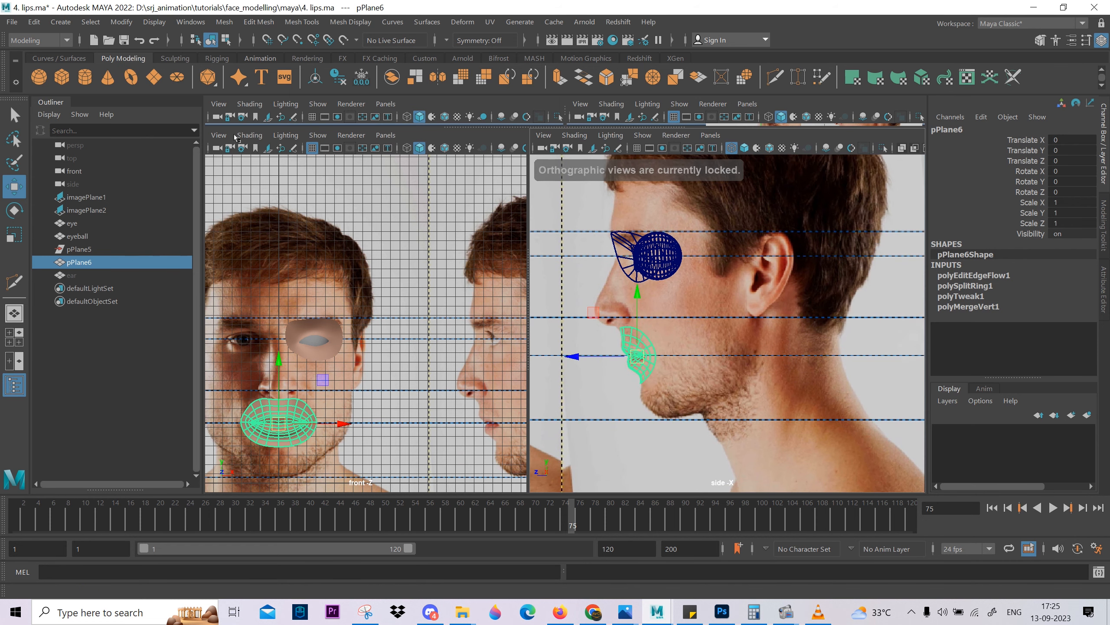
pyautogui.keyDown('alt'); pyautogui.moveTo(739, 369); pyautogui.dragTo(704, 259, button='middle'); pyautogui.keyUp('alt')
pyautogui.moveTo(704, 254); pyautogui.dragTo(705, 135)
pyautogui.keyDown('alt'); pyautogui.moveTo(715, 219); pyautogui.dragTo(729, 330, button='middle'); pyautogui.keyUp('alt')
pyautogui.scroll(5, 738, 345)
# Set the new plane's Rotate Z to 90 so it faces the side view.
pyautogui.press('e')
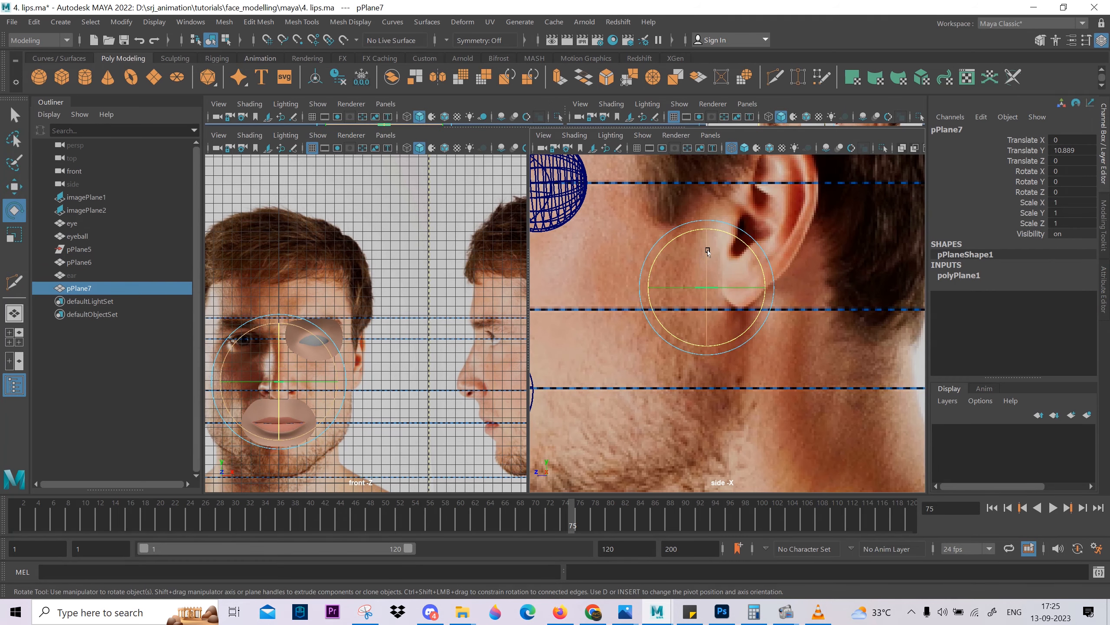
pyautogui.moveTo(707, 252); pyautogui.dragTo(706, 342)
pyautogui.click(1070, 190)
pyautogui.write('90')
pyautogui.press('Return')
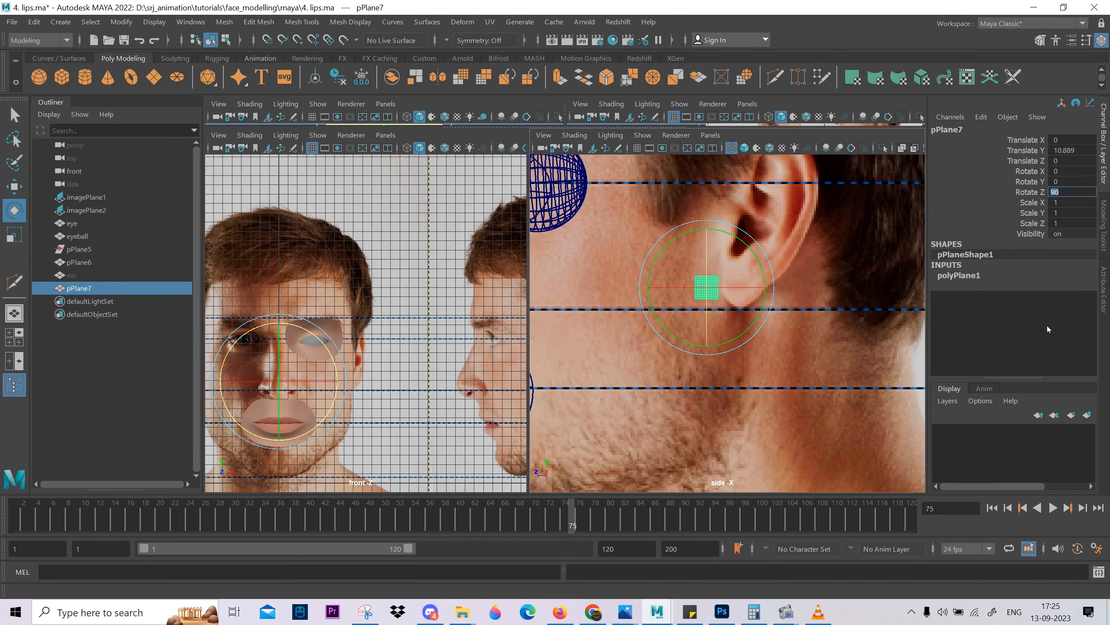
# Set the plane's Subdivisions Width and Subdivisions Height to 1.
pyautogui.click(983, 275)
pyautogui.moveTo(1037, 306); pyautogui.dragTo(1038, 317)
pyautogui.moveTo(576, 244); pyautogui.dragTo(549, 244, button='middle')
pyautogui.keyDown('alt'); pyautogui.moveTo(696, 279); pyautogui.dragTo(666, 384, button='middle'); pyautogui.keyUp('alt')
pyautogui.scroll(4, 666, 384)
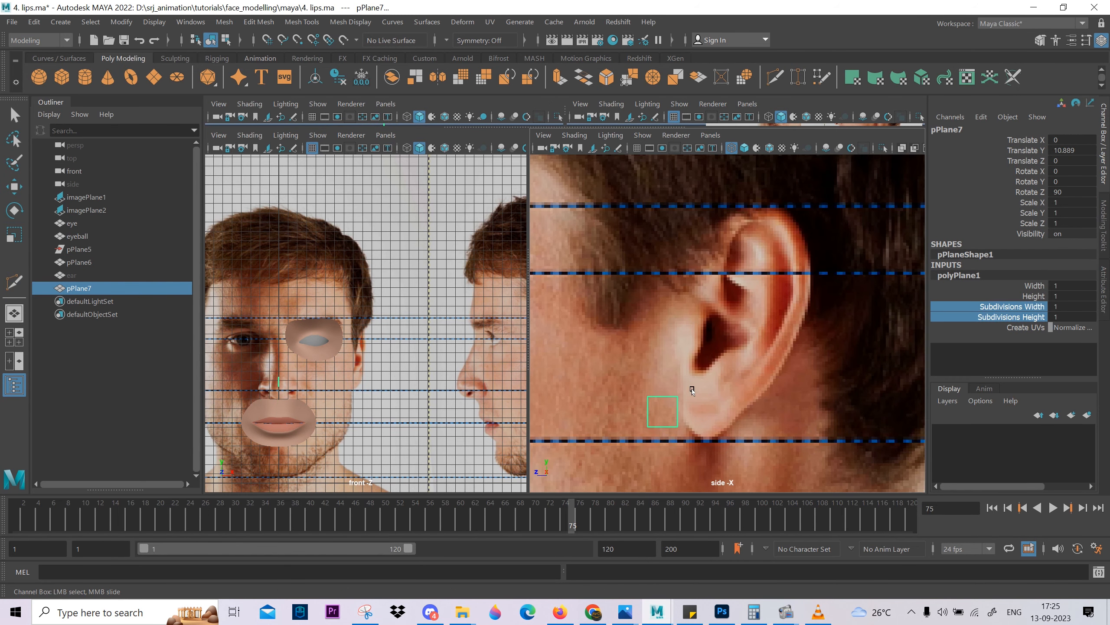
# Position the plane beside the ear's upper front rim, rotate it about 22.7 degrees in Y and scale it to about 0.678 in Z.
pyautogui.press('w')
pyautogui.moveTo(647, 443); pyautogui.dragTo(702, 271)
pyautogui.scroll(1, 705, 298)
pyautogui.keyDown('alt'); pyautogui.moveTo(706, 303); pyautogui.dragTo(741, 377, button='middle'); pyautogui.keyUp('alt')
pyautogui.scroll(4, 699, 343)
pyautogui.moveTo(731, 387); pyautogui.dragTo(745, 331, button='middle')
pyautogui.press('e')
pyautogui.moveTo(605, 293); pyautogui.dragTo(630, 278)
pyautogui.press('r')
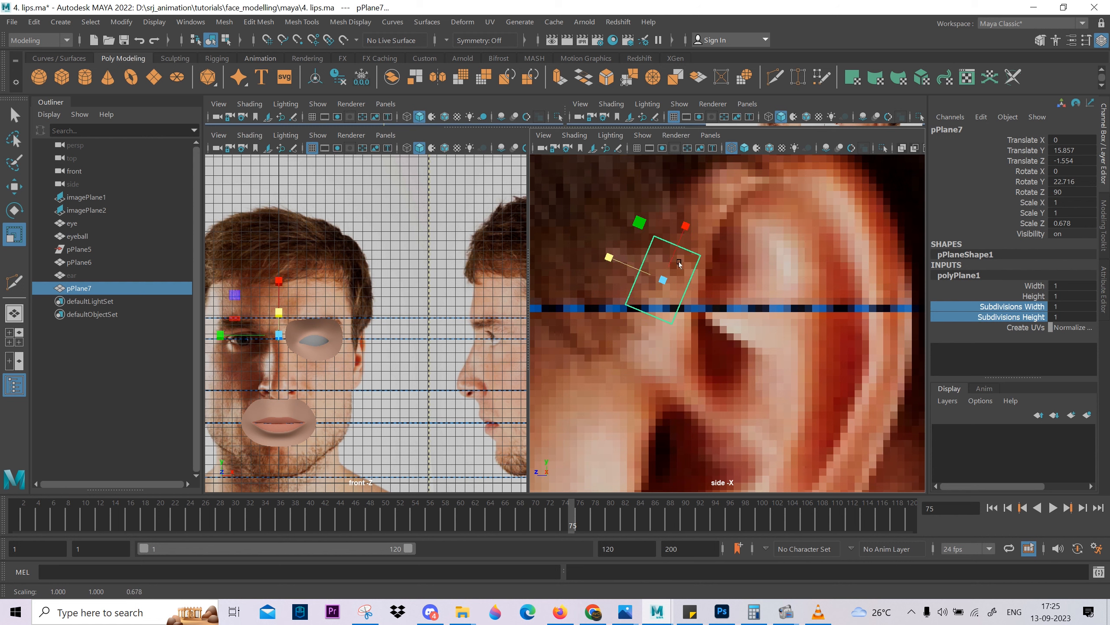
# Extrude the plane's upper edge upward along the ear's front rim and rotate the new edge to follow the curve.
pyautogui.press('w')
pyautogui.moveTo(689, 252); pyautogui.dragTo(687, 222, button='right')
pyautogui.click(673, 251)
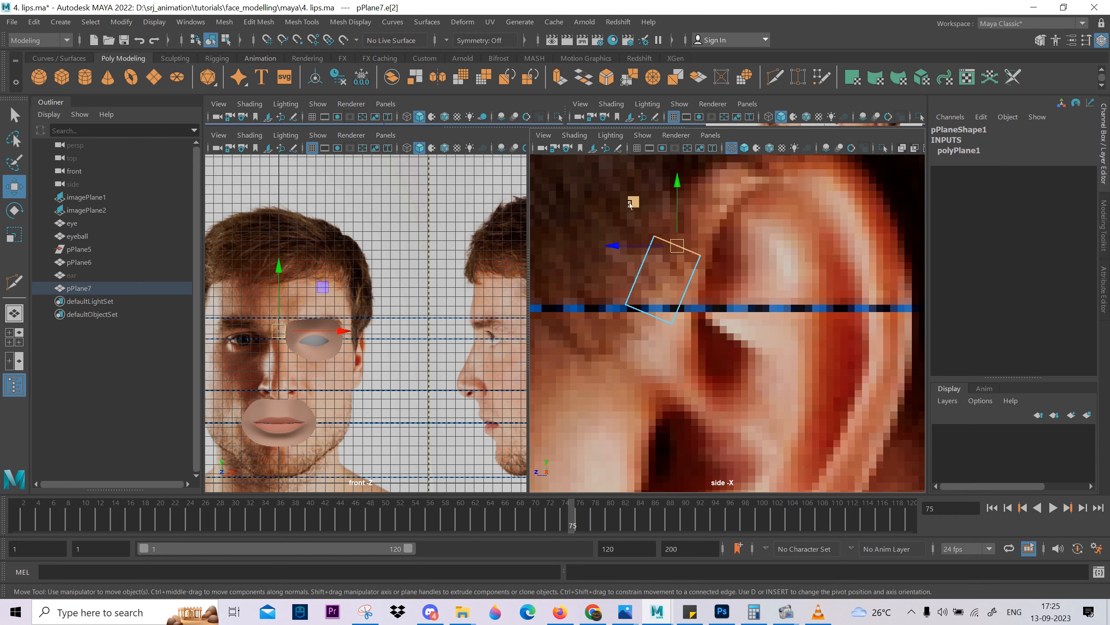
pyautogui.moveTo(634, 203); pyautogui.dragTo(685, 137)
pyautogui.hotkey('ctrl', 'e')
pyautogui.keyDown('alt'); pyautogui.moveTo(834, 237); pyautogui.dragTo(786, 300, button='middle'); pyautogui.keyUp('alt')
pyautogui.press('e')
pyautogui.moveTo(736, 251); pyautogui.dragTo(717, 284)
# Move the strip's leading edge onto the upper front rim, extrude it to the ear's top and rotate it to follow the curve.
pyautogui.press('w')
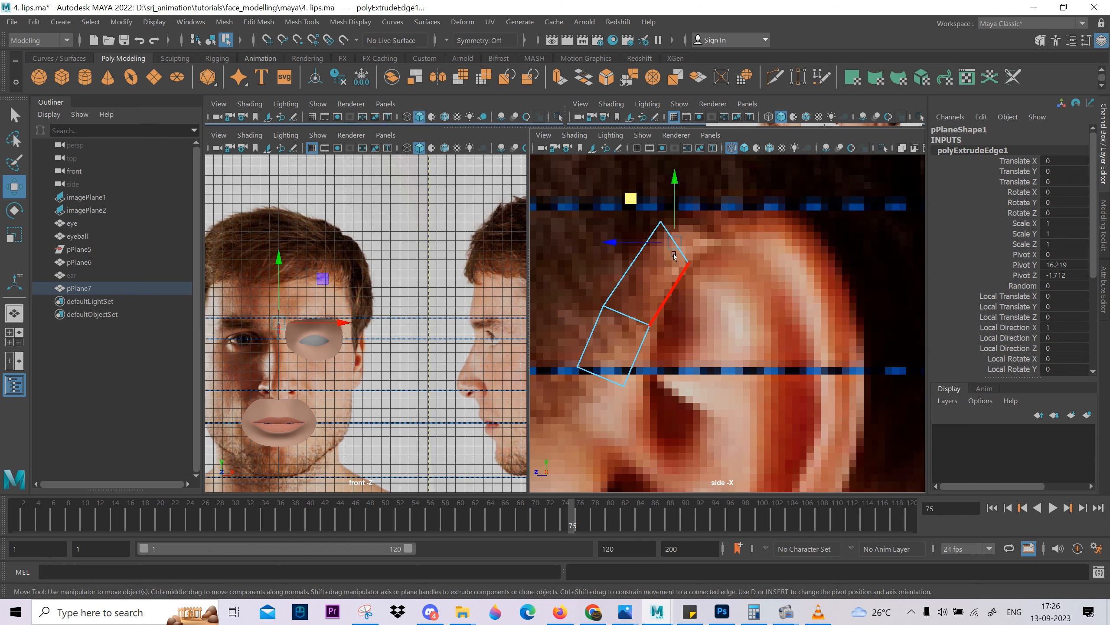
pyautogui.moveTo(631, 199); pyautogui.dragTo(702, 180)
pyautogui.hotkey('ctrl', 'e')
pyautogui.press('w')
pyautogui.press('e')
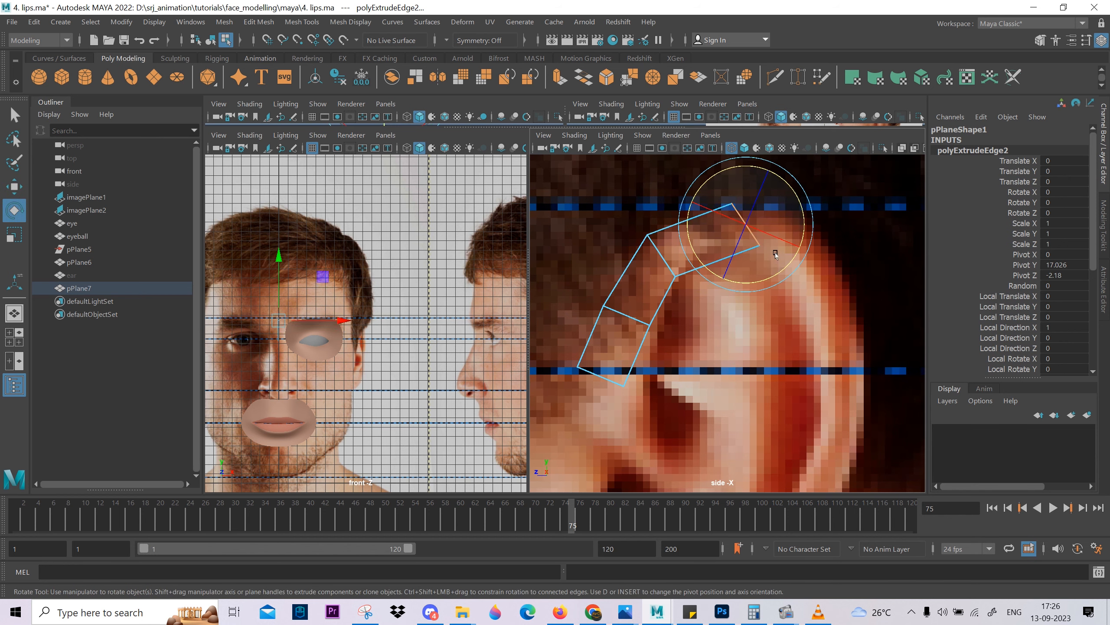
pyautogui.moveTo(779, 254); pyautogui.dragTo(758, 275)
# Extrude the strip from the ear's top to the upper back rim and angle the new edge along the curve.
pyautogui.press('w')
pyautogui.moveTo(701, 181); pyautogui.dragTo(808, 238)
pyautogui.hotkey('ctrl', 'e')
pyautogui.press('w')
pyautogui.press('e')
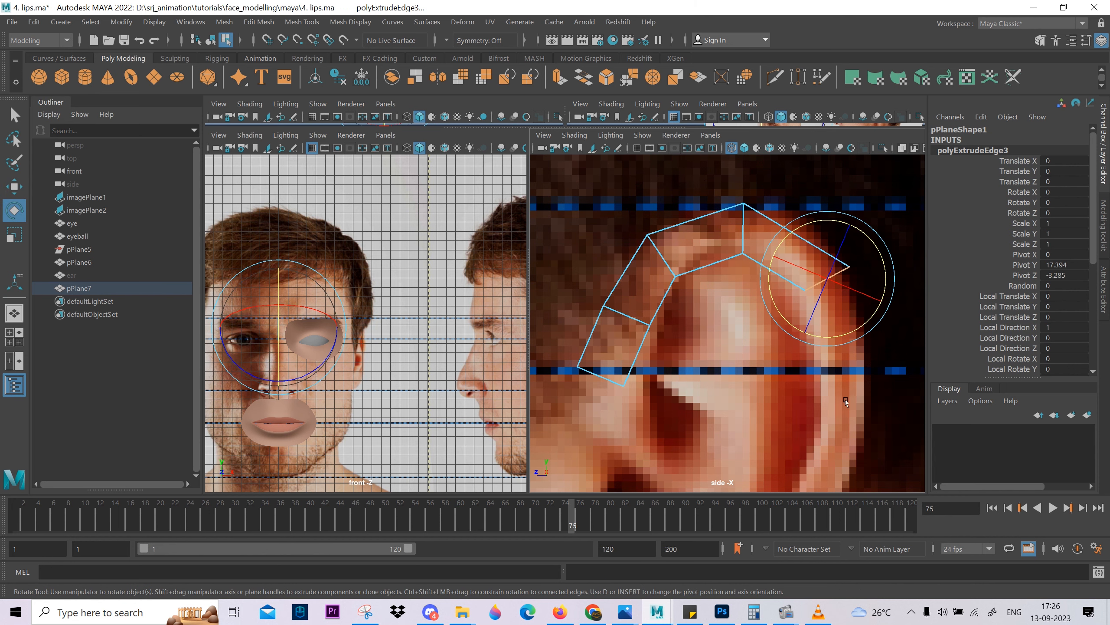
# Extrude the upper back edge down to the middle of the ear's back rim and rotate it across the rim.
pyautogui.press('w')
pyautogui.scroll(-5, 824, 367)
pyautogui.hotkey('ctrl', 'e')
pyautogui.press('w')
pyautogui.scroll(6, 717, 245)
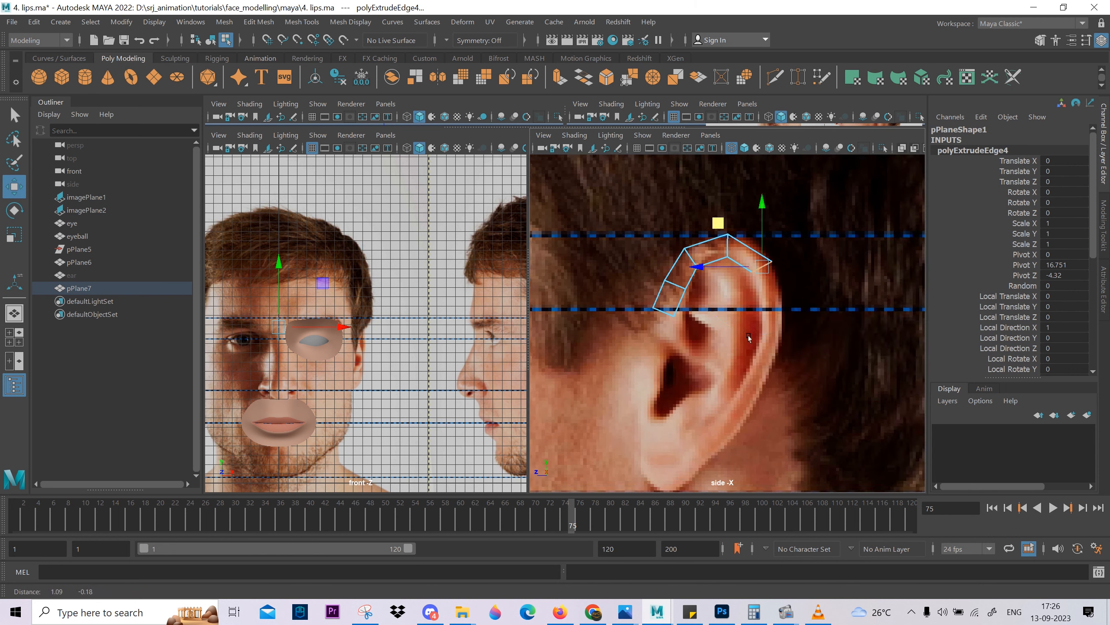
pyautogui.moveTo(673, 173); pyautogui.dragTo(692, 279)
pyautogui.press('e')
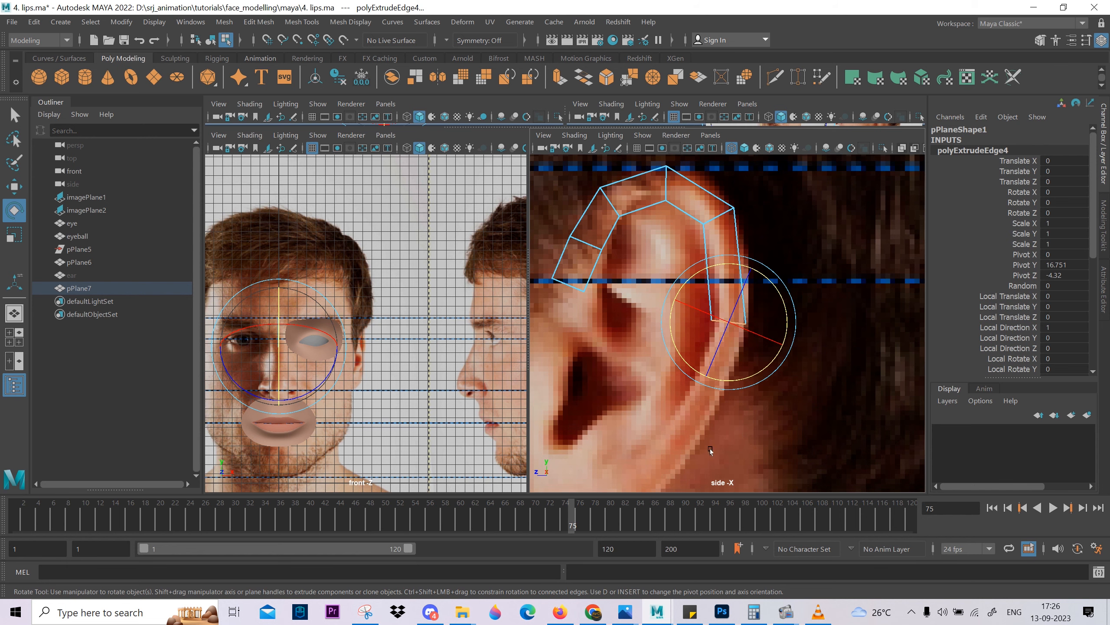
# Extrude the strip down the lower back rim and rotate the new edge to match the inward curve.
pyautogui.hotkey('ctrl', 'e')
pyautogui.scroll(4, 696, 201)
pyautogui.press('w')
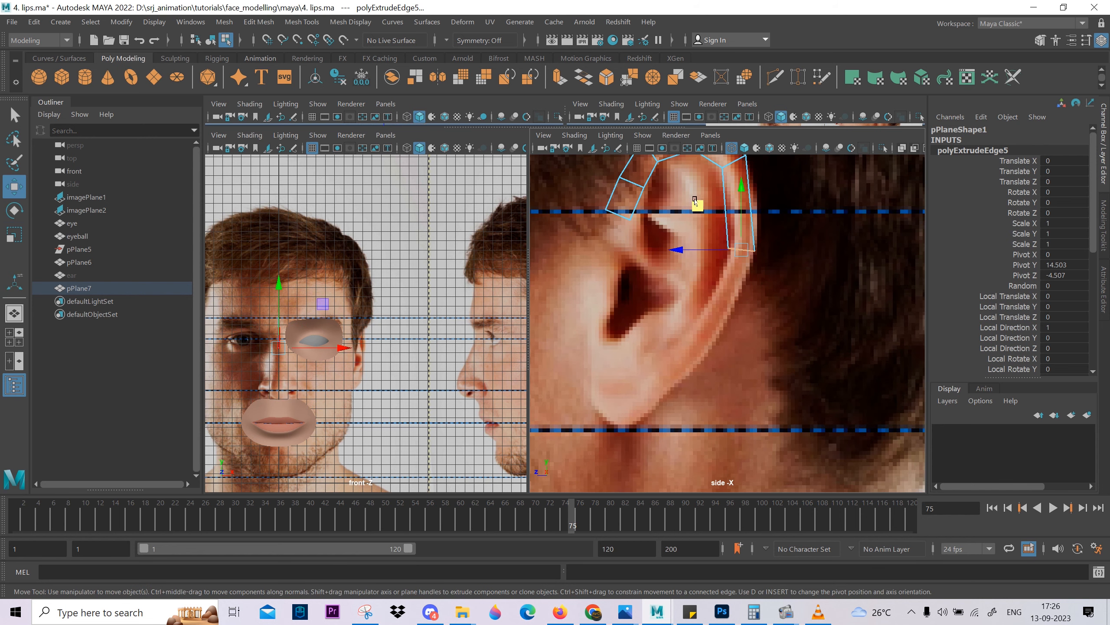
pyautogui.moveTo(696, 201); pyautogui.dragTo(663, 279)
pyautogui.press('e')
pyautogui.moveTo(770, 326); pyautogui.dragTo(778, 386)
pyautogui.press('w')
pyautogui.keyDown('alt'); pyautogui.moveTo(718, 439); pyautogui.dragTo(748, 414, button='middle'); pyautogui.keyUp('alt')
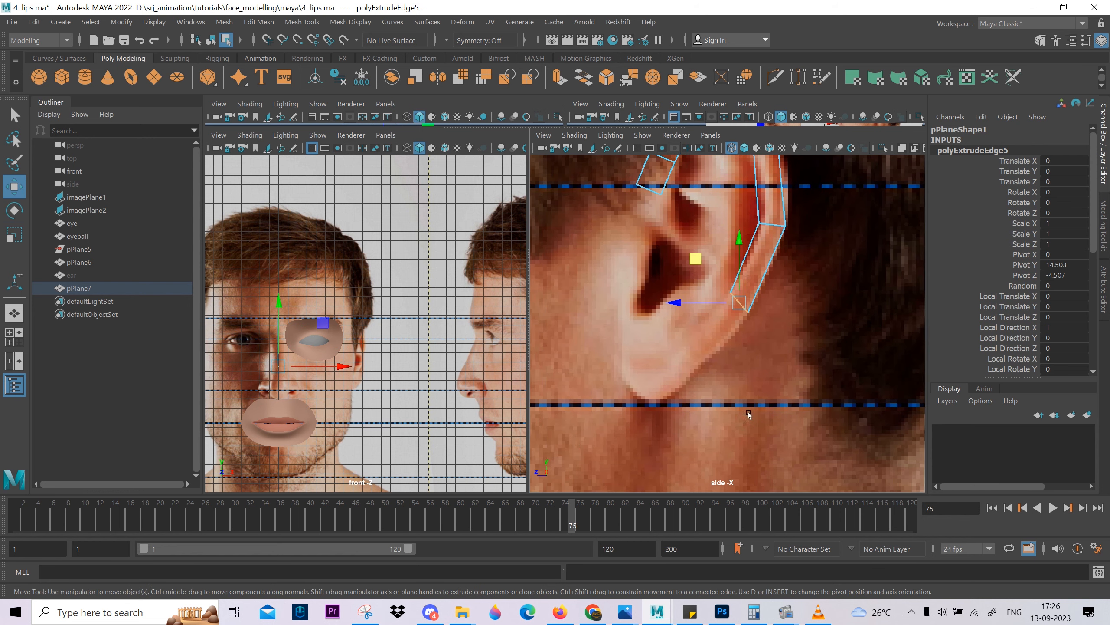
# Extend the strip with another segment from the lower back rim down toward the earlobe.
pyautogui.keyDown('shift'); pyautogui.moveTo(696, 259); pyautogui.dragTo(648, 309); pyautogui.keyUp('shift')
pyautogui.scroll(3, 704, 426)
pyautogui.keyDown('alt'); pyautogui.moveTo(711, 440); pyautogui.dragTo(741, 427, button='middle'); pyautogui.keyUp('alt')
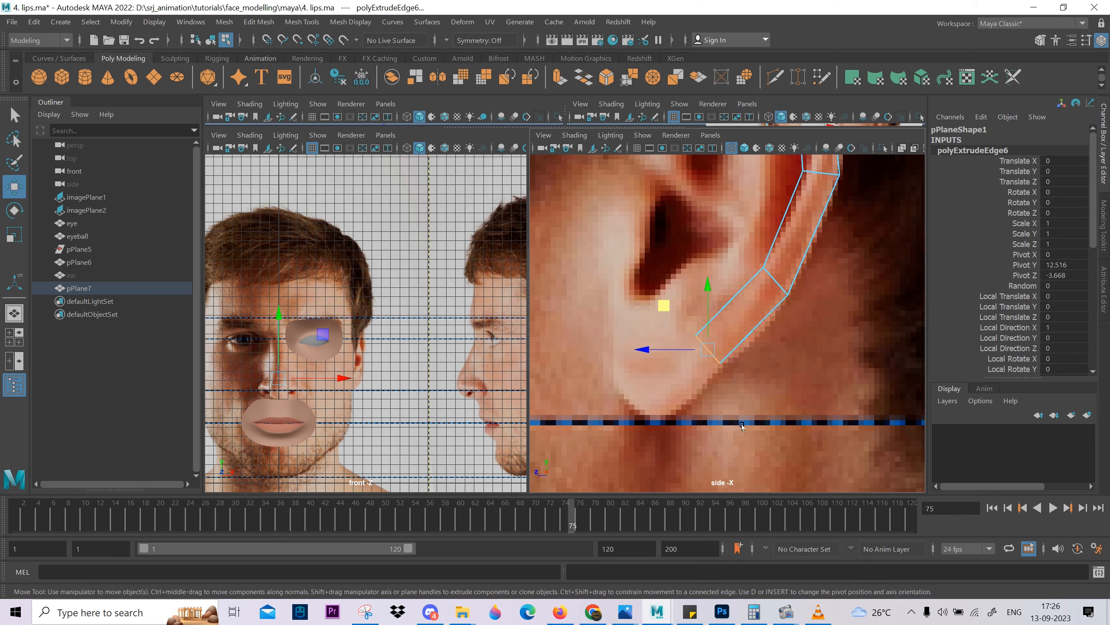
# Extrude the strip forward across the earlobe to its front side and rotate the end edge to vertical.
pyautogui.scroll(-4, 742, 427)
pyautogui.hotkey('ctrl', 'e')
pyautogui.hotkey('ctrl', 'e')
pyautogui.scroll(4, 709, 356)
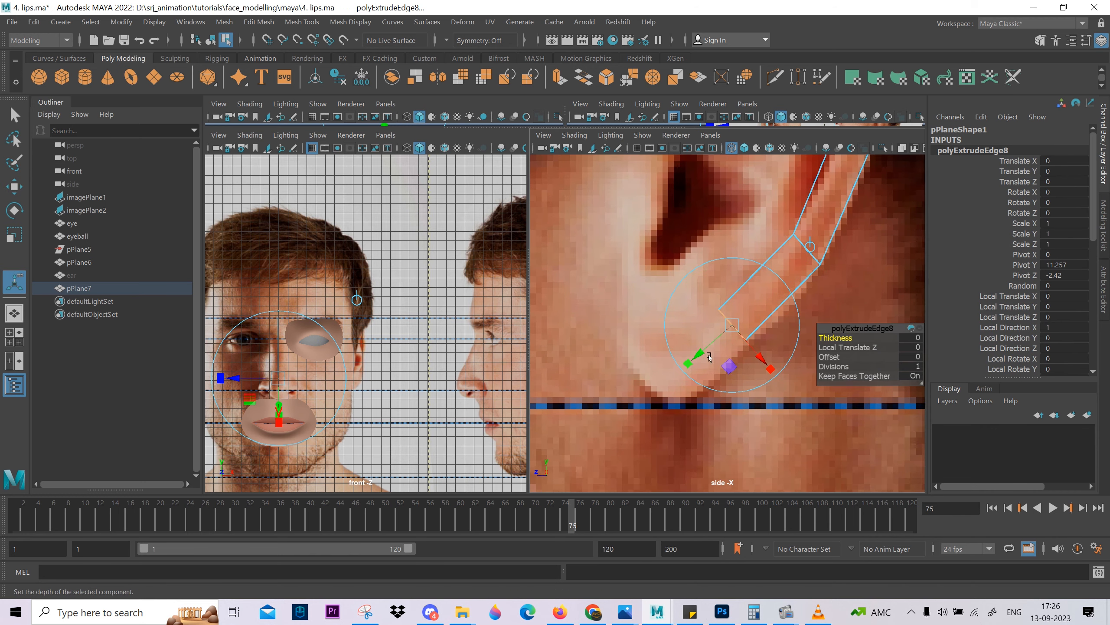
pyautogui.press('w')
pyautogui.moveTo(693, 287); pyautogui.dragTo(598, 298)
pyautogui.press('e')
pyautogui.moveTo(698, 344); pyautogui.dragTo(714, 431)
pyautogui.press('w')
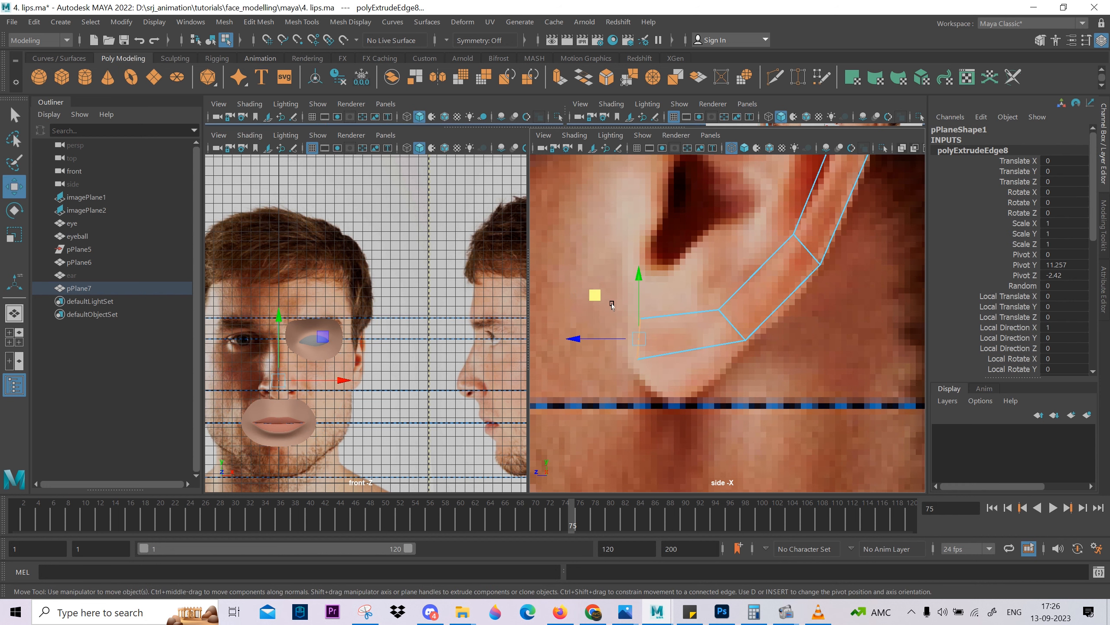
pyautogui.moveTo(596, 295); pyautogui.dragTo(583, 294)
# Remove the duplicate edge left by the double extrusion where the strip meets the back of the earlobe.
pyautogui.click(732, 324)
pyautogui.press('e')
pyautogui.moveTo(780, 360); pyautogui.dragTo(781, 409)
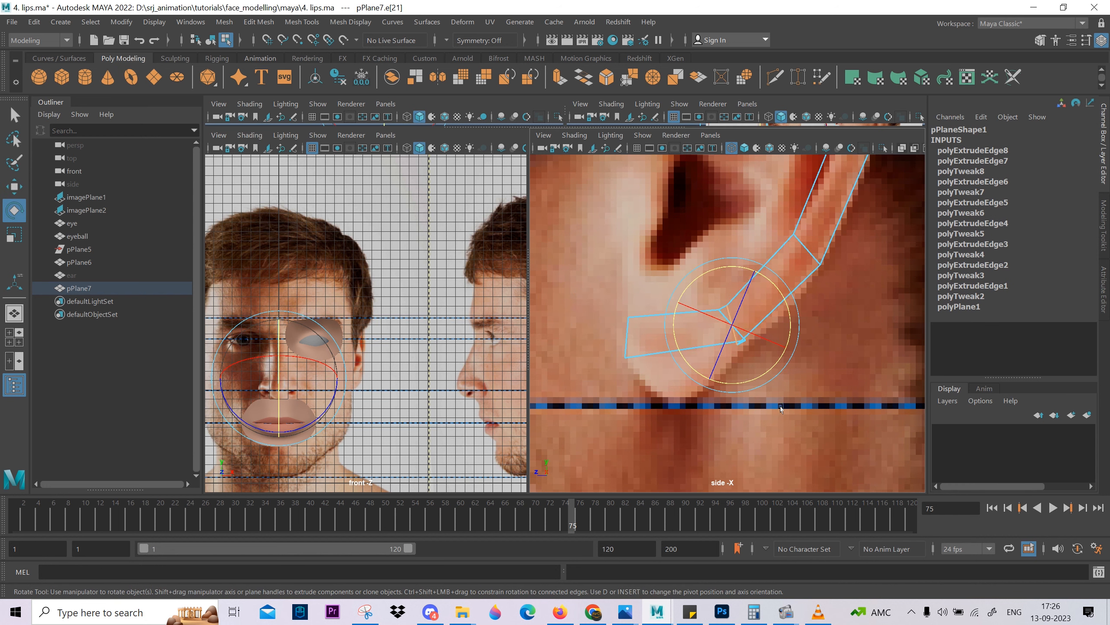
pyautogui.press('w')
pyautogui.moveTo(732, 323); pyautogui.dragTo(757, 299)
pyautogui.keyDown('shift'); pyautogui.moveTo(765, 306); pyautogui.dragTo(691, 378, button='right'); pyautogui.keyUp('shift')
# Move and rotate the strip's cross edge at the back of the earlobe to fit the lobe's outline.
pyautogui.click(732, 324)
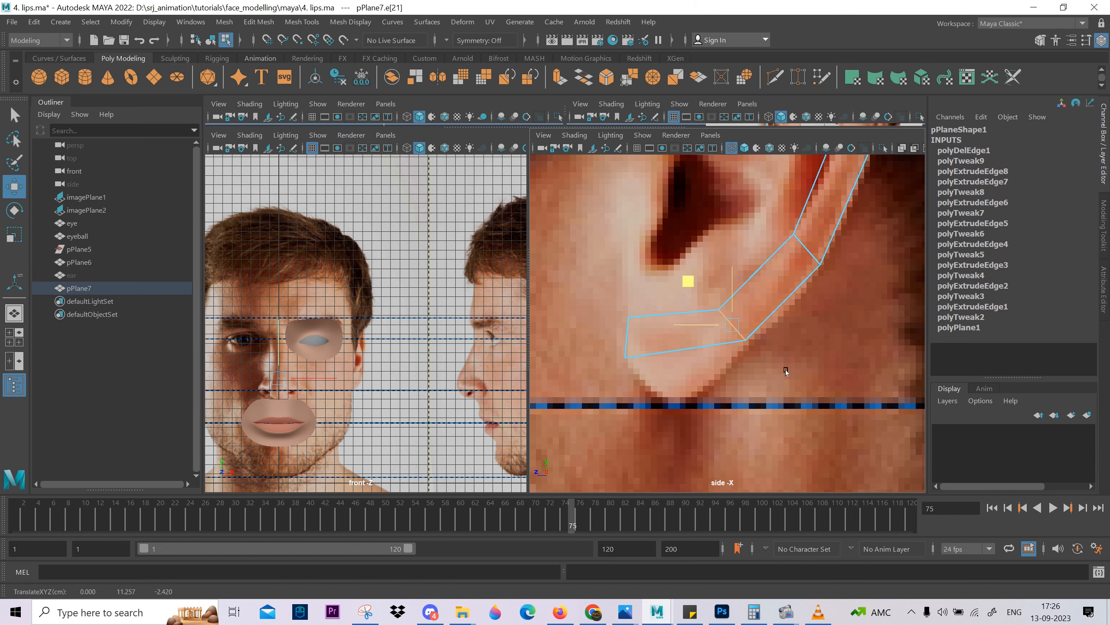
pyautogui.moveTo(785, 372); pyautogui.dragTo(769, 397, button='middle')
pyautogui.press('e')
pyautogui.moveTo(827, 370); pyautogui.dragTo(807, 384, button='middle')
pyautogui.press('w')
pyautogui.moveTo(808, 384)
pyautogui.keyDown('alt'); pyautogui.mouseDown(button='right')
pyautogui.moveTo(774, 397)
pyautogui.moveTo(797, 389)
pyautogui.mouseUp(button='right'); pyautogui.keyUp('alt')
# Extrude the earlobe segment's lower edge down to the bottom of the lobe and fit it to the outline.
pyautogui.click(679, 364)
pyautogui.hotkey('ctrl', 'e')
pyautogui.press('w')
pyautogui.moveTo(676, 301); pyautogui.dragTo(676, 330)
pyautogui.press('r')
pyautogui.moveTo(623, 369); pyautogui.dragTo(657, 392)
pyautogui.hotkey('ctrl', 'z')
pyautogui.press('w')
pyautogui.moveTo(679, 327); pyautogui.dragTo(679, 324)
# Reposition and rotate the strip's starting edge on the front rim, just above the ear opening.
pyautogui.keyDown('alt'); pyautogui.moveTo(804, 162); pyautogui.dragTo(729, 309, button='middle'); pyautogui.keyUp('alt')
pyautogui.keyDown('alt'); pyautogui.moveTo(729, 308); pyautogui.dragTo(712, 420, button='right'); pyautogui.keyUp('alt')
pyautogui.keyDown('alt'); pyautogui.moveTo(712, 420); pyautogui.dragTo(755, 393, button='middle'); pyautogui.keyUp('alt')
pyautogui.keyDown('alt'); pyautogui.moveTo(755, 393); pyautogui.dragTo(778, 412, button='right'); pyautogui.keyUp('alt')
pyautogui.click(674, 223)
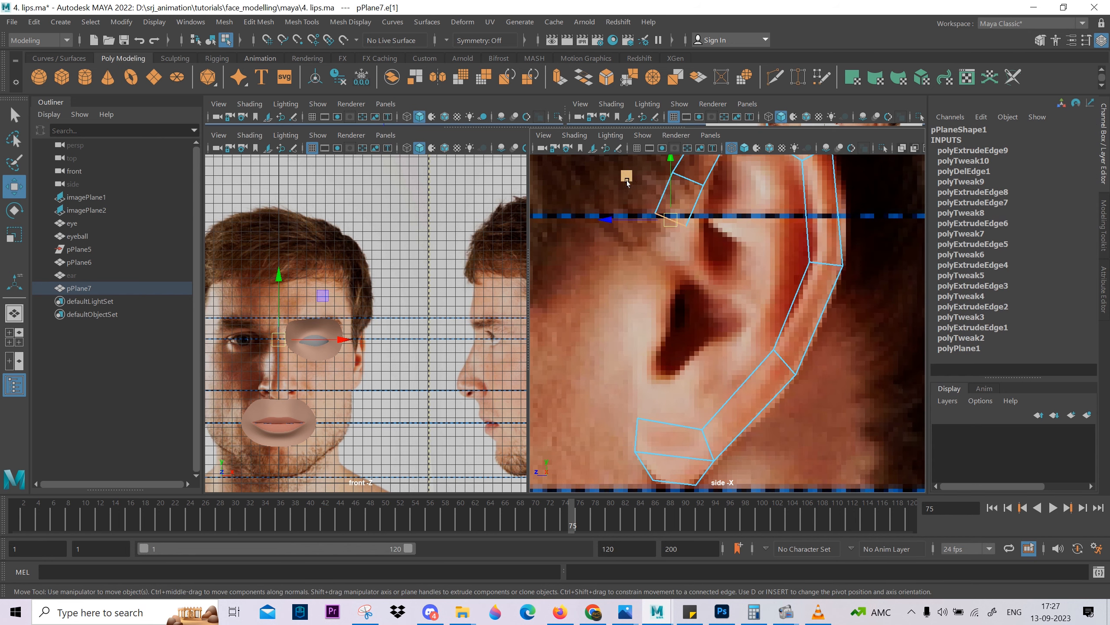
pyautogui.moveTo(627, 181); pyautogui.dragTo(676, 246)
pyautogui.press('e')
pyautogui.press('w')
# Extrude the front rim's starting edge twice, curving the new segments inward above the ear opening.
pyautogui.hotkey('ctrl', 'e')
pyautogui.press('w')
pyautogui.press('e')
pyautogui.press('w')
pyautogui.hotkey('ctrl', 'e')
pyautogui.press('w')
pyautogui.press('e')
pyautogui.moveTo(760, 334); pyautogui.dragTo(834, 322)
pyautogui.keyDown('alt'); pyautogui.moveTo(781, 322); pyautogui.dragTo(790, 411, button='middle'); pyautogui.keyUp('alt')
pyautogui.press('w')
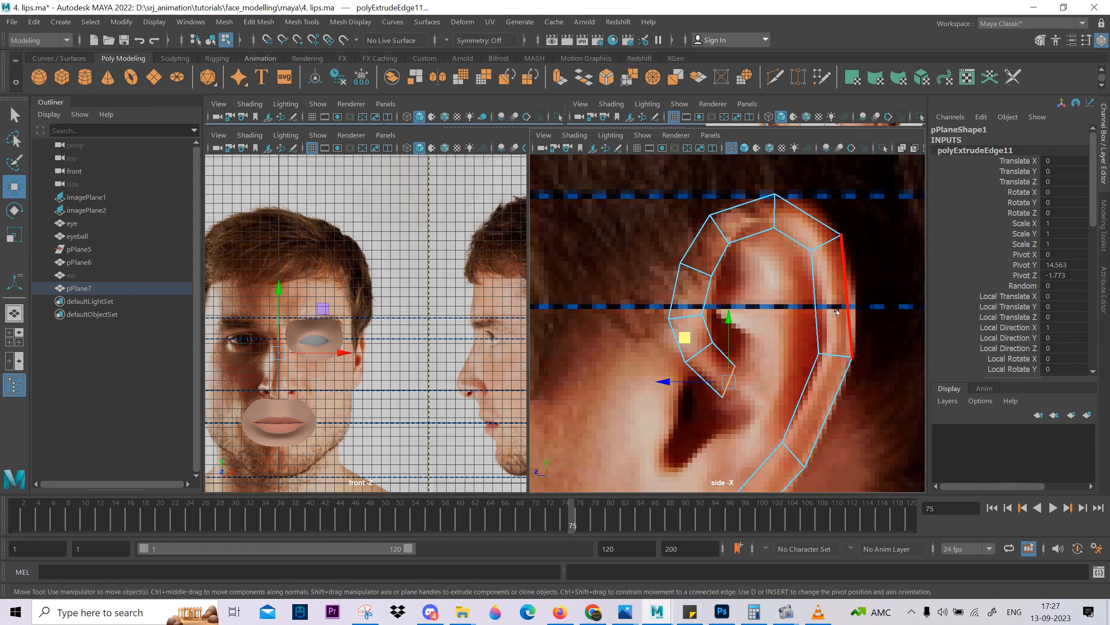
# Move the strip's middle-back and lower-back cross edges outward beyond the ear's outline.
pyautogui.click(836, 356)
pyautogui.keyDown('alt'); pyautogui.moveTo(836, 355); pyautogui.dragTo(779, 309, button='middle'); pyautogui.keyUp('alt')
pyautogui.scroll(-3, 779, 309)
pyautogui.click(758, 314)
pyautogui.scroll(3, 701, 284)
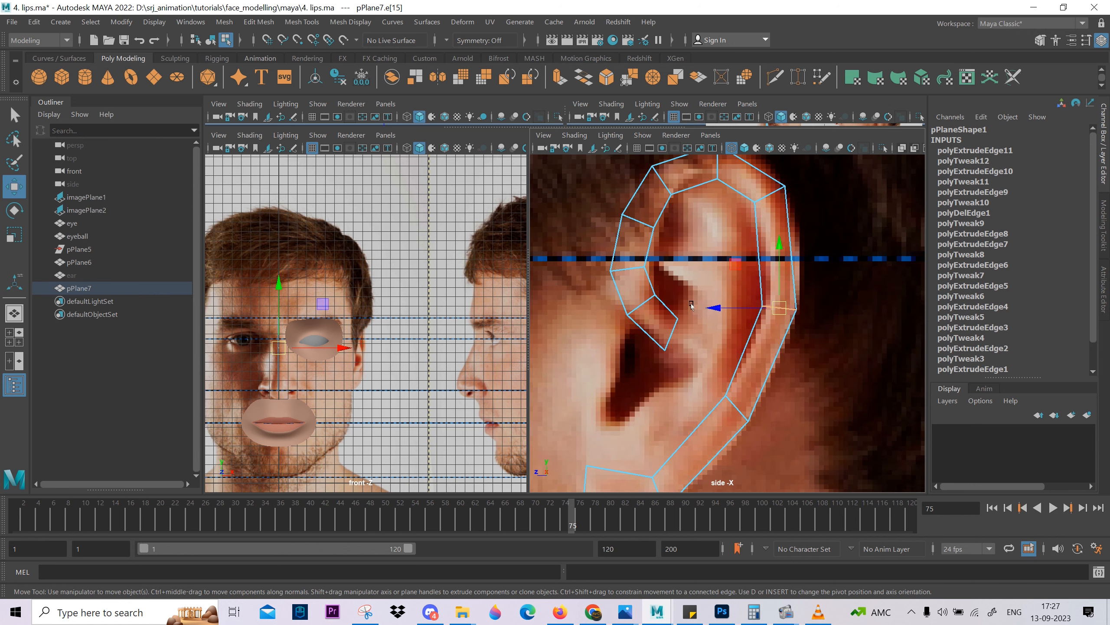
pyautogui.moveTo(718, 308); pyautogui.dragTo(744, 308)
pyautogui.scroll(-3, 779, 360)
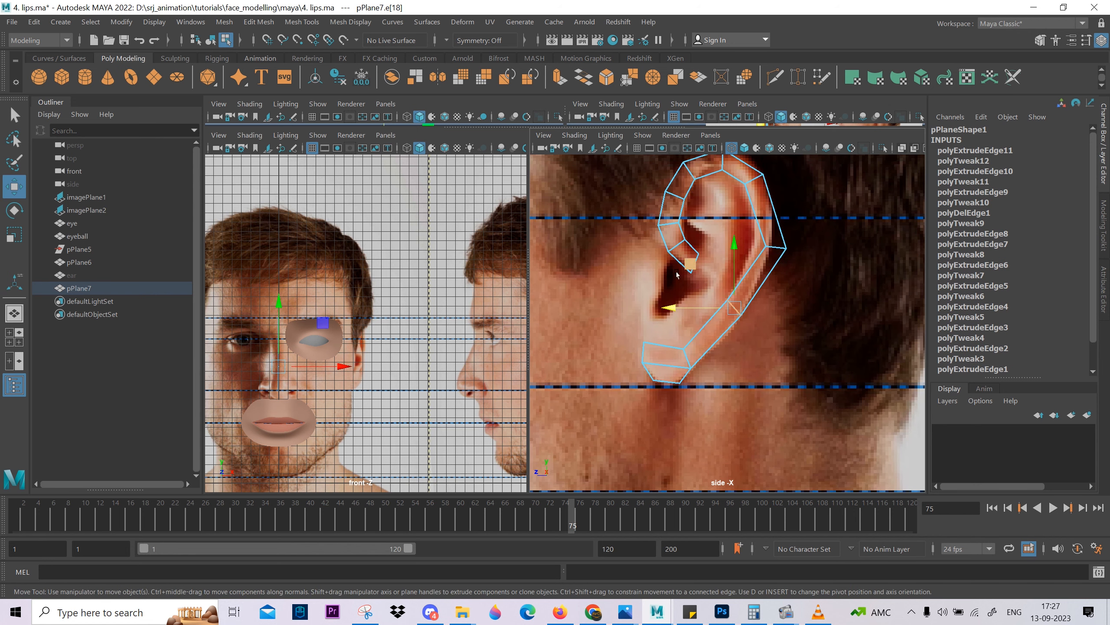
pyautogui.moveTo(689, 264); pyautogui.dragTo(704, 279)
pyautogui.keyDown('alt'); pyautogui.moveTo(733, 258); pyautogui.dragTo(722, 340, button='middle'); pyautogui.keyUp('alt')
pyautogui.scroll(2, 722, 340)
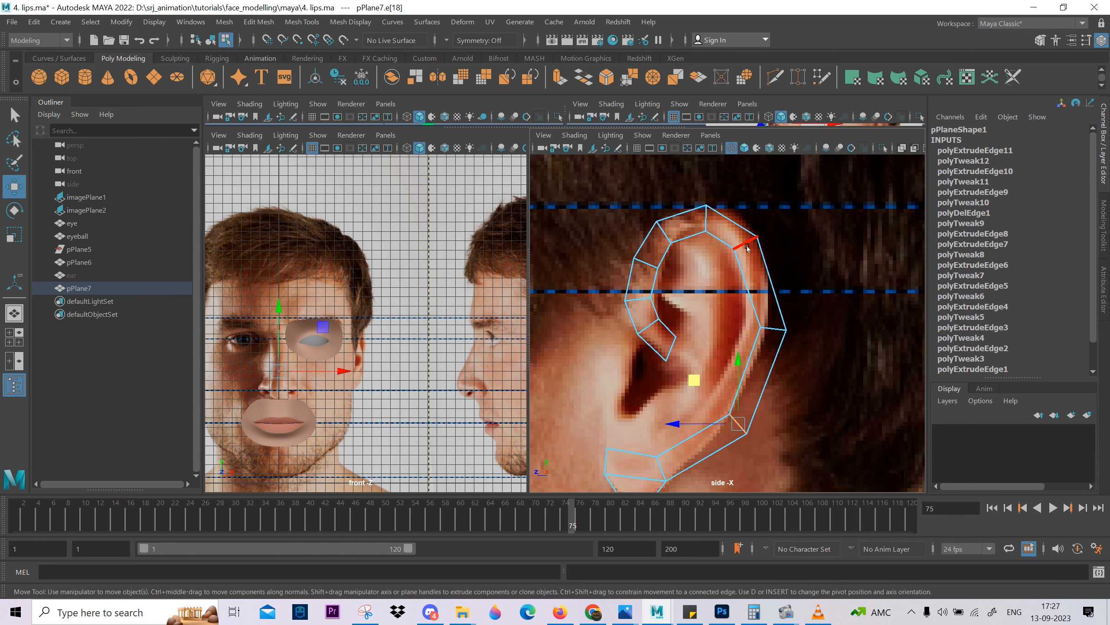
# Move the upper-back cross edge outward, shift and raise the top edge, and nudge the upper-front edge up and back.
pyautogui.click(746, 243)
pyautogui.moveTo(681, 243); pyautogui.dragTo(704, 243)
pyautogui.click(704, 223)
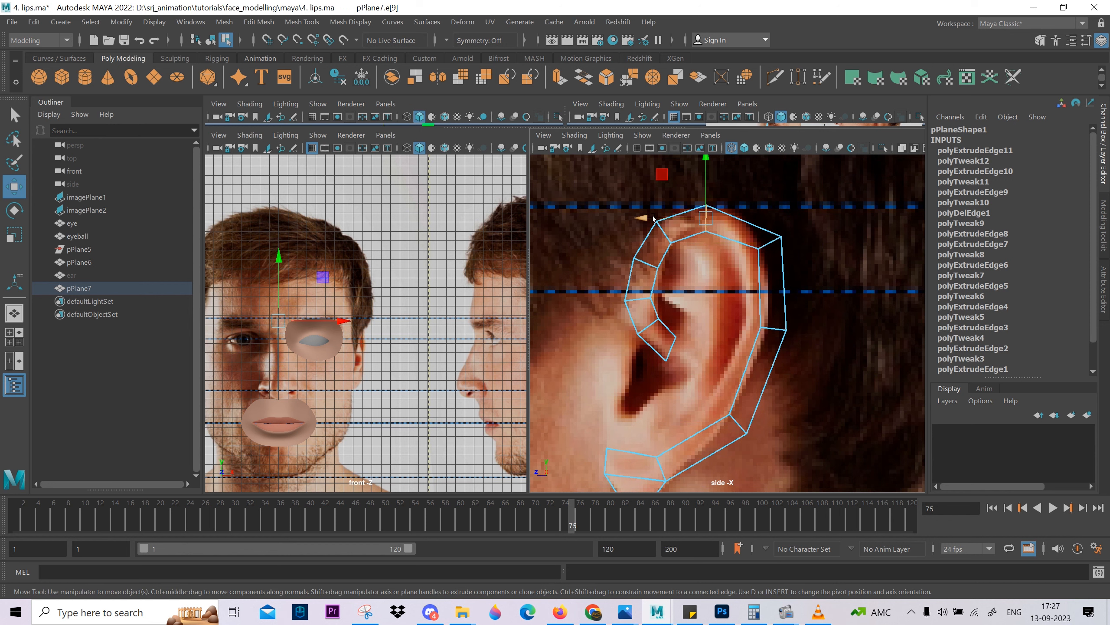
pyautogui.moveTo(643, 219); pyautogui.dragTo(659, 218)
pyautogui.click(669, 238)
pyautogui.keyDown('alt'); pyautogui.moveTo(669, 238); pyautogui.dragTo(696, 283, button='middle'); pyautogui.keyUp('alt')
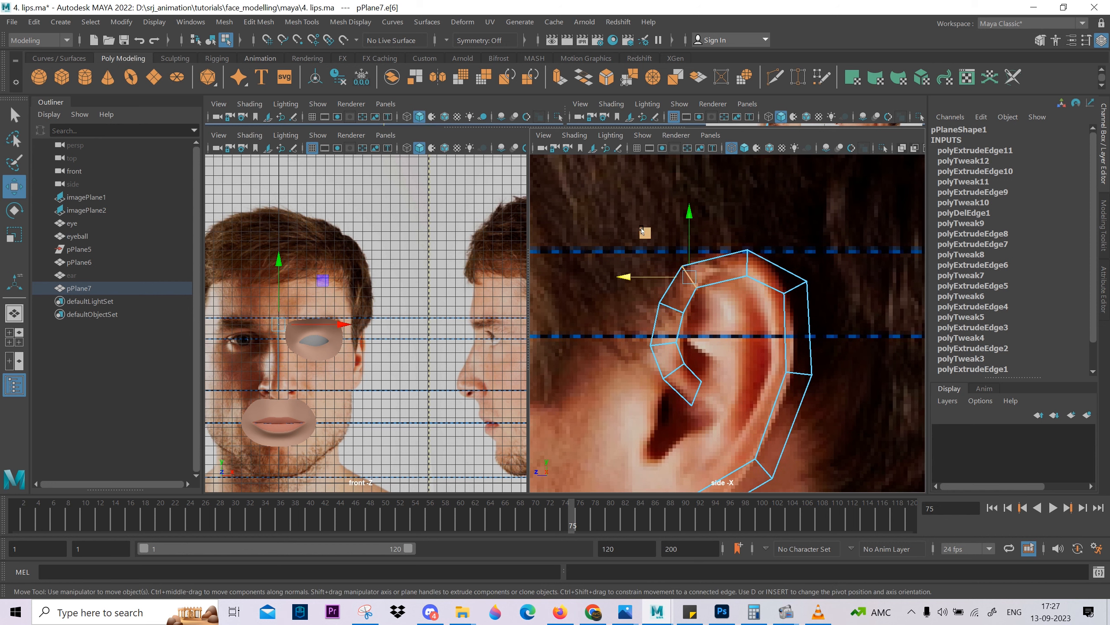
pyautogui.moveTo(647, 234); pyautogui.dragTo(652, 223)
pyautogui.click(748, 262)
pyautogui.moveTo(745, 206); pyautogui.dragTo(745, 197)
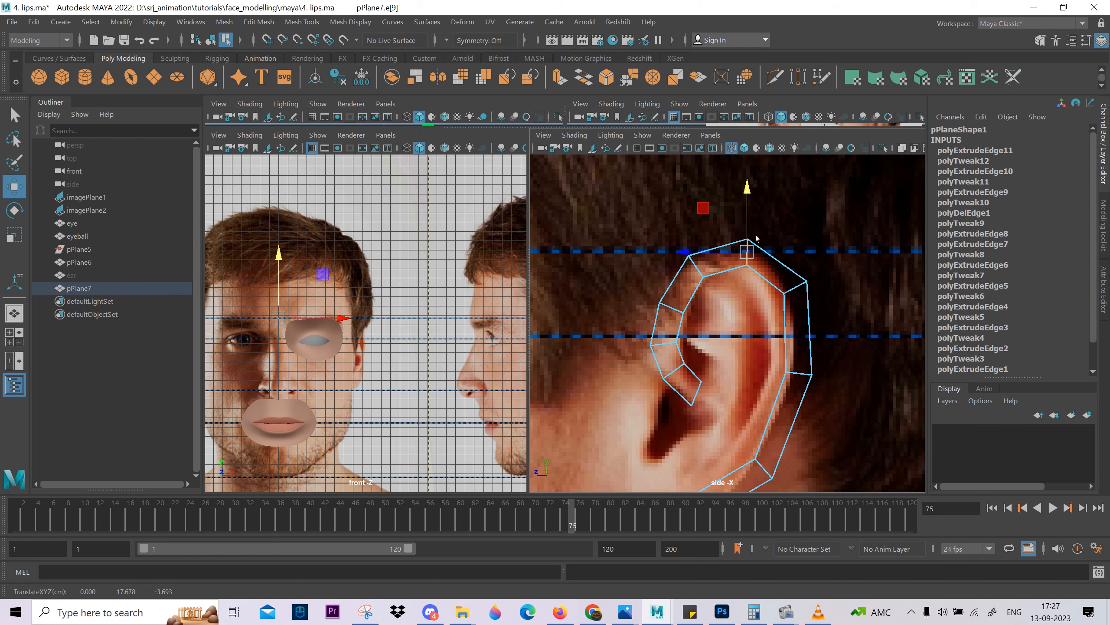
# Move the middle-back cross edge slightly outward and pull the upper-back corner vertices in to smooth the strip's curve.
pyautogui.scroll(-2, 783, 343)
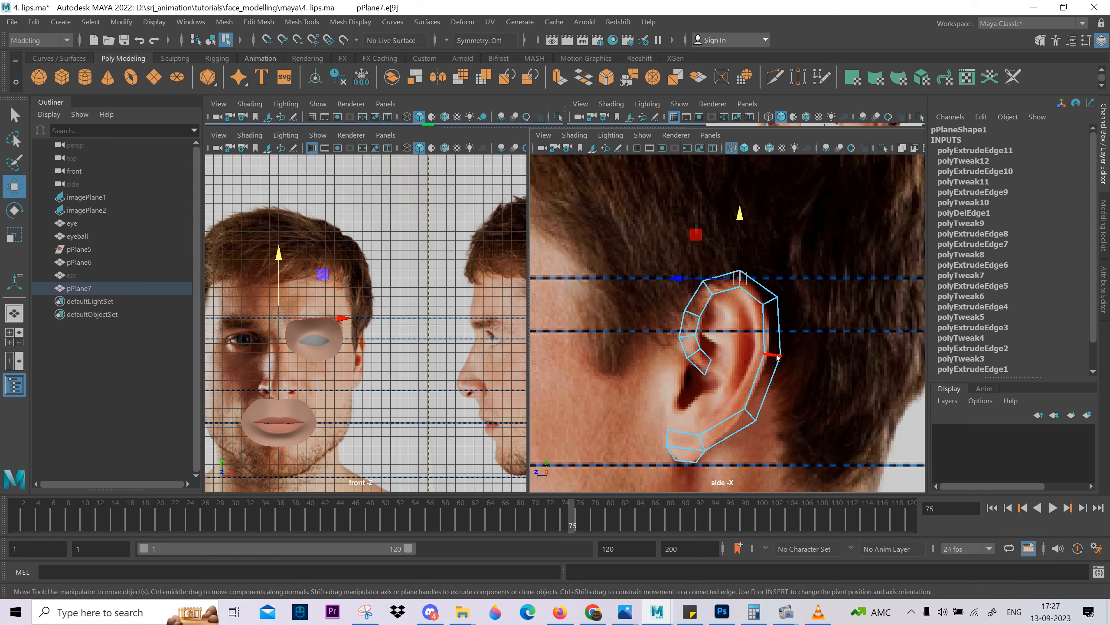
pyautogui.moveTo(778, 357); pyautogui.dragTo(739, 258, button='right')
pyautogui.moveTo(747, 350)
pyautogui.mouseDown()
pyautogui.moveTo(807, 379)
pyautogui.moveTo(729, 355)
pyautogui.mouseUp()
pyautogui.moveTo(803, 283); pyautogui.dragTo(750, 322)
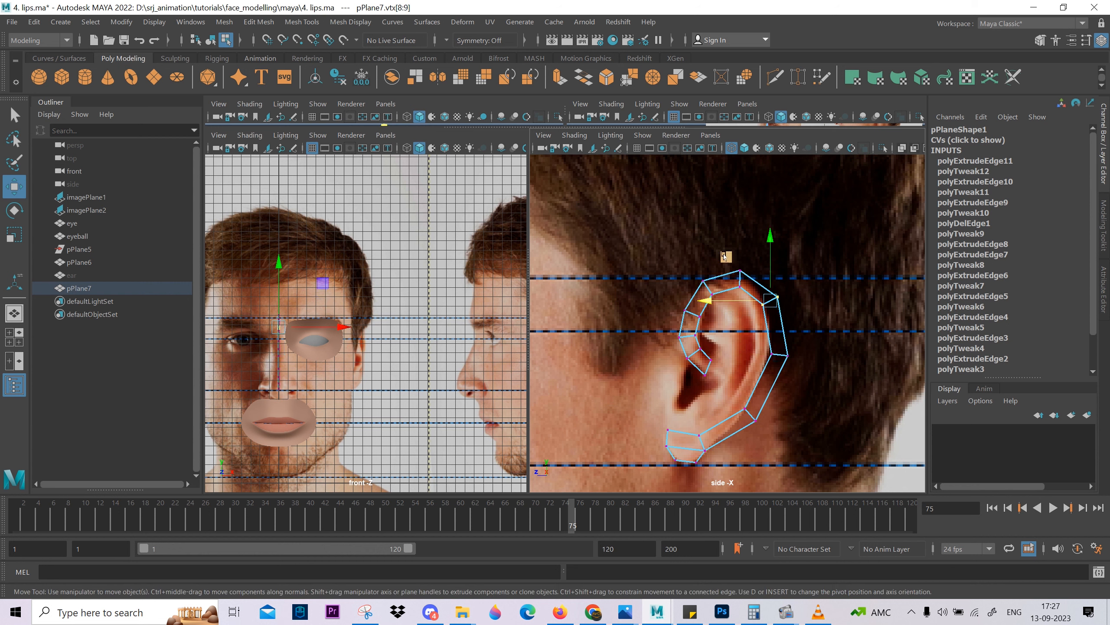
pyautogui.moveTo(725, 256); pyautogui.dragTo(731, 261)
# Try deleting the cross edge on the ear's upper front rim, and undo the deletion.
pyautogui.scroll(3, 731, 262)
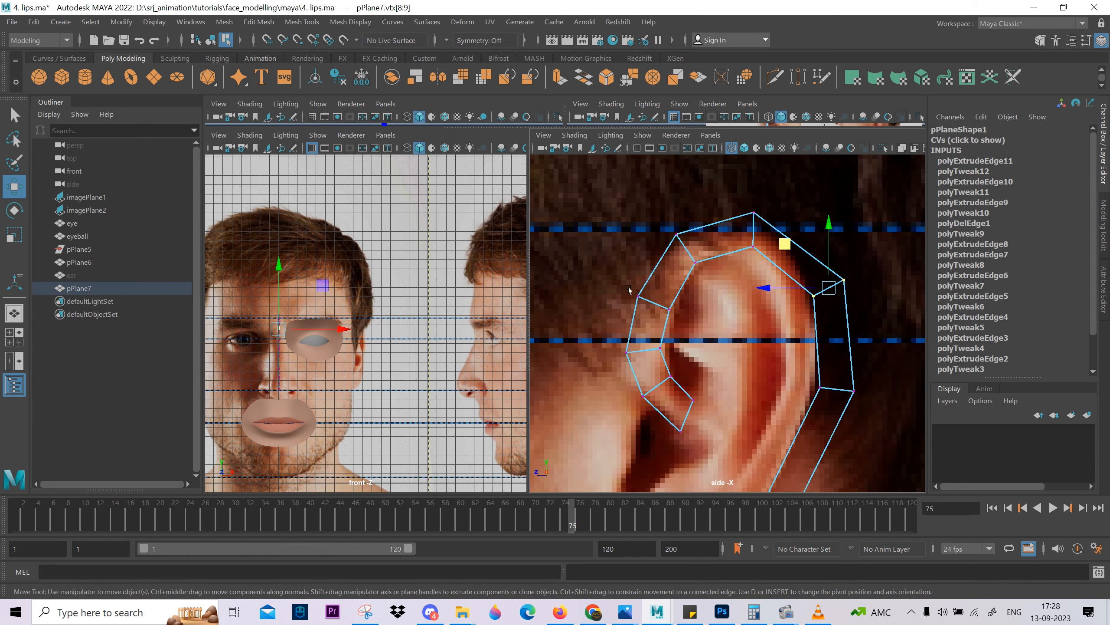
pyautogui.moveTo(638, 245); pyautogui.dragTo(638, 244, button='right')
pyautogui.click(655, 303)
pyautogui.hotkey('ctrl', 'Delete')
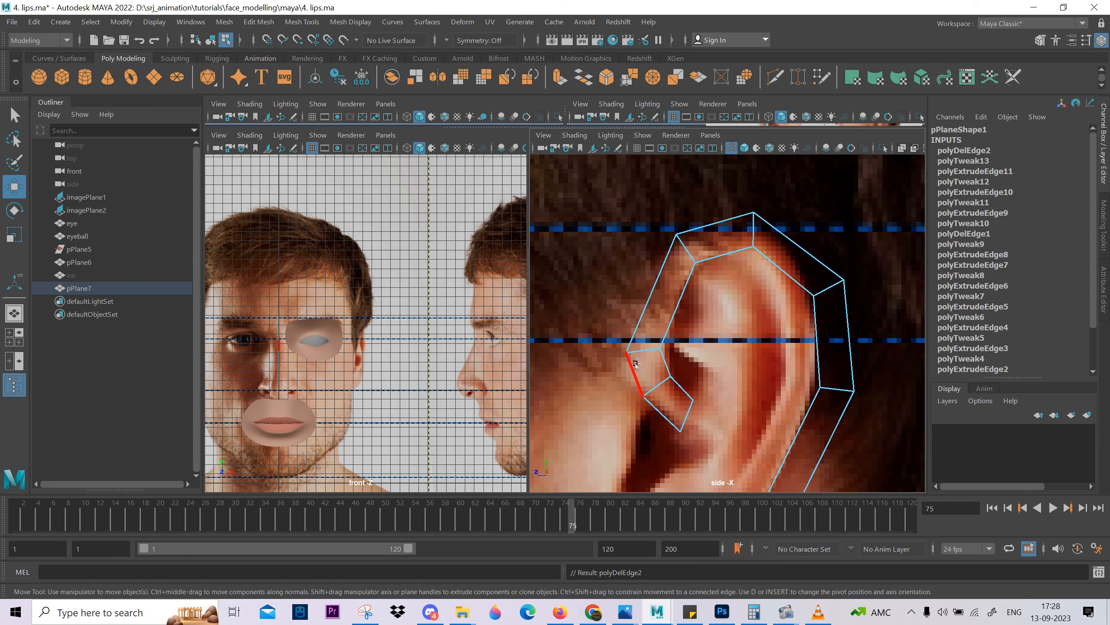
pyautogui.hotkey('ctrl', 'z')
# Raise the cross edge at the middle of the front rim toward the edge above it.
pyautogui.click(650, 349)
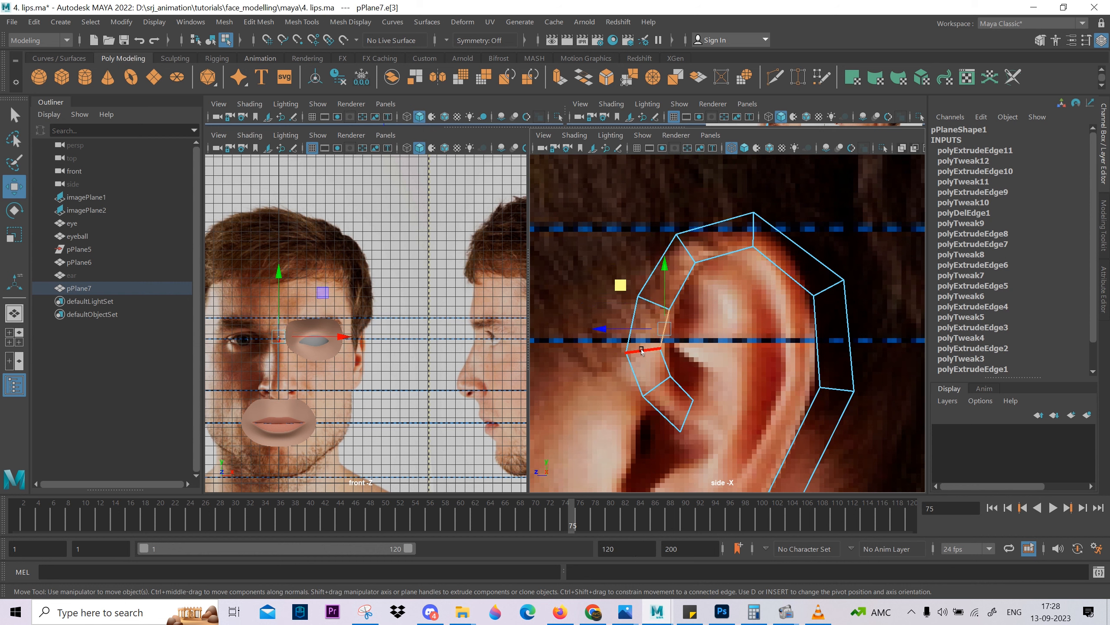
pyautogui.click(660, 311)
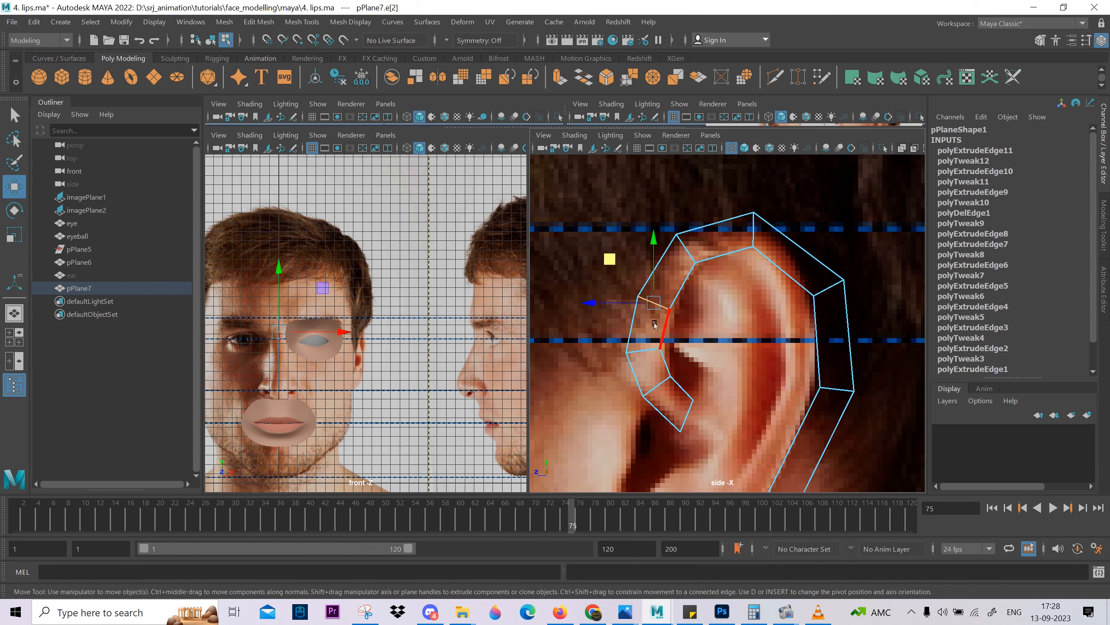
pyautogui.click(639, 346)
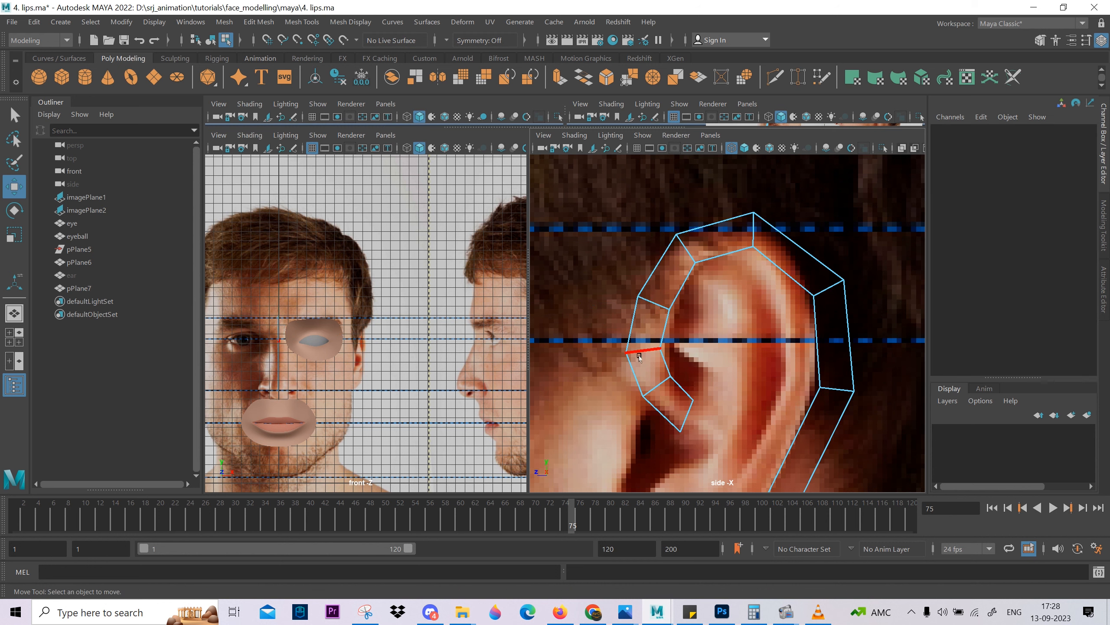
pyautogui.moveTo(639, 305); pyautogui.dragTo(642, 279)
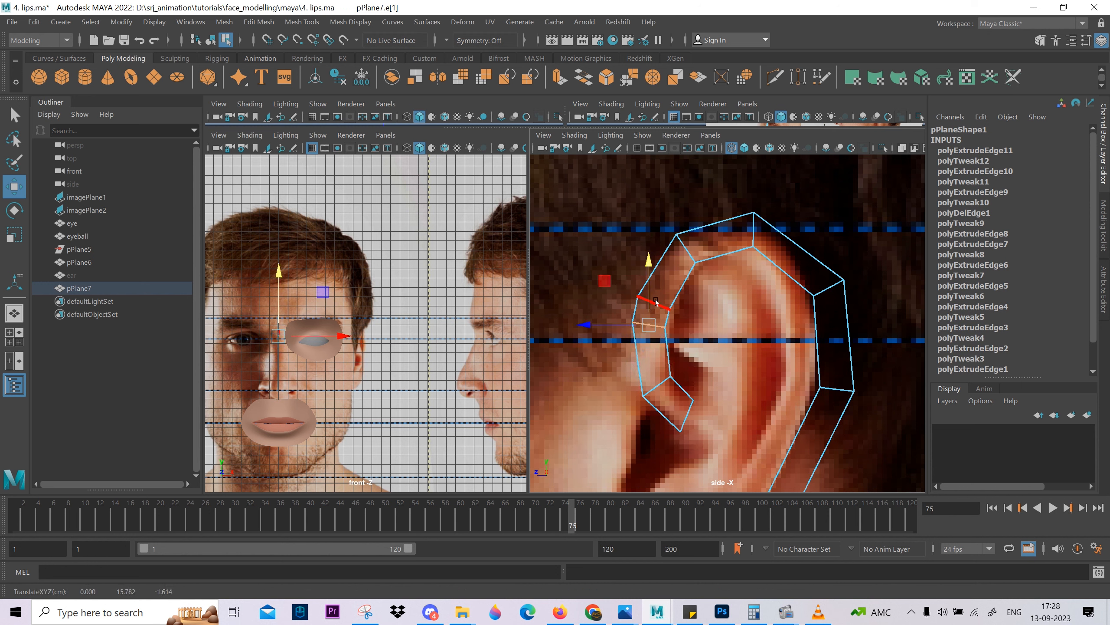
# Adjust the upper-front cross edge's position and delete the redundant cross edge below it on the front rim.
pyautogui.click(682, 262)
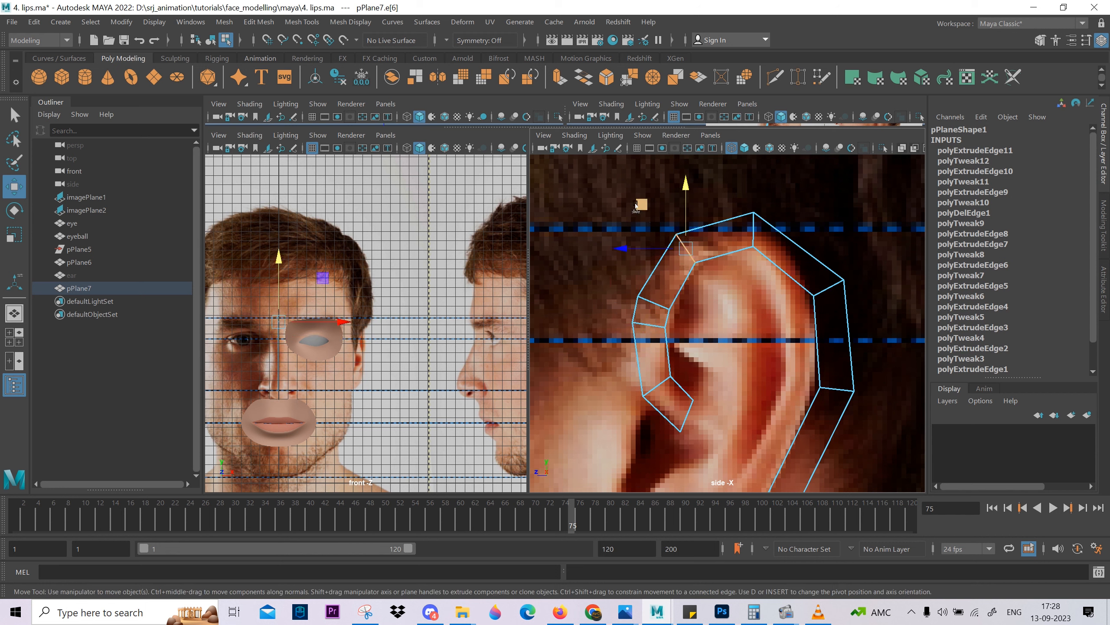
pyautogui.moveTo(636, 206)
pyautogui.mouseDown()
pyautogui.moveTo(668, 210)
pyautogui.moveTo(615, 204)
pyautogui.moveTo(625, 219)
pyautogui.mouseUp()
pyautogui.click(649, 300)
pyautogui.hotkey('ctrl', 'Delete')
# Realign the upper-front cross edge with the rim and push the middle front-rim edge slightly outward.
pyautogui.click(679, 256)
pyautogui.press('e')
pyautogui.press('w')
pyautogui.scroll(-2, 649, 323)
pyautogui.keyDown('alt'); pyautogui.moveTo(653, 336); pyautogui.dragTo(663, 261, button='middle'); pyautogui.keyUp('alt')
pyautogui.scroll(1, 663, 259)
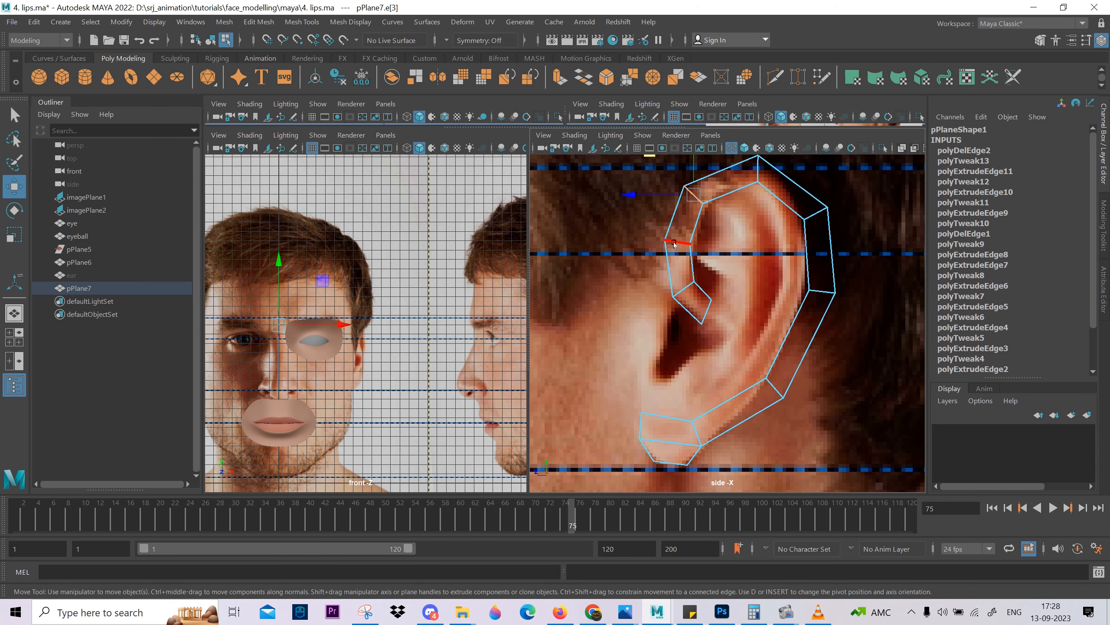
pyautogui.click(678, 243)
pyautogui.moveTo(613, 243); pyautogui.dragTo(607, 244)
# Inspect the rim strip's fit and the ear's inner folds against the side reference image.
pyautogui.keyDown('alt'); pyautogui.moveTo(736, 352); pyautogui.dragTo(702, 290, button='middle'); pyautogui.keyUp('alt')
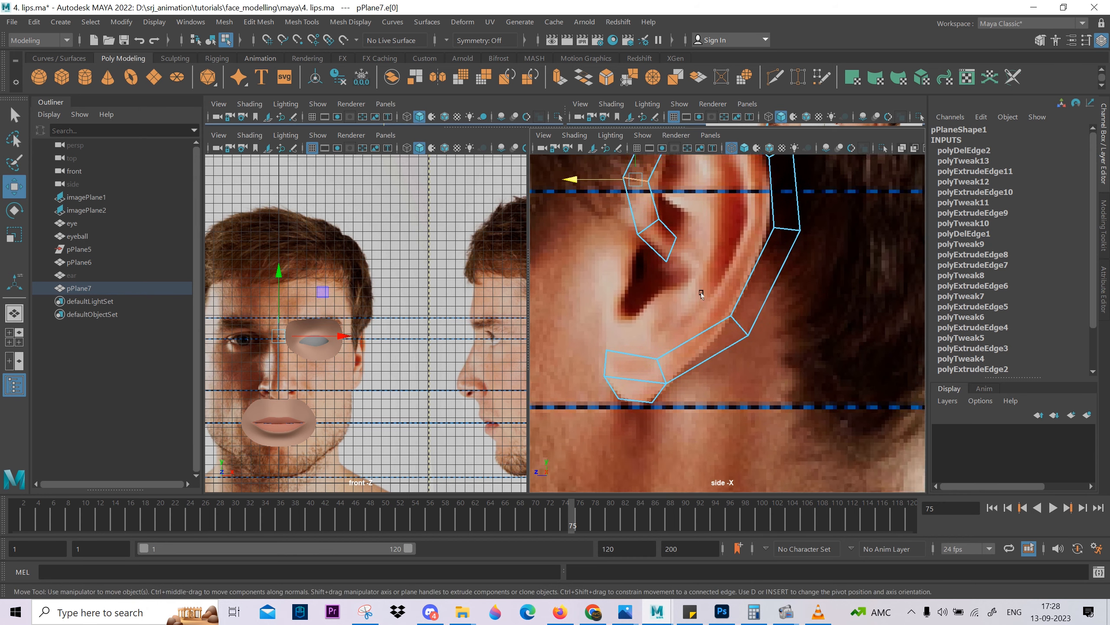
pyautogui.scroll(2, 682, 307)
pyautogui.keyDown('alt'); pyautogui.moveTo(623, 353); pyautogui.dragTo(665, 320, button='middle'); pyautogui.keyUp('alt')
pyautogui.keyDown('alt'); pyautogui.moveTo(692, 246); pyautogui.dragTo(680, 425, button='middle'); pyautogui.keyUp('alt')
pyautogui.keyDown('alt'); pyautogui.moveTo(685, 339); pyautogui.dragTo(637, 246, button='middle'); pyautogui.keyUp('alt')
pyautogui.scroll(2, 661, 306)
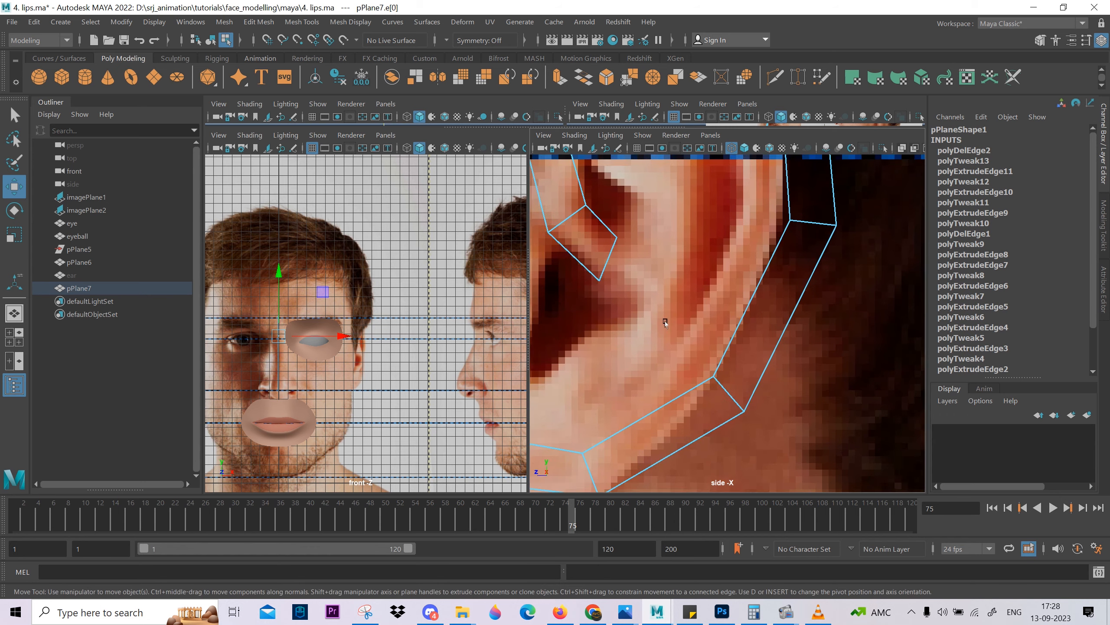
pyautogui.scroll(-2, 664, 317)
pyautogui.keyDown('alt'); pyautogui.moveTo(663, 313); pyautogui.dragTo(714, 328, button='middle'); pyautogui.keyUp('alt')
pyautogui.scroll(-2, 672, 379)
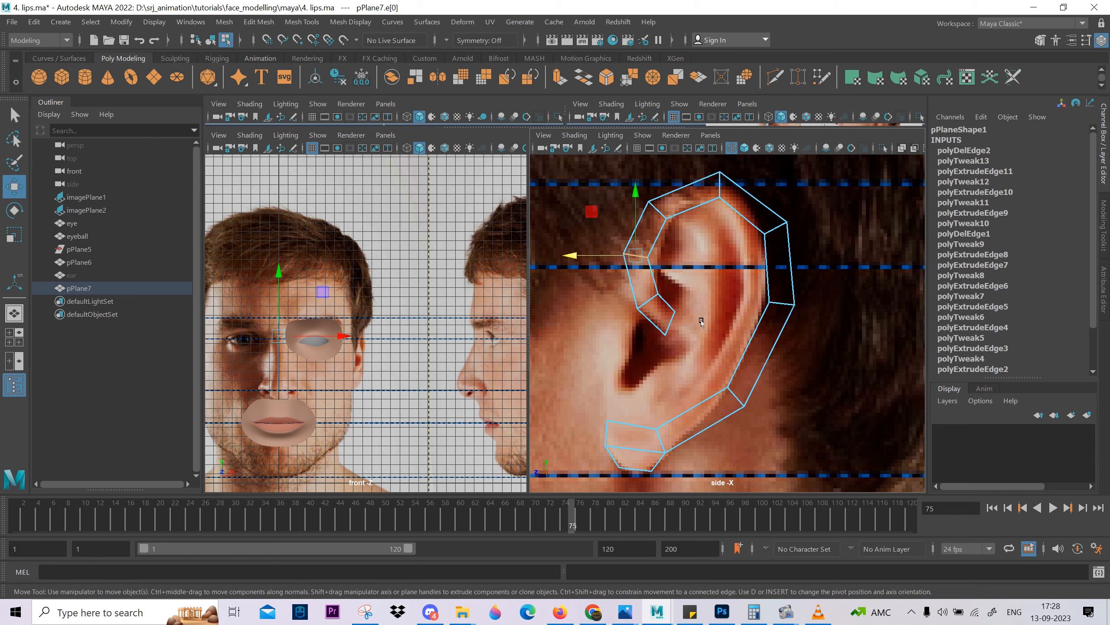
pyautogui.scroll(-3, 705, 315)
pyautogui.scroll(1, 709, 302)
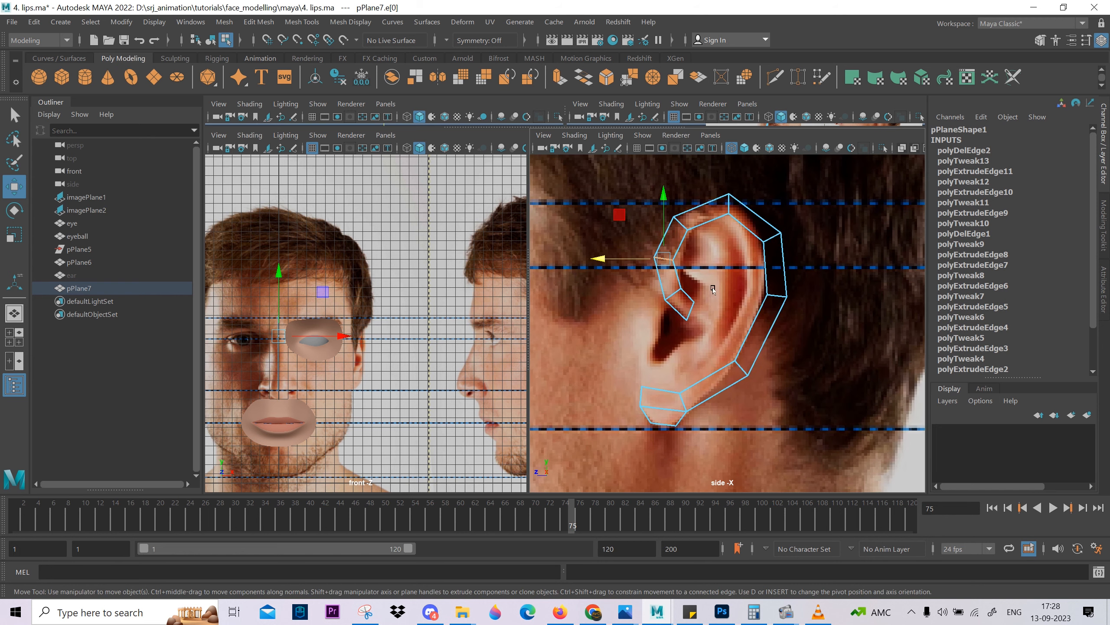
pyautogui.keyDown('alt'); pyautogui.moveTo(712, 289); pyautogui.dragTo(722, 313, button='middle'); pyautogui.keyUp('alt')
pyautogui.press('space')
pyautogui.moveTo(723, 313); pyautogui.dragTo(732, 343)
pyautogui.press('space')
pyautogui.keyDown('alt'); pyautogui.moveTo(684, 453); pyautogui.dragTo(754, 361, button='middle'); pyautogui.keyUp('alt')
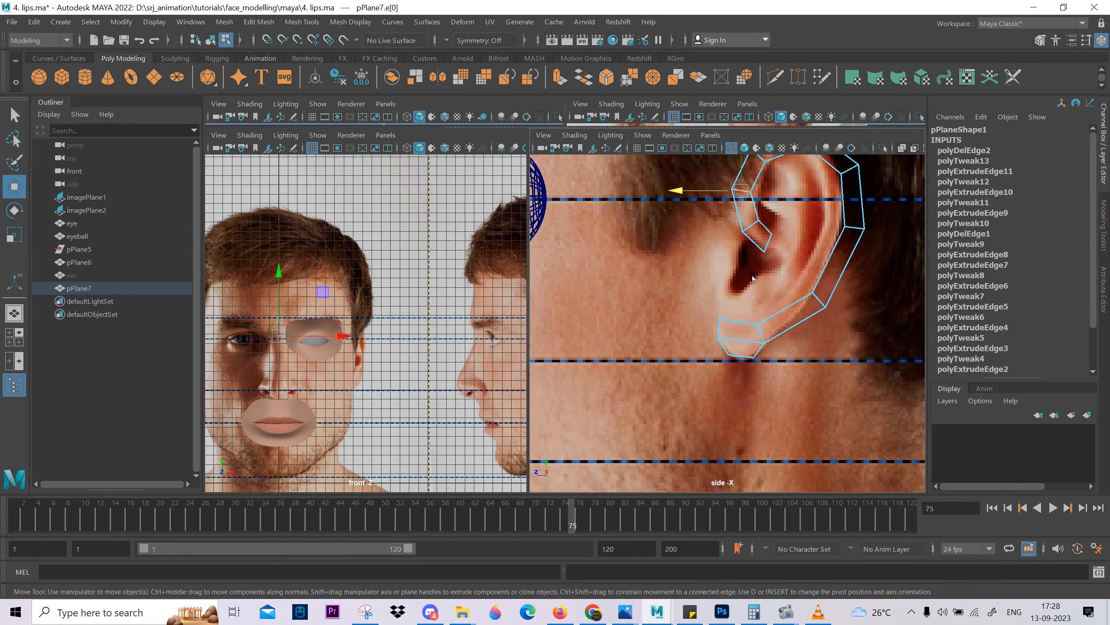
# Move the front vertex of the lobe strip's top edge to fit the front outline of the earlobe.
pyautogui.scroll(2, 754, 362)
pyautogui.keyDown('alt'); pyautogui.moveTo(716, 325); pyautogui.dragTo(722, 384, button='middle'); pyautogui.keyUp('alt')
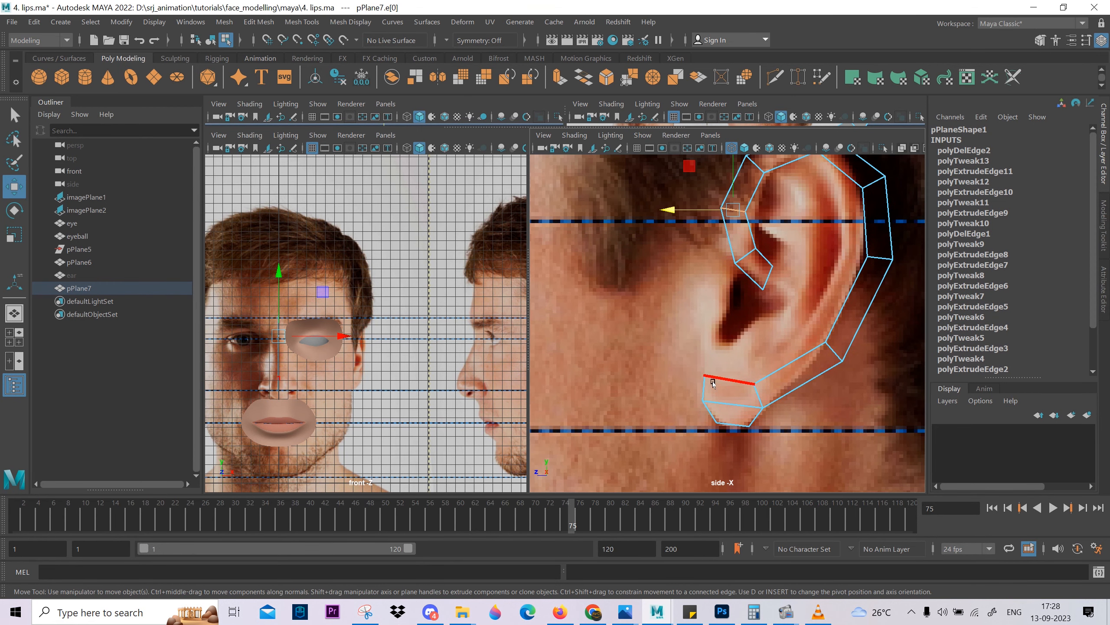
pyautogui.moveTo(689, 377); pyautogui.dragTo(675, 378, button='right')
pyautogui.click(705, 377)
pyautogui.moveTo(659, 334); pyautogui.dragTo(649, 333)
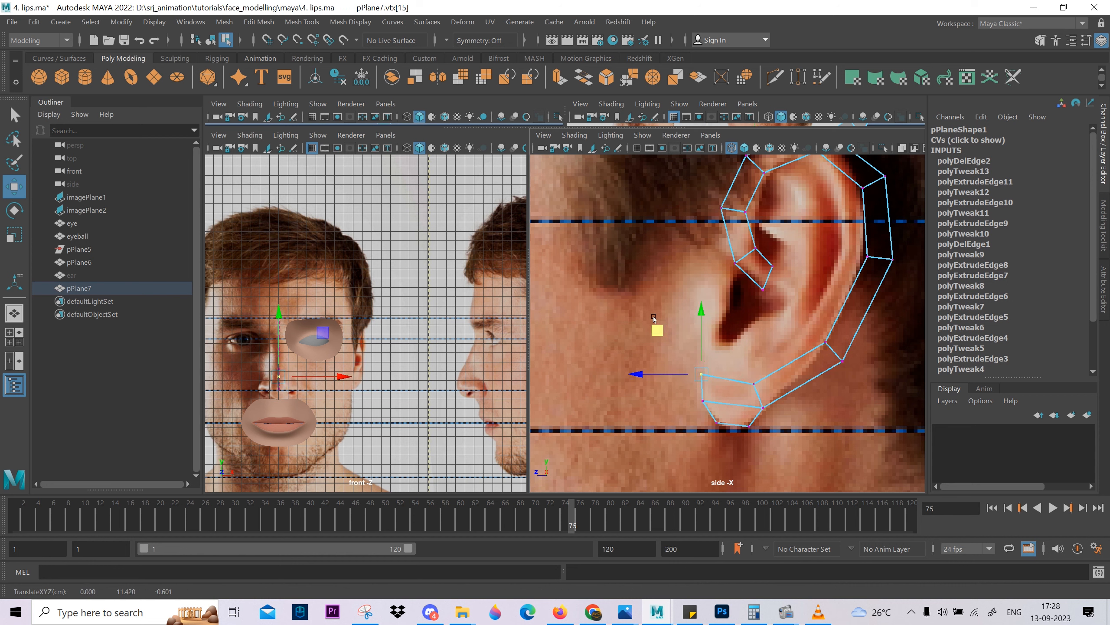
# Extrude the lobe strip's top edge upward toward the bottom of the ear canal opening.
pyautogui.moveTo(714, 383); pyautogui.dragTo(717, 371, button='right')
pyautogui.click(726, 379)
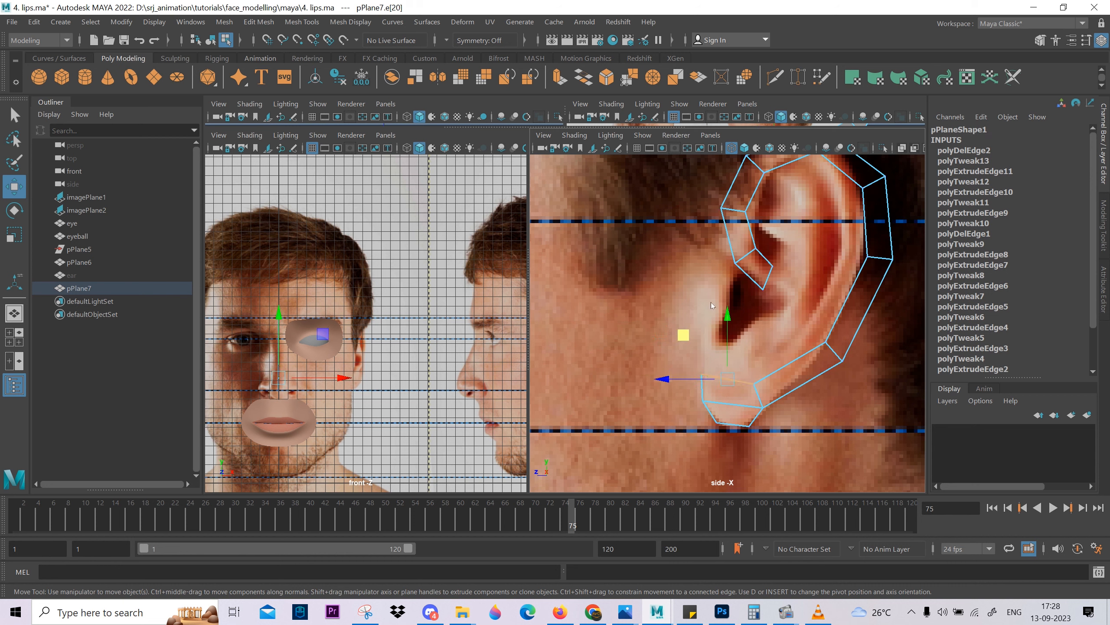
pyautogui.hotkey('ctrl', 'e')
pyautogui.press('w')
pyautogui.moveTo(683, 333); pyautogui.dragTo(683, 331)
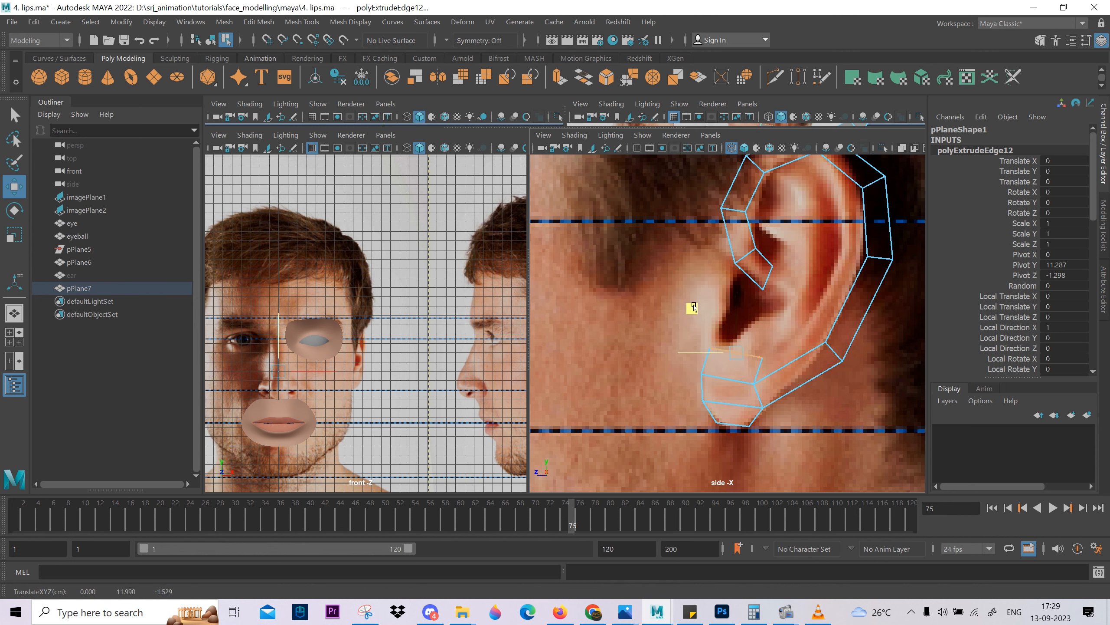
pyautogui.moveTo(696, 305); pyautogui.dragTo(696, 305)
# Pull the rear vertex of the newly extruded edge forward to narrow the strip below the ear canal.
pyautogui.moveTo(759, 362); pyautogui.dragTo(731, 350, button='right')
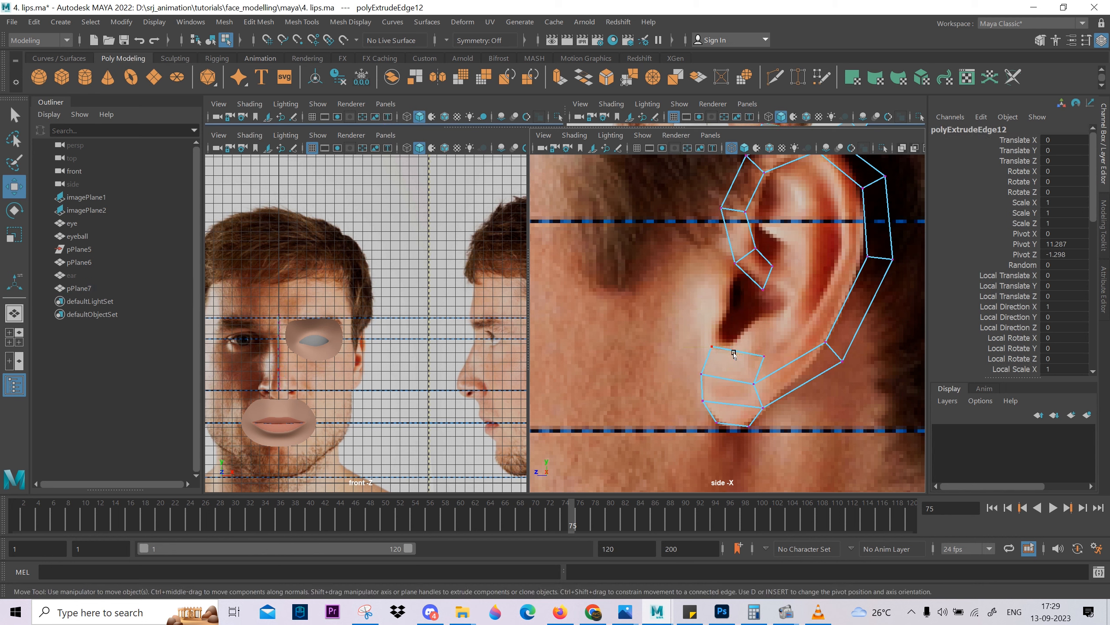
pyautogui.click(764, 356)
pyautogui.moveTo(761, 357); pyautogui.dragTo(732, 350)
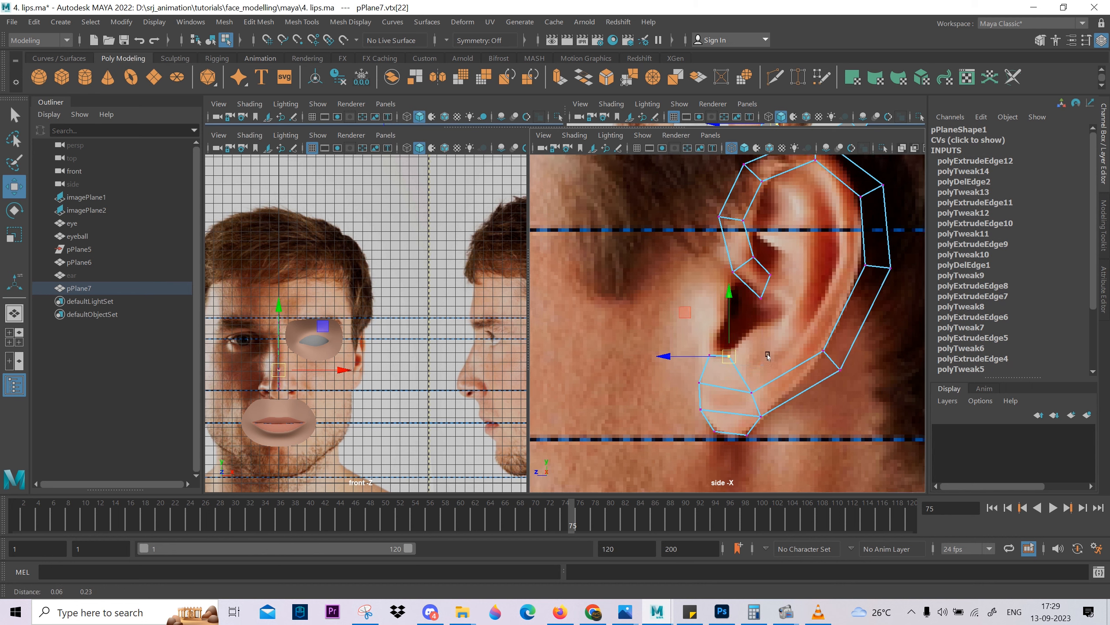
# Examine the gap between the lobe strip and the front rim's inner fold against the side reference.
pyautogui.scroll(5, 732, 350)
pyautogui.scroll(-7, 718, 375)
pyautogui.keyDown('alt'); pyautogui.moveTo(718, 375); pyautogui.dragTo(739, 434, button='middle'); pyautogui.keyUp('alt')
pyautogui.moveTo(792, 407); pyautogui.dragTo(793, 377, button='right')
pyautogui.scroll(2, 793, 377)
pyautogui.keyDown('alt'); pyautogui.moveTo(753, 362); pyautogui.dragTo(751, 333, button='middle'); pyautogui.keyUp('alt')
pyautogui.scroll(1, 726, 325)
pyautogui.scroll(-5, 713, 322)
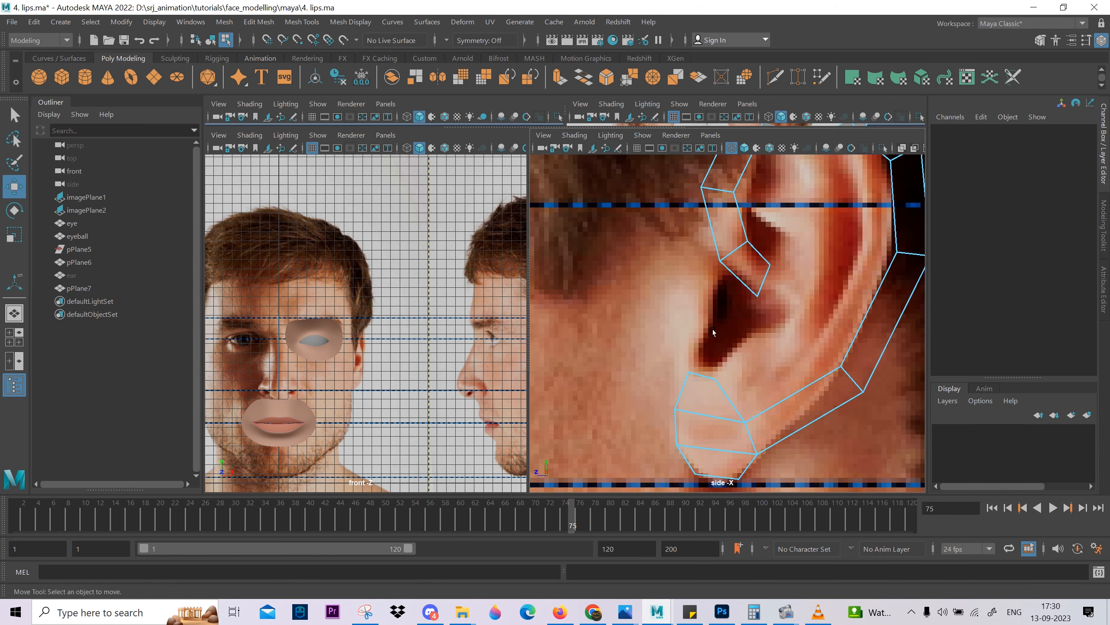
pyautogui.scroll(5, 720, 314)
pyautogui.click(736, 288)
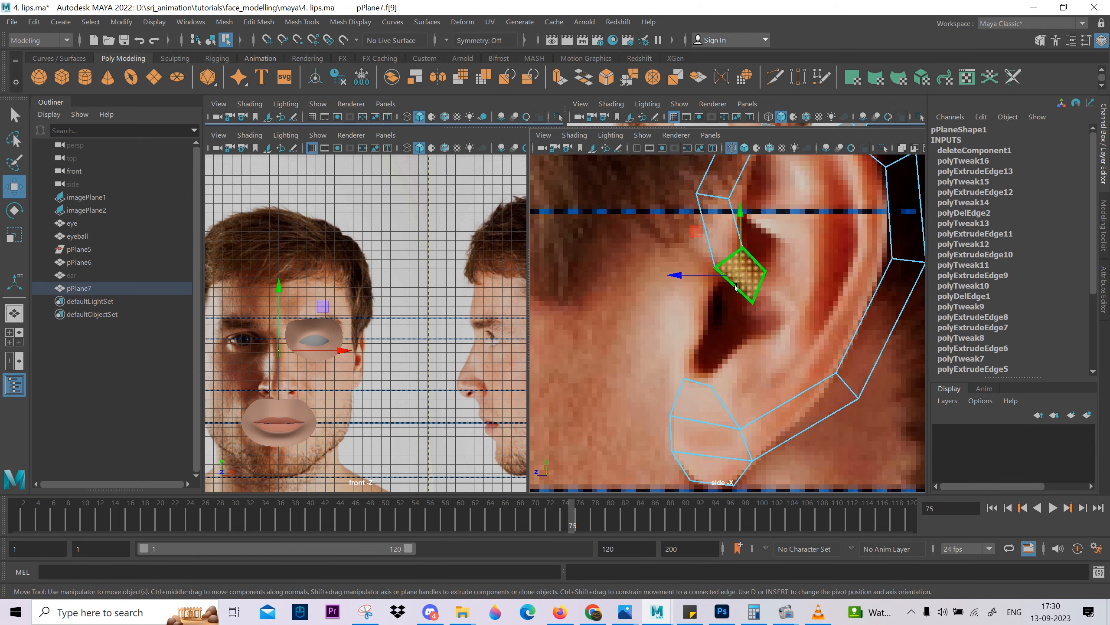
pyautogui.click(732, 256)
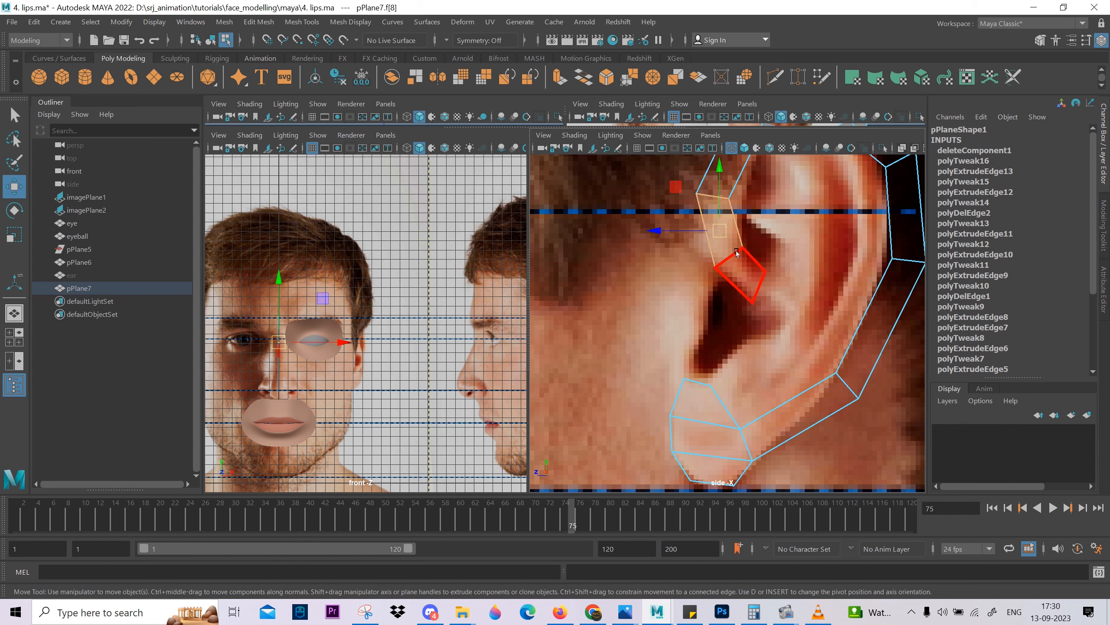
pyautogui.moveTo(740, 252); pyautogui.dragTo(742, 213, button='right')
pyautogui.scroll(-8, 719, 262)
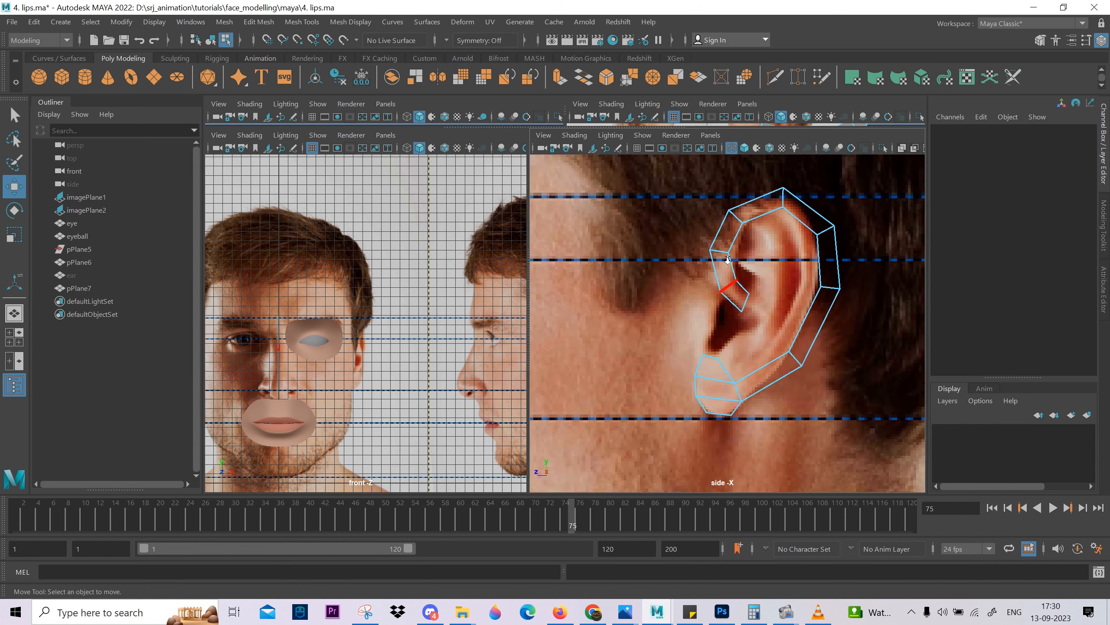
pyautogui.scroll(10, 685, 341)
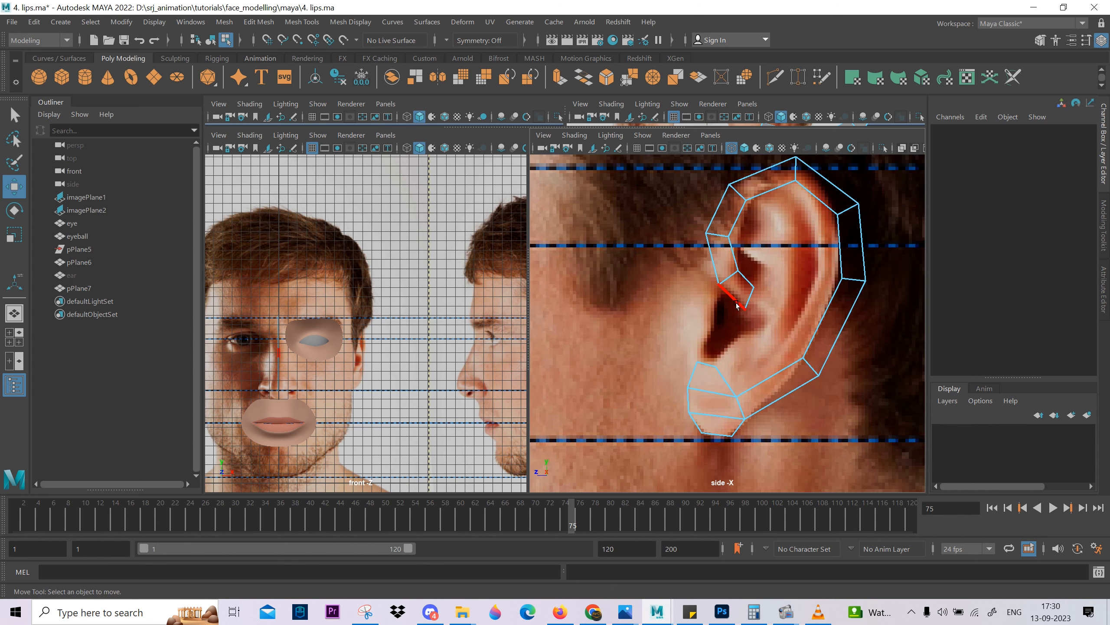
# Select both reference image planes and create a new display layer.
pyautogui.rightClick(722, 262)
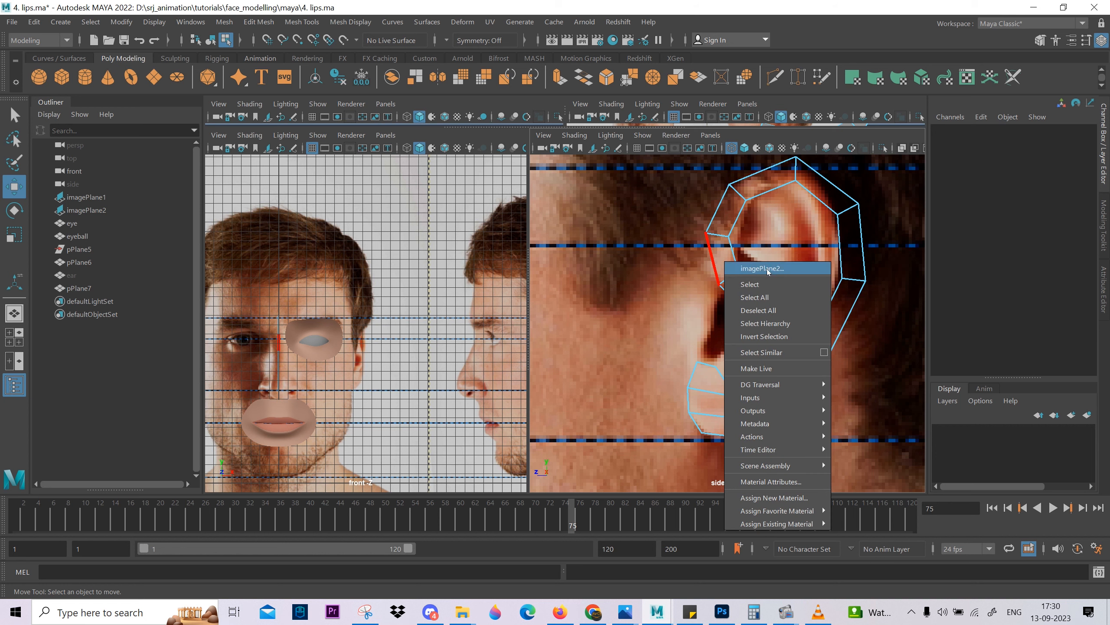
pyautogui.click(719, 260)
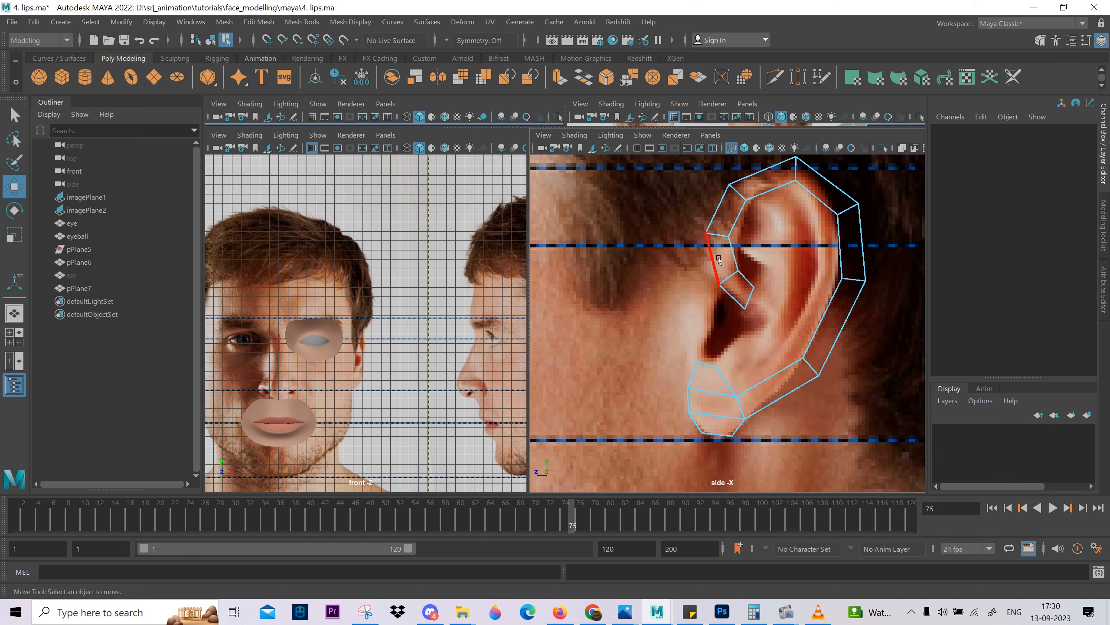
pyautogui.press('a')
pyautogui.scroll(-5, 810, 211)
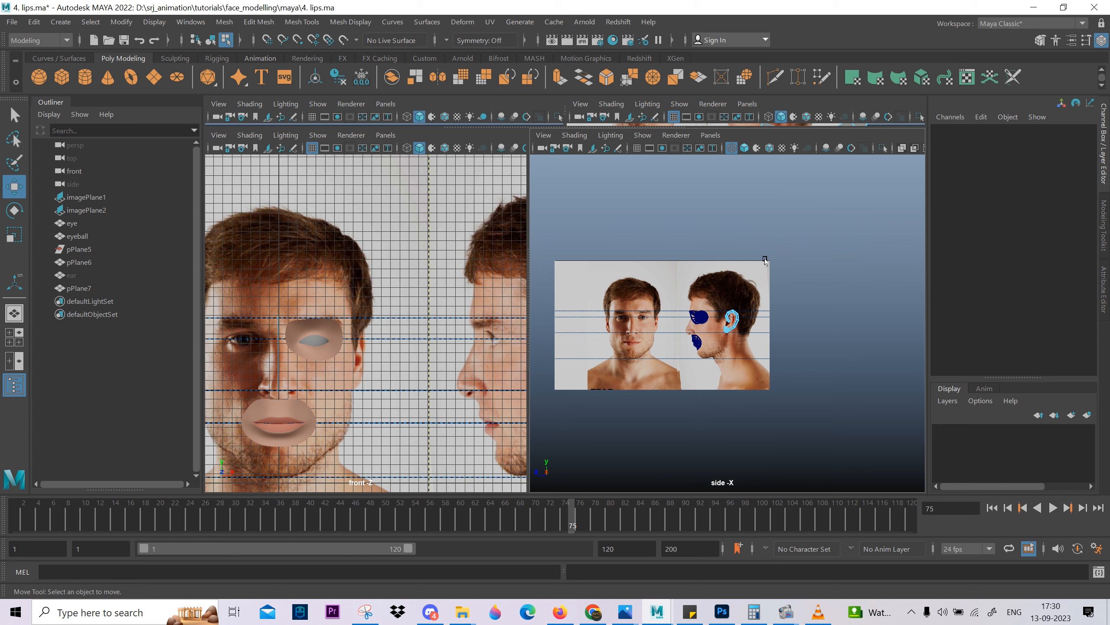
pyautogui.click(734, 320)
pyautogui.moveTo(745, 282); pyautogui.dragTo(792, 252)
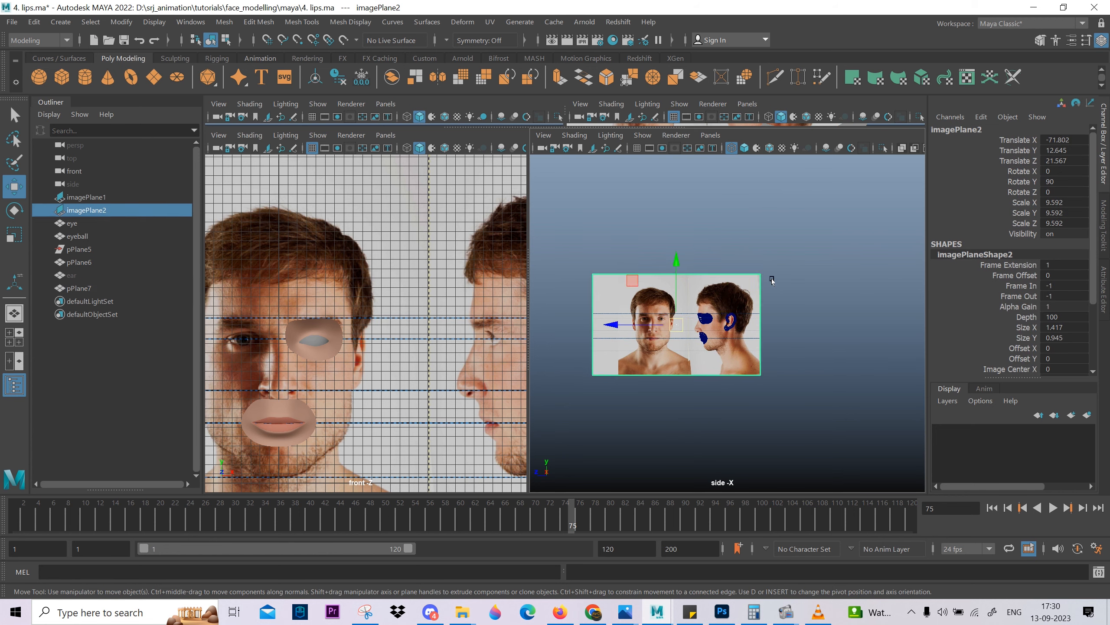
pyautogui.scroll(-5, 772, 279)
pyautogui.keyDown('alt'); pyautogui.moveTo(632, 320); pyautogui.dragTo(817, 297, button='middle'); pyautogui.keyUp('alt')
pyautogui.keyDown('alt'); pyautogui.moveTo(796, 285); pyautogui.dragTo(656, 314); pyautogui.keyUp('alt')
pyautogui.scroll(-6, 403, 368)
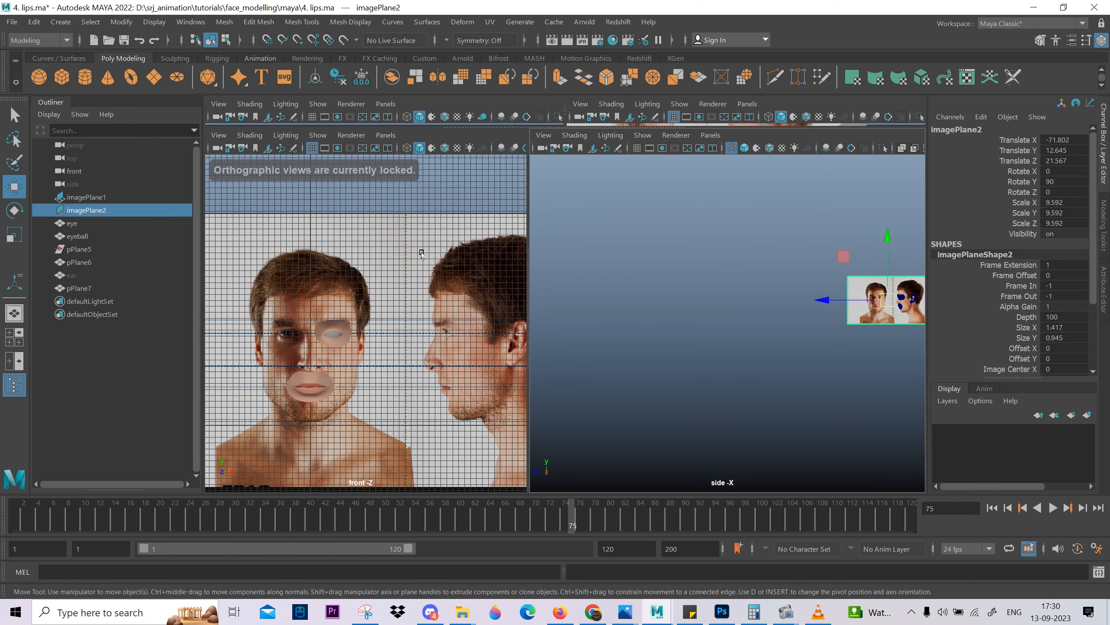
pyautogui.keyDown('shift'); pyautogui.click(508, 260); pyautogui.keyUp('shift')
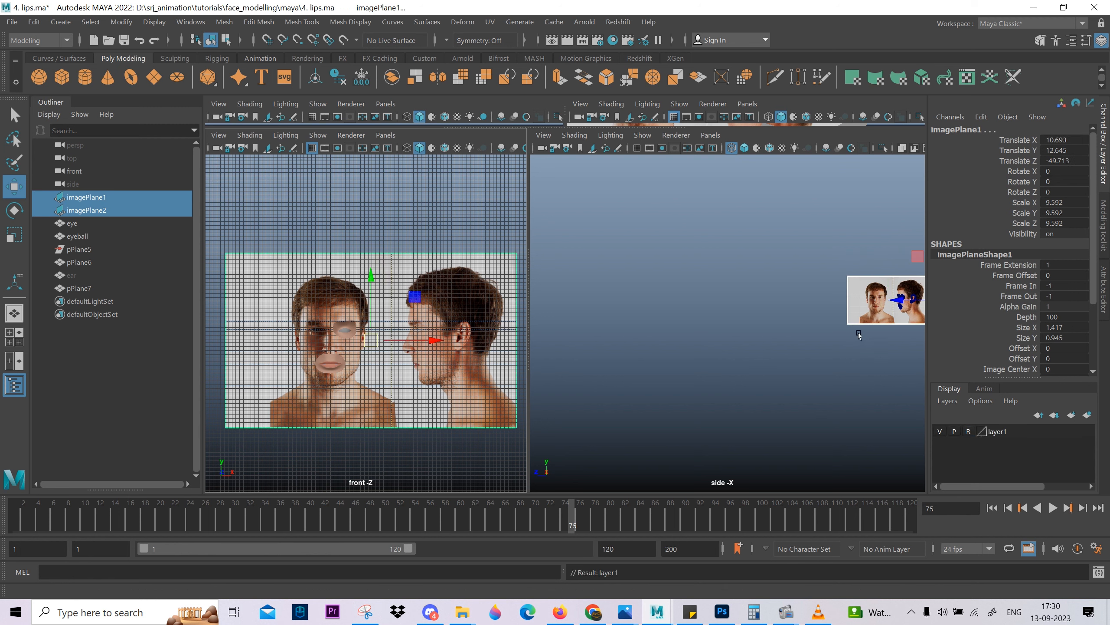
# Return to the ear in the side view and select the ear strip in object mode.
pyautogui.scroll(8, 696, 342)
pyautogui.scroll(8, 892, 369)
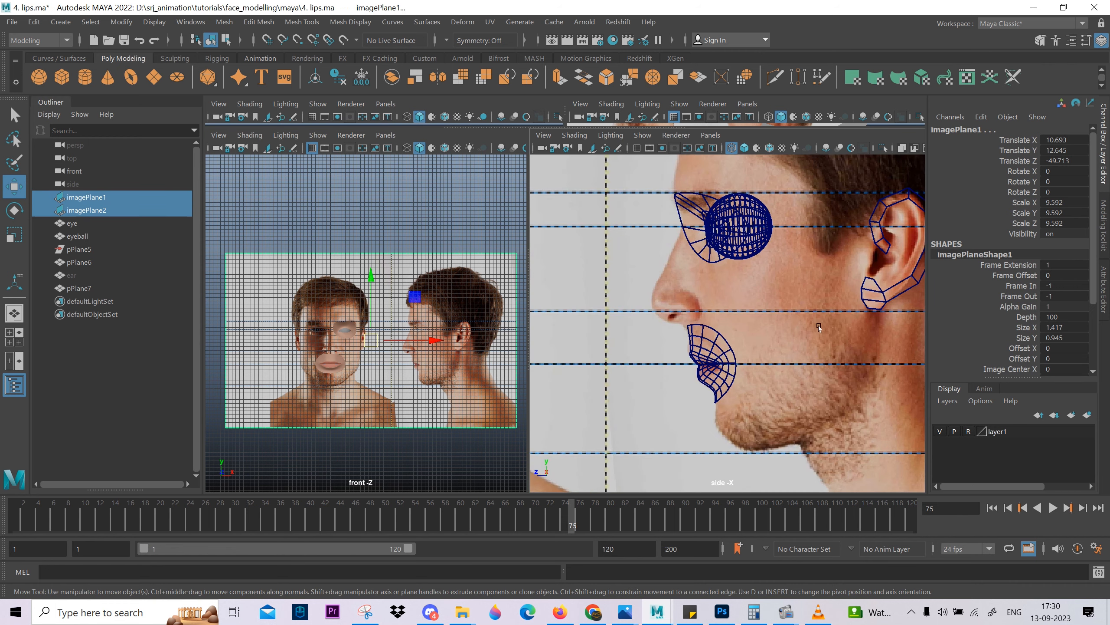
pyautogui.keyDown('alt'); pyautogui.moveTo(912, 376); pyautogui.dragTo(796, 407, button='middle'); pyautogui.keyUp('alt')
pyautogui.click(844, 348)
pyautogui.scroll(-6, 843, 348)
pyautogui.scroll(10, 764, 378)
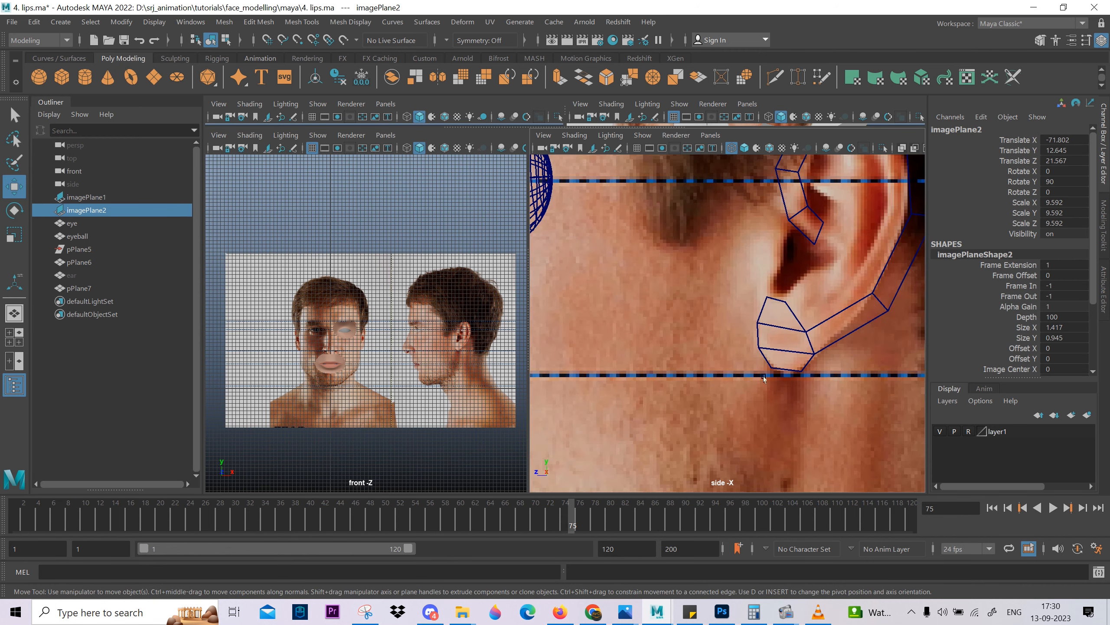
pyautogui.rightClick(788, 259)
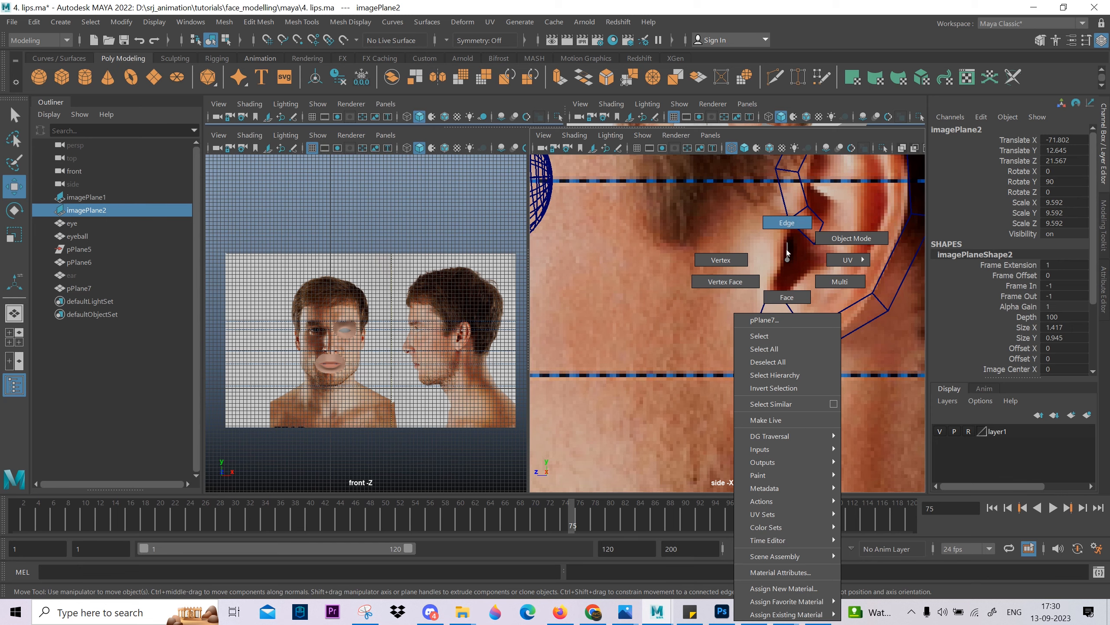
pyautogui.moveTo(788, 259); pyautogui.dragTo(835, 242, button='right')
pyautogui.keyDown('alt'); pyautogui.moveTo(811, 290); pyautogui.dragTo(685, 375, button='middle'); pyautogui.keyUp('alt')
pyautogui.scroll(2, 690, 363)
pyautogui.moveTo(662, 318); pyautogui.dragTo(682, 352)
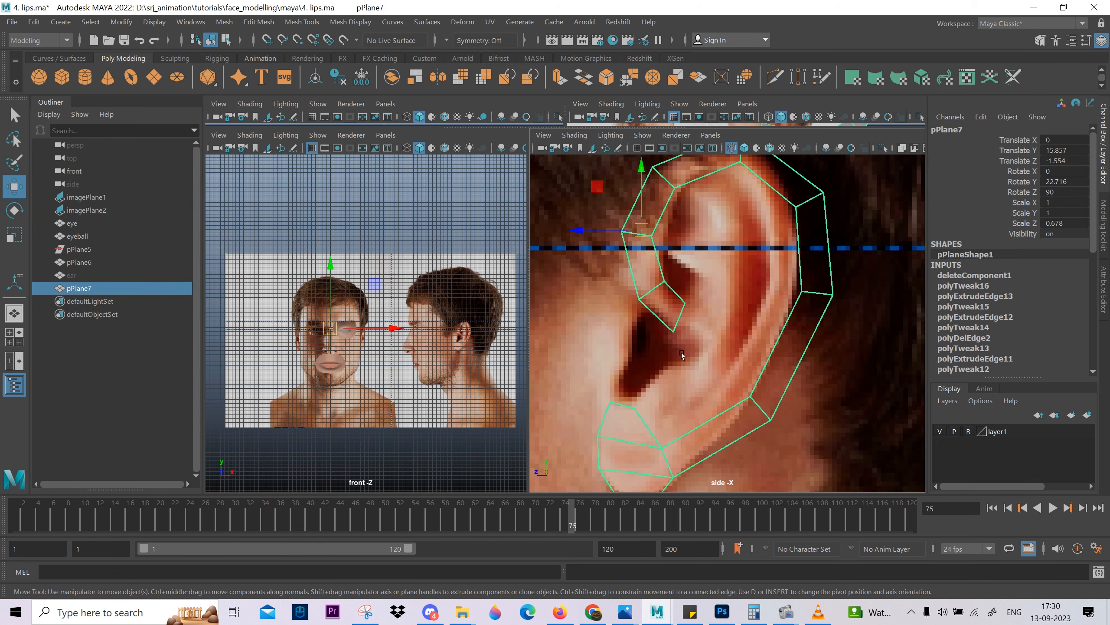
# Examine the ear canal and inner fold between the rim's end and the lobe strip.
pyautogui.keyDown('alt'); pyautogui.moveTo(707, 466); pyautogui.dragTo(782, 451, button='middle'); pyautogui.keyUp('alt')
pyautogui.scroll(4, 782, 451)
pyautogui.scroll(1, 782, 451)
pyautogui.keyDown('alt'); pyautogui.moveTo(729, 249); pyautogui.dragTo(747, 301, button='middle'); pyautogui.keyUp('alt')
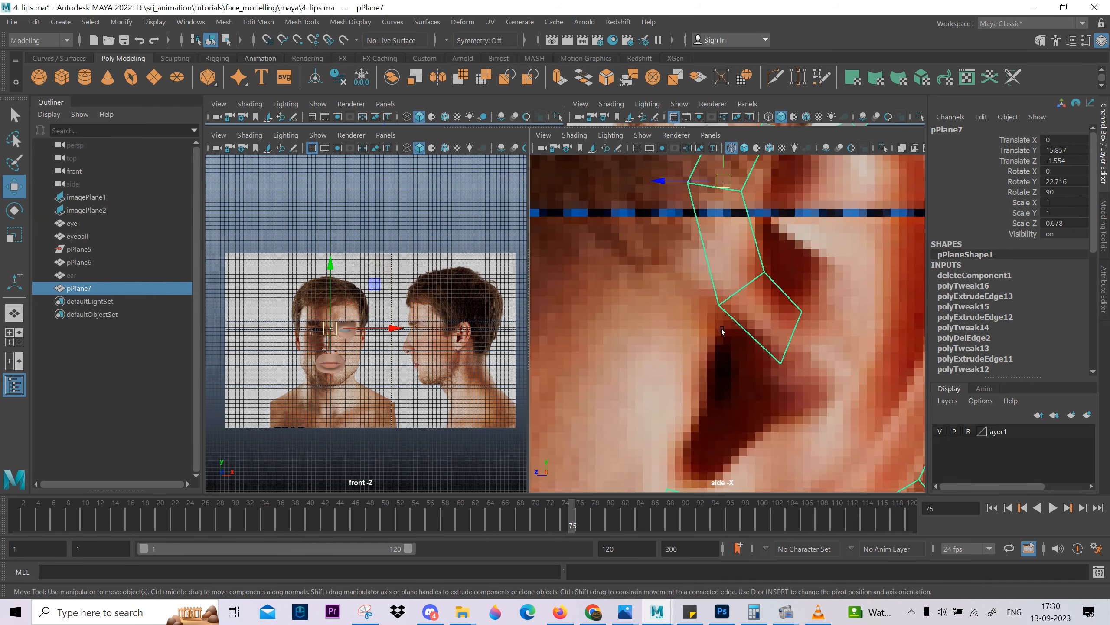
pyautogui.scroll(1, 722, 332)
pyautogui.keyDown('alt'); pyautogui.moveTo(722, 376); pyautogui.dragTo(691, 295, button='middle'); pyautogui.keyUp('alt')
pyautogui.scroll(-6, 830, 290)
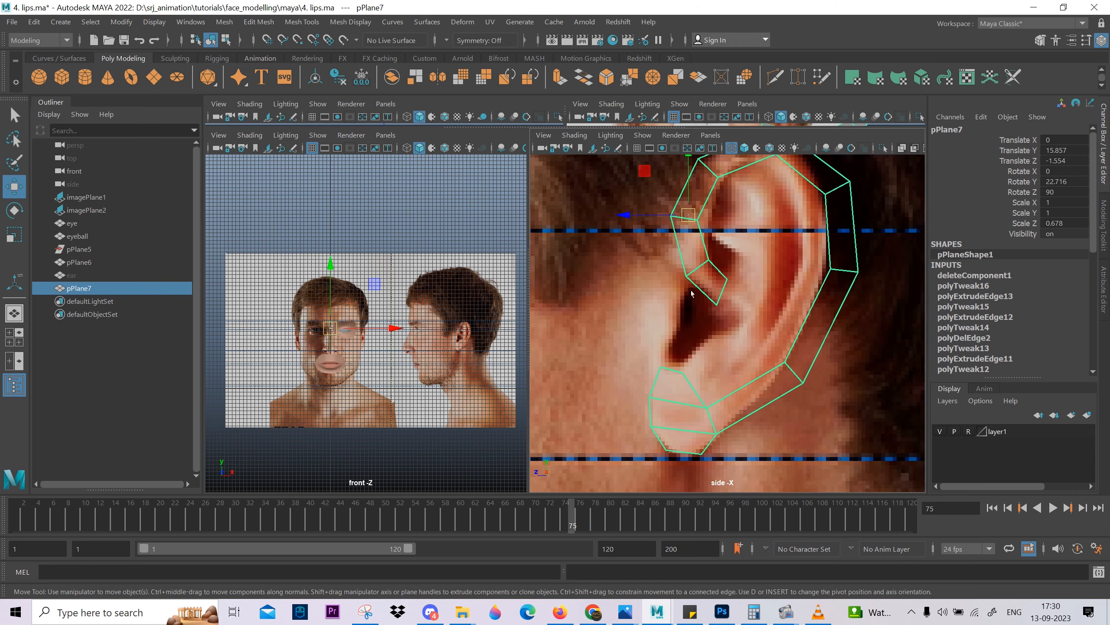
pyautogui.scroll(3, 692, 294)
pyautogui.keyDown('alt'); pyautogui.moveTo(664, 371); pyautogui.dragTo(729, 300, button='middle'); pyautogui.keyUp('alt')
pyautogui.scroll(4, 717, 315)
pyautogui.moveTo(693, 351); pyautogui.dragTo(692, 316, button='right')
pyautogui.moveTo(674, 368); pyautogui.dragTo(647, 367, button='right')
# Lower the two vertices at the top end of the lobe strip.
pyautogui.moveTo(654, 343); pyautogui.dragTo(688, 389)
pyautogui.moveTo(713, 340); pyautogui.dragTo(684, 292)
pyautogui.moveTo(689, 301); pyautogui.dragTo(719, 320)
pyautogui.click(736, 313)
pyautogui.moveTo(706, 307); pyautogui.dragTo(706, 329)
pyautogui.scroll(1, 682, 367)
pyautogui.keyDown('alt'); pyautogui.moveTo(669, 388); pyautogui.dragTo(671, 255, button='middle'); pyautogui.keyUp('alt')
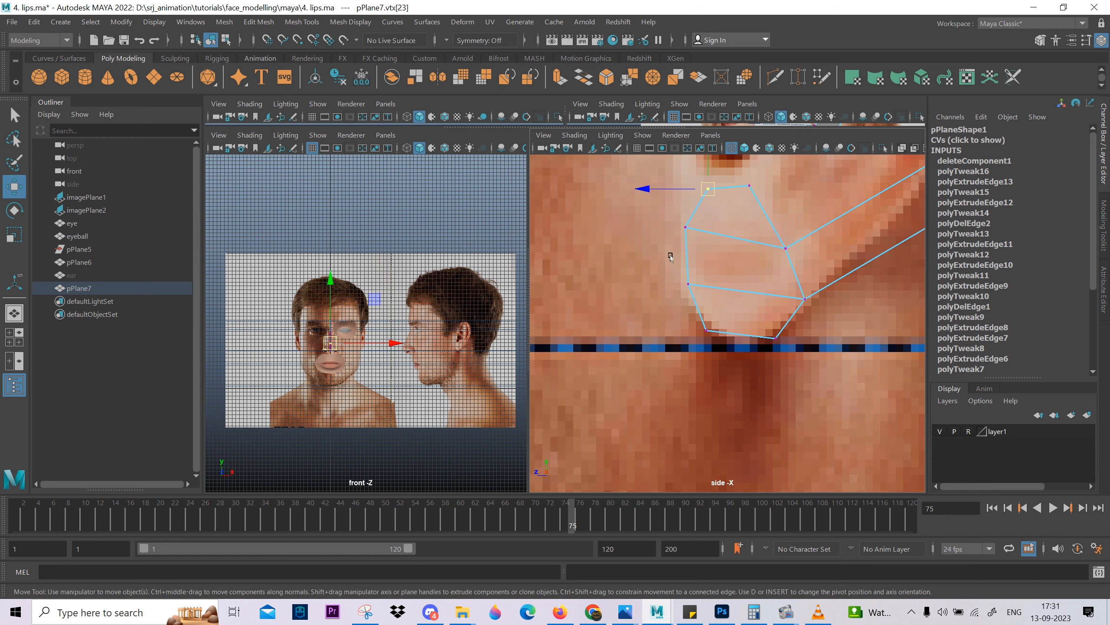
# Shift the two front side vertices of the lobe strip slightly inward.
pyautogui.moveTo(711, 305); pyautogui.dragTo(711, 305)
pyautogui.moveTo(688, 287); pyautogui.dragTo(693, 290)
pyautogui.click(685, 227)
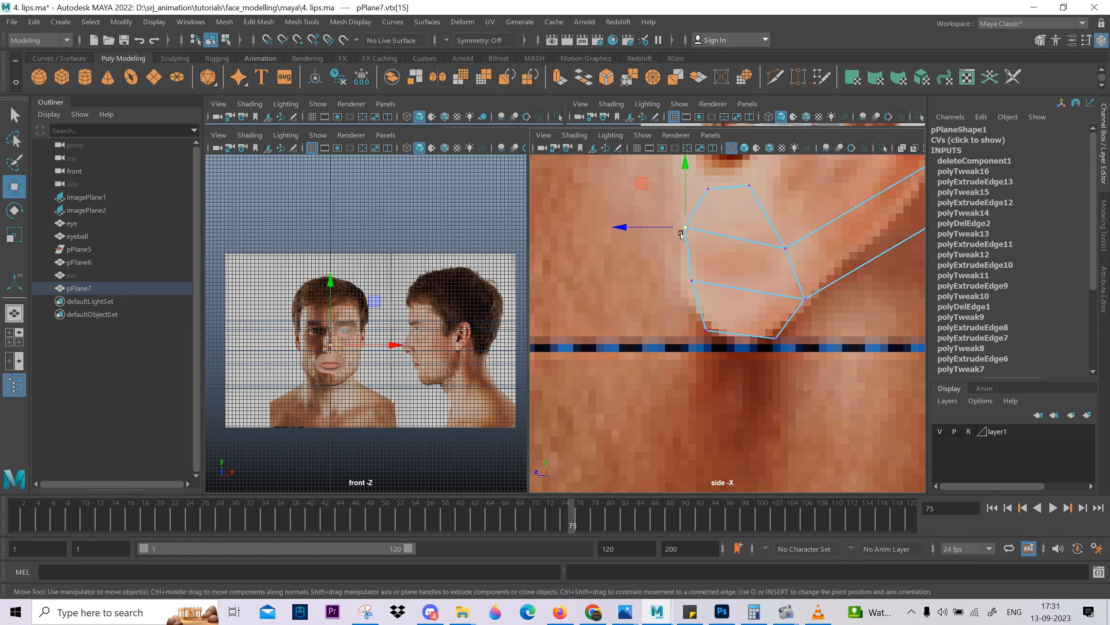
pyautogui.moveTo(686, 229); pyautogui.dragTo(725, 238)
pyautogui.moveTo(728, 235); pyautogui.dragTo(726, 202, button='right')
# Extrude the lobe strip's two upper front side edges outward to form a narrow strip along the cheek.
pyautogui.click(702, 210)
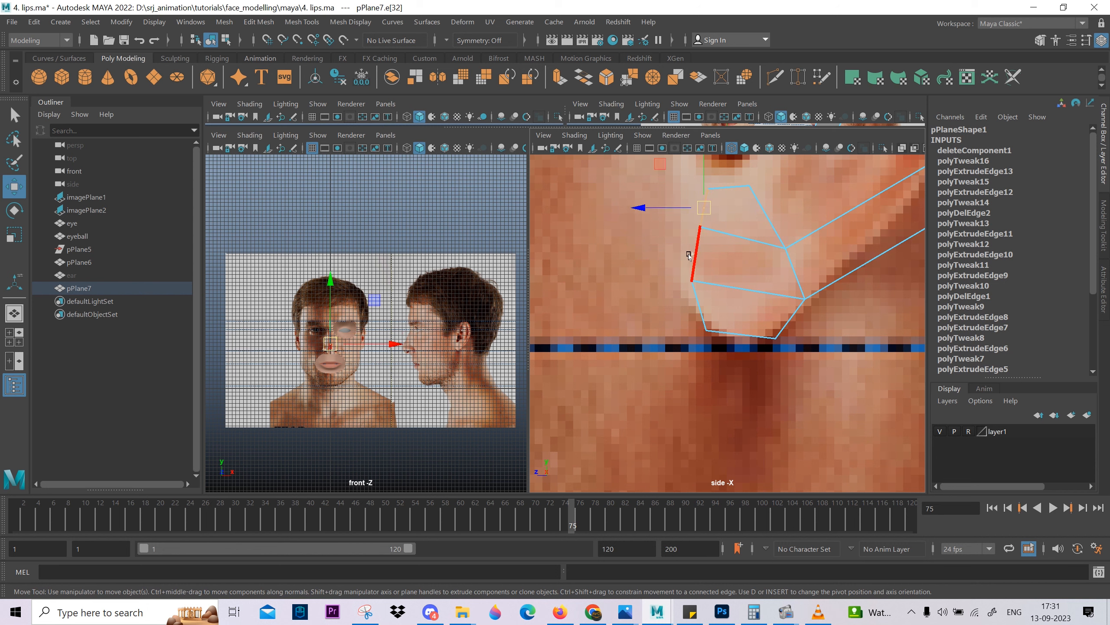
pyautogui.doubleClick(690, 265)
pyautogui.keyDown('shift'); pyautogui.moveTo(700, 235); pyautogui.dragTo(674, 241); pyautogui.keyUp('shift')
pyautogui.moveTo(671, 296); pyautogui.dragTo(672, 296, button='right')
# Shape the narrow front strip's vertices and its lower junction with the lobe along the front outline.
pyautogui.click(685, 293)
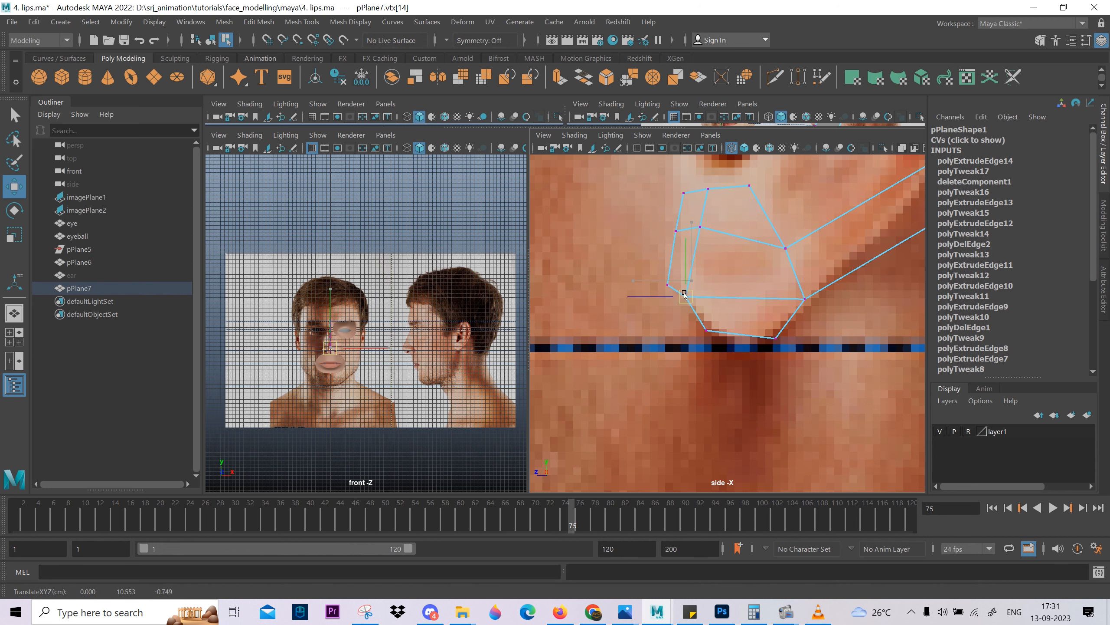
pyautogui.click(668, 285)
pyautogui.moveTo(667, 284); pyautogui.dragTo(669, 228)
pyautogui.click(676, 230)
pyautogui.keyDown('alt'); pyautogui.moveTo(675, 229); pyautogui.dragTo(636, 297, button='middle'); pyautogui.keyUp('alt')
# Try raising the lobe's inner rear vertex where it meets the back rim, and undo that move.
pyautogui.click(746, 318)
pyautogui.keyDown('alt'); pyautogui.moveTo(752, 332); pyautogui.dragTo(749, 346, button='middle'); pyautogui.keyUp('alt')
pyautogui.moveTo(745, 330); pyautogui.dragTo(739, 305)
pyautogui.keyDown('alt'); pyautogui.moveTo(763, 324); pyautogui.dragTo(691, 353, button='middle'); pyautogui.keyUp('alt')
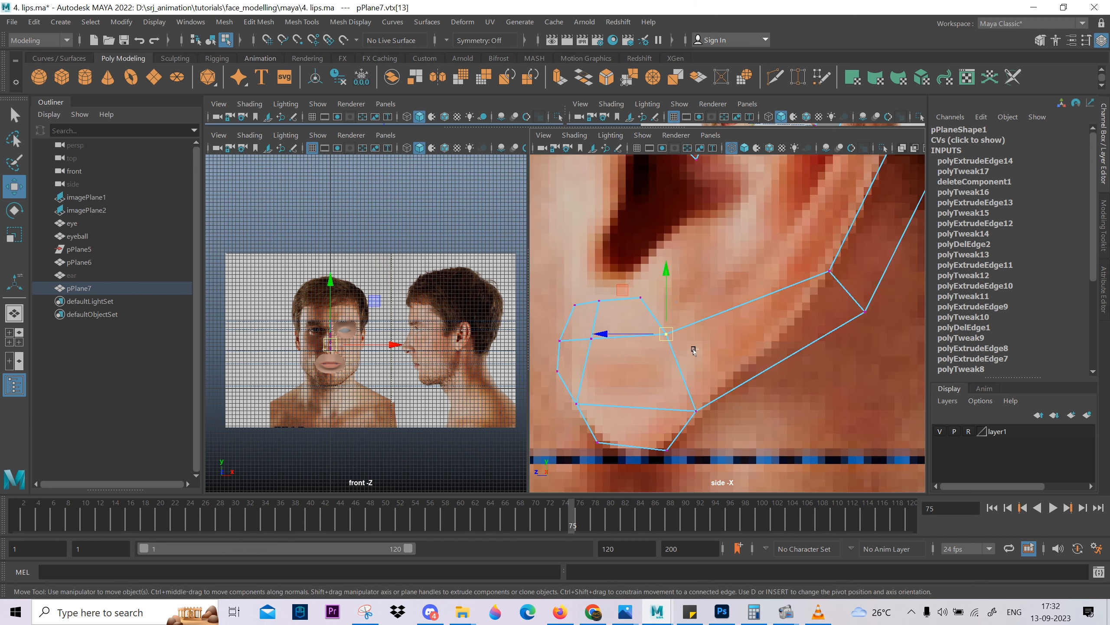
pyautogui.hotkey('ctrl', 'z')
# Raise the two front vertices at the lobe strip's top end toward the bottom of the ear canal.
pyautogui.keyDown('alt'); pyautogui.moveTo(575, 319); pyautogui.dragTo(702, 349, button='middle'); pyautogui.keyUp('alt')
pyautogui.moveTo(700, 314); pyautogui.dragTo(737, 342)
pyautogui.moveTo(715, 332); pyautogui.dragTo(702, 301)
pyautogui.moveTo(694, 307); pyautogui.dragTo(687, 287)
pyautogui.keyDown('alt'); pyautogui.moveTo(703, 309); pyautogui.dragTo(703, 375, button='middle'); pyautogui.keyUp('alt')
pyautogui.scroll(-2, 704, 375)
pyautogui.scroll(2, 704, 375)
pyautogui.click(719, 371)
pyautogui.moveTo(718, 371); pyautogui.dragTo(721, 362)
pyautogui.scroll(-4, 717, 362)
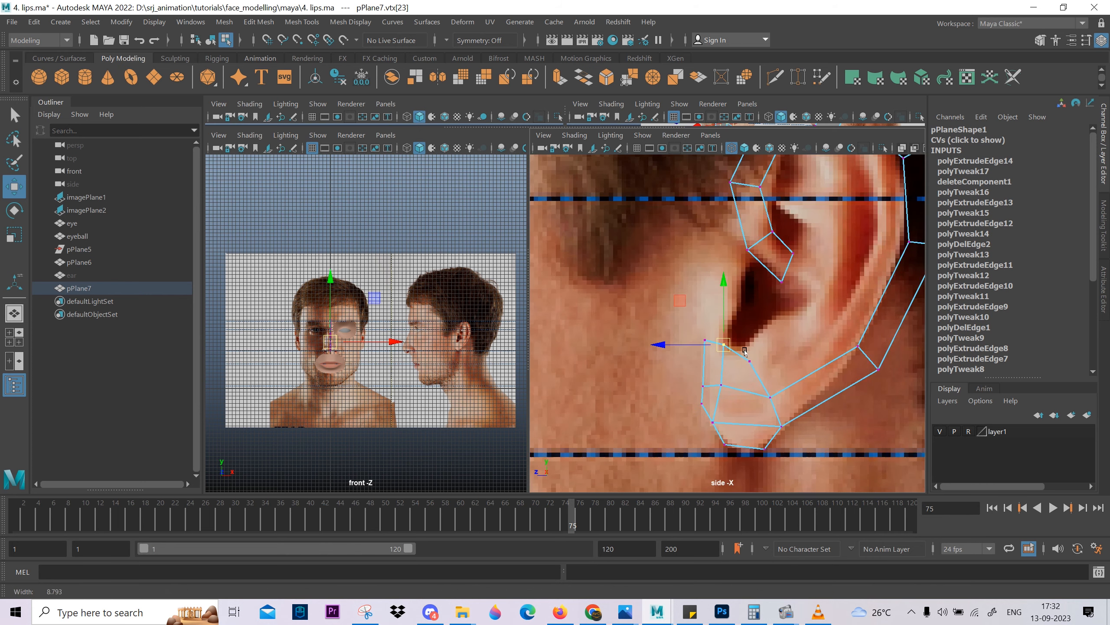
# Insert an edge loop across the end face of the front rim's inner fold and select the new edge.
pyautogui.scroll(4, 709, 362)
pyautogui.keyDown('alt'); pyautogui.moveTo(798, 216); pyautogui.dragTo(722, 284, button='middle'); pyautogui.keyUp('alt')
pyautogui.moveTo(714, 285)
pyautogui.mouseDown(button='right')
pyautogui.moveTo(714, 231)
pyautogui.moveTo(729, 269)
pyautogui.mouseUp(button='right')
pyautogui.click(717, 290)
pyautogui.moveTo(728, 268); pyautogui.dragTo(691, 238)
pyautogui.click(709, 247)
pyautogui.click(715, 259)
# Rotate and move the inner fold's new cross edge to follow the fold above the ear canal.
pyautogui.press('e')
pyautogui.moveTo(775, 359); pyautogui.dragTo(780, 350, button='middle')
pyautogui.press('w')
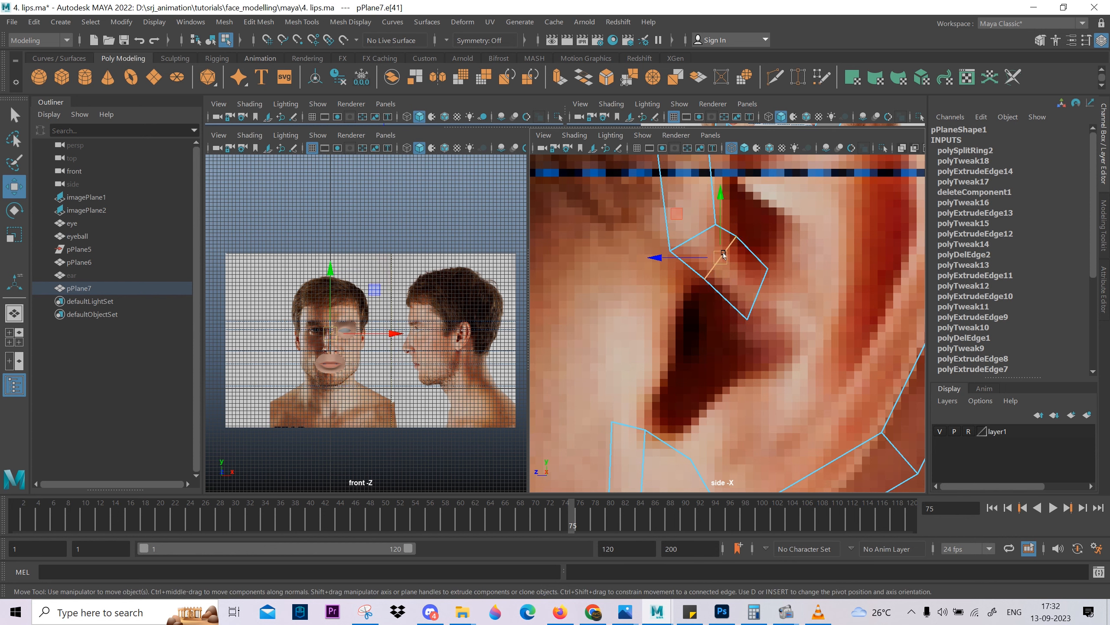
pyautogui.moveTo(722, 258); pyautogui.dragTo(716, 258)
pyautogui.click(755, 302)
pyautogui.moveTo(782, 339); pyautogui.dragTo(783, 337, button='middle')
pyautogui.click(720, 271)
pyautogui.moveTo(721, 297); pyautogui.dragTo(726, 295, button='middle')
# Nudge the middle vertex at the lobe strip's top end toward the bottom of the ear canal.
pyautogui.scroll(-4, 721, 350)
pyautogui.scroll(2, 717, 355)
pyautogui.rightClick(675, 420)
pyautogui.moveTo(675, 418); pyautogui.dragTo(608, 260, button='right')
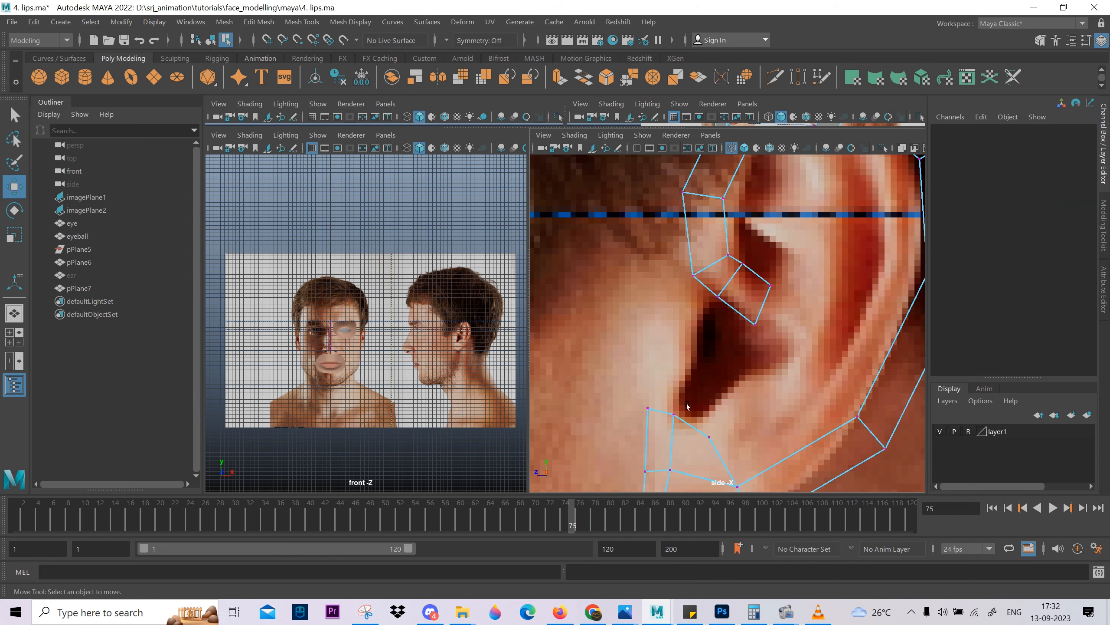
pyautogui.click(671, 416)
pyautogui.moveTo(670, 415); pyautogui.dragTo(697, 474, button='right')
# Bridge the lobe strip's top front edge to the inner fold's lower edge and insert a cross edge in the bridge.
pyautogui.click(665, 411)
pyautogui.keyDown('shift'); pyautogui.click(718, 291); pyautogui.keyUp('shift')
pyautogui.click(695, 364)
pyautogui.keyDown('ctrl'); pyautogui.rightClick(738, 267); pyautogui.keyUp('ctrl')
pyautogui.keyDown('ctrl'); pyautogui.moveTo(738, 268); pyautogui.dragTo(546, 286, button='right'); pyautogui.keyUp('ctrl')
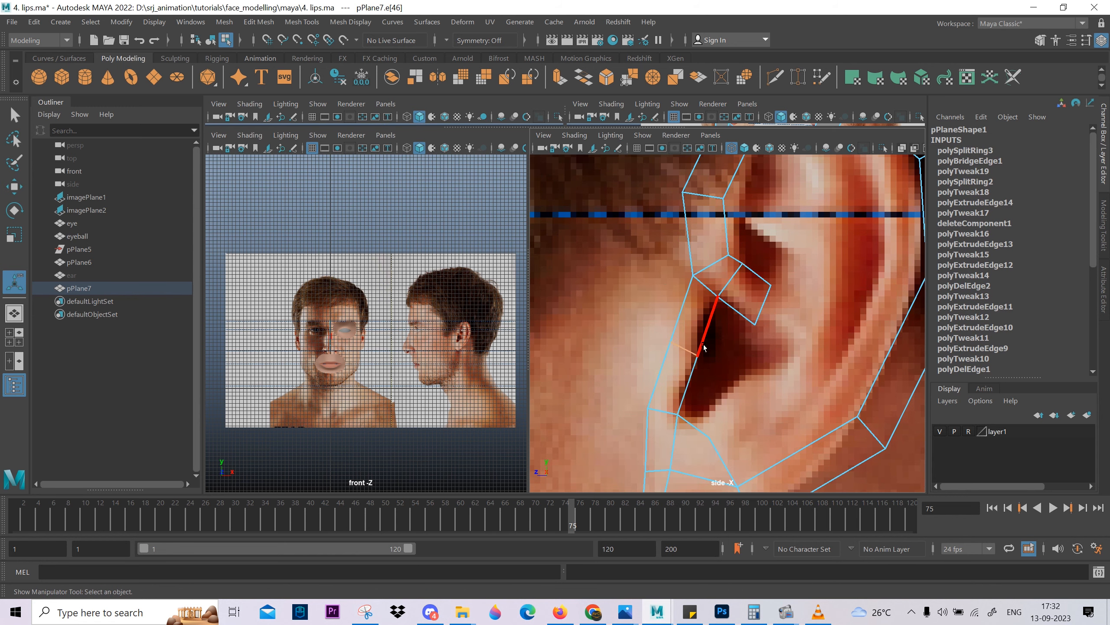
# Adjust the bridge's middle cross edge and move its inner vertex slightly backward in the perspective view.
pyautogui.press('w')
pyautogui.moveTo(689, 349); pyautogui.dragTo(738, 328)
pyautogui.press('space')
pyautogui.scroll(4, 743, 328)
pyautogui.keyDown('alt'); pyautogui.moveTo(792, 341); pyautogui.dragTo(743, 326, button='middle'); pyautogui.keyUp('alt')
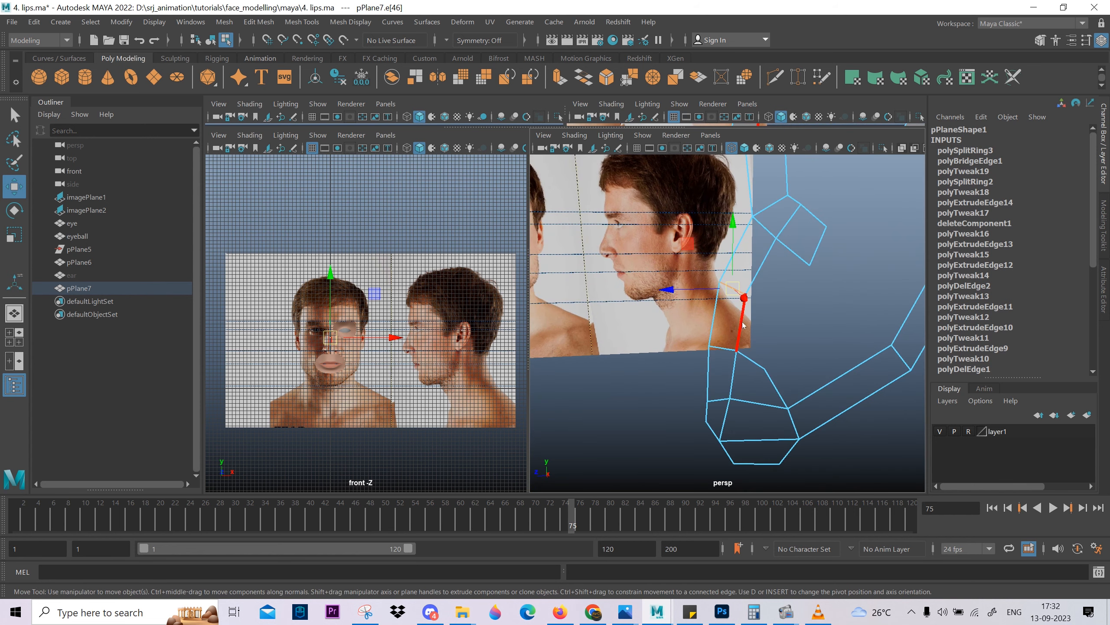
pyautogui.moveTo(743, 280); pyautogui.dragTo(700, 280, button='right')
pyautogui.click(745, 294)
pyautogui.moveTo(746, 296); pyautogui.dragTo(752, 297)
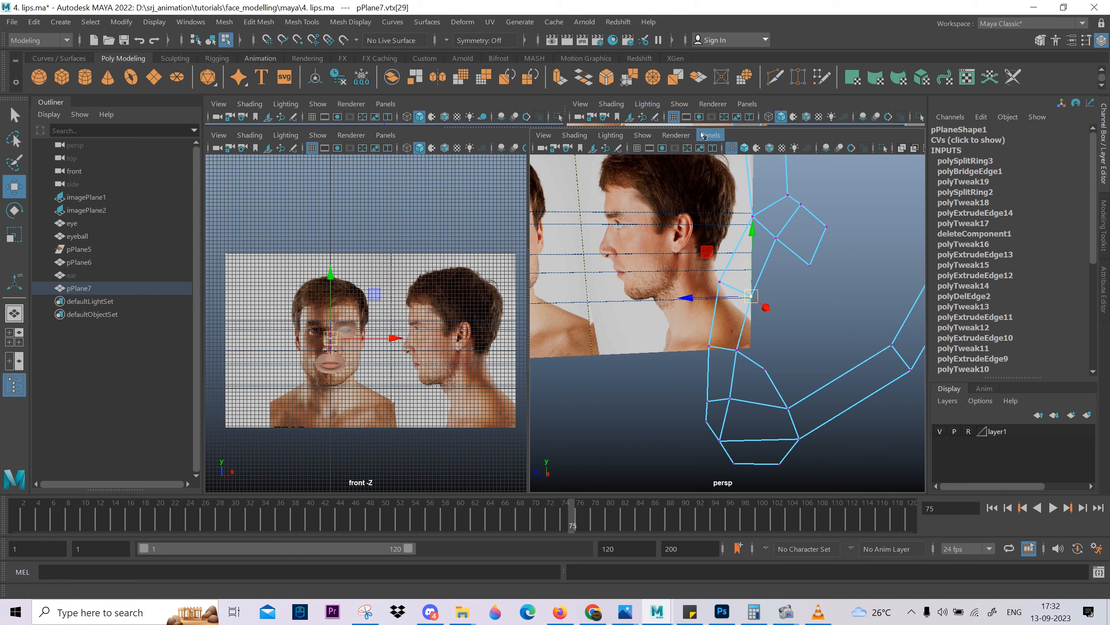
# In the side view, move the bridge's lower inner vertex slightly forward and up along the front edge of the ear canal.
pyautogui.press('space')
pyautogui.moveTo(688, 250); pyautogui.dragTo(756, 248)
pyautogui.click(715, 283)
pyautogui.moveTo(672, 234); pyautogui.dragTo(643, 235)
pyautogui.click(672, 245)
pyautogui.scroll(-1, 662, 293)
pyautogui.click(679, 369)
pyautogui.keyDown('alt'); pyautogui.moveTo(691, 402); pyautogui.dragTo(676, 307, button='middle'); pyautogui.keyUp('alt')
pyautogui.click(645, 356)
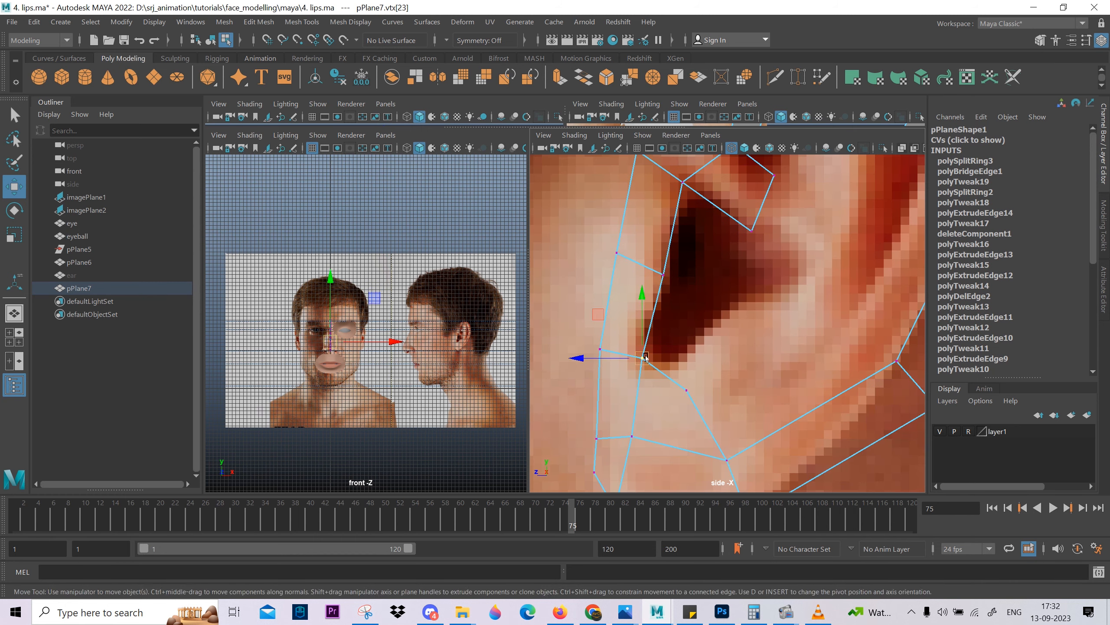
pyautogui.moveTo(646, 358); pyautogui.dragTo(640, 347)
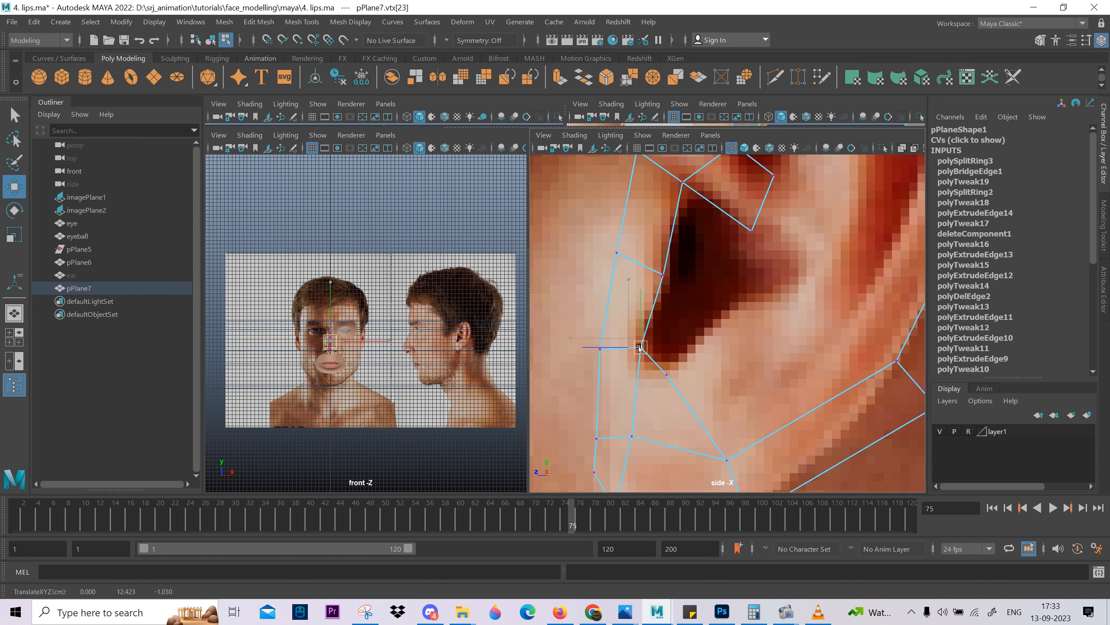
# Adjust the bridge's front outer vertices so the strip in front of the ear canal follows the ear's contour.
pyautogui.keyDown('alt'); pyautogui.moveTo(630, 267); pyautogui.dragTo(618, 331, button='middle'); pyautogui.keyUp('alt')
pyautogui.moveTo(613, 308); pyautogui.dragTo(600, 326)
pyautogui.moveTo(606, 317); pyautogui.dragTo(570, 313)
pyautogui.scroll(-2, 693, 339)
pyautogui.keyDown('alt'); pyautogui.moveTo(699, 336); pyautogui.dragTo(734, 407, button='middle'); pyautogui.keyUp('alt')
pyautogui.moveTo(689, 285); pyautogui.dragTo(667, 332)
pyautogui.moveTo(686, 313); pyautogui.dragTo(674, 302)
pyautogui.moveTo(627, 368); pyautogui.dragTo(657, 387)
pyautogui.scroll(-4, 696, 376)
pyautogui.keyDown('alt'); pyautogui.moveTo(704, 367); pyautogui.dragTo(702, 303, button='middle'); pyautogui.keyUp('alt')
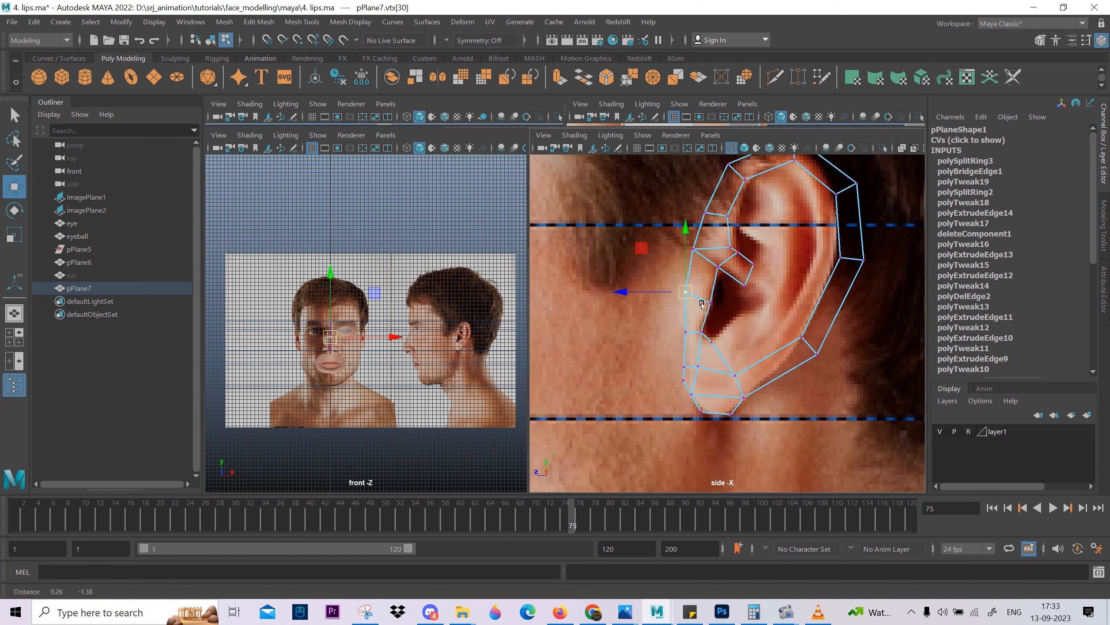
# Reposition the front outer vertices along the lobe to follow its attachment to the cheek.
pyautogui.scroll(3, 702, 304)
pyautogui.moveTo(653, 307); pyautogui.dragTo(685, 352)
pyautogui.moveTo(670, 334); pyautogui.dragTo(664, 376)
pyautogui.keyDown('alt'); pyautogui.moveTo(669, 411); pyautogui.dragTo(703, 375, button='middle'); pyautogui.keyUp('alt')
pyautogui.scroll(3, 707, 339)
pyautogui.keyDown('alt'); pyautogui.moveTo(713, 455); pyautogui.dragTo(714, 426, button='middle'); pyautogui.keyUp('alt')
pyautogui.moveTo(680, 357); pyautogui.dragTo(654, 397)
pyautogui.moveTo(653, 397); pyautogui.dragTo(652, 406, button='middle')
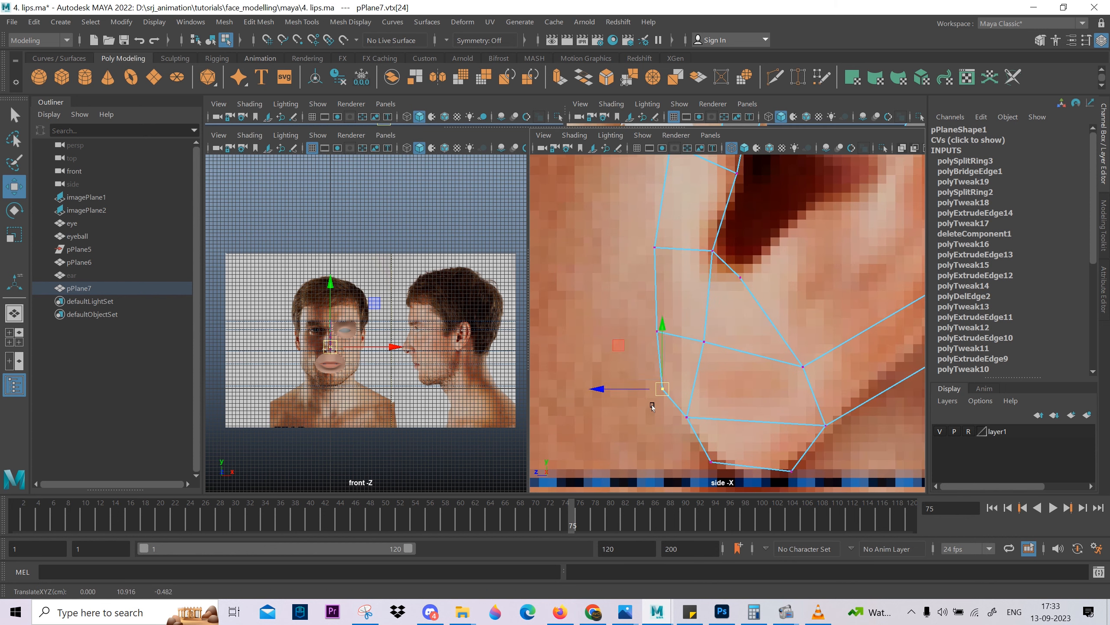
# Fit the two lower front corner vertices of the lobe to the curve leading toward its tip.
pyautogui.scroll(-5, 653, 406)
pyautogui.keyDown('alt'); pyautogui.moveTo(772, 392); pyautogui.dragTo(781, 362, button='middle'); pyautogui.keyUp('alt')
pyautogui.scroll(5, 782, 362)
pyautogui.moveTo(772, 323); pyautogui.dragTo(747, 366)
pyautogui.moveTo(750, 369); pyautogui.dragTo(740, 340, button='middle')
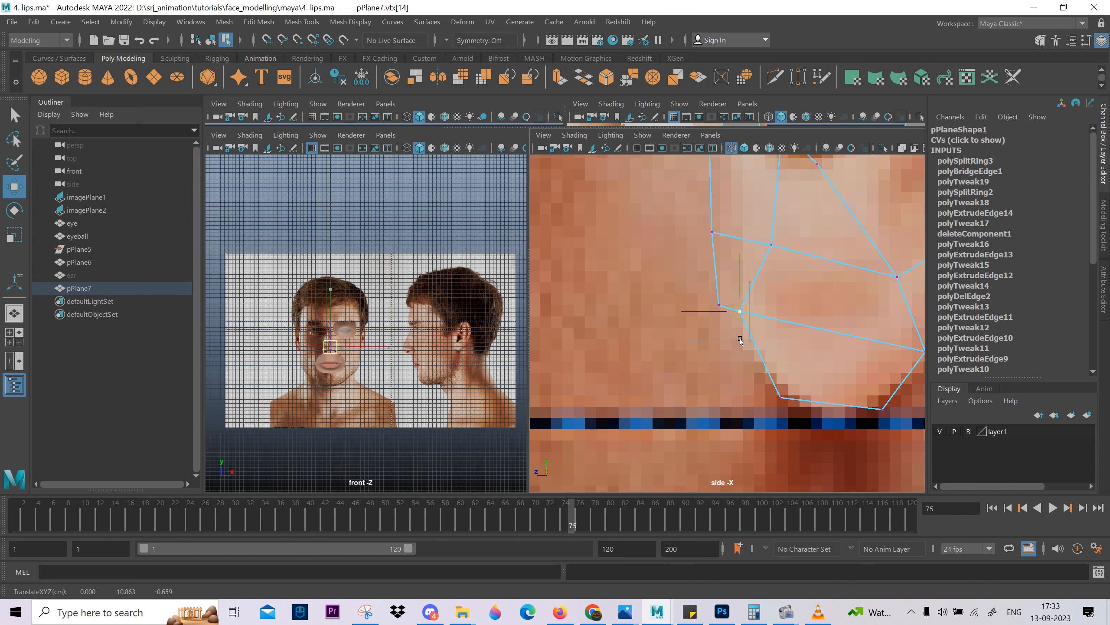
pyautogui.moveTo(702, 296); pyautogui.dragTo(723, 318)
pyautogui.moveTo(712, 315); pyautogui.dragTo(707, 290, button='middle')
pyautogui.scroll(-5, 706, 291)
pyautogui.keyDown('alt'); pyautogui.moveTo(738, 350); pyautogui.dragTo(752, 449, button='middle'); pyautogui.keyUp('alt')
pyautogui.scroll(3, 729, 431)
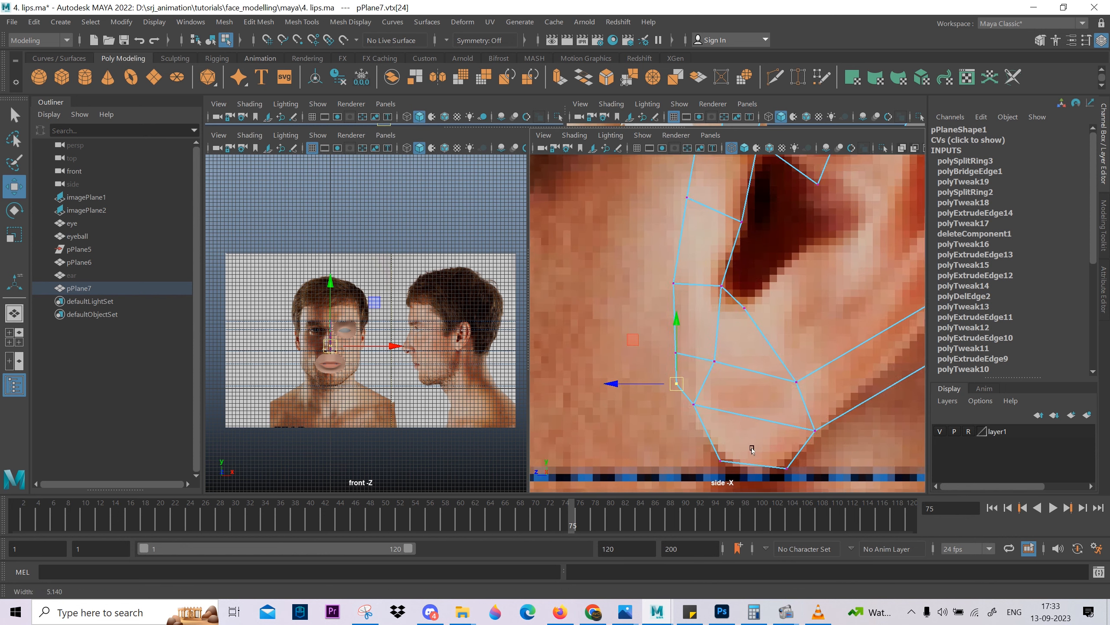
# Delete the cross edges running through the middle of the lobe and the leftover vertex on its inner border.
pyautogui.moveTo(752, 449); pyautogui.dragTo(748, 400, button='right')
pyautogui.click(703, 358)
pyautogui.keyDown('shift'); pyautogui.click(763, 372); pyautogui.keyUp('shift')
pyautogui.hotkey('ctrl', 'Delete')
pyautogui.scroll(-1, 767, 371)
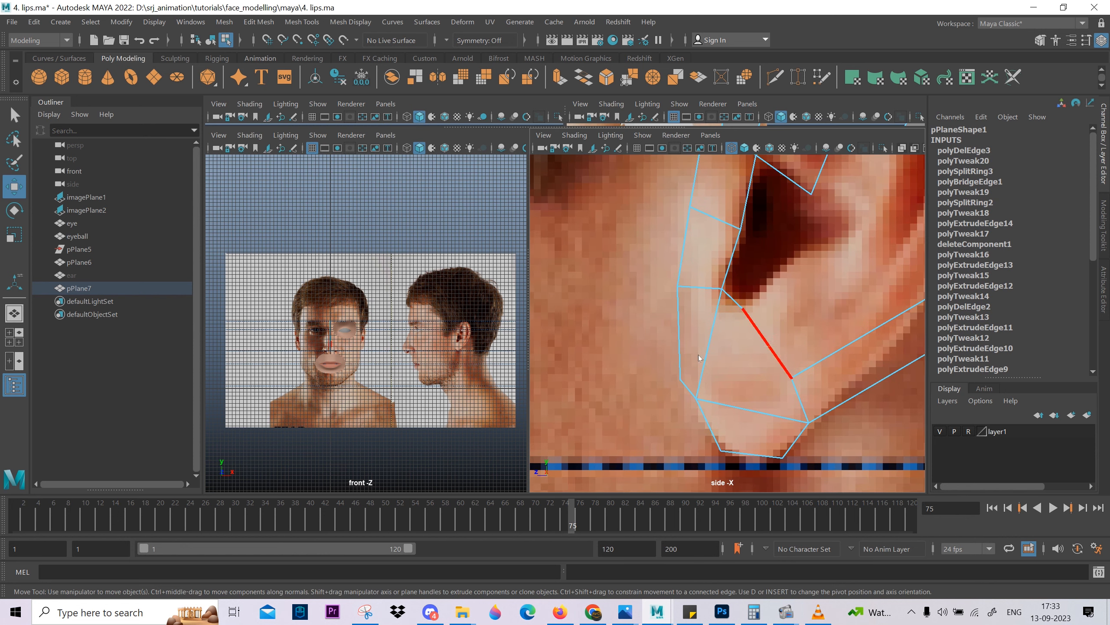
pyautogui.moveTo(700, 358); pyautogui.dragTo(689, 357, button='right')
pyautogui.moveTo(732, 298); pyautogui.dragTo(762, 315)
pyautogui.press('Delete')
pyautogui.press('Delete')
# Raise the inner vertex where the lobe meets the rim slightly, and move the inner vertex below the ear canal forward and down.
pyautogui.moveTo(818, 347); pyautogui.dragTo(780, 391)
pyautogui.moveTo(792, 401); pyautogui.dragTo(789, 393, button='middle')
pyautogui.moveTo(751, 282); pyautogui.dragTo(714, 307)
pyautogui.moveTo(718, 305); pyautogui.dragTo(713, 314, button='middle')
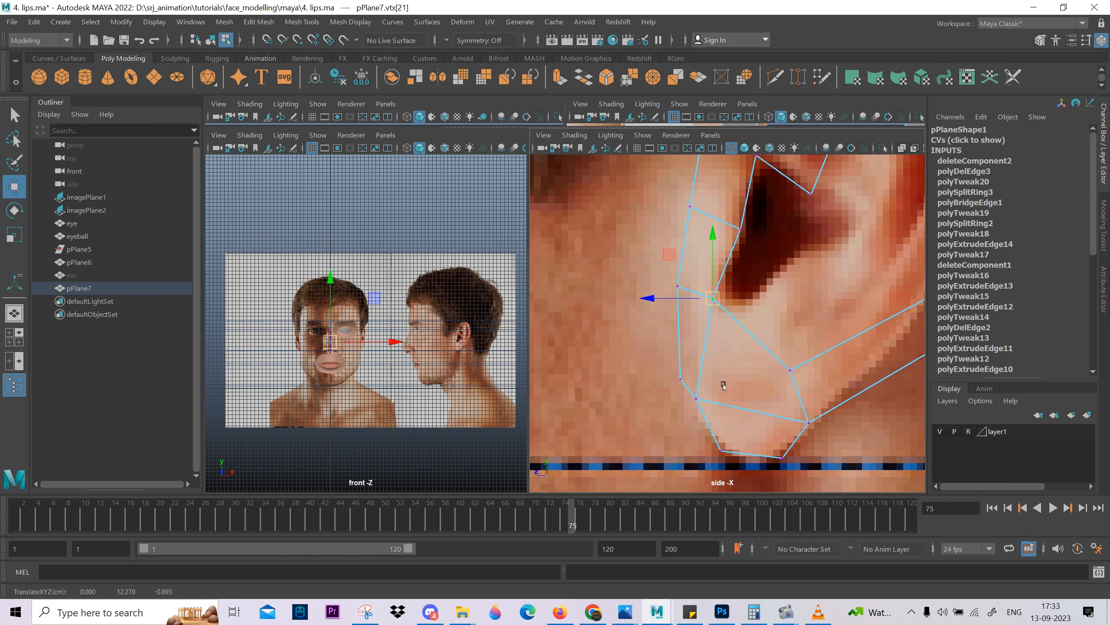
# Insert a vertical edge loop through the middle of the lobe and move its top vertex up to the ear canal's bottom edge.
pyautogui.keyDown('alt'); pyautogui.moveTo(723, 385); pyautogui.dragTo(687, 301, button='middle'); pyautogui.keyUp('alt')
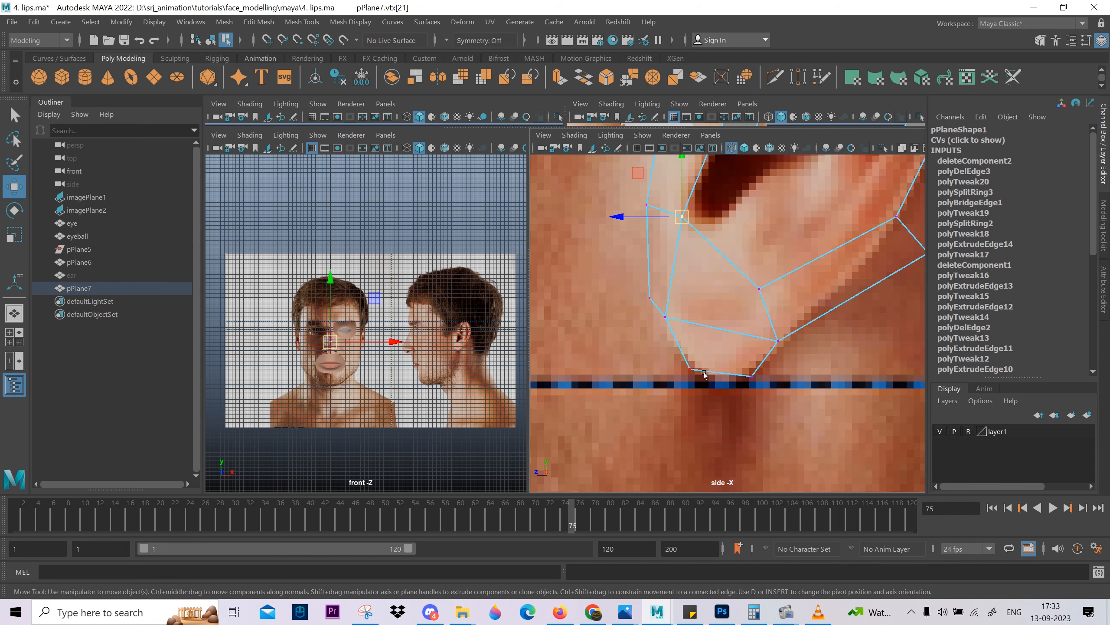
pyautogui.moveTo(722, 326); pyautogui.dragTo(712, 302, button='right')
pyautogui.click(721, 335)
pyautogui.keyDown('ctrl'); pyautogui.moveTo(740, 244); pyautogui.dragTo(844, 486, button='right'); pyautogui.keyUp('ctrl')
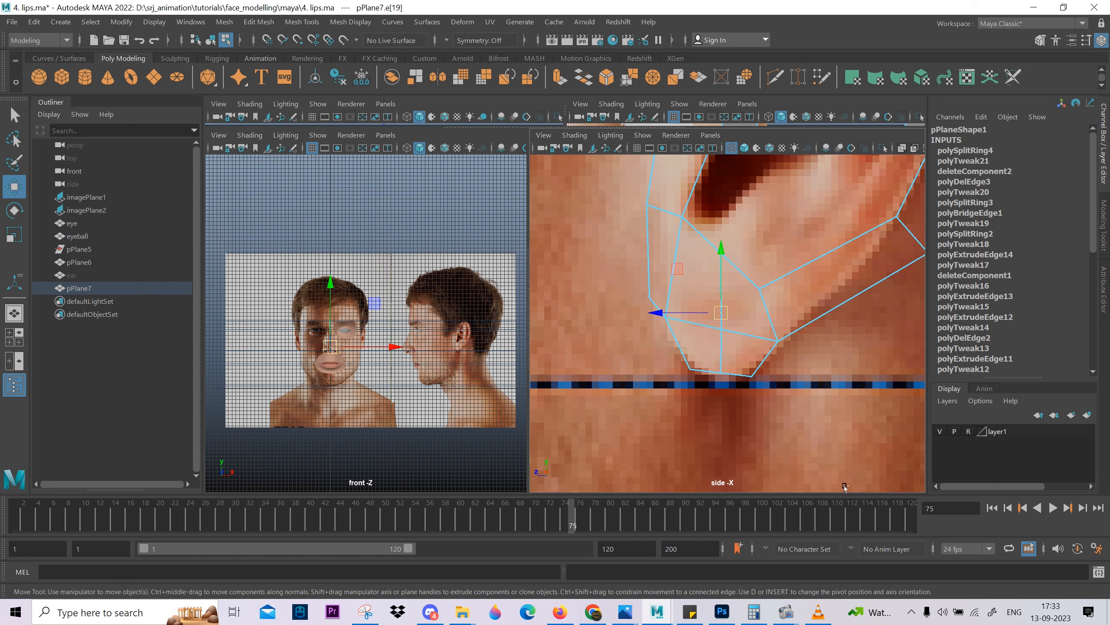
pyautogui.rightClick(724, 259)
pyautogui.moveTo(710, 247); pyautogui.dragTo(710, 224, button='right')
pyautogui.moveTo(723, 276); pyautogui.dragTo(723, 276)
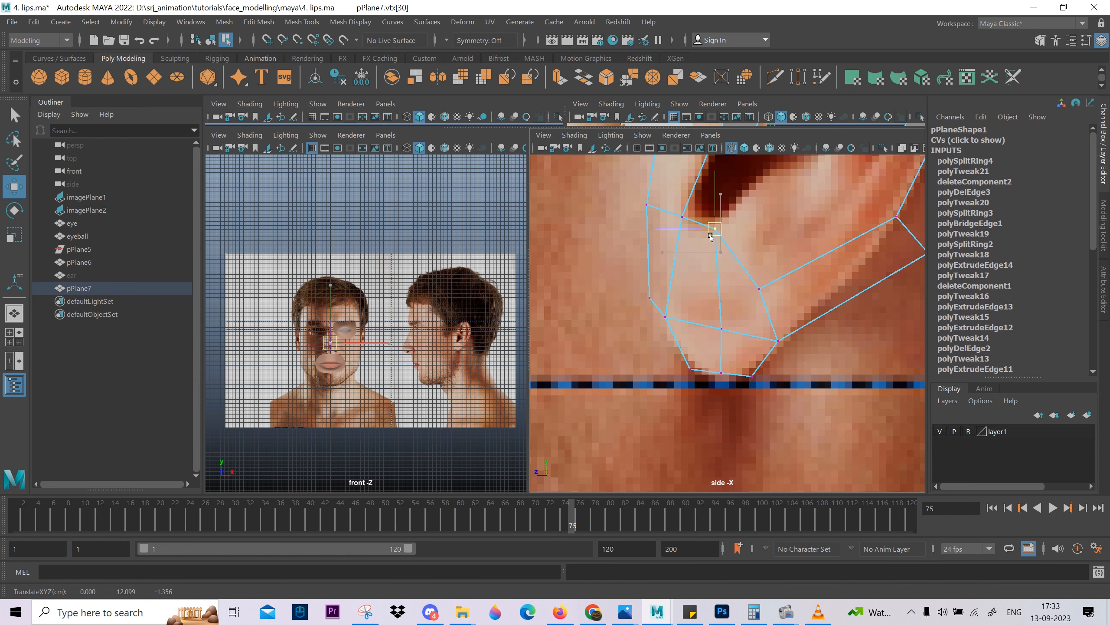
pyautogui.keyDown('alt'); pyautogui.moveTo(727, 237); pyautogui.dragTo(664, 275, button='middle'); pyautogui.keyUp('alt')
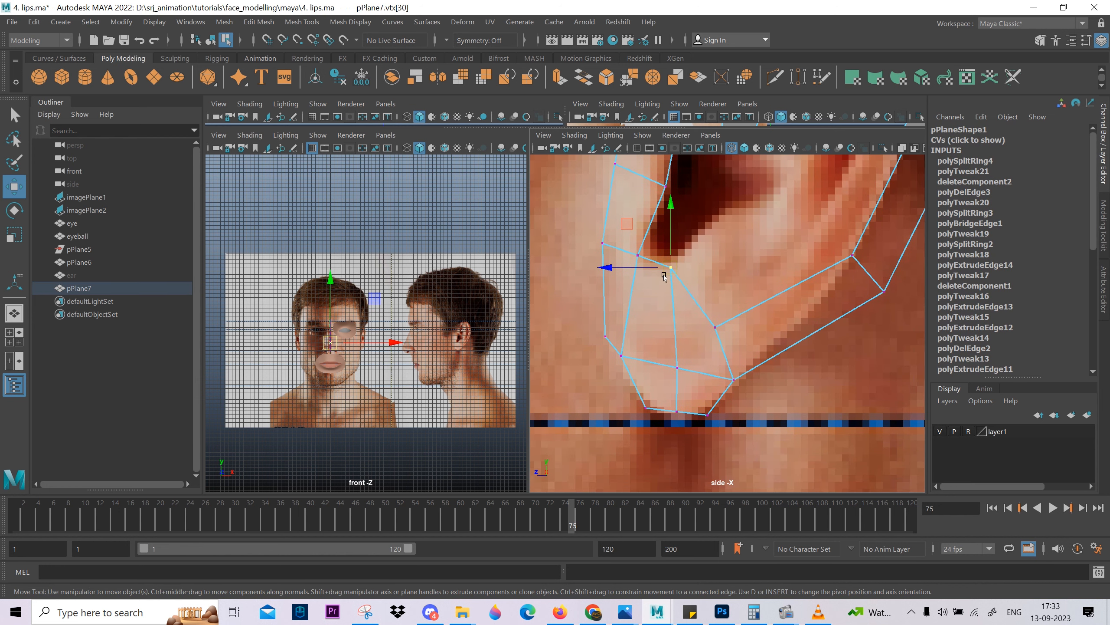
# Round the lobe's outline by lowering its bottom middle vertex and moving the back and front vertices outward.
pyautogui.click(681, 408)
pyautogui.moveTo(681, 430); pyautogui.dragTo(681, 444, button='middle')
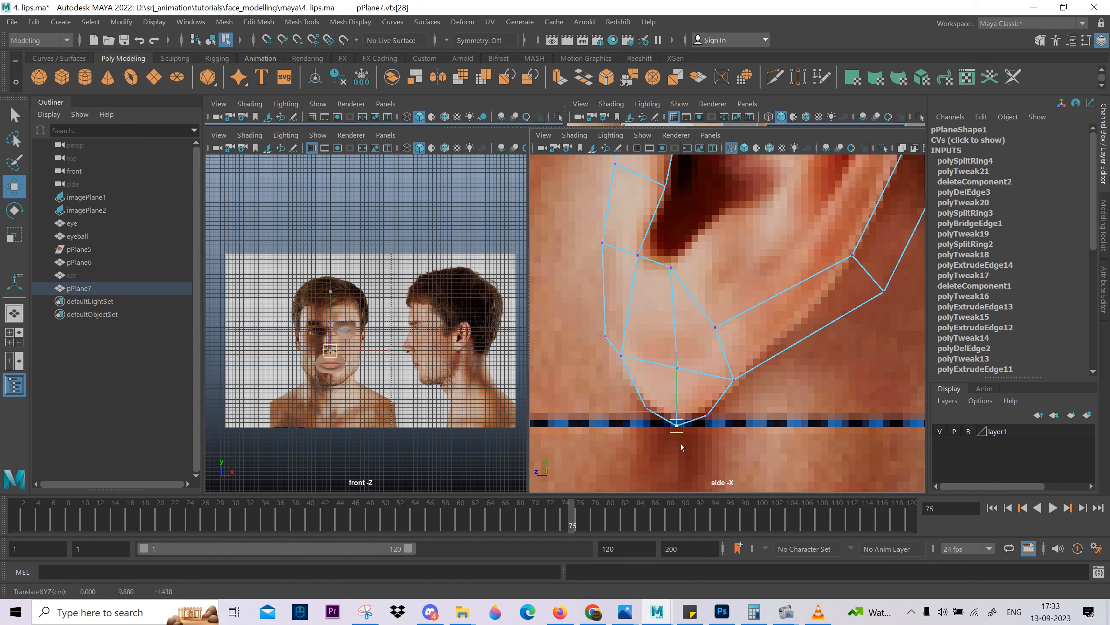
pyautogui.moveTo(756, 401); pyautogui.dragTo(695, 434)
pyautogui.moveTo(734, 440); pyautogui.dragTo(745, 448, button='middle')
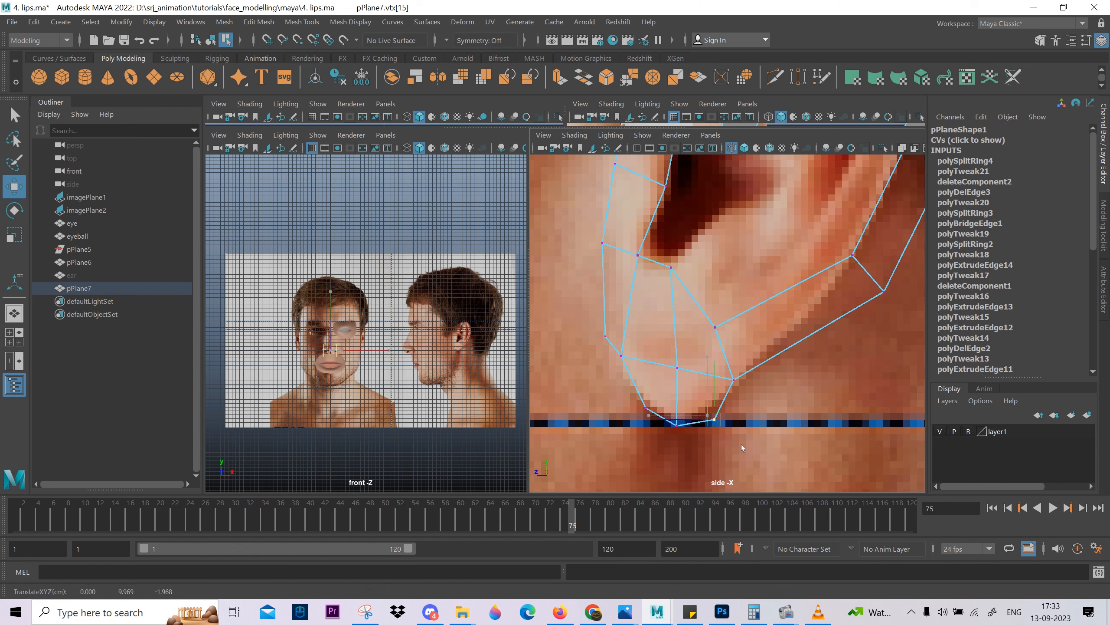
pyautogui.moveTo(754, 364); pyautogui.dragTo(718, 397)
pyautogui.moveTo(774, 404); pyautogui.dragTo(783, 405, button='middle')
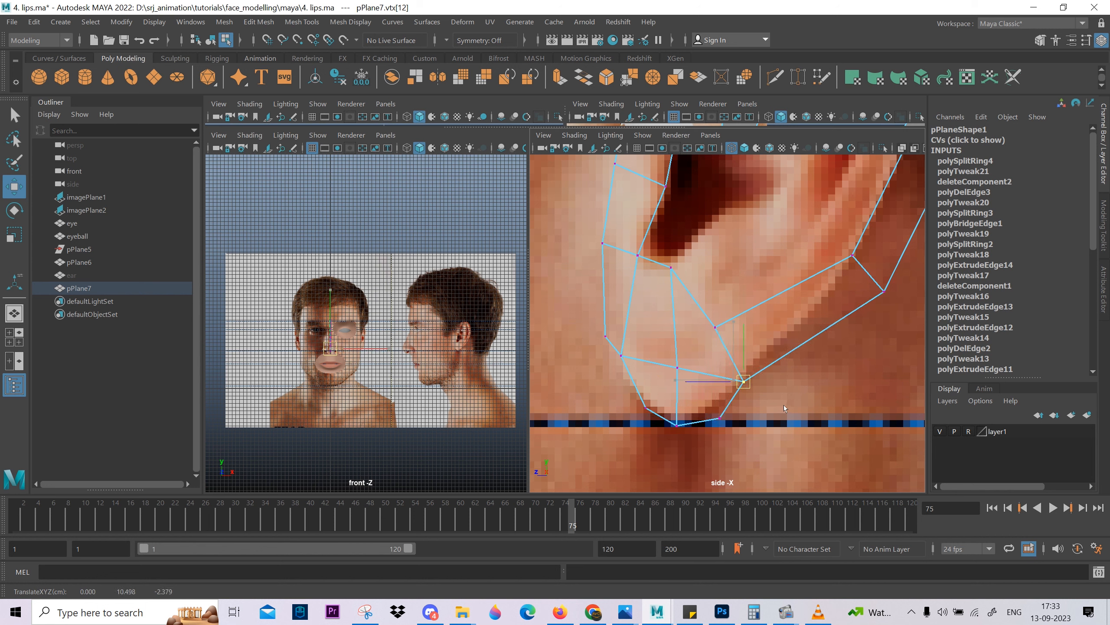
pyautogui.moveTo(651, 400); pyautogui.dragTo(639, 439)
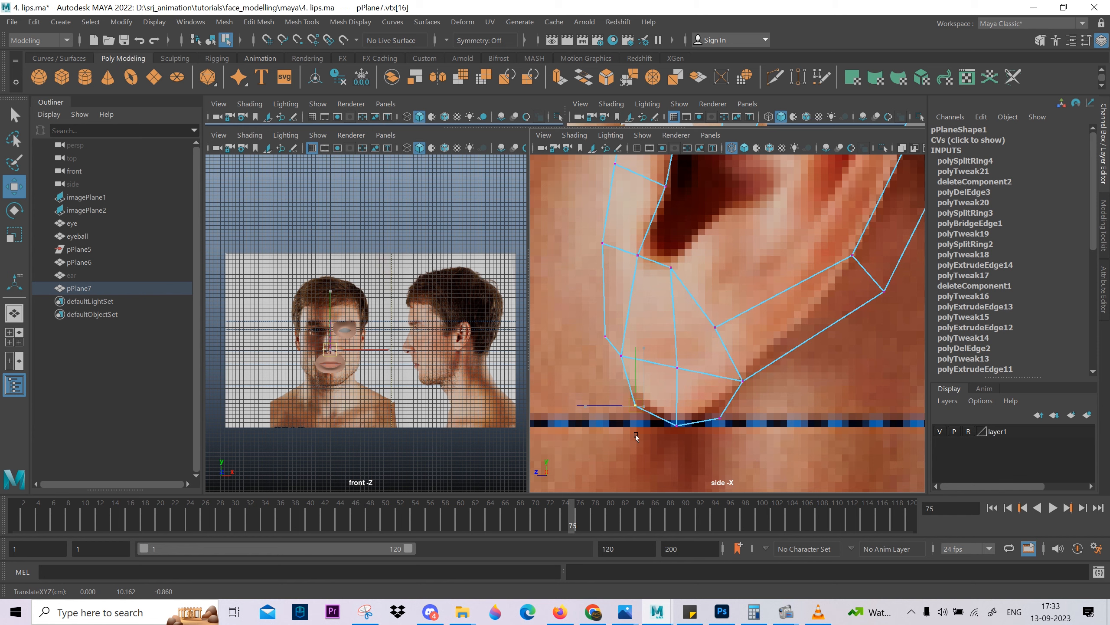
# Adjust the cross edge where the lobe meets the rim and lower the three bottom vertices of the lobe.
pyautogui.scroll(-5, 741, 367)
pyautogui.scroll(5, 673, 323)
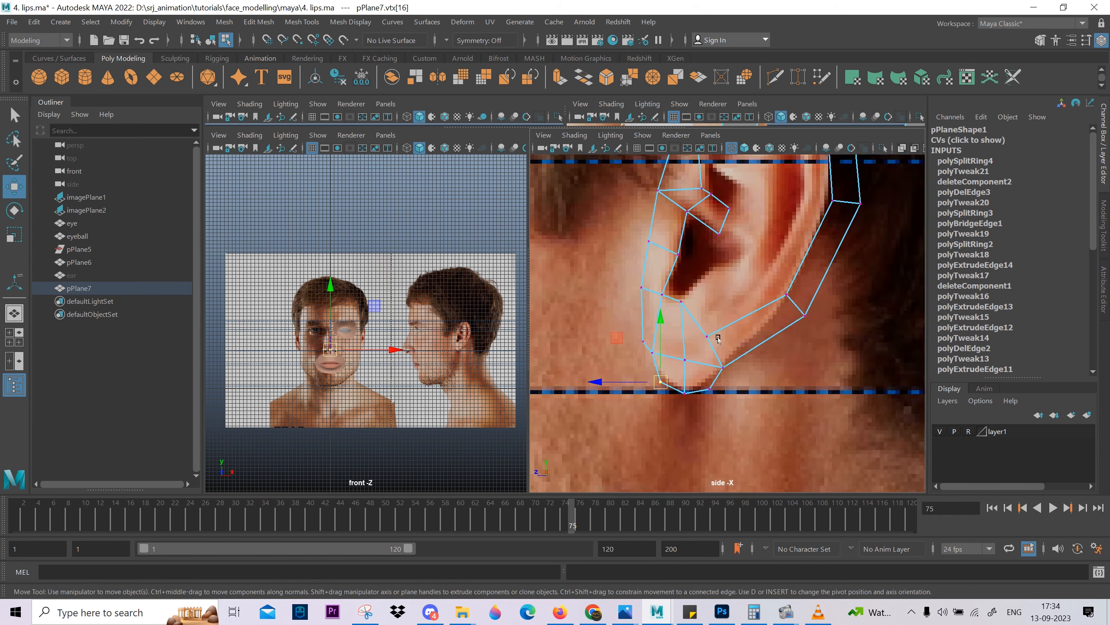
pyautogui.moveTo(674, 322); pyautogui.dragTo(752, 419)
pyautogui.moveTo(708, 367); pyautogui.dragTo(728, 377)
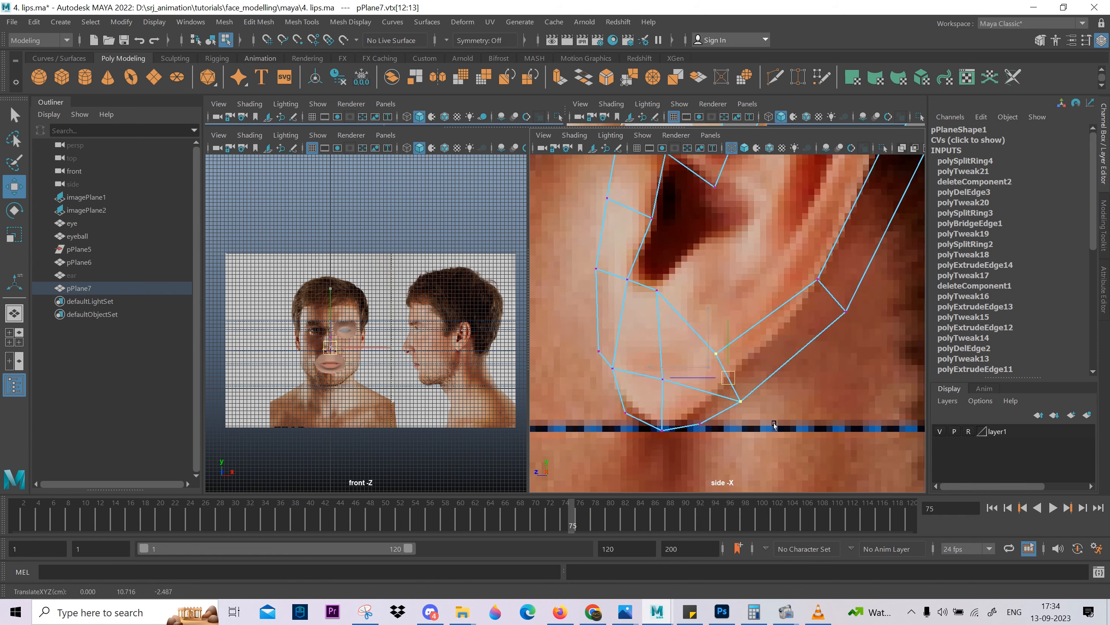
pyautogui.moveTo(696, 446); pyautogui.dragTo(719, 405)
pyautogui.moveTo(718, 446)
pyautogui.mouseDown(button='middle')
pyautogui.moveTo(720, 477)
pyautogui.moveTo(721, 460)
pyautogui.mouseUp(button='middle')
pyautogui.moveTo(649, 454); pyautogui.dragTo(674, 419)
pyautogui.moveTo(662, 449); pyautogui.dragTo(656, 464, button='middle')
pyautogui.moveTo(592, 401); pyautogui.dragTo(647, 423)
pyautogui.moveTo(626, 446)
pyautogui.mouseDown(button='middle')
pyautogui.moveTo(614, 454)
pyautogui.moveTo(626, 457)
pyautogui.mouseUp(button='middle')
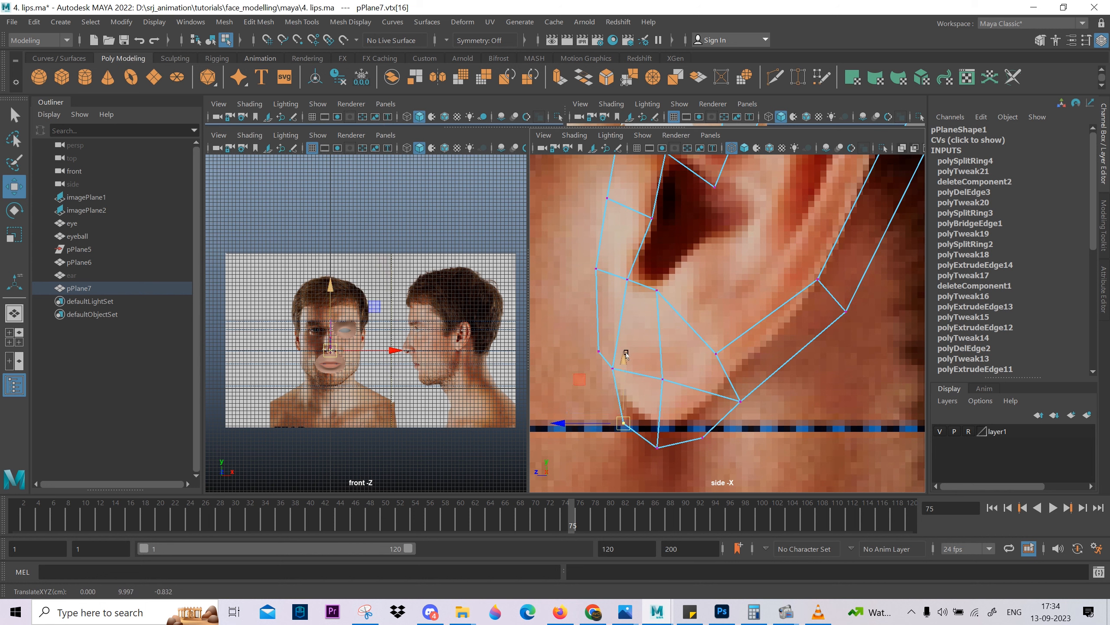
# Fine-tune the lobe's front corner, bottom back and rim junction vertices to smooth its outline.
pyautogui.moveTo(626, 353); pyautogui.dragTo(626, 380)
pyautogui.hotkey('ctrl', 'z')
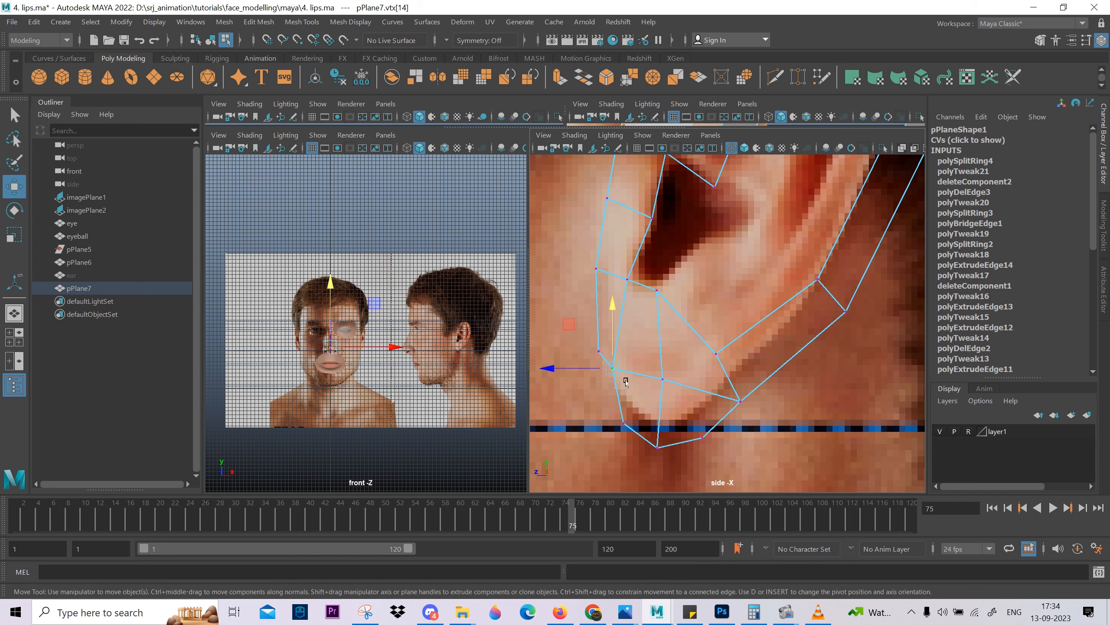
pyautogui.moveTo(625, 381); pyautogui.dragTo(611, 372, button='middle')
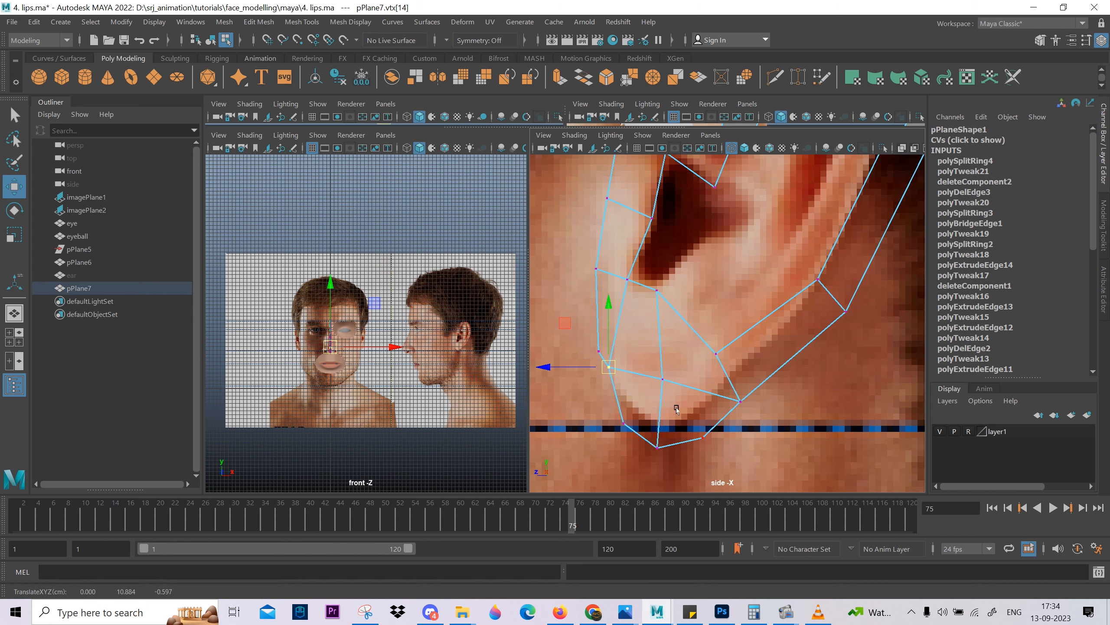
pyautogui.moveTo(680, 417); pyautogui.dragTo(723, 463)
pyautogui.moveTo(711, 457); pyautogui.dragTo(707, 455, button='middle')
pyautogui.moveTo(722, 386); pyautogui.dragTo(763, 419)
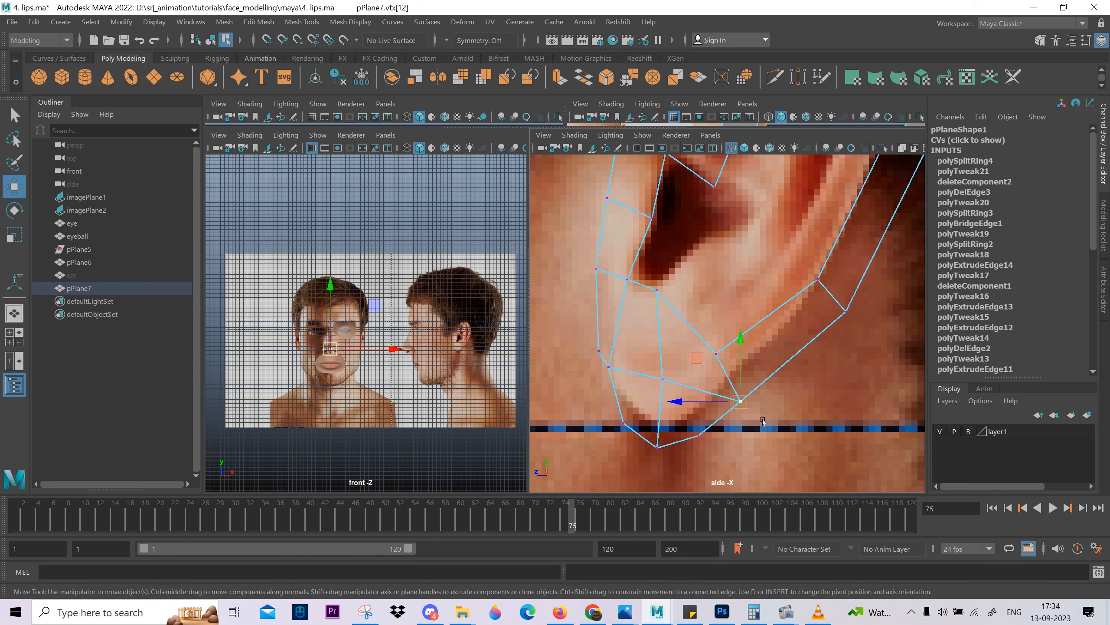
pyautogui.moveTo(763, 419); pyautogui.dragTo(765, 420, button='middle')
pyautogui.moveTo(708, 463); pyautogui.dragTo(676, 430)
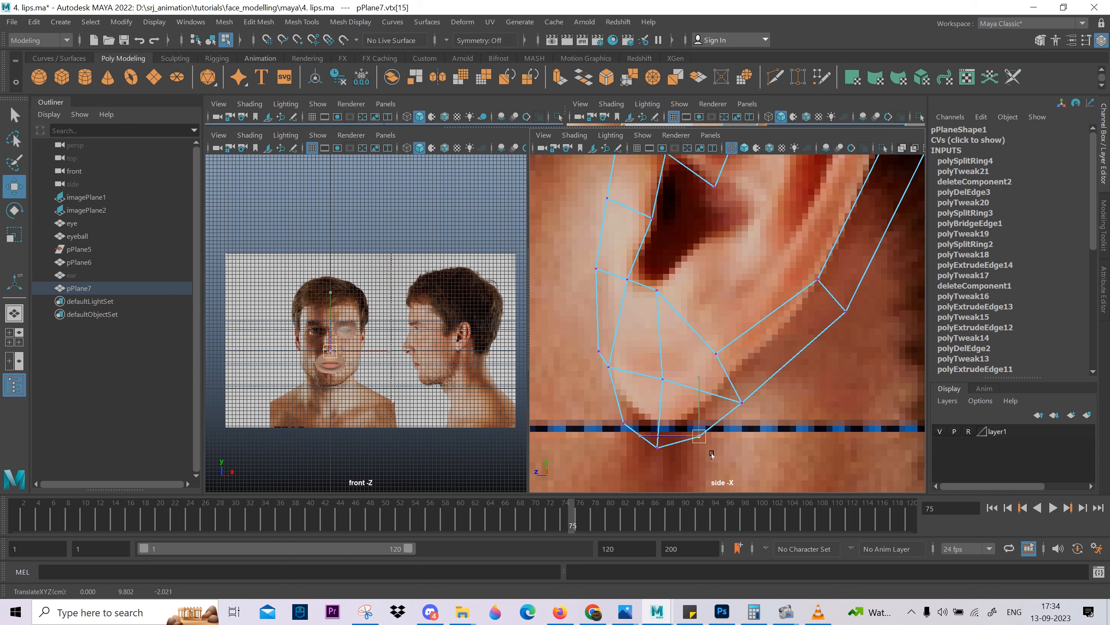
pyautogui.moveTo(734, 371); pyautogui.dragTo(738, 380, button='middle')
pyautogui.moveTo(738, 331); pyautogui.dragTo(695, 361)
pyautogui.moveTo(695, 361); pyautogui.dragTo(710, 355, button='middle')
# Turn on shaded display, inspect the ear mesh in the perspective view, and return to the side view.
pyautogui.scroll(-2, 716, 353)
pyautogui.keyDown('alt'); pyautogui.moveTo(770, 336); pyautogui.dragTo(733, 409, button='middle'); pyautogui.keyUp('alt')
pyautogui.scroll(-2, 743, 400)
pyautogui.moveTo(735, 302)
pyautogui.keyDown('alt'); pyautogui.mouseDown(button='middle')
pyautogui.moveTo(738, 313)
pyautogui.moveTo(747, 289)
pyautogui.mouseUp(button='middle'); pyautogui.keyUp('alt')
pyautogui.scroll(-4, 738, 314)
pyautogui.scroll(-1, 772, 328)
pyautogui.scroll(3, 746, 293)
pyautogui.press('space')
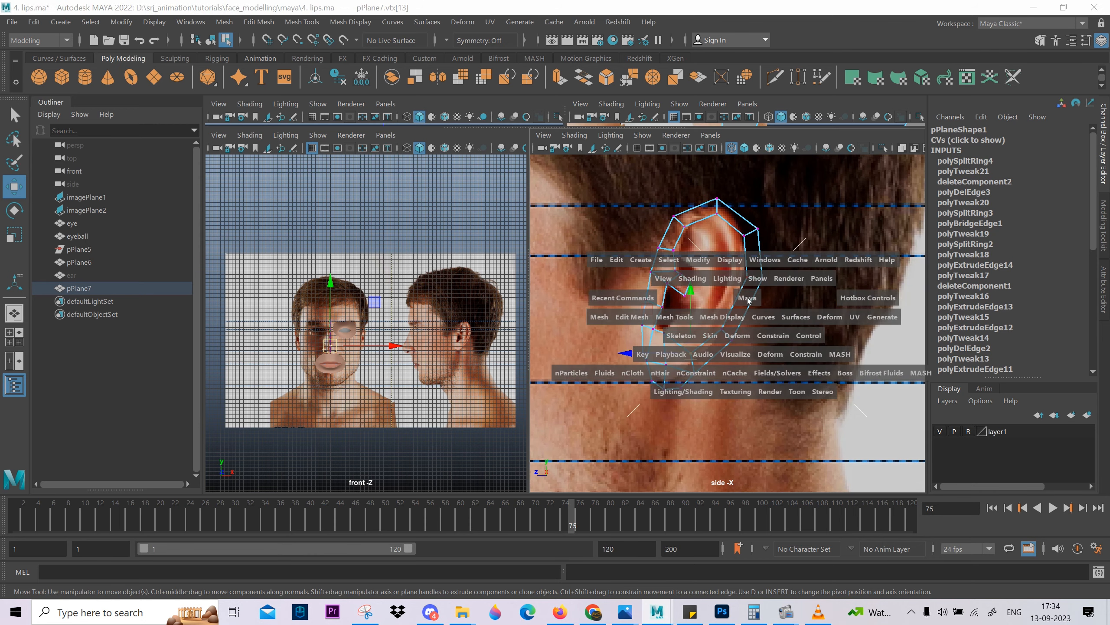
pyautogui.moveTo(745, 297); pyautogui.dragTo(745, 269)
pyautogui.keyDown('alt'); pyautogui.moveTo(787, 335); pyautogui.dragTo(745, 338); pyautogui.keyUp('alt')
pyautogui.scroll(-5, 745, 338)
pyautogui.keyDown('alt'); pyautogui.moveTo(610, 343); pyautogui.dragTo(632, 345); pyautogui.keyUp('alt')
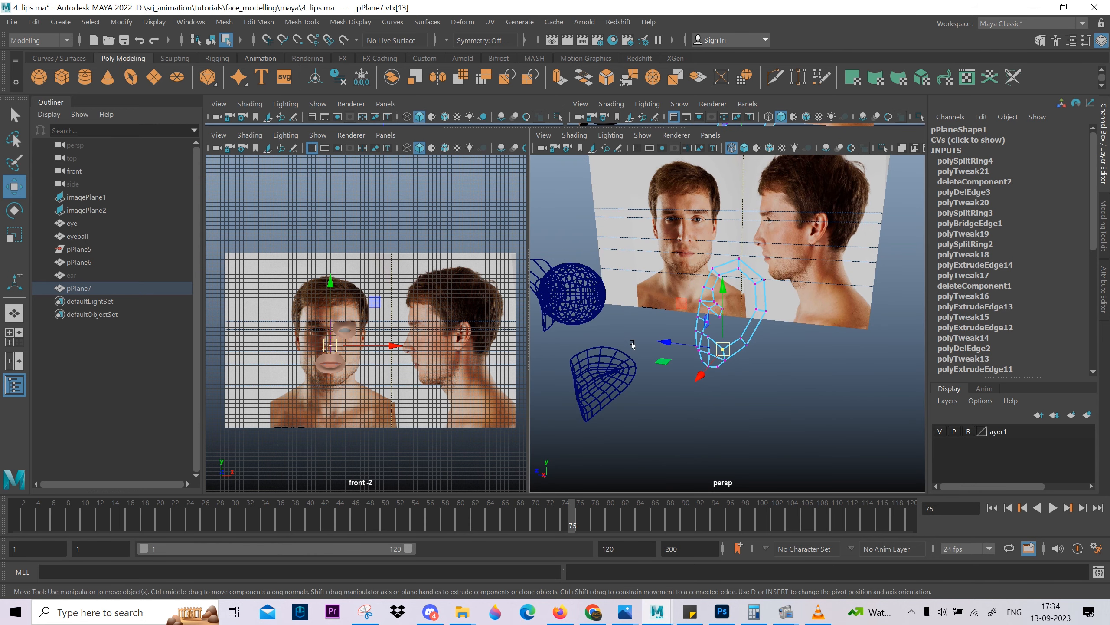
pyautogui.press('5')
pyautogui.scroll(5, 698, 368)
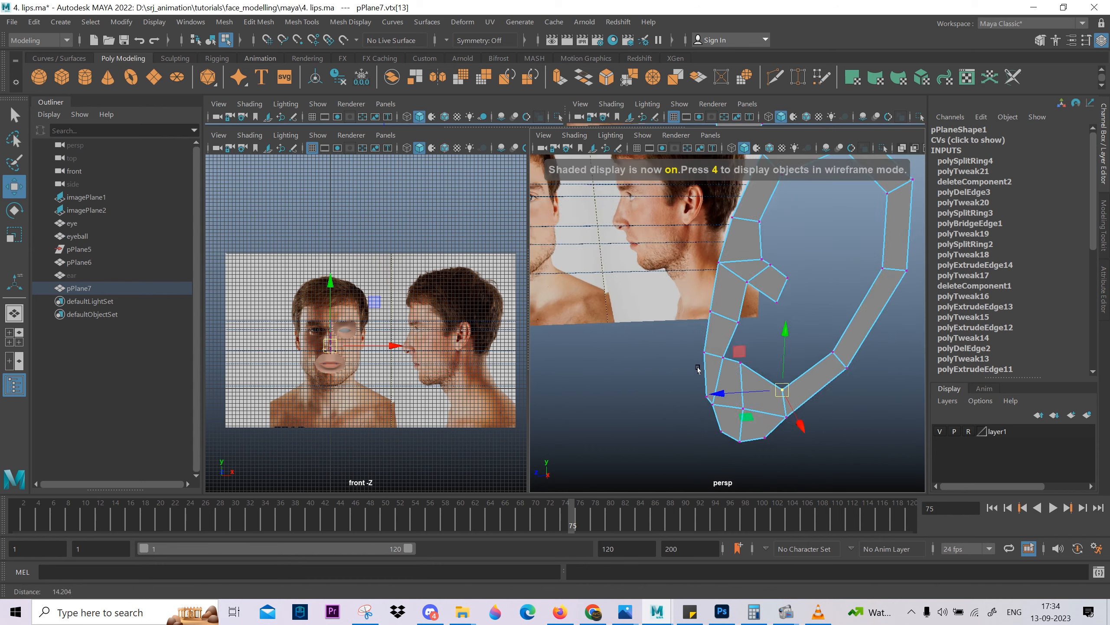
pyautogui.keyDown('alt'); pyautogui.moveTo(698, 369); pyautogui.dragTo(818, 362); pyautogui.keyUp('alt')
pyautogui.press('space')
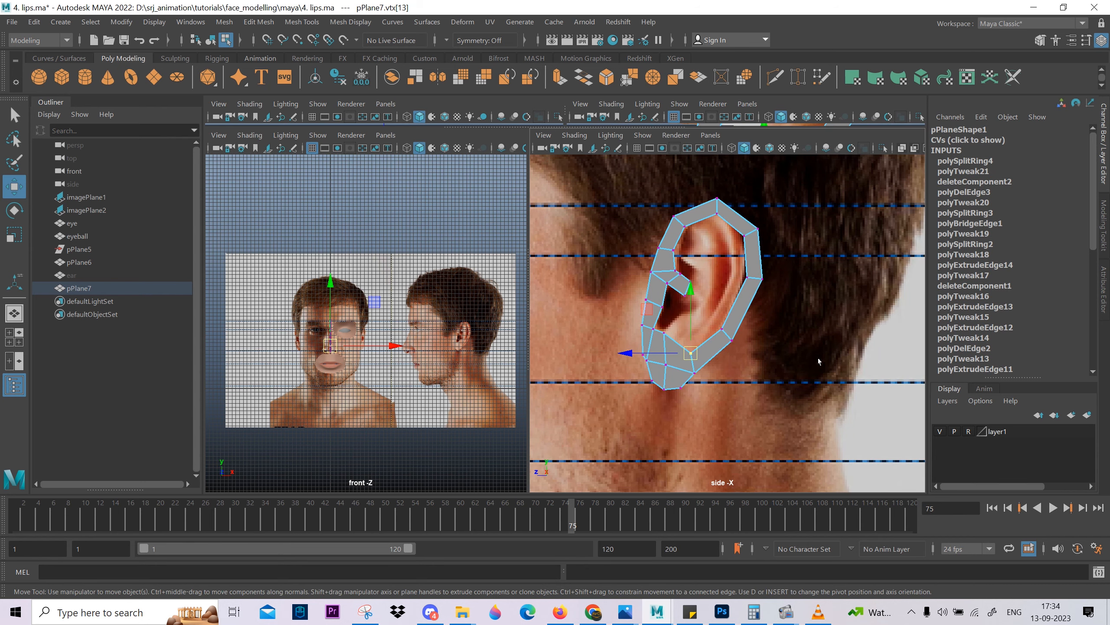
# Extrude the rim's inner edge just behind the lobe up and forward toward the ear canal.
pyautogui.scroll(2, 498, 344)
pyautogui.scroll(6, 690, 400)
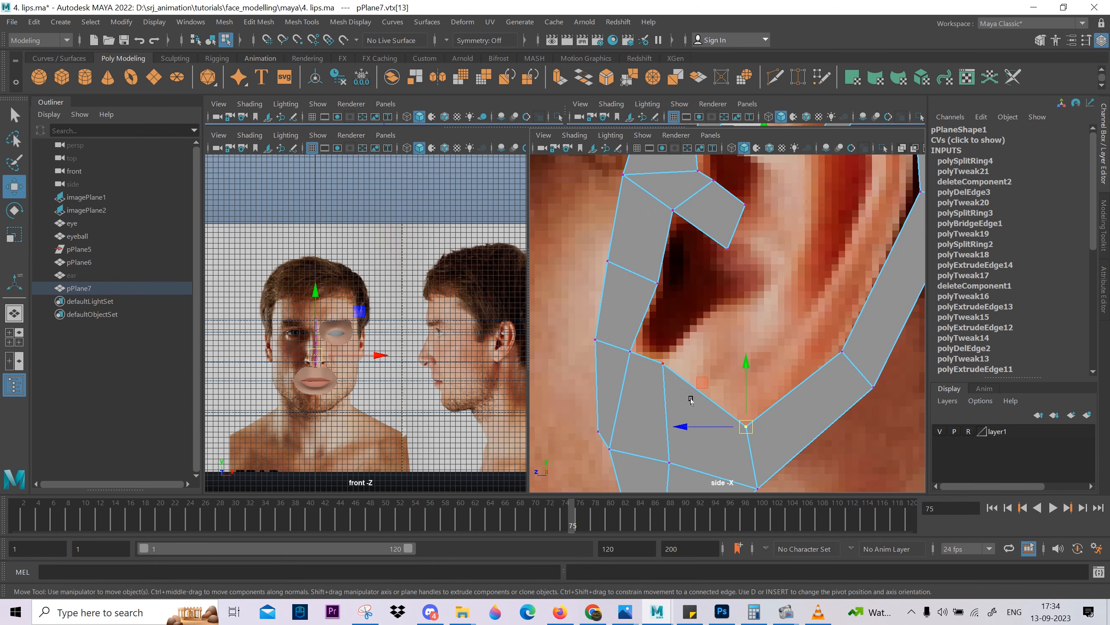
pyautogui.moveTo(690, 399); pyautogui.dragTo(703, 377, button='right')
pyautogui.click(706, 383)
pyautogui.click(798, 383)
pyautogui.press('super+space')
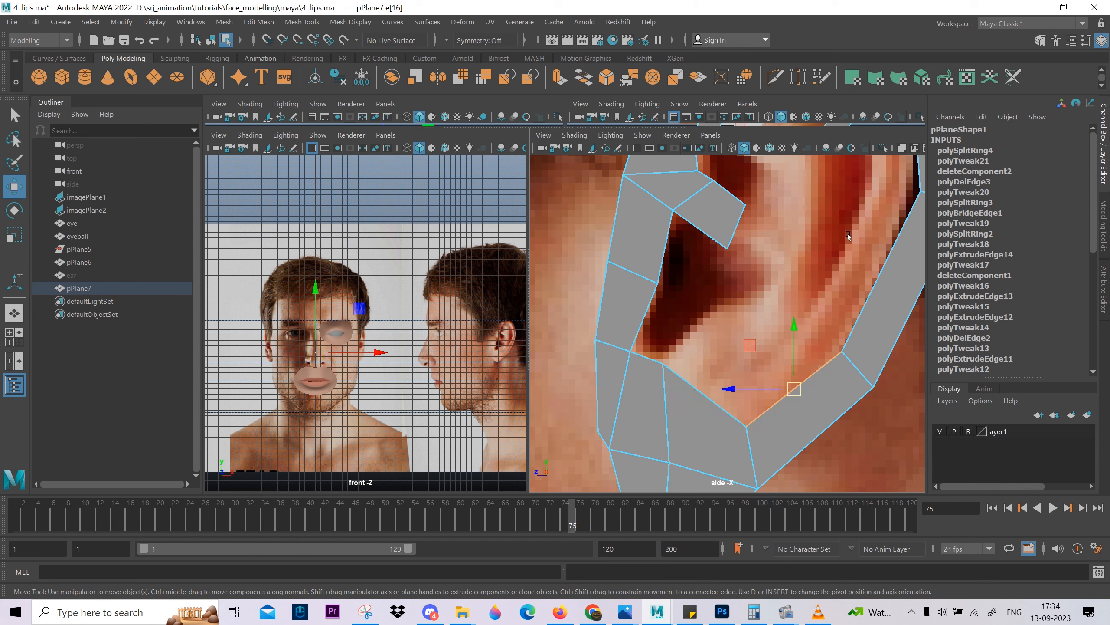
pyautogui.scroll(-5, 848, 237)
pyautogui.scroll(3, 825, 279)
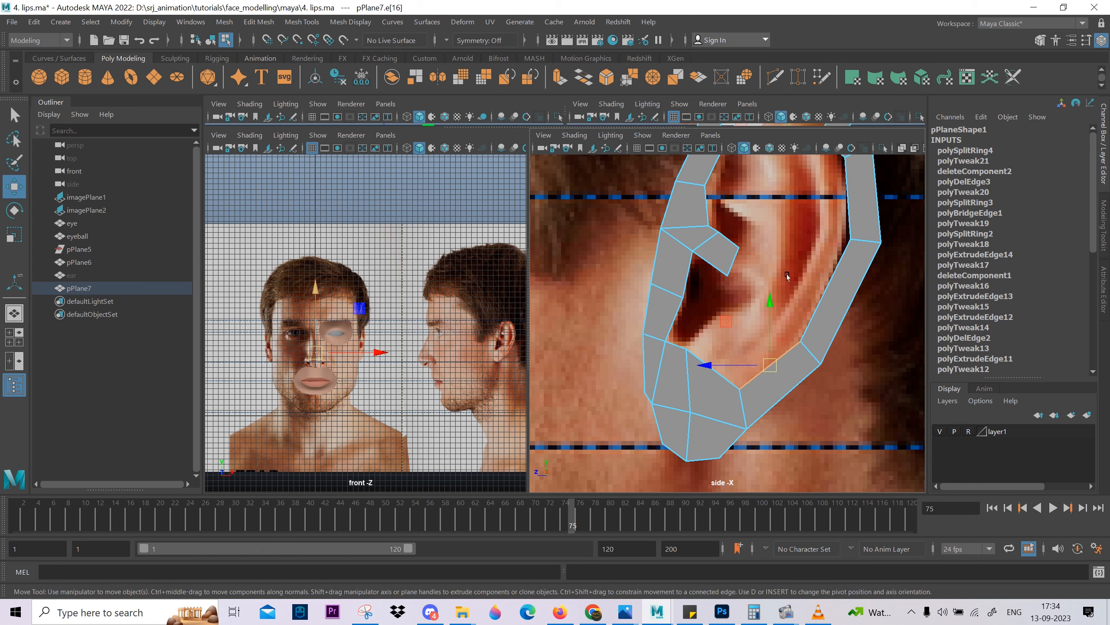
pyautogui.hotkey('ctrl', 'e')
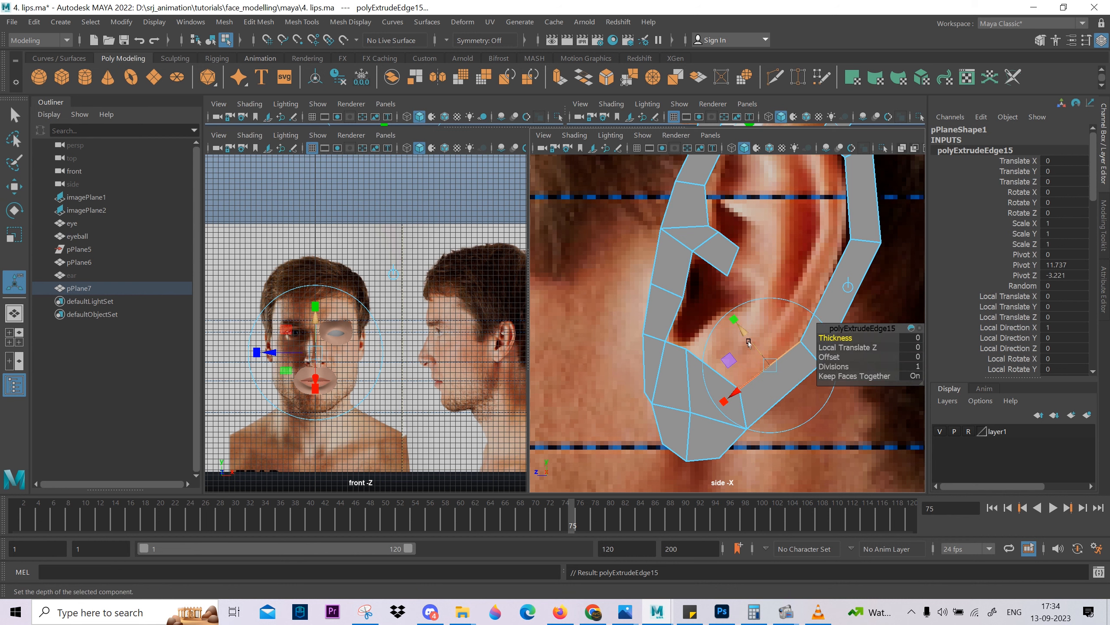
pyautogui.moveTo(748, 341); pyautogui.dragTo(709, 302)
pyautogui.moveTo(708, 302); pyautogui.dragTo(672, 344, button='right')
# Merge the new face's front vertex with the lobe's inner vertex below the ear canal and nudge the merged vertex.
pyautogui.moveTo(705, 349); pyautogui.dragTo(705, 349)
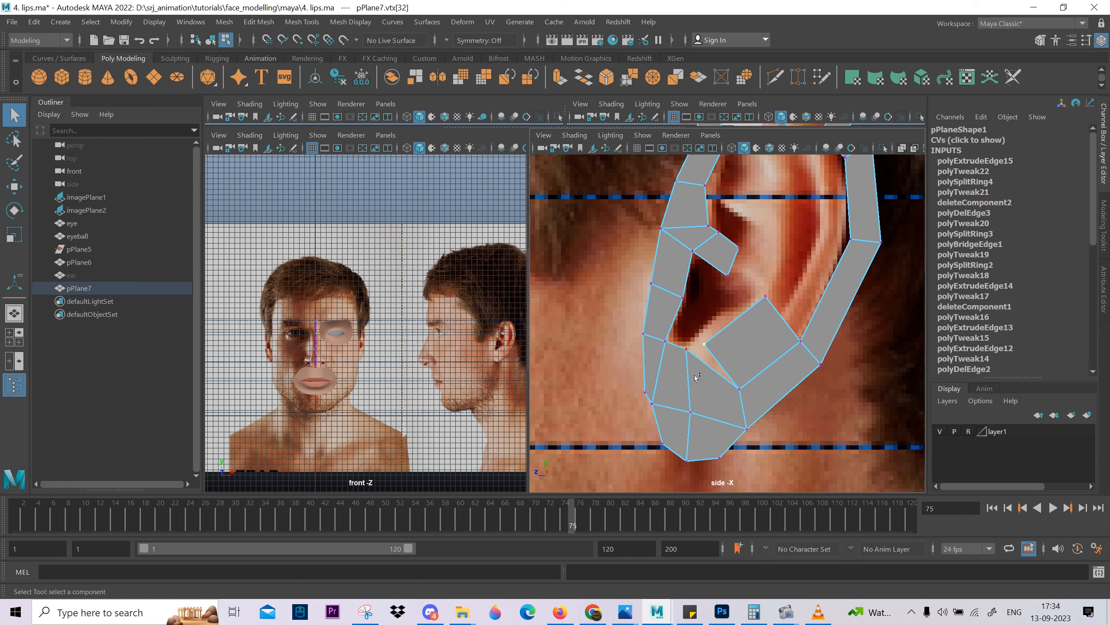
pyautogui.keyDown('shift'); pyautogui.moveTo(691, 388); pyautogui.dragTo(704, 319, button='right'); pyautogui.keyUp('shift')
pyautogui.press('w')
pyautogui.moveTo(696, 347); pyautogui.dragTo(689, 347)
# Move the new face's upper free vertex forward and down onto the lower back edge of the ear canal.
pyautogui.moveTo(756, 290); pyautogui.dragTo(733, 313)
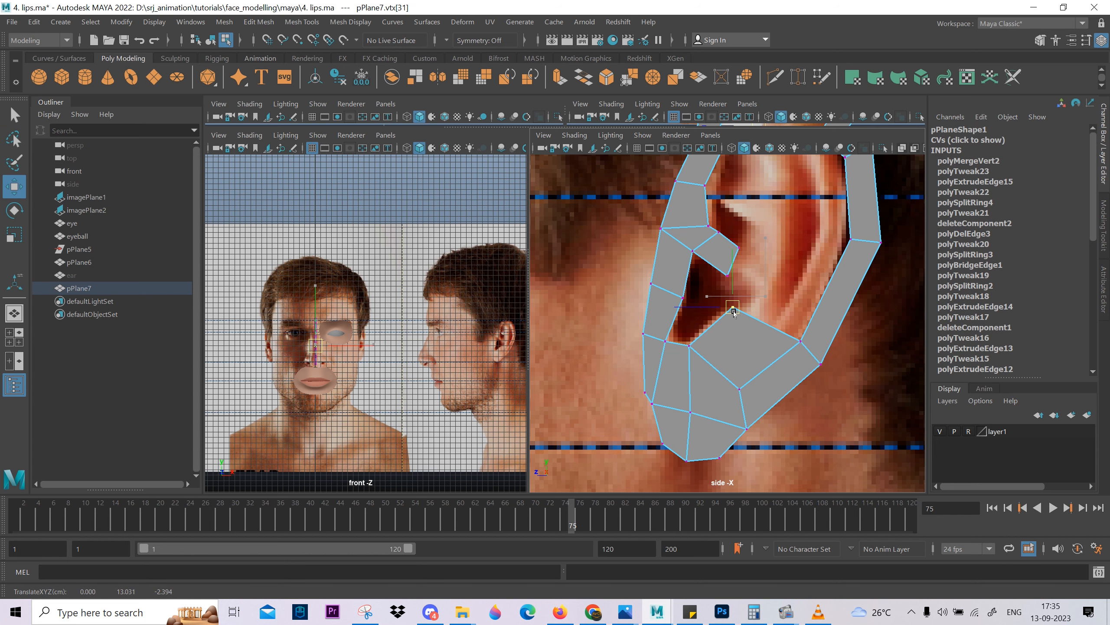
pyautogui.keyDown('alt'); pyautogui.moveTo(766, 310); pyautogui.dragTo(725, 359, button='middle'); pyautogui.keyUp('alt')
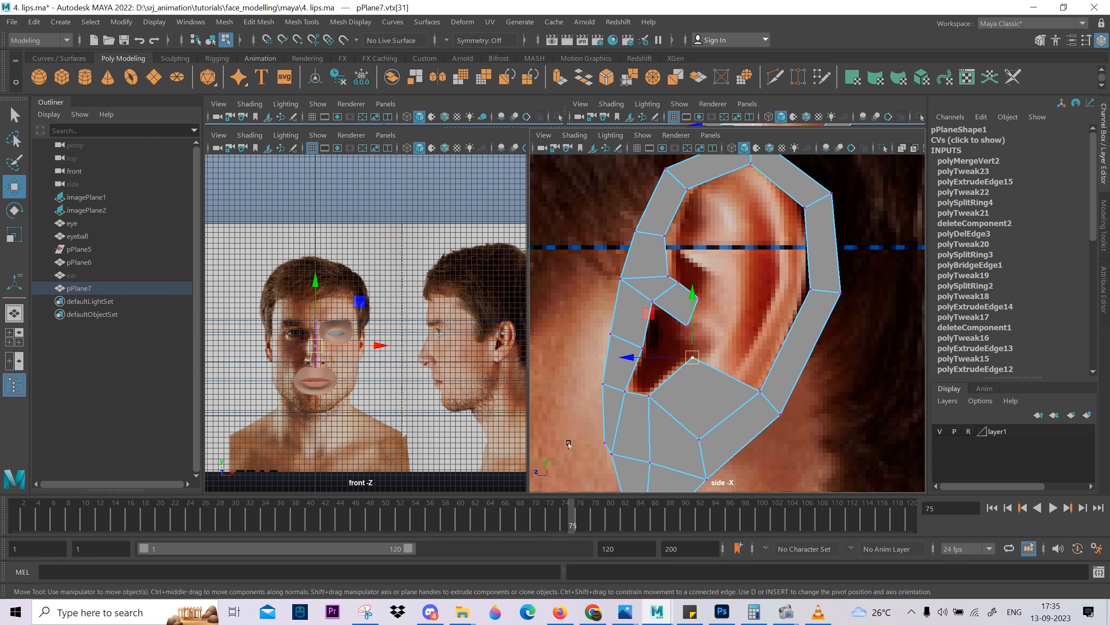
pyautogui.moveTo(785, 609)
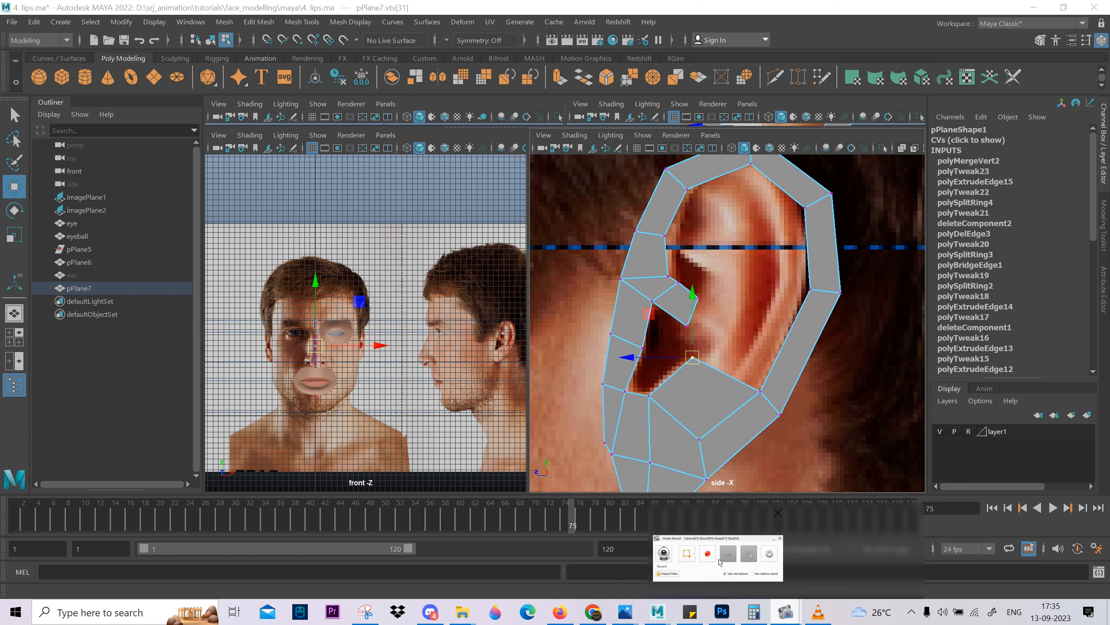
# Extrude the free end edge of the short face strip above the ear canal backward and slightly down.
pyautogui.click(720, 562)
pyautogui.click(538, 355)
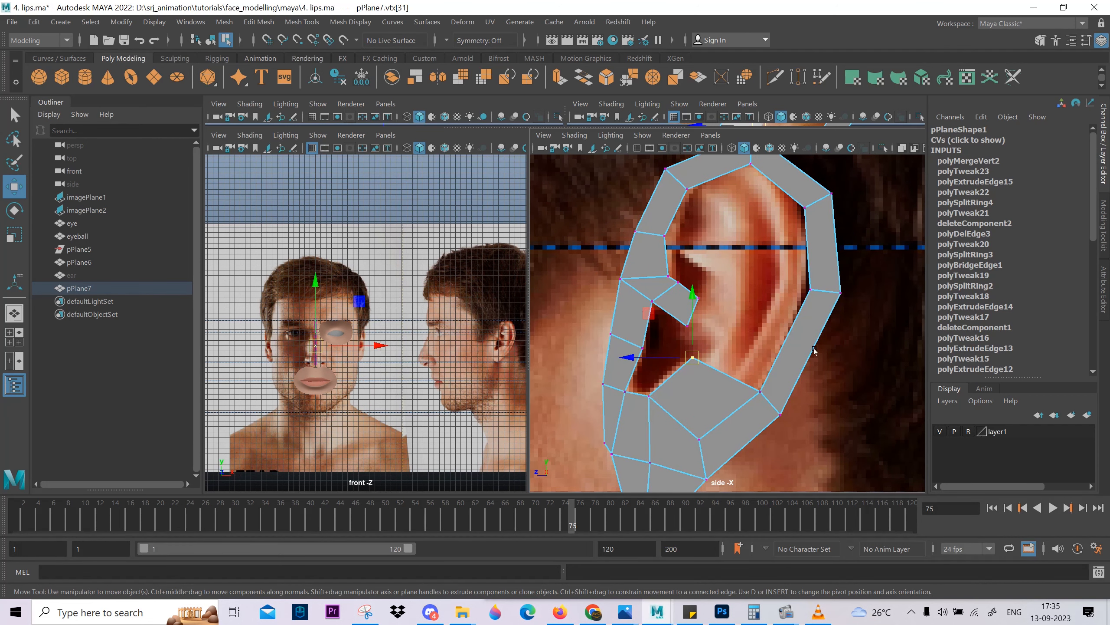
pyautogui.moveTo(716, 384)
pyautogui.mouseDown(button='right')
pyautogui.moveTo(717, 367)
pyautogui.moveTo(719, 379)
pyautogui.mouseUp(button='right')
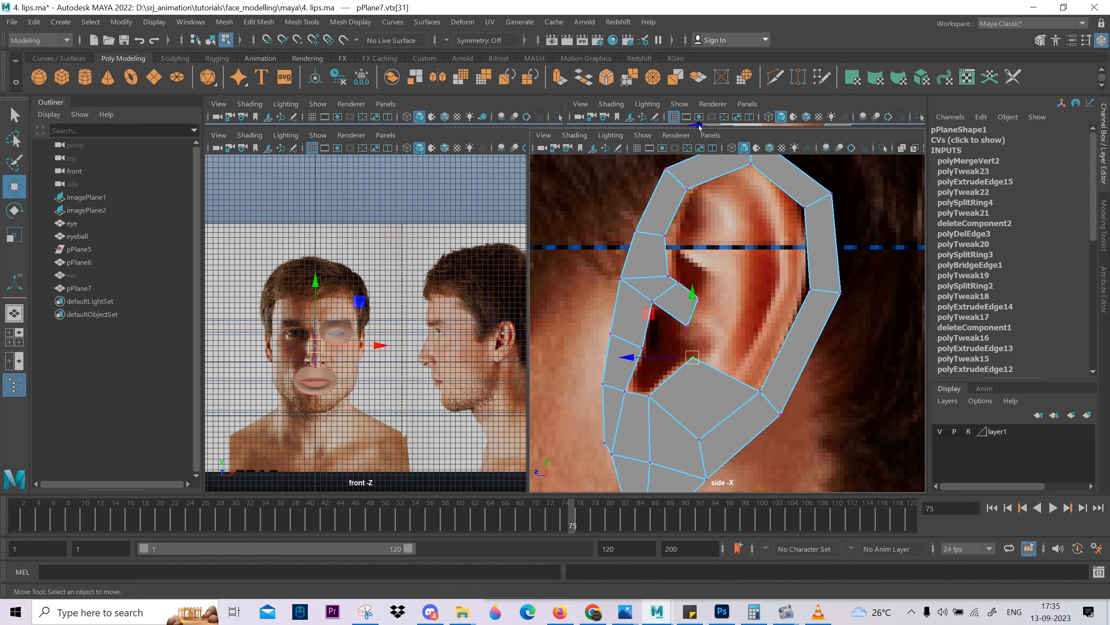
pyautogui.click(714, 379)
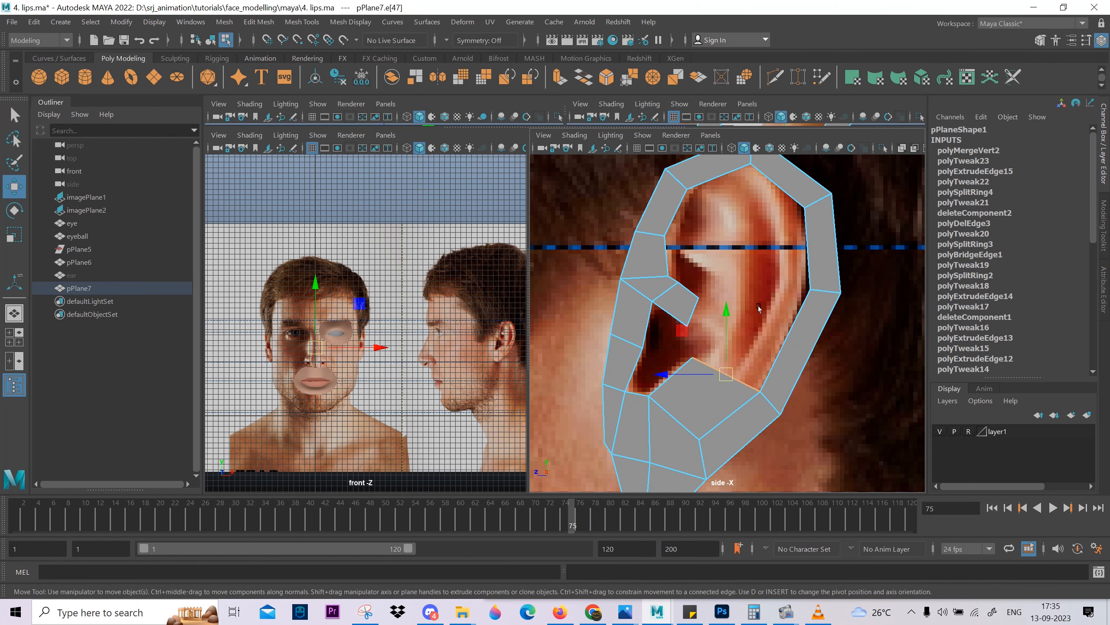
pyautogui.click(697, 311)
pyautogui.keyDown('shift'); pyautogui.moveTo(720, 284); pyautogui.dragTo(704, 322, button='right'); pyautogui.keyUp('shift')
pyautogui.moveTo(693, 314); pyautogui.dragTo(727, 329)
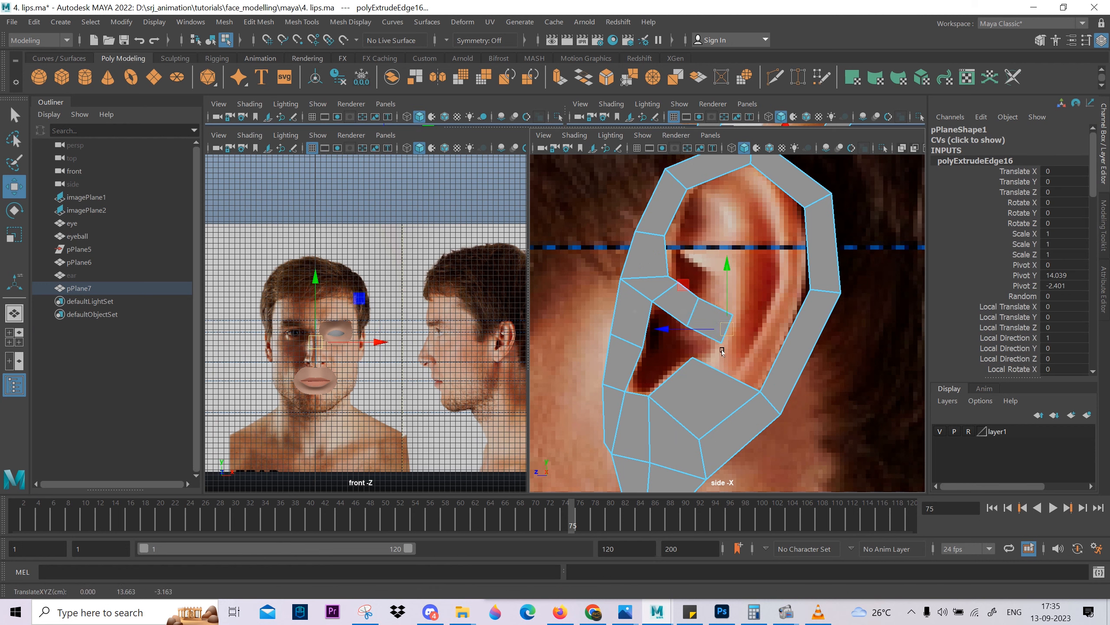
pyautogui.moveTo(787, 615)
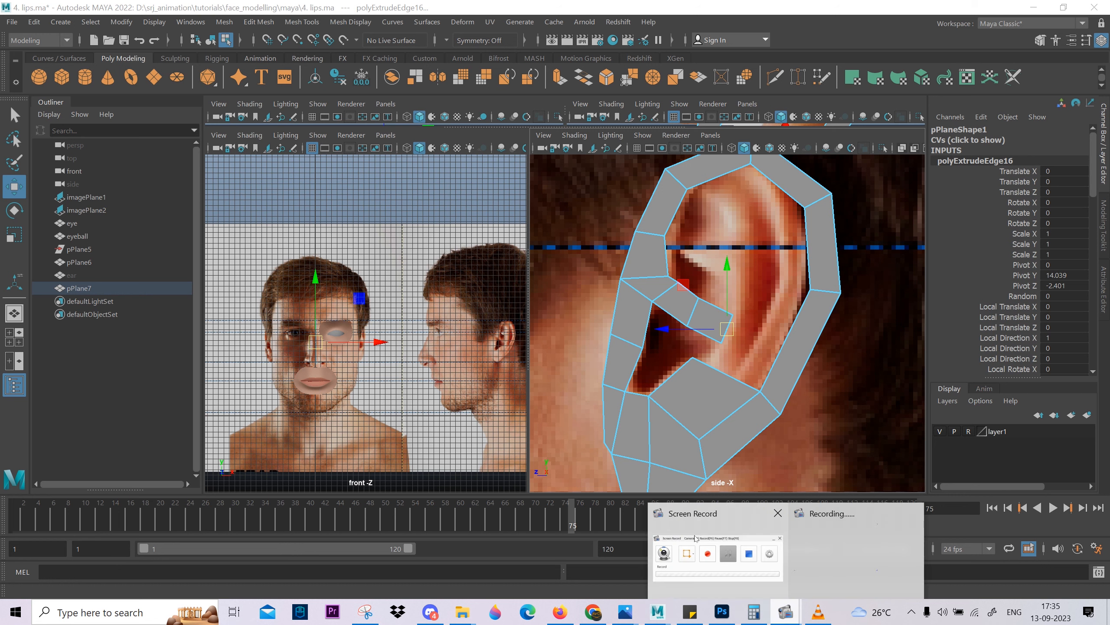
pyautogui.click(700, 551)
pyautogui.click(537, 351)
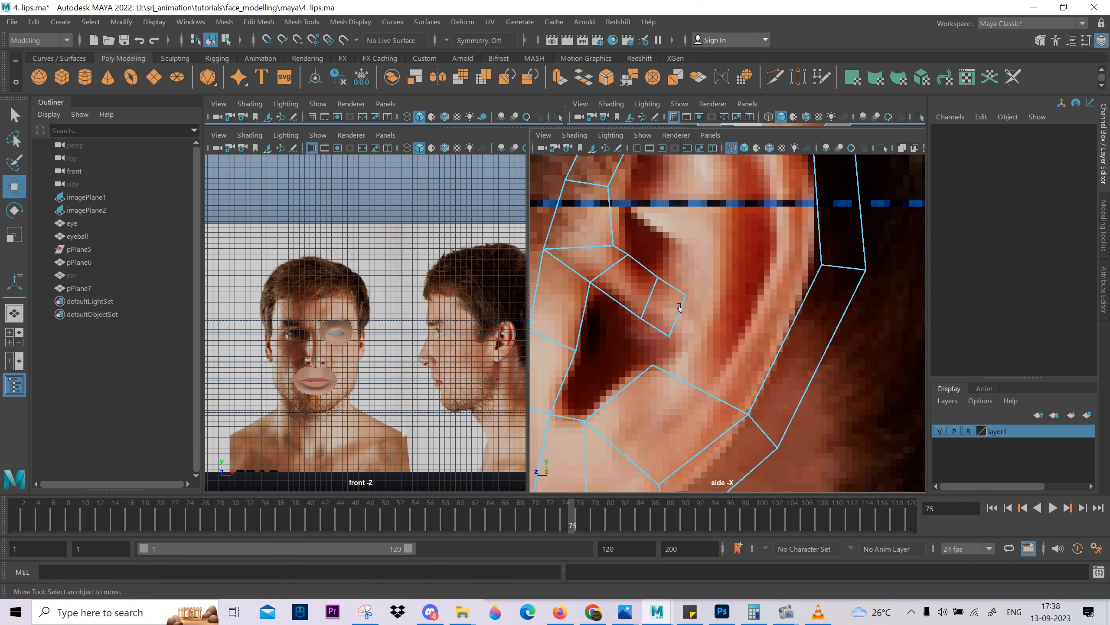
# Move the end edge of the strip above the ear canal slightly backward along the inner fold.
pyautogui.click(679, 308)
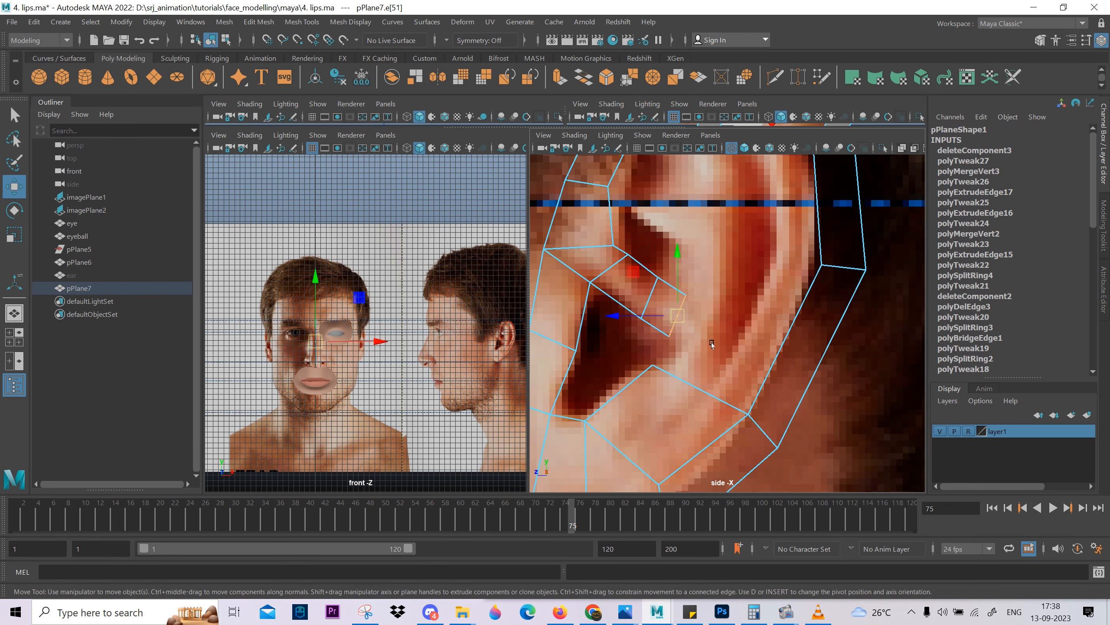
pyautogui.scroll(-5, 685, 306)
pyautogui.scroll(5, 684, 323)
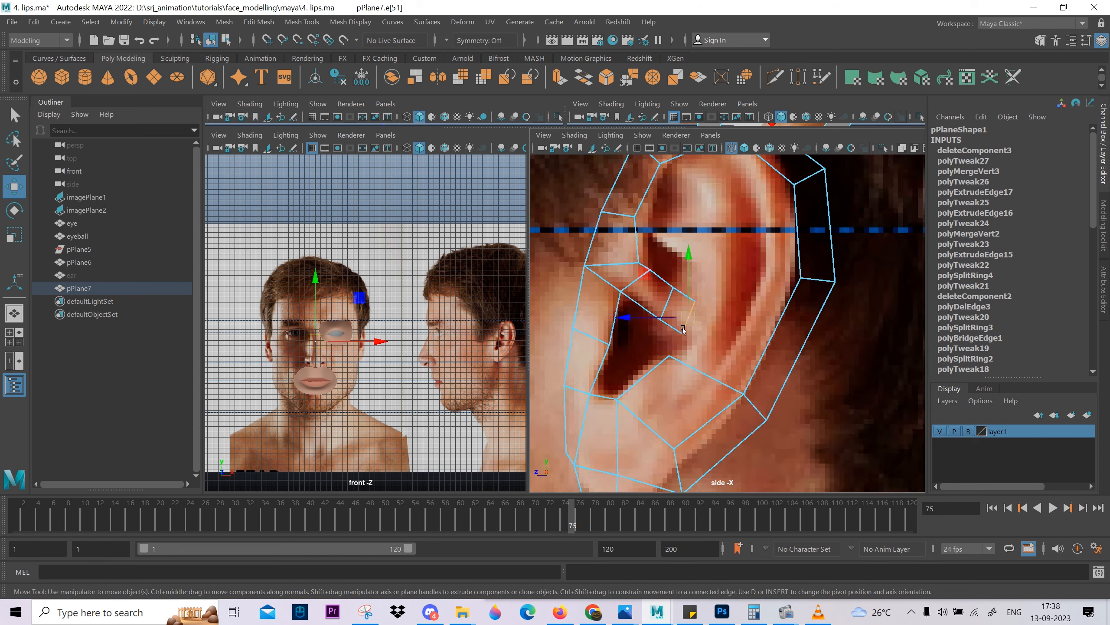
pyautogui.moveTo(680, 319); pyautogui.dragTo(703, 327)
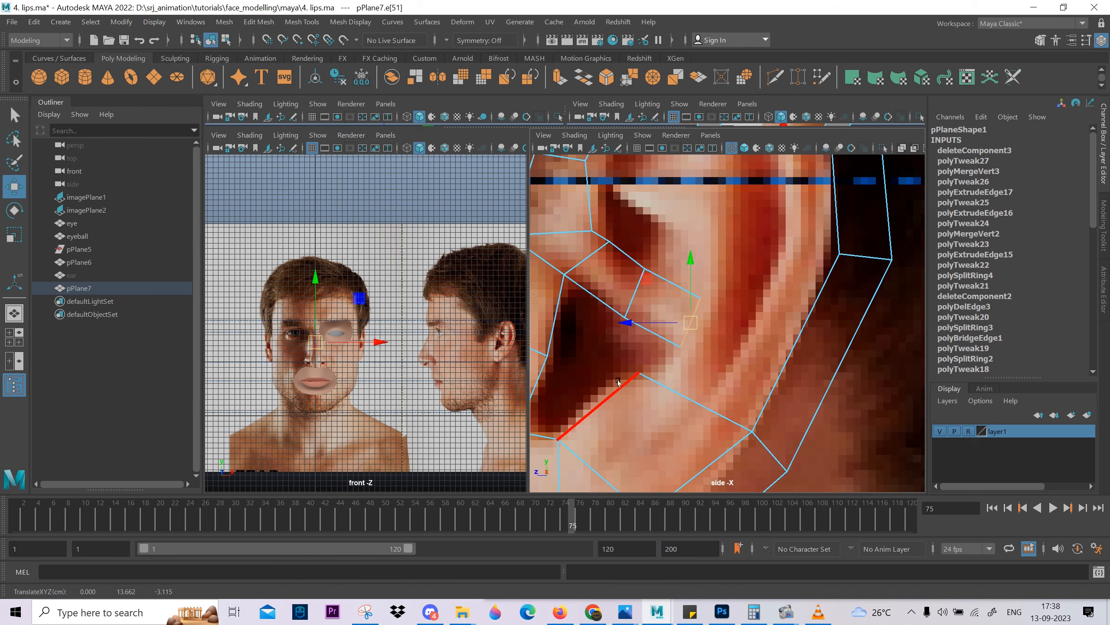
# Merge the upper vertex of the lobe face with the strip's lower end vertex behind the ear canal.
pyautogui.press('F9')
pyautogui.click(636, 373)
pyautogui.moveTo(652, 377); pyautogui.dragTo(676, 347)
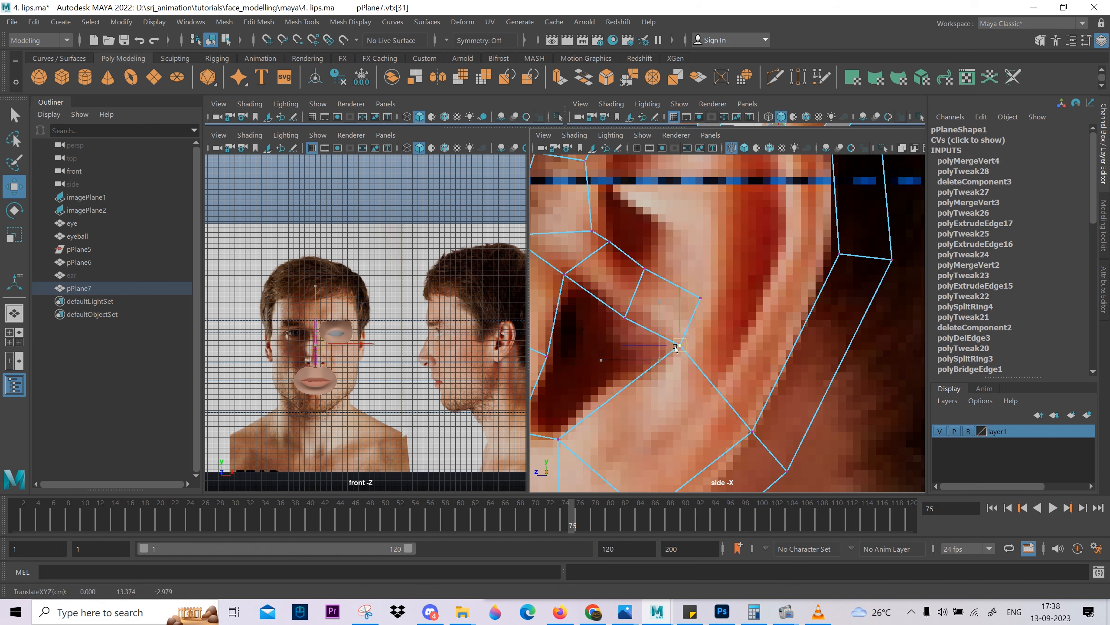
pyautogui.scroll(-4, 677, 348)
pyautogui.scroll(4, 680, 370)
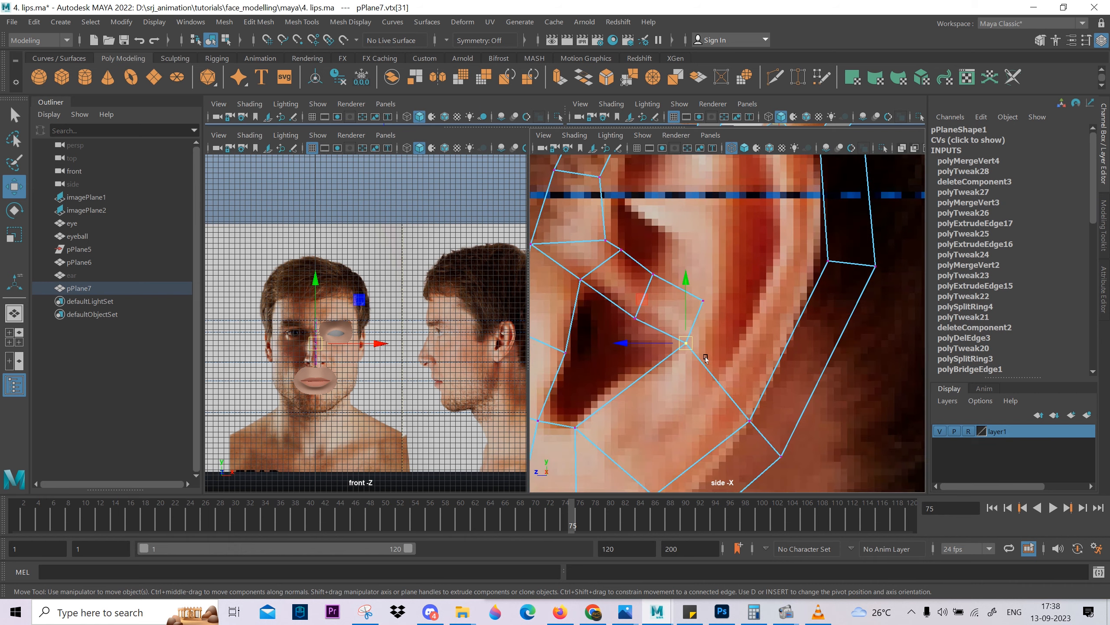
pyautogui.scroll(-4, 679, 370)
pyautogui.scroll(4, 681, 377)
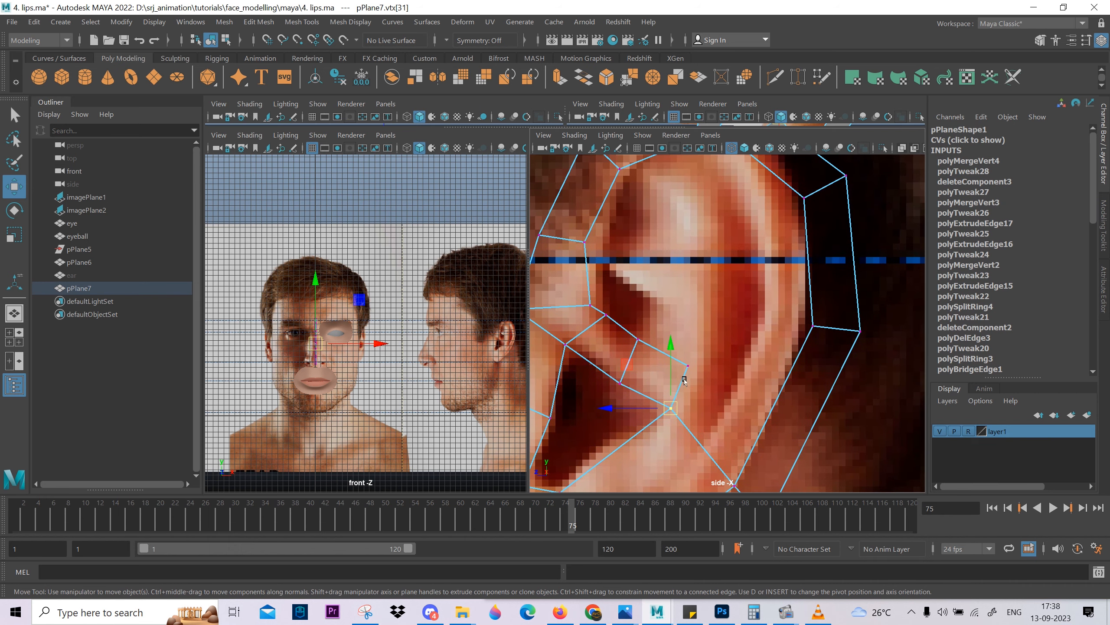
# Bridge the strip's end edge to the facing inner edge of the back rim.
pyautogui.press('F10')
pyautogui.click(675, 380)
pyautogui.keyDown('shift'); pyautogui.click(799, 356); pyautogui.keyUp('shift')
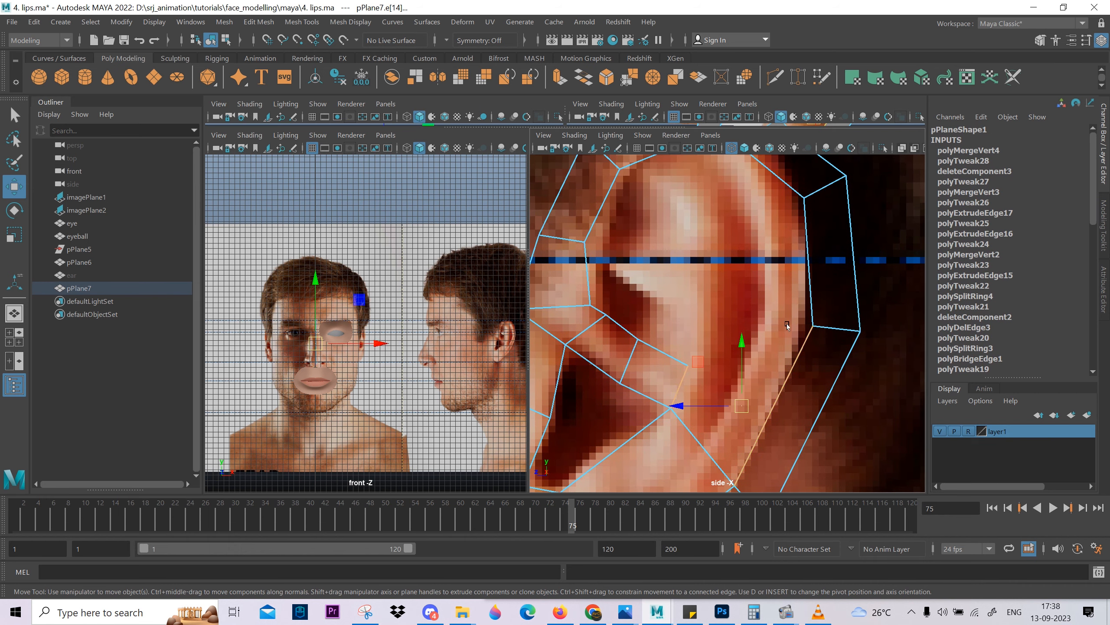
pyautogui.keyDown('shift'); pyautogui.moveTo(789, 324); pyautogui.dragTo(791, 482, button='right'); pyautogui.keyUp('shift')
# Fill the open border inside the upper rim with a single face and return to edge selection.
pyautogui.doubleClick(775, 410)
pyautogui.keyDown('shift'); pyautogui.moveTo(707, 244); pyautogui.dragTo(711, 415, button='right'); pyautogui.keyUp('shift')
pyautogui.press('w')
pyautogui.press('f')
pyautogui.moveTo(720, 376); pyautogui.dragTo(738, 263, button='right')
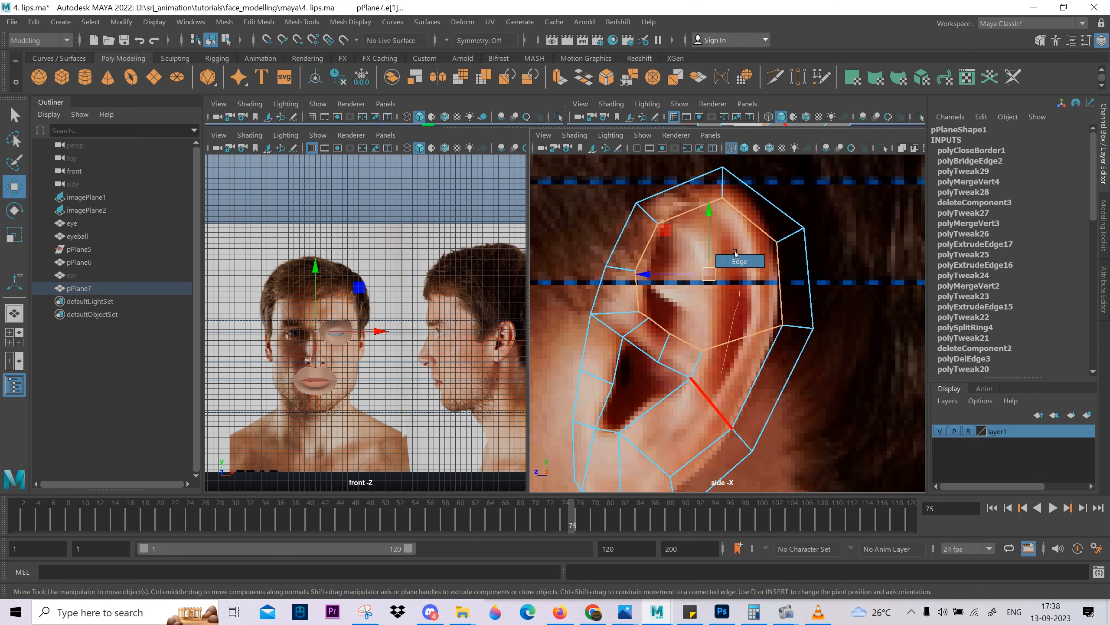
pyautogui.scroll(5, 717, 370)
pyautogui.scroll(-6, 695, 370)
pyautogui.scroll(1, 677, 368)
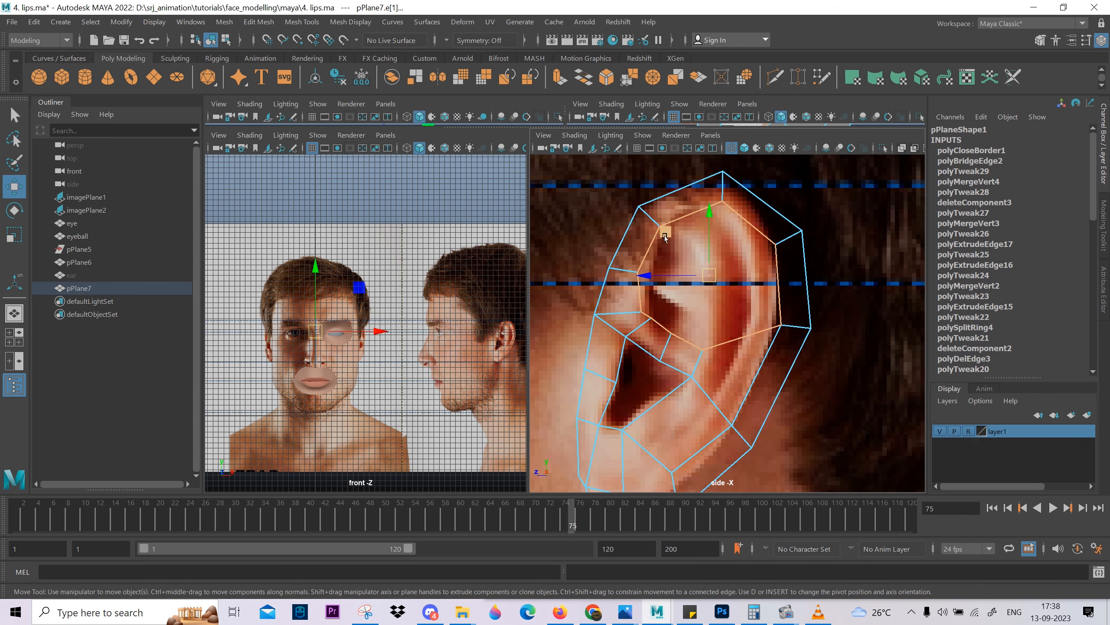
# Cut a line with Multi-Cut from the strip's upper end vertex up the inner fold to the upper front inner rim vertex.
pyautogui.click(702, 360)
pyautogui.keyDown('shift'); pyautogui.moveTo(753, 302); pyautogui.dragTo(696, 300, button='right'); pyautogui.keyUp('shift')
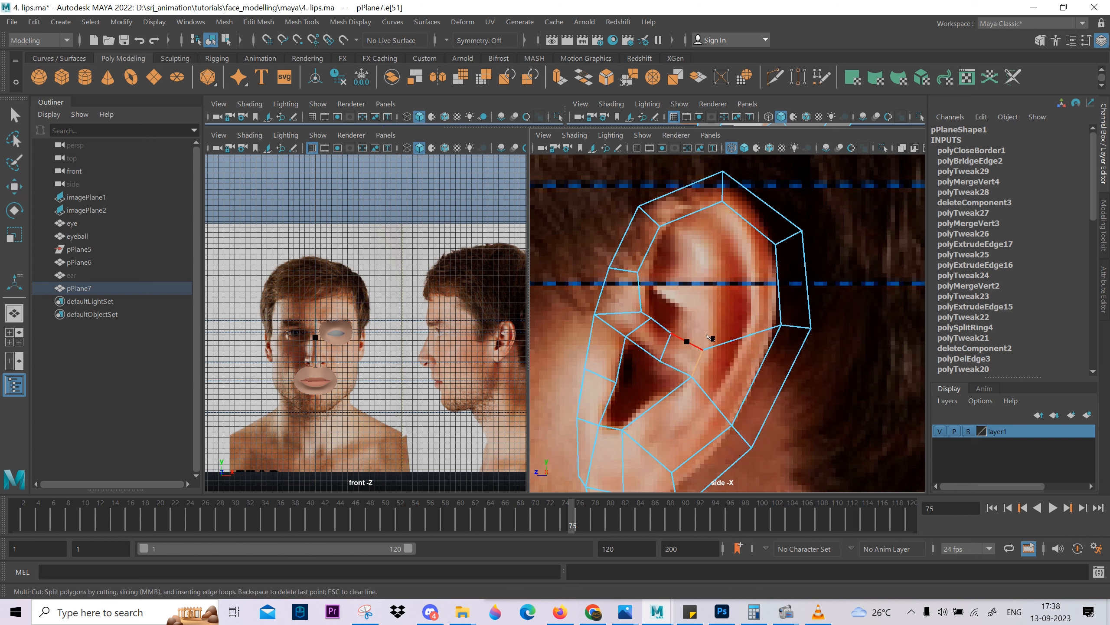
pyautogui.click(703, 350)
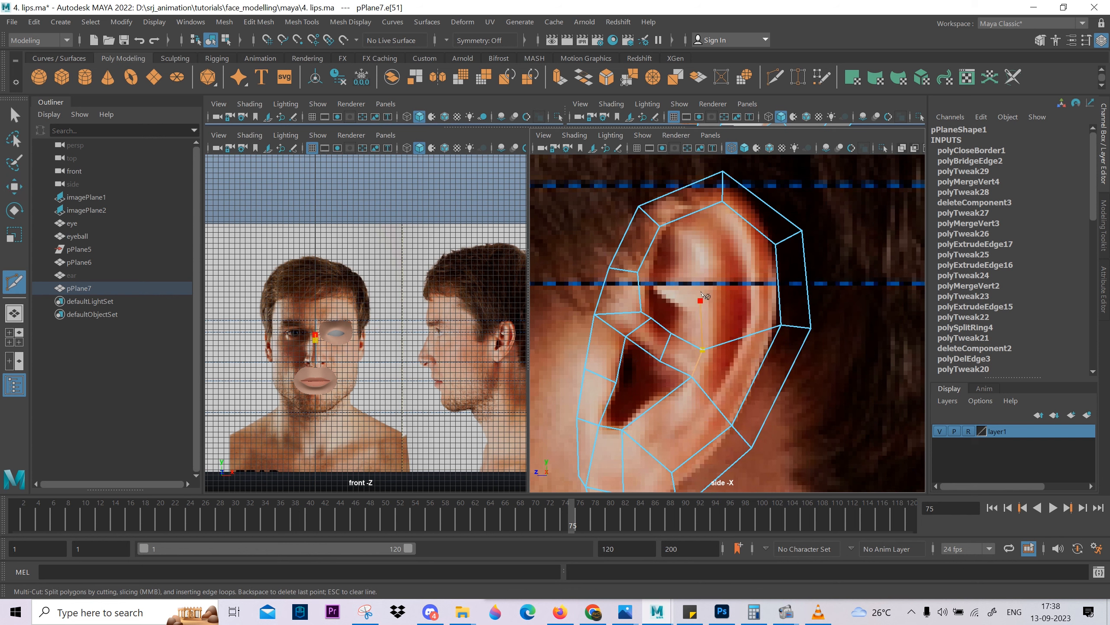
pyautogui.click(702, 296)
pyautogui.click(689, 257)
pyautogui.press('Return')
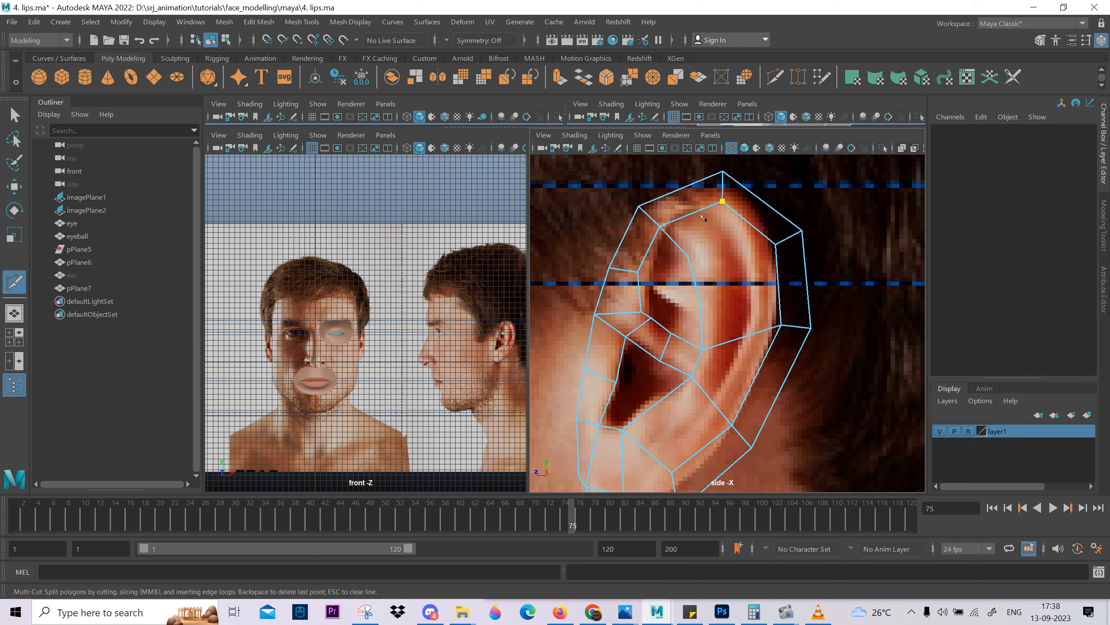
# Cut a second line from the top inner rim vertex down behind the inner fold, across the bridged face to its lower edge.
pyautogui.click(722, 201)
pyautogui.click(715, 242)
pyautogui.click(705, 392)
pyautogui.click(677, 432)
pyautogui.keyDown('alt'); pyautogui.moveTo(676, 450); pyautogui.dragTo(629, 438, button='middle'); pyautogui.keyUp('alt')
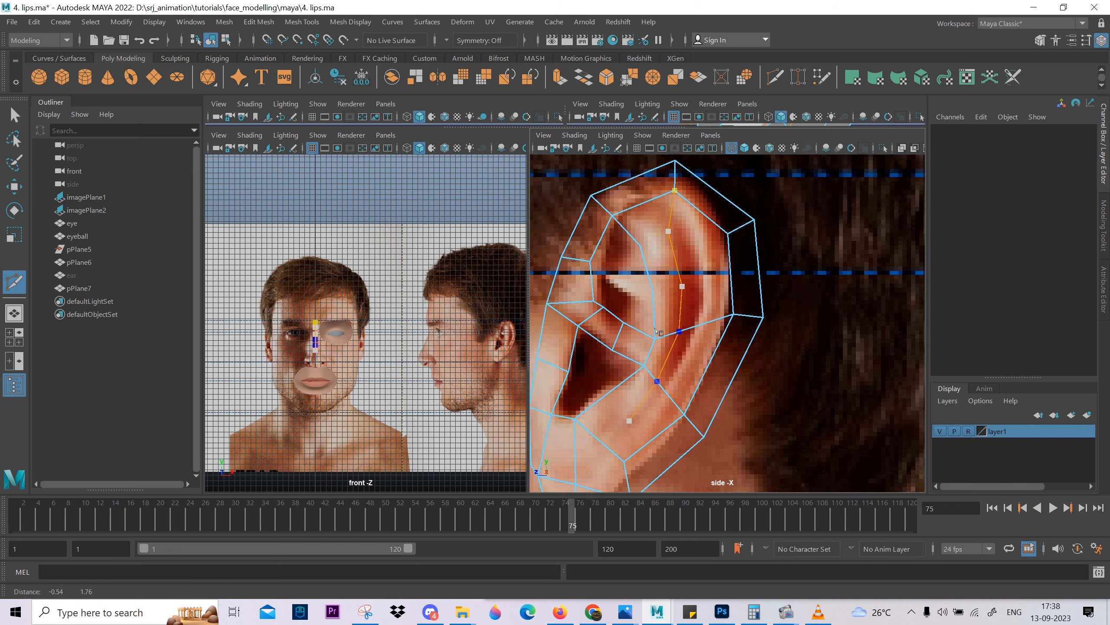
pyautogui.keyDown('alt'); pyautogui.moveTo(634, 403); pyautogui.dragTo(691, 360, button='right'); pyautogui.keyUp('alt')
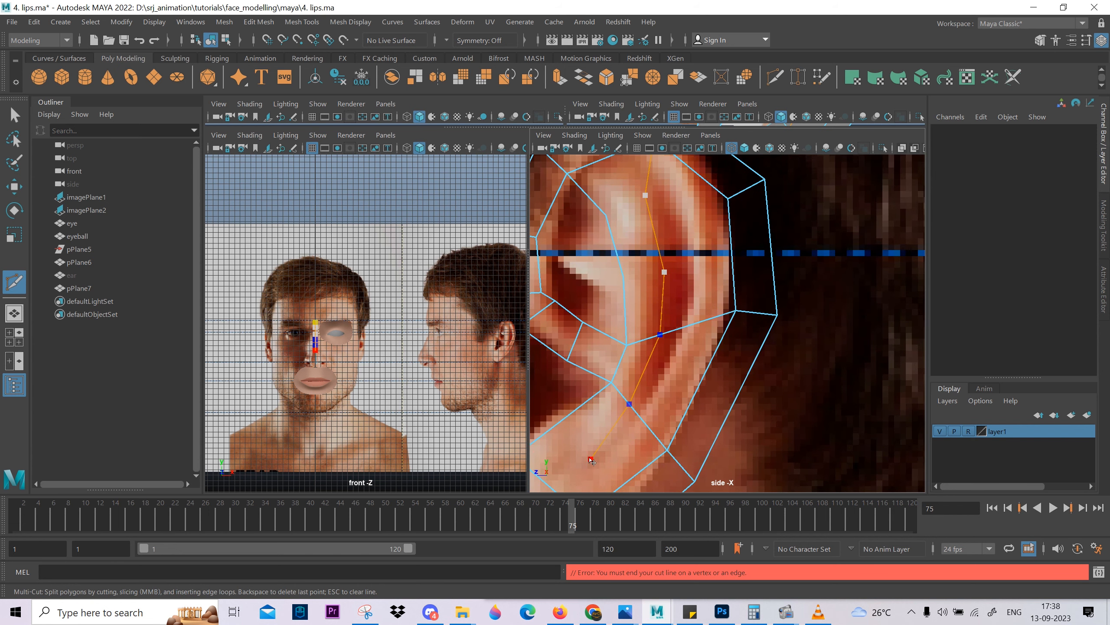
pyautogui.keyDown('alt'); pyautogui.moveTo(590, 461); pyautogui.dragTo(684, 392, button='middle'); pyautogui.keyUp('alt')
pyautogui.rightClick(678, 446)
pyautogui.click(678, 446)
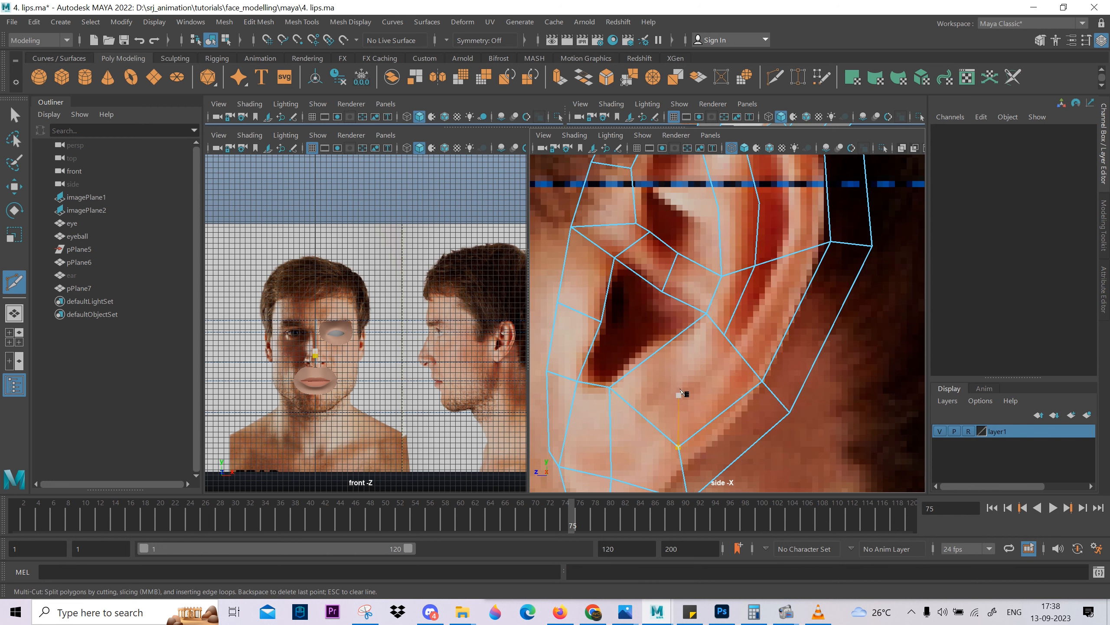
# Connect the two cut lines with cross edges at their upper and middle points.
pyautogui.keyDown('alt'); pyautogui.moveTo(746, 293); pyautogui.dragTo(724, 410, button='middle'); pyautogui.keyUp('alt')
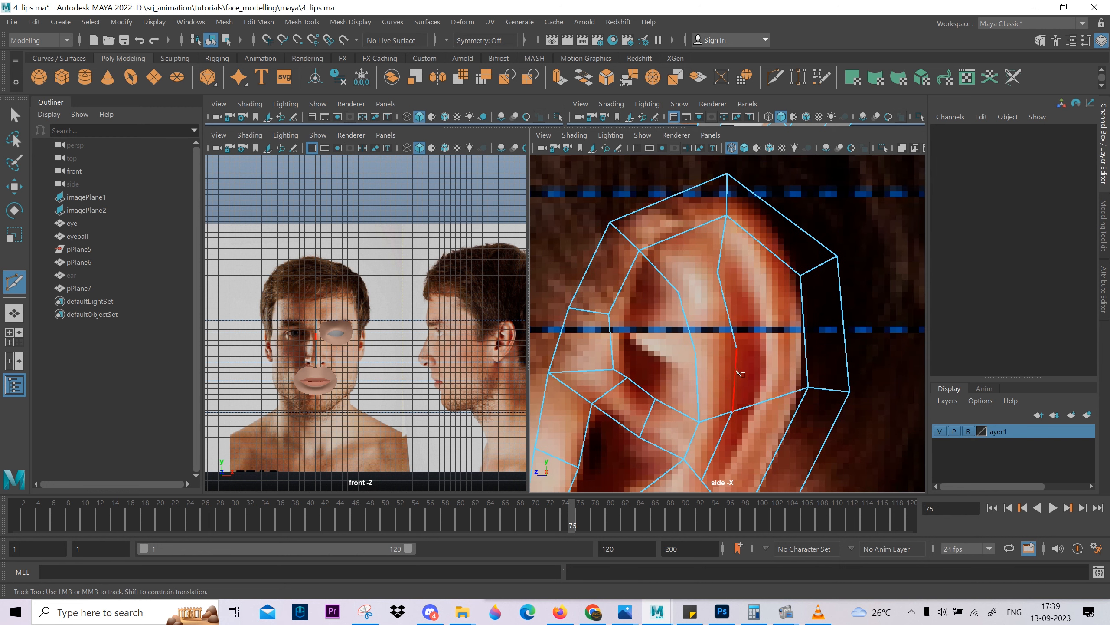
pyautogui.click(737, 348)
pyautogui.rightClick(717, 456)
pyautogui.click(718, 272)
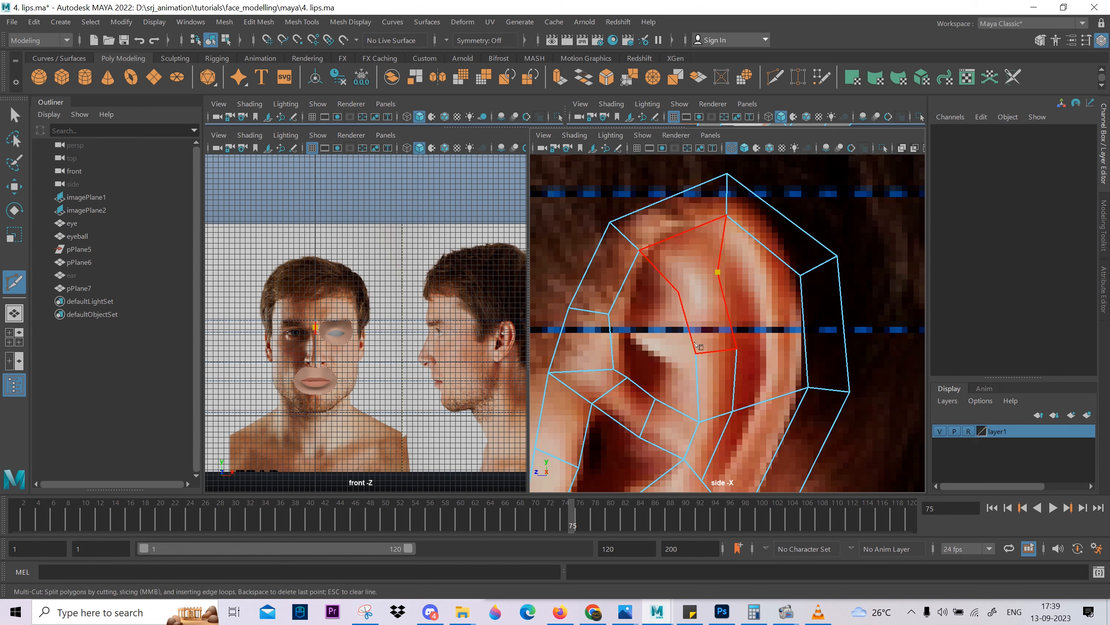
pyautogui.keyDown('alt'); pyautogui.moveTo(726, 297); pyautogui.dragTo(723, 250, button='middle'); pyautogui.keyUp('alt')
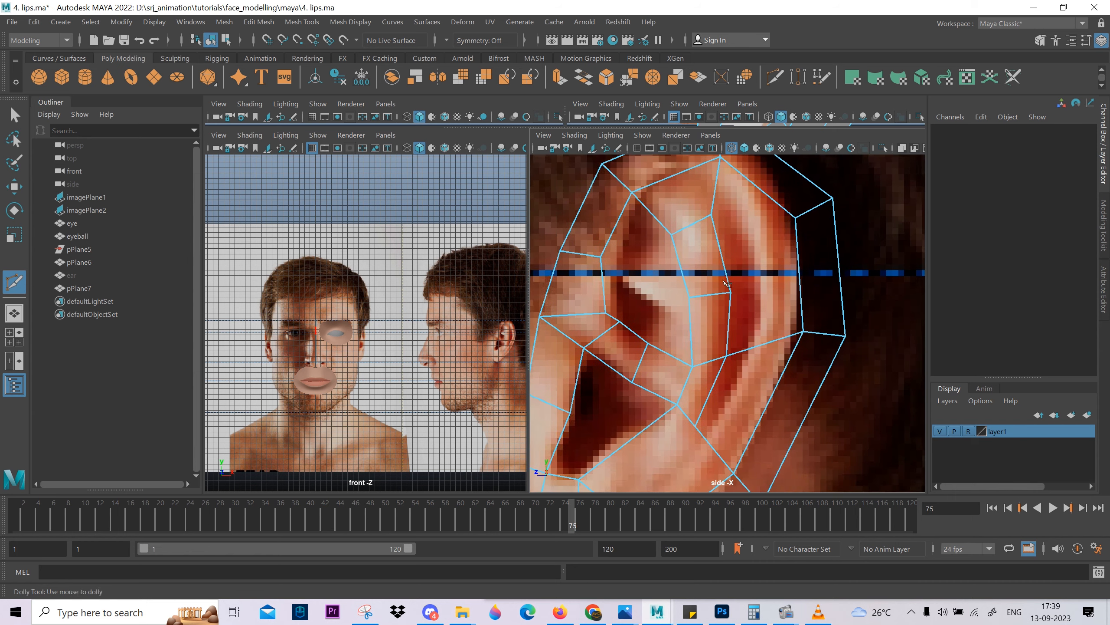
pyautogui.keyDown('alt'); pyautogui.moveTo(794, 218); pyautogui.dragTo(769, 264, button='middle'); pyautogui.keyUp('alt')
pyautogui.keyDown('alt'); pyautogui.moveTo(769, 265); pyautogui.dragTo(732, 270, button='right'); pyautogui.keyUp('alt')
pyautogui.click(709, 336)
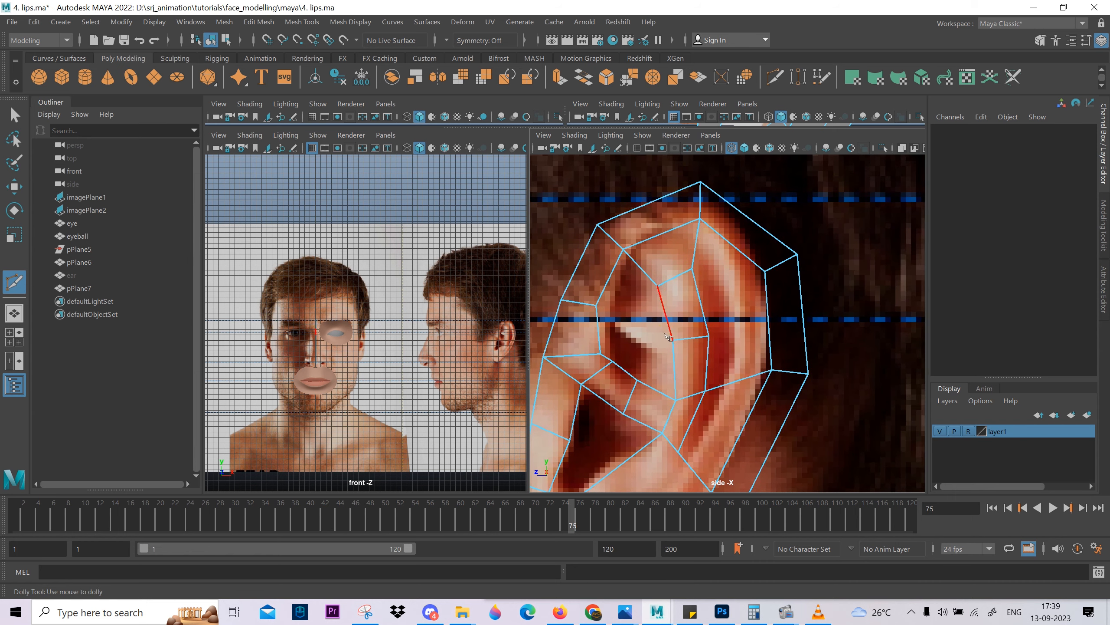
pyautogui.keyDown('alt'); pyautogui.moveTo(665, 352); pyautogui.dragTo(690, 358, button='middle'); pyautogui.keyUp('alt')
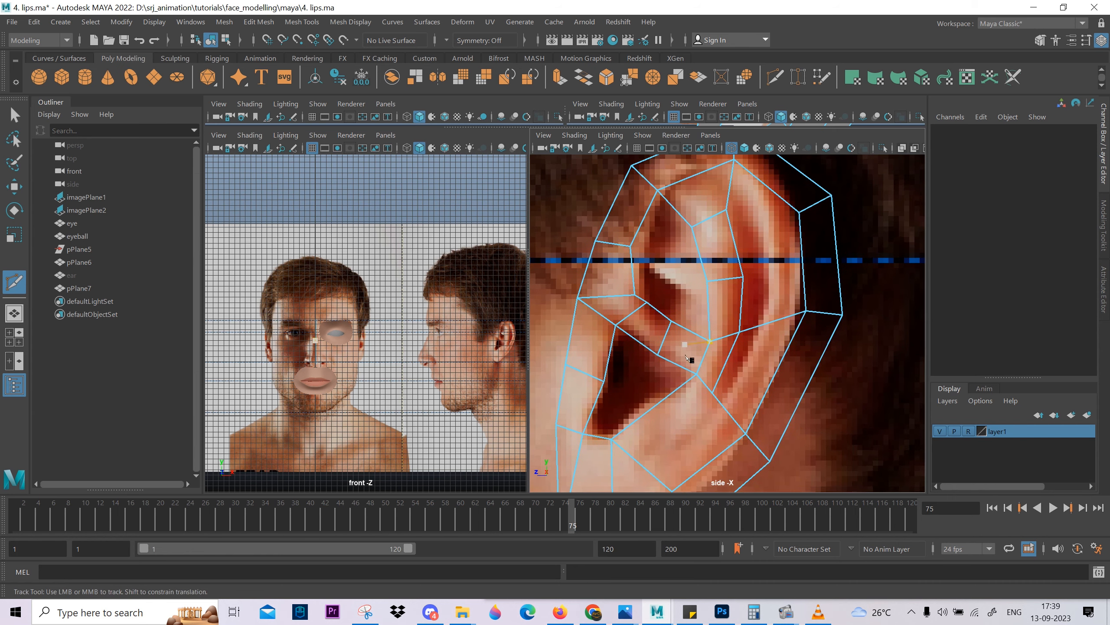
pyautogui.press('w')
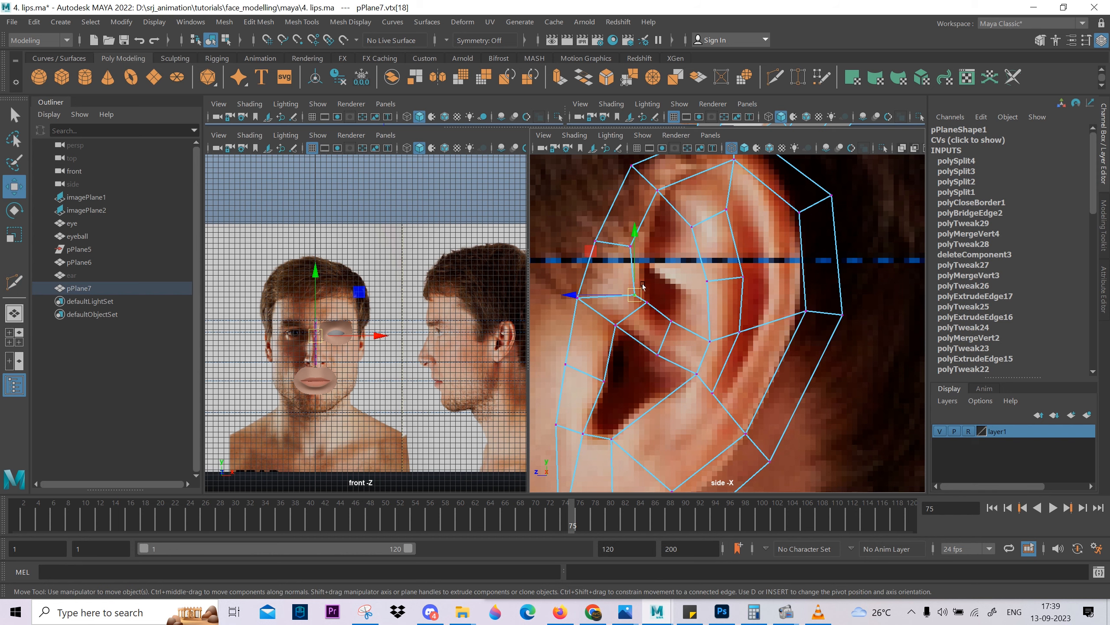
# Move the inner vertex of the front rim, above the ear canal, slightly up and forward.
pyautogui.click(631, 283)
pyautogui.scroll(-2, 751, 267)
pyautogui.keyDown('alt'); pyautogui.moveTo(752, 268); pyautogui.dragTo(743, 290, button='middle'); pyautogui.keyUp('alt')
pyautogui.scroll(1, 736, 290)
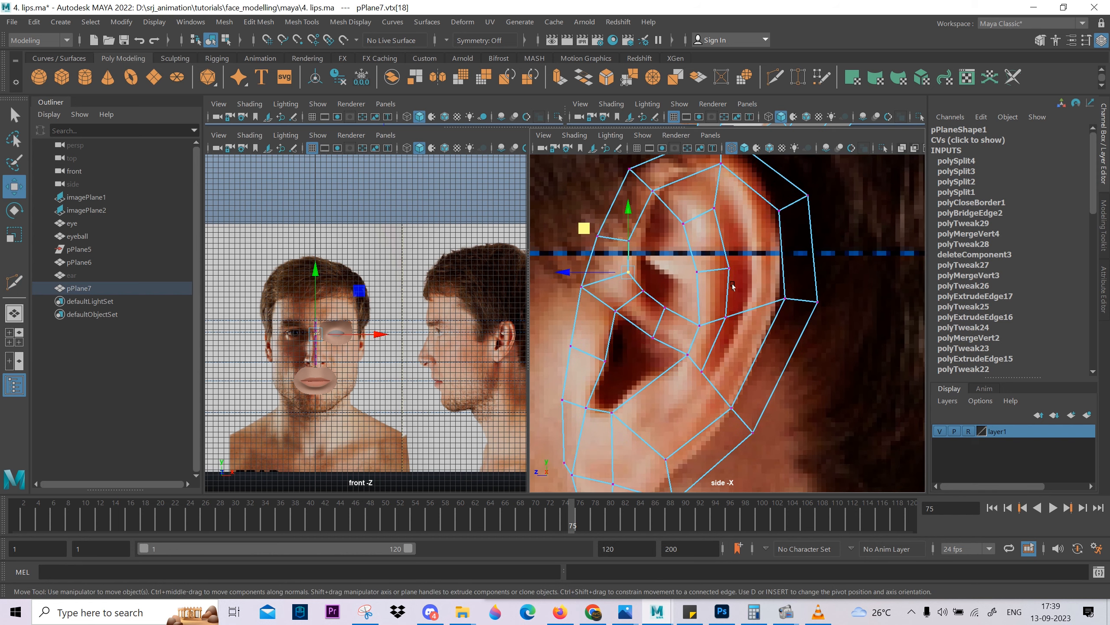
# Select the face between the two cross edges of the inner fold and move it slightly backward.
pyautogui.keyDown('alt'); pyautogui.moveTo(710, 427); pyautogui.dragTo(713, 331, button='middle'); pyautogui.keyUp('alt')
pyautogui.keyDown('alt'); pyautogui.moveTo(726, 192); pyautogui.dragTo(728, 325, button='middle'); pyautogui.keyUp('alt')
pyautogui.moveTo(702, 291); pyautogui.dragTo(702, 315, button='right')
pyautogui.click(701, 309)
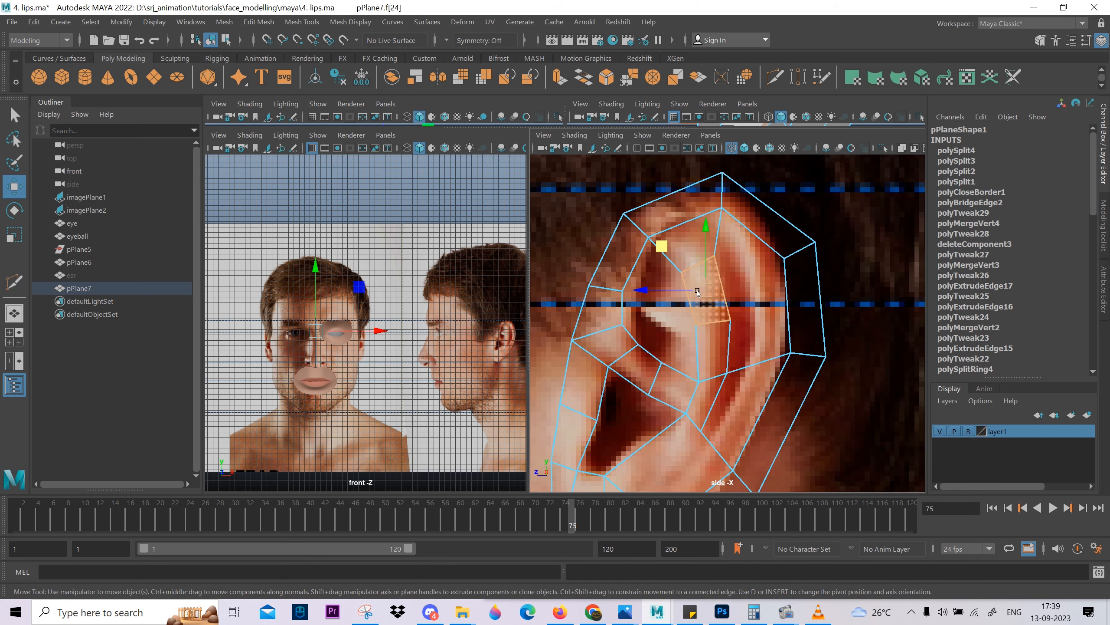
pyautogui.moveTo(702, 291); pyautogui.dragTo(711, 290)
# Move the inner fold's lower cross edge slightly backward and lower the cross edge of the back rim beside it.
pyautogui.moveTo(713, 367); pyautogui.dragTo(713, 344, button='right')
pyautogui.click(712, 378)
pyautogui.moveTo(712, 377); pyautogui.dragTo(722, 381)
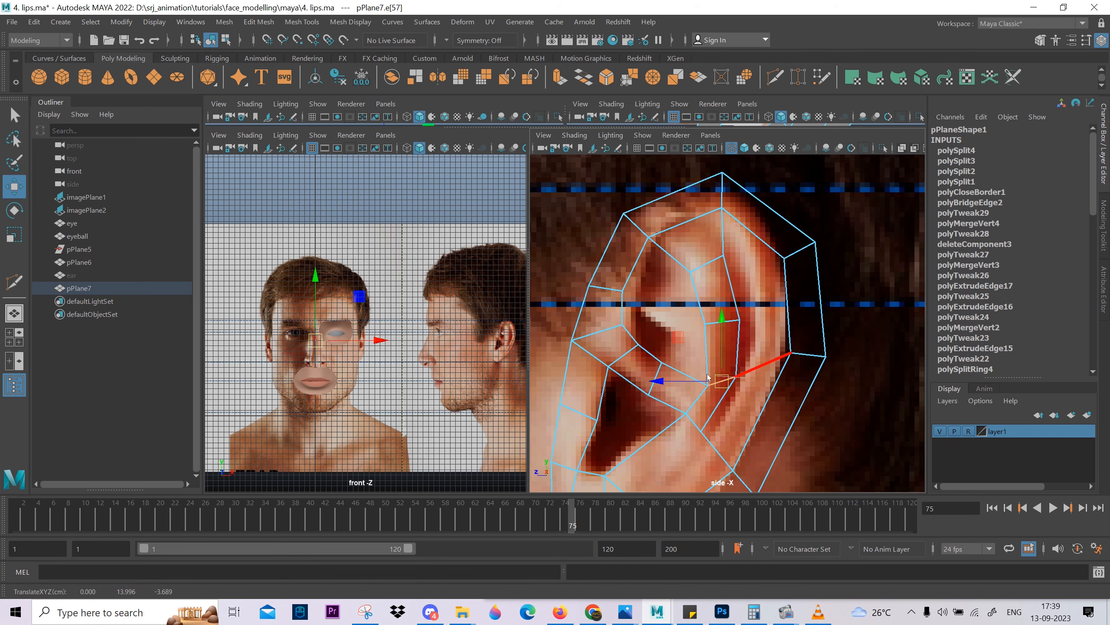
pyautogui.click(807, 356)
pyautogui.keyDown('alt'); pyautogui.moveTo(729, 429); pyautogui.dragTo(731, 302, button='middle'); pyautogui.keyUp('alt')
# Try a Multi-Cut from the vertex behind the ear canal into the lobe face, undo its last point, and show the smooth mesh preview.
pyautogui.click(709, 299)
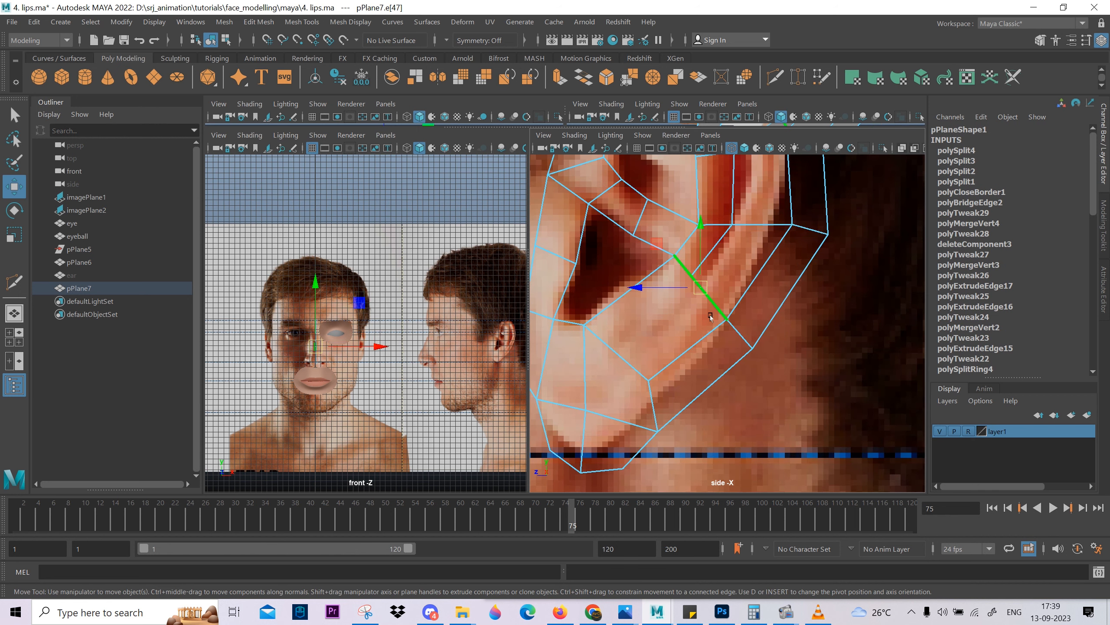
pyautogui.keyDown('shift'); pyautogui.moveTo(713, 310); pyautogui.dragTo(657, 310, button='right'); pyautogui.keyUp('shift')
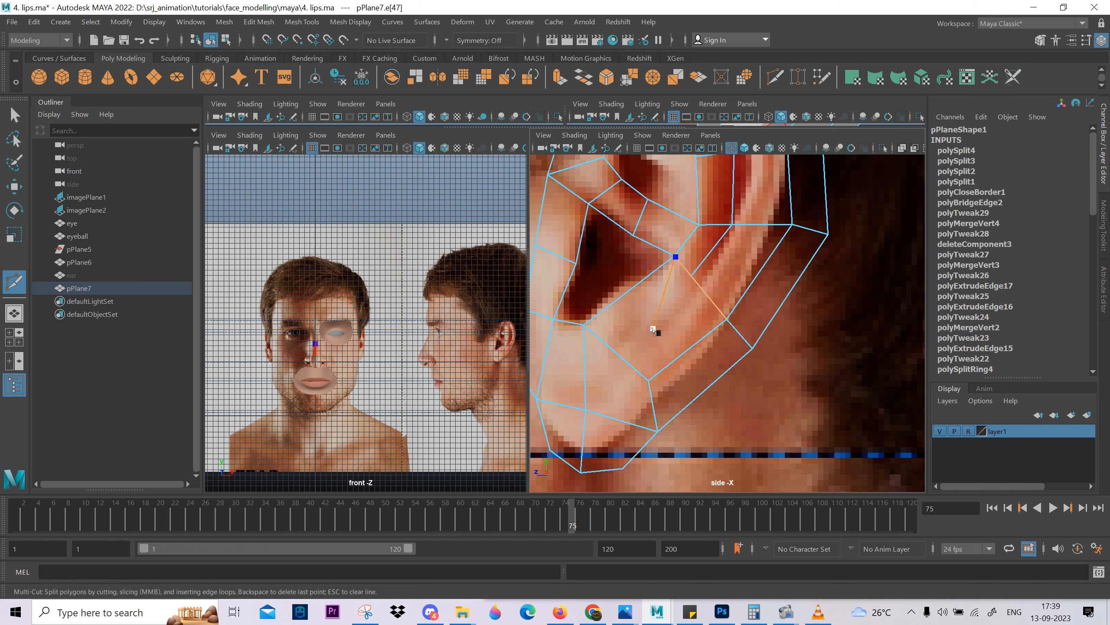
pyautogui.hotkey('ctrl', 'z')
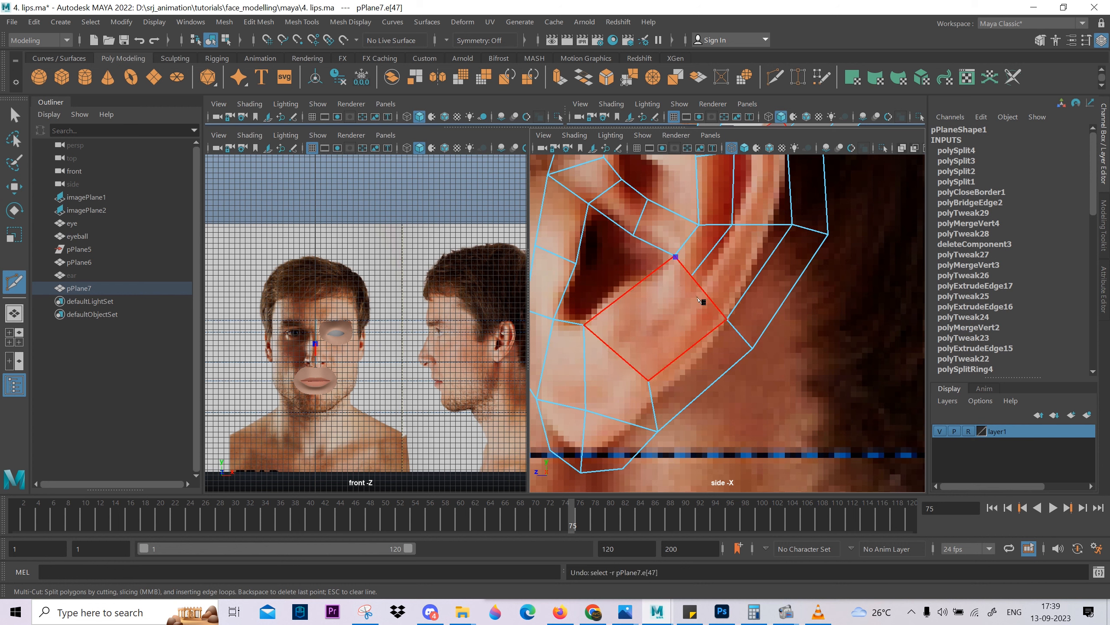
pyautogui.press('3')
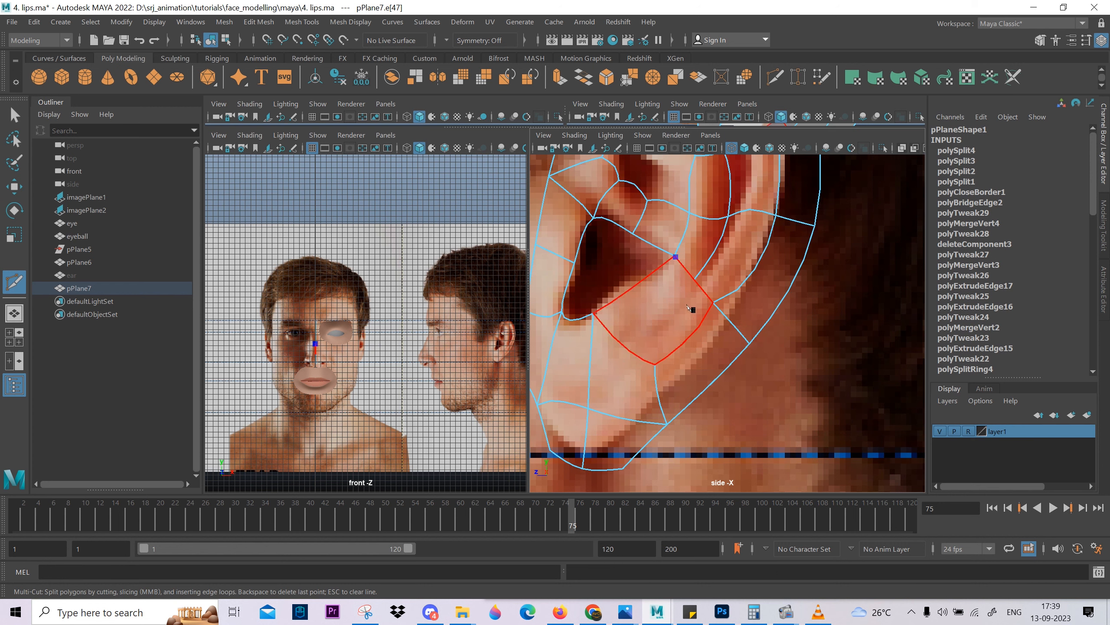
# Display the ear mesh shaded, turn off its smooth preview, and end the Multi-Cut attempt behind the ear canal.
pyautogui.press('5')
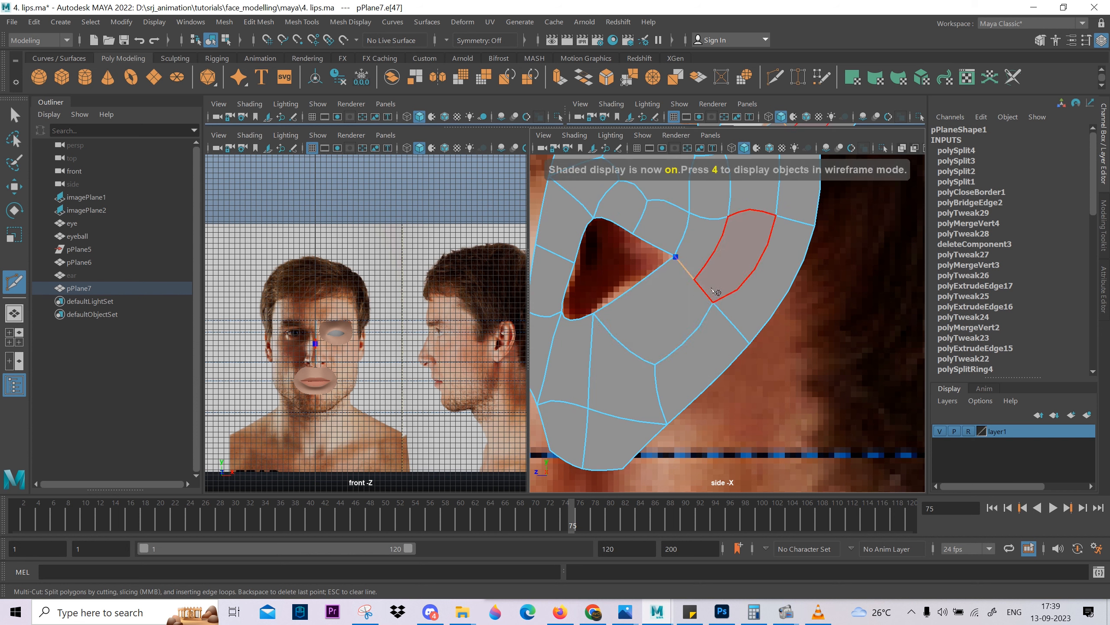
pyautogui.click(685, 335)
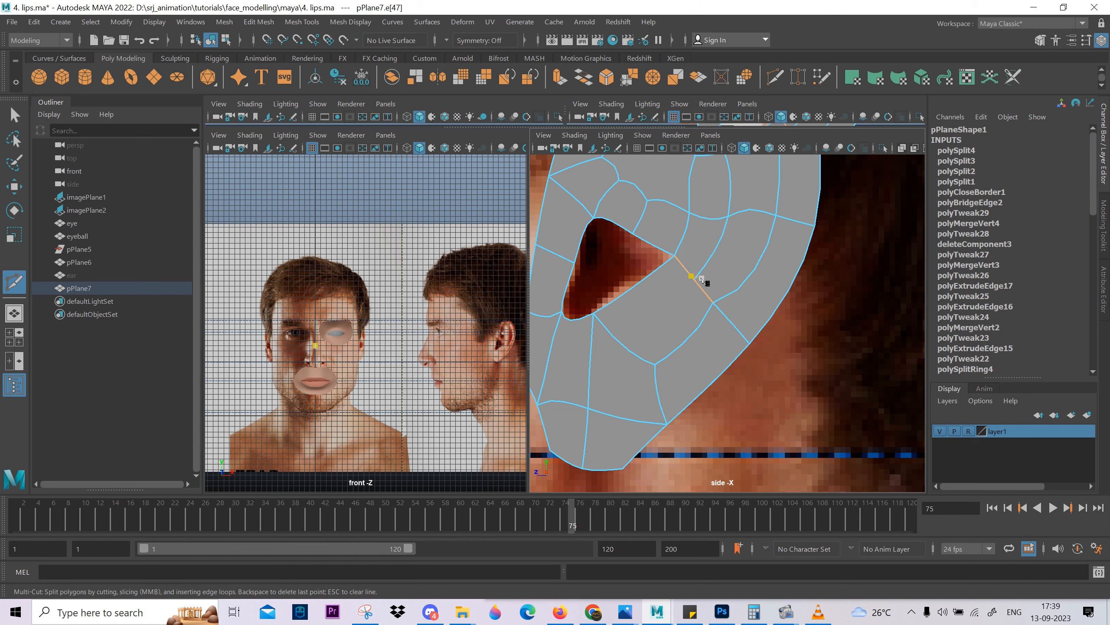
pyautogui.press('1')
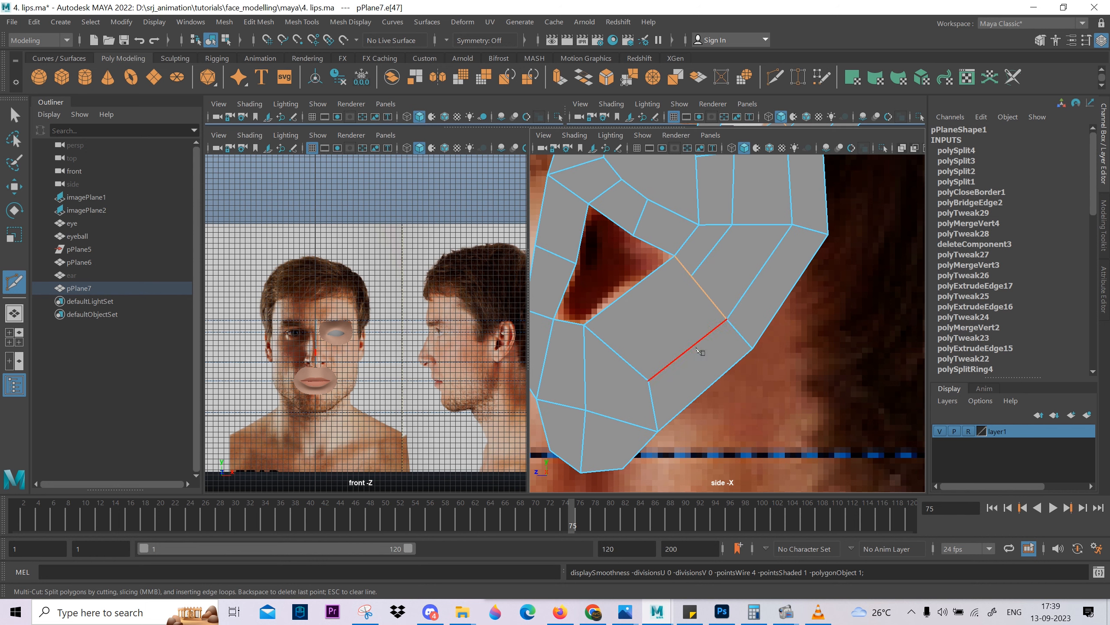
pyautogui.press('w')
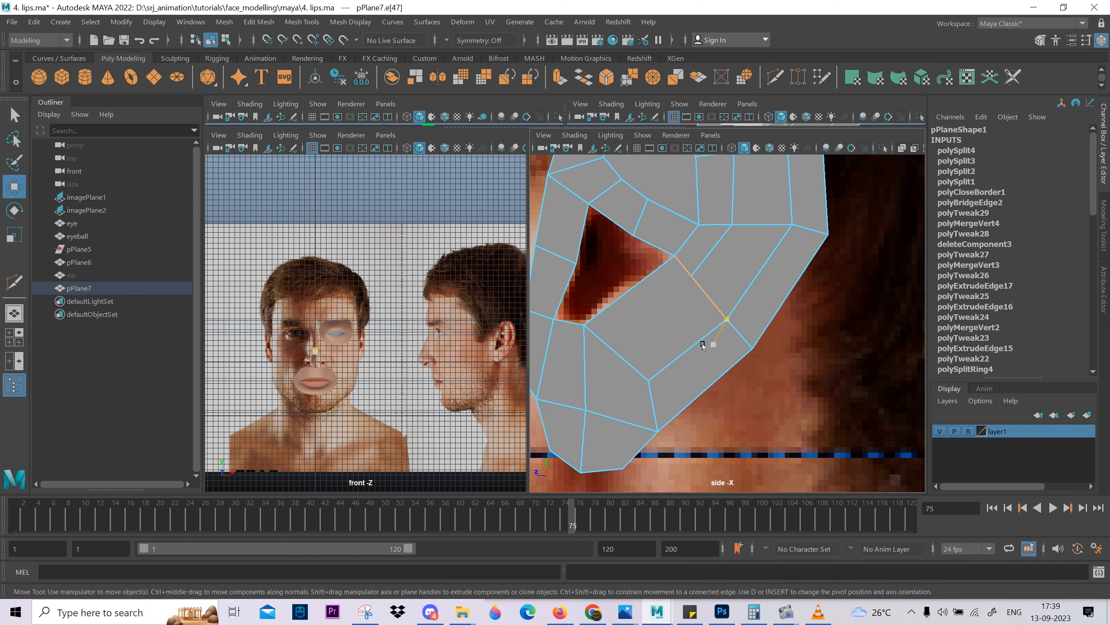
pyautogui.moveTo(703, 259); pyautogui.dragTo(694, 221, button='right')
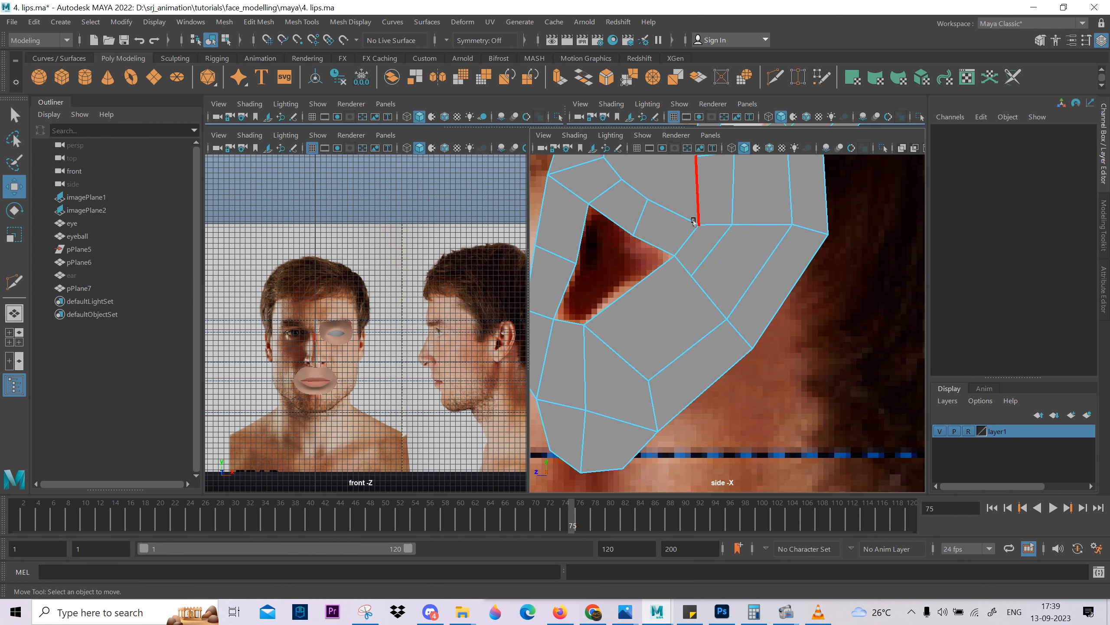
pyautogui.click(701, 261)
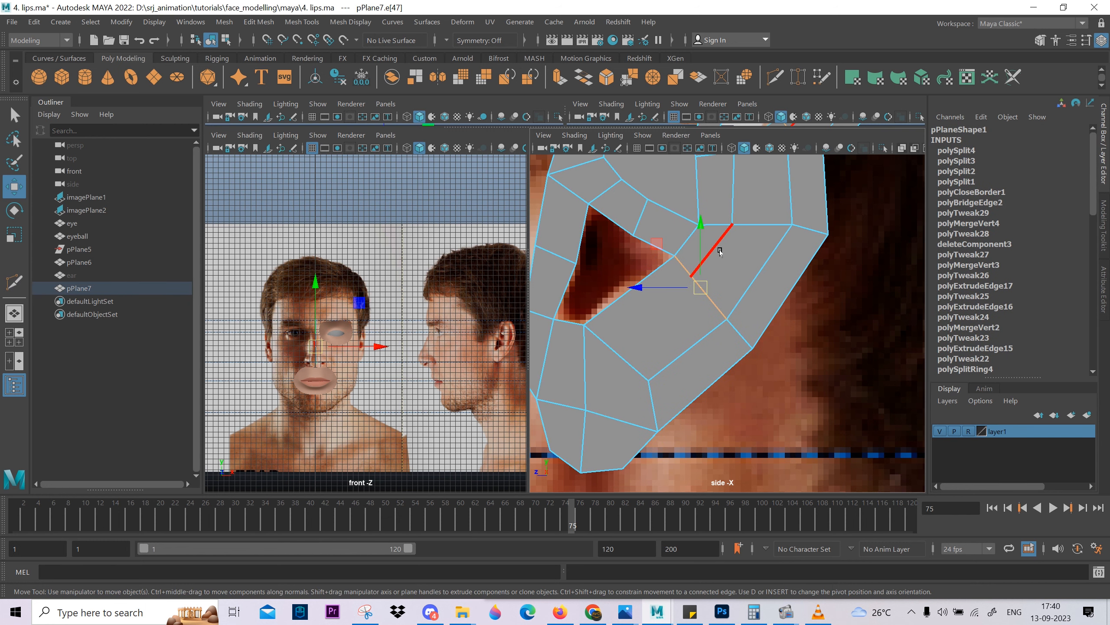
pyautogui.click(720, 296)
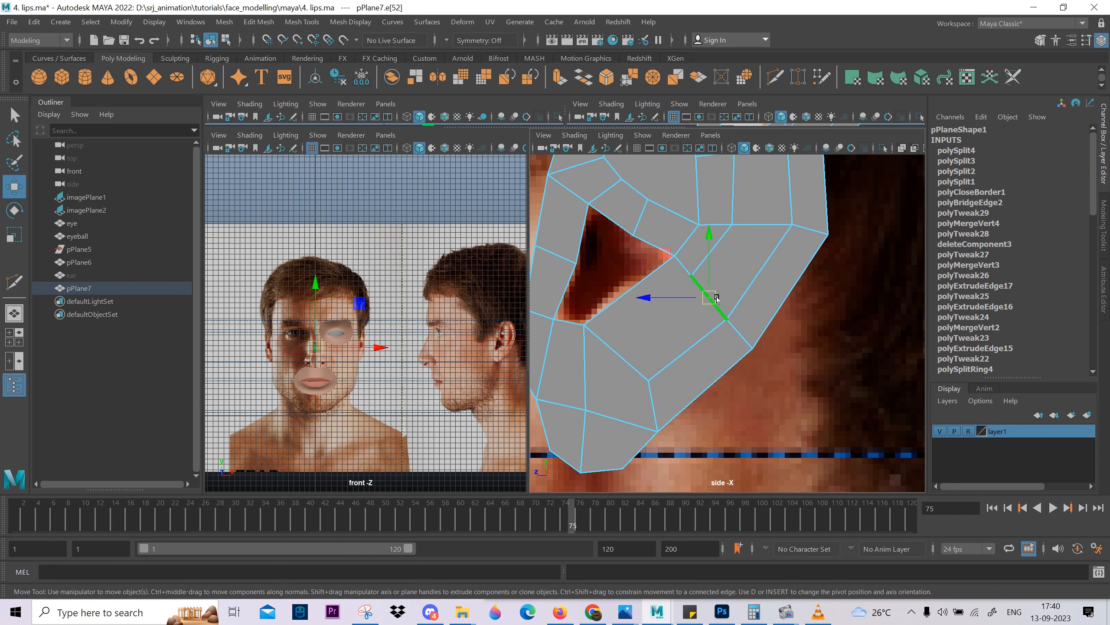
pyautogui.moveTo(710, 280); pyautogui.dragTo(686, 307)
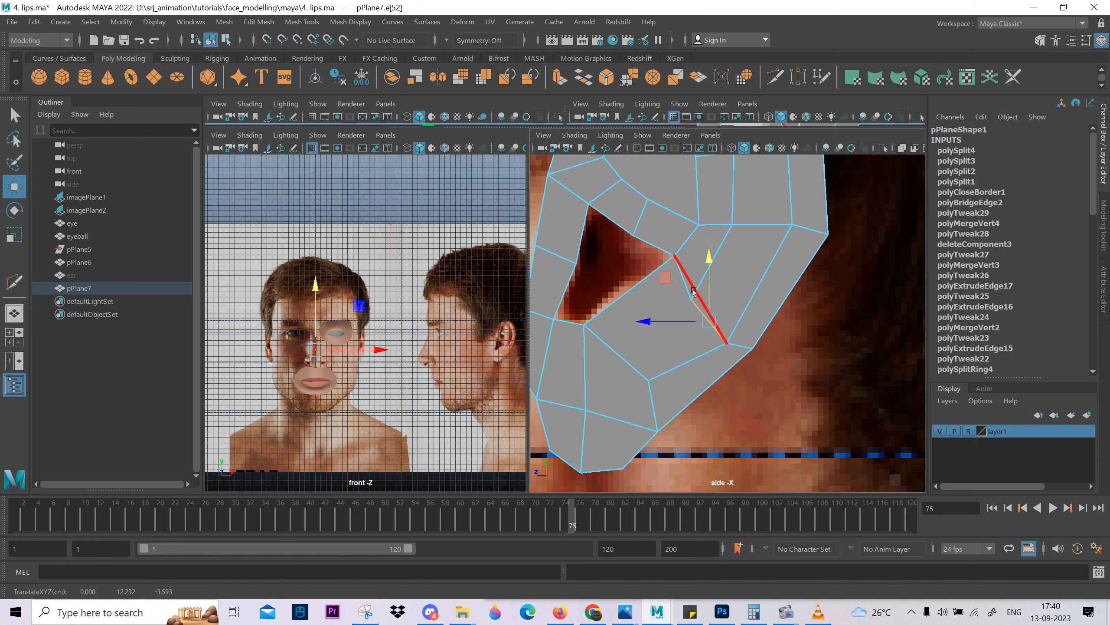
pyautogui.click(693, 291)
pyautogui.keyDown('shift'); pyautogui.moveTo(746, 224); pyautogui.dragTo(615, 366, button='right'); pyautogui.keyUp('shift')
pyautogui.keyDown('shift'); pyautogui.moveTo(720, 275); pyautogui.dragTo(562, 404, button='right'); pyautogui.keyUp('shift')
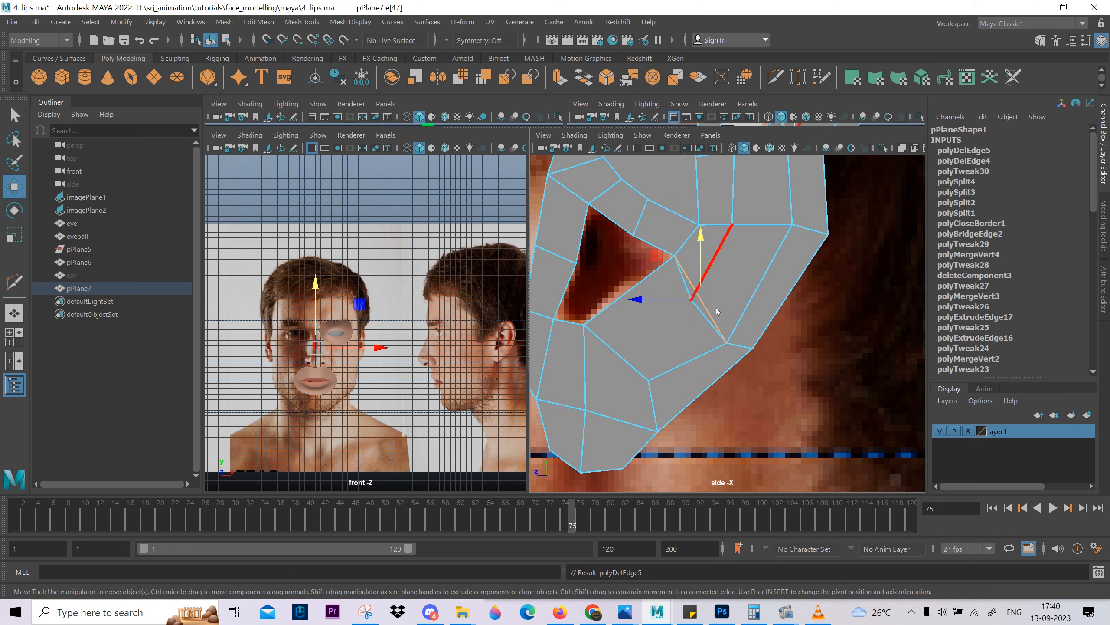
pyautogui.moveTo(717, 311); pyautogui.dragTo(658, 305, button='right')
pyautogui.click(690, 299)
pyautogui.moveTo(690, 300); pyautogui.dragTo(712, 275)
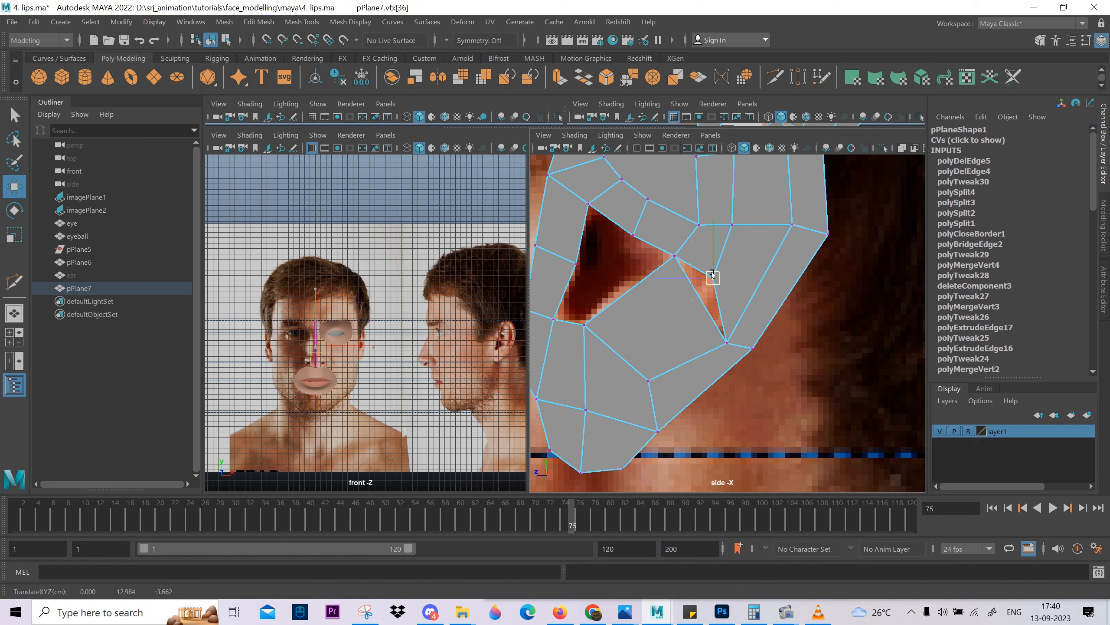
pyautogui.hotkey('ctrl', 'z')
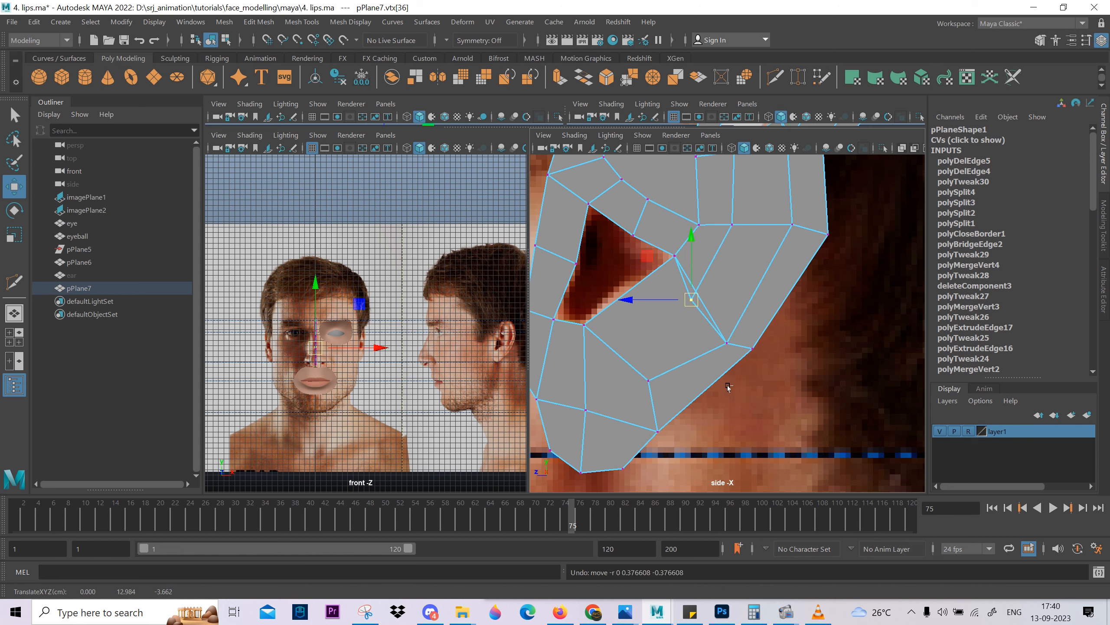
pyautogui.hotkey('ctrl', 'z')
pyautogui.hotkey('ctrl', 'z')
pyautogui.hotkey('ctrl', 'z')
pyautogui.hotkey('ctrl', 'z')
pyautogui.hotkey('ctrl', 'z')
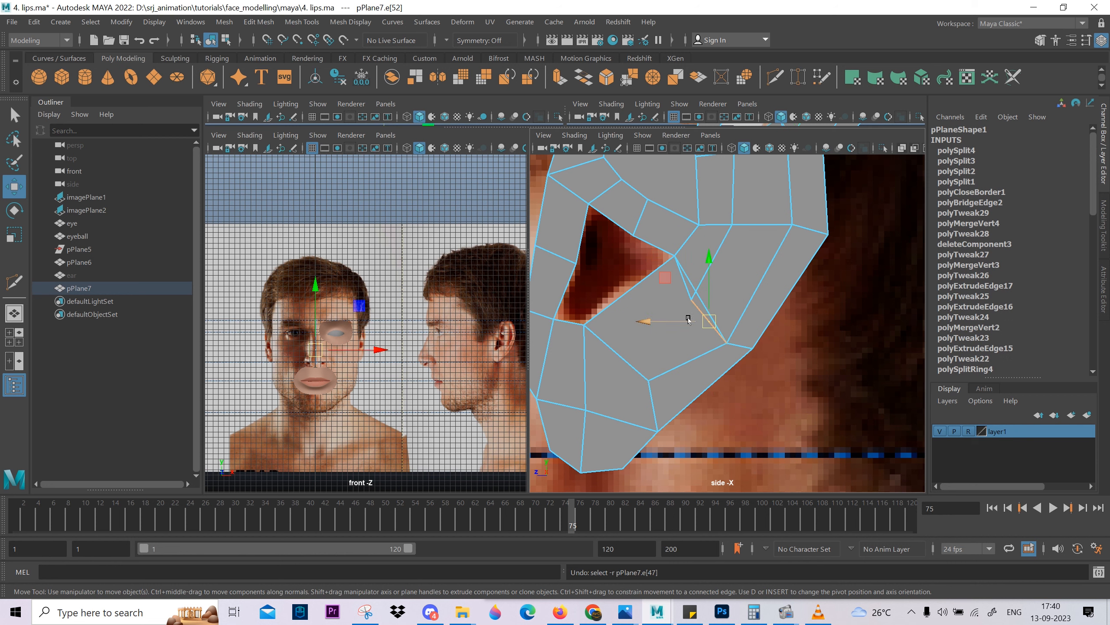
pyautogui.hotkey('ctrl', 'z')
# Delete the face between the ear canal and lobe, and bridge its lower front edge to the short edge behind the canal.
pyautogui.moveTo(674, 326); pyautogui.dragTo(662, 352, button='right')
pyautogui.click(660, 337)
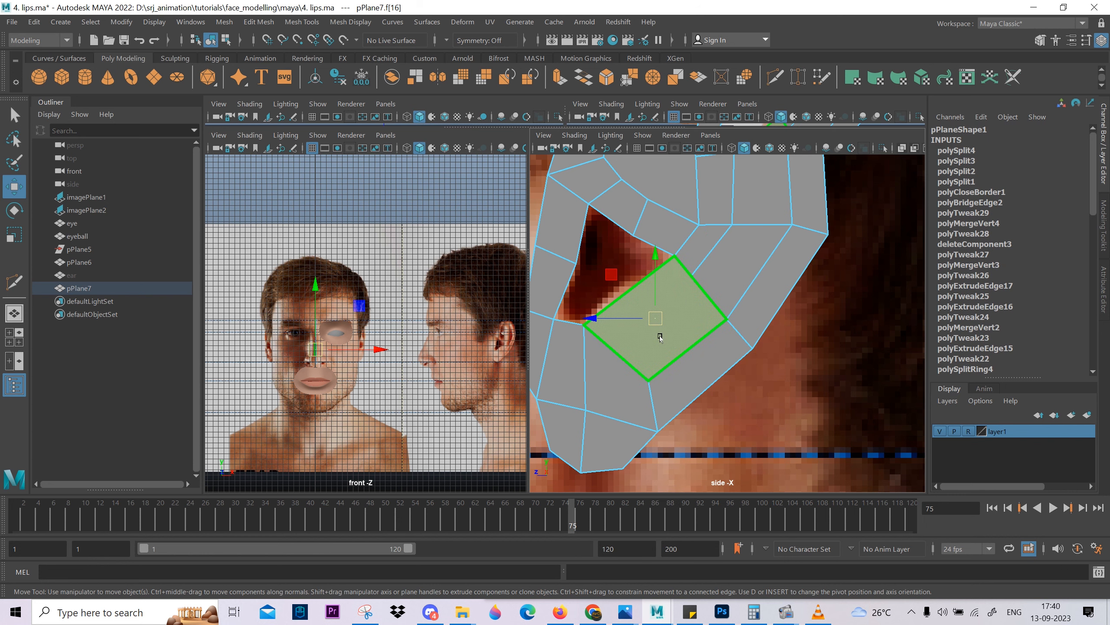
pyautogui.press('Delete')
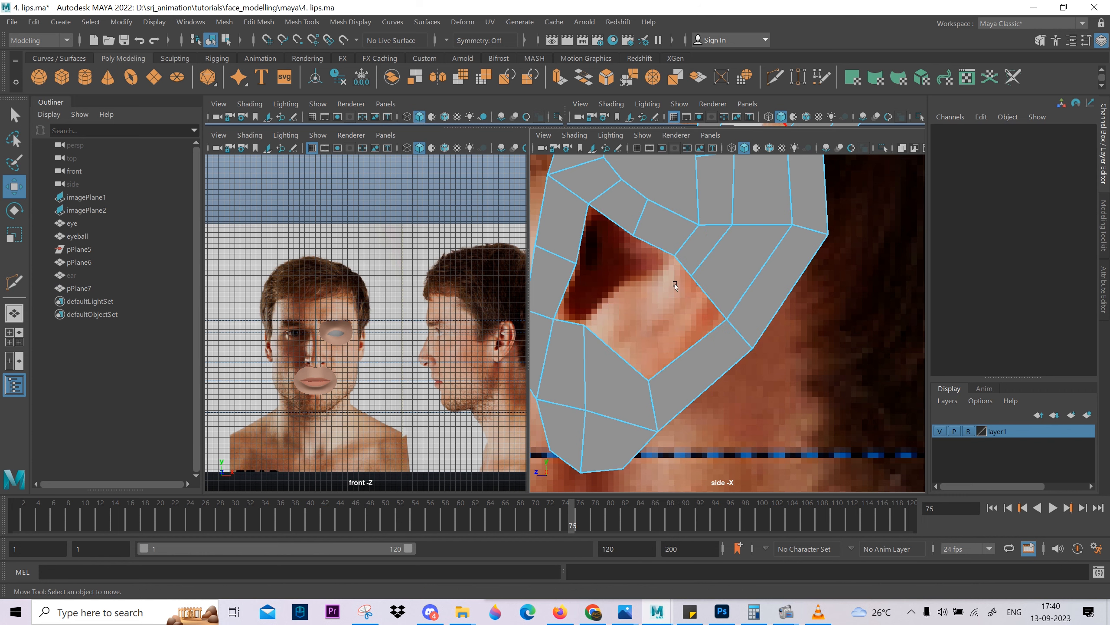
pyautogui.click(632, 365)
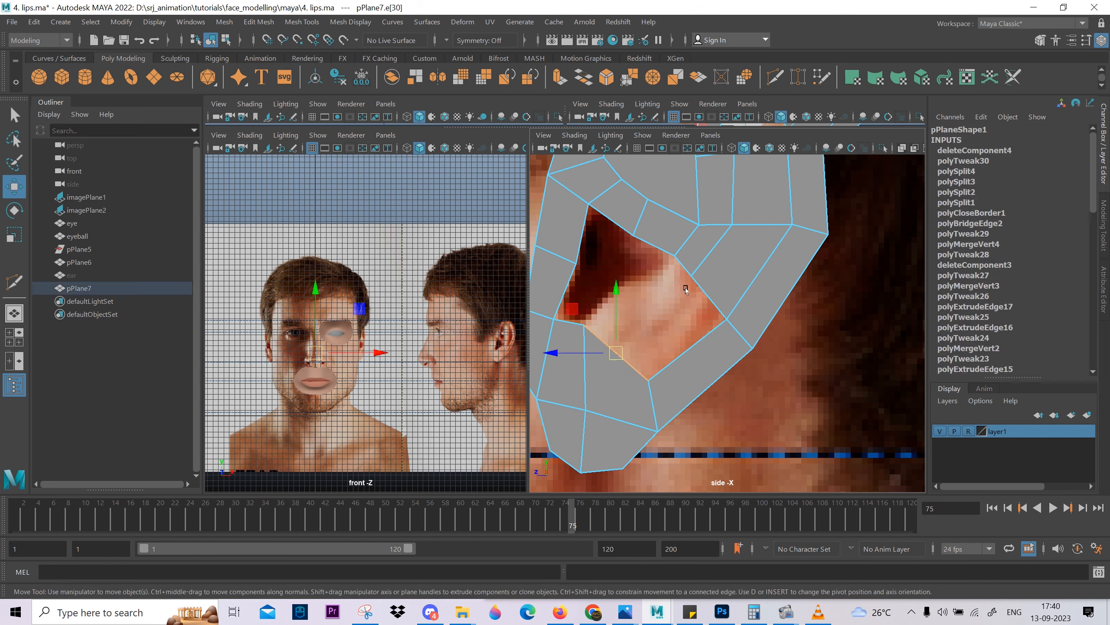
pyautogui.keyDown('shift'); pyautogui.click(683, 261); pyautogui.keyUp('shift')
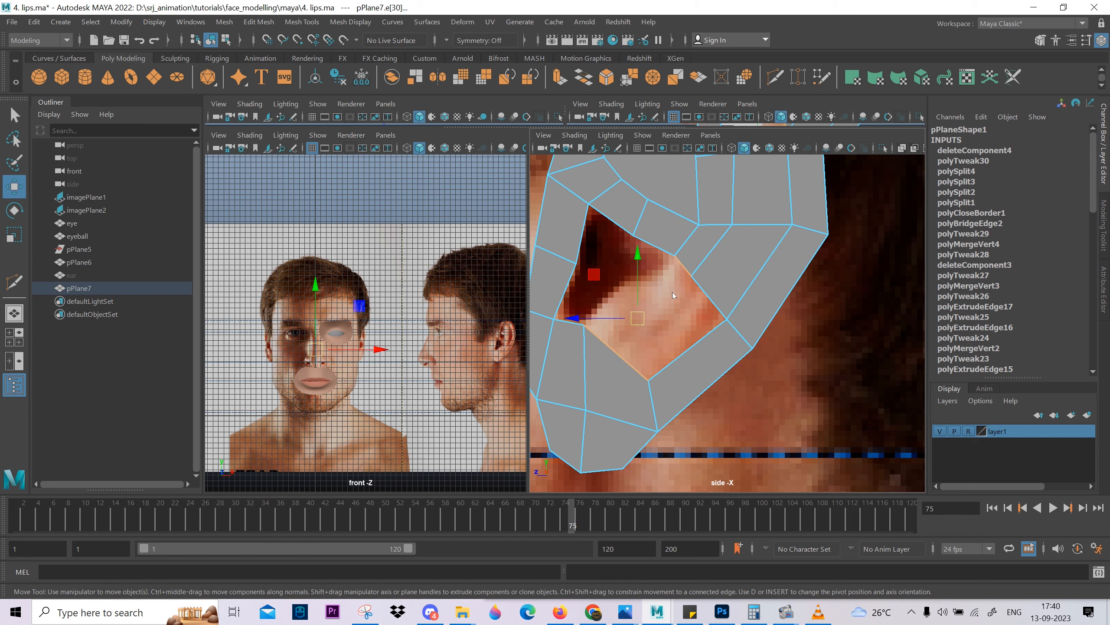
pyautogui.keyDown('shift'); pyautogui.moveTo(673, 293); pyautogui.dragTo(669, 448, button='right'); pyautogui.keyUp('shift')
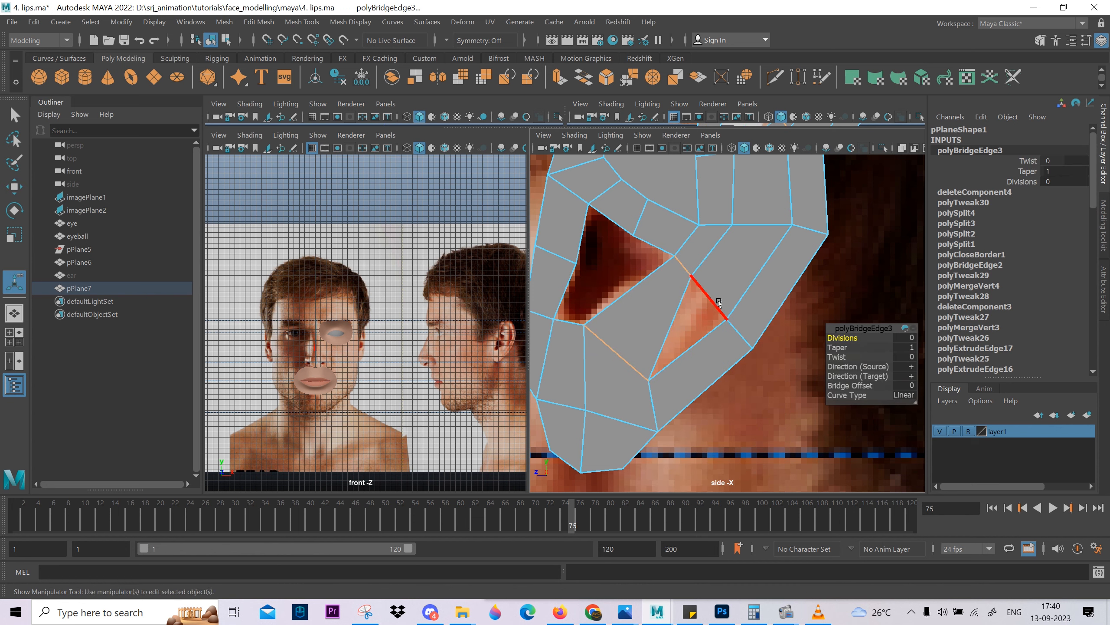
# Fill the triangular hole beside the new bridge face and preview the mesh smoothed.
pyautogui.click(716, 287)
pyautogui.doubleClick(710, 290)
pyautogui.keyDown('shift'); pyautogui.rightClick(707, 278); pyautogui.keyUp('shift')
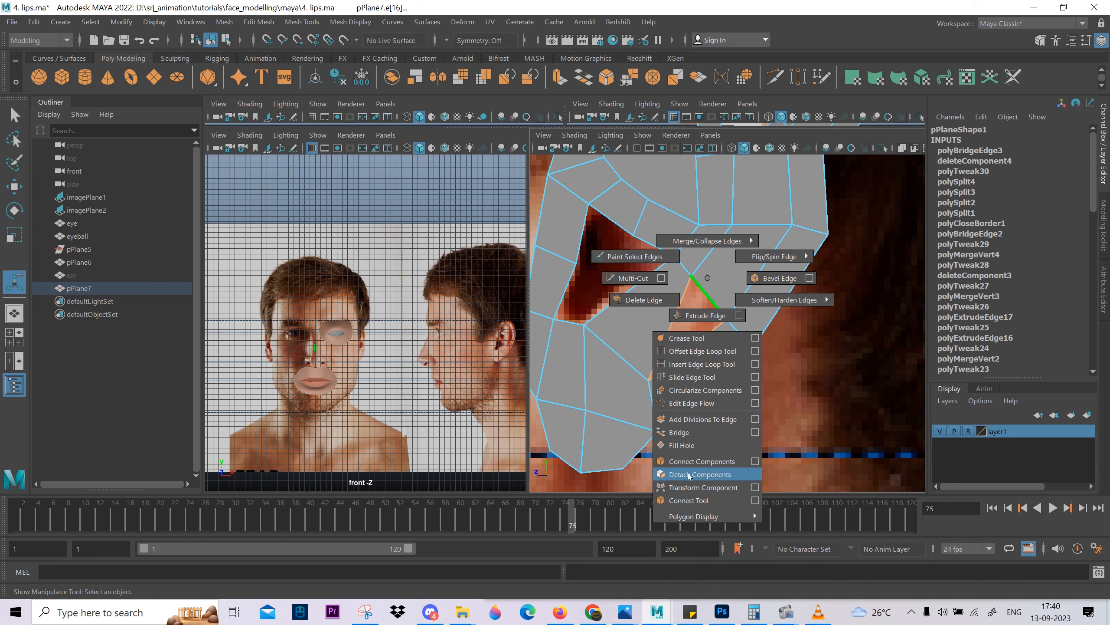
pyautogui.click(682, 445)
pyautogui.press('3')
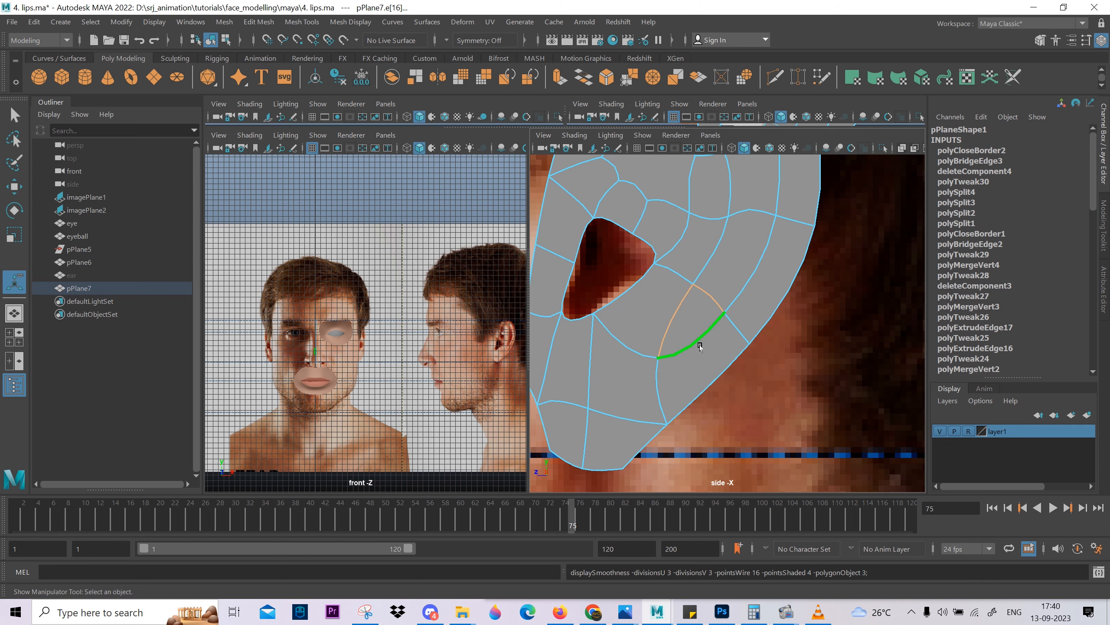
# Display the ear as an unsmoothed wireframe and move the vertex just behind the ear canal's back corner slightly backward and down.
pyautogui.press('1')
pyautogui.press('q')
pyautogui.moveTo(701, 343); pyautogui.dragTo(725, 240, button='right')
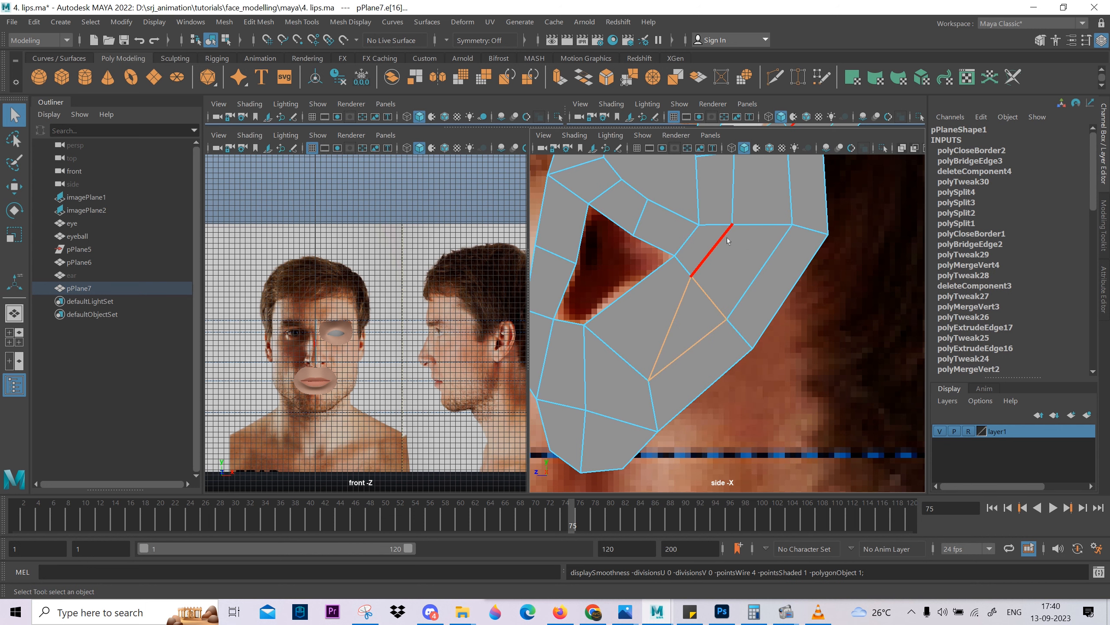
pyautogui.press('4')
pyautogui.scroll(2, 694, 366)
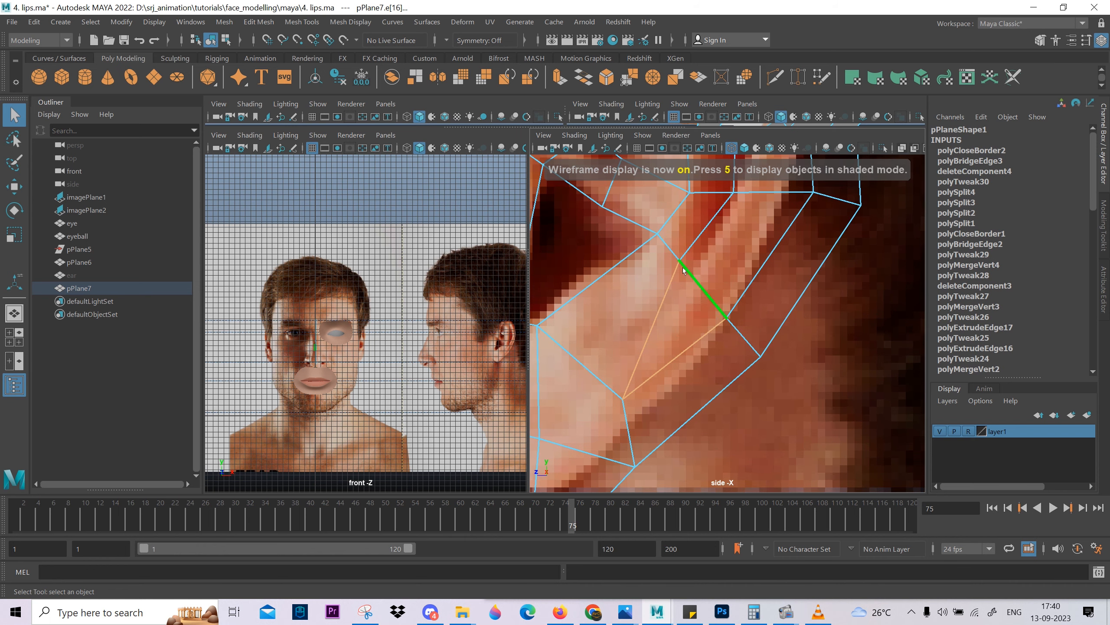
pyautogui.press('F9')
pyautogui.click(680, 262)
pyautogui.press('w')
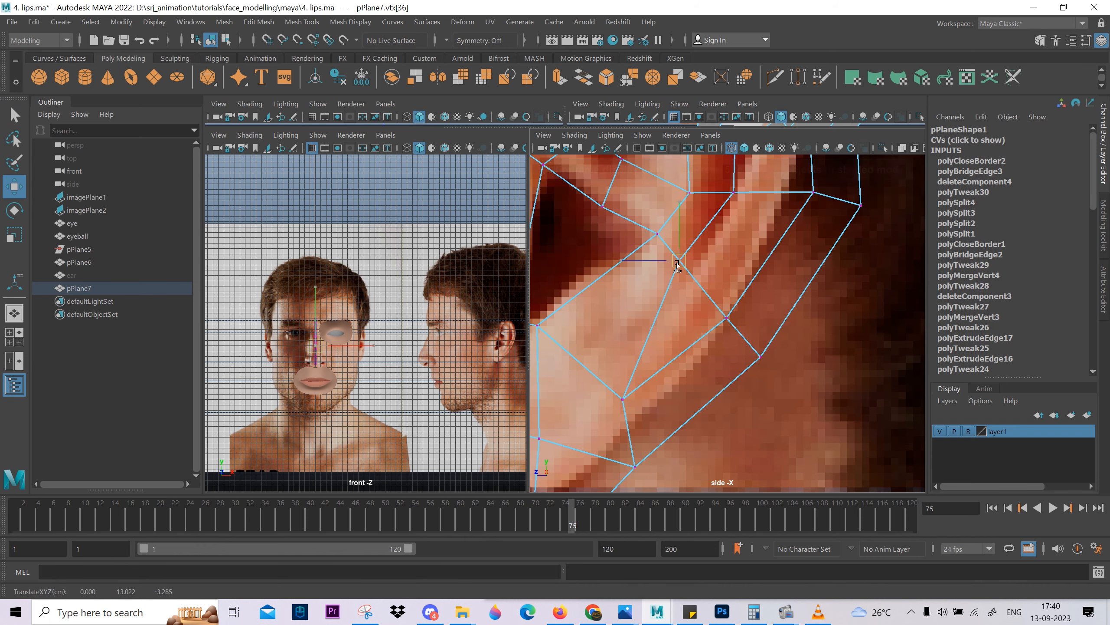
pyautogui.moveTo(680, 263); pyautogui.dragTo(683, 265)
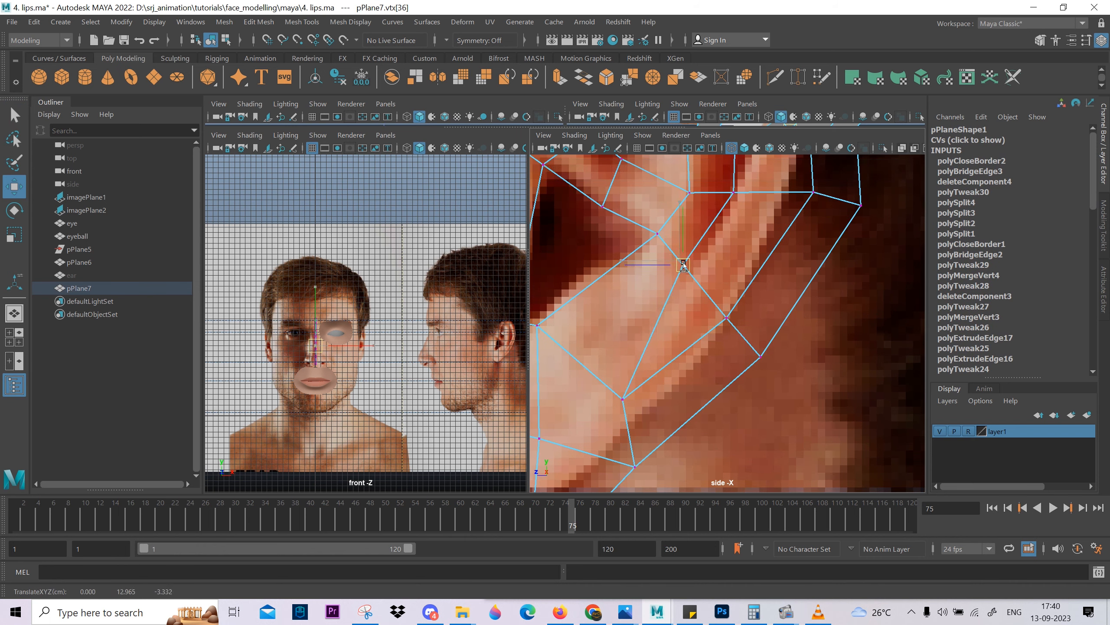
# Delete the diagonal edge running from the adjusted vertex behind the ear canal down to the lobe vertex.
pyautogui.scroll(-6, 685, 262)
pyautogui.scroll(3, 691, 258)
pyautogui.scroll(-3, 701, 280)
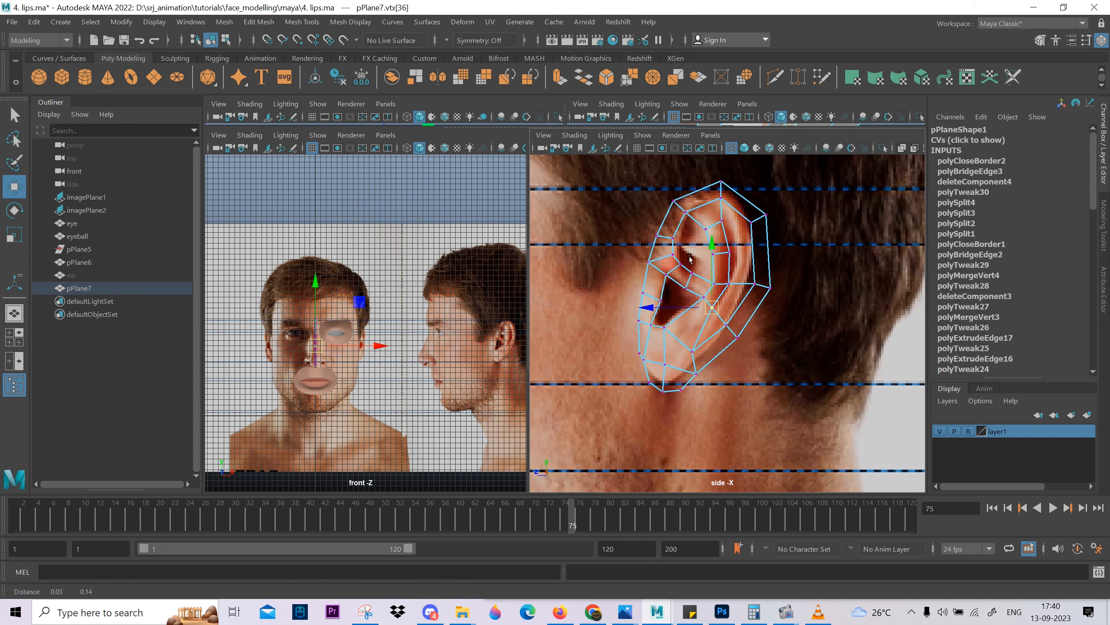
pyautogui.scroll(3, 702, 280)
pyautogui.keyDown('alt'); pyautogui.moveTo(702, 280); pyautogui.dragTo(742, 202, button='middle'); pyautogui.keyUp('alt')
pyautogui.scroll(4, 710, 258)
pyautogui.keyDown('alt'); pyautogui.moveTo(708, 259); pyautogui.dragTo(709, 321, button='middle'); pyautogui.keyUp('alt')
pyautogui.moveTo(708, 320); pyautogui.dragTo(702, 265, button='right')
pyautogui.click(740, 231)
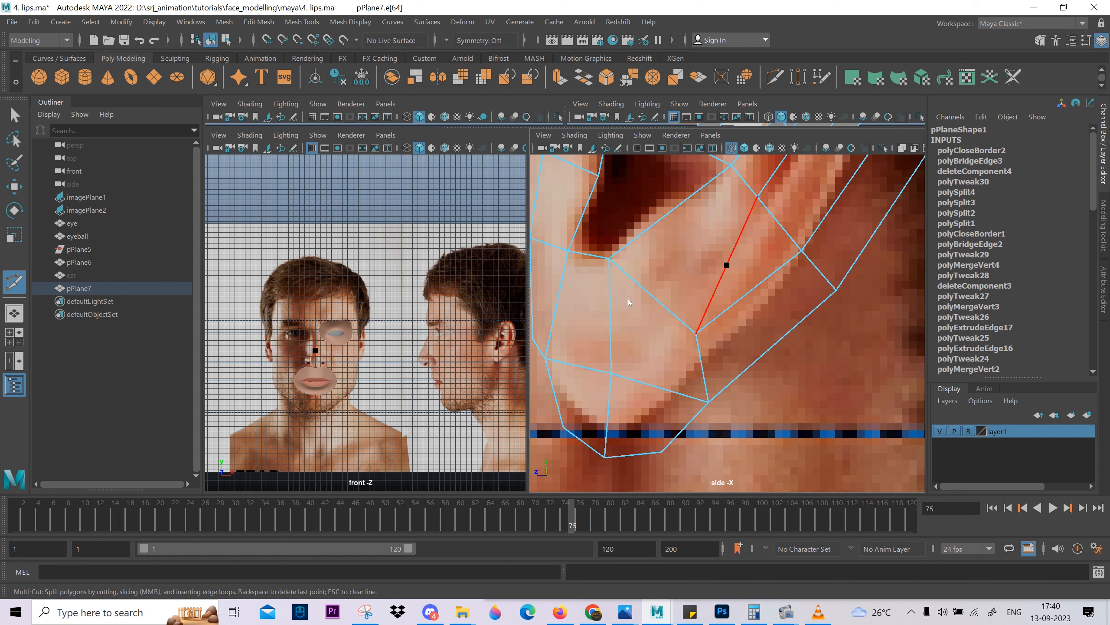
pyautogui.press('Delete')
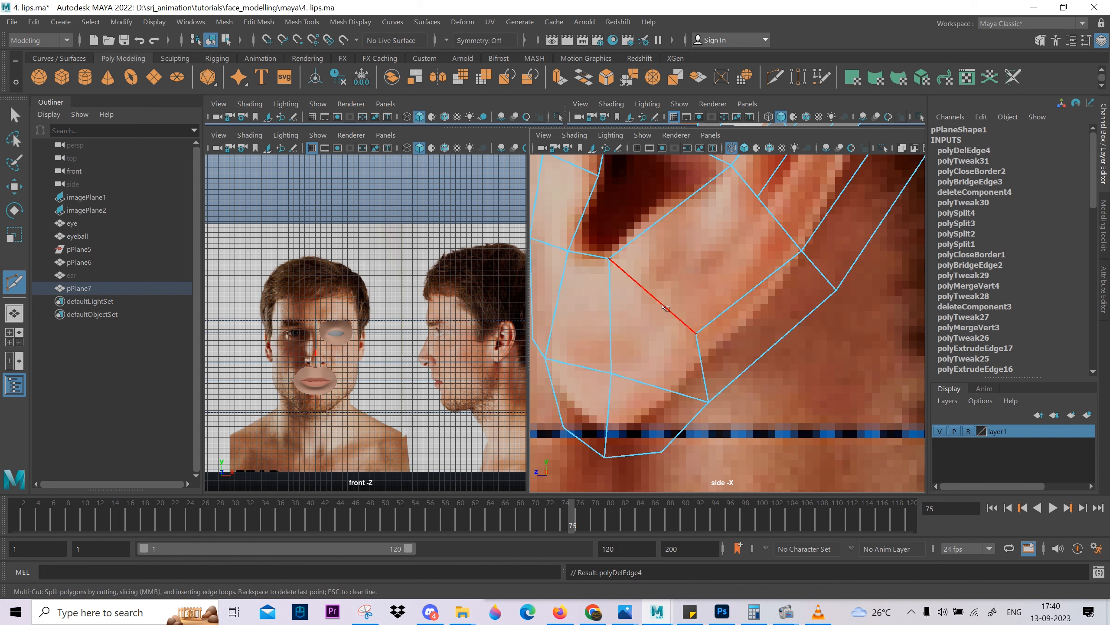
pyautogui.click(610, 258)
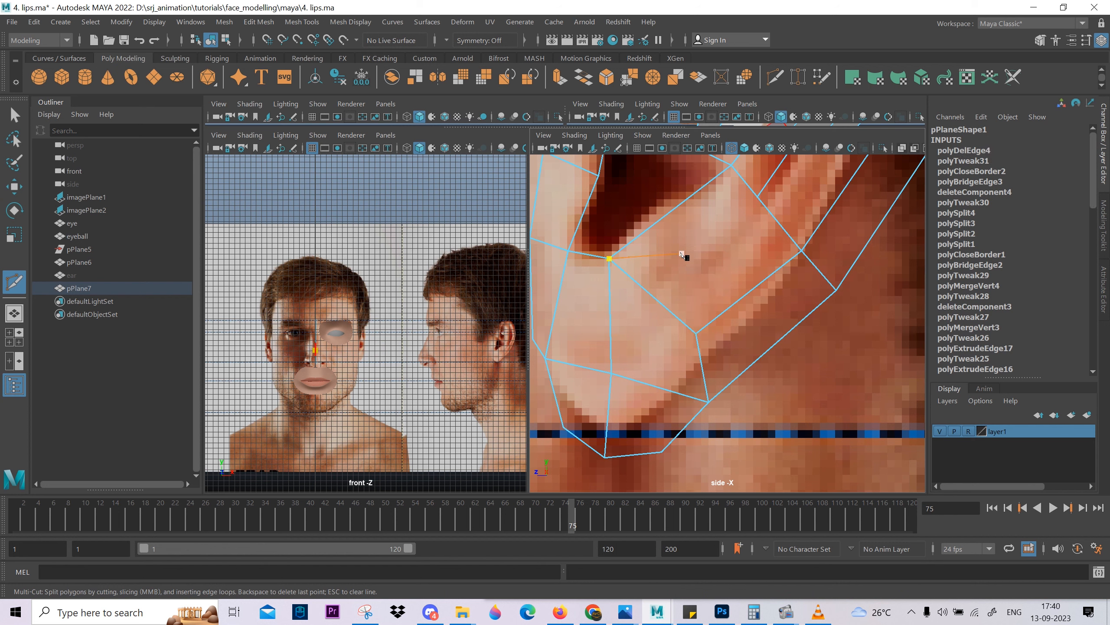
pyautogui.scroll(-5, 721, 283)
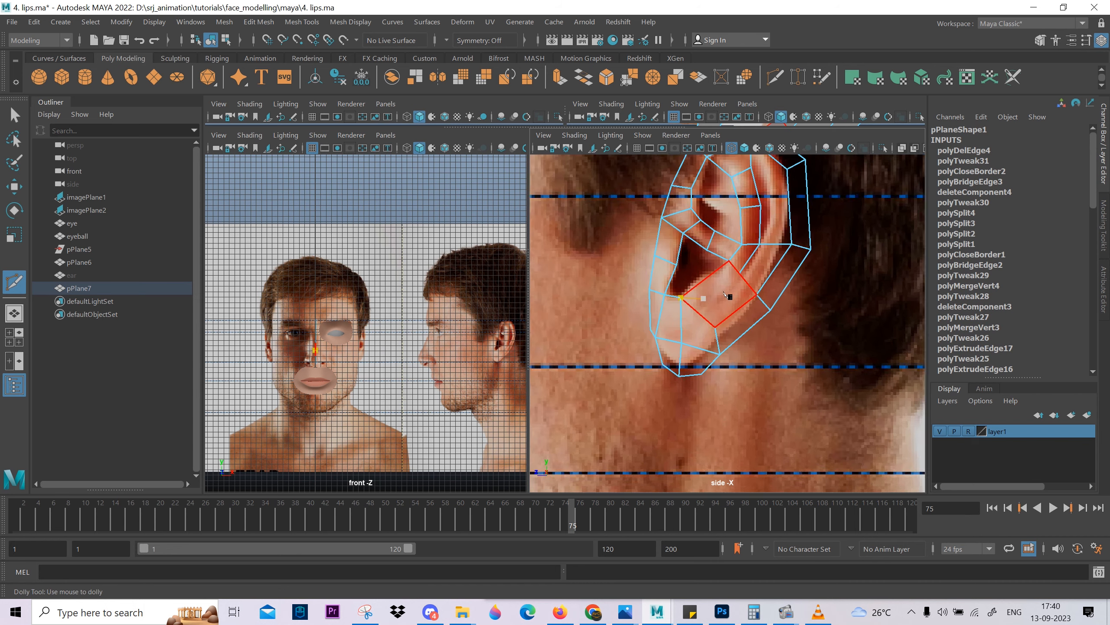
pyautogui.scroll(3, 723, 283)
pyautogui.hotkey('ctrl', 'z')
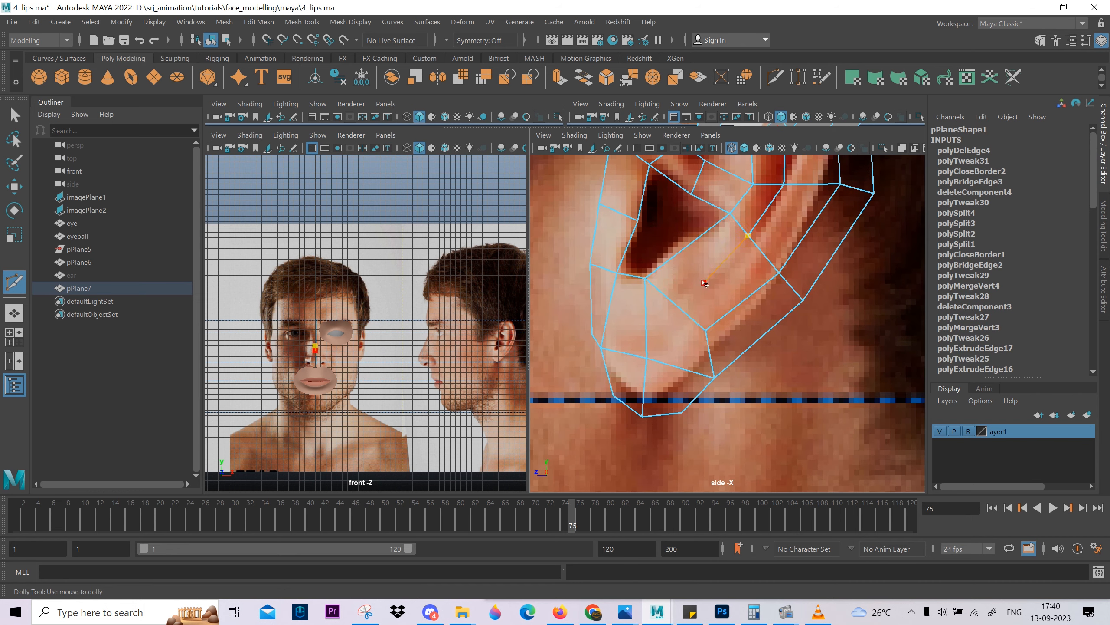
# Multi-Cut the face below the ear canal from the canal edge, the vertex behind it and the lobe vertex, meeting at an interior point.
pyautogui.click(684, 250)
pyautogui.rightClick(704, 280)
pyautogui.click(705, 283)
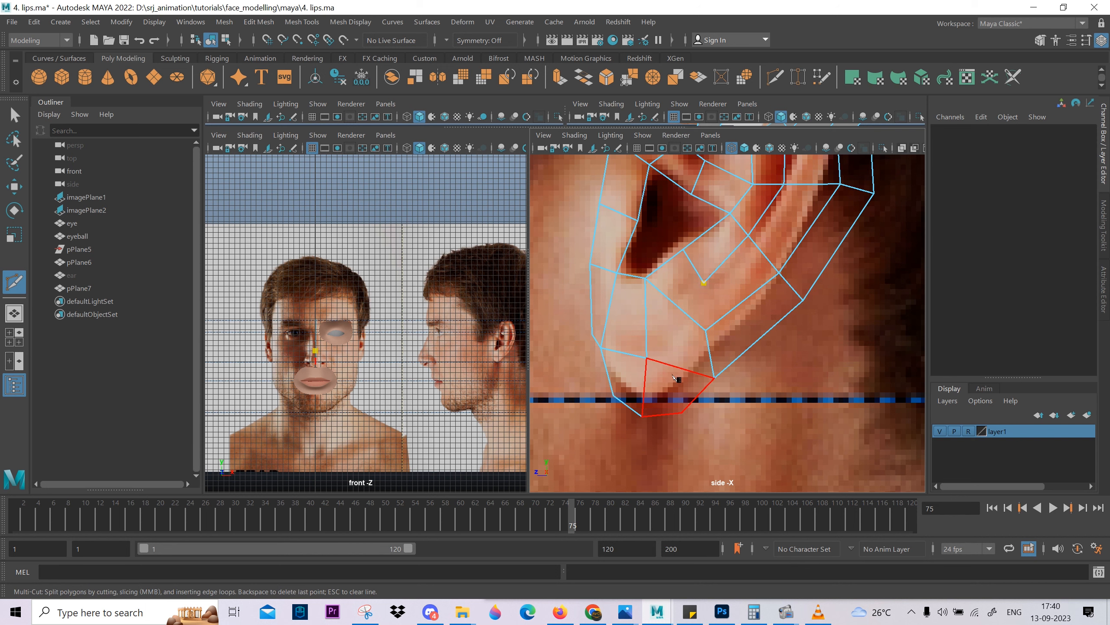
pyautogui.click(706, 330)
pyautogui.press('w')
# Examine how the ear wireframe follows the side reference photo, from the whole outline to the inner fold and back rim.
pyautogui.keyDown('alt'); pyautogui.moveTo(739, 243); pyautogui.dragTo(714, 316, button='middle'); pyautogui.keyUp('alt')
pyautogui.scroll(1, 714, 316)
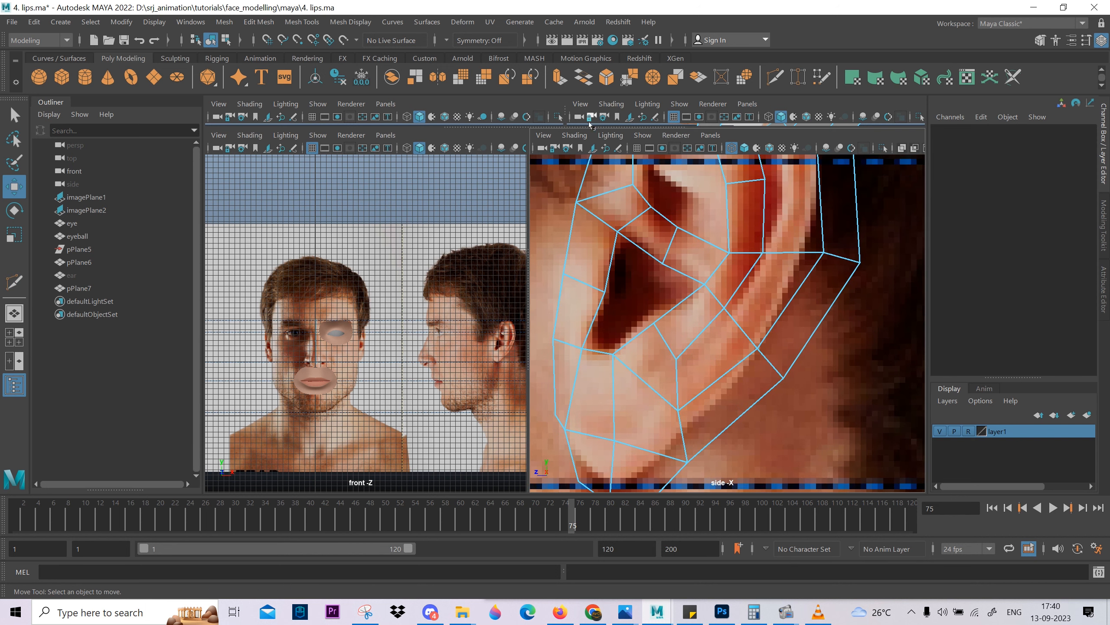
pyautogui.scroll(-5, 758, 383)
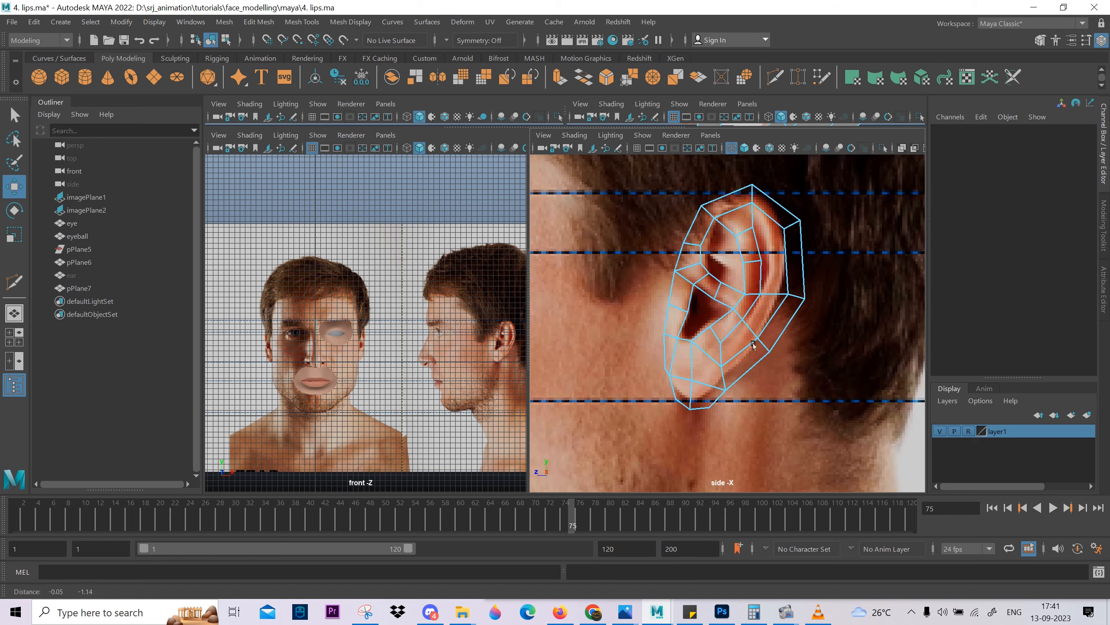
pyautogui.keyDown('alt'); pyautogui.moveTo(721, 367); pyautogui.dragTo(714, 375, button='middle'); pyautogui.keyUp('alt')
pyautogui.scroll(3, 721, 363)
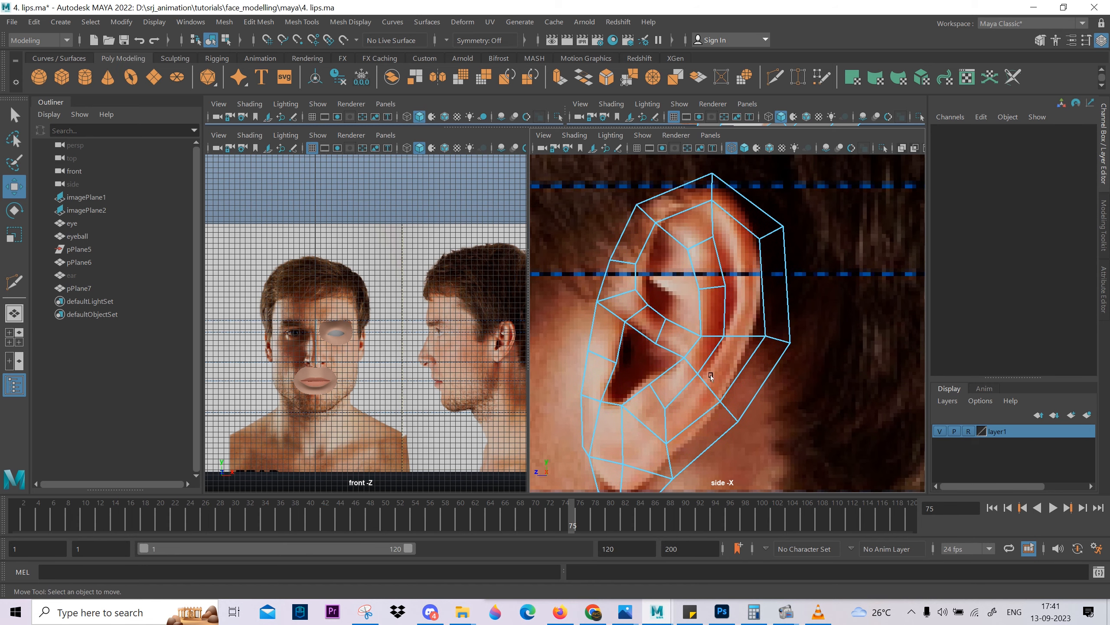
pyautogui.scroll(-2, 711, 376)
pyautogui.keyDown('alt'); pyautogui.moveTo(711, 376); pyautogui.dragTo(707, 307, button='middle'); pyautogui.keyUp('alt')
pyautogui.scroll(2, 726, 285)
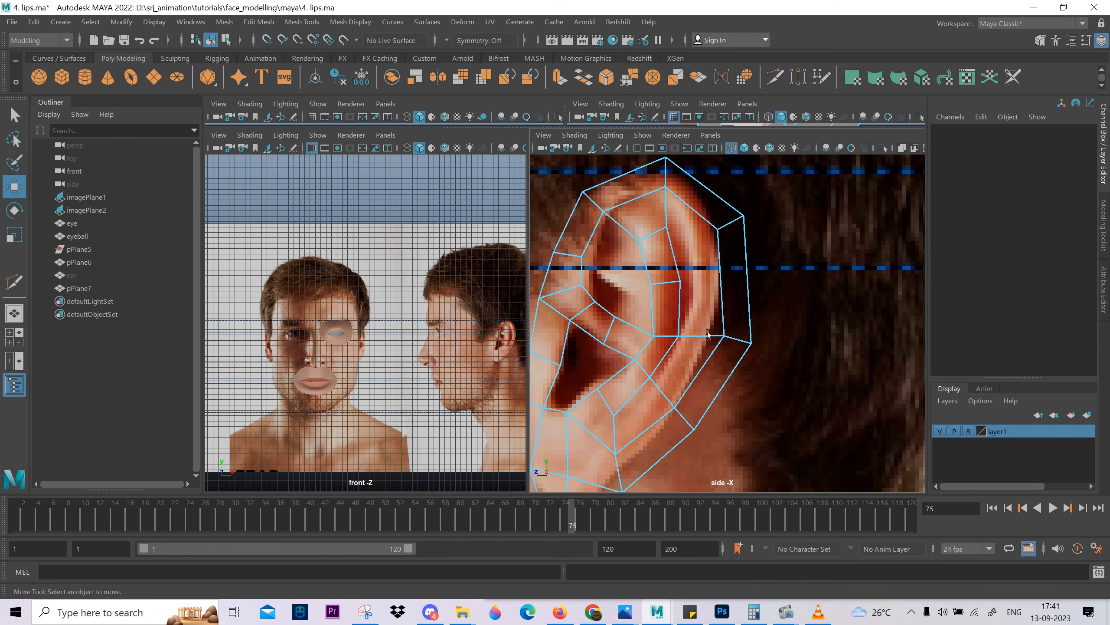
pyautogui.scroll(2, 700, 313)
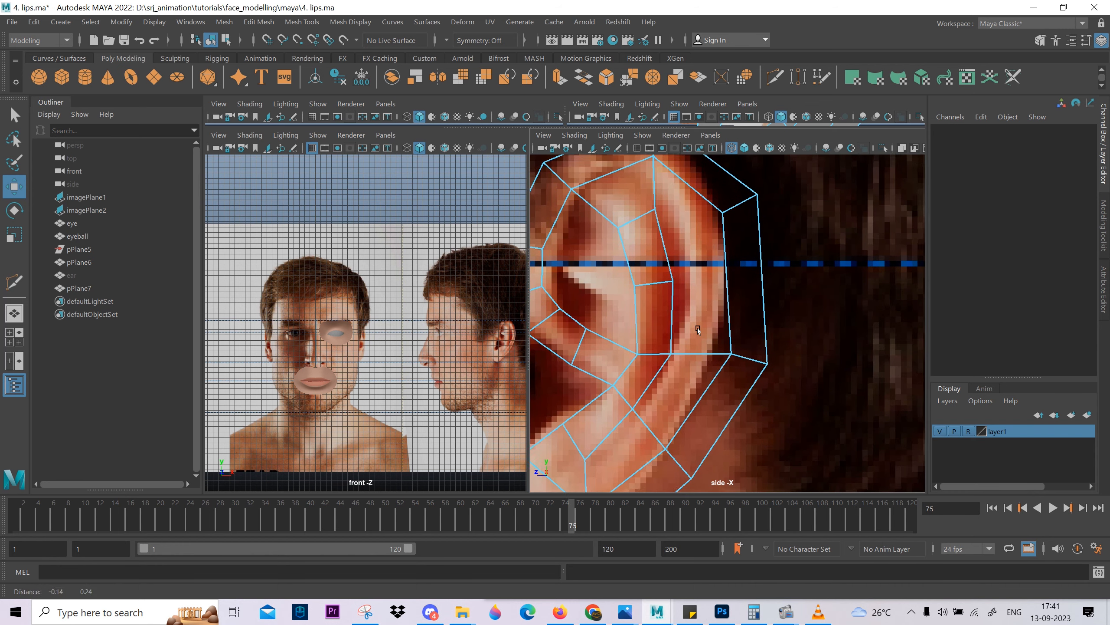
# Multi-Cut a new edge from the inner fold's back vertex up to the inner vertex of the upper back rim.
pyautogui.click(662, 258)
pyautogui.keyDown('shift'); pyautogui.moveTo(661, 258); pyautogui.dragTo(590, 239, button='right'); pyautogui.keyUp('shift')
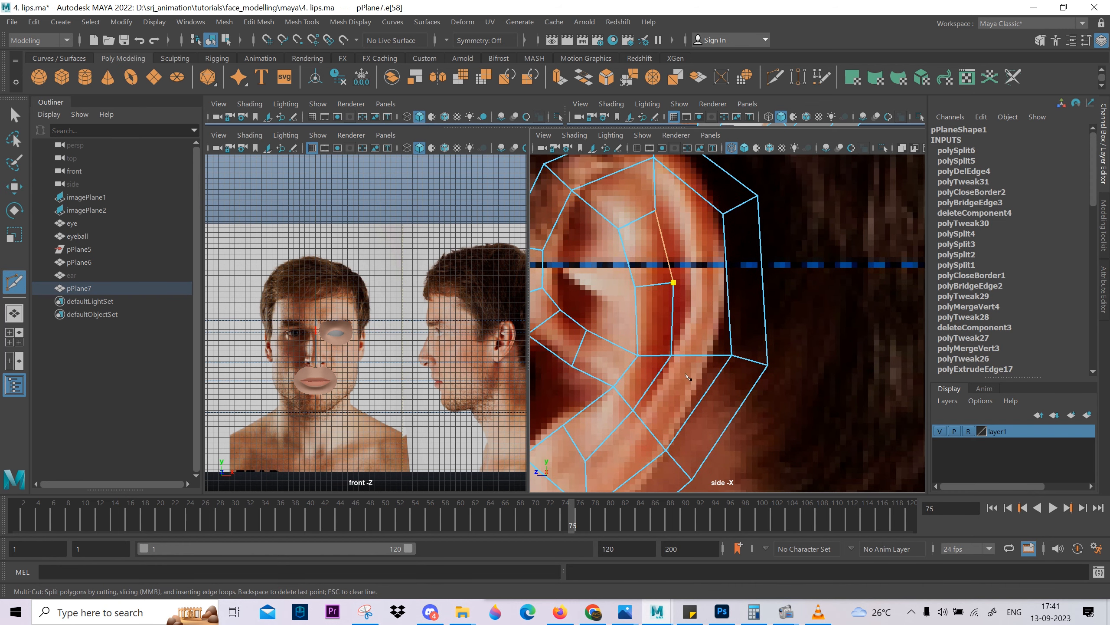
pyautogui.click(723, 213)
pyautogui.rightClick(723, 226)
pyautogui.scroll(-4, 739, 321)
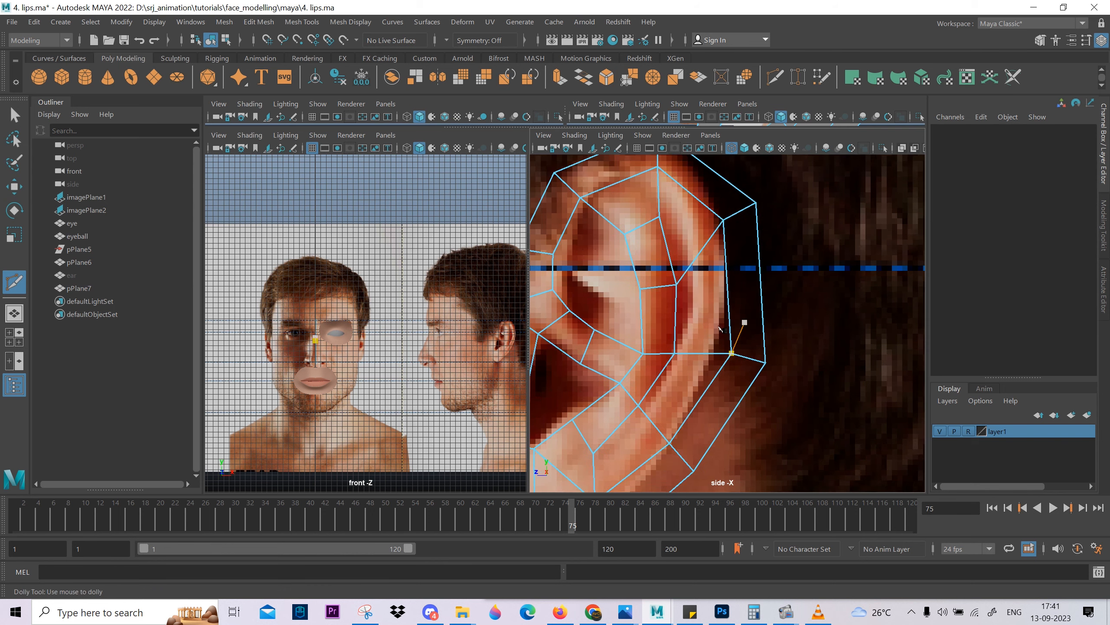
# Move the short edge crossing the upper back rim slightly backward and down to fit the ear outline.
pyautogui.scroll(2, 741, 323)
pyautogui.keyDown('alt'); pyautogui.moveTo(741, 323); pyautogui.dragTo(781, 264, button='middle'); pyautogui.keyUp('alt')
pyautogui.press('w')
pyautogui.click(771, 186)
pyautogui.keyDown('alt'); pyautogui.moveTo(772, 186); pyautogui.dragTo(748, 279, button='middle'); pyautogui.keyUp('alt')
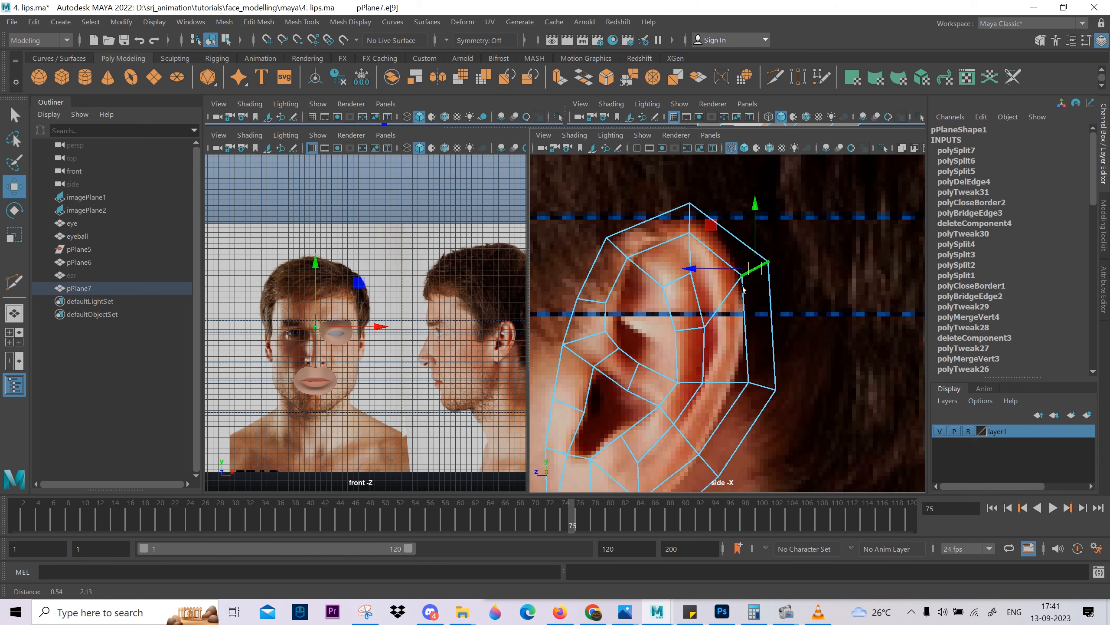
pyautogui.moveTo(751, 265); pyautogui.dragTo(763, 273)
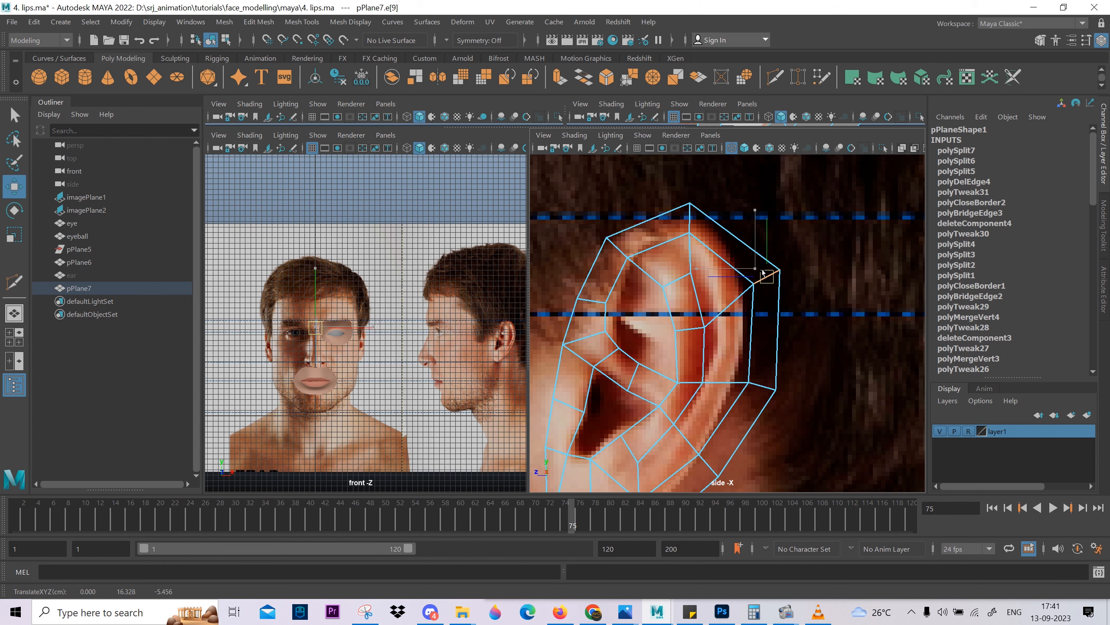
pyautogui.click(698, 230)
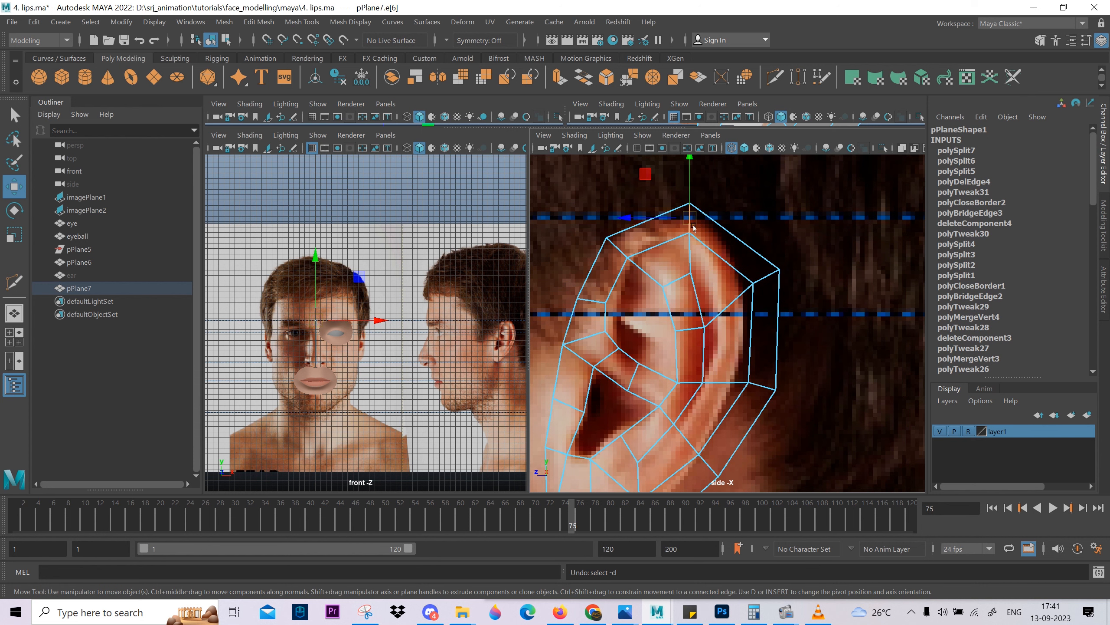
pyautogui.moveTo(689, 220); pyautogui.dragTo(689, 223)
# Delete the short edge crossing the front rim above the ear canal, together with its vertices.
pyautogui.keyDown('alt'); pyautogui.moveTo(674, 272); pyautogui.dragTo(709, 312, button='middle'); pyautogui.keyUp('alt')
pyautogui.scroll(2, 721, 175)
pyautogui.click(658, 299)
pyautogui.hotkey('ctrl', 'Delete')
pyautogui.scroll(-5, 632, 320)
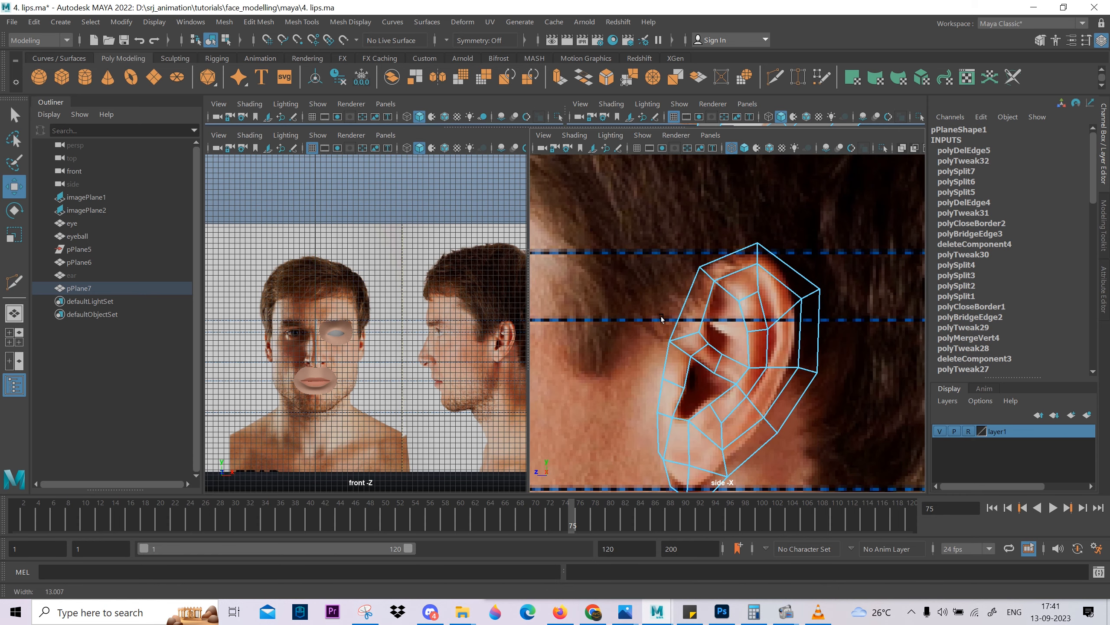
# Shift the upper front rim's cross edge forward and down, tilt it, and adjust the cross edge at the ear's top.
pyautogui.scroll(5, 632, 320)
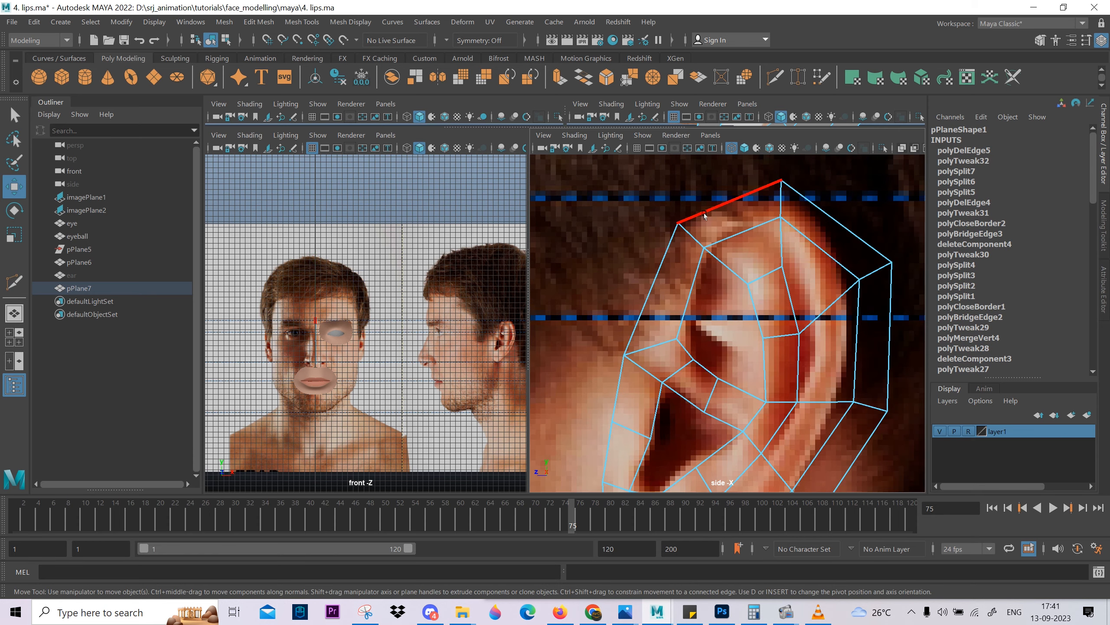
pyautogui.click(691, 248)
pyautogui.moveTo(691, 248)
pyautogui.mouseDown()
pyautogui.moveTo(669, 242)
pyautogui.moveTo(676, 249)
pyautogui.mouseUp()
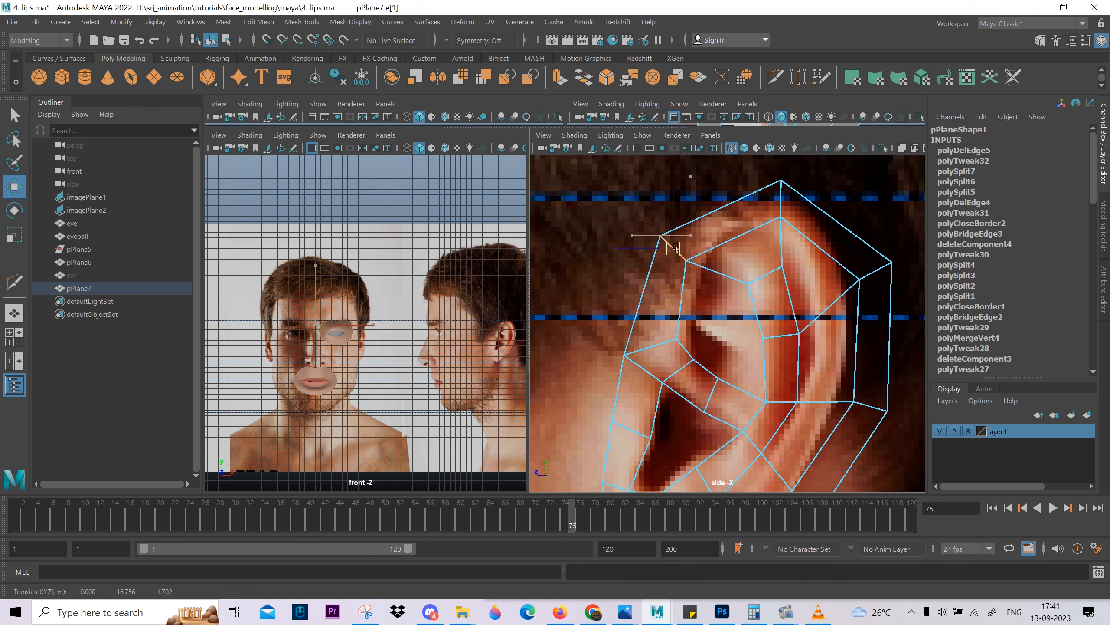
pyautogui.press('e')
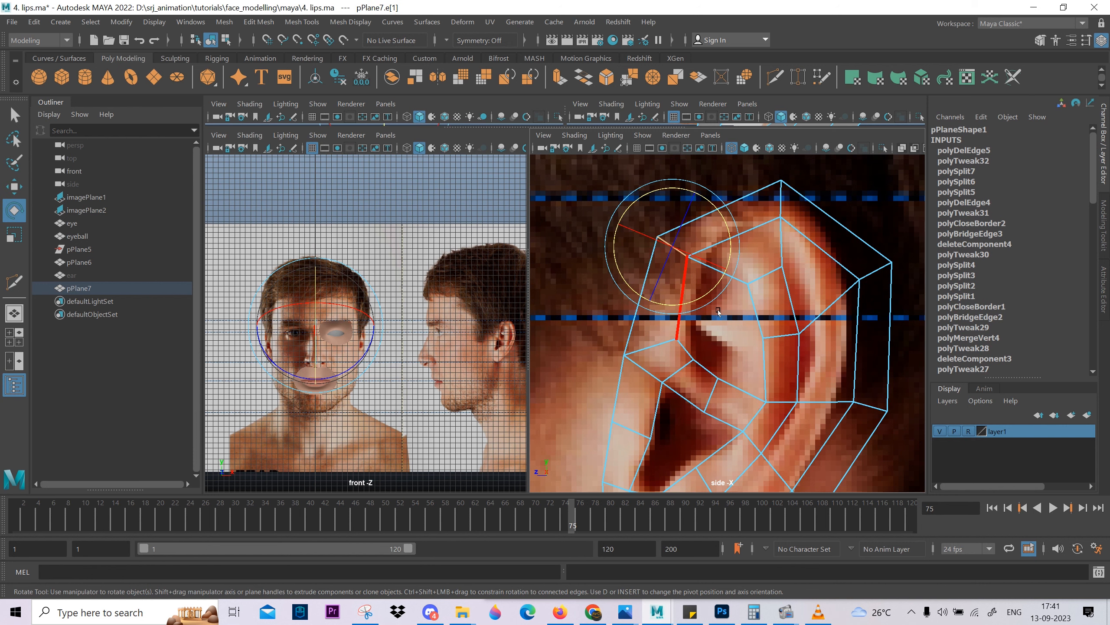
pyautogui.press('w')
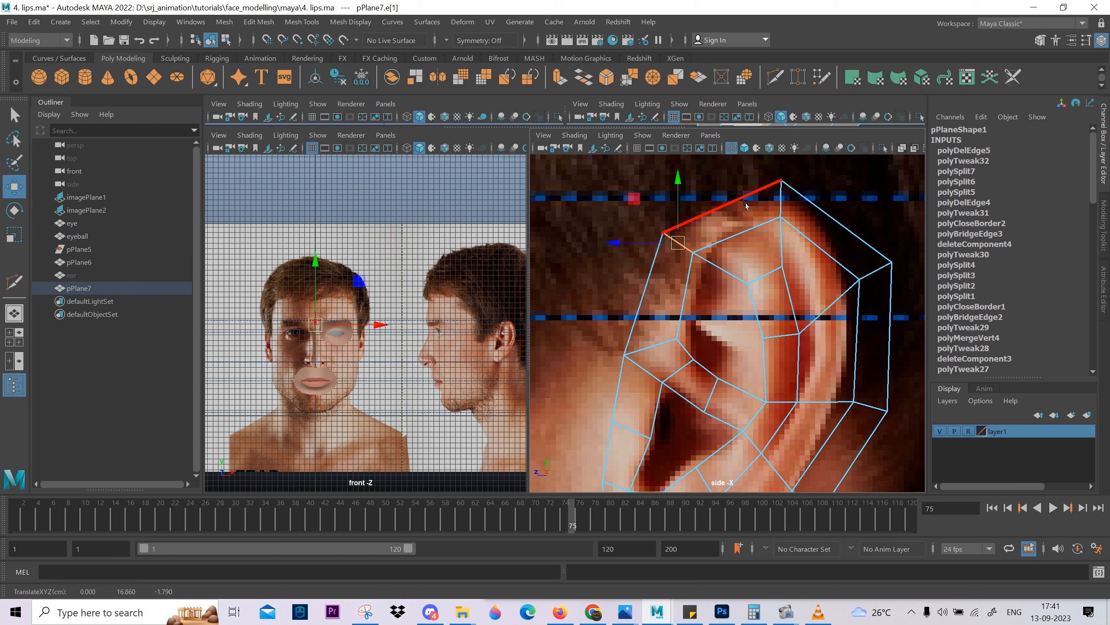
pyautogui.click(768, 208)
pyautogui.scroll(-5, 768, 256)
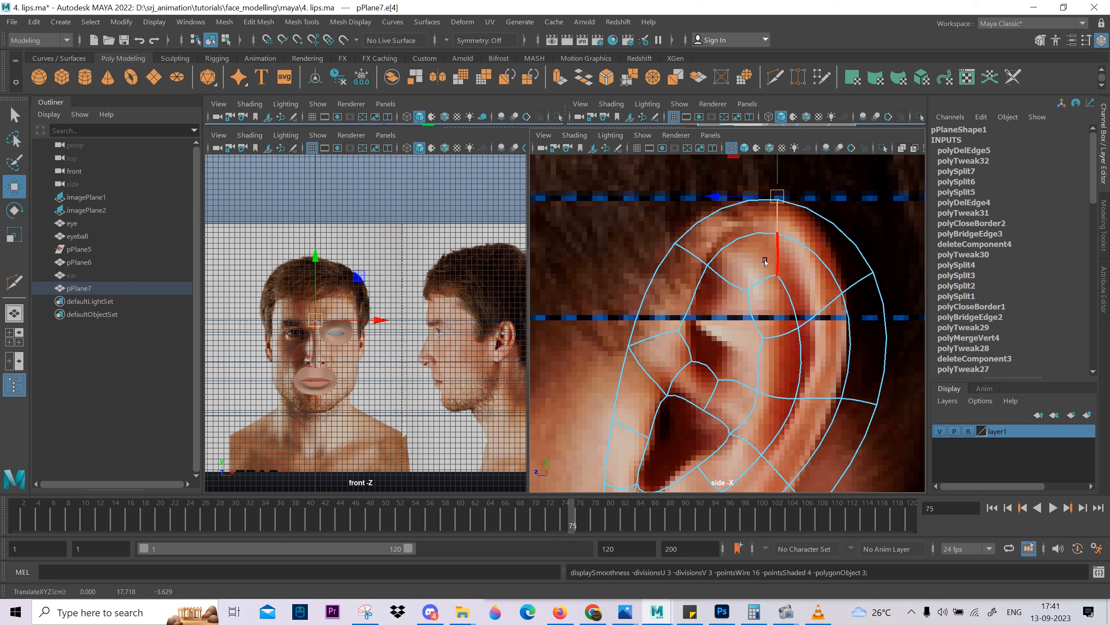
# Examine the whole ear, smoothed and unsmoothed, against the side reference photo and return to edge selection.
pyautogui.scroll(3, 758, 314)
pyautogui.moveTo(750, 327); pyautogui.dragTo(799, 234, button='right')
pyautogui.scroll(-4, 798, 322)
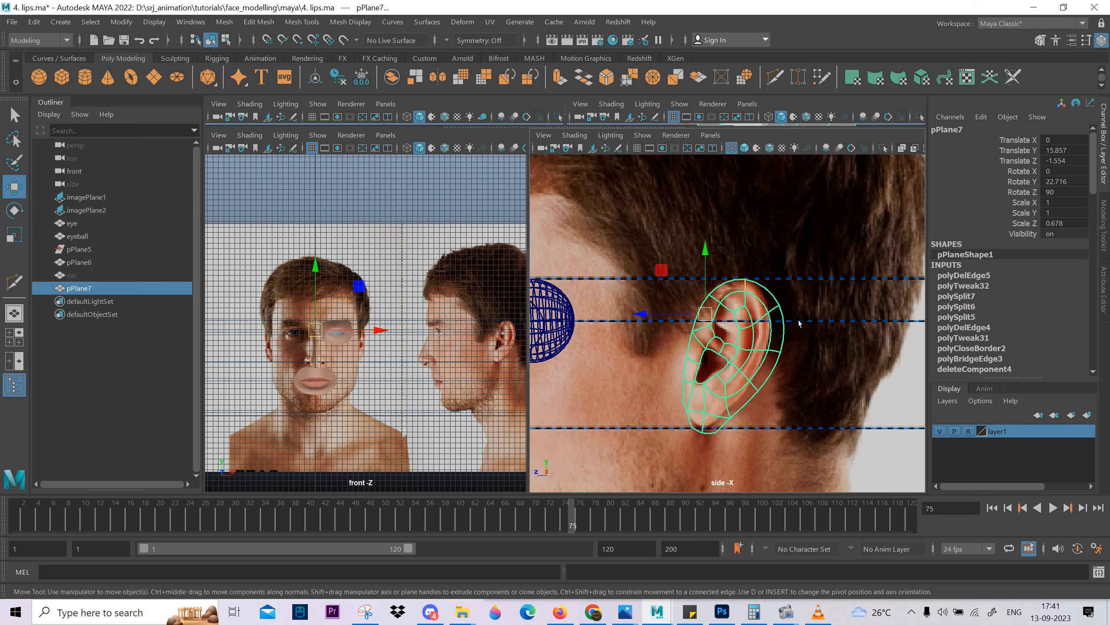
pyautogui.scroll(5, 754, 368)
pyautogui.scroll(2, 742, 348)
pyautogui.scroll(5, 698, 273)
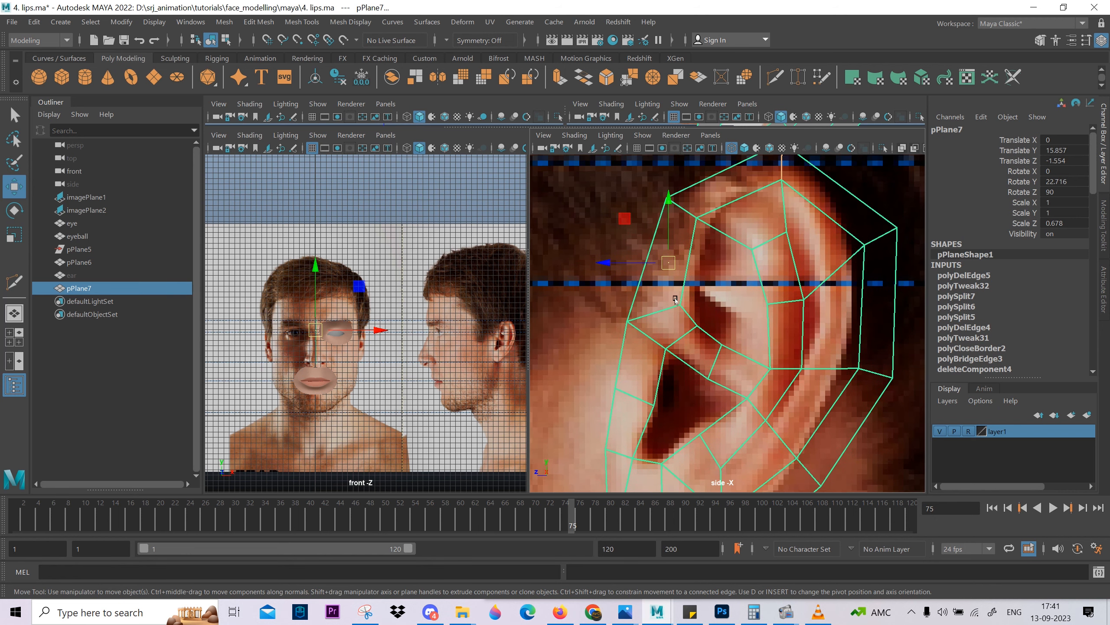
pyautogui.moveTo(637, 333); pyautogui.dragTo(617, 327, button='right')
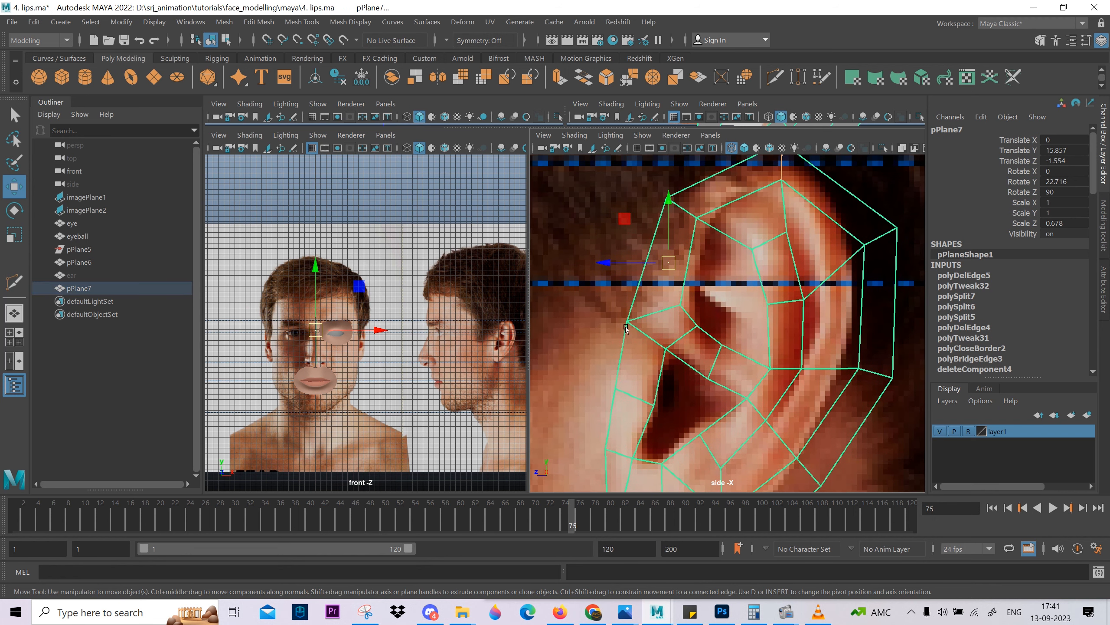
pyautogui.moveTo(621, 294); pyautogui.dragTo(630, 342)
pyautogui.hotkey('ctrl', 'z')
pyautogui.hotkey('ctrl', 'z')
pyautogui.hotkey('ctrl', 'z')
# Insert a cross edge midway along the upper front rim, rotate it and move it forward to the reference outline.
pyautogui.click(650, 249)
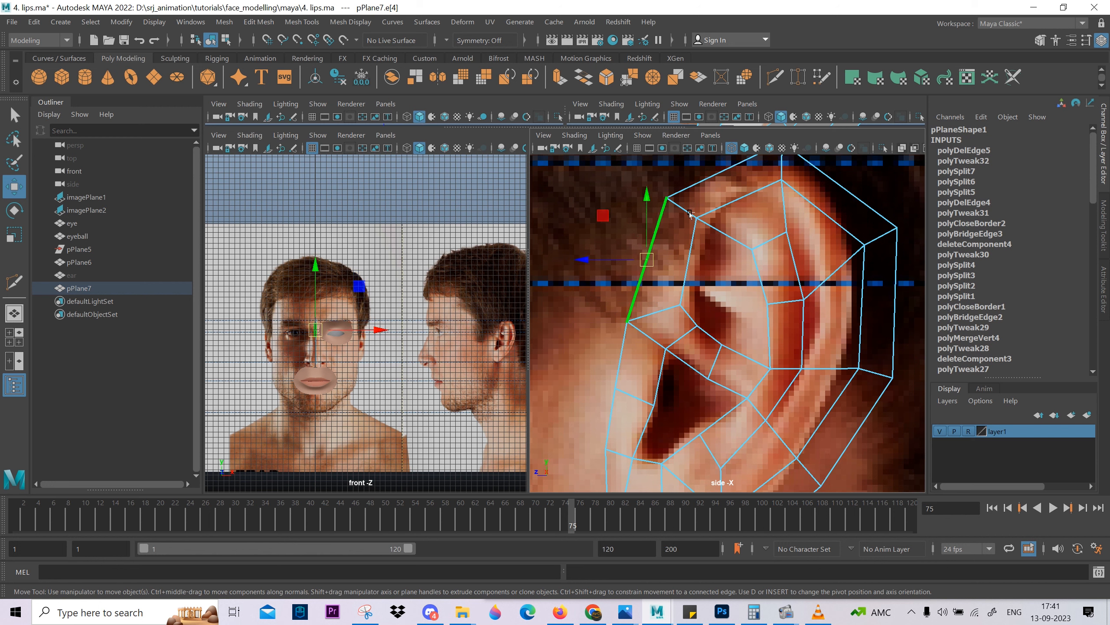
pyautogui.keyDown('ctrl'); pyautogui.moveTo(650, 253); pyautogui.dragTo(786, 330, button='right'); pyautogui.keyUp('ctrl')
pyautogui.press('e')
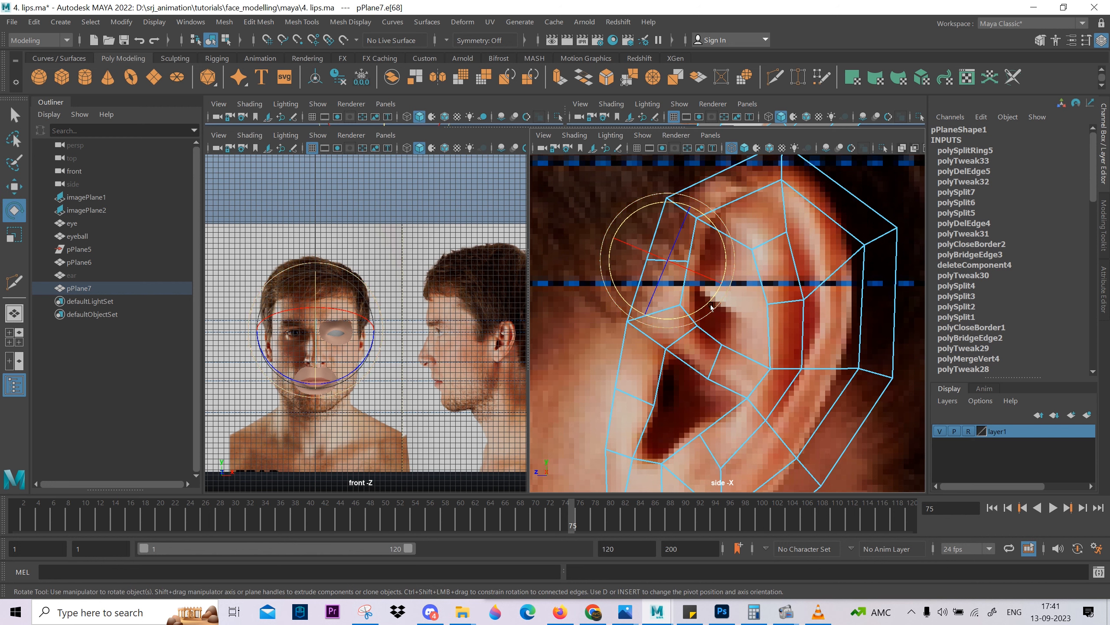
pyautogui.press('w')
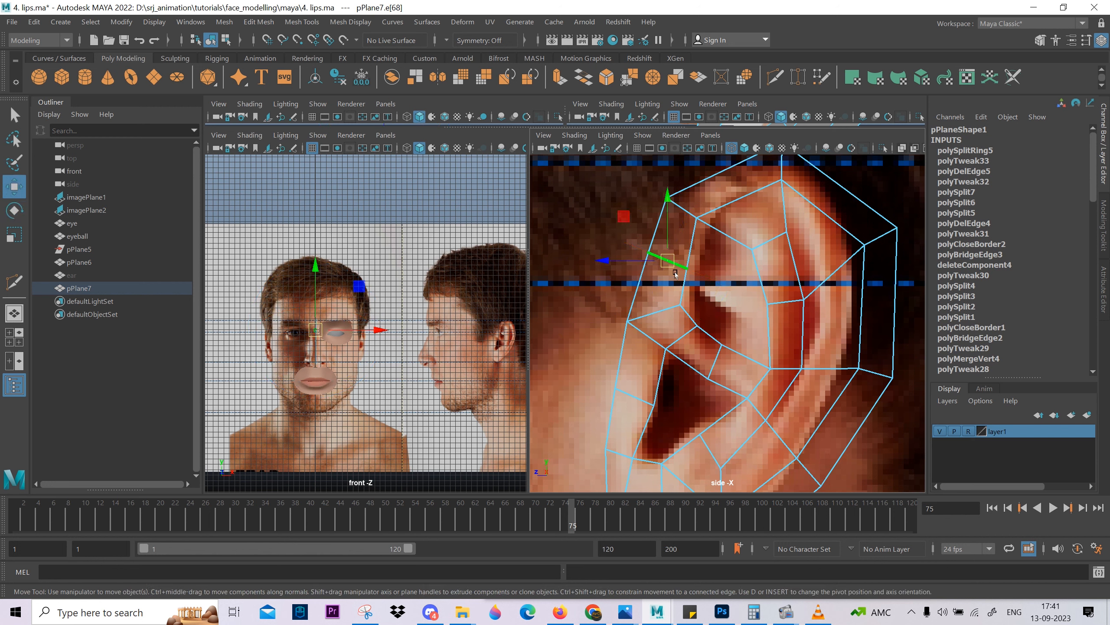
pyautogui.moveTo(673, 260); pyautogui.dragTo(658, 265)
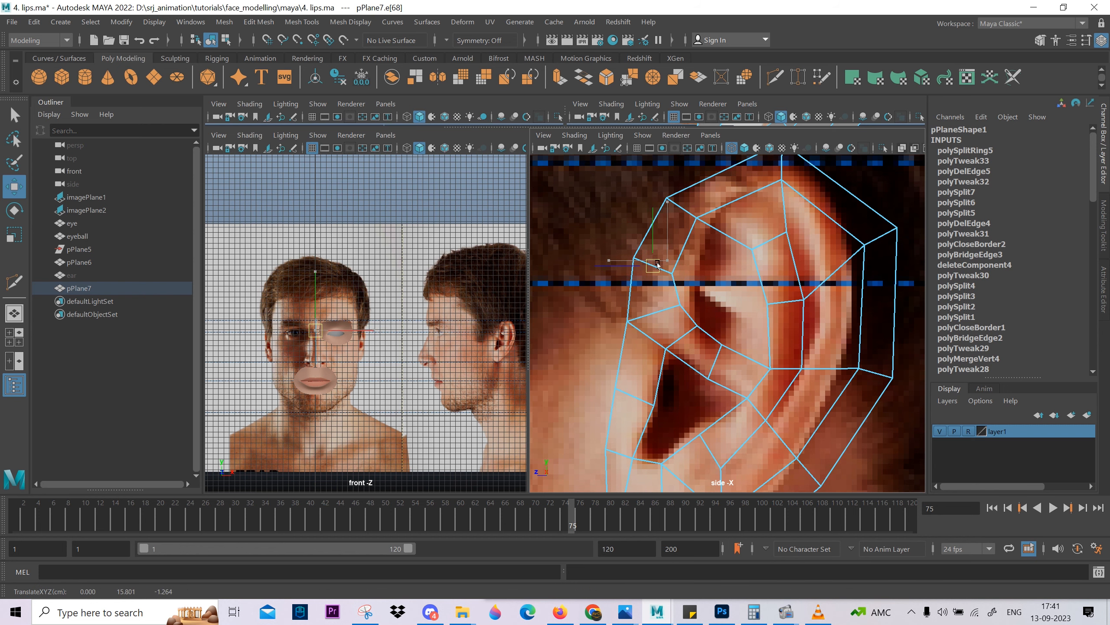
# Rotate the cross edge at the upper front corner of the rim and reposition it on the reference outline.
pyautogui.click(686, 216)
pyautogui.keyDown('alt'); pyautogui.moveTo(686, 218); pyautogui.dragTo(681, 288, button='middle'); pyautogui.keyUp('alt')
pyautogui.press('e')
pyautogui.moveTo(721, 315); pyautogui.dragTo(709, 324)
pyautogui.press('w')
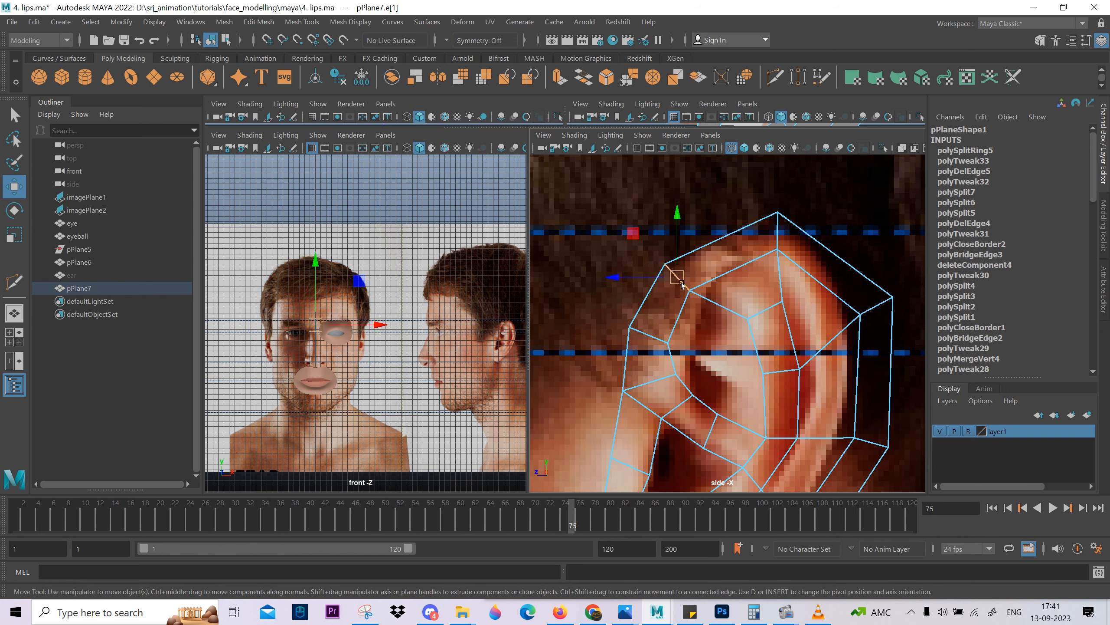
pyautogui.moveTo(682, 284); pyautogui.dragTo(677, 267)
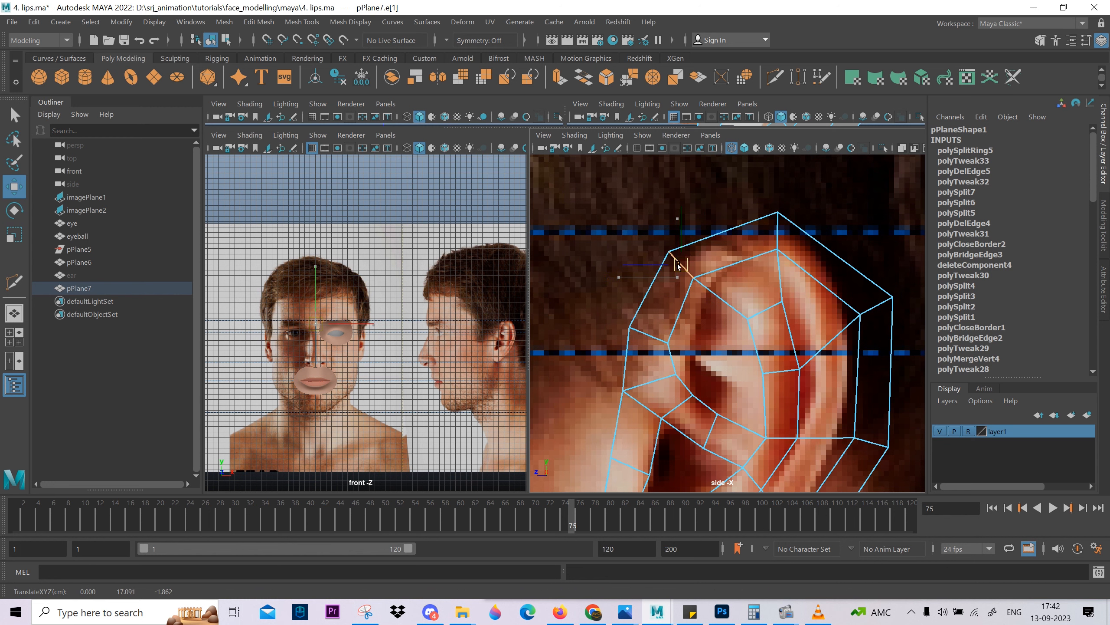
# Multi-Cut an edge across the upper inner ear from the front rim's inner vertex to the upper fold vertex.
pyautogui.scroll(-4, 726, 284)
pyautogui.keyDown('alt'); pyautogui.moveTo(729, 287); pyautogui.dragTo(692, 197, button='middle'); pyautogui.keyUp('alt')
pyautogui.keyDown('alt'); pyautogui.moveTo(715, 307); pyautogui.dragTo(730, 433, button='middle'); pyautogui.keyUp('alt')
pyautogui.scroll(5, 686, 324)
pyautogui.click(673, 336)
pyautogui.keyDown('shift'); pyautogui.moveTo(691, 303); pyautogui.dragTo(659, 311, button='right'); pyautogui.keyUp('shift')
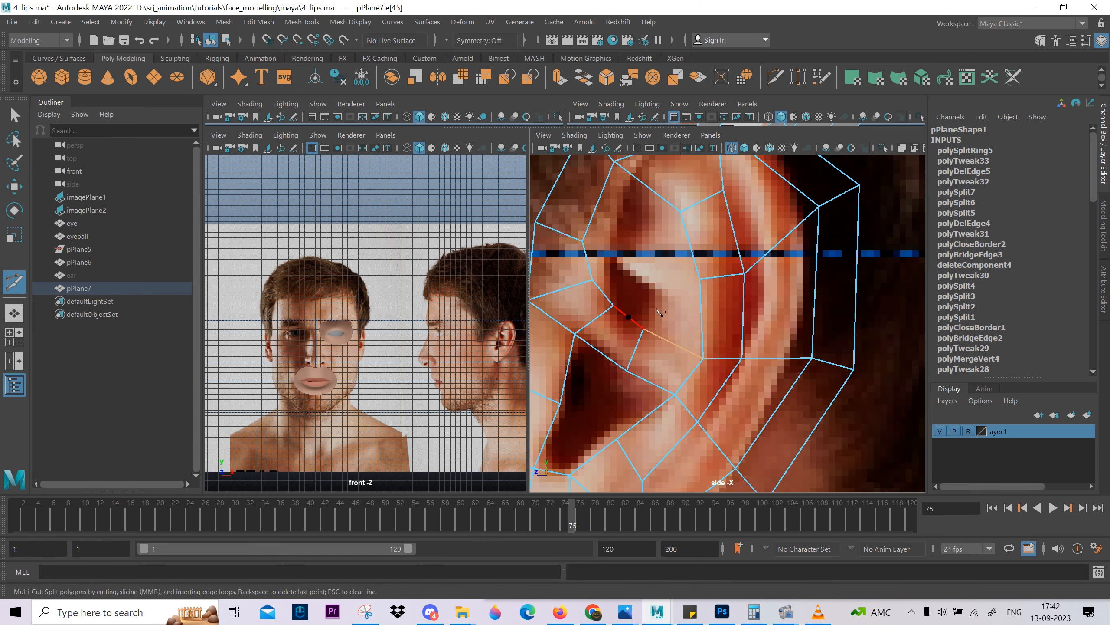
pyautogui.click(593, 279)
pyautogui.click(681, 211)
pyautogui.rightClick(739, 287)
# Multi-Cut a second edge below it, from the vertex above the ear canal to the fold's middle back vertex.
pyautogui.click(681, 211)
pyautogui.keyDown('alt'); pyautogui.moveTo(714, 213); pyautogui.dragTo(727, 209, button='middle'); pyautogui.keyUp('alt')
pyautogui.click(626, 302)
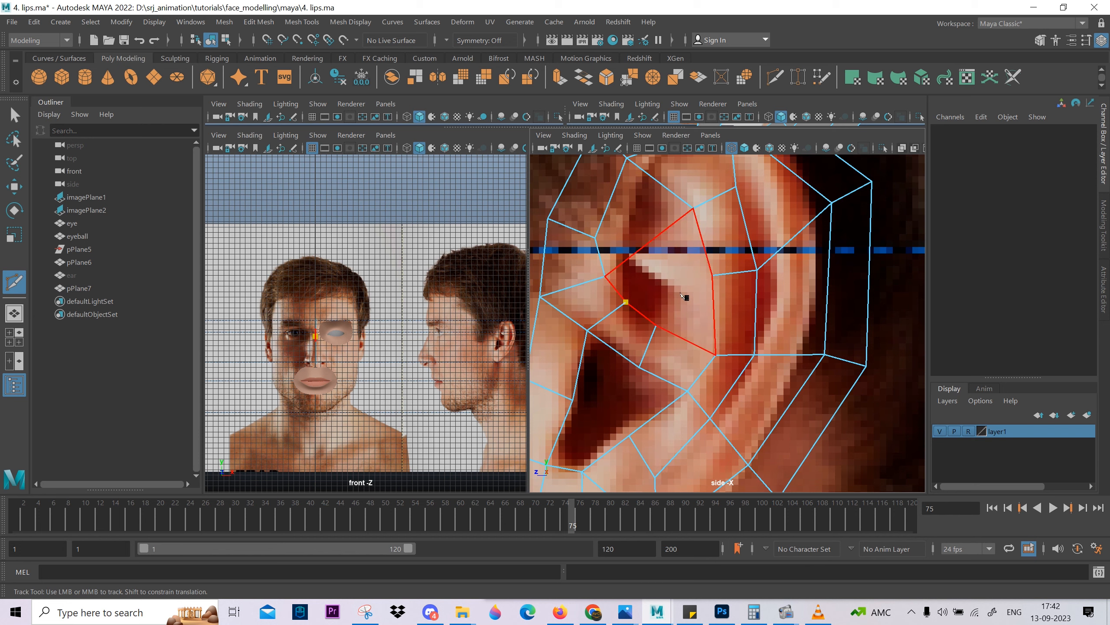
pyautogui.rightClick(726, 171)
# Examine the polygon layout of the whole ear, from the upper inner fold down to the lobe.
pyautogui.keyDown('alt'); pyautogui.moveTo(781, 350); pyautogui.dragTo(709, 341, button='right'); pyautogui.keyUp('alt')
pyautogui.keyDown('alt'); pyautogui.moveTo(709, 341); pyautogui.dragTo(709, 320); pyautogui.keyUp('alt')
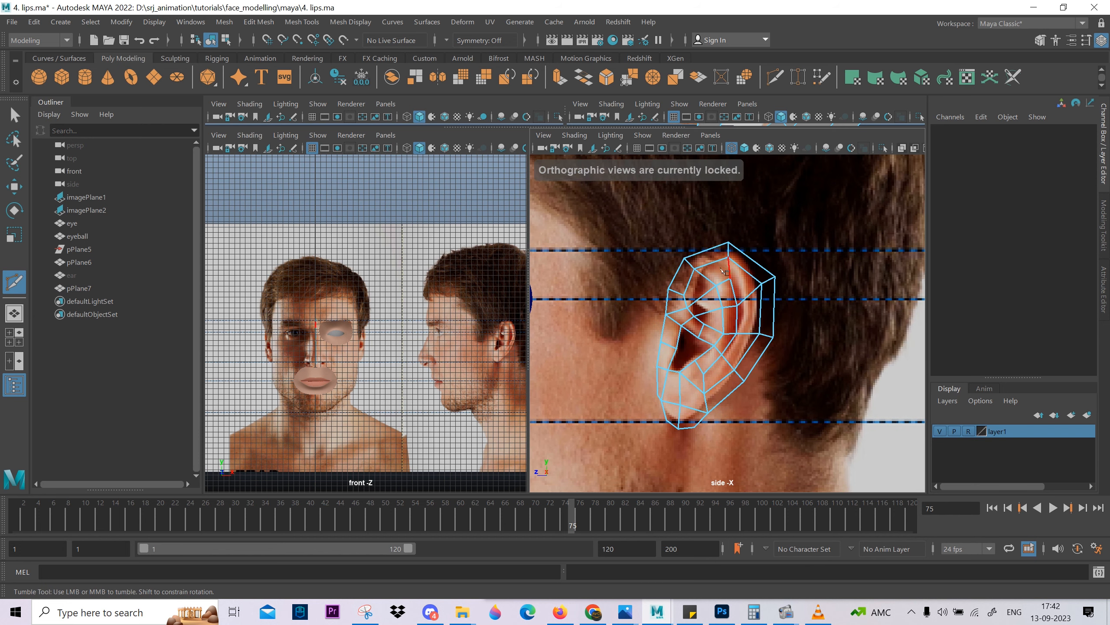
pyautogui.keyDown('alt'); pyautogui.moveTo(724, 271); pyautogui.dragTo(695, 242, button='middle'); pyautogui.keyUp('alt')
pyautogui.scroll(2, 691, 261)
pyautogui.keyDown('alt'); pyautogui.moveTo(688, 285); pyautogui.dragTo(713, 323, button='middle'); pyautogui.keyUp('alt')
pyautogui.scroll(2, 695, 292)
pyautogui.keyDown('alt'); pyautogui.moveTo(699, 273); pyautogui.dragTo(702, 248, button='middle'); pyautogui.keyUp('alt')
pyautogui.keyDown('alt'); pyautogui.moveTo(700, 321); pyautogui.dragTo(702, 321, button='right'); pyautogui.keyUp('alt')
pyautogui.keyDown('alt'); pyautogui.moveTo(704, 323); pyautogui.dragTo(705, 387, button='middle'); pyautogui.keyUp('alt')
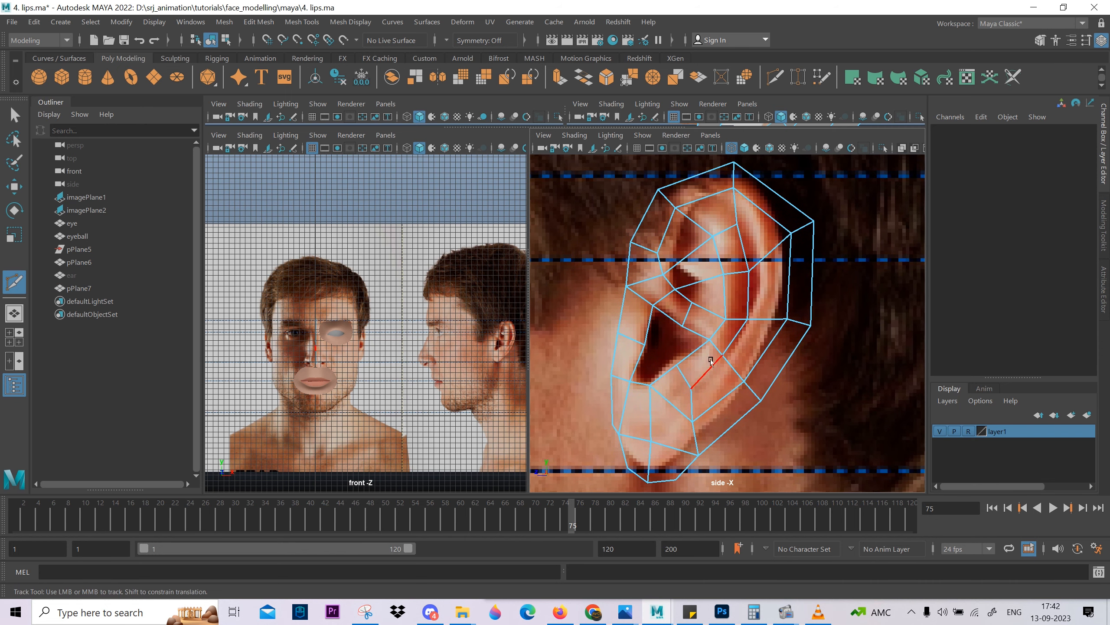
# Select the faces inside the upper fold and around its back to trace the inner face flow.
pyautogui.press('w')
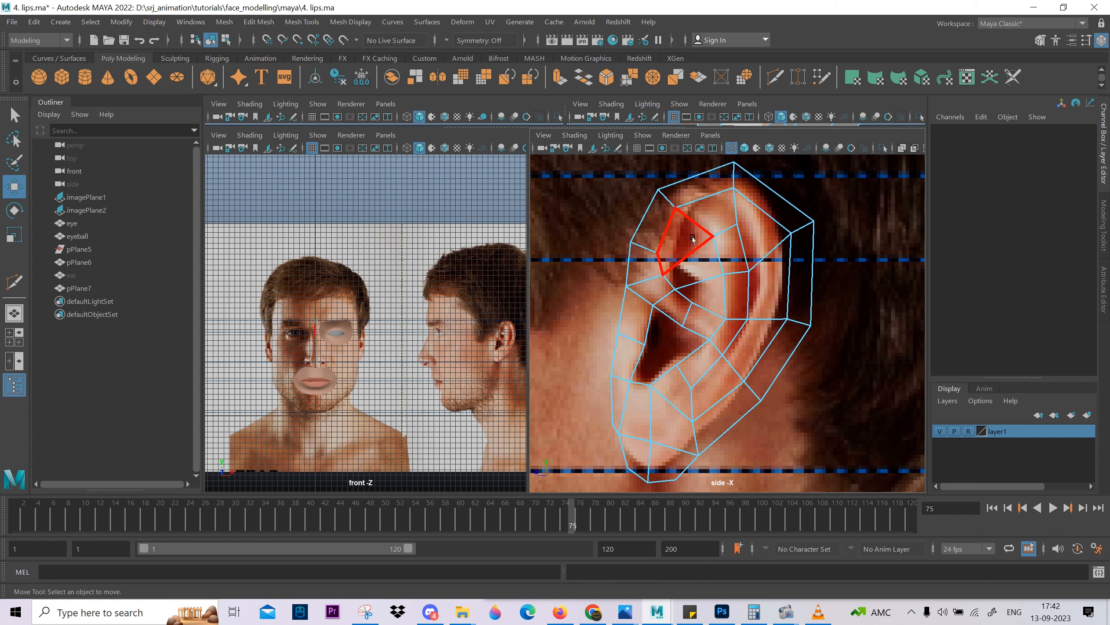
pyautogui.click(695, 253)
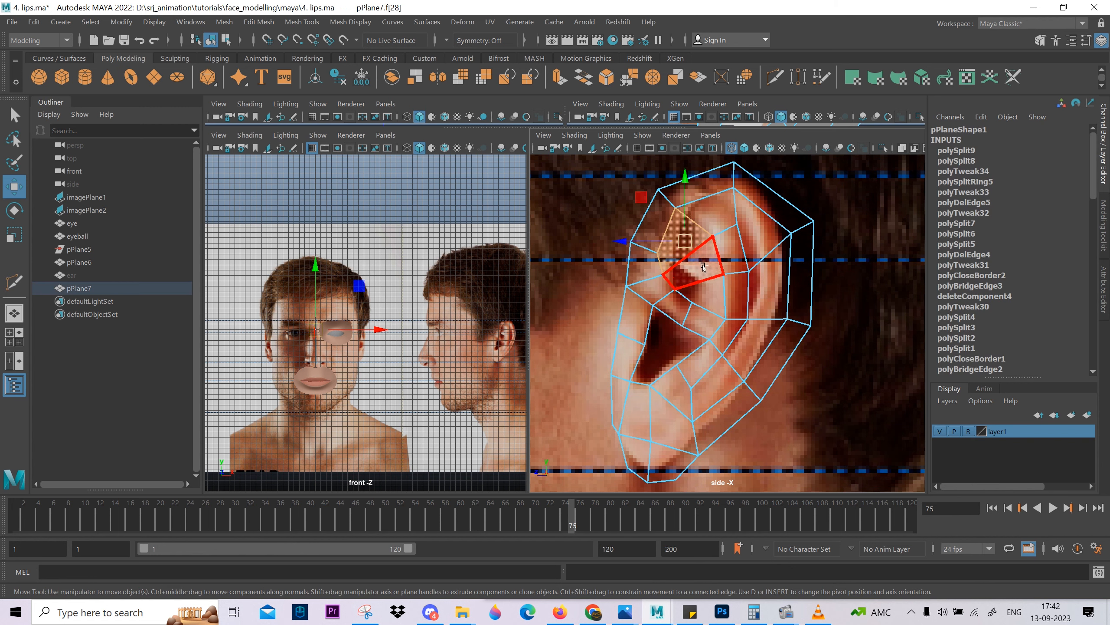
pyautogui.keyDown('shift'); pyautogui.click(717, 210); pyautogui.keyUp('shift')
pyautogui.keyDown('shift'); pyautogui.click(770, 231); pyautogui.keyUp('shift')
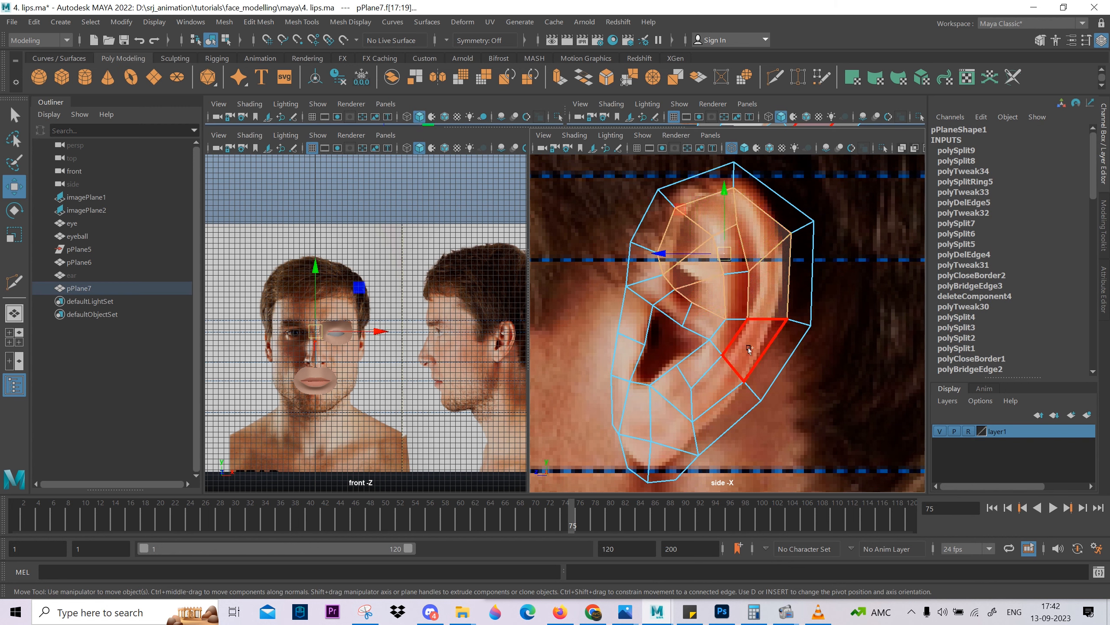
# Select the face loops along the back rim, outer rim, lobe and canal edge to trace the ear's outer face flow.
pyautogui.click(712, 425)
pyautogui.keyDown('shift'); pyautogui.doubleClick(765, 357); pyautogui.keyUp('shift')
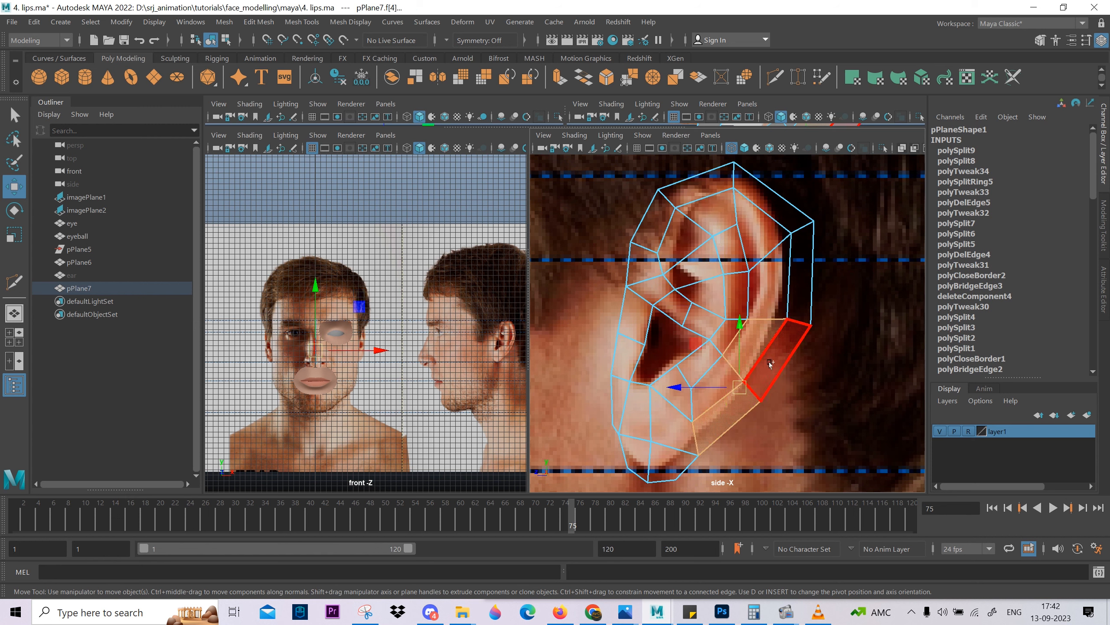
pyautogui.click(725, 425)
pyautogui.keyDown('shift'); pyautogui.doubleClick(748, 376); pyautogui.keyUp('shift')
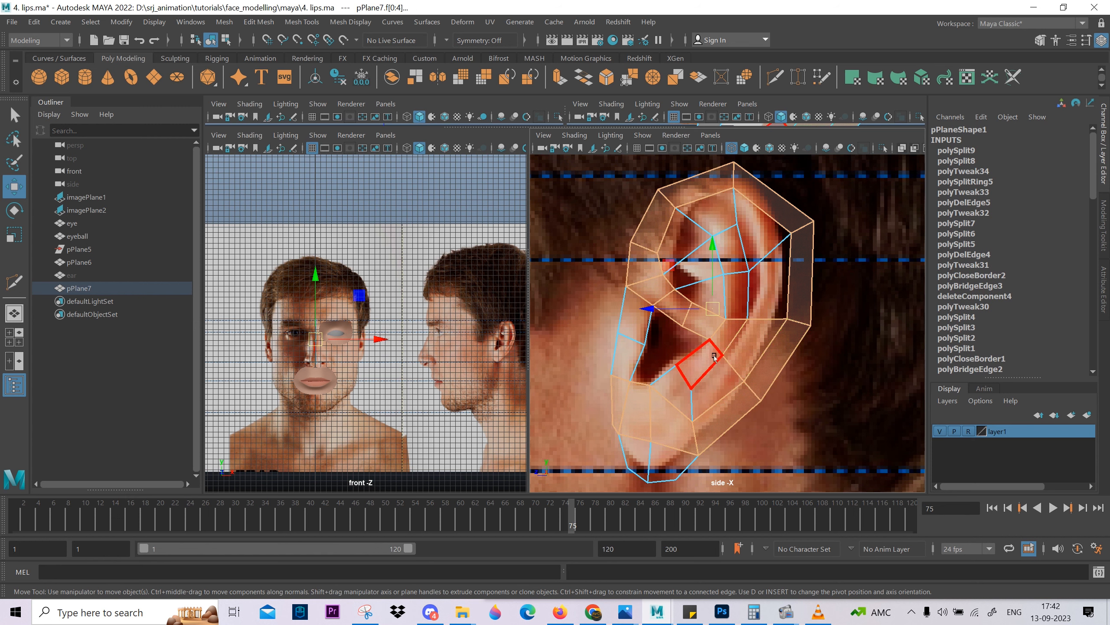
pyautogui.keyDown('ctrl'); pyautogui.moveTo(673, 463); pyautogui.dragTo(676, 466); pyautogui.keyUp('ctrl')
pyautogui.keyDown('alt'); pyautogui.moveTo(698, 375); pyautogui.dragTo(696, 370); pyautogui.keyUp('alt')
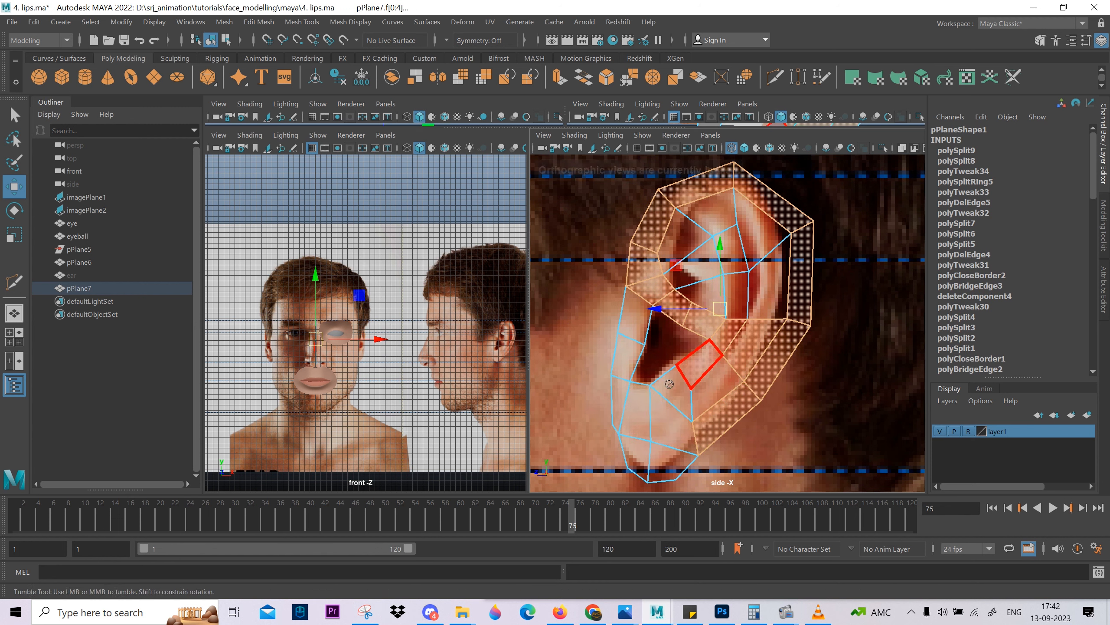
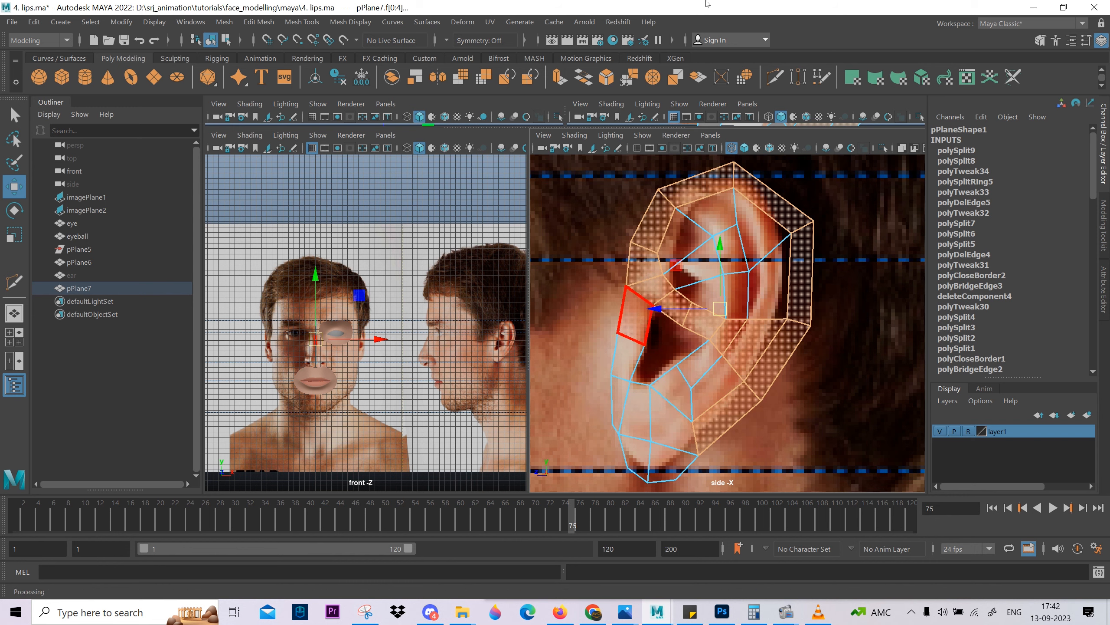
# Duplicate the ear mesh and move the copy along Z to about -14.64, behind the original.
pyautogui.moveTo(750, 295); pyautogui.dragTo(786, 267, button='right')
pyautogui.scroll(-5, 802, 327)
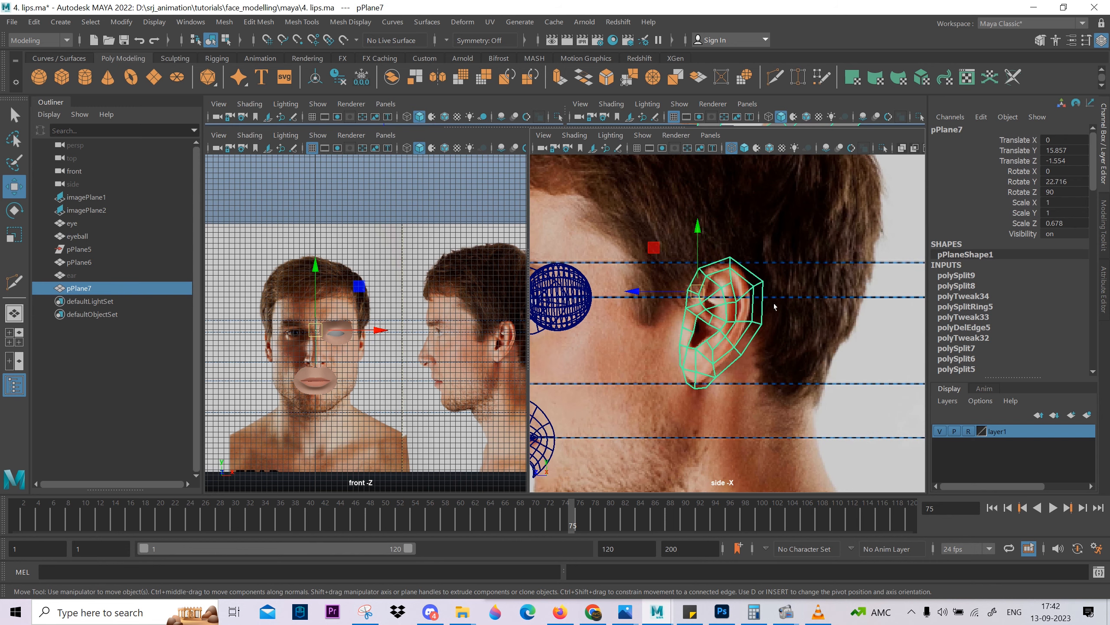
pyautogui.press('space')
pyautogui.moveTo(776, 321); pyautogui.dragTo(777, 289)
pyautogui.keyDown('alt'); pyautogui.moveTo(807, 368); pyautogui.dragTo(753, 376); pyautogui.keyUp('alt')
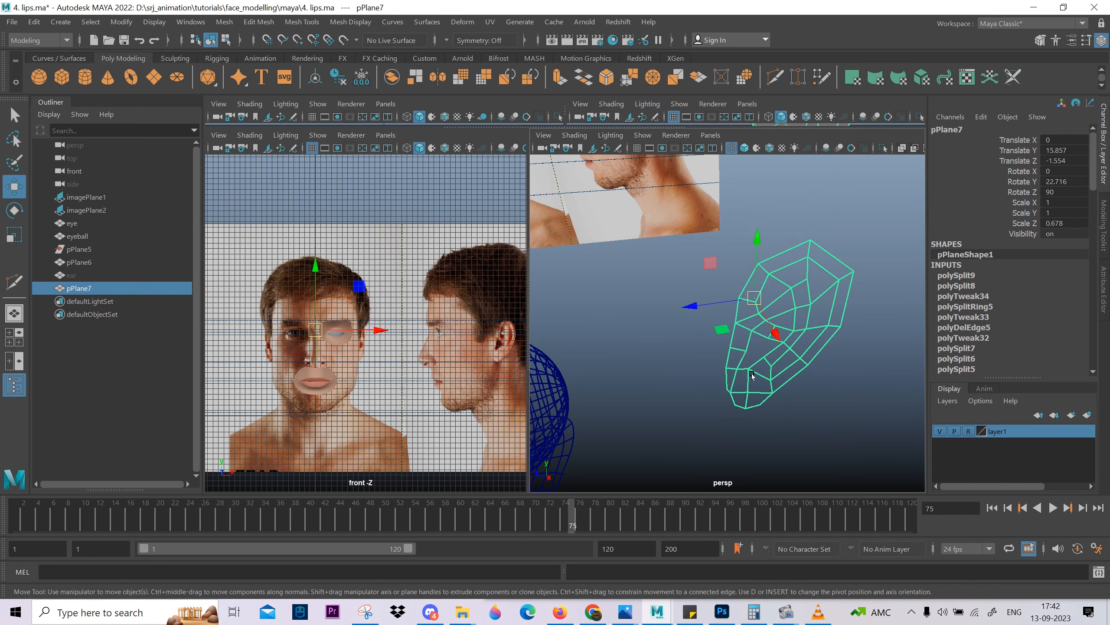
pyautogui.hotkey('ctrl', 'd')
pyautogui.moveTo(692, 306); pyautogui.dragTo(776, 350)
pyautogui.scroll(-4, 863, 319)
pyautogui.scroll(3, 774, 353)
pyautogui.moveTo(773, 353); pyautogui.dragTo(774, 353, button='middle')
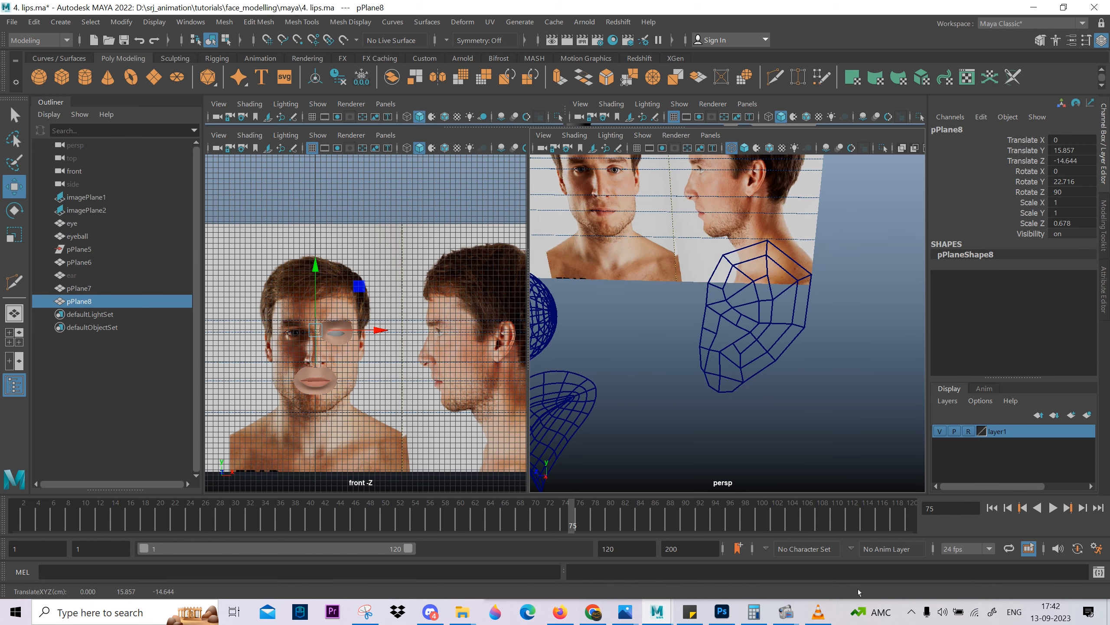
# Select the original ear mesh and turn on shaded display in the perspective view.
pyautogui.moveTo(782, 614)
pyautogui.click(720, 576)
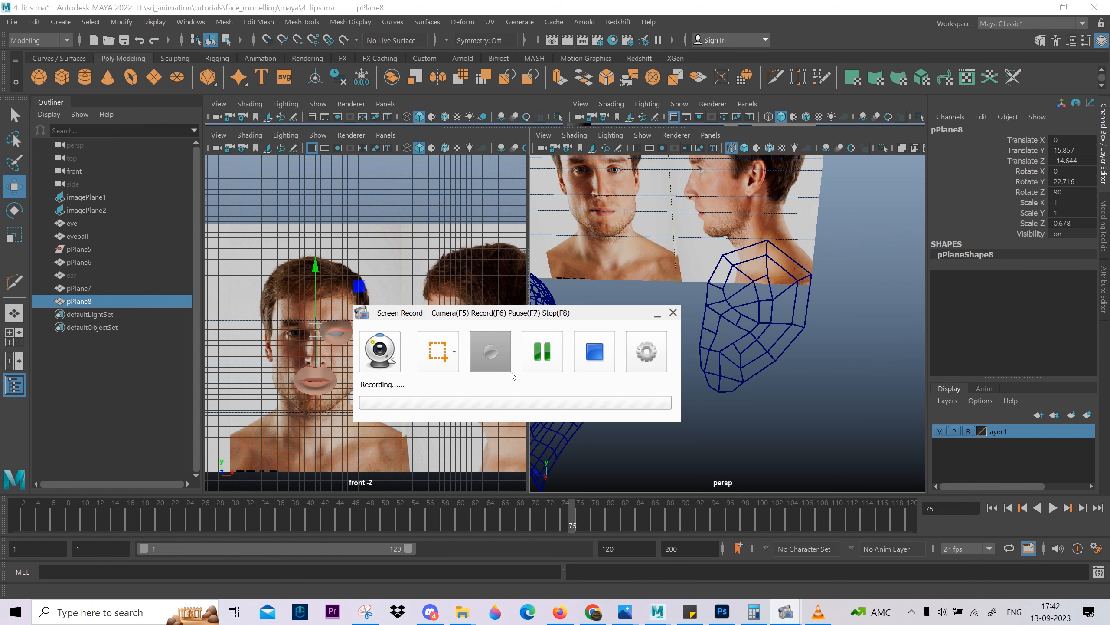
pyautogui.click(710, 358)
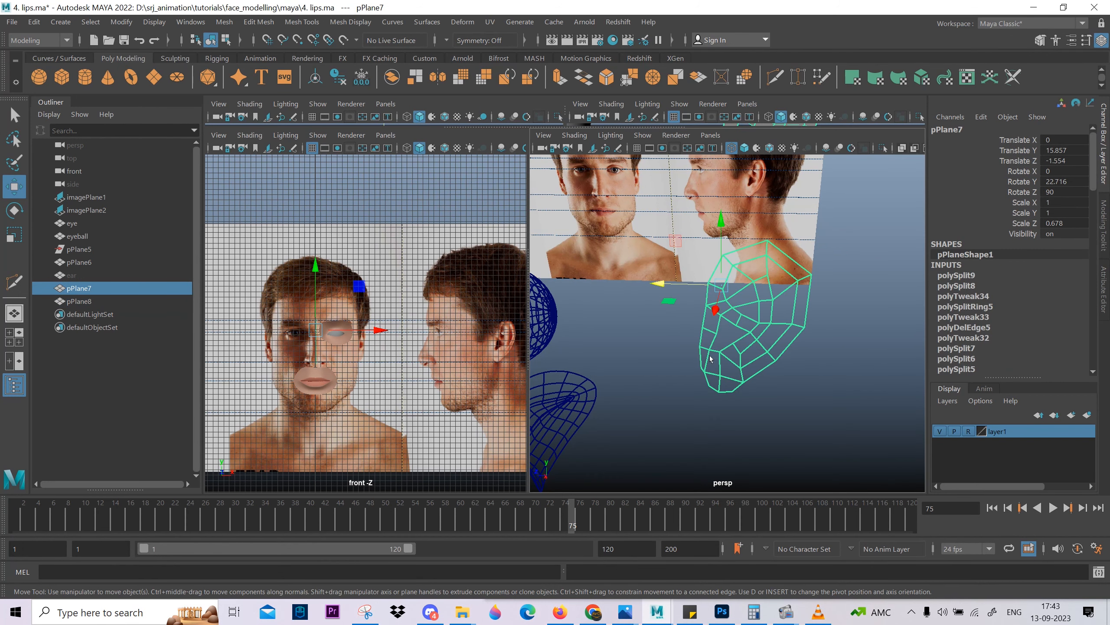
pyautogui.press('5')
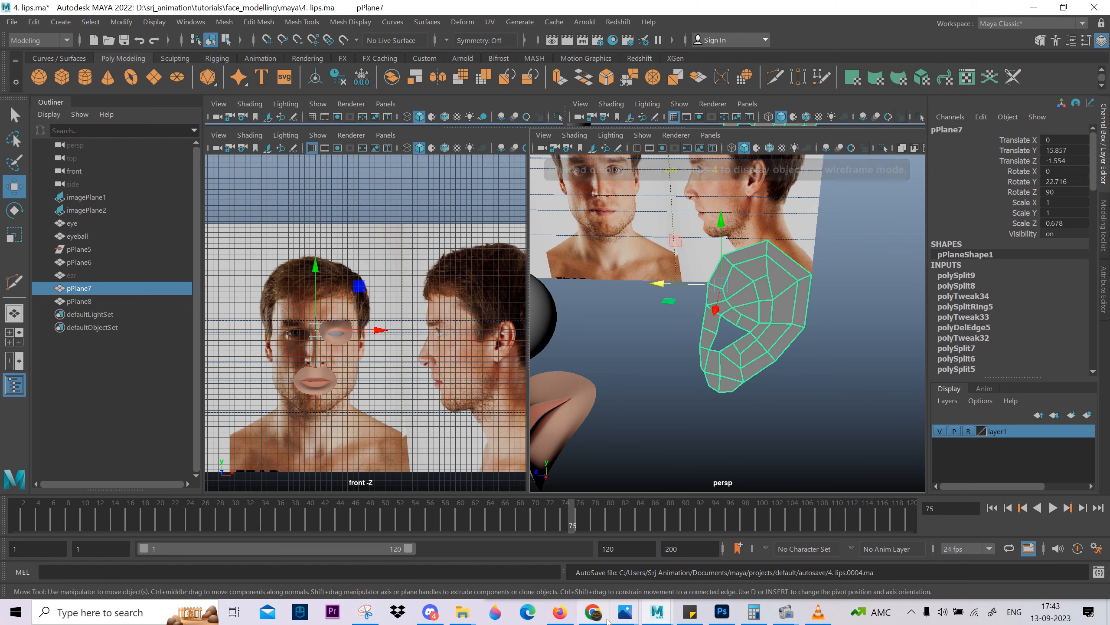
# Switch to the face3.JPG reference image, zoom in on its ear and place the image beside the modelling workspace.
pyautogui.moveTo(625, 612)
pyautogui.click(667, 537)
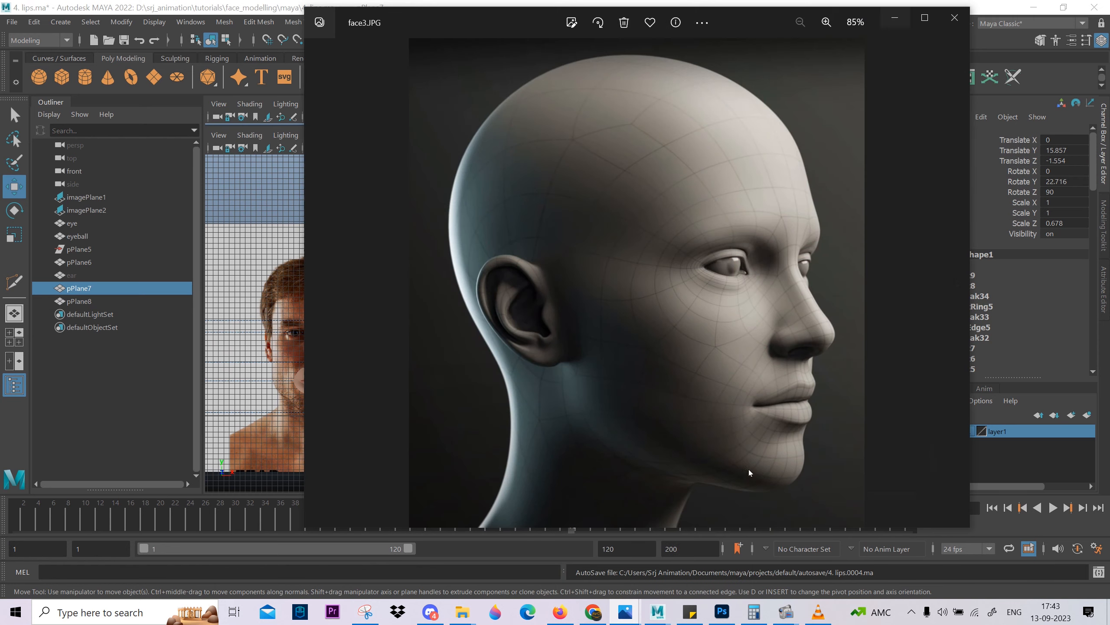
pyautogui.moveTo(751, 22); pyautogui.dragTo(1105, 59)
pyautogui.scroll(5, 955, 265)
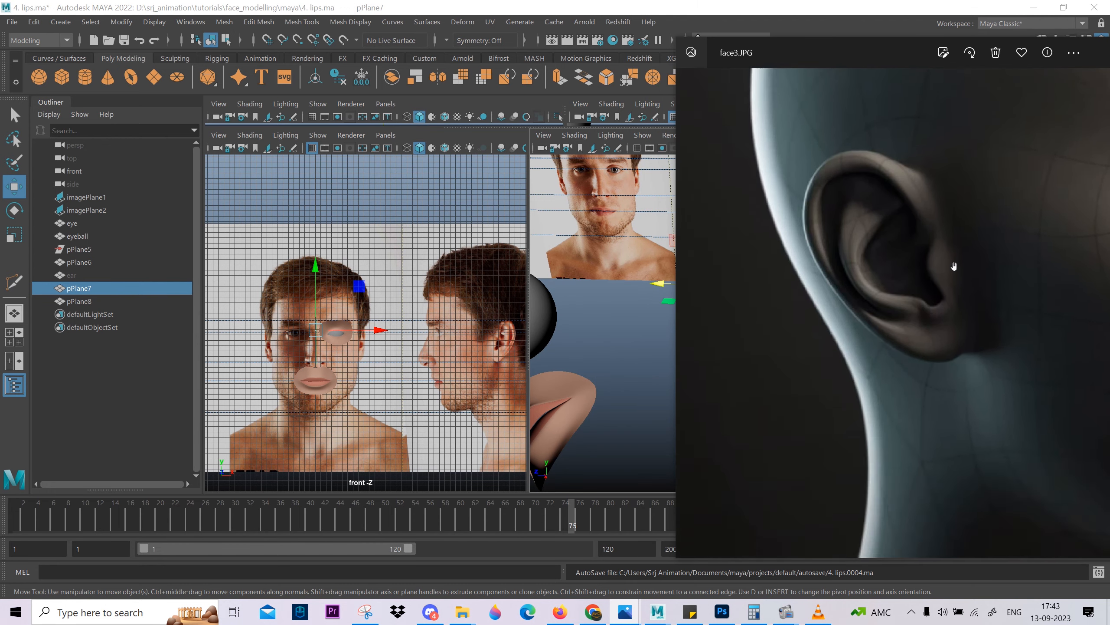
pyautogui.moveTo(812, 49); pyautogui.dragTo(940, 50)
# Return to Maya and resize its window so the reference ear stays uncovered next to it.
pyautogui.moveTo(915, 7); pyautogui.dragTo(687, 1)
pyautogui.doubleClick(686, 7)
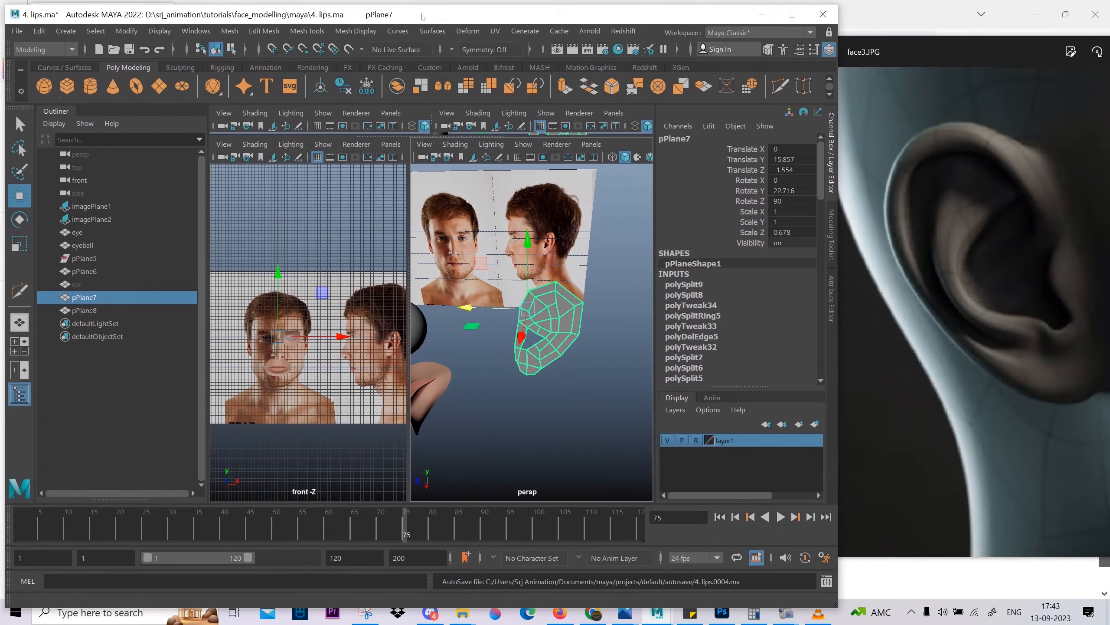
pyautogui.moveTo(834, 602); pyautogui.dragTo(869, 598)
pyautogui.scroll(4, 560, 340)
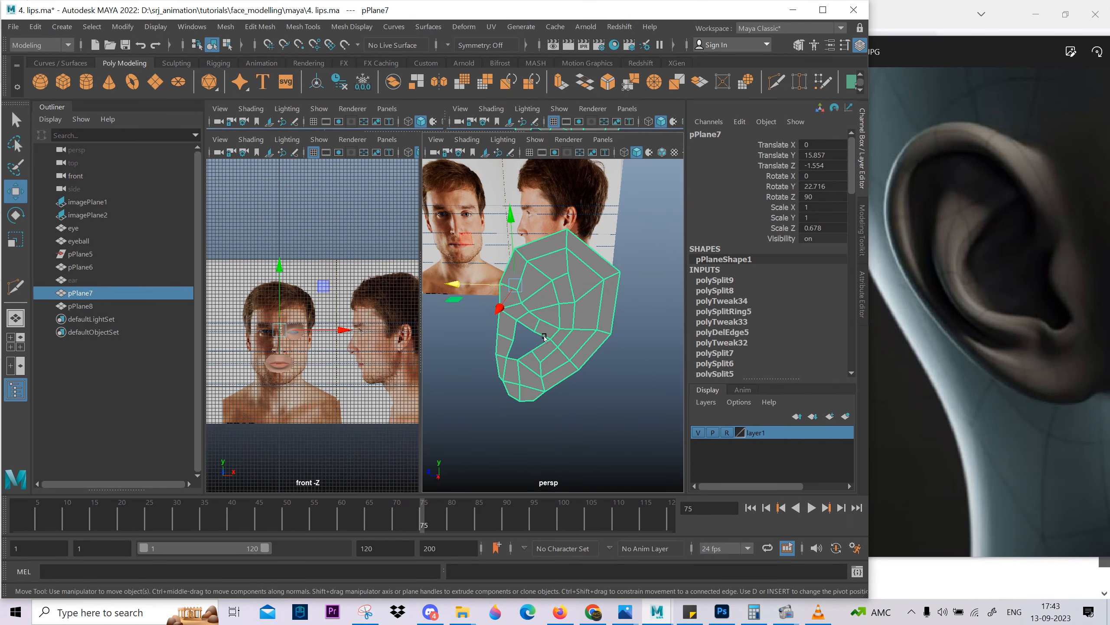
# Select the ear's inner faces in the side view: the back fold, the upper fold and the middle faces above the canal.
pyautogui.press('space')
pyautogui.scroll(-3, 542, 339)
pyautogui.click(431, 360)
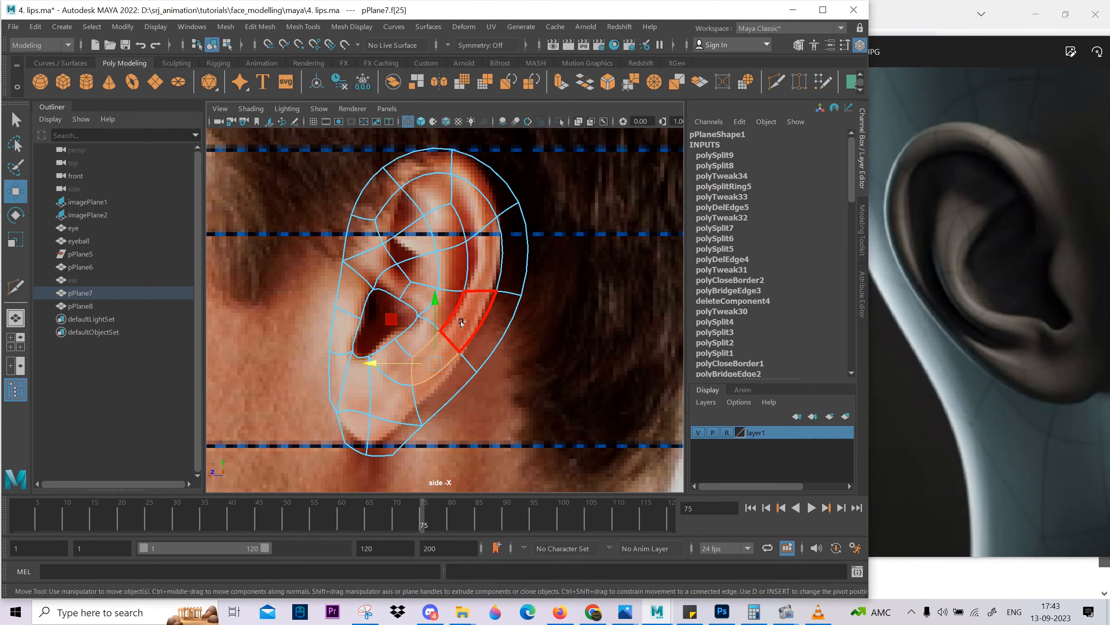
pyautogui.keyDown('shift'); pyautogui.click(466, 321); pyautogui.keyUp('shift')
pyautogui.keyDown('shift'); pyautogui.click(481, 265); pyautogui.keyUp('shift')
pyautogui.keyDown('shift'); pyautogui.click(470, 214); pyautogui.keyUp('shift')
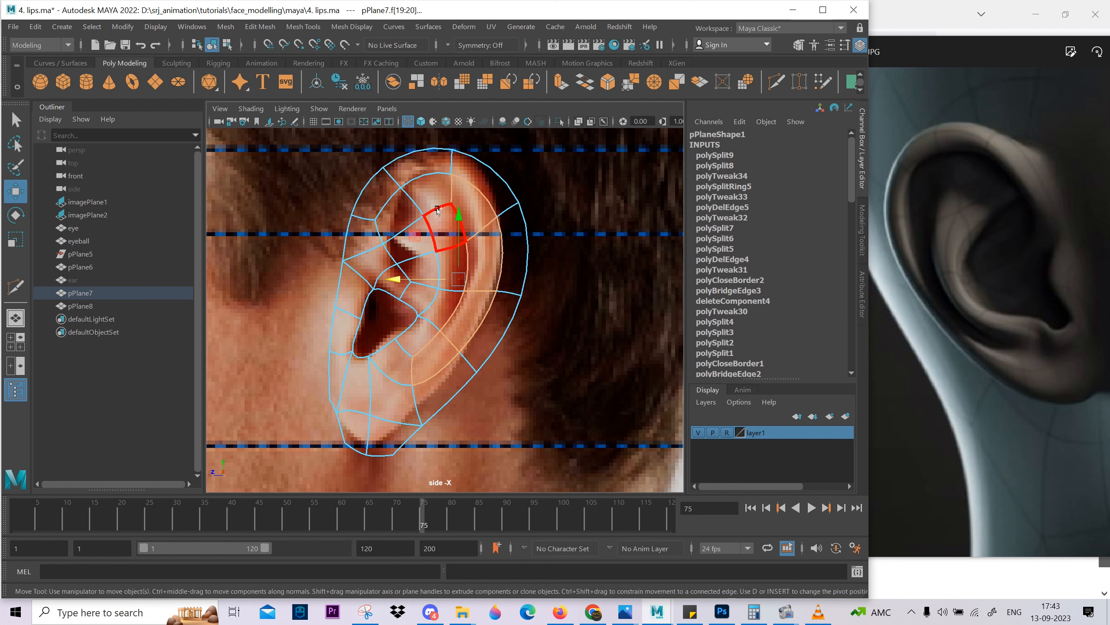
pyautogui.click(437, 192)
pyautogui.keyDown('shift'); pyautogui.click(402, 219); pyautogui.keyUp('shift')
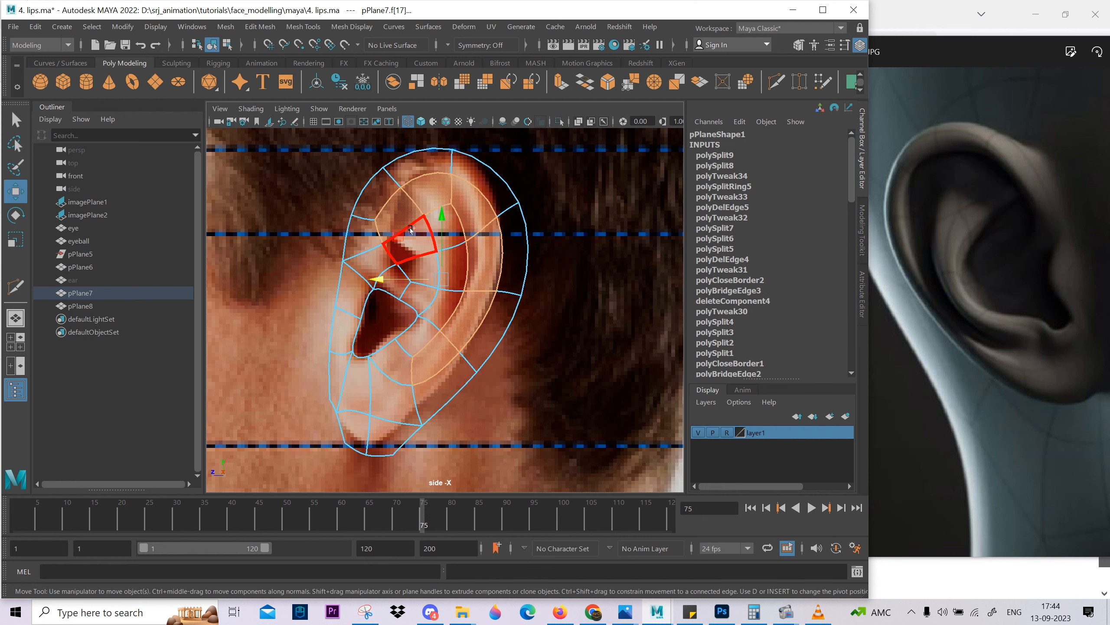
pyautogui.keyDown('shift'); pyautogui.click(412, 241); pyautogui.keyUp('shift')
pyautogui.keyDown('shift'); pyautogui.click(422, 272); pyautogui.keyUp('shift')
pyautogui.scroll(1, 458, 359)
pyautogui.moveTo(428, 315)
pyautogui.keyDown('alt'); pyautogui.mouseDown(button='middle')
pyautogui.moveTo(458, 360)
pyautogui.moveTo(441, 321)
pyautogui.mouseUp(button='middle'); pyautogui.keyUp('alt')
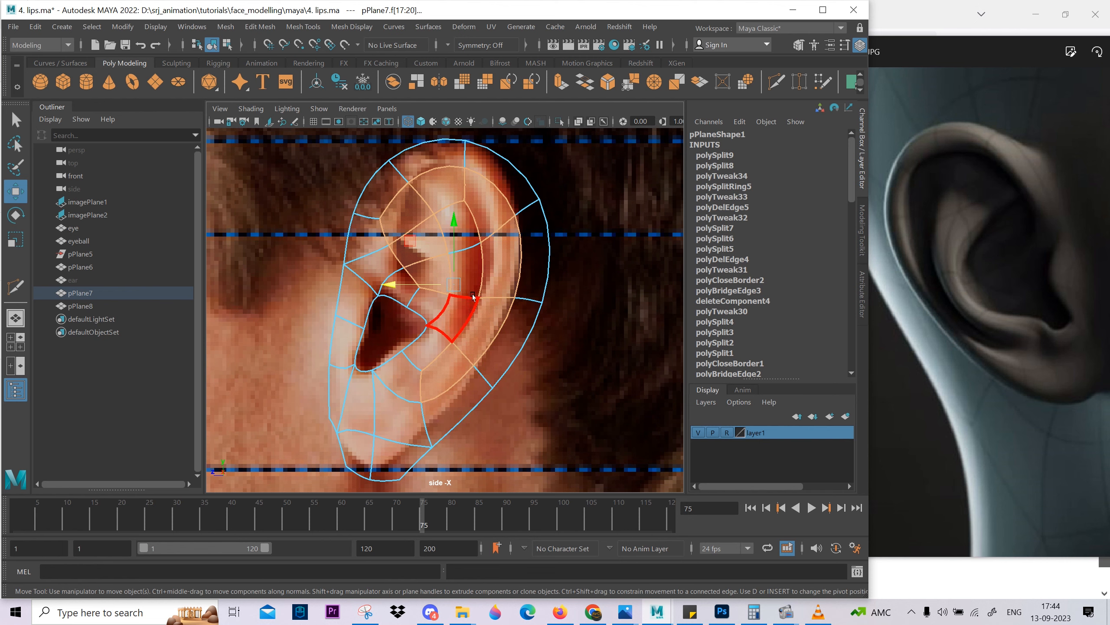
# Extrude the selected inner ear faces together, with a Local Translate Z of about 0.36.
pyautogui.press('space')
pyautogui.press('space')
pyautogui.press('1')
pyautogui.keyDown('alt'); pyautogui.moveTo(466, 237); pyautogui.dragTo(440, 197); pyautogui.keyUp('alt')
pyautogui.hotkey('ctrl', 'e')
pyautogui.keyDown('alt'); pyautogui.moveTo(457, 265); pyautogui.dragTo(364, 268); pyautogui.keyUp('alt')
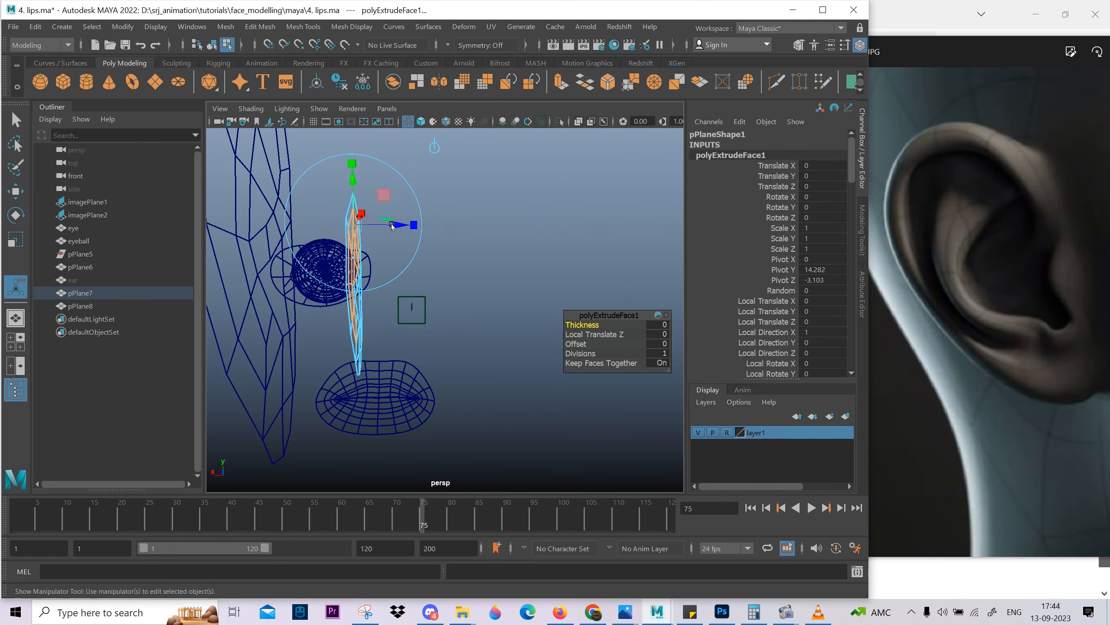
pyautogui.moveTo(391, 224); pyautogui.dragTo(399, 225)
pyautogui.keyDown('alt'); pyautogui.moveTo(396, 229); pyautogui.dragTo(402, 216, button='middle'); pyautogui.keyUp('alt')
pyautogui.keyDown('alt'); pyautogui.moveTo(402, 216); pyautogui.dragTo(440, 362); pyautogui.keyUp('alt')
# Rotate the extruded inner faces in the front view so their upper end sits farther from the ear plane.
pyautogui.press('e')
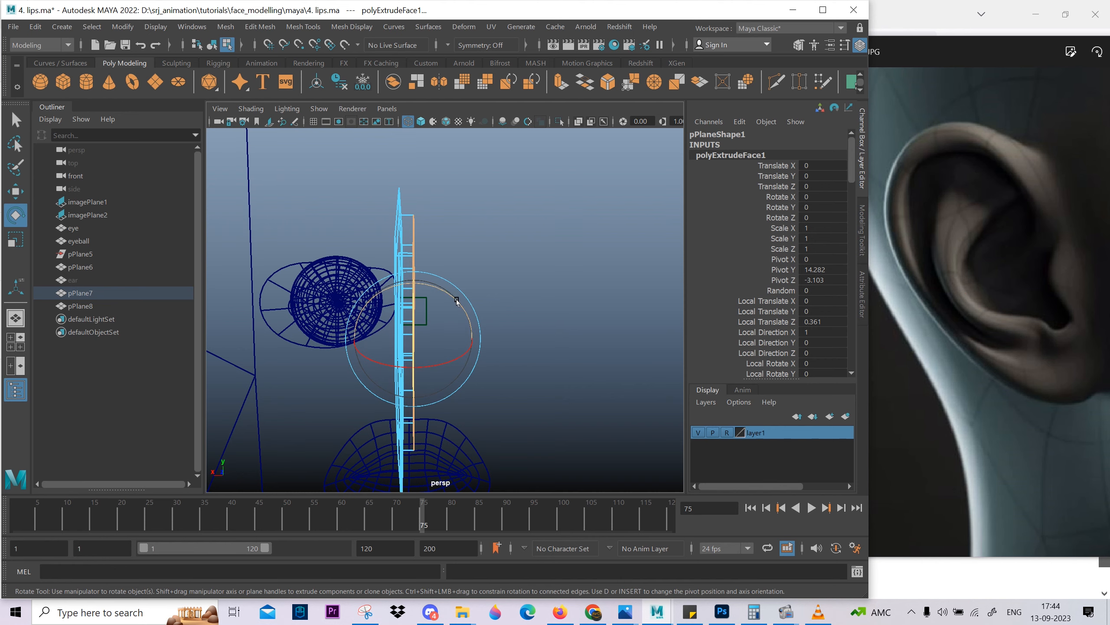
pyautogui.press('space')
pyautogui.moveTo(455, 298); pyautogui.dragTo(528, 376)
pyautogui.press('space')
pyautogui.scroll(10, 430, 338)
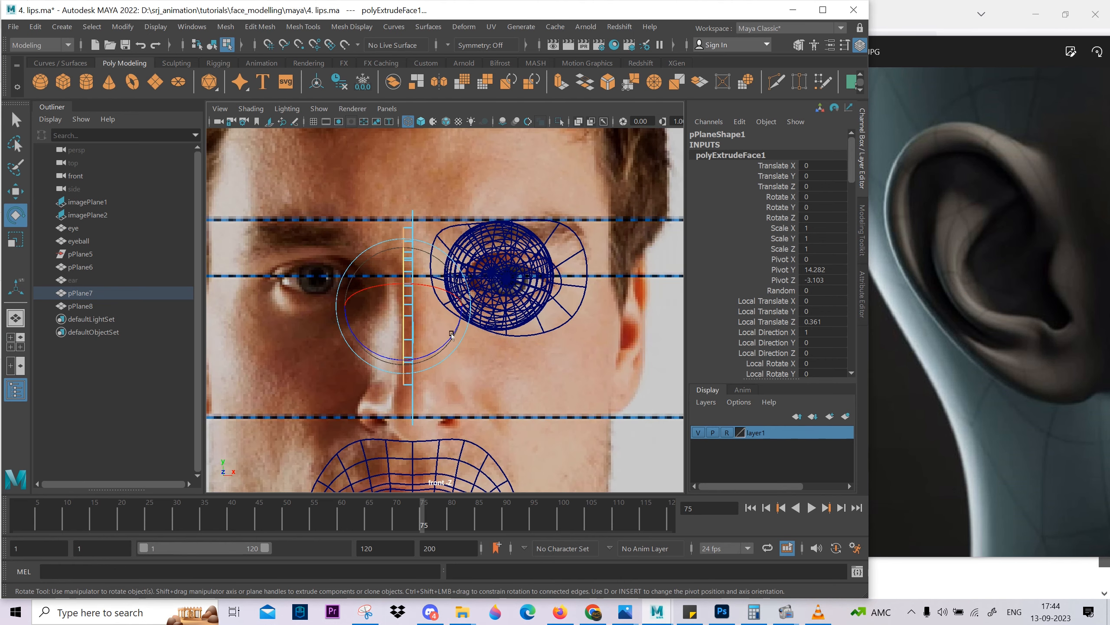
pyautogui.moveTo(442, 336); pyautogui.dragTo(447, 335)
# Fine-tune the extruded faces' sideways position and tilt so their lower end lies close to the ear plane.
pyautogui.press('w')
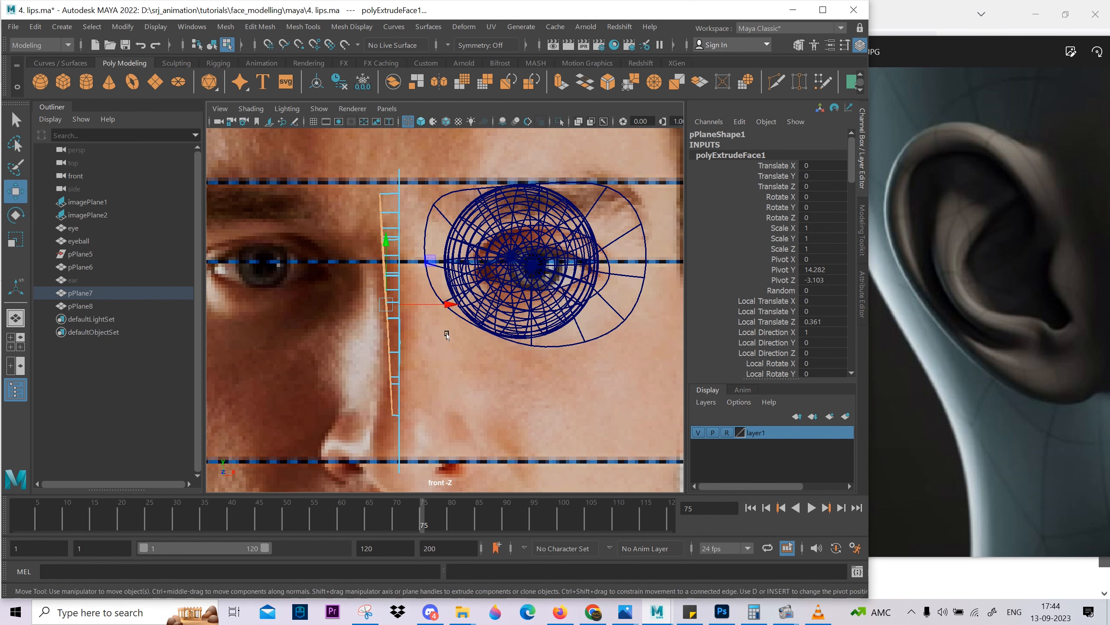
pyautogui.scroll(-3, 441, 328)
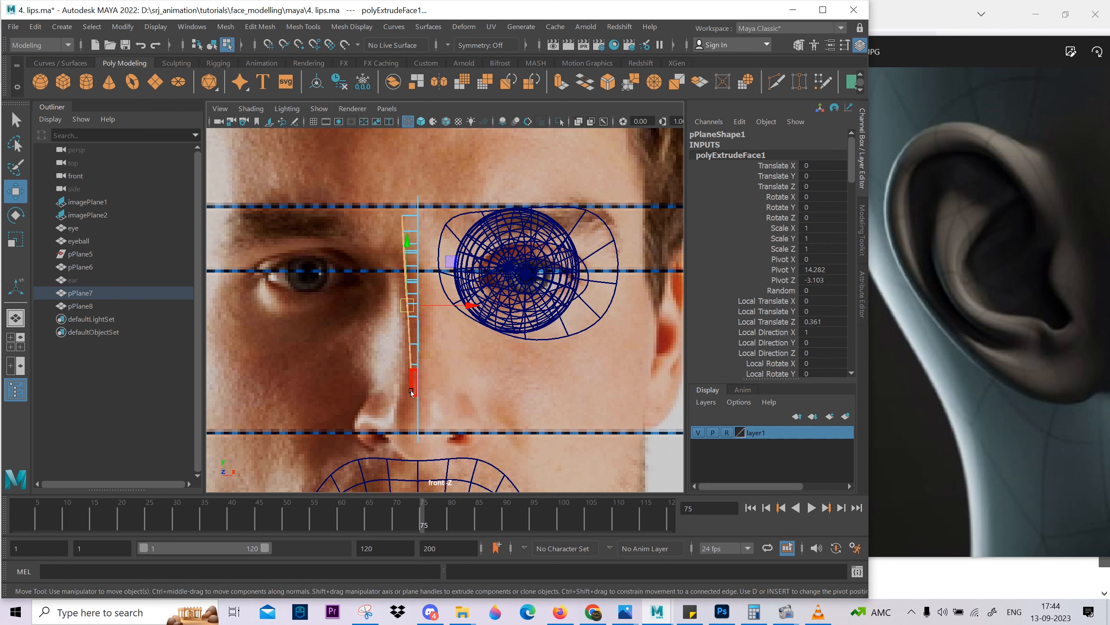
pyautogui.moveTo(459, 310); pyautogui.dragTo(455, 310)
pyautogui.press('e')
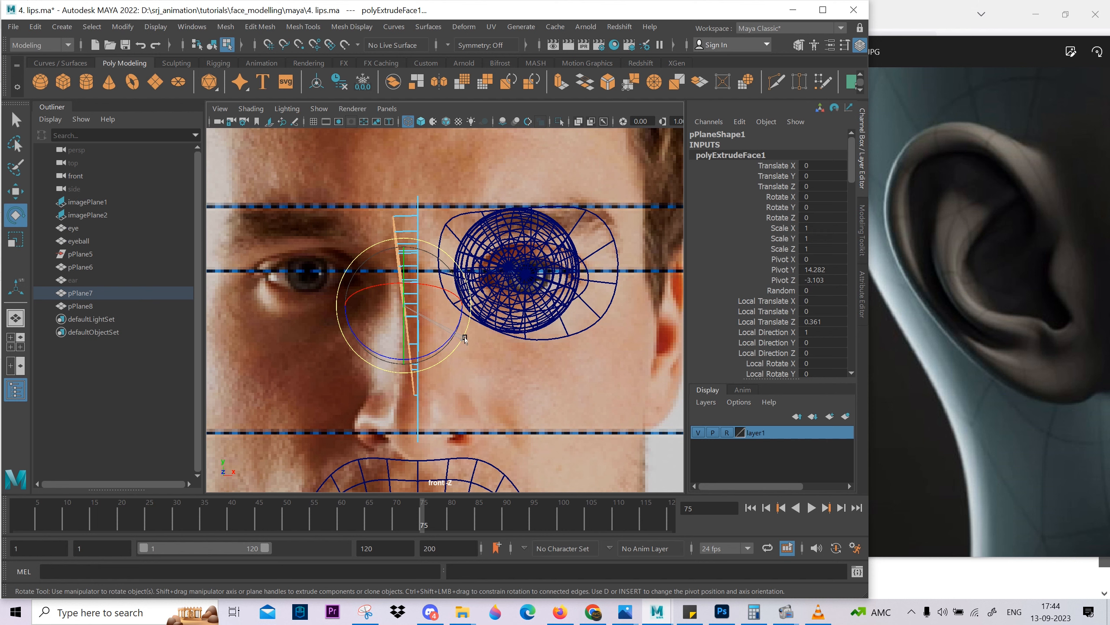
pyautogui.press('w')
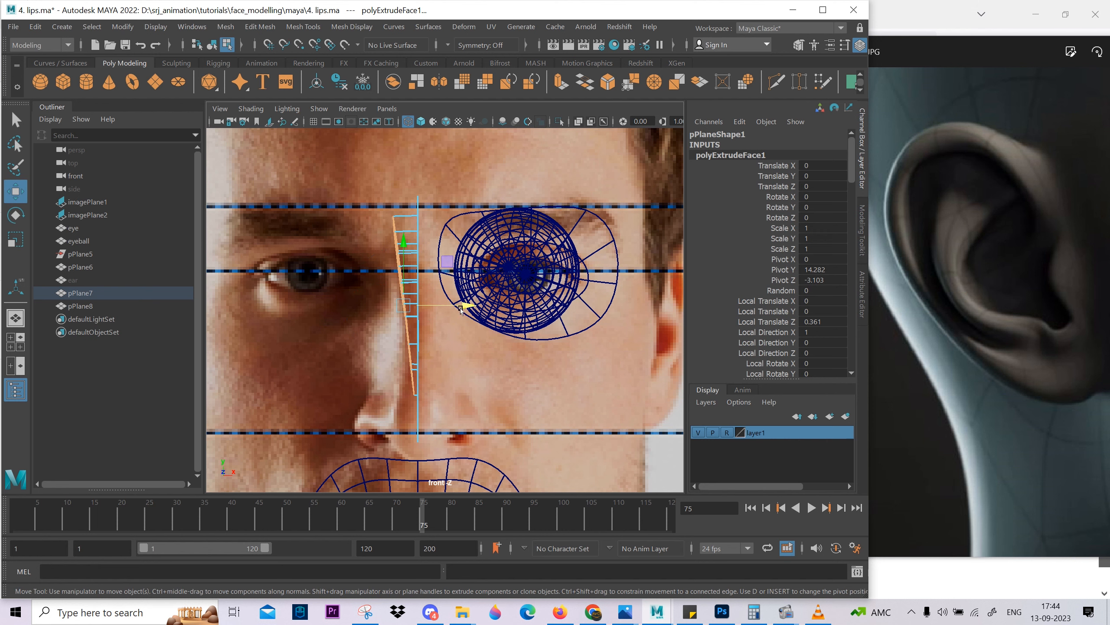
pyautogui.moveTo(461, 310); pyautogui.dragTo(461, 305)
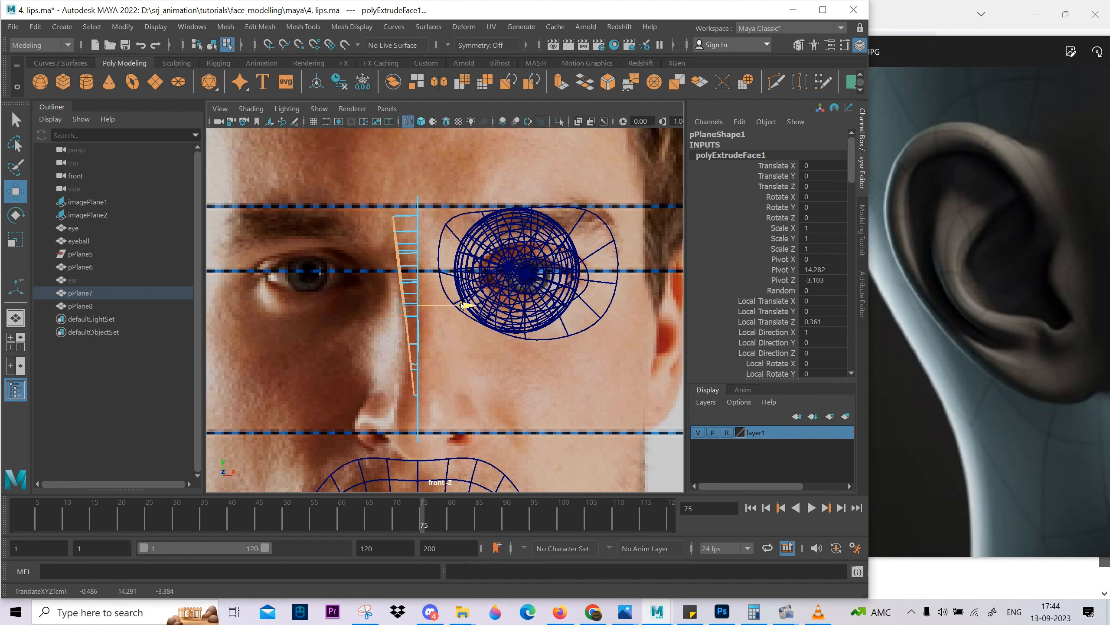
pyautogui.press('e')
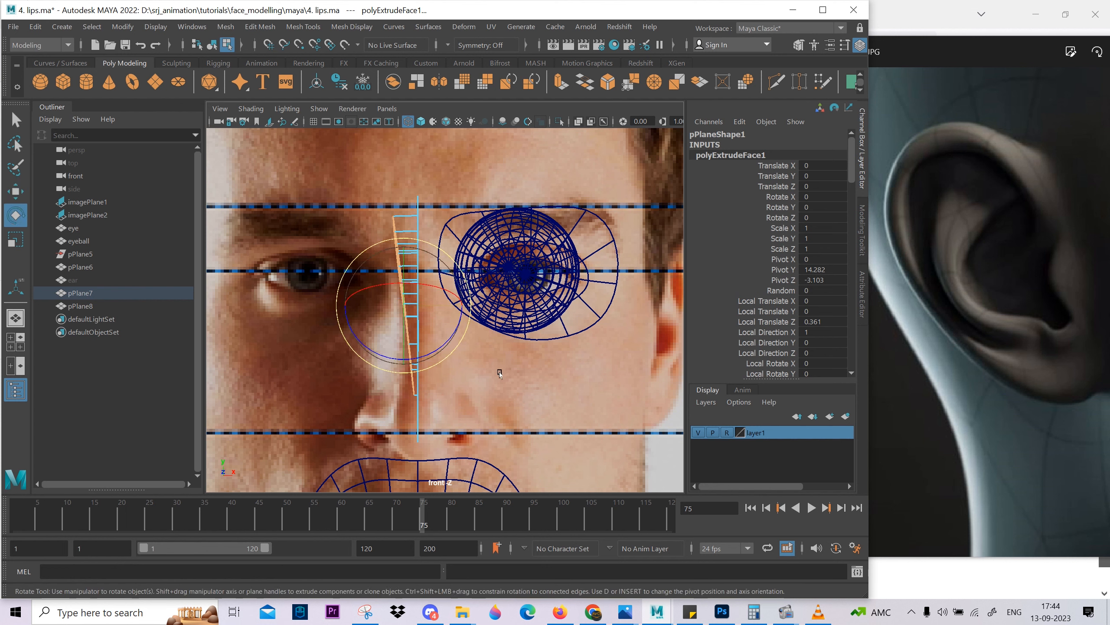
pyautogui.press('w')
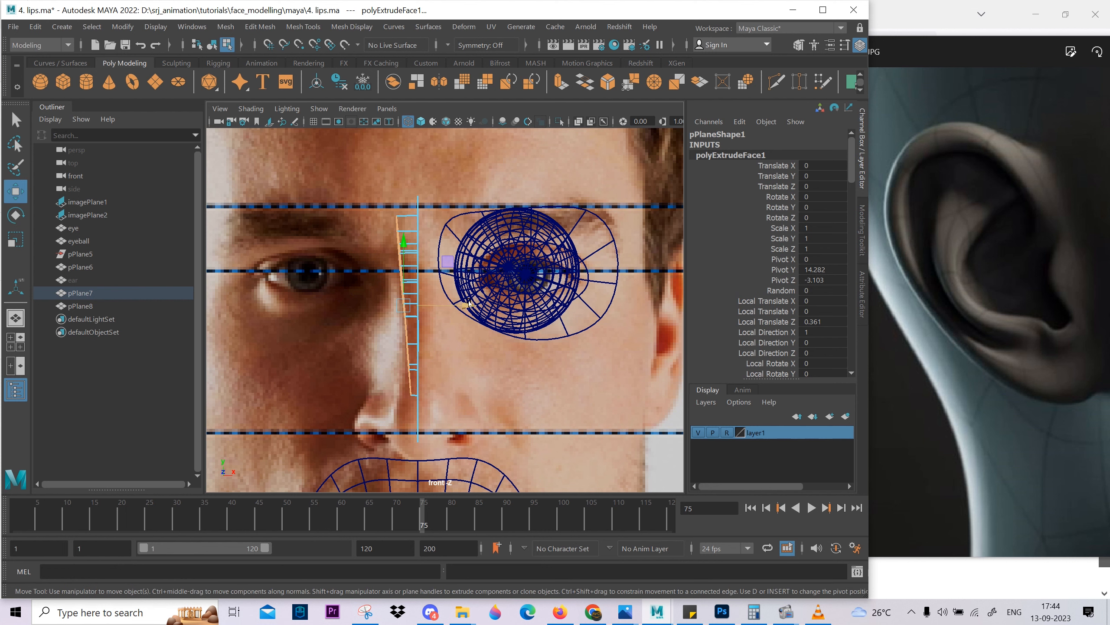
pyautogui.moveTo(468, 303); pyautogui.dragTo(463, 265)
# Check the tilted extrusion in the perspective view, return the ear to object mode and go back to the front view.
pyautogui.press('space')
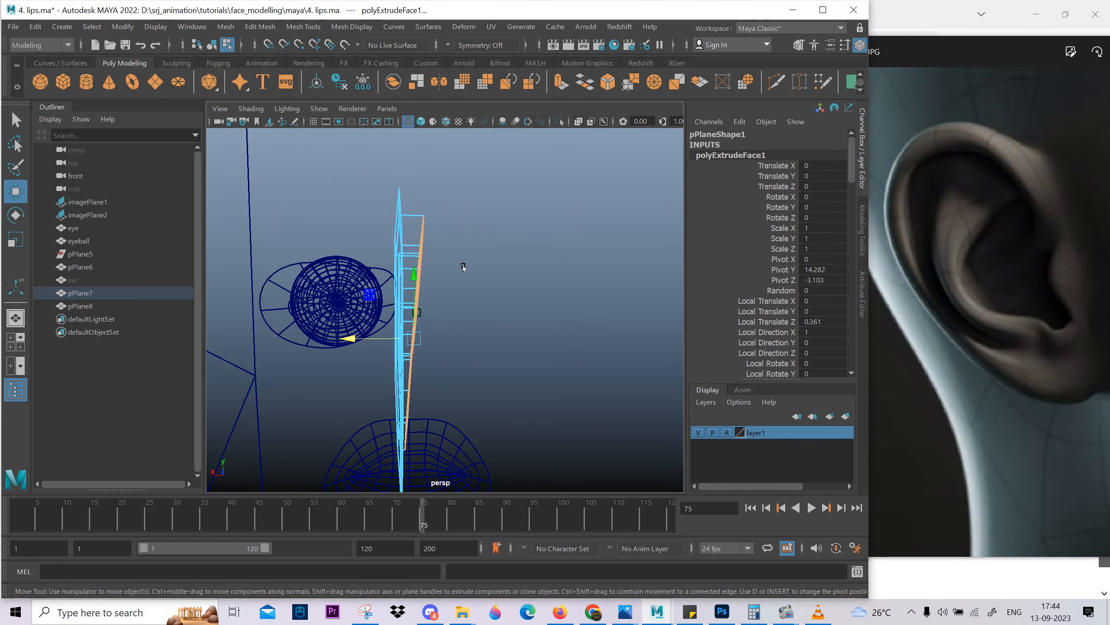
pyautogui.keyDown('alt'); pyautogui.moveTo(463, 265); pyautogui.dragTo(243, 301, button='right'); pyautogui.keyUp('alt')
pyautogui.press('F8')
pyautogui.keyDown('alt'); pyautogui.moveTo(243, 301); pyautogui.dragTo(510, 367); pyautogui.keyUp('alt')
pyautogui.press('space')
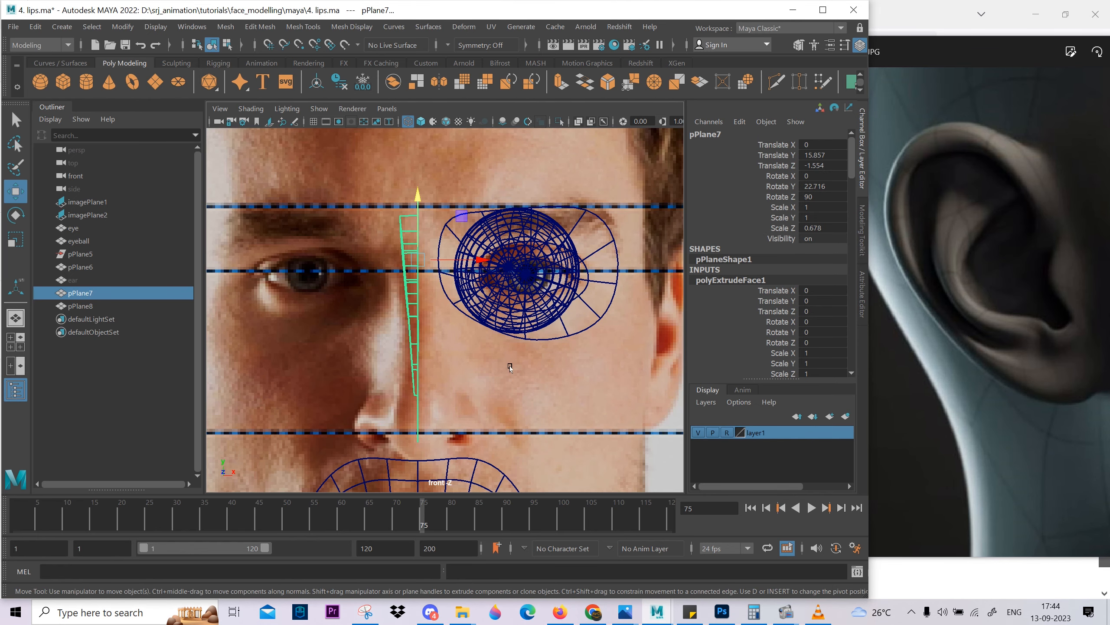
# Try to move the ear mesh to the side of the head and rotate it to match the front photo.
pyautogui.scroll(-3, 502, 307)
pyautogui.moveTo(488, 279); pyautogui.dragTo(623, 304)
pyautogui.press('e')
pyautogui.moveTo(622, 304); pyautogui.dragTo(610, 299)
pyautogui.hotkey('ctrl', 'z')
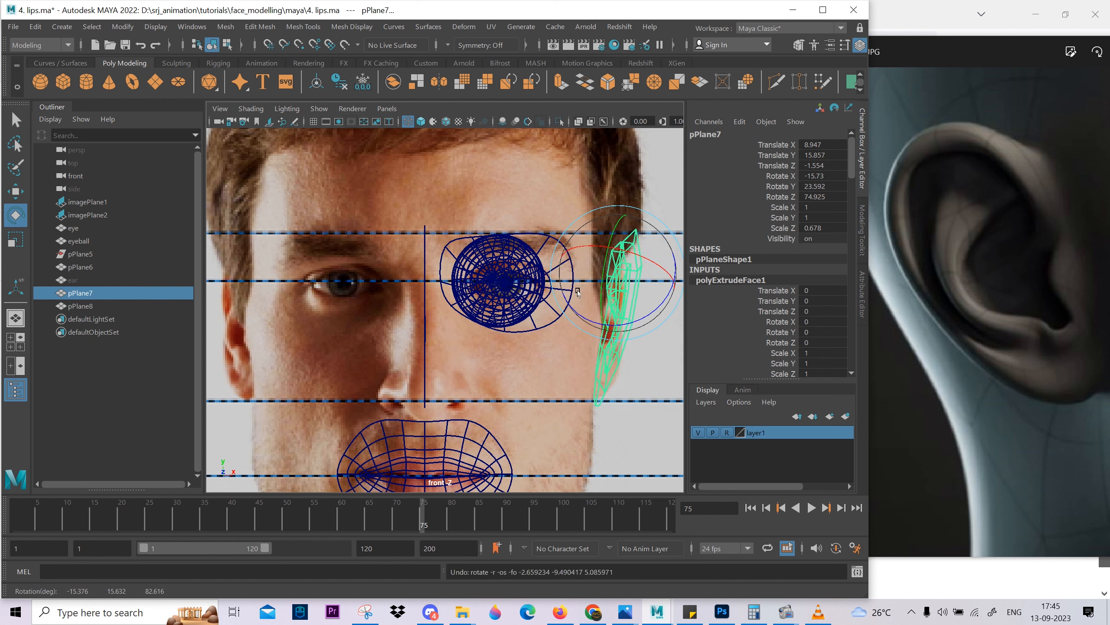
pyautogui.hotkey('ctrl', 'z')
pyautogui.hotkey('ctrl', 'z')
# Move the ear mesh along X to about 8.75, onto the front photo's ear, and bring up the side view.
pyautogui.press('w')
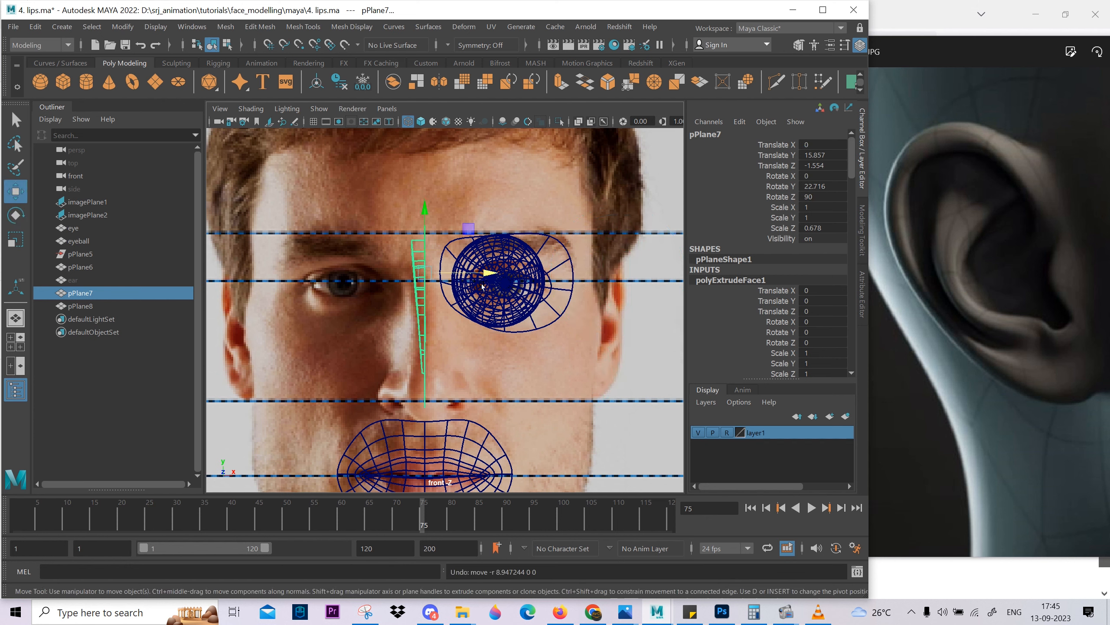
pyautogui.moveTo(483, 272); pyautogui.dragTo(671, 330)
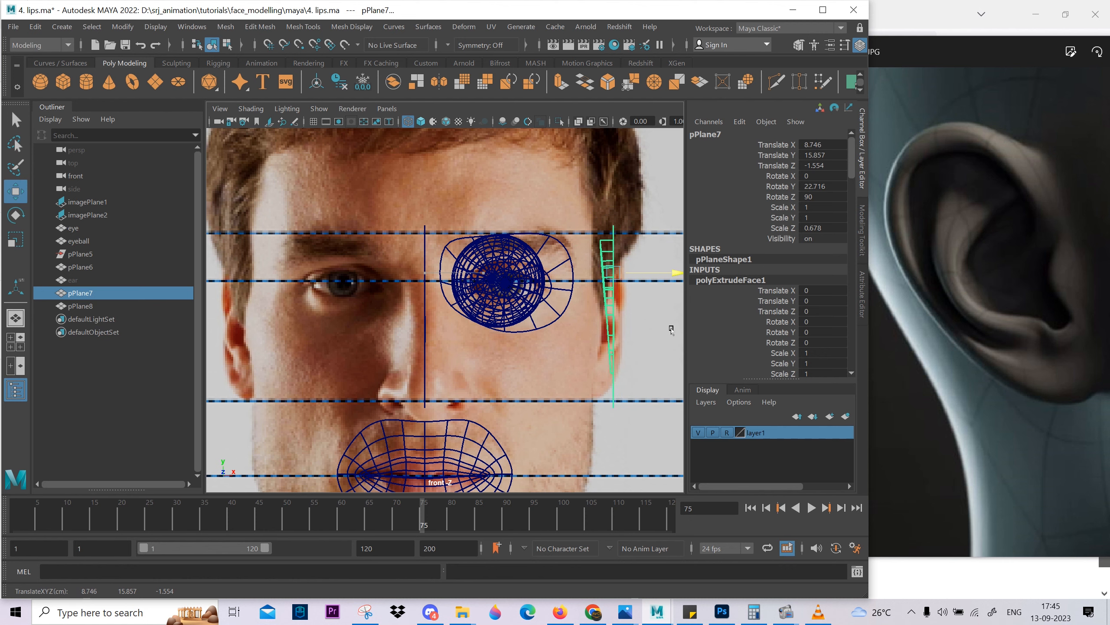
pyautogui.press('space')
pyautogui.press('space')
pyautogui.press('space')
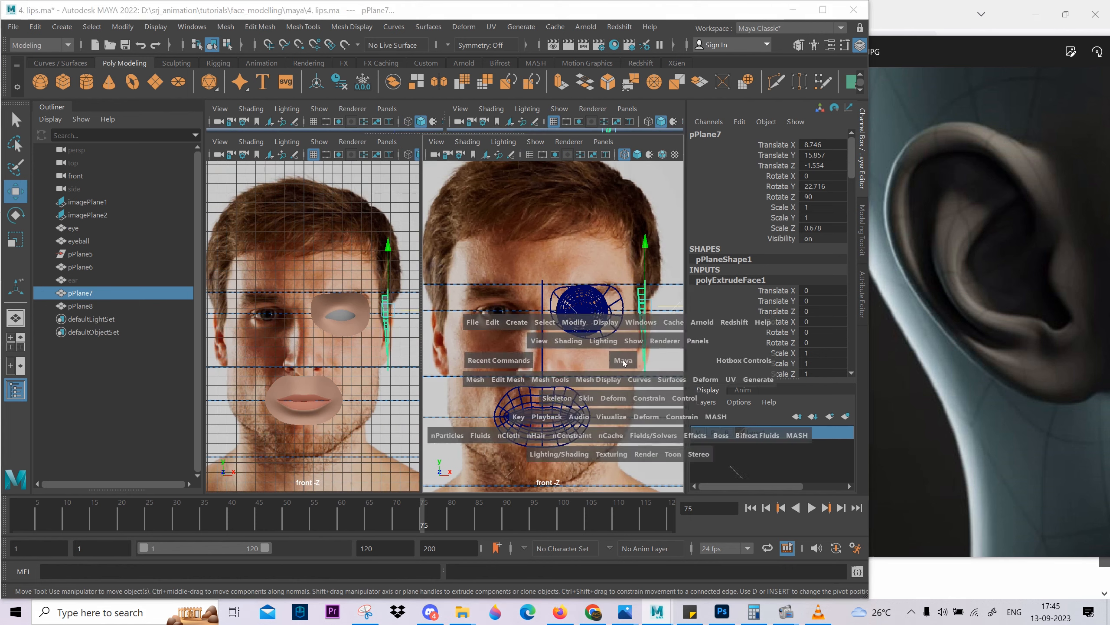
pyautogui.press('space')
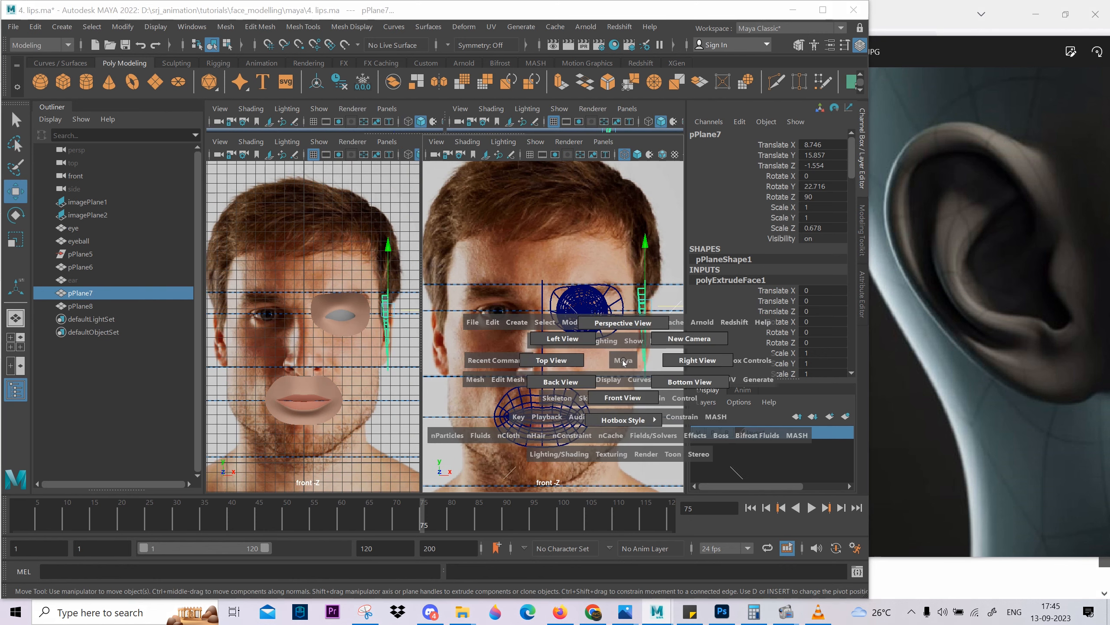
pyautogui.moveTo(622, 361); pyautogui.dragTo(701, 364)
pyautogui.press('space')
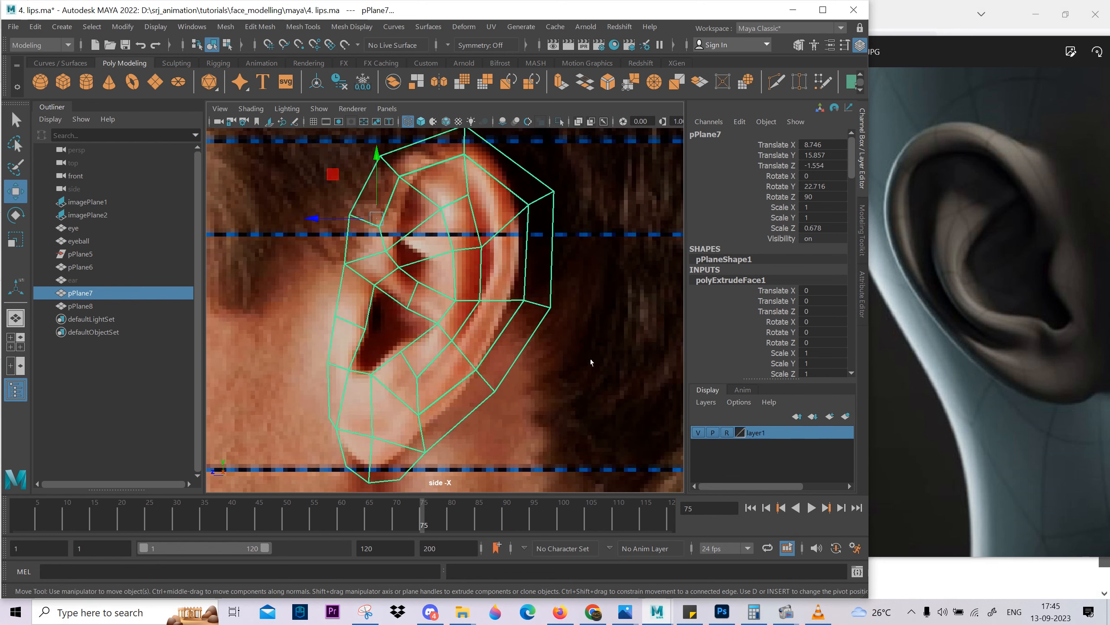
# Try to shift the short edge crossing the ear's upper front rim.
pyautogui.keyDown('alt'); pyautogui.moveTo(403, 197); pyautogui.dragTo(423, 257, button='middle'); pyautogui.keyUp('alt')
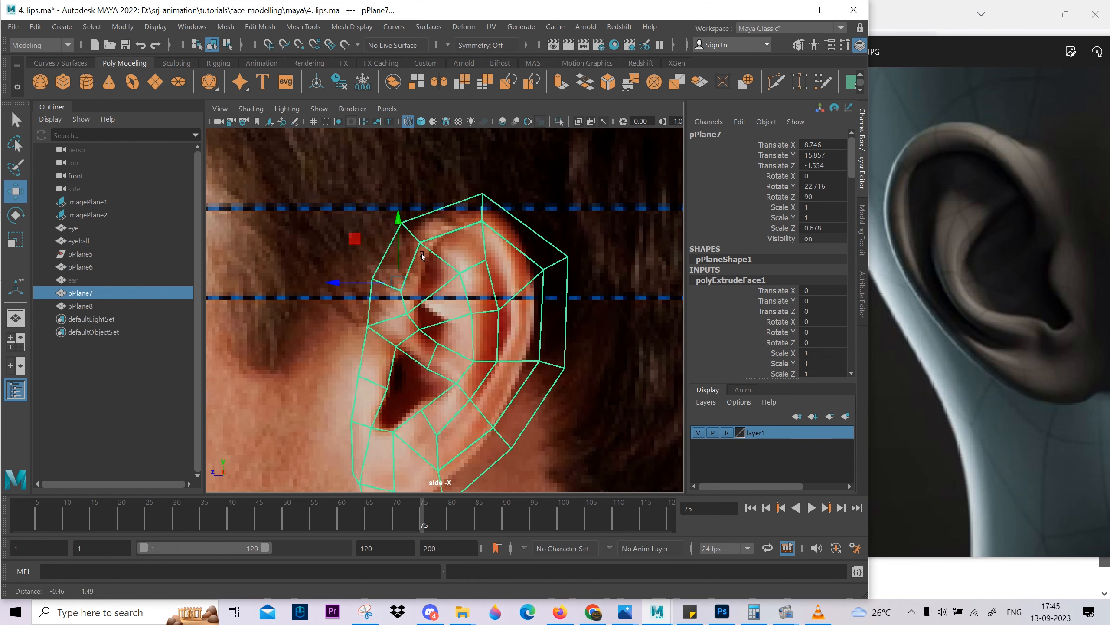
pyautogui.scroll(1, 392, 275)
pyautogui.moveTo(396, 328); pyautogui.dragTo(396, 302, button='right')
pyautogui.click(385, 292)
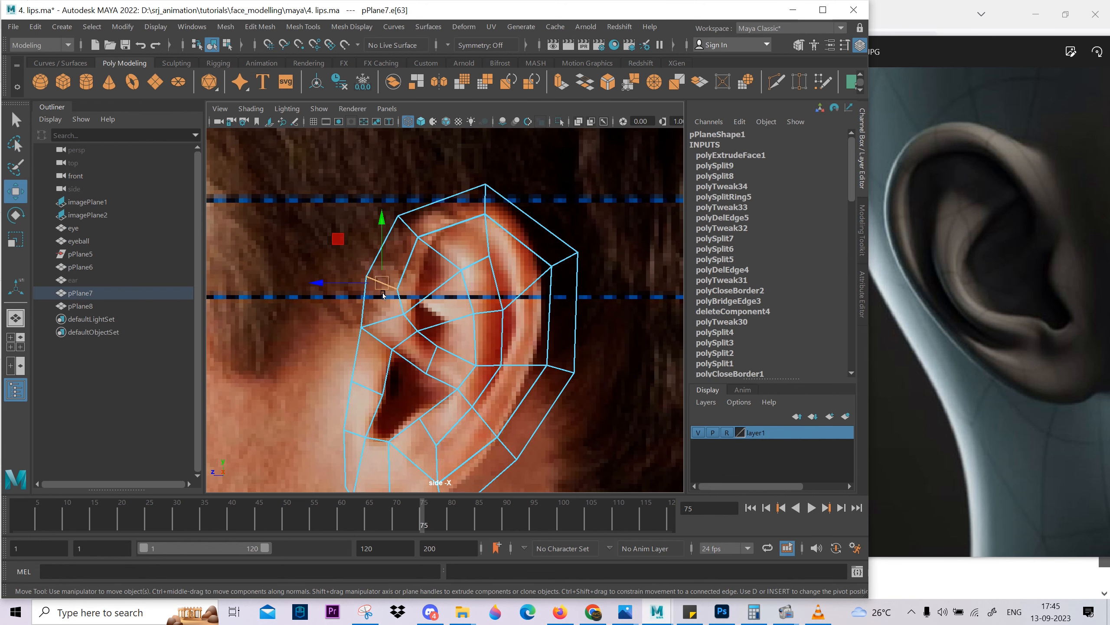
pyautogui.hotkey('ctrl', 'z')
pyautogui.moveTo(383, 278); pyautogui.dragTo(376, 281)
pyautogui.hotkey('ctrl', 'z')
# Examine the depth of the extruded inner ear from several angles in shaded perspective display.
pyautogui.press('space')
pyautogui.moveTo(441, 320); pyautogui.dragTo(368, 302)
pyautogui.scroll(4, 542, 411)
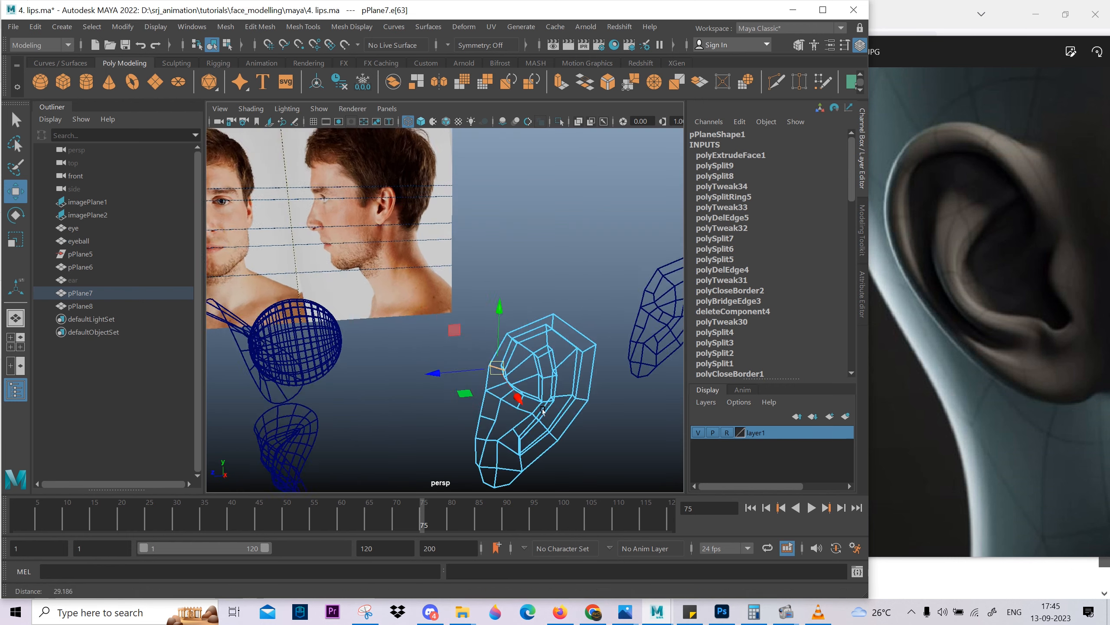
pyautogui.keyDown('alt'); pyautogui.moveTo(542, 411); pyautogui.dragTo(477, 371); pyautogui.keyUp('alt')
pyautogui.scroll(2, 477, 350)
pyautogui.press('5')
pyautogui.scroll(-2, 470, 324)
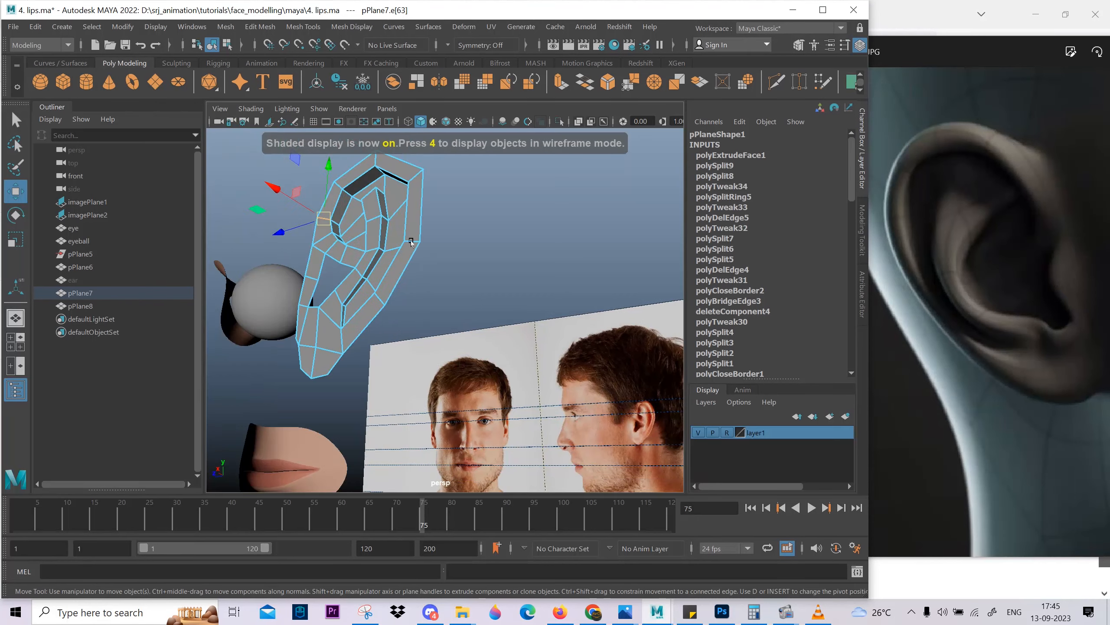
# Select the top edge of the inner fold and inspect the surrounding groove from several angles.
pyautogui.keyDown('alt'); pyautogui.moveTo(411, 243); pyautogui.dragTo(560, 298); pyautogui.keyUp('alt')
pyautogui.keyDown('alt'); pyautogui.moveTo(560, 298); pyautogui.dragTo(482, 305, button='middle'); pyautogui.keyUp('alt')
pyautogui.scroll(3, 491, 289)
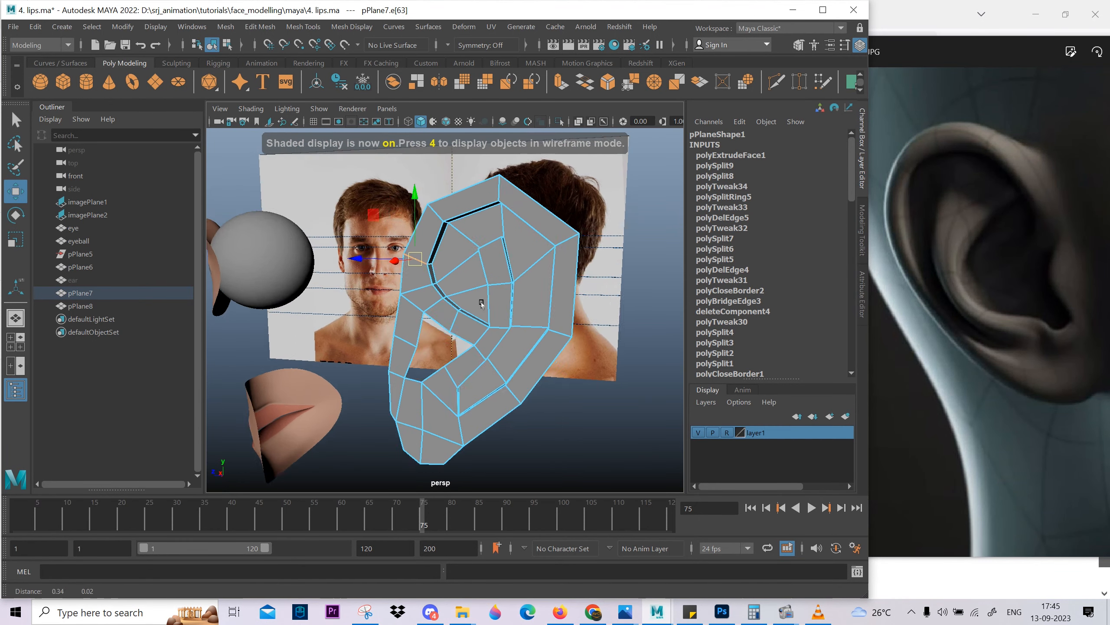
pyautogui.keyDown('alt'); pyautogui.moveTo(482, 305); pyautogui.dragTo(418, 245); pyautogui.keyUp('alt')
pyautogui.scroll(4, 467, 357)
pyautogui.click(440, 294)
pyautogui.scroll(-3, 480, 265)
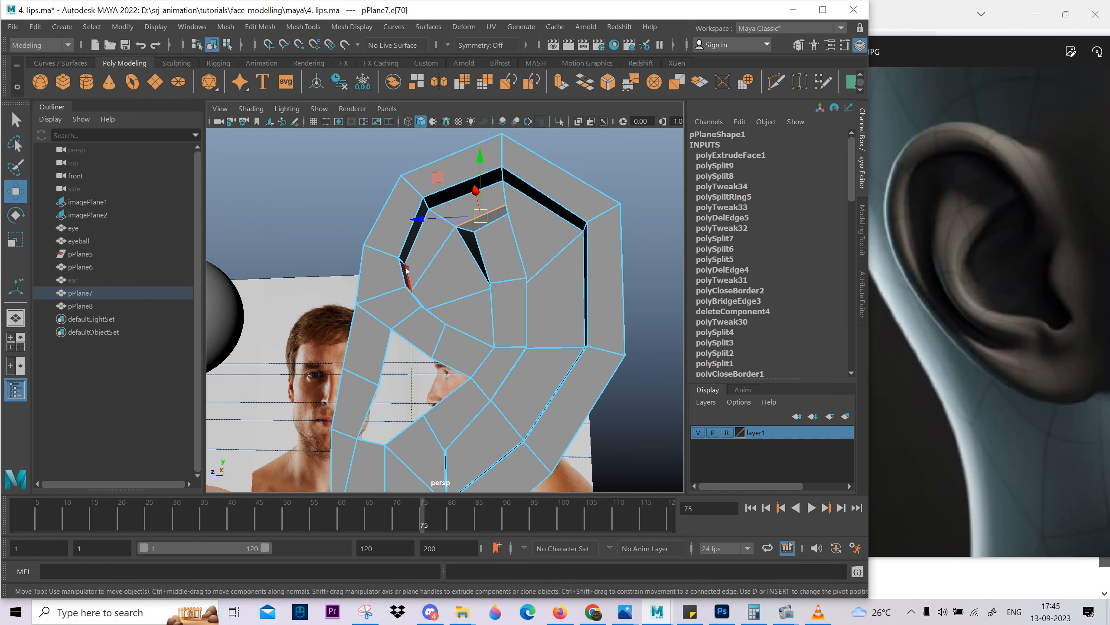
# Try to shift the whole edge loop along the inner side of the rim groove.
pyautogui.click(414, 240)
pyautogui.keyDown('shift'); pyautogui.doubleClick(503, 200); pyautogui.keyUp('shift')
pyautogui.keyDown('alt'); pyautogui.moveTo(504, 245); pyautogui.dragTo(526, 262); pyautogui.keyUp('alt')
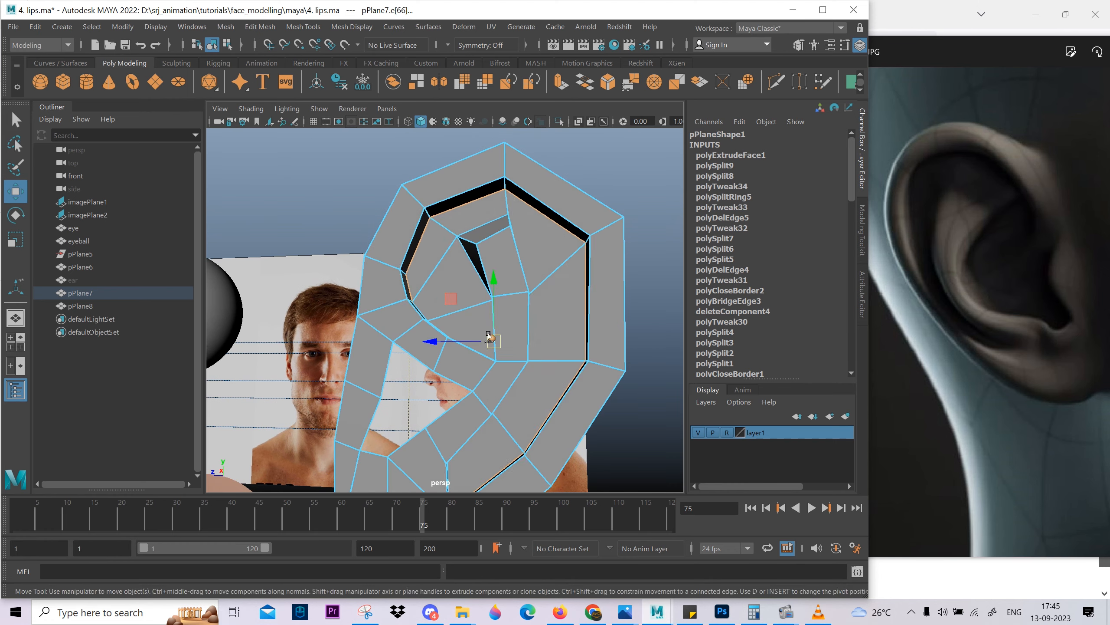
pyautogui.moveTo(491, 337); pyautogui.dragTo(501, 333)
pyautogui.hotkey('ctrl', 'z')
# Move the inner edges of the rim groove's lower front section to give it a wider, sloped wall.
pyautogui.click(409, 289)
pyautogui.keyDown('alt'); pyautogui.moveTo(409, 290); pyautogui.dragTo(404, 315); pyautogui.keyUp('alt')
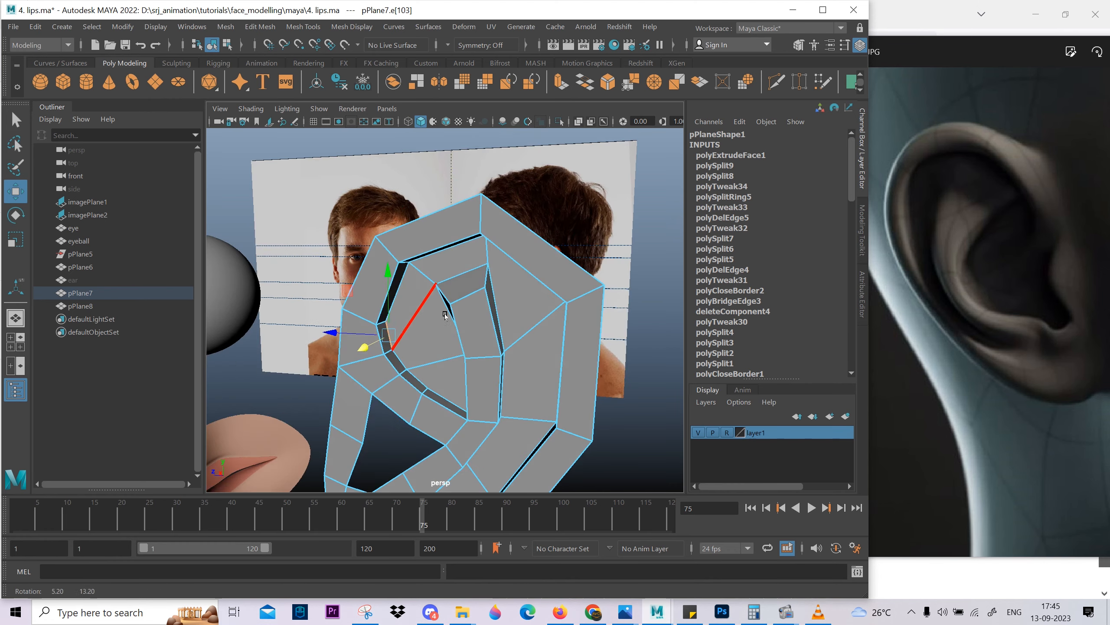
pyautogui.keyDown('shift'); pyautogui.click(437, 392); pyautogui.keyUp('shift')
pyautogui.keyDown('alt'); pyautogui.moveTo(437, 390); pyautogui.dragTo(446, 374); pyautogui.keyUp('alt')
pyautogui.scroll(4, 446, 373)
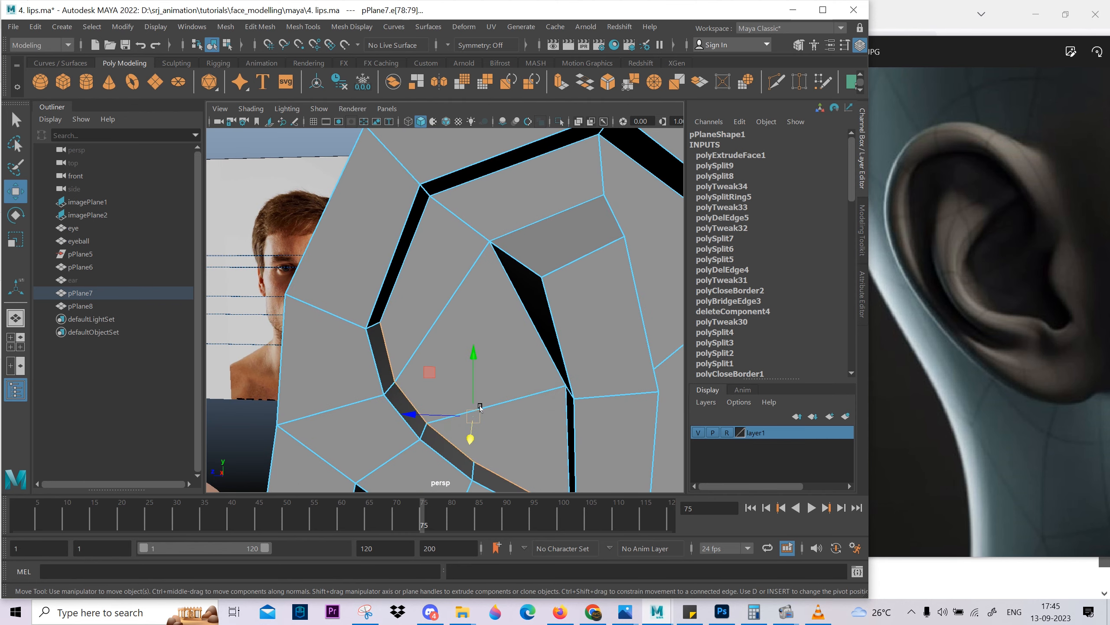
pyautogui.scroll(-2, 480, 407)
pyautogui.moveTo(466, 410); pyautogui.dragTo(469, 385)
pyautogui.keyDown('alt'); pyautogui.moveTo(472, 389); pyautogui.dragTo(490, 396); pyautogui.keyUp('alt')
pyautogui.moveTo(492, 425); pyautogui.dragTo(454, 425, button='right')
pyautogui.click(471, 429)
pyautogui.keyDown('alt'); pyautogui.moveTo(479, 380); pyautogui.dragTo(470, 323); pyautogui.keyUp('alt')
pyautogui.moveTo(470, 285); pyautogui.dragTo(469, 250, button='right')
# Shift the inner edges along the upper and rear rim to open up the groove there.
pyautogui.click(450, 217)
pyautogui.moveTo(509, 188); pyautogui.dragTo(522, 198)
pyautogui.keyDown('alt'); pyautogui.moveTo(568, 199); pyautogui.dragTo(485, 198, button='middle'); pyautogui.keyUp('alt')
pyautogui.click(632, 386)
pyautogui.keyDown('alt'); pyautogui.moveTo(629, 388); pyautogui.dragTo(606, 231, button='middle'); pyautogui.keyUp('alt')
pyautogui.keyDown('alt'); pyautogui.moveTo(461, 388); pyautogui.dragTo(429, 258); pyautogui.keyUp('alt')
# Move the edge loop running down the rear side of the inner fold to widen the channel beside it.
pyautogui.keyDown('shift'); pyautogui.doubleClick(479, 406); pyautogui.keyUp('shift')
pyautogui.keyDown('alt'); pyautogui.moveTo(470, 320); pyautogui.dragTo(410, 274); pyautogui.keyUp('alt')
pyautogui.click(309, 333)
pyautogui.keyDown('shift'); pyautogui.doubleClick(441, 185); pyautogui.keyUp('shift')
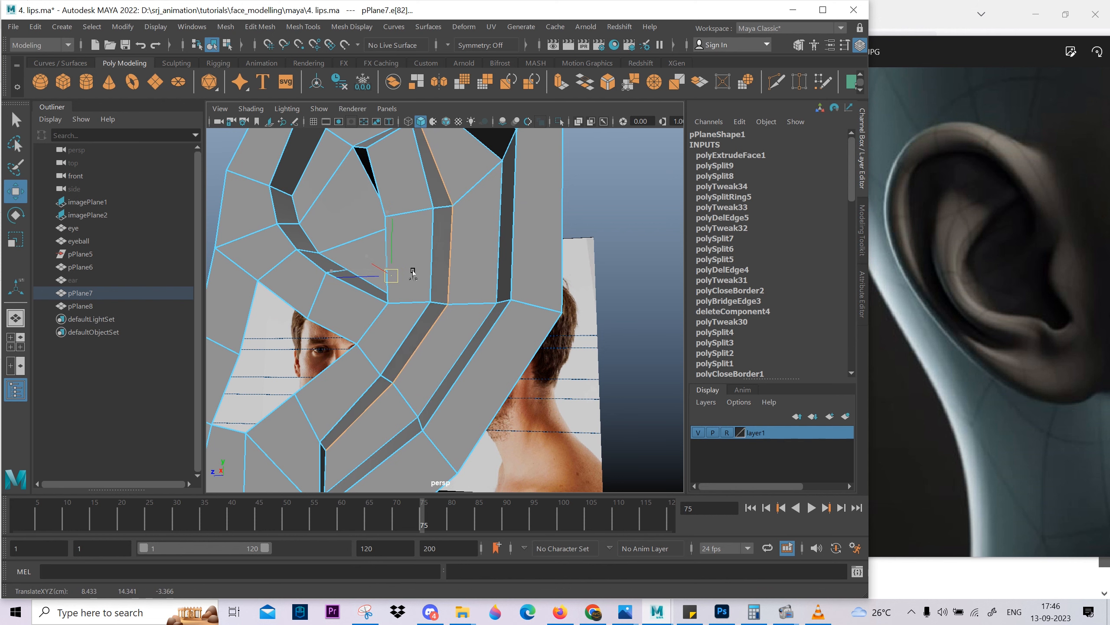
pyautogui.keyDown('alt'); pyautogui.moveTo(461, 175); pyautogui.dragTo(450, 224); pyautogui.keyUp('alt')
pyautogui.moveTo(450, 219); pyautogui.dragTo(418, 197, button='right')
pyautogui.click(418, 197)
pyautogui.moveTo(420, 136); pyautogui.dragTo(419, 125)
# Reposition the vertex at the inner fold's lower end and the neighbouring vertex on the front groove edge.
pyautogui.keyDown('alt'); pyautogui.moveTo(335, 240); pyautogui.dragTo(415, 262); pyautogui.keyUp('alt')
pyautogui.click(471, 307)
pyautogui.click(477, 383)
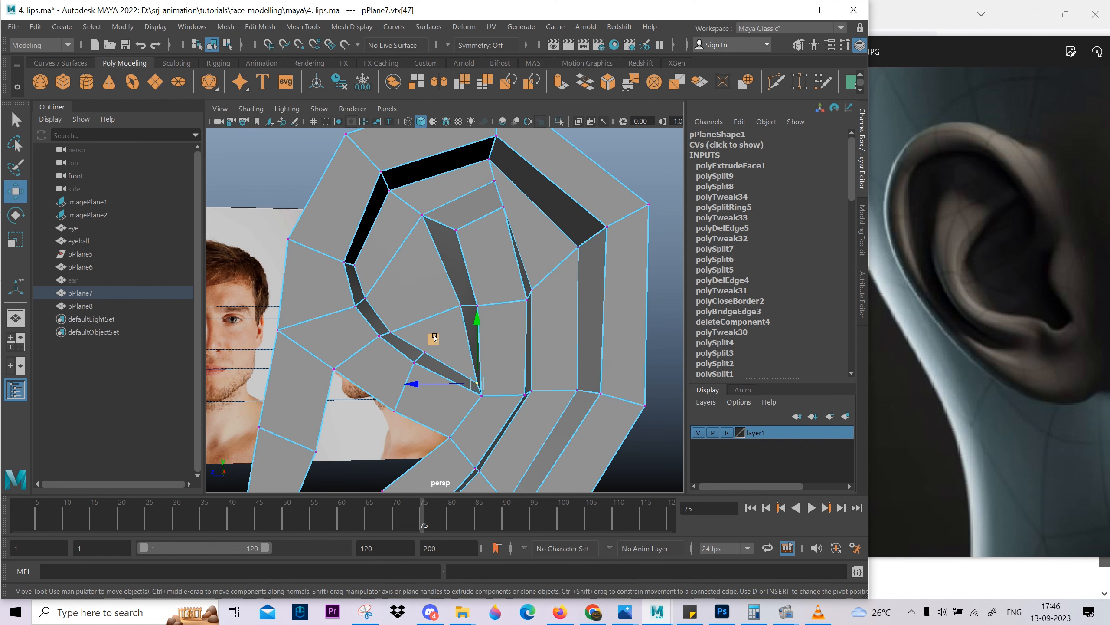
pyautogui.moveTo(433, 340); pyautogui.dragTo(415, 322)
pyautogui.click(392, 330)
pyautogui.moveTo(345, 289); pyautogui.dragTo(352, 281)
pyautogui.scroll(-3, 463, 333)
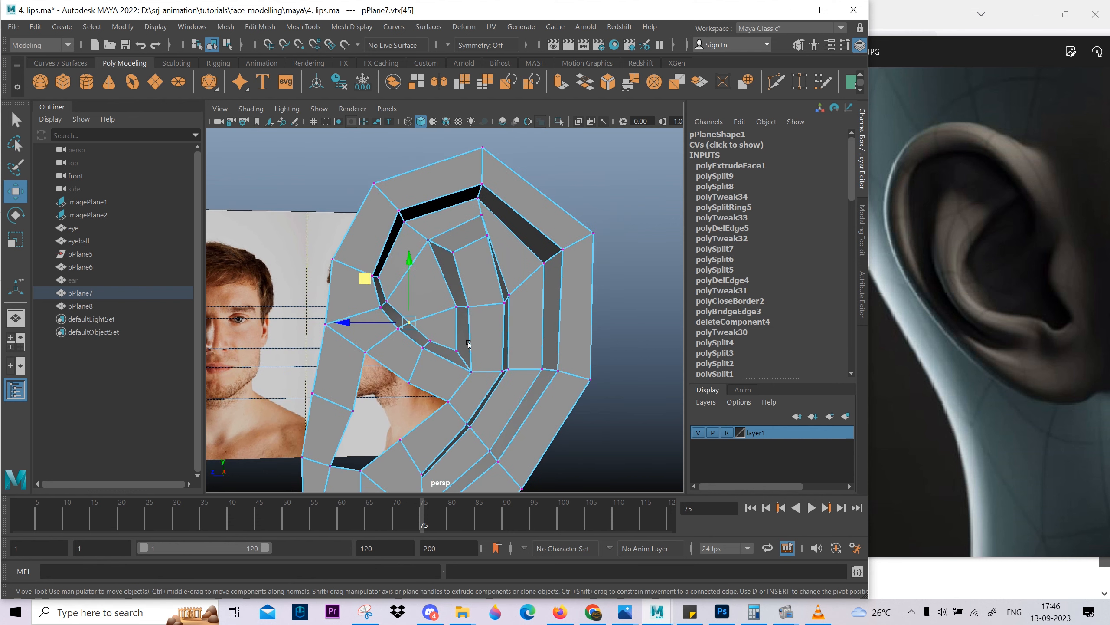
# Examine the smoothed ear over the profile photo in the side view.
pyautogui.press('space')
pyautogui.moveTo(466, 341); pyautogui.dragTo(640, 335)
pyautogui.scroll(-3, 430, 342)
pyautogui.scroll(-4, 429, 341)
pyautogui.click(559, 409)
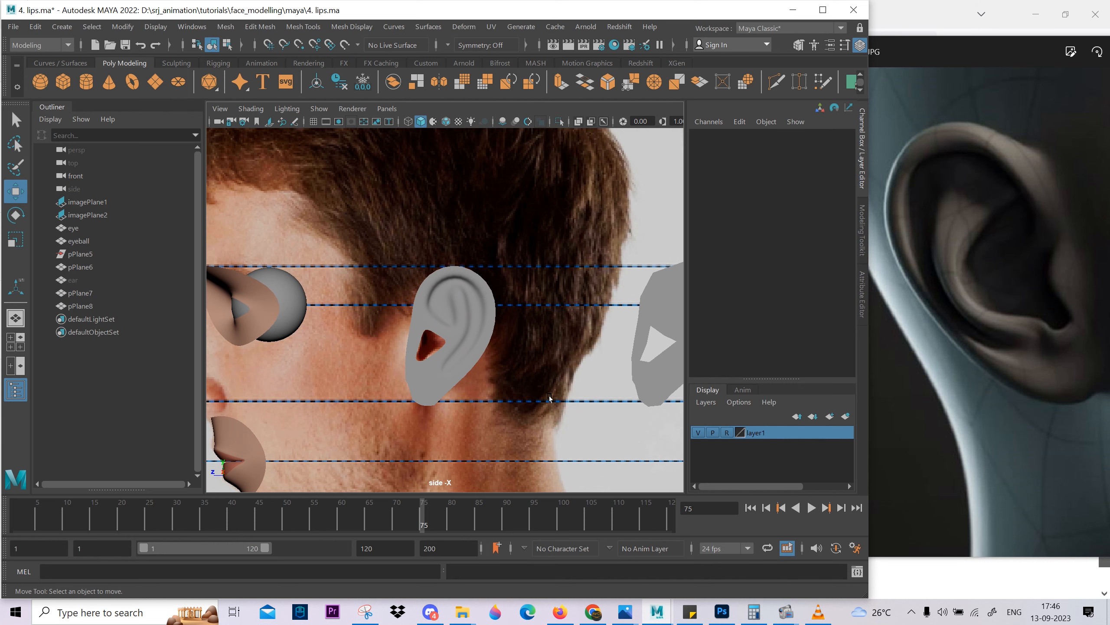
pyautogui.scroll(5, 463, 307)
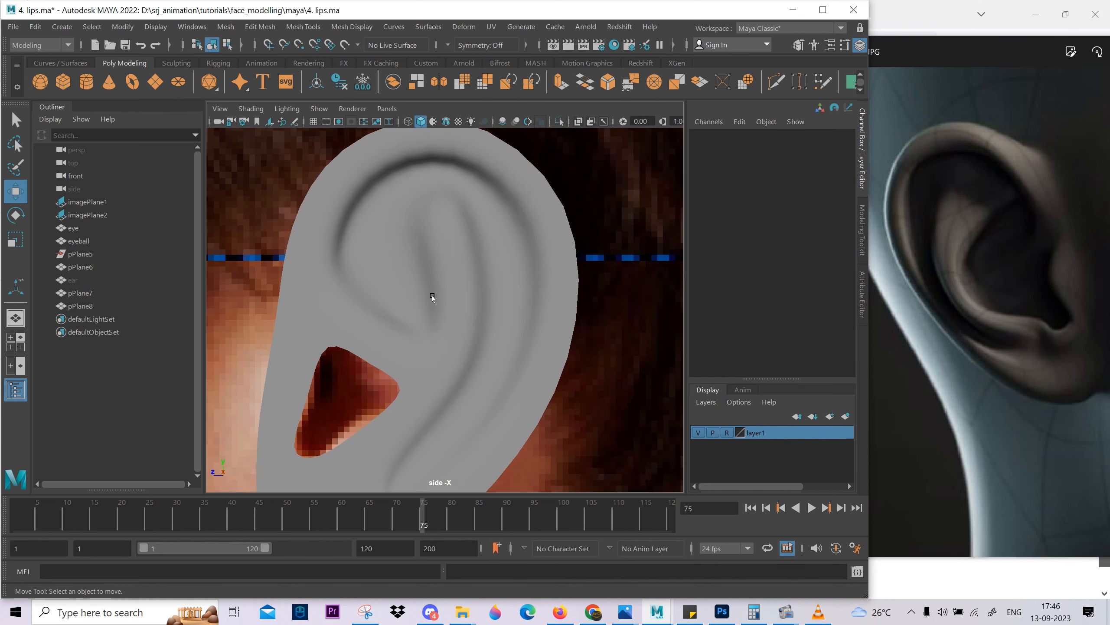
# Move the edge above the ear opening along X to about 8.53 in the perspective view, with smoothing off.
pyautogui.click(434, 298)
pyautogui.scroll(3, 378, 368)
pyautogui.moveTo(377, 367); pyautogui.dragTo(371, 319, button='right')
pyautogui.click(364, 360)
pyautogui.press('space')
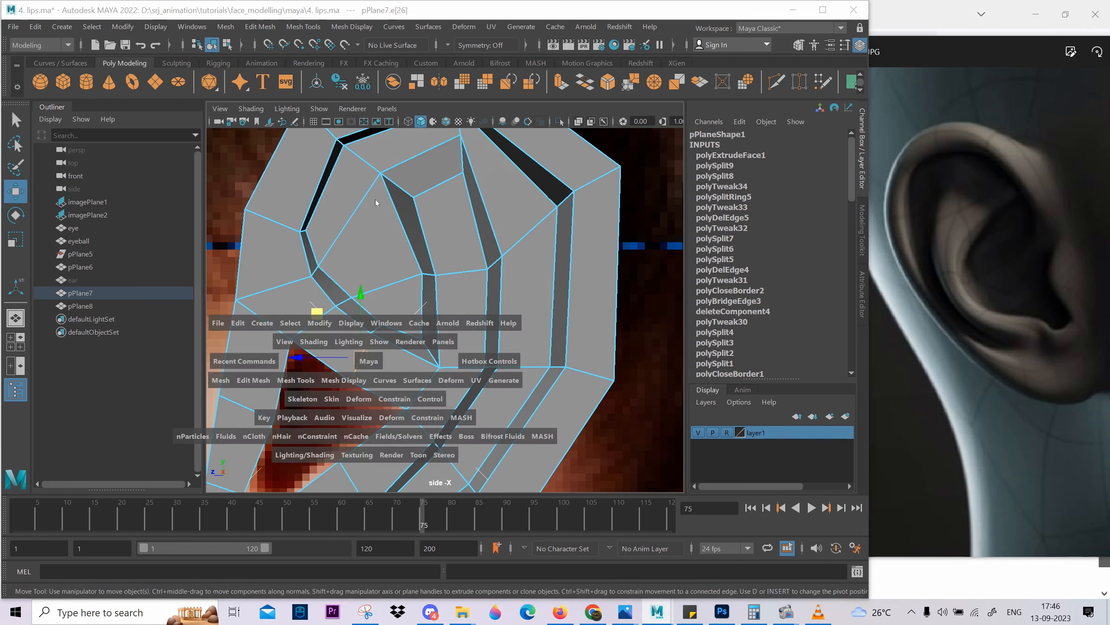
pyautogui.moveTo(367, 359); pyautogui.dragTo(367, 327)
pyautogui.keyDown('alt'); pyautogui.moveTo(369, 328); pyautogui.dragTo(518, 336); pyautogui.keyUp('alt')
pyautogui.keyDown('alt'); pyautogui.moveTo(518, 336); pyautogui.dragTo(555, 380, button='middle'); pyautogui.keyUp('alt')
pyautogui.keyDown('alt'); pyautogui.moveTo(555, 379); pyautogui.dragTo(526, 363); pyautogui.keyUp('alt')
pyautogui.keyDown('alt'); pyautogui.moveTo(627, 358); pyautogui.dragTo(582, 326, button='middle'); pyautogui.keyUp('alt')
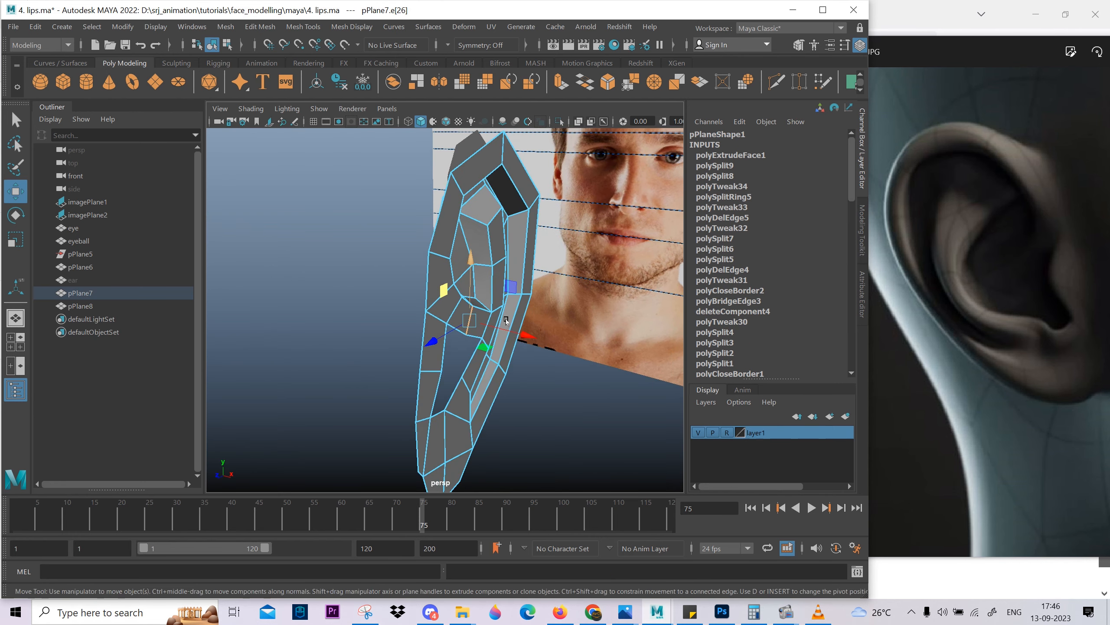
pyautogui.scroll(5, 582, 324)
pyautogui.moveTo(574, 353); pyautogui.dragTo(539, 351)
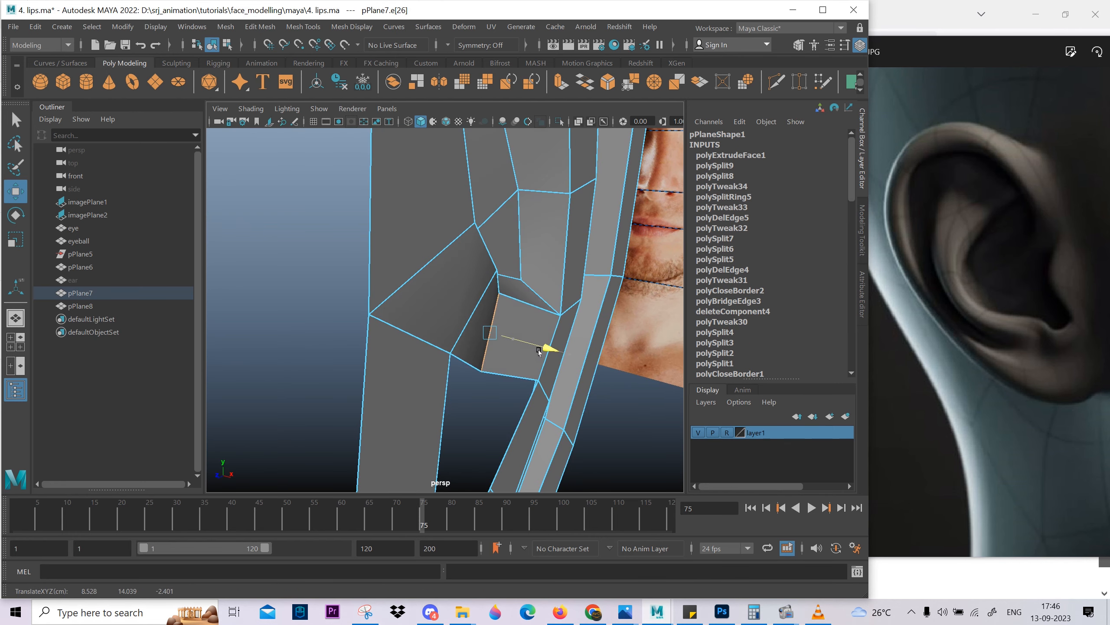
# Check the depth of the edge and face bordering the ear opening in side wireframe and shaded perspective.
pyautogui.click(535, 366)
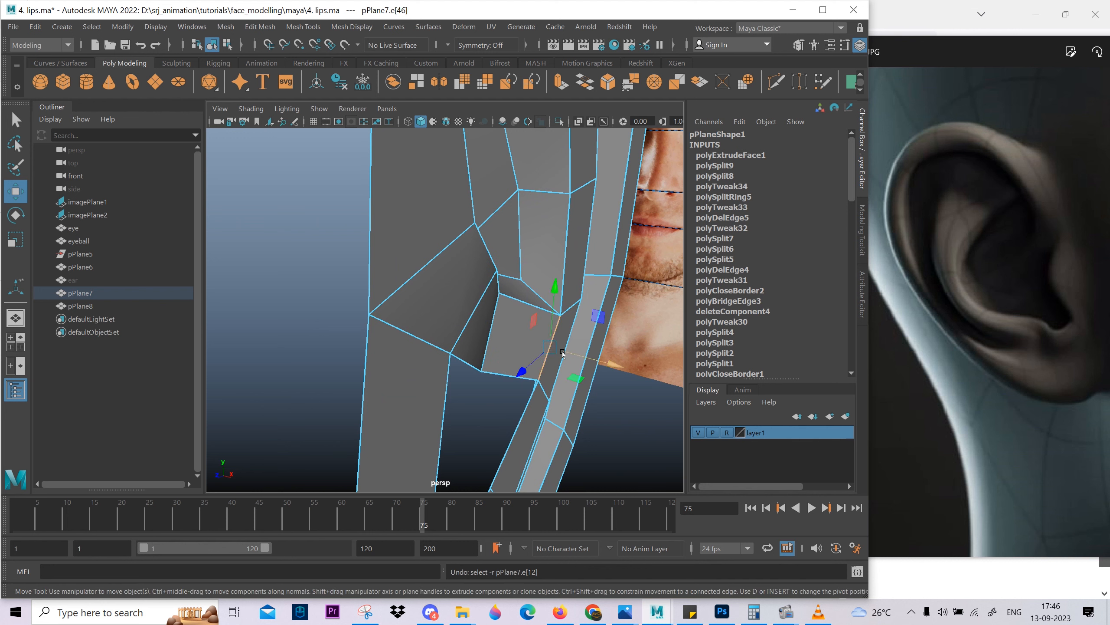
pyautogui.moveTo(542, 376); pyautogui.dragTo(542, 411, button='right')
pyautogui.click(551, 363)
pyautogui.moveTo(613, 370)
pyautogui.mouseDown()
pyautogui.moveTo(494, 371)
pyautogui.moveTo(404, 342)
pyautogui.moveTo(502, 324)
pyautogui.moveTo(477, 285)
pyautogui.mouseUp()
pyautogui.scroll(-2, 608, 376)
pyautogui.press('space')
pyautogui.scroll(-6, 481, 324)
pyautogui.press('4')
pyautogui.scroll(3, 441, 339)
pyautogui.press('space')
pyautogui.moveTo(477, 284)
pyautogui.keyDown('alt'); pyautogui.mouseDown()
pyautogui.moveTo(560, 278)
pyautogui.moveTo(630, 302)
pyautogui.mouseUp(); pyautogui.keyUp('alt')
pyautogui.press('5')
pyautogui.keyDown('alt'); pyautogui.moveTo(488, 383); pyautogui.dragTo(422, 315); pyautogui.keyUp('alt')
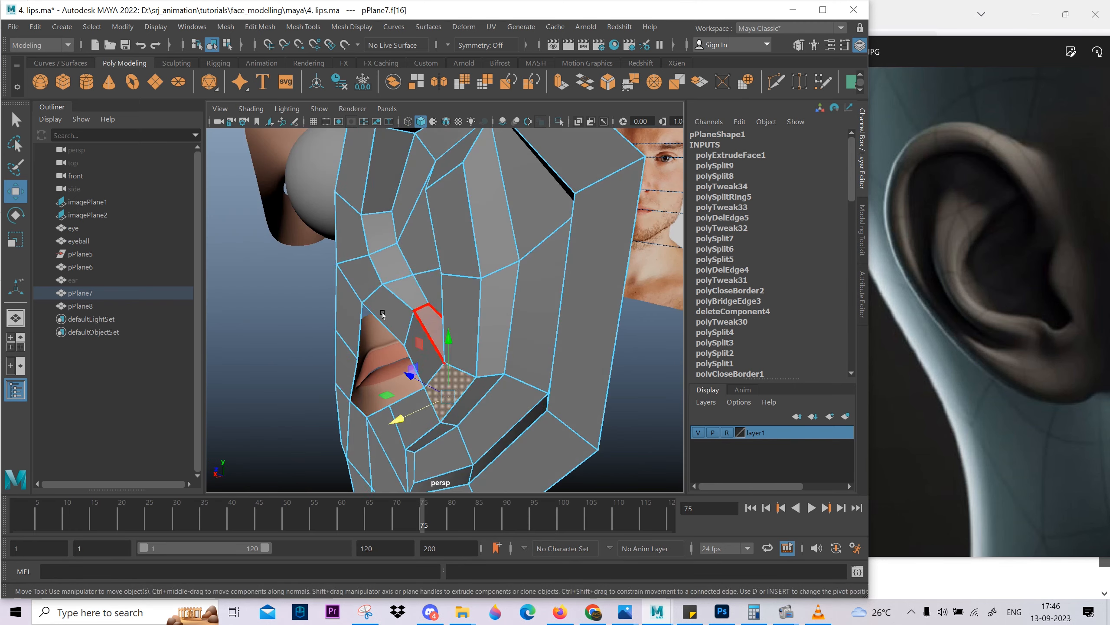
# Adjust the ridge vertex just above the ear opening and bring up the side view.
pyautogui.moveTo(422, 320); pyautogui.dragTo(382, 319, button='right')
pyautogui.click(422, 341)
pyautogui.keyDown('alt'); pyautogui.moveTo(422, 328); pyautogui.dragTo(483, 289); pyautogui.keyUp('alt')
pyautogui.moveTo(506, 222); pyautogui.dragTo(487, 322)
pyautogui.scroll(-5, 465, 235)
pyautogui.scroll(3, 546, 321)
pyautogui.press('space')
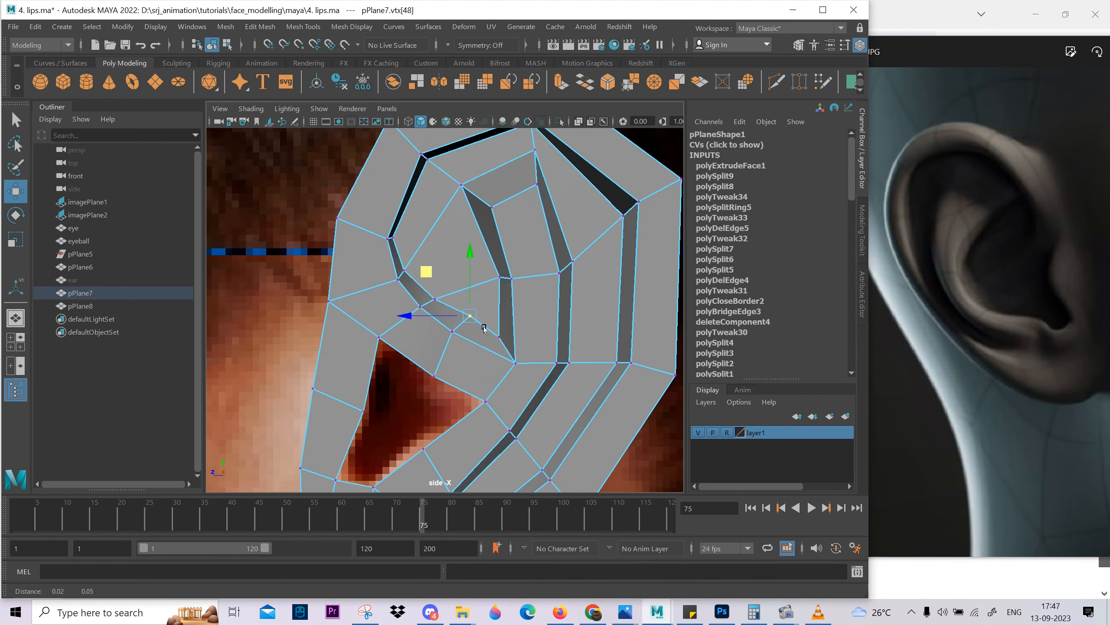
# Shift the inner fold's upper front and top vertices to round its upper contour.
pyautogui.scroll(-2, 495, 247)
pyautogui.keyDown('alt'); pyautogui.moveTo(494, 248); pyautogui.dragTo(479, 307, button='middle'); pyautogui.keyUp('alt')
pyautogui.scroll(3, 479, 306)
pyautogui.click(441, 253)
pyautogui.moveTo(399, 209); pyautogui.dragTo(395, 210)
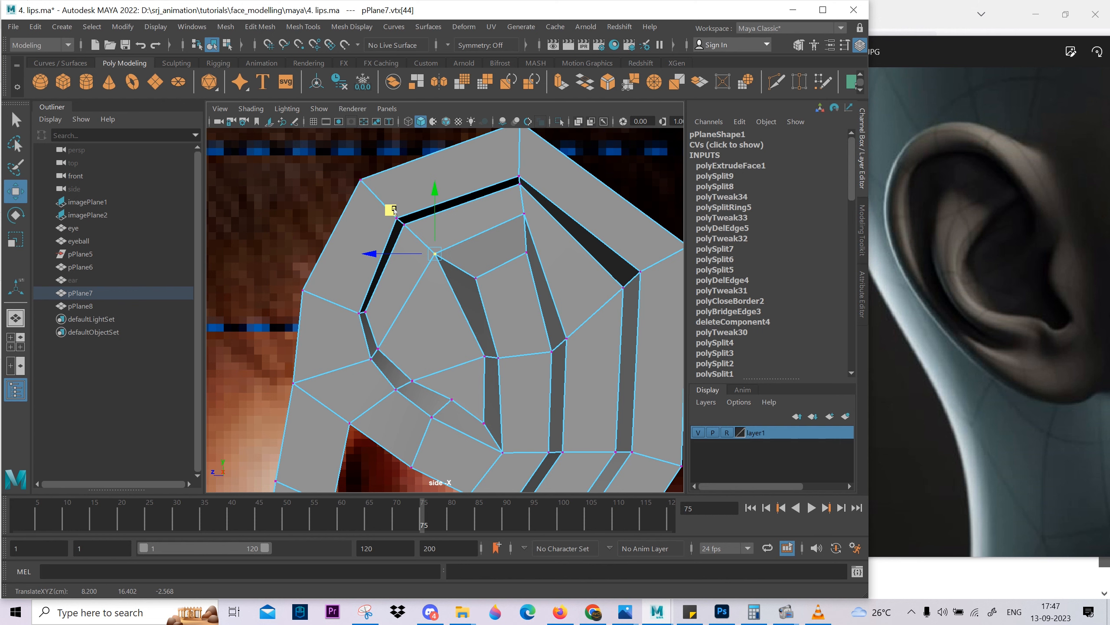
pyautogui.click(523, 213)
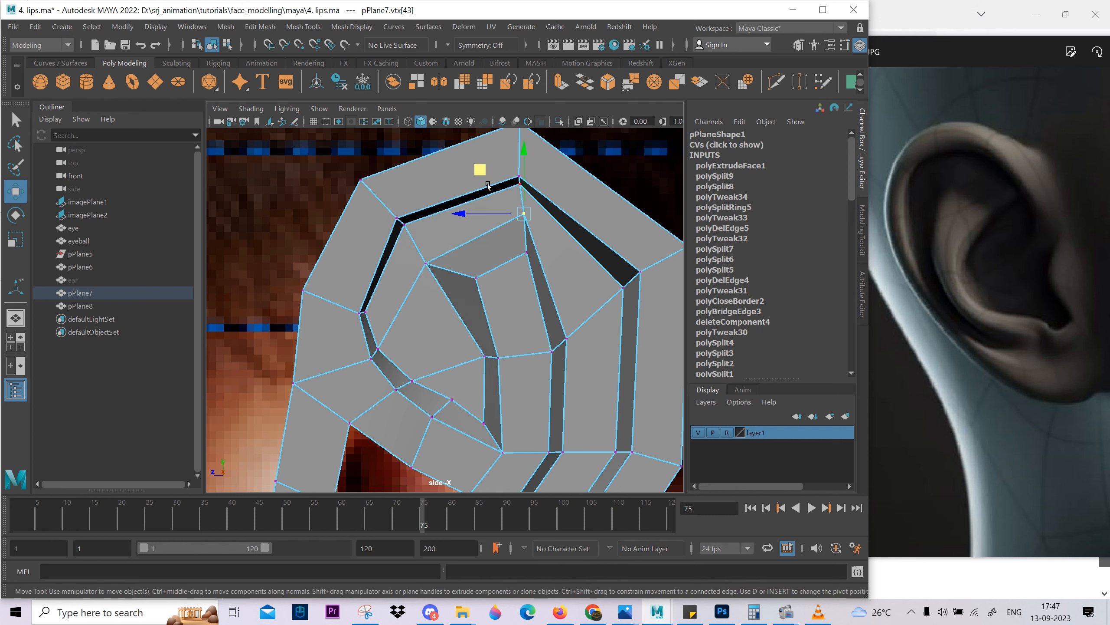
pyautogui.moveTo(388, 217); pyautogui.dragTo(382, 202)
pyautogui.click(533, 218)
pyautogui.keyDown('alt'); pyautogui.click(490, 172); pyautogui.keyUp('alt')
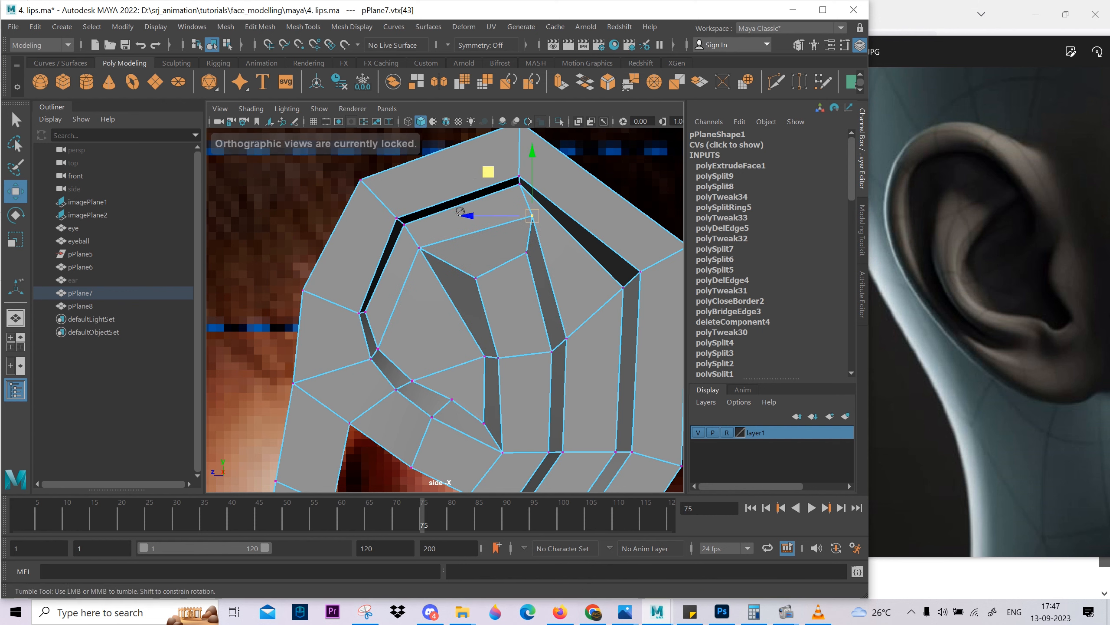
pyautogui.moveTo(489, 172); pyautogui.dragTo(486, 173)
pyautogui.moveTo(353, 184)
pyautogui.mouseDown()
pyautogui.moveTo(365, 200)
pyautogui.moveTo(358, 187)
pyautogui.mouseUp()
# Lower the rim groove's inner top vertex and move its upper rear vertex slightly inward.
pyautogui.click(519, 184)
pyautogui.moveTo(519, 185)
pyautogui.mouseDown()
pyautogui.moveTo(527, 207)
pyautogui.moveTo(524, 198)
pyautogui.mouseUp()
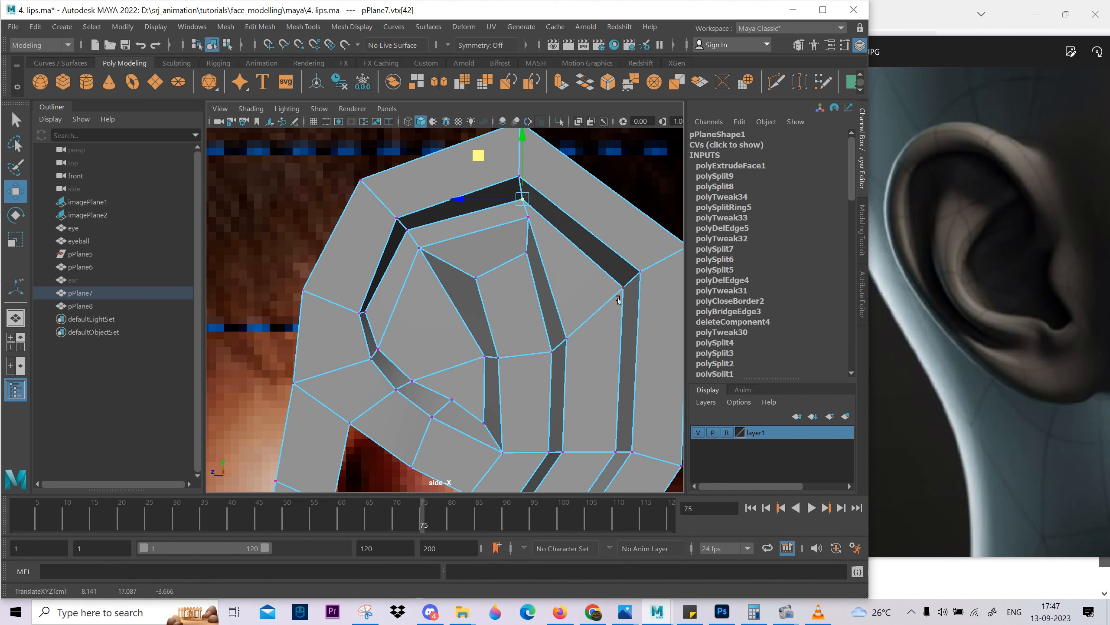
pyautogui.click(623, 287)
pyautogui.moveTo(624, 288); pyautogui.dragTo(616, 291)
# Nudge the vertices along the raised inner fold, including the one at its top rear corner.
pyautogui.keyDown('alt'); pyautogui.moveTo(557, 357); pyautogui.dragTo(547, 219, button='middle'); pyautogui.keyUp('alt')
pyautogui.click(489, 220)
pyautogui.moveTo(441, 185); pyautogui.dragTo(451, 182)
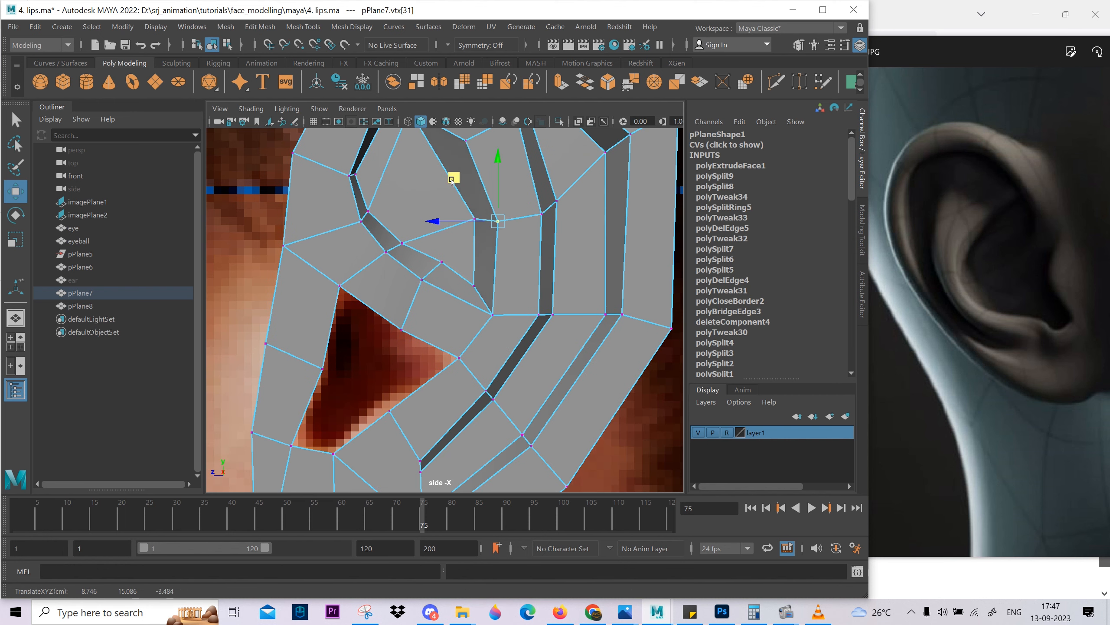
pyautogui.moveTo(541, 213); pyautogui.dragTo(536, 213)
pyautogui.click(557, 202)
pyautogui.keyDown('alt'); pyautogui.moveTo(567, 253); pyautogui.dragTo(566, 303, button='middle'); pyautogui.keyUp('alt')
pyautogui.hotkey('ctrl', 'z')
pyautogui.moveTo(508, 189); pyautogui.dragTo(497, 206, button='middle')
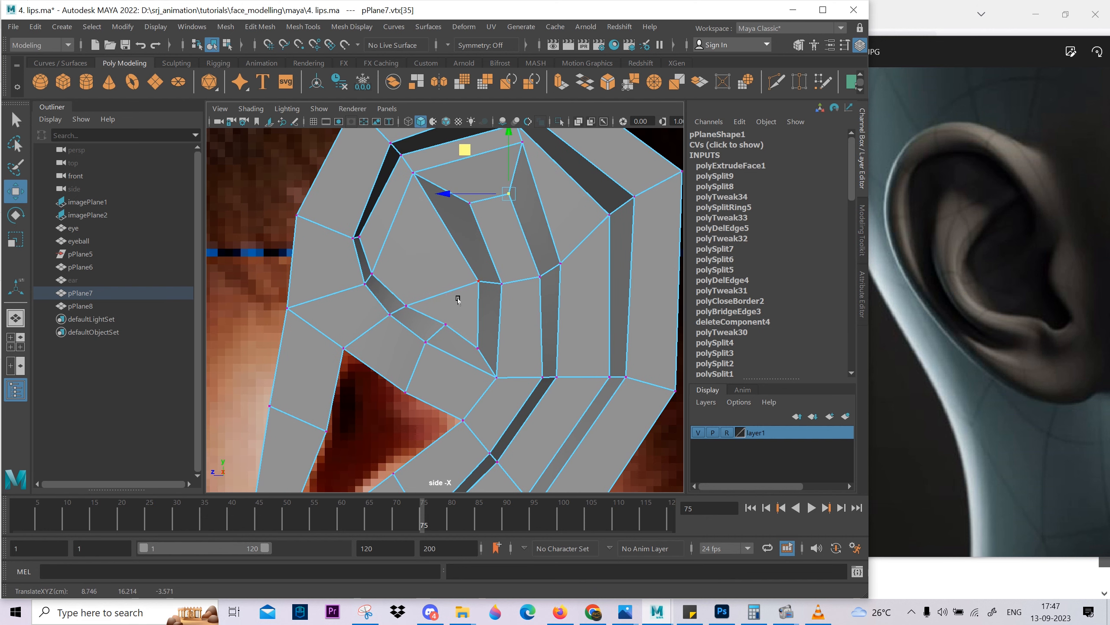
# Reposition the vertices above and behind the ear opening to even out the faces there.
pyautogui.click(458, 299)
pyautogui.moveTo(459, 306); pyautogui.dragTo(443, 262, button='middle')
pyautogui.click(423, 269)
pyautogui.moveTo(428, 299); pyautogui.dragTo(429, 315, button='middle')
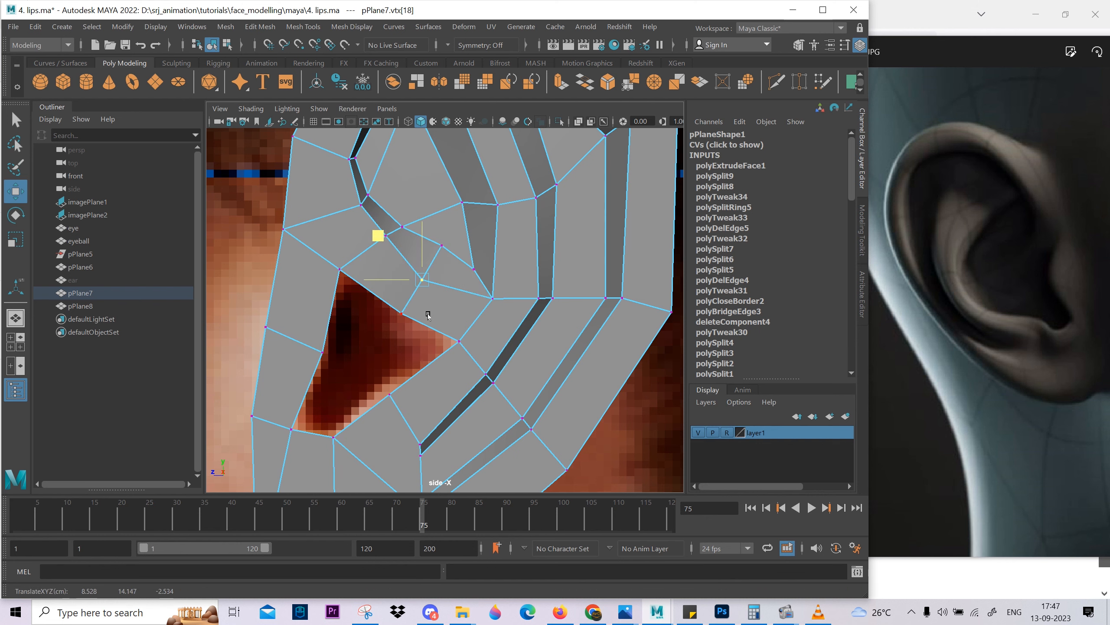
pyautogui.click(492, 298)
pyautogui.moveTo(486, 336); pyautogui.dragTo(484, 337, button='middle')
pyautogui.scroll(-2, 483, 336)
pyautogui.click(403, 258)
pyautogui.moveTo(402, 291); pyautogui.dragTo(398, 297, button='middle')
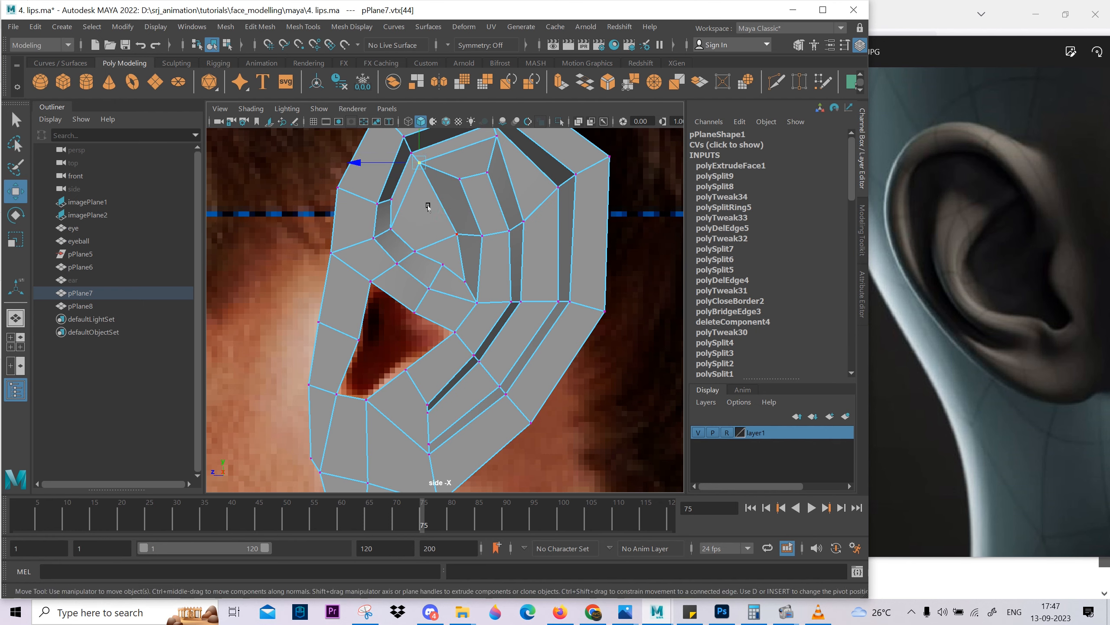
# Preview the smoothed ear, return to the unsmoothed mesh and nudge the inner fold's top rear vertex.
pyautogui.scroll(-4, 428, 207)
pyautogui.moveTo(446, 236); pyautogui.dragTo(440, 184, button='right')
pyautogui.press('3')
pyautogui.click(568, 262)
pyautogui.click(476, 253)
pyautogui.press('1')
pyautogui.scroll(5, 473, 184)
pyautogui.click(461, 167)
pyautogui.keyDown('alt'); pyautogui.moveTo(415, 134); pyautogui.dragTo(414, 179, button='middle'); pyautogui.keyUp('alt')
pyautogui.moveTo(411, 170); pyautogui.dragTo(405, 170)
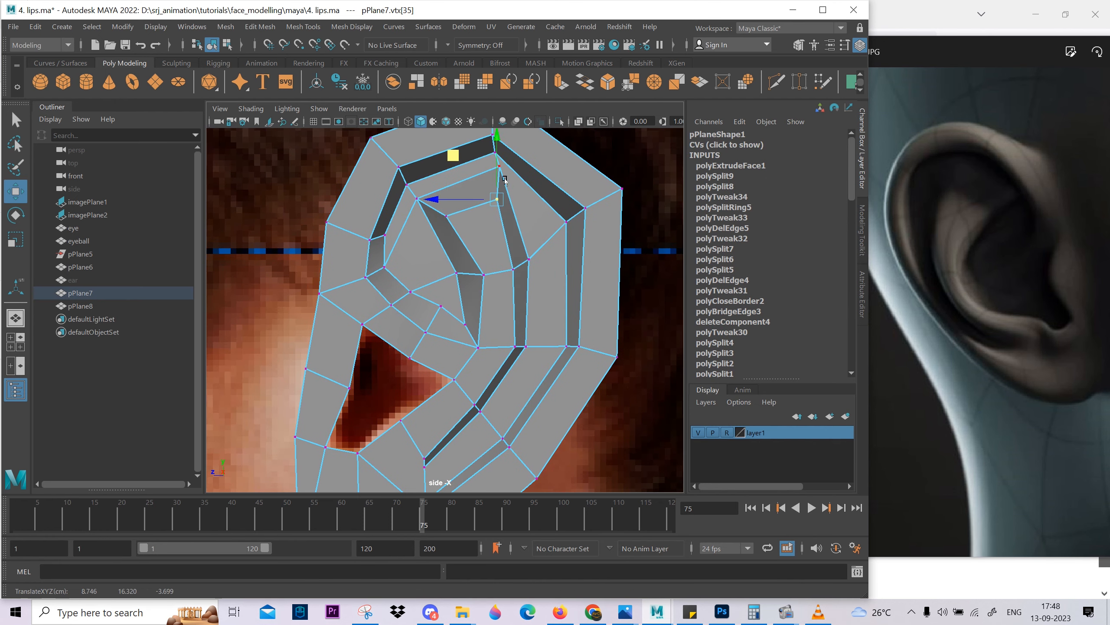
# Shift the edges crossing the rim at the ear's top slightly backward and tilt the outermost one.
pyautogui.scroll(3, 526, 192)
pyautogui.keyDown('alt'); pyautogui.moveTo(503, 147); pyautogui.dragTo(453, 310, button='middle'); pyautogui.keyUp('alt')
pyautogui.moveTo(455, 302); pyautogui.dragTo(455, 267, button='right')
pyautogui.click(464, 240)
pyautogui.keyDown('shift'); pyautogui.click(476, 193); pyautogui.keyUp('shift')
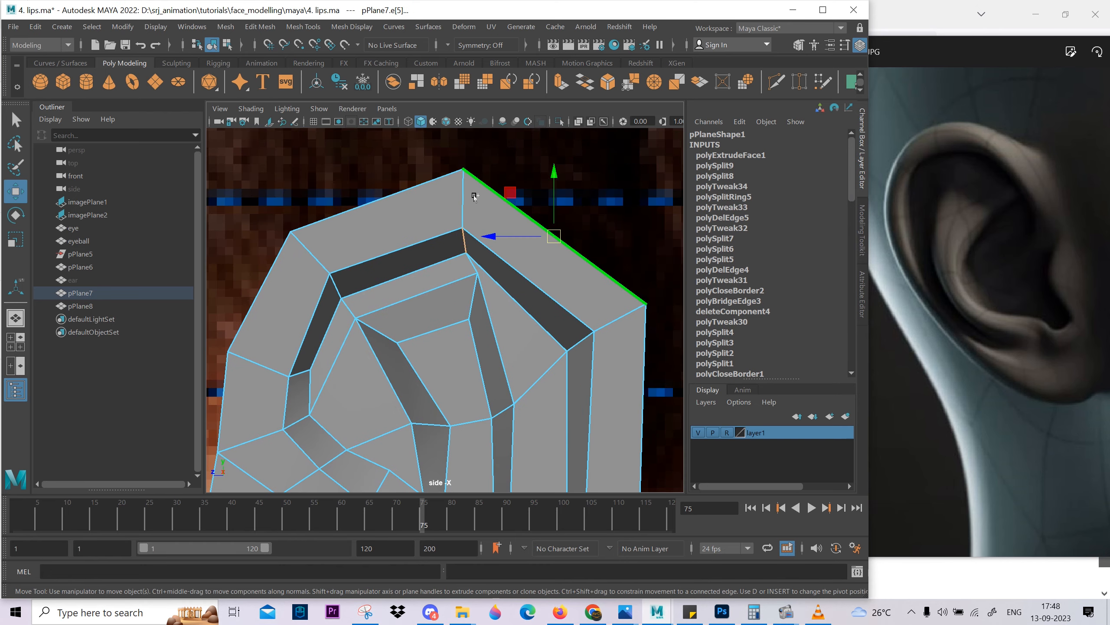
pyautogui.keyDown('shift'); pyautogui.click(475, 207); pyautogui.keyUp('shift')
pyautogui.moveTo(422, 167); pyautogui.dragTo(434, 167)
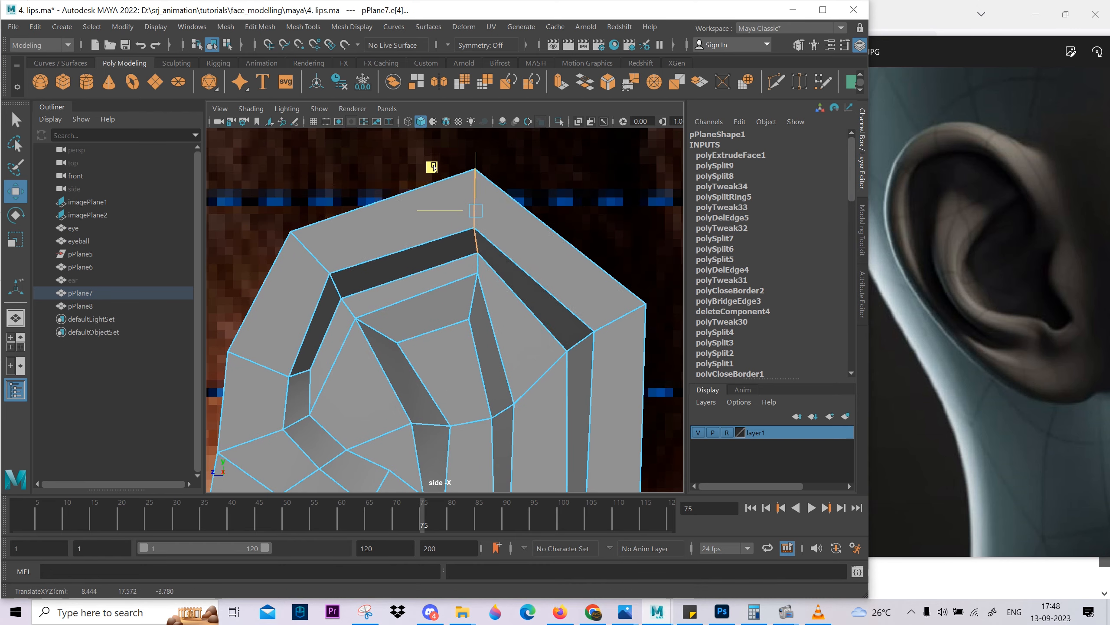
pyautogui.press('e')
pyautogui.press('w')
# Compare the smoothed ear's revised outline and folds with the profile photo.
pyautogui.scroll(-4, 455, 276)
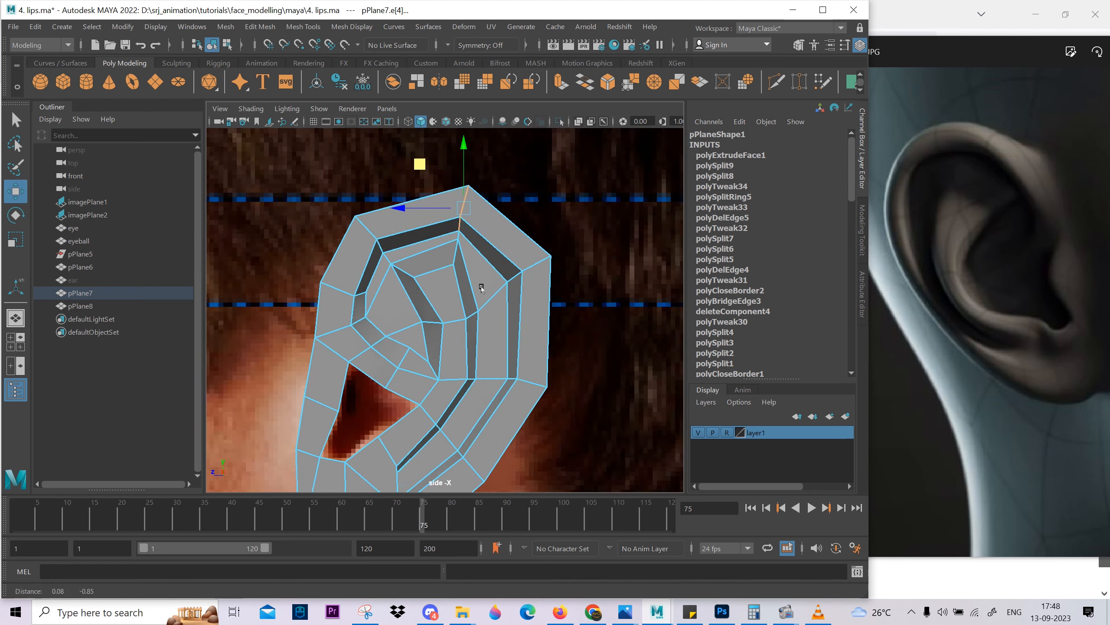
pyautogui.moveTo(454, 276); pyautogui.dragTo(494, 243, button='right')
pyautogui.press('e')
pyautogui.press('3')
pyautogui.click(532, 230)
pyautogui.scroll(-5, 549, 291)
pyautogui.keyDown('alt'); pyautogui.moveTo(551, 292); pyautogui.dragTo(559, 263, button='middle'); pyautogui.keyUp('alt')
pyautogui.scroll(3, 529, 319)
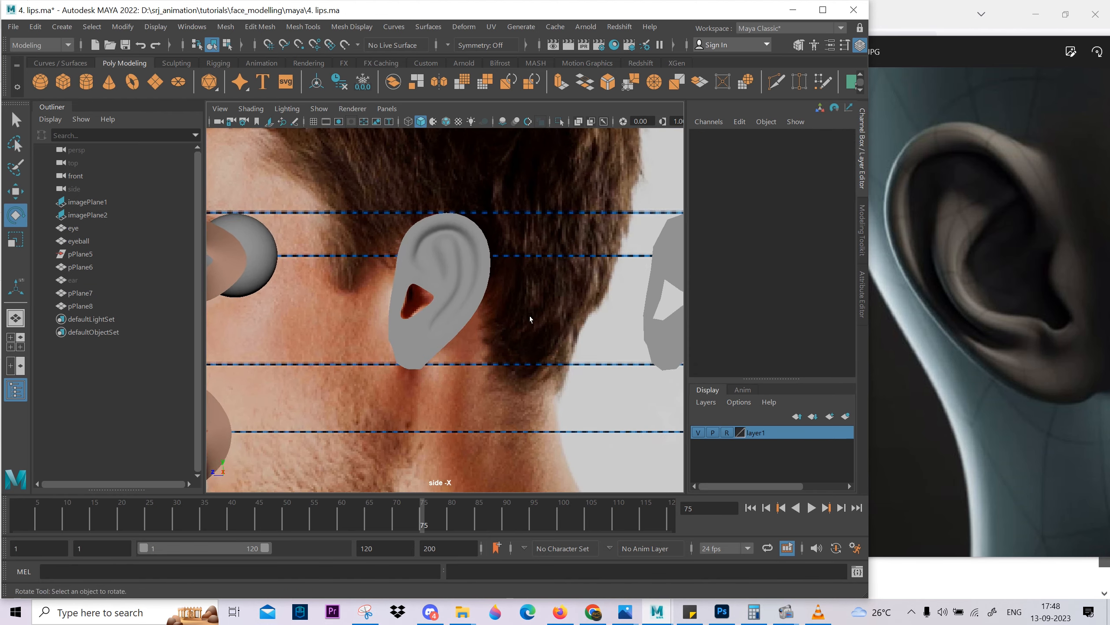
pyautogui.keyDown('alt'); pyautogui.moveTo(481, 291); pyautogui.dragTo(484, 332, button='middle'); pyautogui.keyUp('alt')
pyautogui.click(484, 332)
# Turn off smoothing and examine the depth of the upper inner fold closely in the perspective view.
pyautogui.press('1')
pyautogui.scroll(2, 472, 306)
pyautogui.press('space')
pyautogui.press('space')
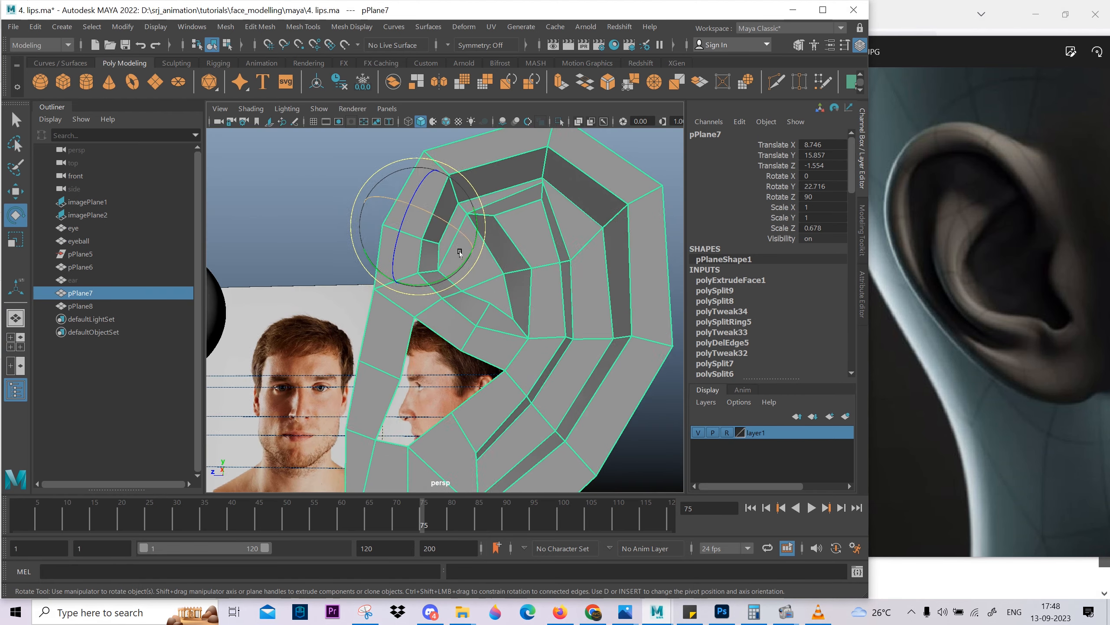
pyautogui.keyDown('alt'); pyautogui.moveTo(474, 244); pyautogui.dragTo(490, 231); pyautogui.keyUp('alt')
pyautogui.keyDown('alt'); pyautogui.moveTo(621, 183); pyautogui.dragTo(577, 186); pyautogui.keyUp('alt')
pyautogui.keyDown('alt'); pyautogui.moveTo(577, 186); pyautogui.dragTo(595, 278, button='middle'); pyautogui.keyUp('alt')
pyautogui.keyDown('alt'); pyautogui.moveTo(595, 277); pyautogui.dragTo(520, 295); pyautogui.keyUp('alt')
pyautogui.scroll(3, 521, 296)
# Lower the two groove vertices at the top of the upper inner fold slightly in the side view.
pyautogui.press('F9')
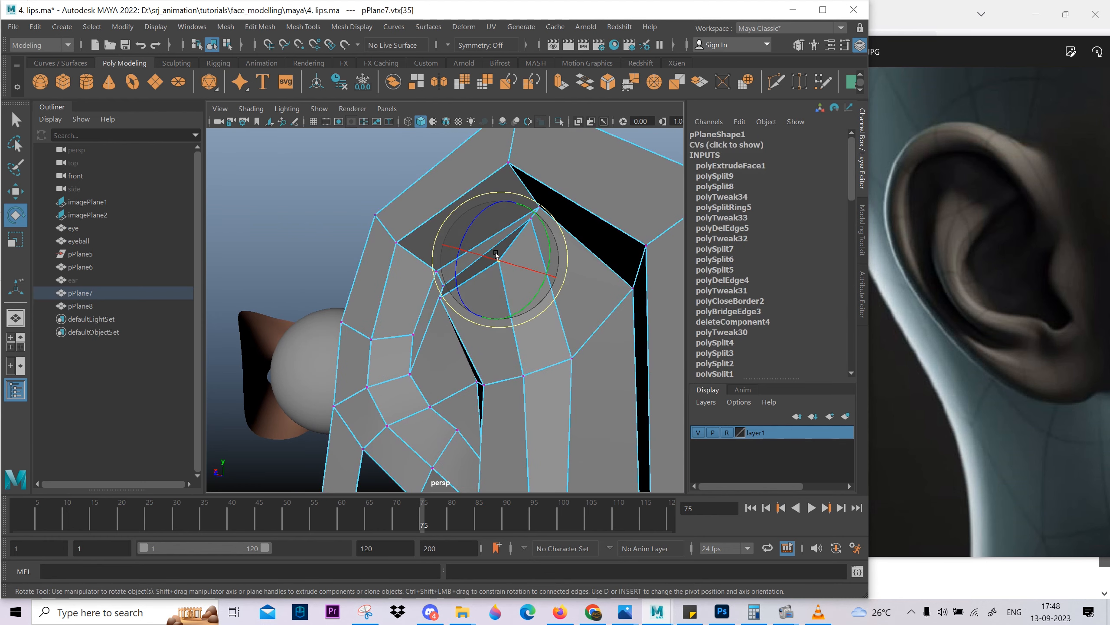
pyautogui.press('w')
pyautogui.click(497, 248)
pyautogui.click(531, 219)
pyautogui.press('space')
pyautogui.moveTo(549, 239); pyautogui.dragTo(623, 246)
pyautogui.scroll(5, 463, 234)
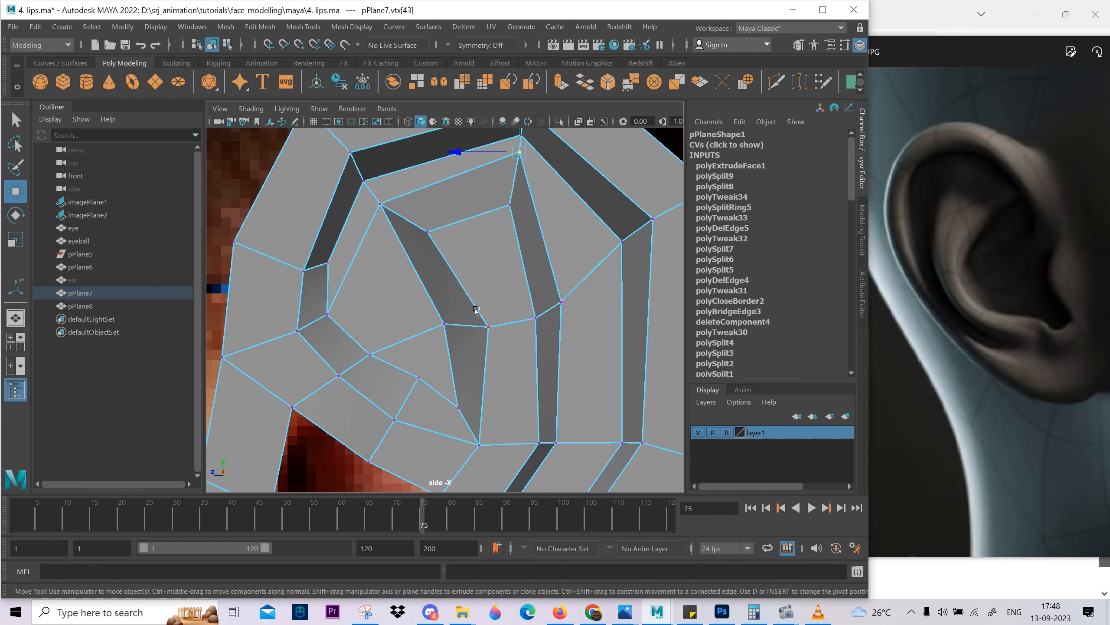
pyautogui.keyDown('alt'); pyautogui.moveTo(633, 192); pyautogui.dragTo(635, 253, button='middle'); pyautogui.keyUp('alt')
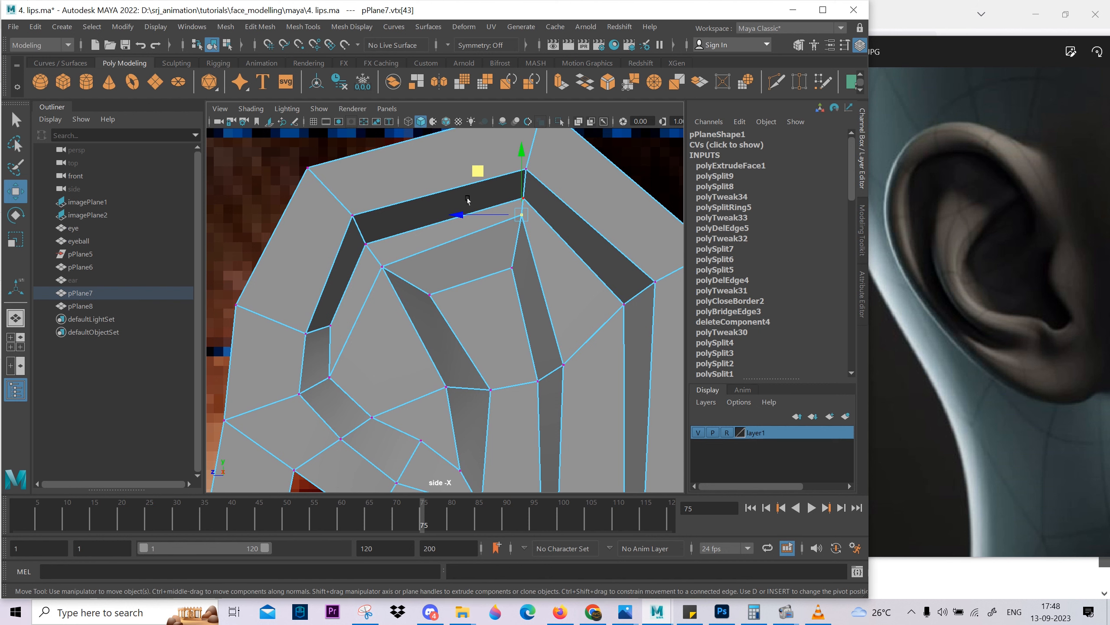
pyautogui.moveTo(464, 214); pyautogui.dragTo(536, 222)
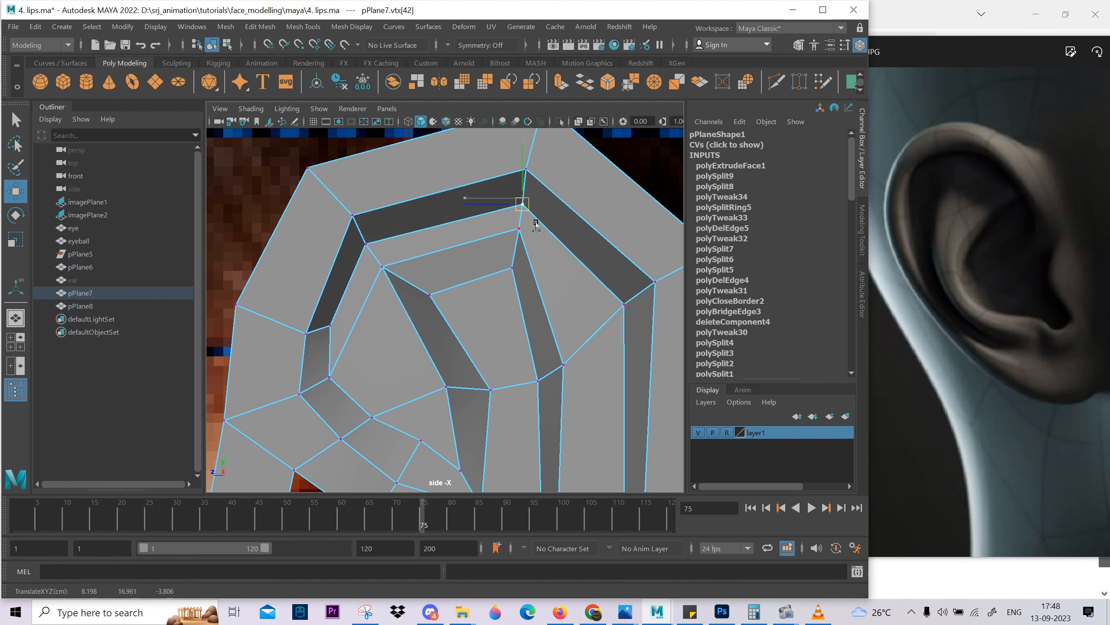
# Reposition the two vertices along the front of the upper inner groove to even out its curve.
pyautogui.click(383, 267)
pyautogui.keyDown('ctrl'); pyautogui.keyDown('shift'); pyautogui.moveTo(396, 272); pyautogui.dragTo(404, 283); pyautogui.keyUp('shift'); pyautogui.keyUp('ctrl')
pyautogui.click(330, 378)
pyautogui.keyDown('alt'); pyautogui.moveTo(384, 388); pyautogui.dragTo(407, 335, button='middle'); pyautogui.keyUp('alt')
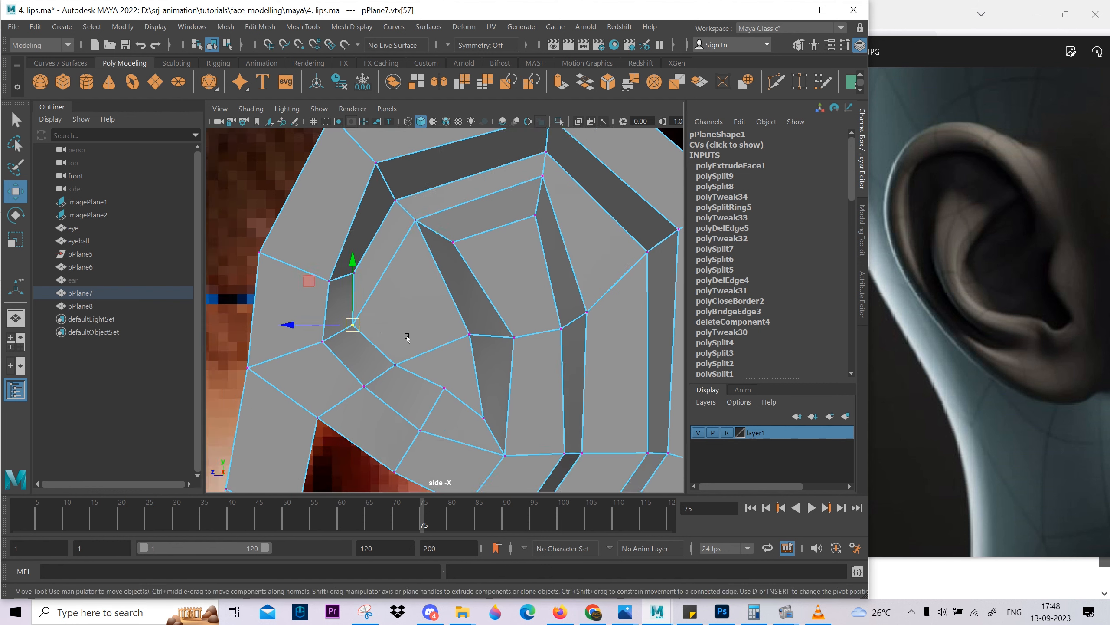
# Shift the short edge crossing the rim at the ear's upper front slightly forward.
pyautogui.scroll(-4, 406, 335)
pyautogui.moveTo(405, 334); pyautogui.dragTo(400, 303, button='right')
pyautogui.click(389, 298)
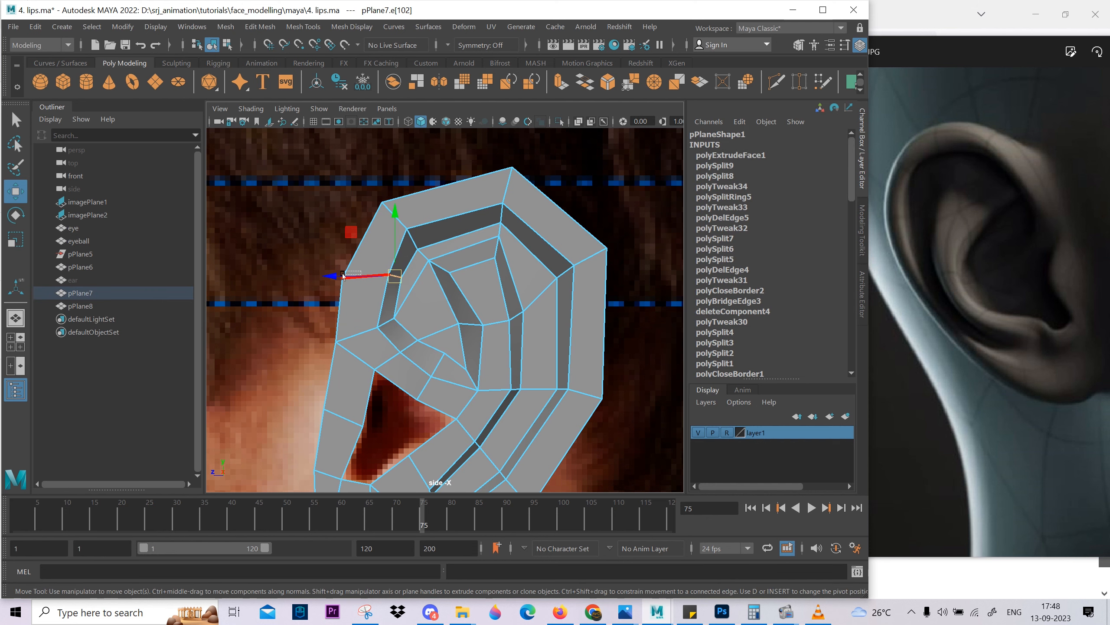
pyautogui.moveTo(343, 275); pyautogui.dragTo(334, 276)
pyautogui.press('F8')
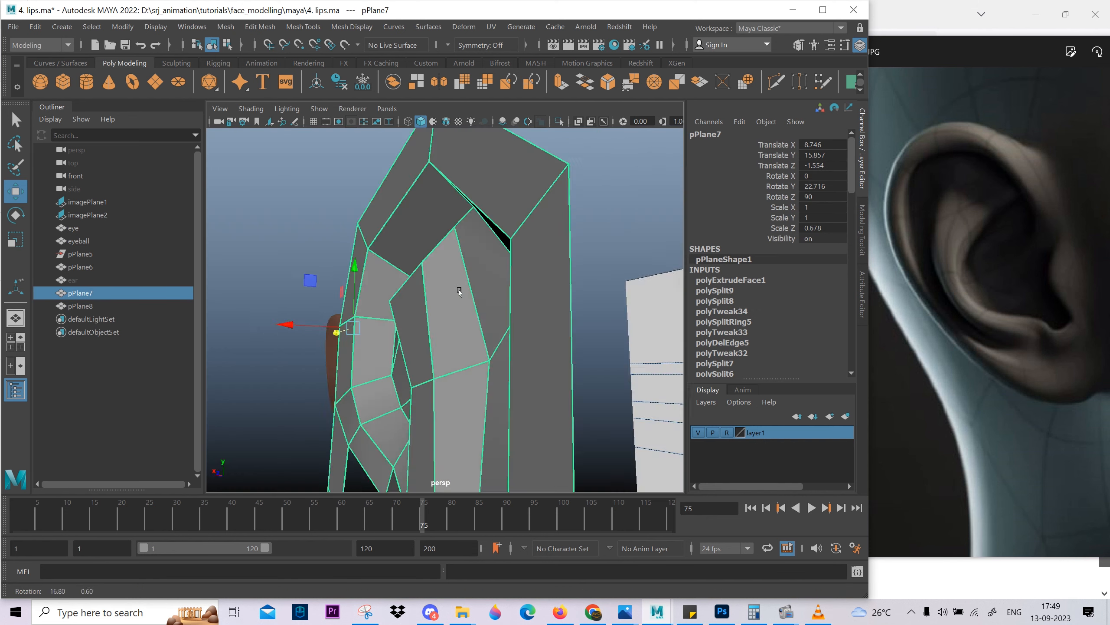
# Preview the smoothed ear and examine its rim and upper groove in perspective, then return to the unsmoothed mesh.
pyautogui.keyDown('alt'); pyautogui.moveTo(515, 298); pyautogui.dragTo(378, 285); pyautogui.keyUp('alt')
pyautogui.press('F10')
pyautogui.click(467, 279)
pyautogui.press('F8')
pyautogui.press('3')
pyautogui.scroll(-4, 449, 267)
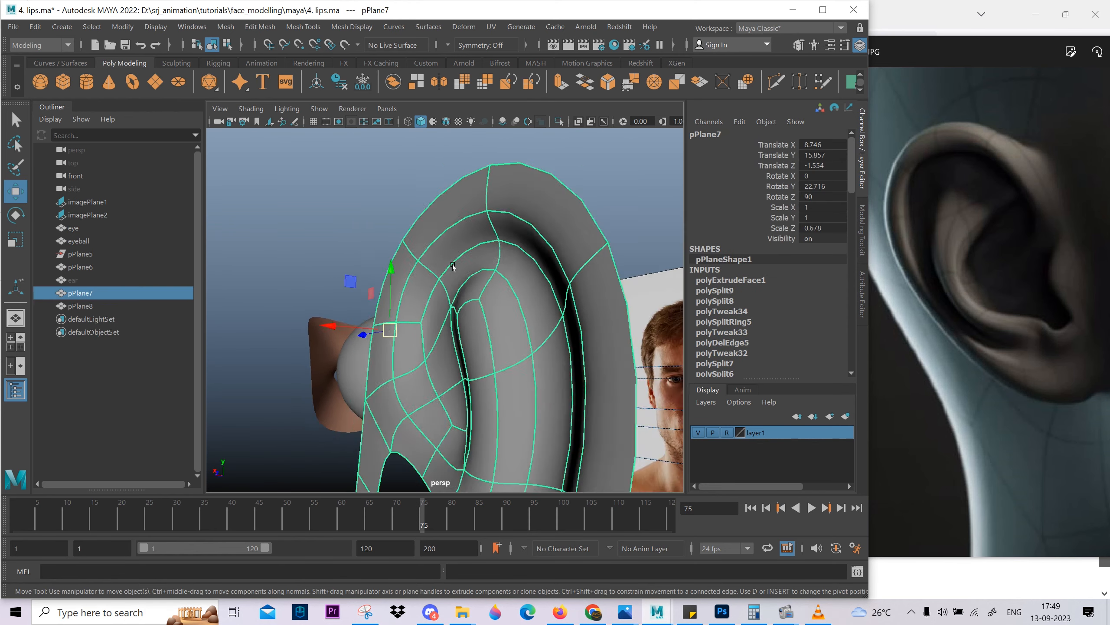
pyautogui.click(315, 306)
pyautogui.keyDown('alt'); pyautogui.moveTo(332, 315); pyautogui.dragTo(413, 322); pyautogui.keyUp('alt')
pyautogui.click(409, 268)
pyautogui.press('1')
# Insert an edge loop around the ear's outer rim, between its border and the groove.
pyautogui.keyDown('alt'); pyautogui.moveTo(410, 268); pyautogui.dragTo(411, 304); pyautogui.keyUp('alt')
pyautogui.moveTo(412, 304); pyautogui.dragTo(416, 271, button='right')
pyautogui.click(456, 272)
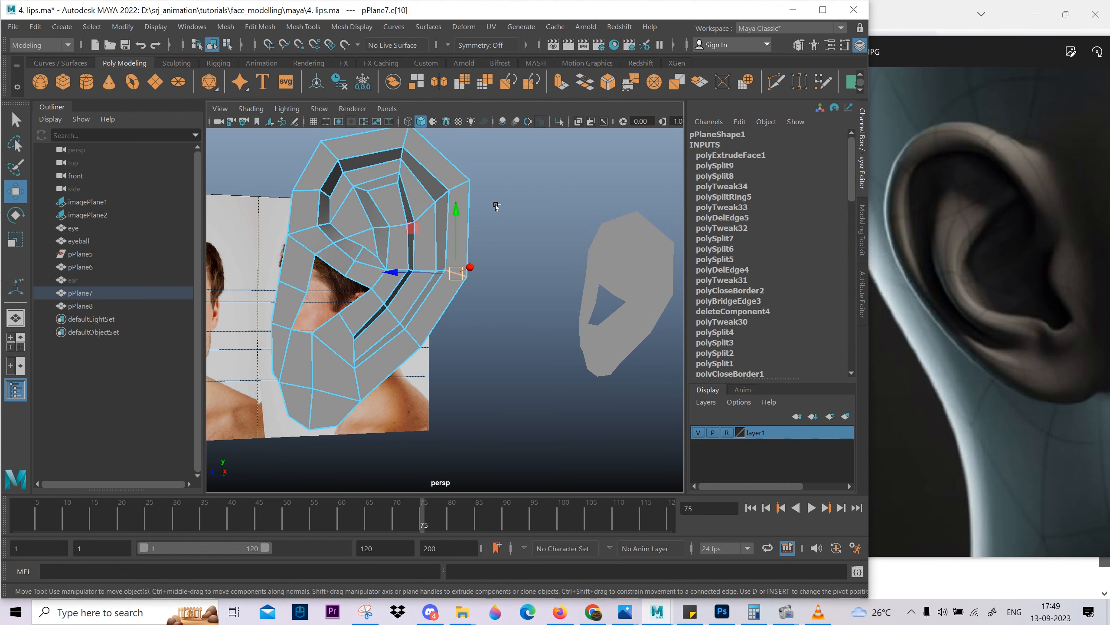
pyautogui.keyDown('ctrl'); pyautogui.moveTo(507, 384); pyautogui.dragTo(455, 345, button='right'); pyautogui.keyUp('ctrl')
pyautogui.keyDown('alt'); pyautogui.moveTo(453, 308); pyautogui.dragTo(456, 333); pyautogui.keyUp('alt')
pyautogui.keyDown('alt'); pyautogui.moveTo(456, 333); pyautogui.dragTo(506, 436, button='right'); pyautogui.keyUp('alt')
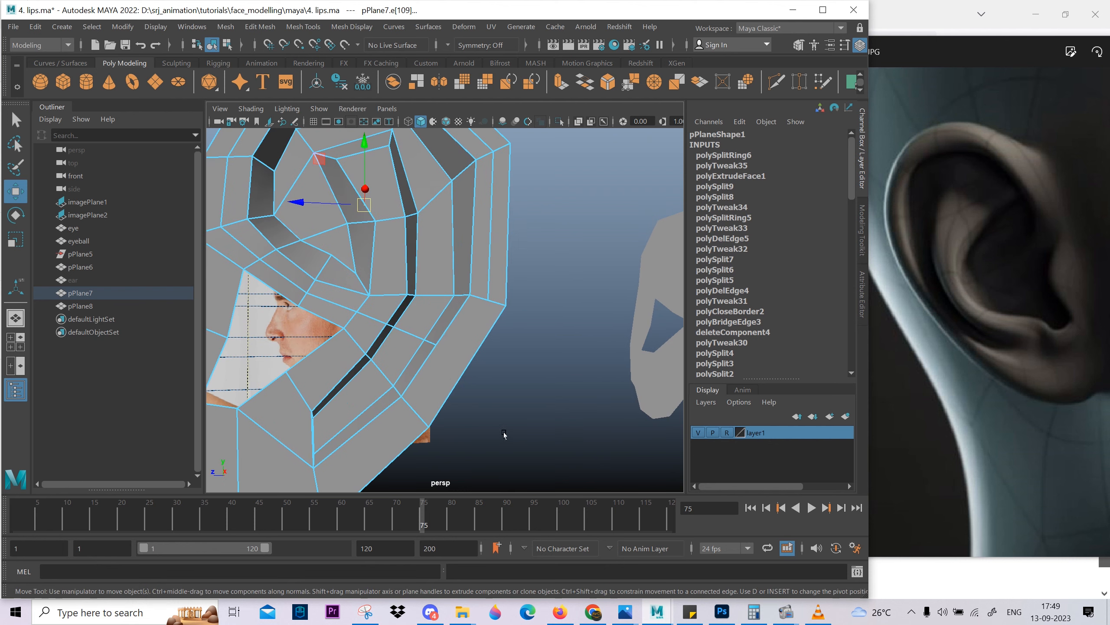
# Use Multi-Cut to continue the new rim loop through the lower rear rim face and connect it to the inner crosswise edge.
pyautogui.keyDown('shift'); pyautogui.moveTo(493, 265); pyautogui.dragTo(465, 328, button='right'); pyautogui.keyUp('shift')
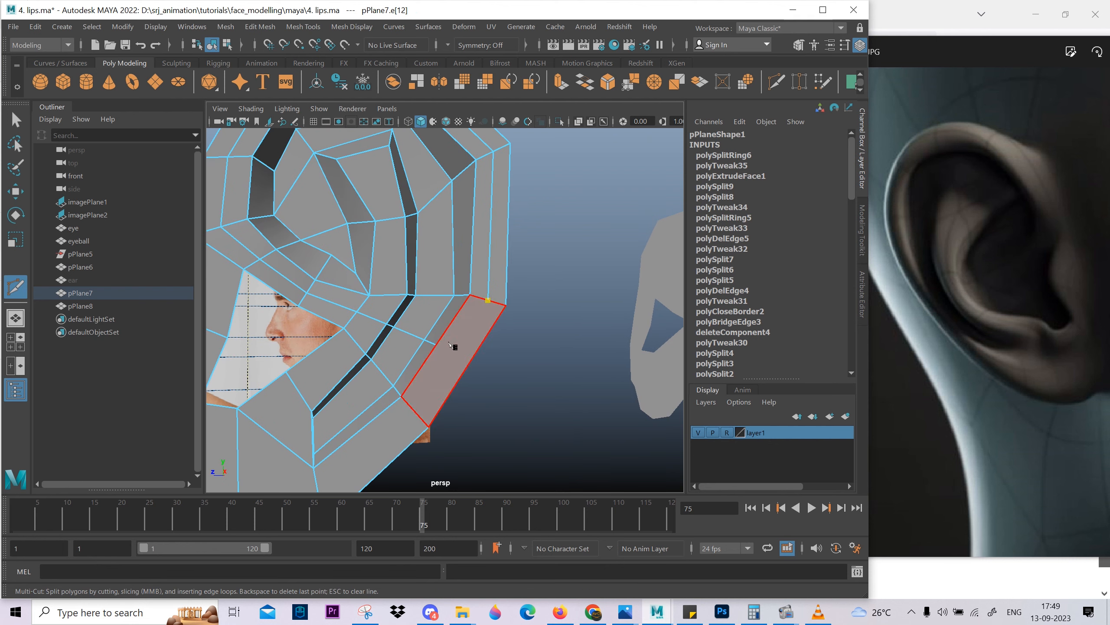
pyautogui.keyDown('alt'); pyautogui.moveTo(464, 331); pyautogui.dragTo(457, 345, button='right'); pyautogui.keyUp('alt')
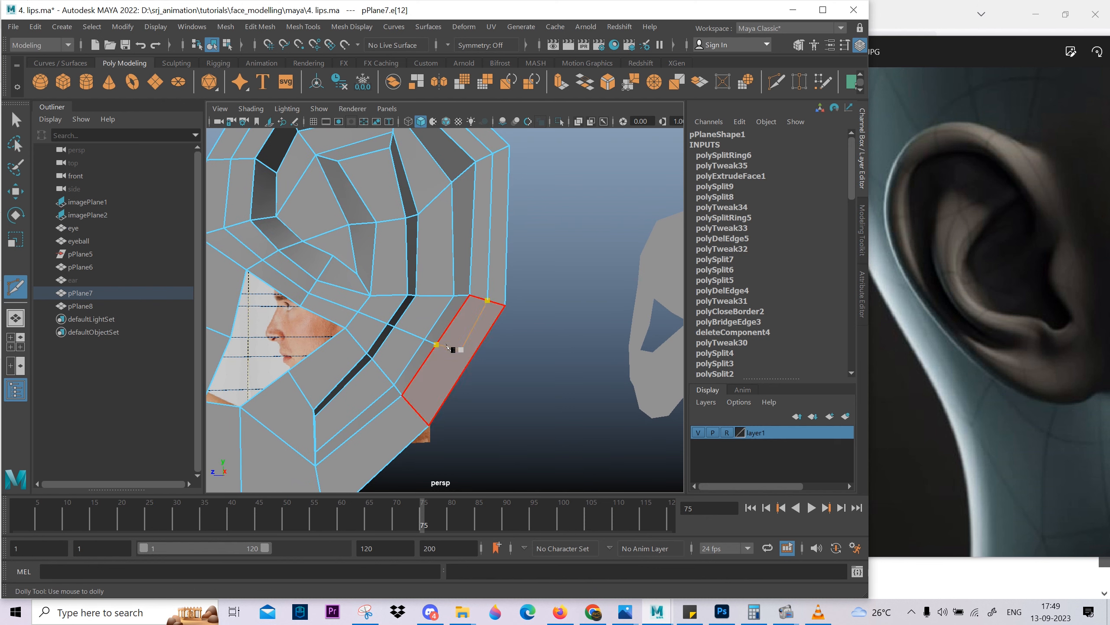
pyautogui.rightClick(481, 377)
pyautogui.rightClick(457, 460)
pyautogui.keyDown('alt'); pyautogui.moveTo(457, 460); pyautogui.dragTo(412, 391, button='right'); pyautogui.keyUp('alt')
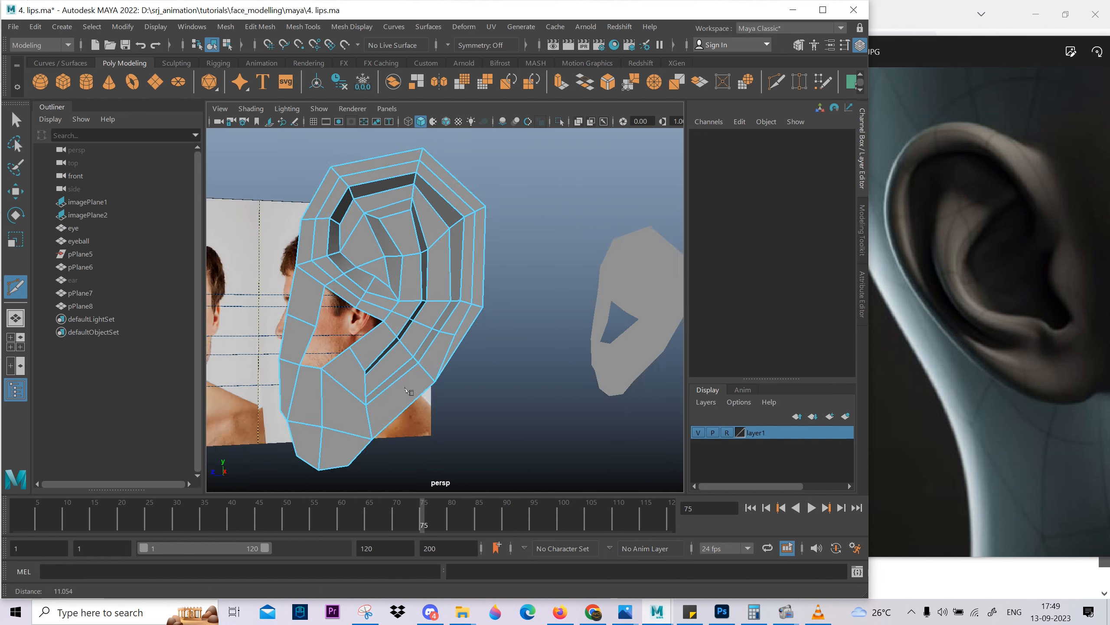
pyautogui.keyDown('alt'); pyautogui.moveTo(412, 391); pyautogui.dragTo(385, 350); pyautogui.keyUp('alt')
pyautogui.press('w')
# Select the new edge loop around the rim and apply Edit Edge Flow to it.
pyautogui.keyDown('alt'); pyautogui.moveTo(494, 336); pyautogui.dragTo(498, 469, button='right'); pyautogui.keyUp('alt')
pyautogui.doubleClick(479, 294)
pyautogui.keyDown('alt'); pyautogui.moveTo(499, 437); pyautogui.dragTo(500, 355); pyautogui.keyUp('alt')
pyautogui.keyDown('alt'); pyautogui.moveTo(501, 364); pyautogui.dragTo(473, 309); pyautogui.keyUp('alt')
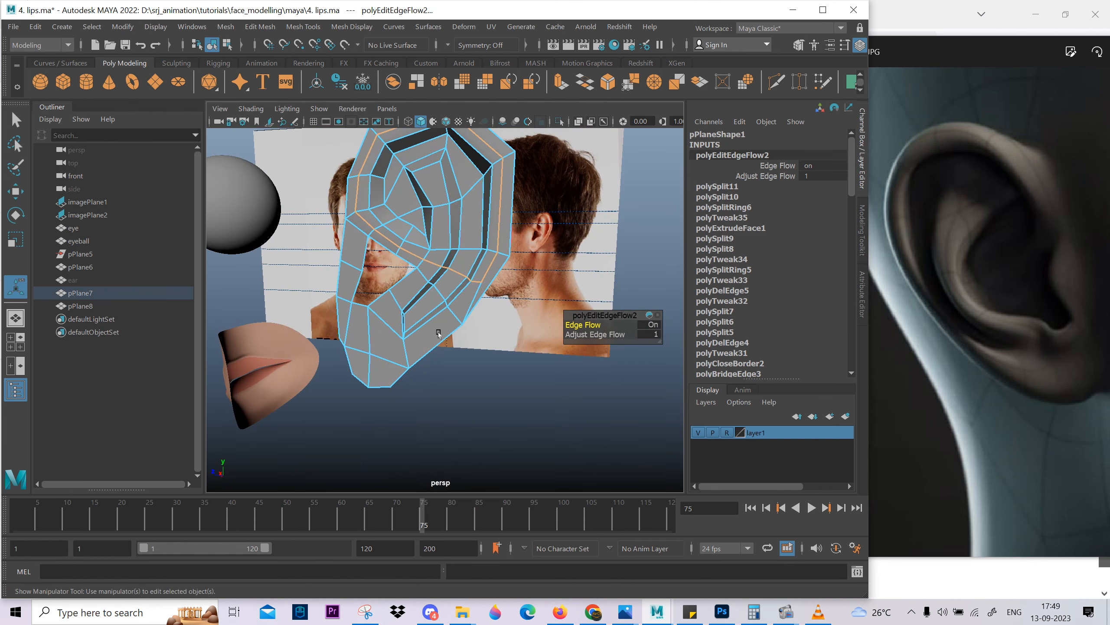
pyautogui.scroll(3, 420, 356)
pyautogui.moveTo(414, 367)
pyautogui.keyDown('alt'); pyautogui.mouseDown()
pyautogui.moveTo(444, 370)
pyautogui.moveTo(414, 366)
pyautogui.mouseUp(); pyautogui.keyUp('alt')
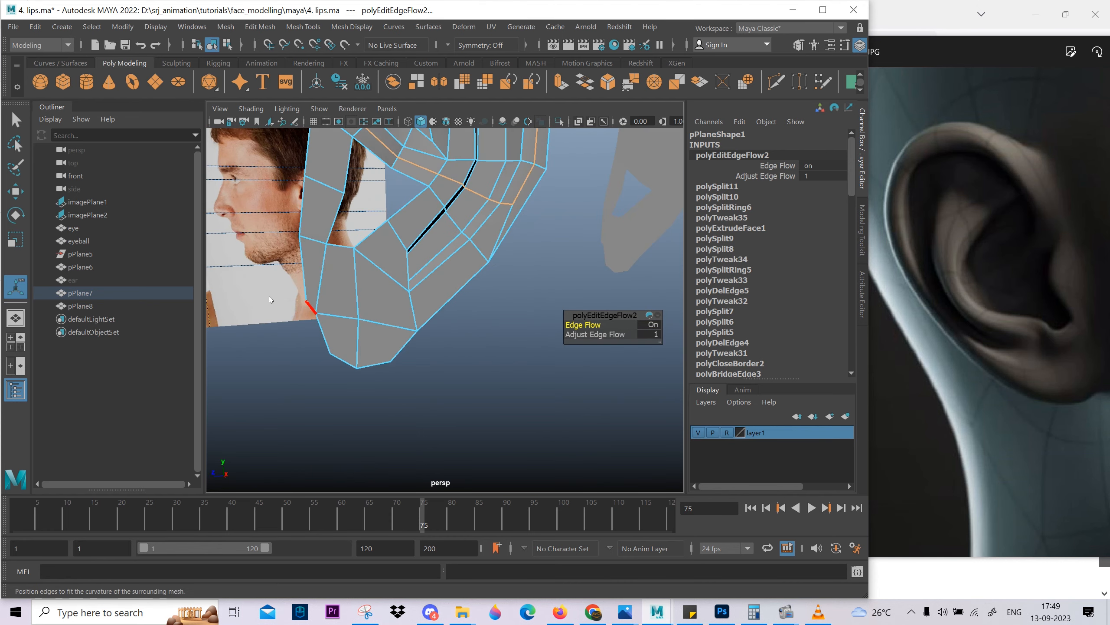
pyautogui.press('q')
pyautogui.click(525, 347)
# Preview the smoothed ear to check the rounded rim, then return to the unsmoothed mesh.
pyautogui.scroll(-5, 546, 284)
pyautogui.moveTo(490, 232); pyautogui.dragTo(612, 168, button='right')
pyautogui.press('3')
pyautogui.click(541, 287)
pyautogui.keyDown('alt'); pyautogui.moveTo(542, 287); pyautogui.dragTo(542, 337); pyautogui.keyUp('alt')
pyautogui.click(511, 332)
pyautogui.press('1')
# Extrude the ear's outer border edges backward by about 0.58 units to give the ear thickness.
pyautogui.moveTo(520, 298); pyautogui.dragTo(526, 247, button='right')
pyautogui.doubleClick(533, 243)
pyautogui.keyDown('alt'); pyautogui.moveTo(533, 243); pyautogui.dragTo(543, 149, button='middle'); pyautogui.keyUp('alt')
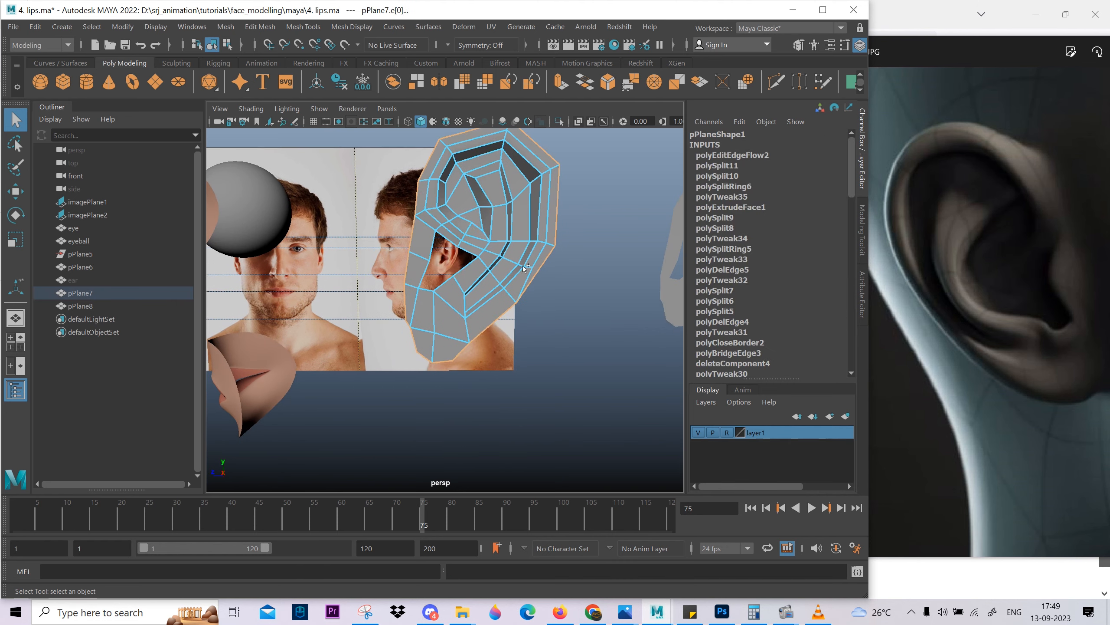
pyautogui.keyDown('shift'); pyautogui.moveTo(510, 262); pyautogui.dragTo(510, 310, button='right'); pyautogui.keyUp('shift')
pyautogui.keyDown('alt'); pyautogui.moveTo(332, 266); pyautogui.dragTo(432, 271); pyautogui.keyUp('alt')
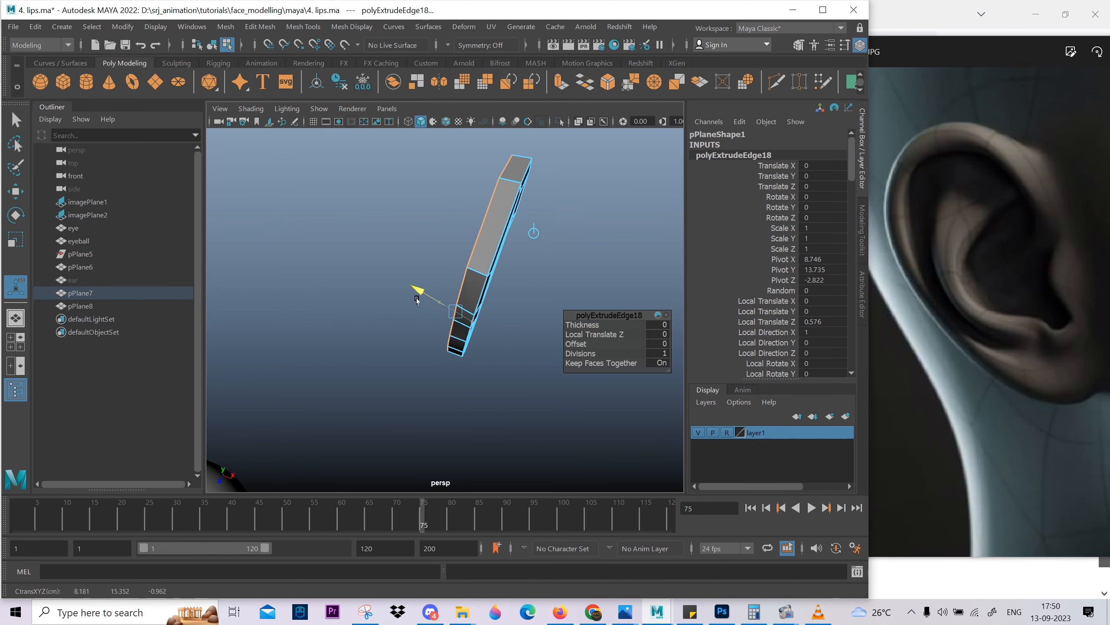
pyautogui.keyDown('alt'); pyautogui.moveTo(461, 314); pyautogui.dragTo(459, 363); pyautogui.keyUp('alt')
# Delete the extruded side faces along the ear's front edge, where it meets the face.
pyautogui.moveTo(442, 249); pyautogui.dragTo(440, 294, button='right')
pyautogui.click(430, 280)
pyautogui.keyDown('alt'); pyautogui.moveTo(431, 280); pyautogui.dragTo(440, 258); pyautogui.keyUp('alt')
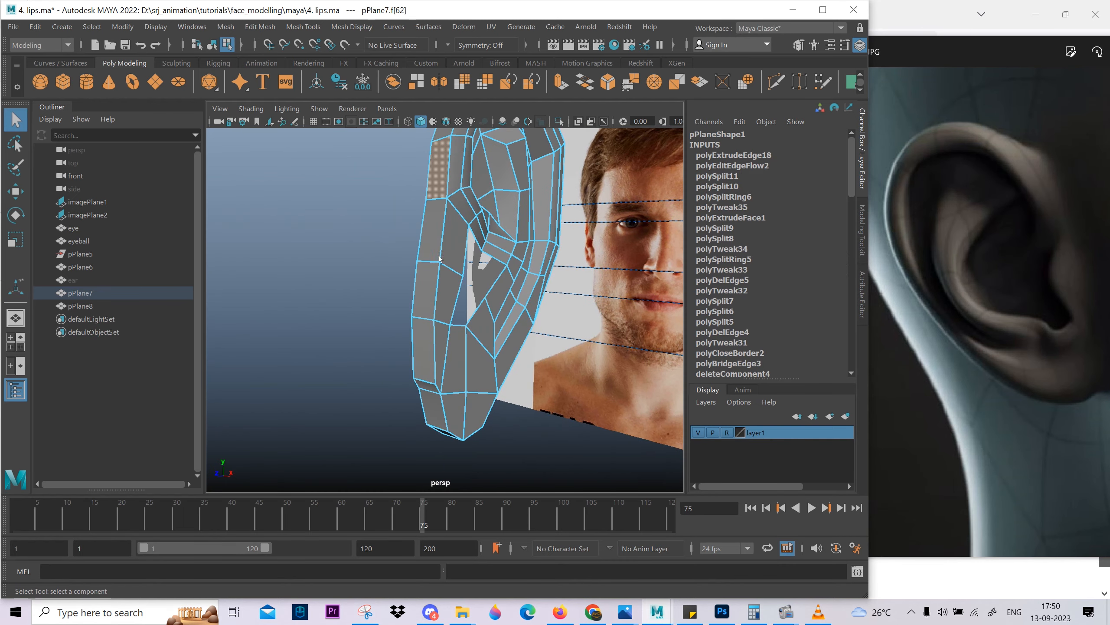
pyautogui.press('Delete')
# Move the back corner vertices of the extruded strip outward at the ear's upper front and adjust the one at the lobe.
pyautogui.keyDown('alt'); pyautogui.moveTo(421, 363); pyautogui.dragTo(459, 343); pyautogui.keyUp('alt')
pyautogui.moveTo(461, 356); pyautogui.dragTo(427, 356, button='right')
pyautogui.click(445, 351)
pyautogui.press('w')
pyautogui.keyDown('alt'); pyautogui.moveTo(445, 351); pyautogui.dragTo(428, 332); pyautogui.keyUp('alt')
pyautogui.moveTo(516, 349); pyautogui.dragTo(517, 345)
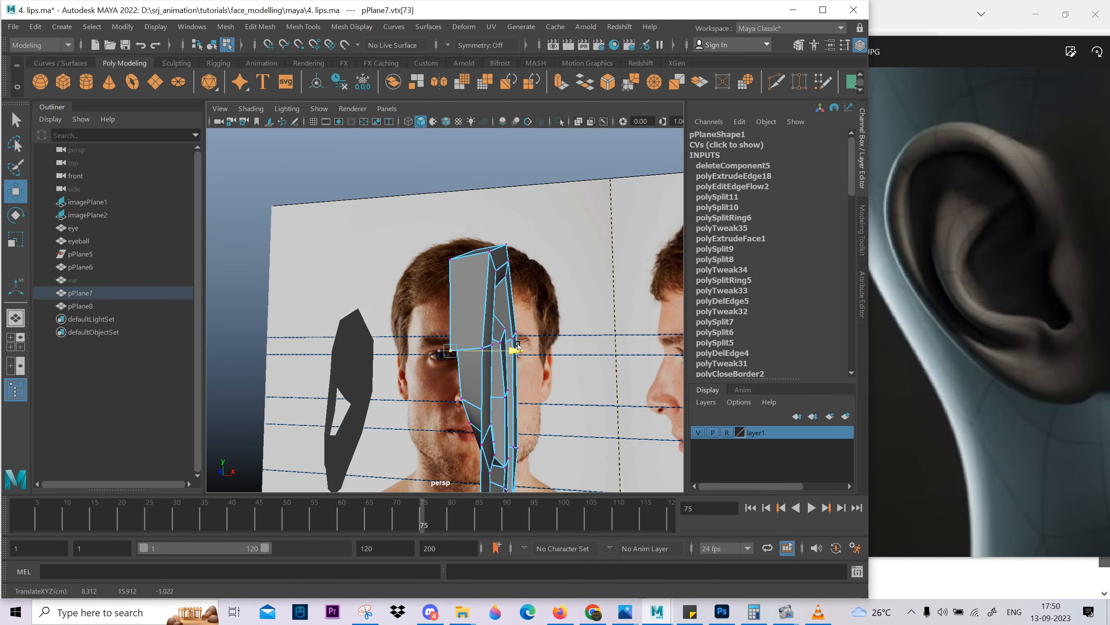
pyautogui.keyDown('alt'); pyautogui.moveTo(487, 383); pyautogui.dragTo(430, 210); pyautogui.keyUp('alt')
pyautogui.click(401, 355)
pyautogui.keyDown('alt'); pyautogui.moveTo(401, 354); pyautogui.dragTo(409, 380); pyautogui.keyUp('alt')
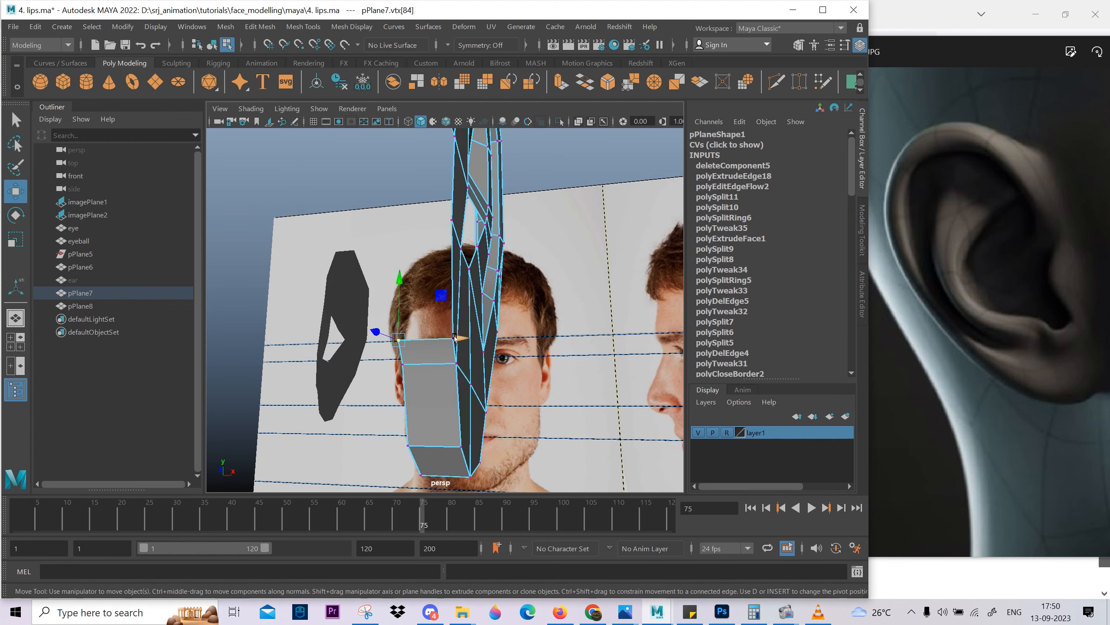
# Pull the vertex at the front of the ear opening outward to form the tragus and preview the smoothed ear.
pyautogui.keyDown('alt'); pyautogui.moveTo(492, 333); pyautogui.dragTo(368, 325); pyautogui.keyUp('alt')
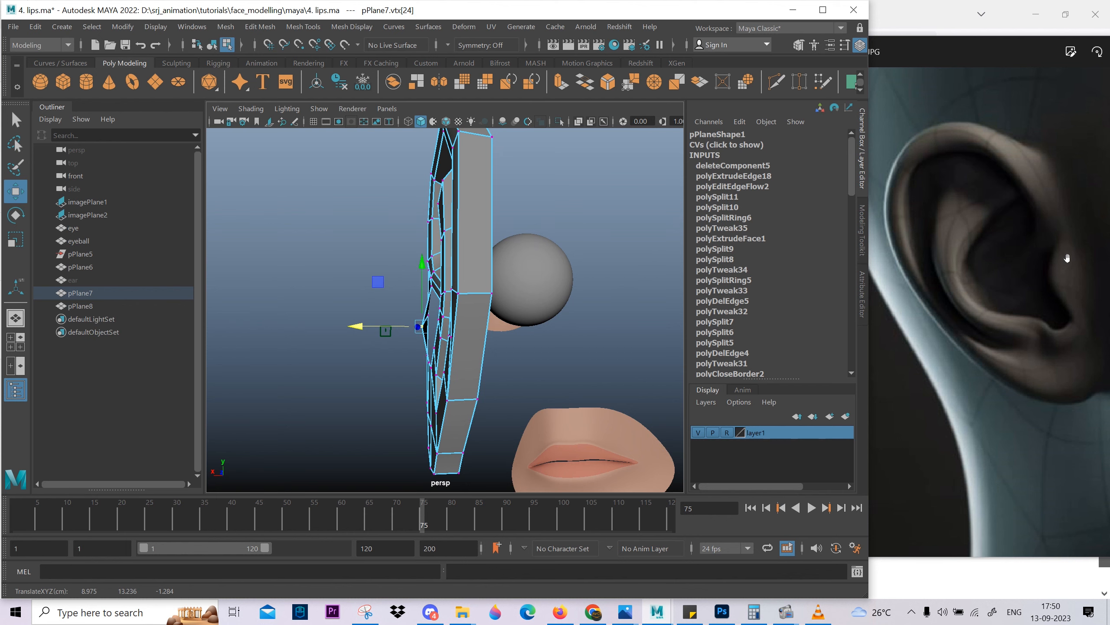
pyautogui.keyDown('alt'); pyautogui.moveTo(321, 384); pyautogui.dragTo(405, 345); pyautogui.keyUp('alt')
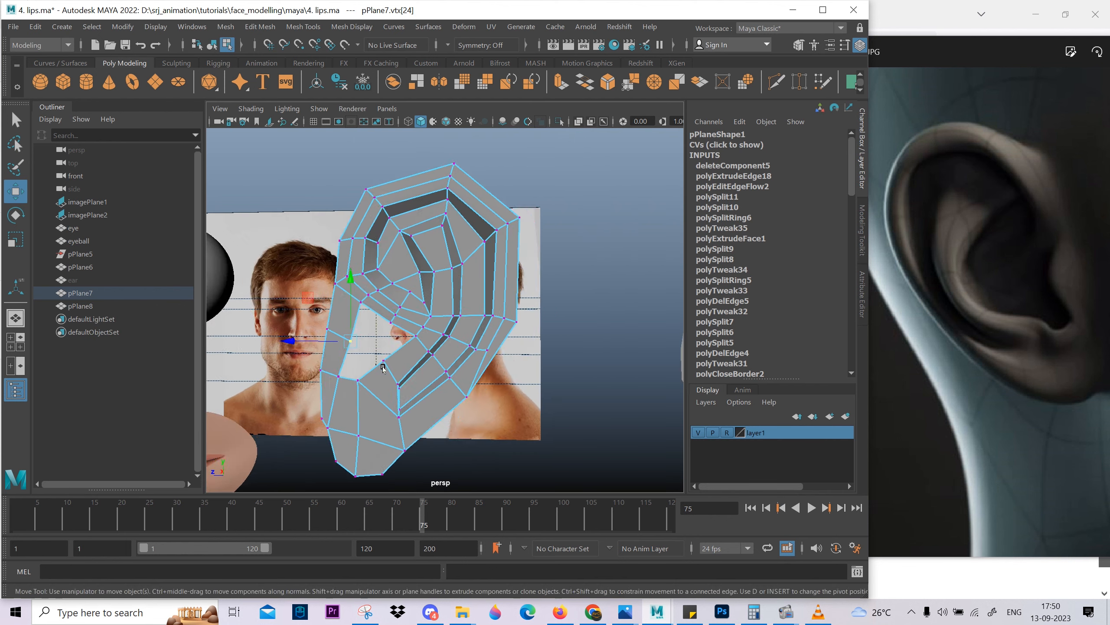
pyautogui.scroll(4, 400, 350)
pyautogui.moveTo(394, 346); pyautogui.dragTo(444, 294, button='right')
pyautogui.press('3')
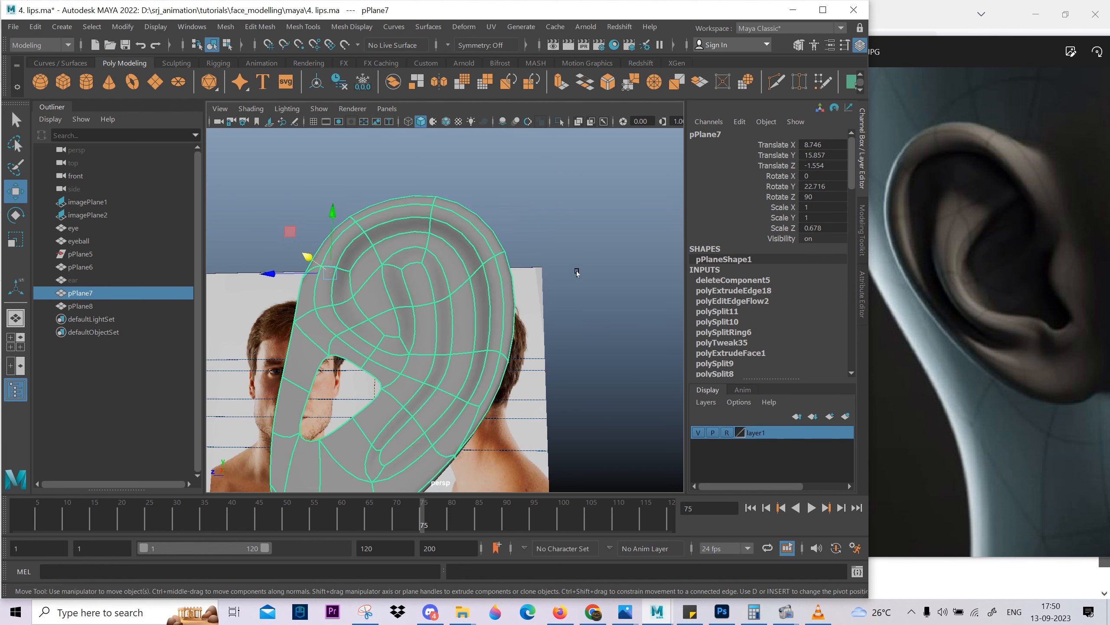
pyautogui.click(577, 272)
pyautogui.scroll(-5, 577, 272)
# Select the edge loops along the ear's outer rim and apply Edit Edge Flow twice to round the rim.
pyautogui.moveTo(379, 332)
pyautogui.keyDown('alt'); pyautogui.mouseDown()
pyautogui.moveTo(446, 354)
pyautogui.moveTo(365, 328)
pyautogui.mouseUp(); pyautogui.keyUp('alt')
pyautogui.click(414, 281)
pyautogui.moveTo(420, 350); pyautogui.dragTo(408, 316, button='right')
pyautogui.keyDown('alt'); pyautogui.moveTo(405, 357); pyautogui.dragTo(448, 373); pyautogui.keyUp('alt')
pyautogui.click(410, 359)
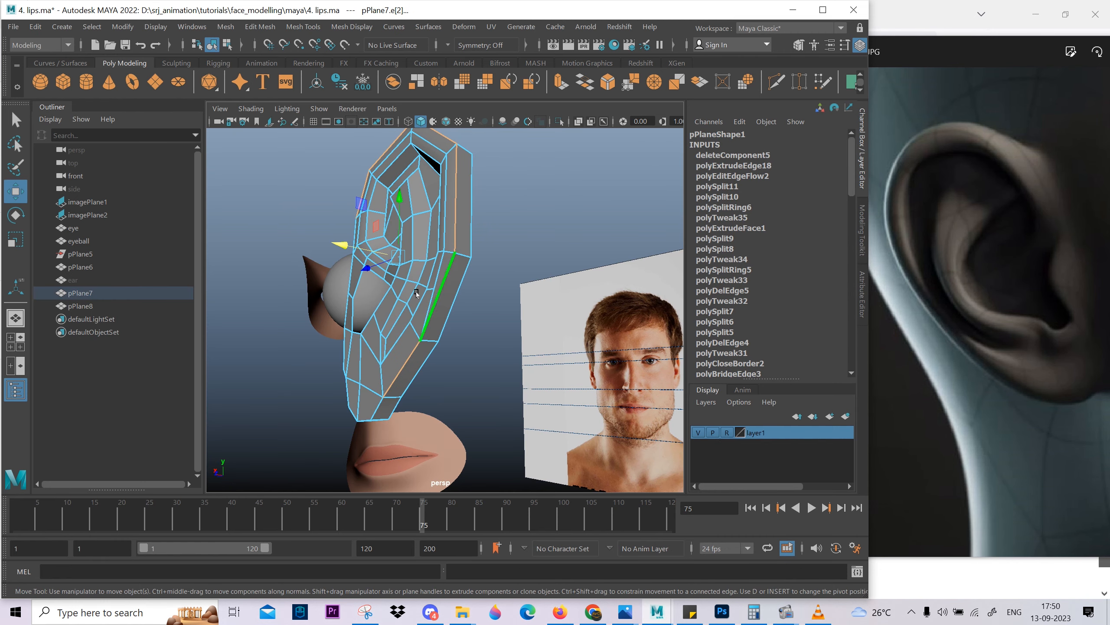
pyautogui.keyDown('alt'); pyautogui.moveTo(384, 357); pyautogui.dragTo(497, 240); pyautogui.keyUp('alt')
pyautogui.keyDown('shift'); pyautogui.moveTo(501, 202); pyautogui.dragTo(459, 407, button='right'); pyautogui.keyUp('shift')
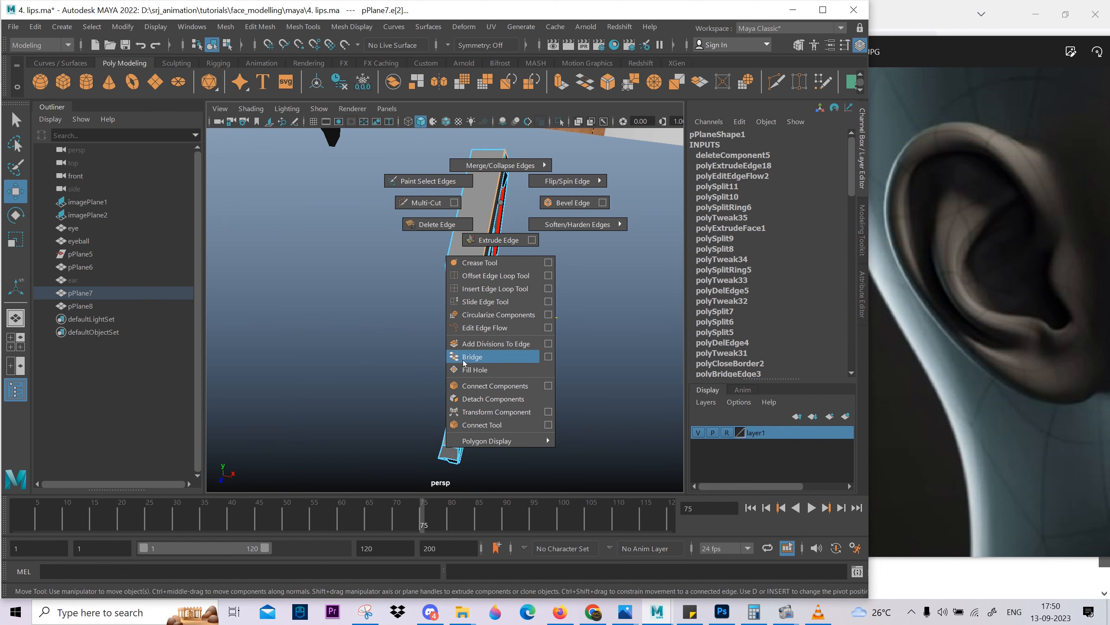
pyautogui.keyDown('shift'); pyautogui.moveTo(499, 330); pyautogui.dragTo(499, 328, button='right'); pyautogui.keyUp('shift')
pyautogui.keyDown('alt'); pyautogui.moveTo(564, 280); pyautogui.dragTo(455, 160); pyautogui.keyUp('alt')
pyautogui.doubleClick(453, 160)
pyautogui.keyDown('alt'); pyautogui.moveTo(442, 204); pyautogui.dragTo(485, 215); pyautogui.keyUp('alt')
pyautogui.keyDown('shift'); pyautogui.moveTo(485, 215); pyautogui.dragTo(466, 341, button='right'); pyautogui.keyUp('shift')
pyautogui.keyDown('alt'); pyautogui.moveTo(466, 344); pyautogui.dragTo(402, 409); pyautogui.keyUp('alt')
# Reposition the vertices around the lower end of the long rear groove.
pyautogui.press('w')
pyautogui.moveTo(394, 357); pyautogui.dragTo(358, 355, button='right')
pyautogui.click(357, 354)
pyautogui.scroll(3, 281, 339)
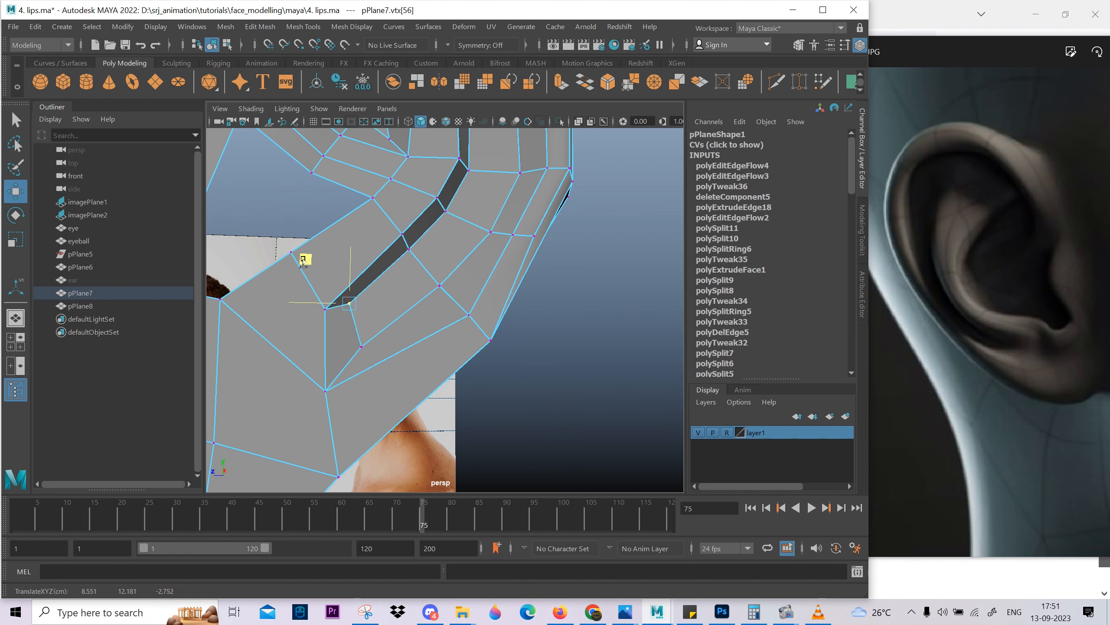
pyautogui.keyDown('alt'); pyautogui.moveTo(303, 261); pyautogui.dragTo(320, 260); pyautogui.keyUp('alt')
pyautogui.moveTo(320, 260); pyautogui.dragTo(326, 269)
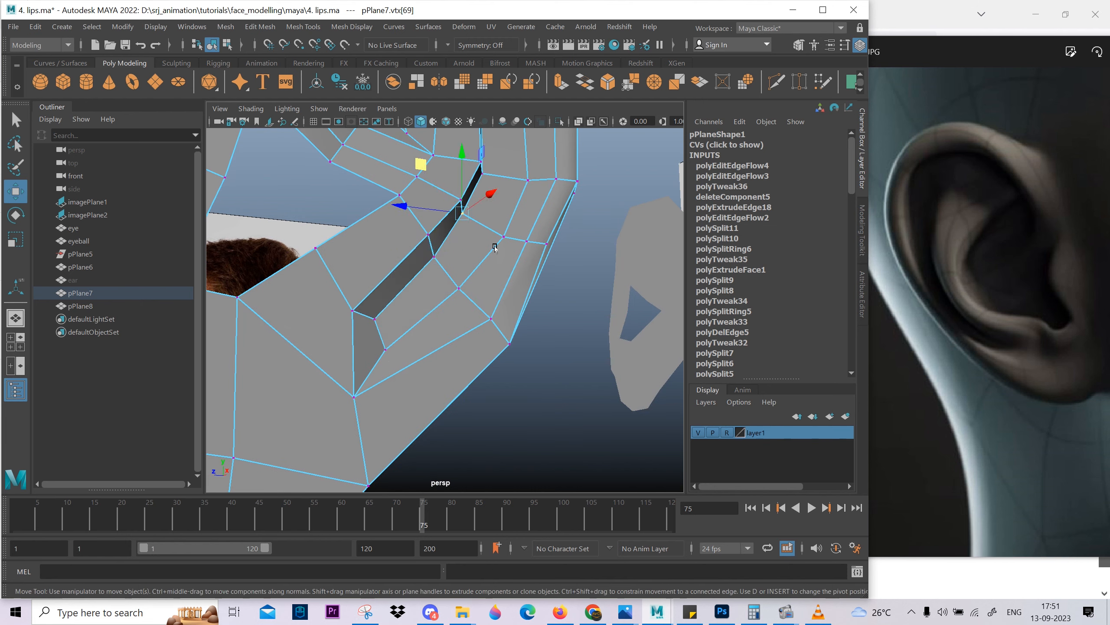
# Adjust the vertices along the lower rear rim beside the groove to even out their spacing.
pyautogui.keyDown('alt'); pyautogui.moveTo(495, 248); pyautogui.dragTo(455, 317); pyautogui.keyUp('alt')
pyautogui.scroll(-4, 495, 288)
pyautogui.click(456, 317)
pyautogui.click(457, 322)
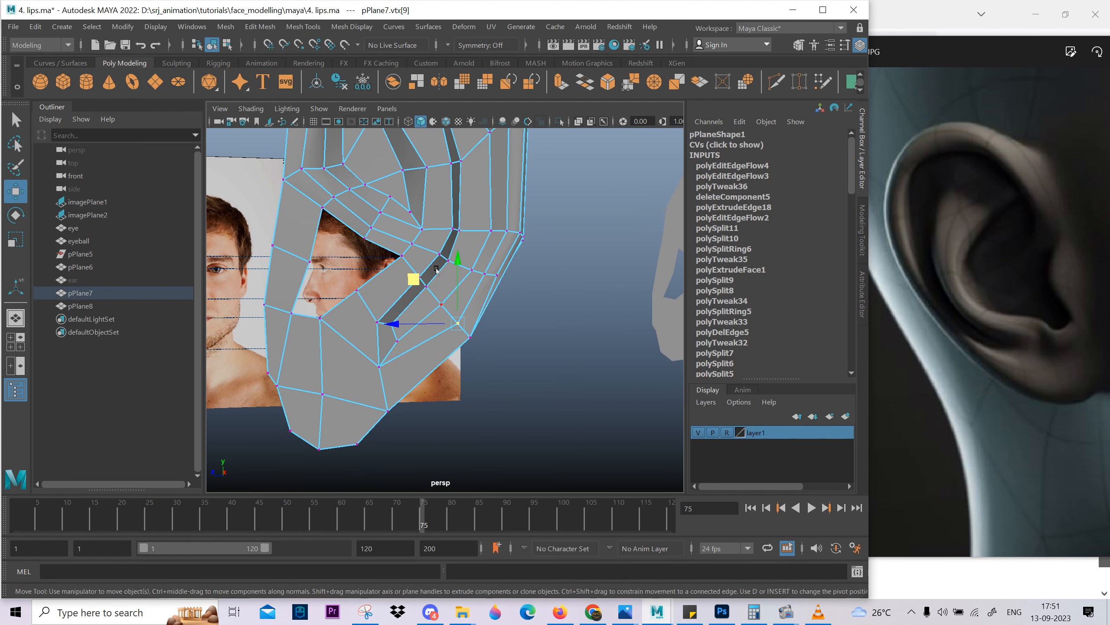
pyautogui.keyDown('alt'); pyautogui.moveTo(404, 270); pyautogui.dragTo(441, 397); pyautogui.keyUp('alt')
# Preview the smoothed ear to check the rim and lower groove, then return to the unsmoothed mesh.
pyautogui.press('F8')
pyautogui.press('3')
pyautogui.click(520, 267)
pyautogui.scroll(-3, 525, 267)
pyautogui.click(441, 394)
pyautogui.press('1')
pyautogui.scroll(3, 441, 350)
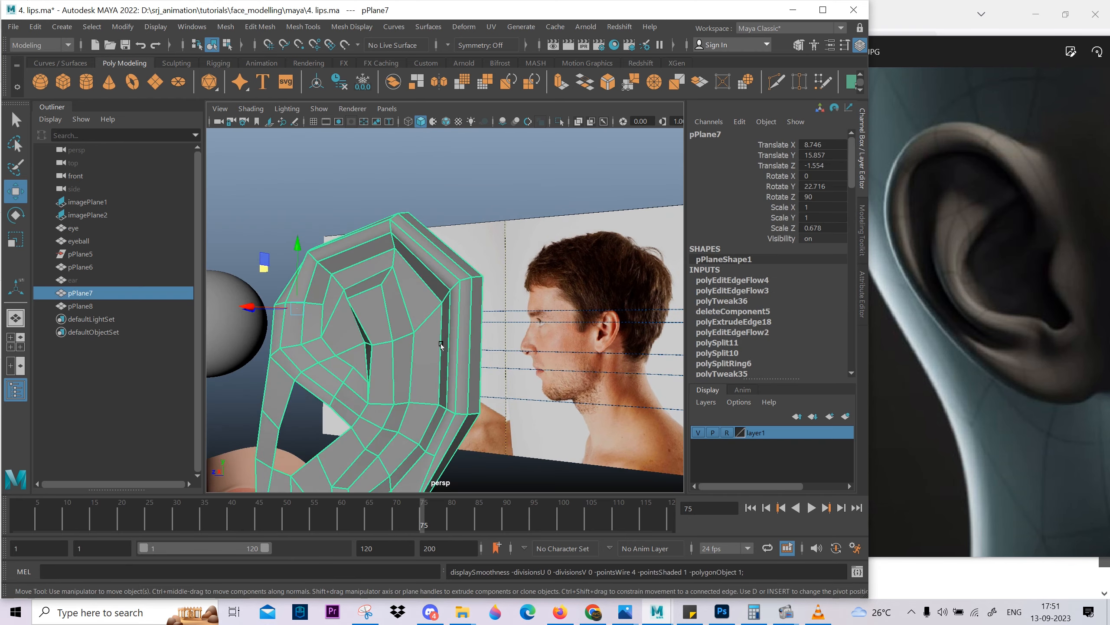
# Adjust the edges of the rim groove along the ear's upper rear.
pyautogui.press('F10')
pyautogui.keyDown('alt'); pyautogui.moveTo(441, 345); pyautogui.dragTo(426, 279); pyautogui.keyUp('alt')
pyautogui.click(412, 270)
pyautogui.keyDown('shift'); pyautogui.click(436, 372); pyautogui.keyUp('shift')
pyautogui.press('space')
# Narrow the rim groove at the ear's upper rear corner and top by moving its outer vertices in the side view.
pyautogui.press('space')
pyautogui.keyDown('alt'); pyautogui.moveTo(427, 284); pyautogui.dragTo(543, 369); pyautogui.keyUp('alt')
pyautogui.moveTo(519, 373); pyautogui.dragTo(426, 329)
pyautogui.keyDown('alt'); pyautogui.moveTo(402, 276); pyautogui.dragTo(459, 262); pyautogui.keyUp('alt')
# Check the smoothed shape of the upper rim groove and turn smoothing off again.
pyautogui.press('3')
pyautogui.press('F8')
pyautogui.click(459, 302)
pyautogui.click(467, 350)
pyautogui.press('1')
pyautogui.moveTo(459, 263); pyautogui.dragTo(439, 258, button='right')
pyautogui.click(441, 251)
pyautogui.keyDown('alt'); pyautogui.moveTo(441, 251); pyautogui.dragTo(389, 197); pyautogui.keyUp('alt')
pyautogui.hotkey('ctrl', 'z')
pyautogui.keyDown('alt'); pyautogui.moveTo(390, 197); pyautogui.dragTo(463, 289); pyautogui.keyUp('alt')
pyautogui.press('space')
pyautogui.press('space')
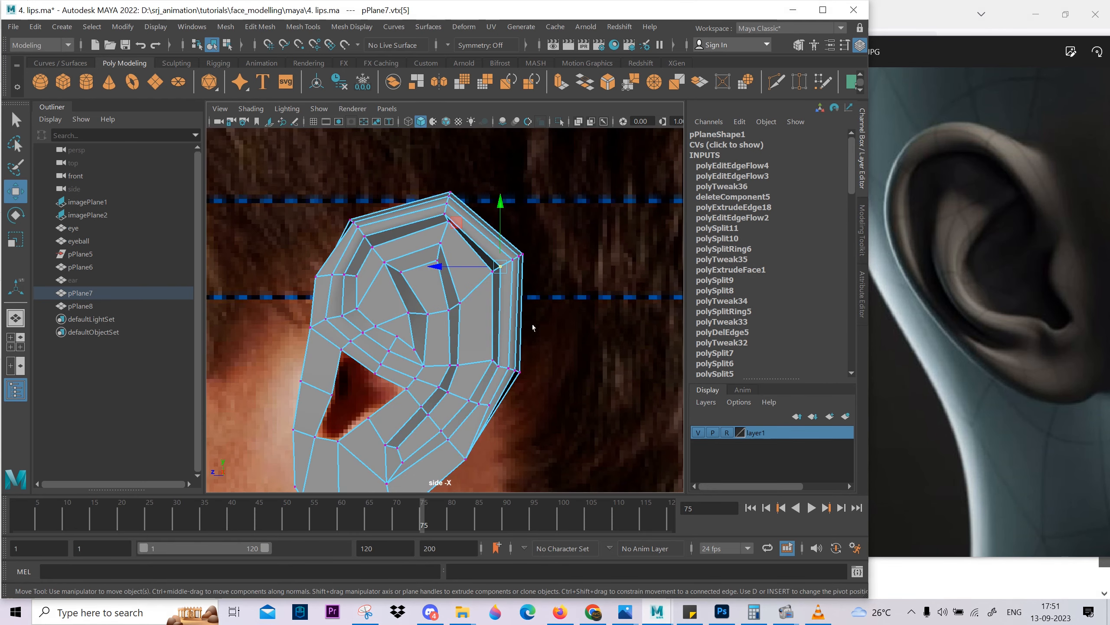
pyautogui.scroll(5, 522, 272)
pyautogui.scroll(3, 444, 202)
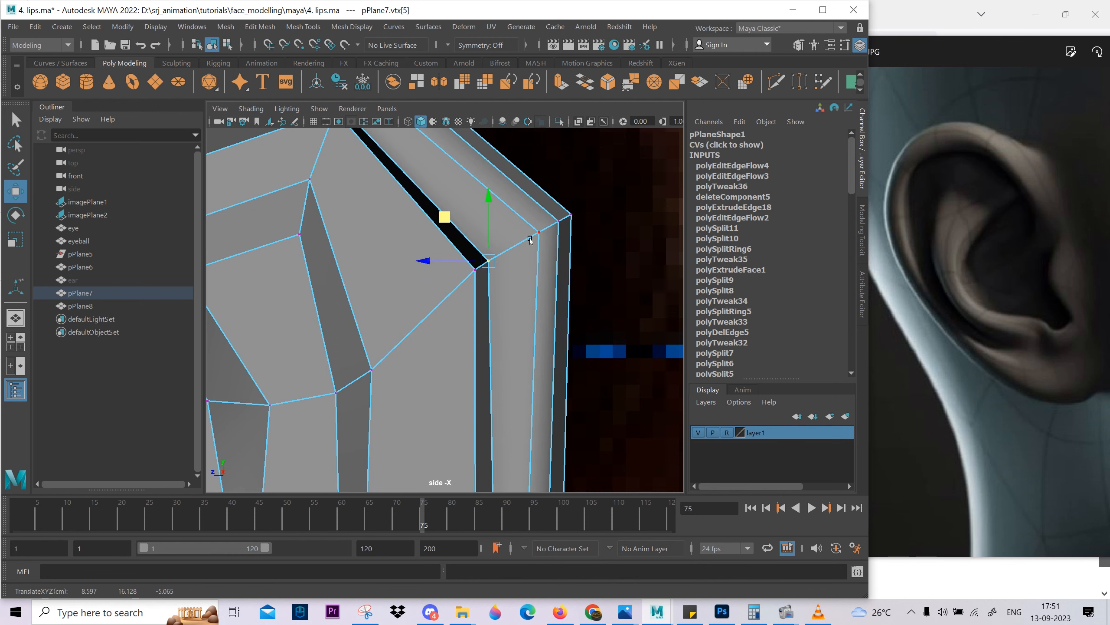
pyautogui.scroll(-5, 511, 309)
pyautogui.scroll(3, 427, 216)
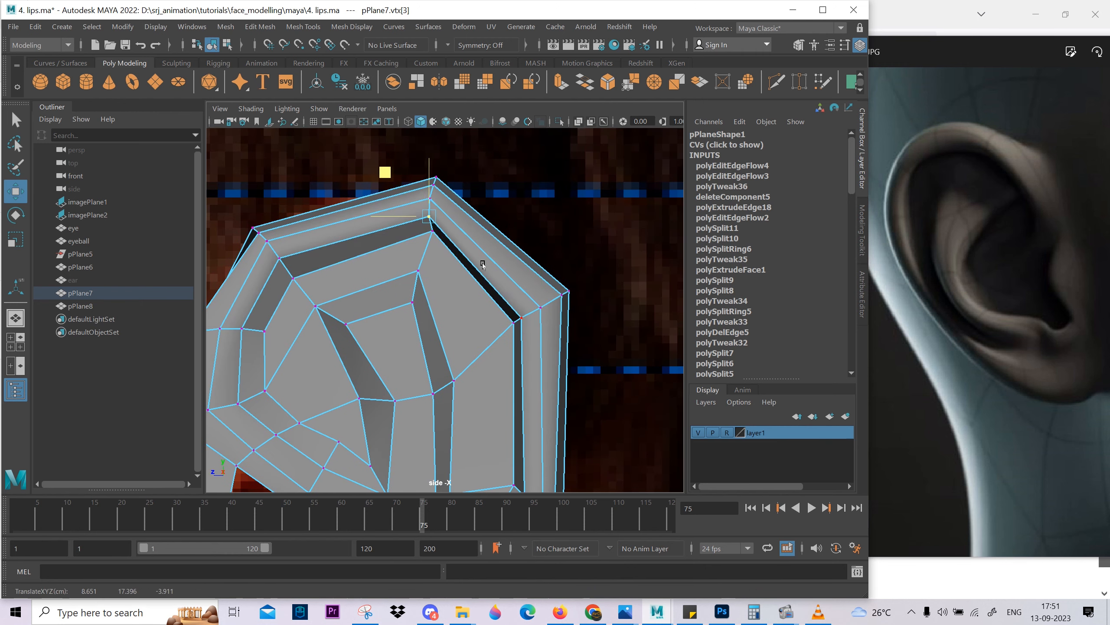
# Move the groove's outer vertices along the upper front inward and adjust the neighbouring rim vertex.
pyautogui.keyDown('alt'); pyautogui.moveTo(354, 271); pyautogui.dragTo(484, 219, button='middle'); pyautogui.keyUp('alt')
pyautogui.scroll(1, 484, 220)
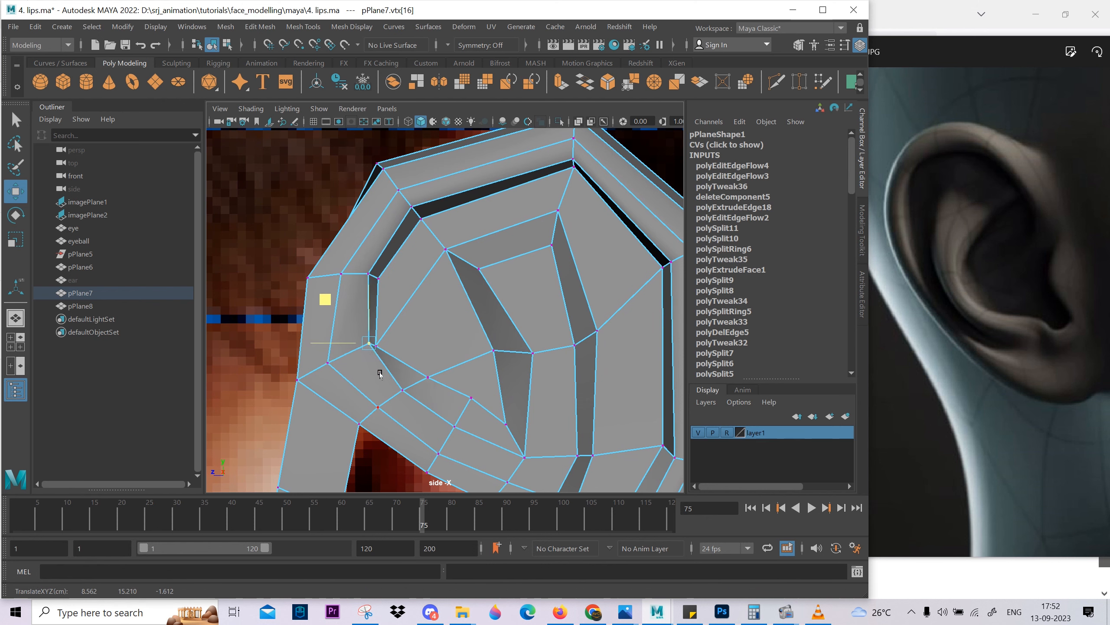
pyautogui.keyDown('alt'); pyautogui.moveTo(373, 385); pyautogui.dragTo(359, 296, button='middle'); pyautogui.keyUp('alt')
pyautogui.scroll(1, 359, 296)
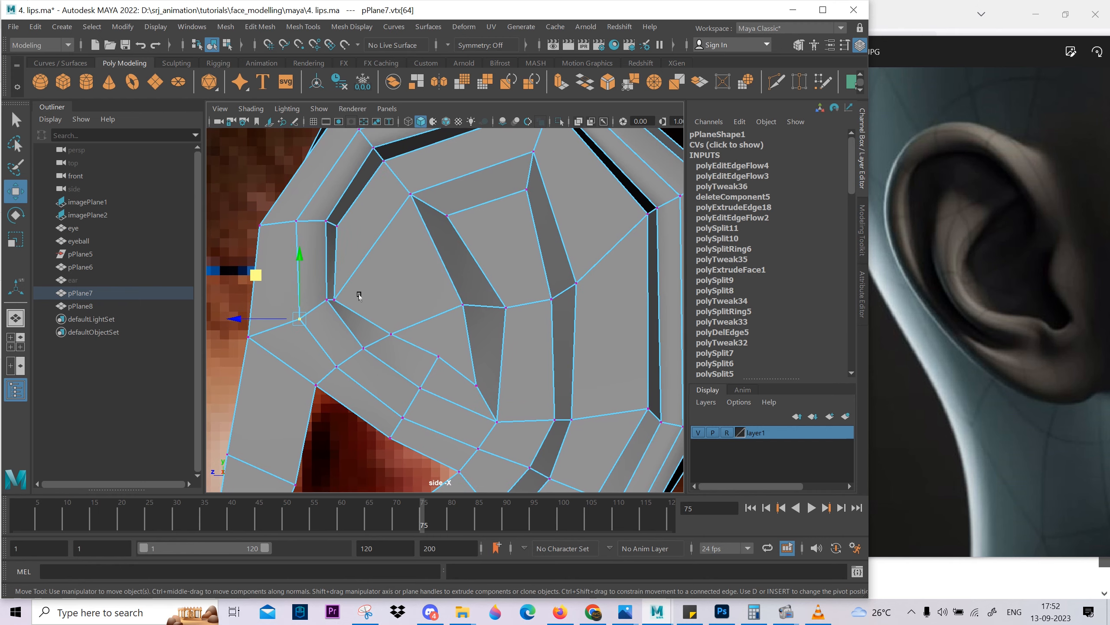
# Adjust the groove vertices along the ear's rear in the side view and preview the smoothed ear.
pyautogui.scroll(-5, 555, 350)
pyautogui.keyDown('alt'); pyautogui.moveTo(514, 430); pyautogui.dragTo(413, 341, button='middle'); pyautogui.keyUp('alt')
pyautogui.scroll(1, 499, 312)
pyautogui.scroll(1, 397, 278)
pyautogui.moveTo(414, 342); pyautogui.dragTo(450, 313, button='right')
pyautogui.press('3')
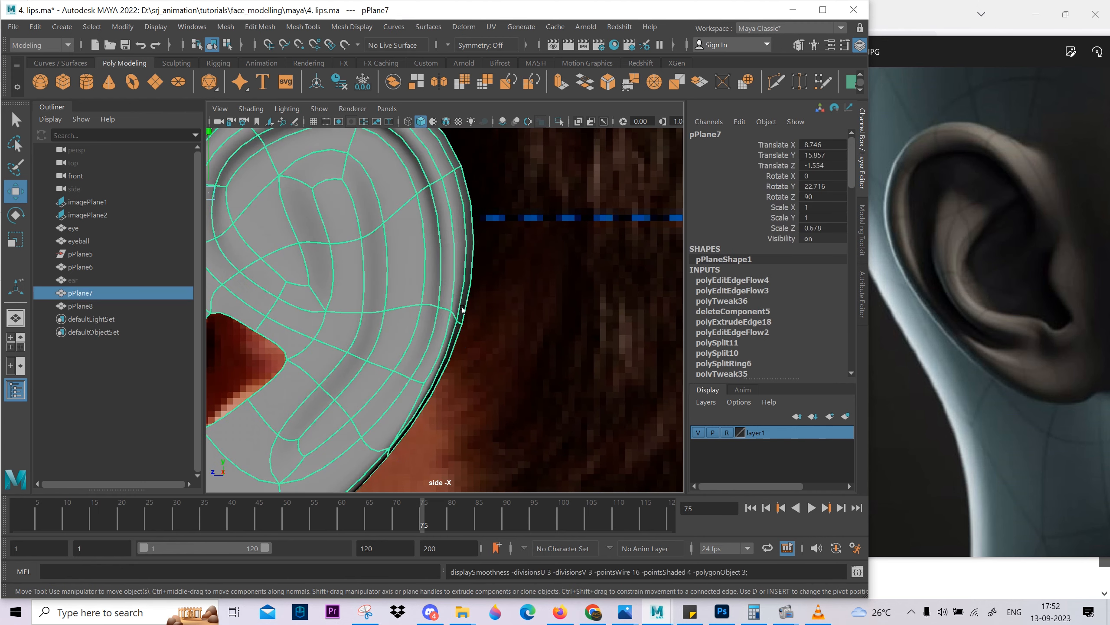
# Examine the smoothed ear's rear rim and overall shape in the side and perspective views.
pyautogui.scroll(-6, 462, 339)
pyautogui.click(461, 340)
pyautogui.press('space')
pyautogui.press('space')
pyautogui.scroll(-4, 597, 230)
pyautogui.click(442, 278)
pyautogui.keyDown('alt'); pyautogui.moveTo(597, 230); pyautogui.dragTo(436, 267); pyautogui.keyUp('alt')
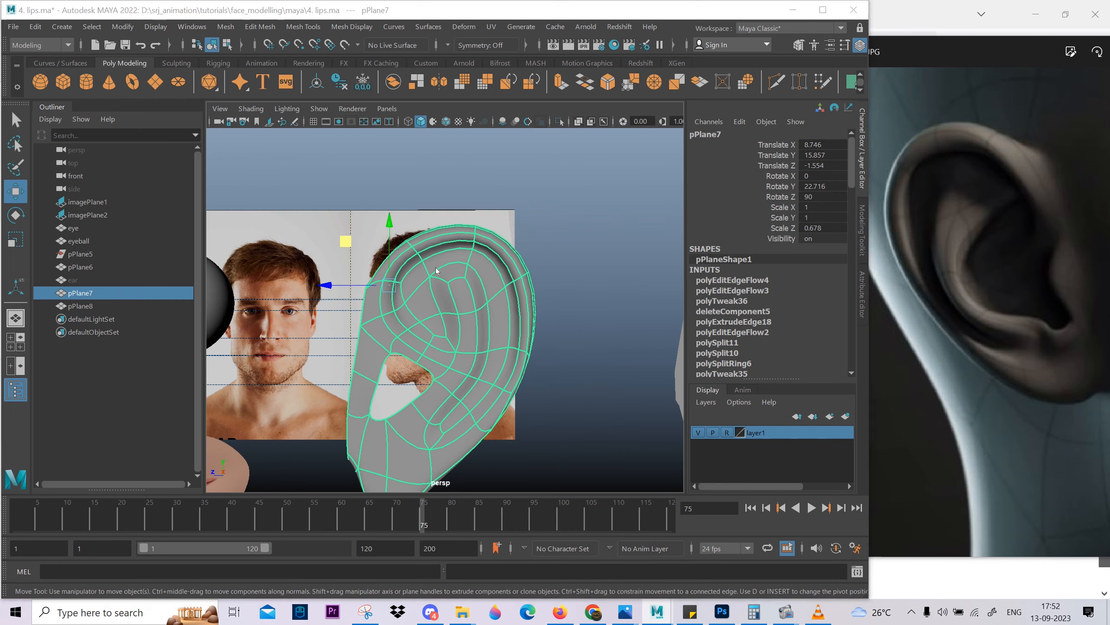
# Move the vertices at the rim's upper front corner in the unsmoothed side view and preview the smoothed ear.
pyautogui.press('space')
pyautogui.press('space')
pyautogui.scroll(4, 494, 372)
pyautogui.press('1')
pyautogui.moveTo(431, 280); pyautogui.dragTo(337, 241, button='right')
pyautogui.moveTo(362, 241); pyautogui.dragTo(389, 314)
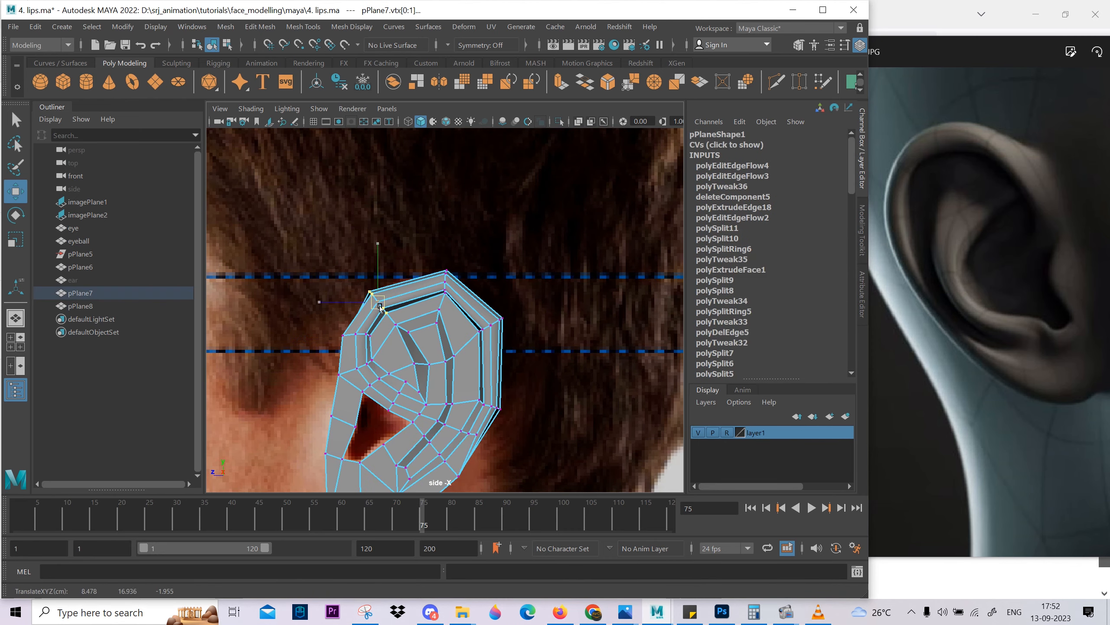
pyautogui.press('3')
pyautogui.moveTo(411, 345); pyautogui.dragTo(385, 321, button='right')
pyautogui.click(527, 344)
pyautogui.scroll(-4, 437, 352)
pyautogui.click(445, 349)
# Lower the vertices of the ear's upper part to the highest guide line, using wireframe display over the side reference.
pyautogui.press('1')
pyautogui.moveTo(428, 287); pyautogui.dragTo(453, 318)
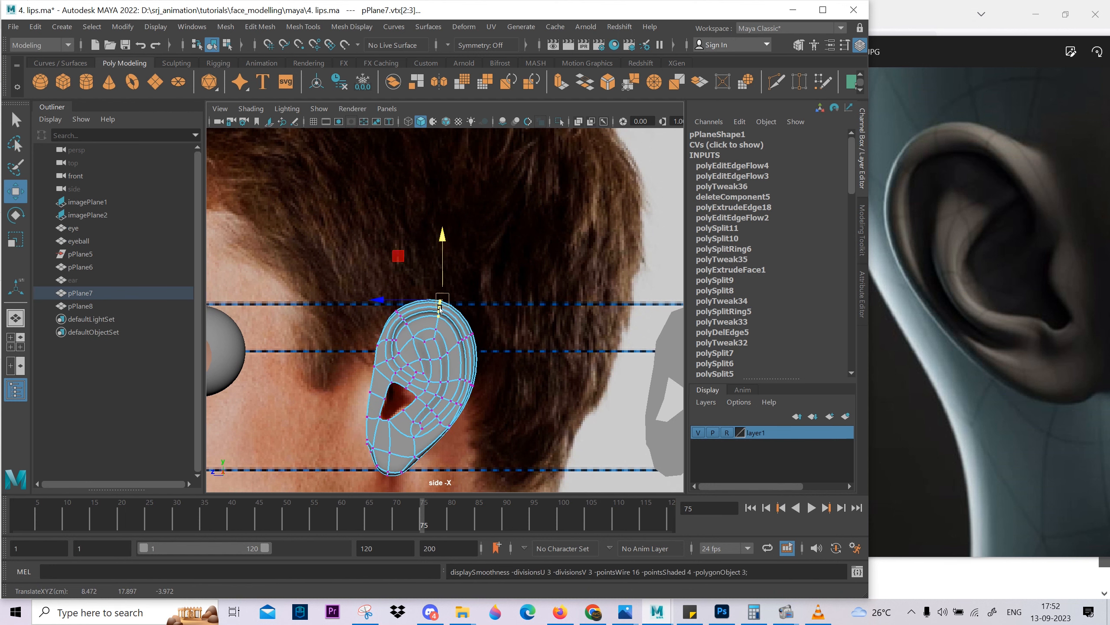
pyautogui.press('4')
pyautogui.scroll(4, 404, 367)
pyautogui.moveTo(393, 309); pyautogui.dragTo(450, 271, button='right')
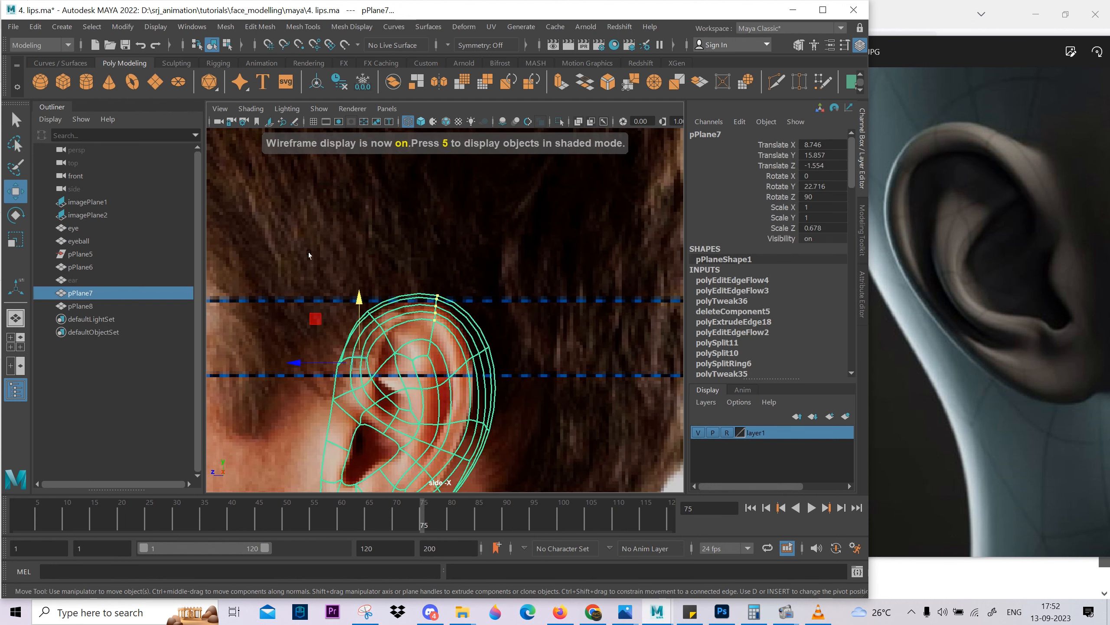
pyautogui.moveTo(385, 385); pyautogui.dragTo(319, 359, button='right')
pyautogui.moveTo(278, 245)
pyautogui.mouseDown()
pyautogui.moveTo(556, 366)
pyautogui.moveTo(557, 384)
pyautogui.mouseUp()
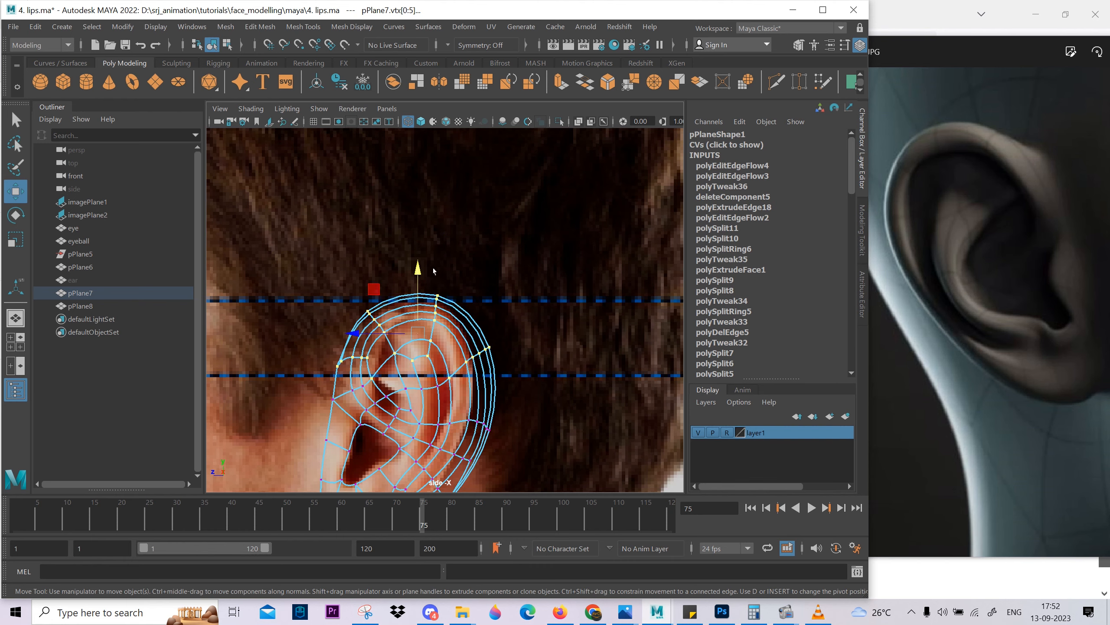
pyautogui.scroll(-4, 418, 280)
pyautogui.press('5')
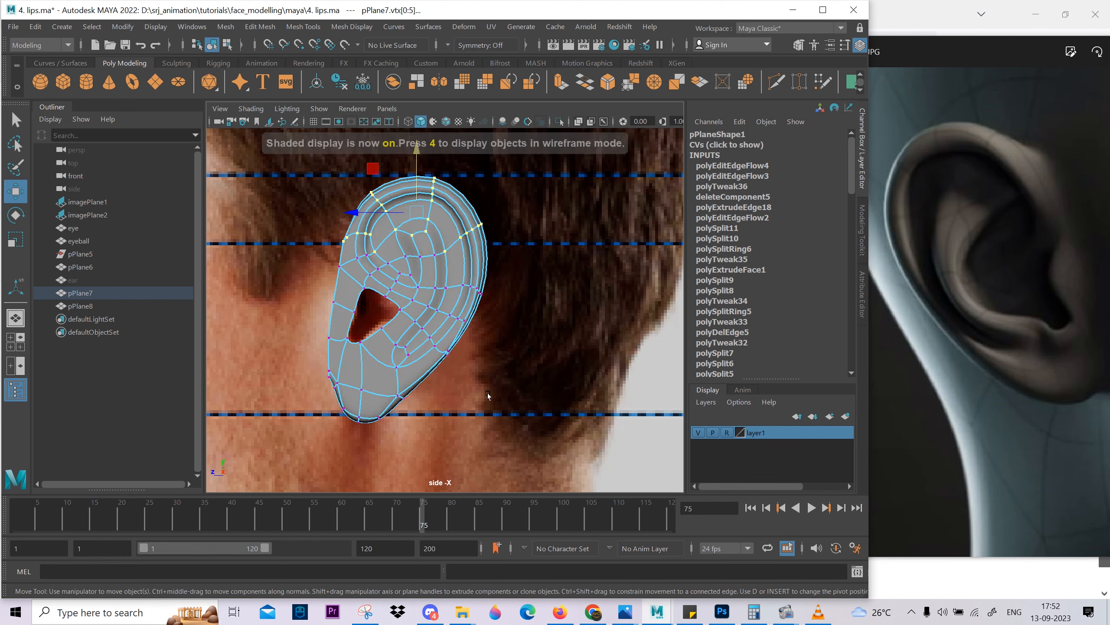
# Check the smoothed ear in the perspective view and turn smoothing off again.
pyautogui.scroll(3, 472, 340)
pyautogui.keyDown('alt'); pyautogui.moveTo(472, 340); pyautogui.dragTo(527, 348, button='middle'); pyautogui.keyUp('alt')
pyautogui.press('space')
pyautogui.press('space')
pyautogui.scroll(4, 464, 323)
pyautogui.keyDown('alt'); pyautogui.moveTo(463, 324); pyautogui.dragTo(474, 302); pyautogui.keyUp('alt')
pyautogui.press('1')
# Insert an edge loop through the faces between the rim groove and the inner fold.
pyautogui.scroll(2, 452, 300)
pyautogui.click(553, 218)
pyautogui.scroll(-4, 475, 207)
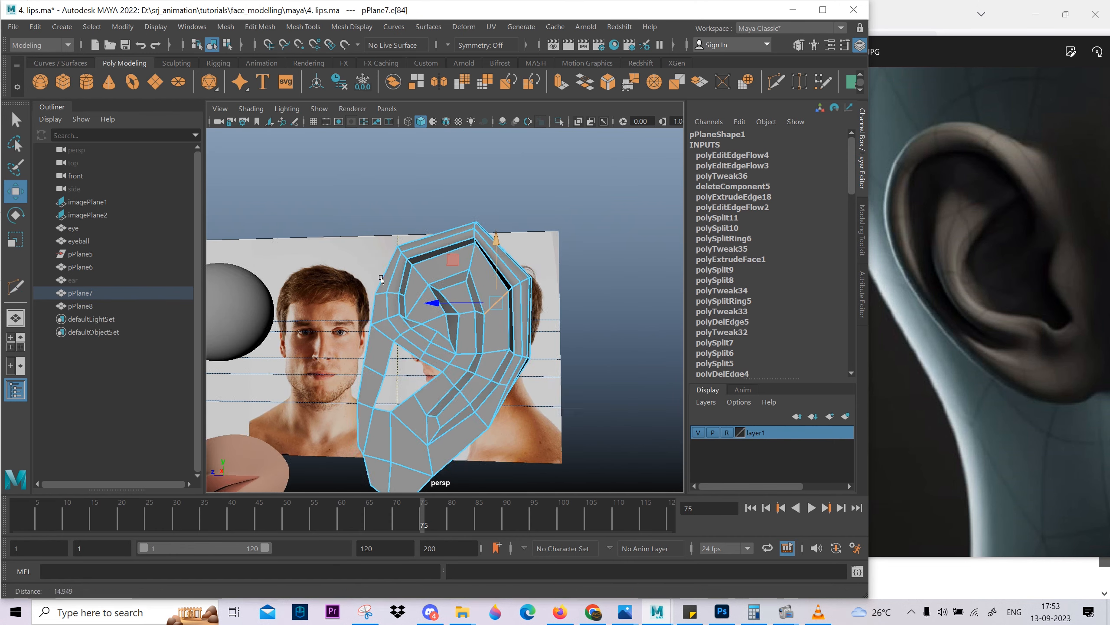
pyautogui.keyDown('alt'); pyautogui.moveTo(474, 341); pyautogui.dragTo(466, 363); pyautogui.keyUp('alt')
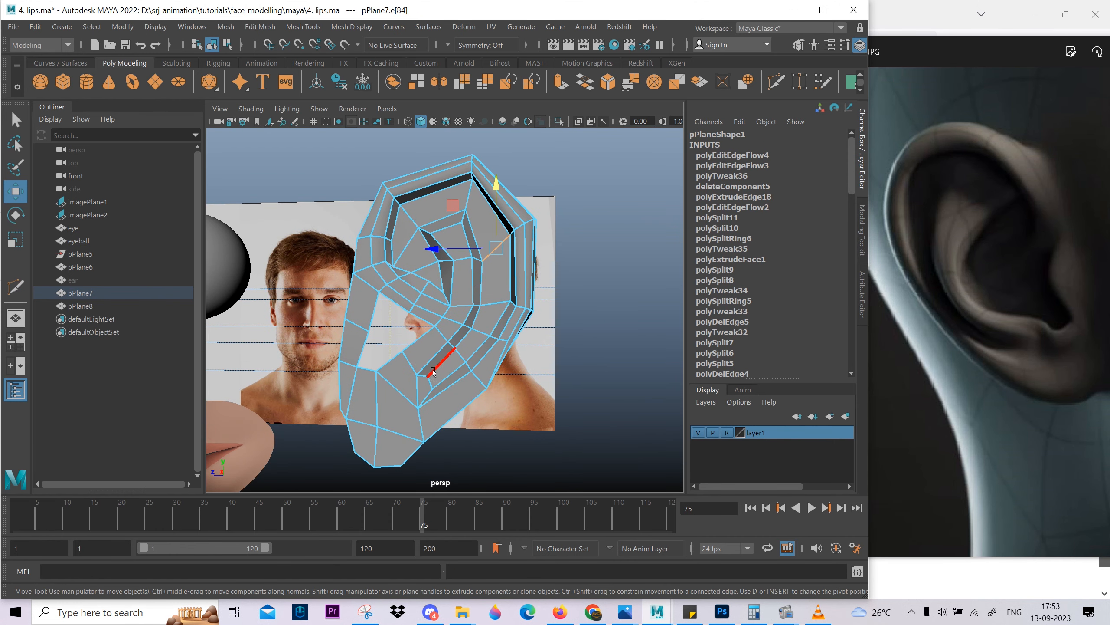
pyautogui.keyDown('alt'); pyautogui.moveTo(485, 223); pyautogui.dragTo(498, 239); pyautogui.keyUp('alt')
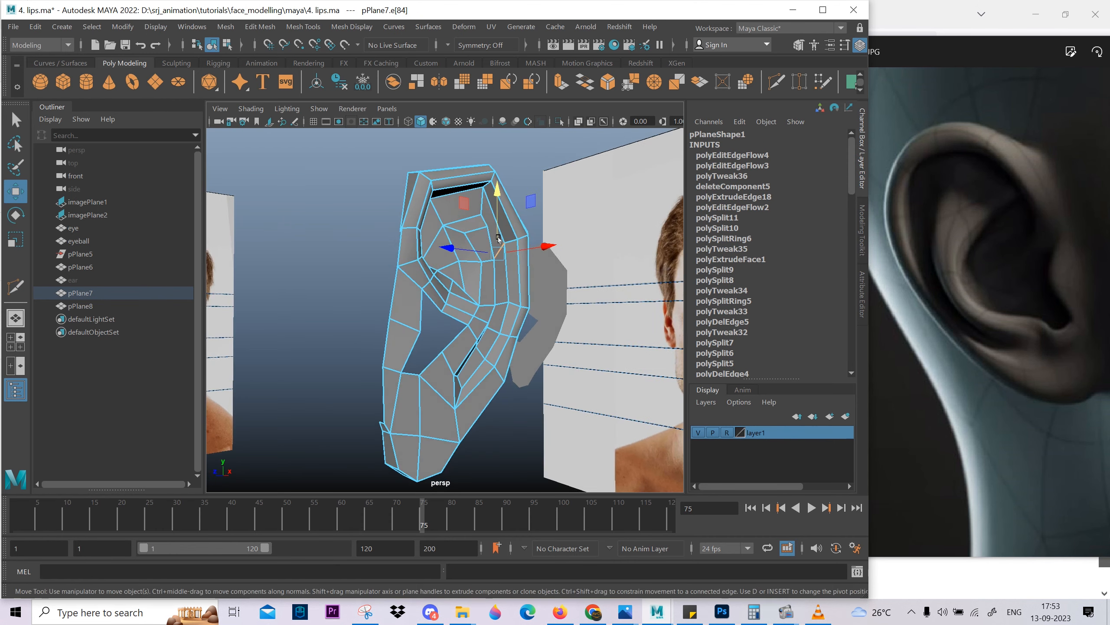
pyautogui.keyDown('alt'); pyautogui.moveTo(463, 288); pyautogui.dragTo(491, 277); pyautogui.keyUp('alt')
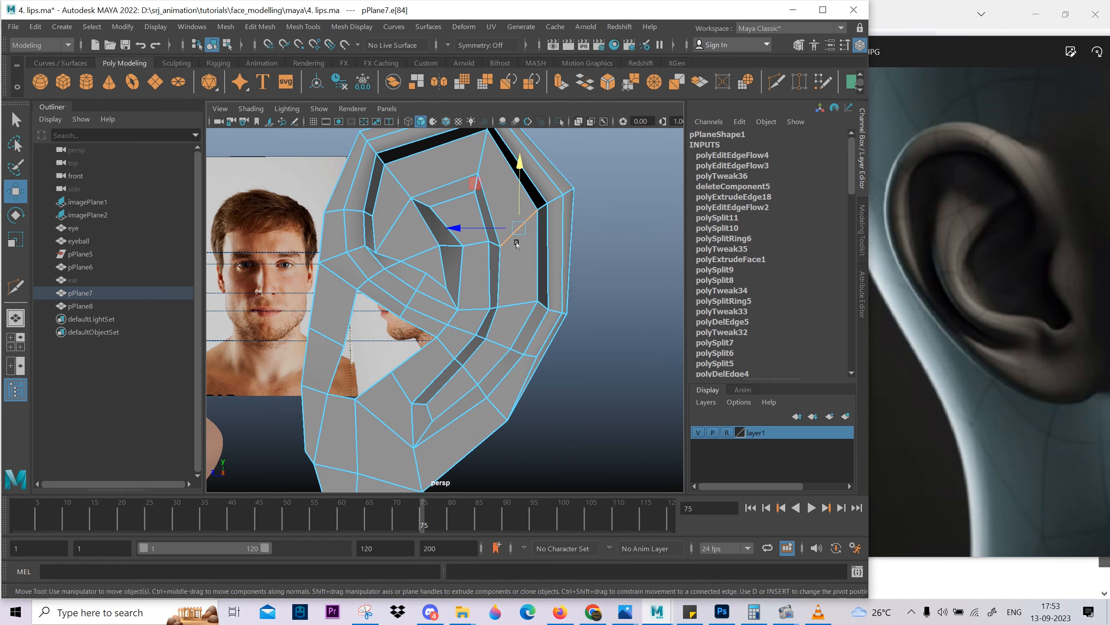
pyautogui.keyDown('ctrl'); pyautogui.moveTo(458, 350); pyautogui.dragTo(576, 386, button='right'); pyautogui.keyUp('ctrl')
pyautogui.keyDown('alt'); pyautogui.moveTo(523, 280); pyautogui.dragTo(532, 318, button='middle'); pyautogui.keyUp('alt')
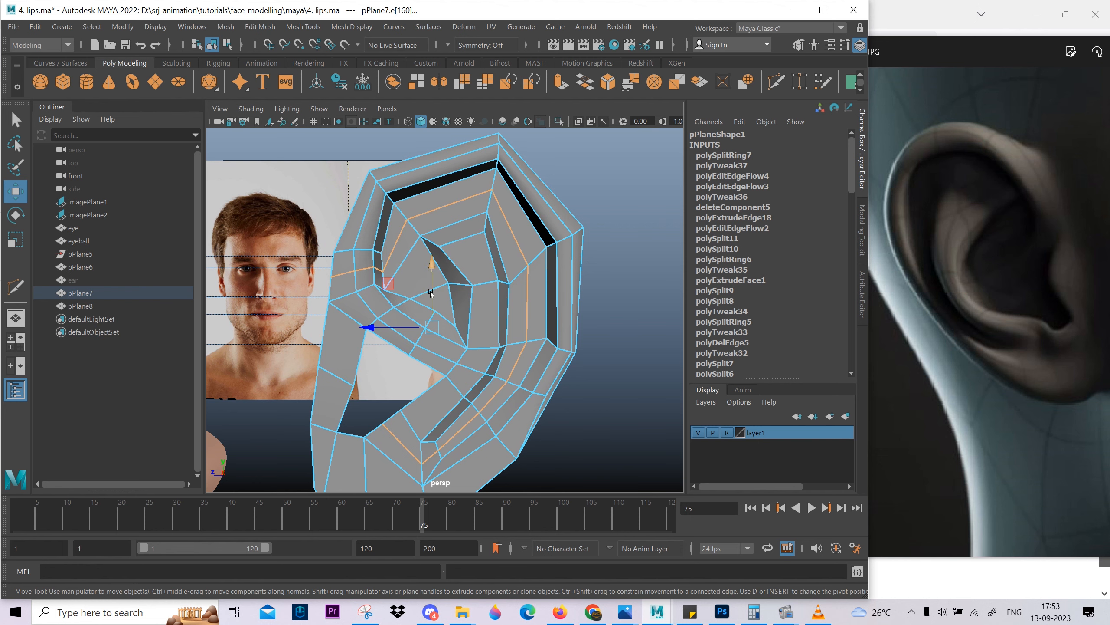
# Delete the new loop's segment crossing the front rim and insert a short edge loop through the faces in front of the inner fold.
pyautogui.scroll(5, 373, 235)
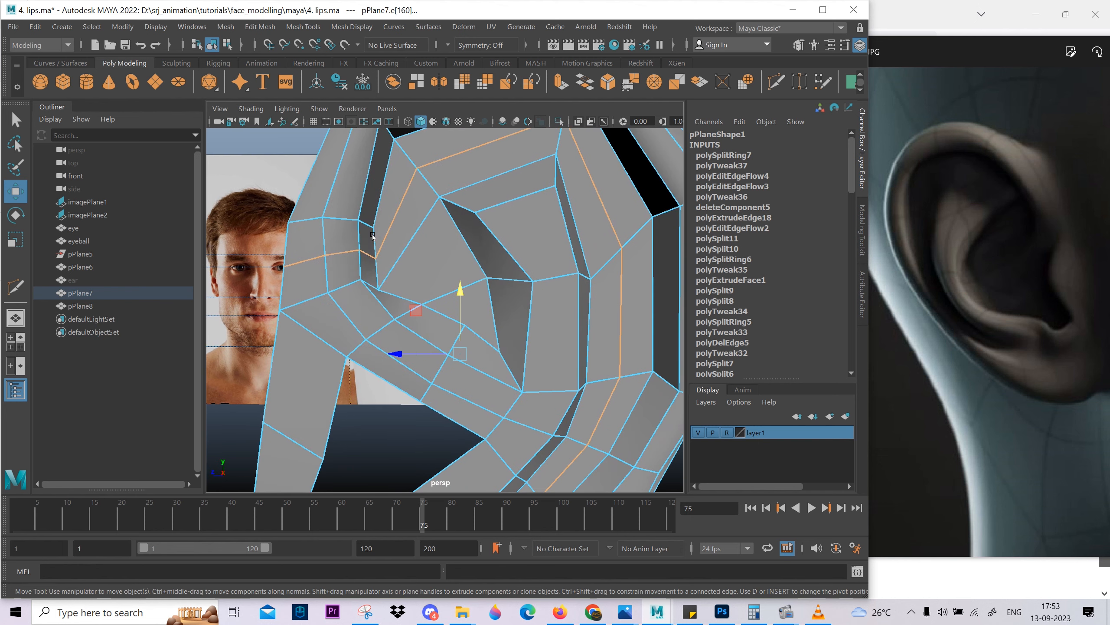
pyautogui.keyDown('alt'); pyautogui.moveTo(360, 273); pyautogui.dragTo(400, 267); pyautogui.keyUp('alt')
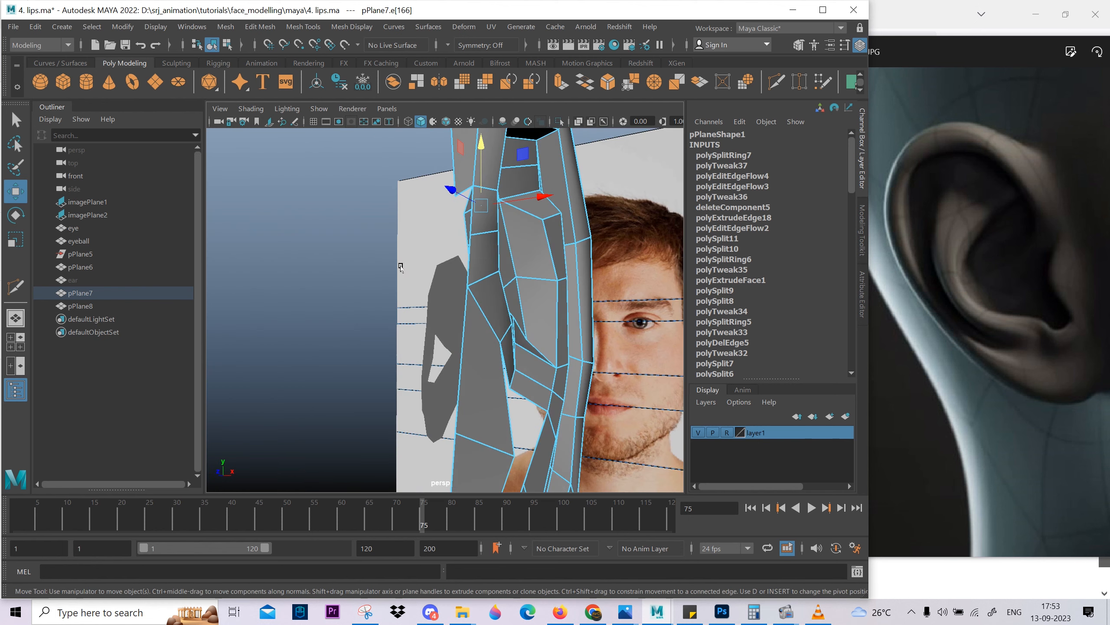
pyautogui.hotkey('ctrl', 'Delete')
pyautogui.keyDown('alt'); pyautogui.moveTo(498, 262); pyautogui.dragTo(444, 243); pyautogui.keyUp('alt')
pyautogui.click(431, 218)
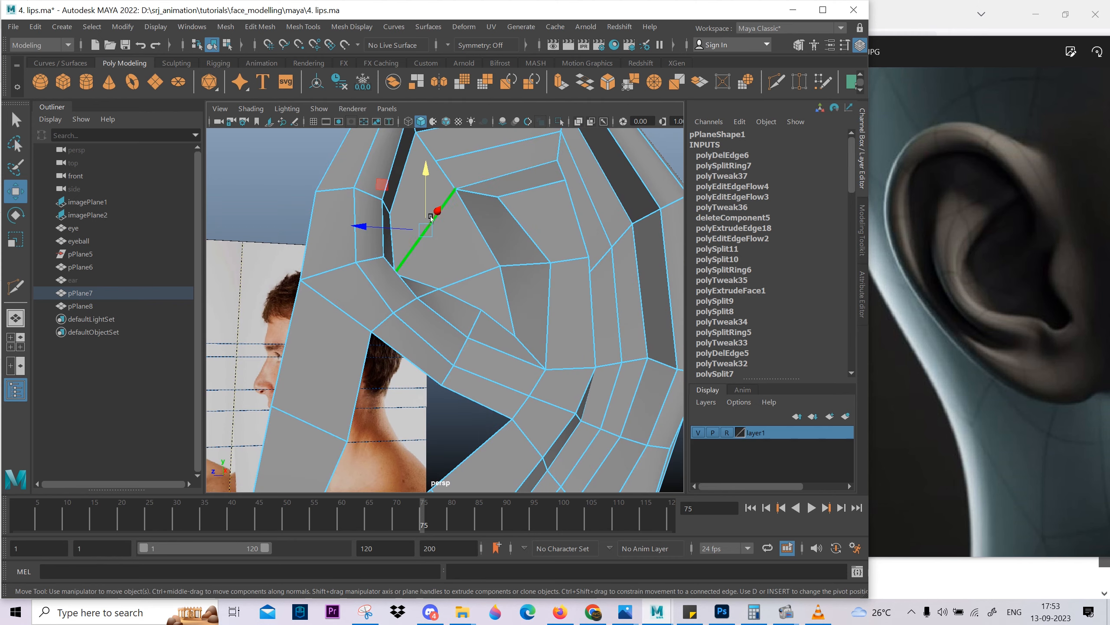
pyautogui.keyDown('ctrl'); pyautogui.moveTo(465, 352); pyautogui.dragTo(520, 350, button='right'); pyautogui.keyUp('ctrl')
pyautogui.keyDown('alt'); pyautogui.moveTo(502, 325); pyautogui.dragTo(442, 306); pyautogui.keyUp('alt')
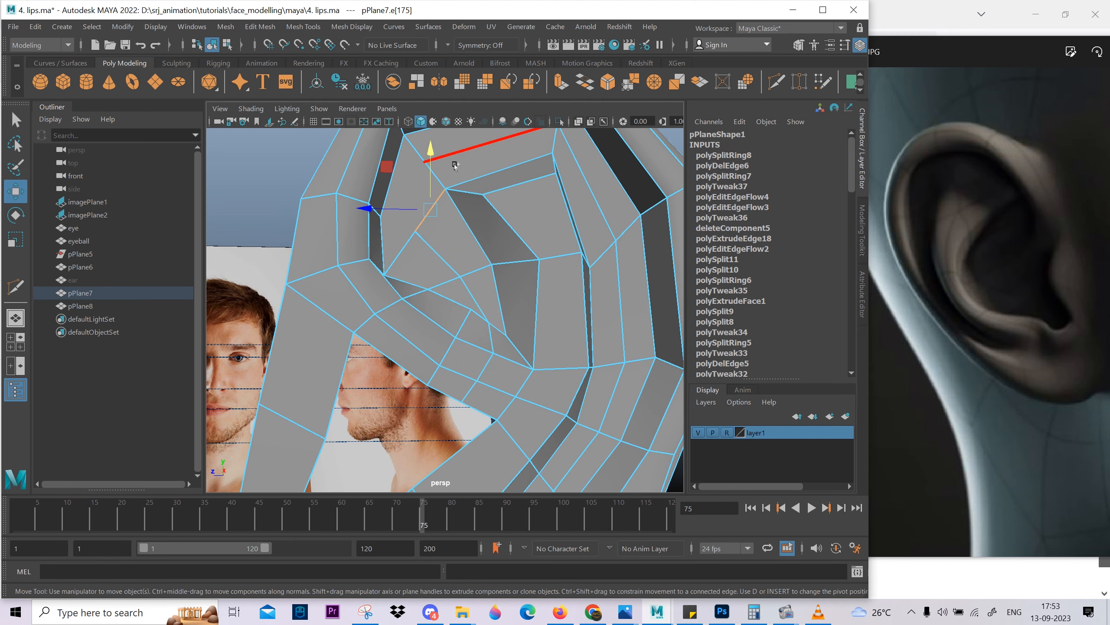
# Cut new edges with Multi-Cut to connect the groove's front corner with the short loop in front of the inner fold.
pyautogui.keyDown('shift'); pyautogui.moveTo(455, 166); pyautogui.dragTo(320, 178, button='right'); pyautogui.keyUp('shift')
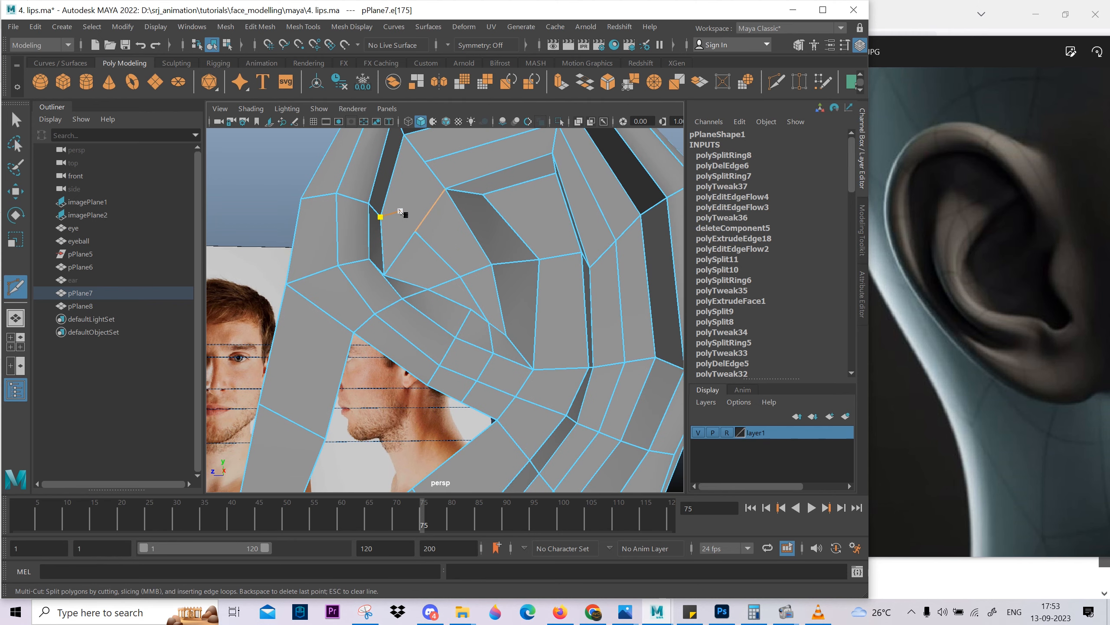
pyautogui.rightClick(409, 220)
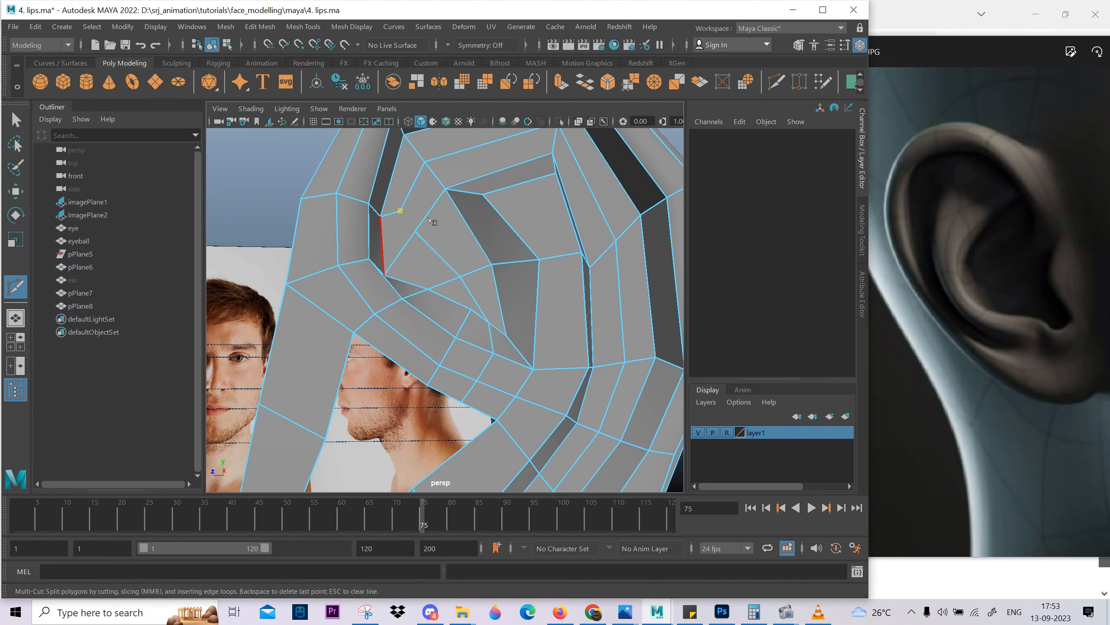
pyautogui.keyDown('alt'); pyautogui.moveTo(445, 274); pyautogui.dragTo(427, 281); pyautogui.keyUp('alt')
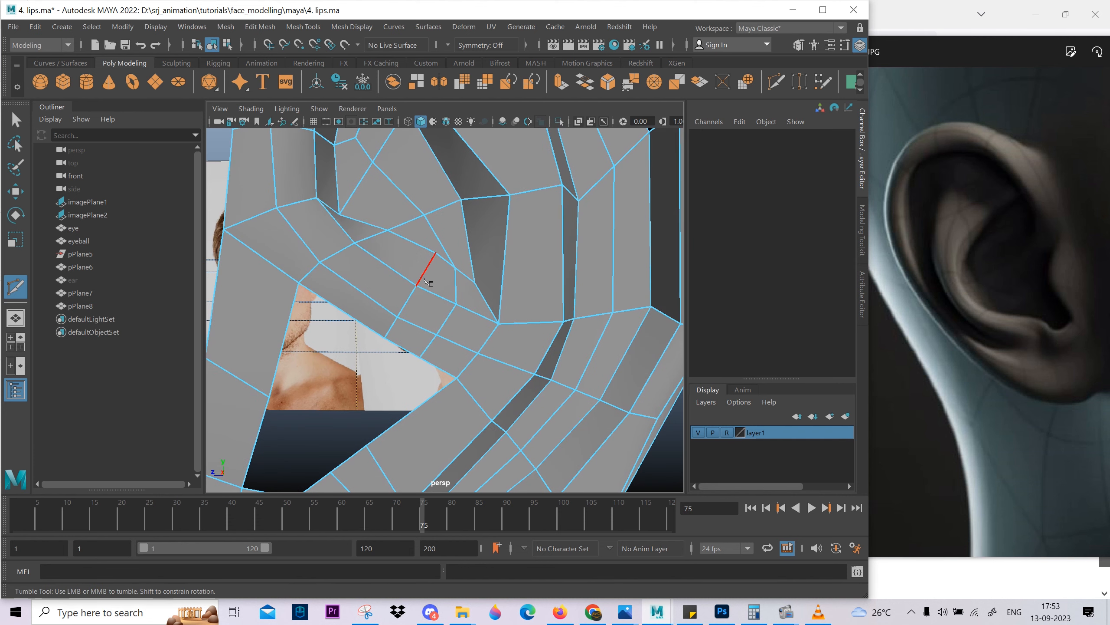
pyautogui.click(436, 253)
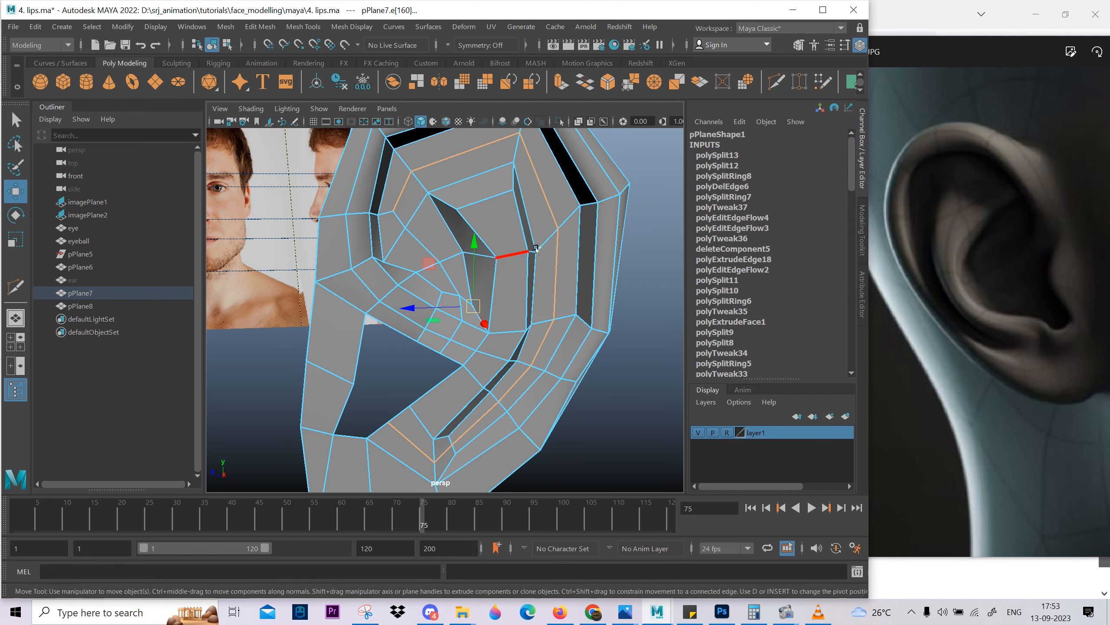
# Apply Edit Edge Flow to the loop between the rim groove and the inner fold and inspect the resulting surface.
pyautogui.keyDown('shift'); pyautogui.moveTo(538, 248); pyautogui.dragTo(497, 457, button='right'); pyautogui.keyUp('shift')
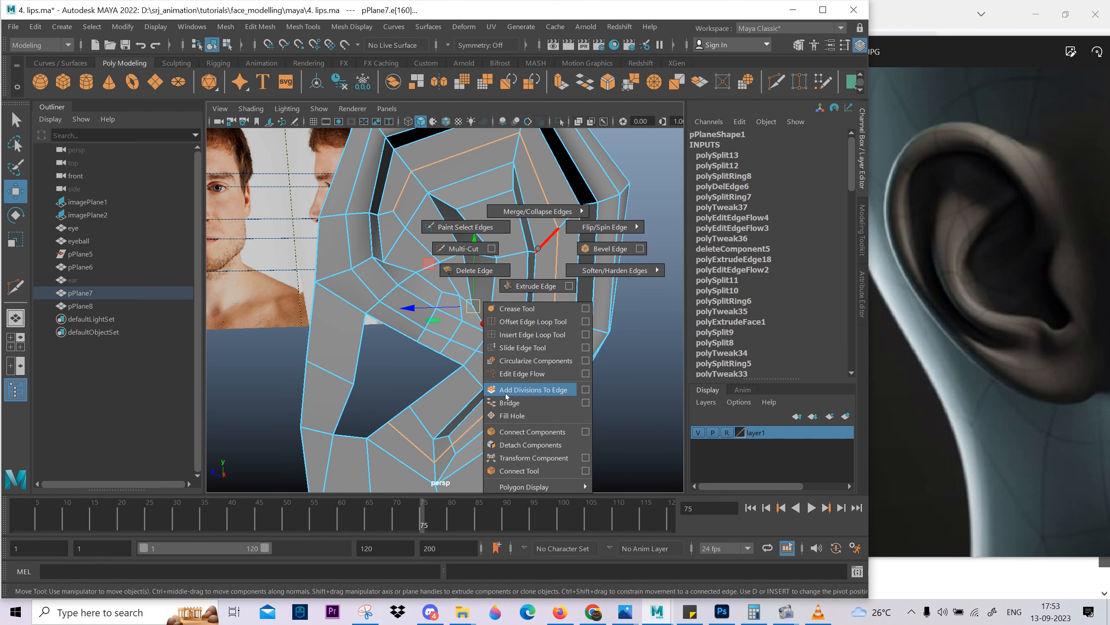
pyautogui.keyDown('shift'); pyautogui.moveTo(518, 380); pyautogui.dragTo(518, 381, button='right'); pyautogui.keyUp('shift')
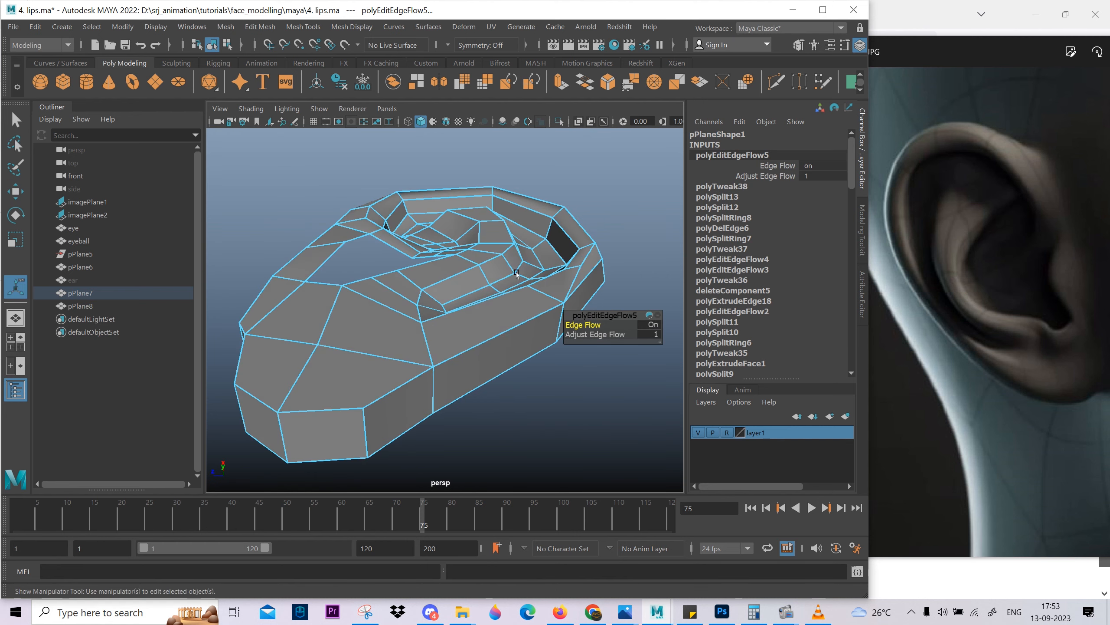
pyautogui.keyDown('alt'); pyautogui.moveTo(543, 263); pyautogui.dragTo(472, 320); pyautogui.keyUp('alt')
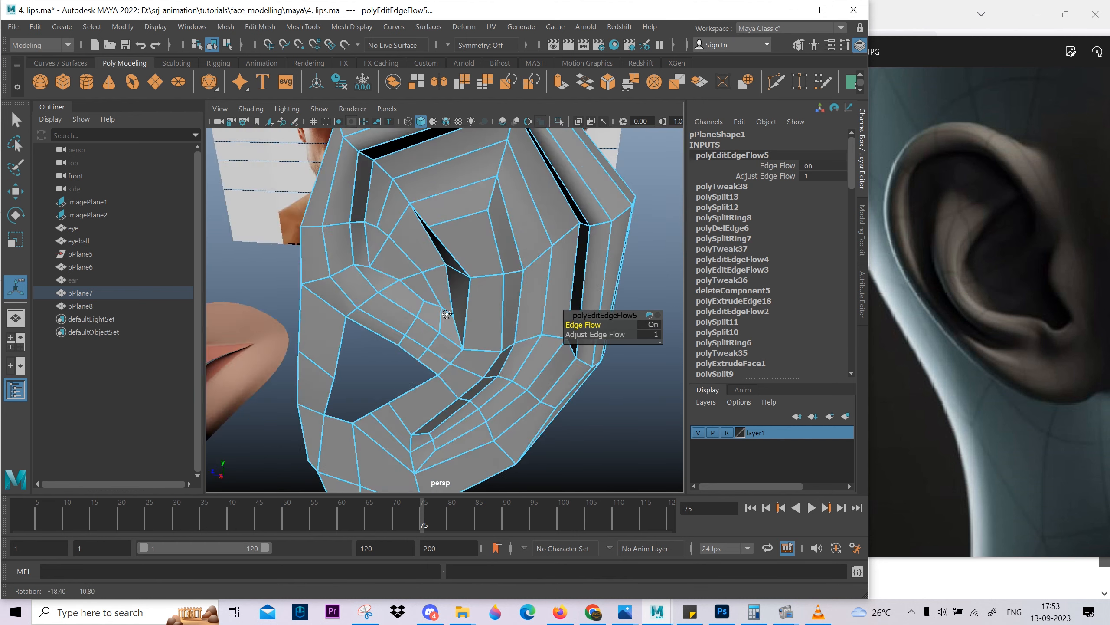
pyautogui.keyDown('alt'); pyautogui.moveTo(437, 346); pyautogui.dragTo(483, 363, button='right'); pyautogui.keyUp('alt')
pyautogui.keyDown('alt'); pyautogui.moveTo(483, 363); pyautogui.dragTo(406, 211); pyautogui.keyUp('alt')
# Adjust the vertex where the new cuts meet beside the front groove and the neighbouring edges in front of the inner fold.
pyautogui.click(374, 186)
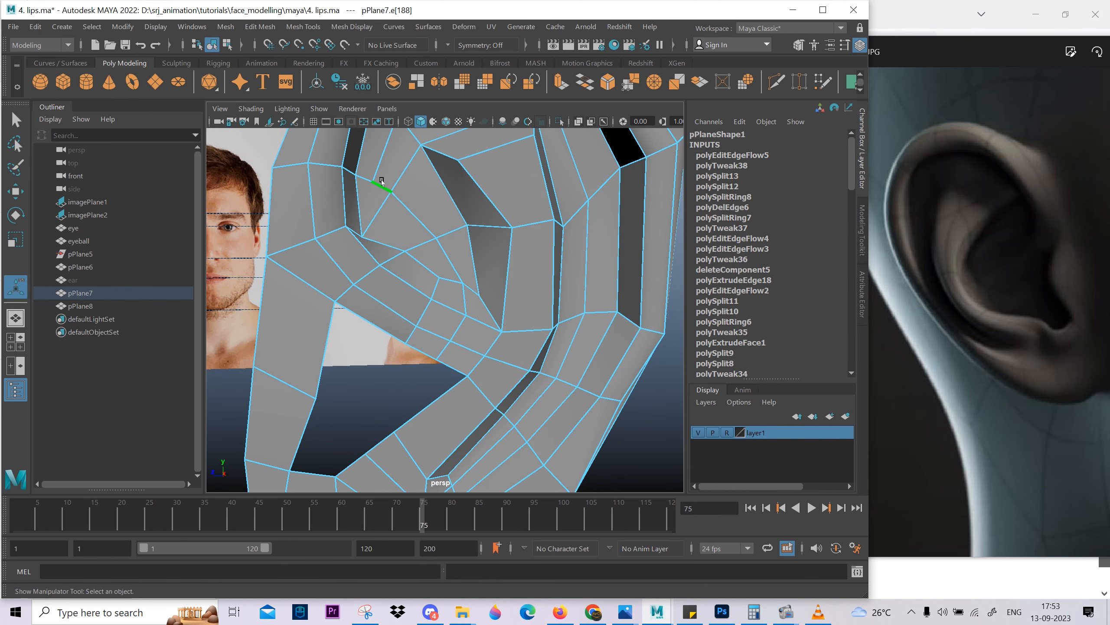
pyautogui.moveTo(383, 187); pyautogui.dragTo(349, 190, button='right')
pyautogui.click(374, 183)
pyautogui.keyDown('alt'); pyautogui.moveTo(376, 189); pyautogui.dragTo(389, 237); pyautogui.keyUp('alt')
pyautogui.press('w')
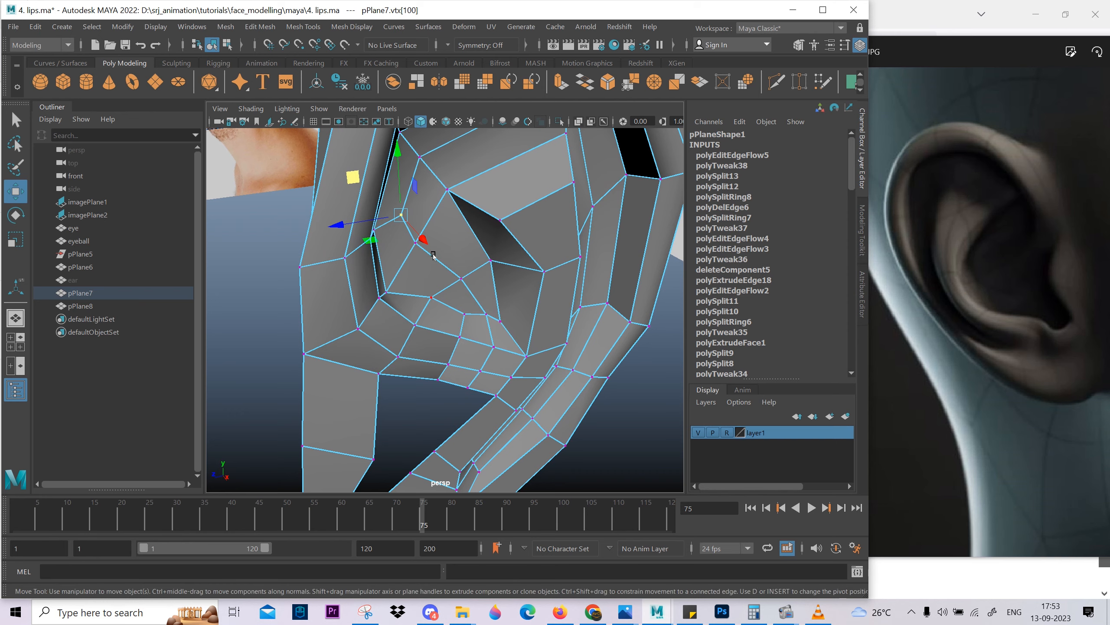
pyautogui.moveTo(434, 255); pyautogui.dragTo(434, 245, button='right')
pyautogui.keyDown('alt'); pyautogui.moveTo(437, 250); pyautogui.dragTo(466, 278); pyautogui.keyUp('alt')
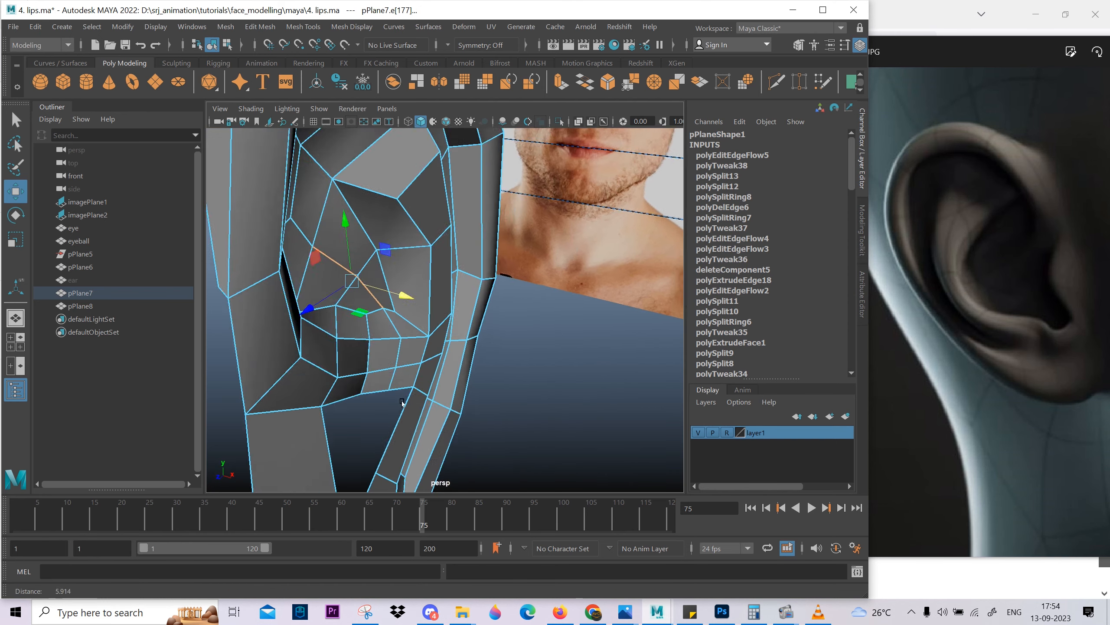
# Try moving the edges and vertices in front of the inner fold to new depths, and undo the moves.
pyautogui.scroll(4, 415, 280)
pyautogui.moveTo(328, 274); pyautogui.dragTo(327, 274)
pyautogui.keyDown('alt'); pyautogui.moveTo(330, 277); pyautogui.dragTo(395, 364); pyautogui.keyUp('alt')
pyautogui.hotkey('ctrl', 'z')
pyautogui.keyDown('alt'); pyautogui.moveTo(492, 341); pyautogui.dragTo(482, 394); pyautogui.keyUp('alt')
pyautogui.press('F9')
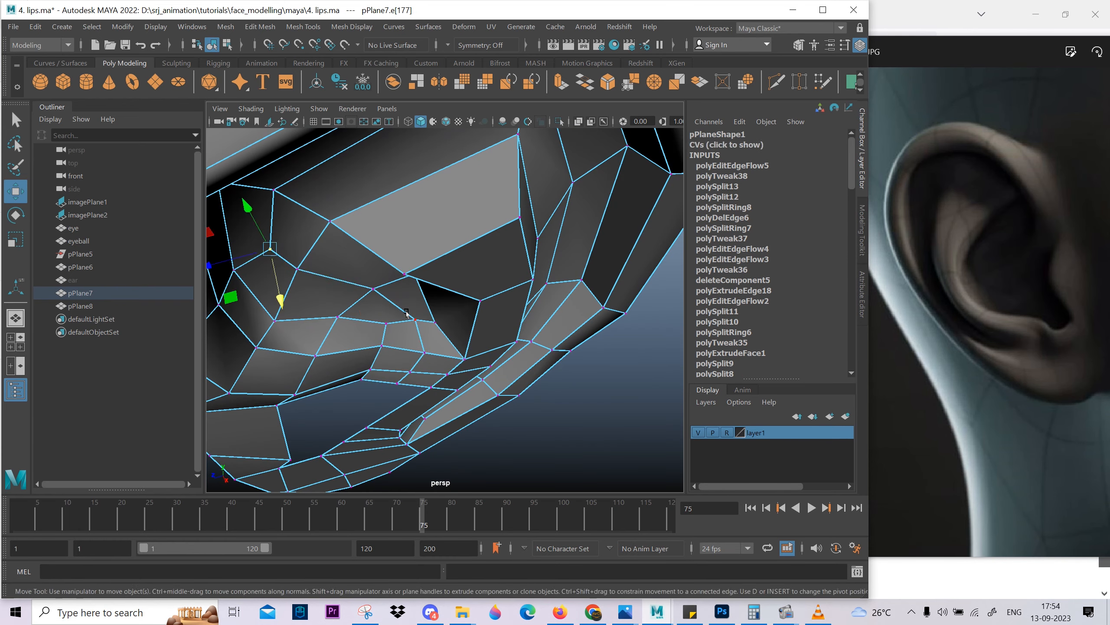
pyautogui.click(415, 319)
pyautogui.keyDown('alt'); pyautogui.moveTo(417, 326); pyautogui.dragTo(306, 257); pyautogui.keyUp('alt')
pyautogui.scroll(4, 419, 371)
pyautogui.click(348, 285)
pyautogui.hotkey('ctrl', 'z')
pyautogui.hotkey('ctrl', 'z')
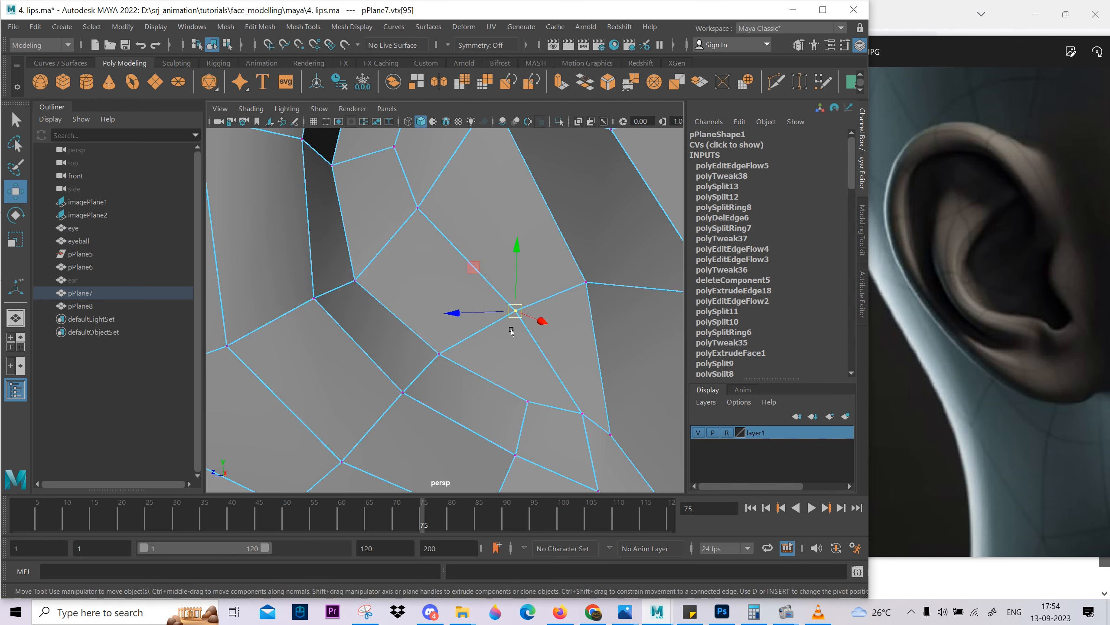
# Reposition the two vertices of the short loop in front of the inner fold to even out the surface.
pyautogui.keyDown('alt'); pyautogui.moveTo(512, 331); pyautogui.dragTo(490, 388); pyautogui.keyUp('alt')
pyautogui.click(414, 256)
pyautogui.keyDown('alt'); pyautogui.moveTo(427, 319); pyautogui.dragTo(548, 352); pyautogui.keyUp('alt')
pyautogui.scroll(-6, 547, 352)
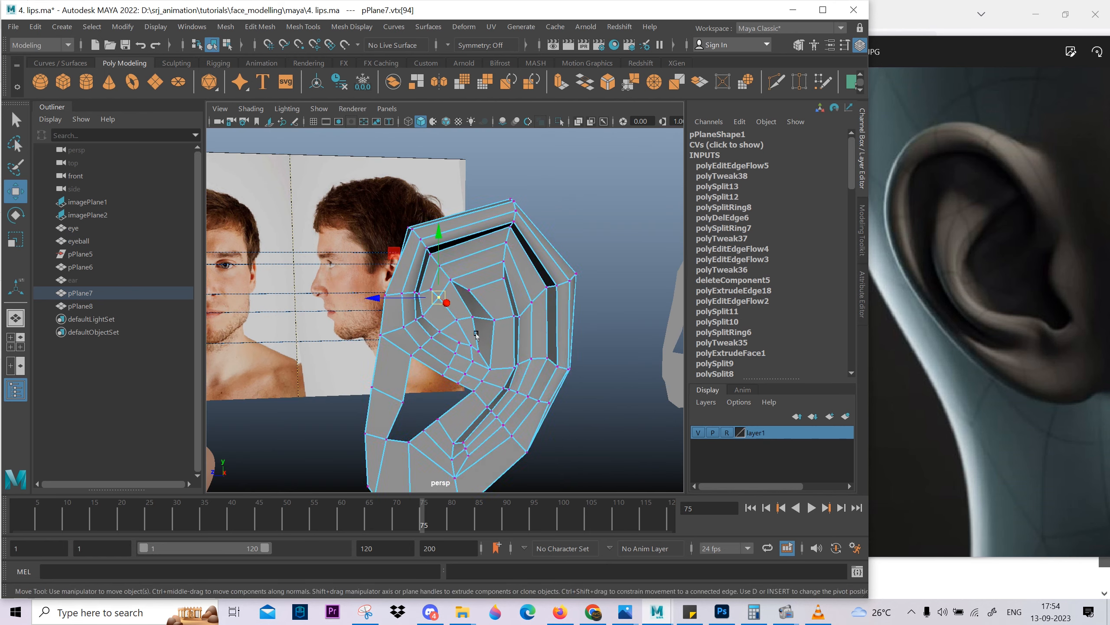
pyautogui.moveTo(477, 336); pyautogui.dragTo(511, 301, button='right')
pyautogui.keyDown('alt'); pyautogui.moveTo(511, 302); pyautogui.dragTo(529, 333); pyautogui.keyUp('alt')
# Examine the smoothed ear's inner folds and rear side from several angles.
pyautogui.press('3')
pyautogui.click(612, 332)
pyautogui.scroll(-5, 524, 350)
pyautogui.scroll(3, 467, 368)
pyautogui.moveTo(457, 387)
pyautogui.keyDown('alt'); pyautogui.mouseDown()
pyautogui.moveTo(545, 391)
pyautogui.moveTo(508, 409)
pyautogui.moveTo(470, 386)
pyautogui.moveTo(496, 380)
pyautogui.moveTo(424, 327)
pyautogui.moveTo(479, 385)
pyautogui.mouseUp(); pyautogui.keyUp('alt')
pyautogui.scroll(3, 463, 350)
pyautogui.keyDown('alt'); pyautogui.moveTo(450, 342); pyautogui.dragTo(423, 331); pyautogui.keyUp('alt')
pyautogui.scroll(3, 463, 350)
pyautogui.click(438, 342)
# Turn smoothing off and delete the surplus edge on the ear's lower rear rim.
pyautogui.press('1')
pyautogui.press('F10')
pyautogui.click(451, 324)
pyautogui.keyDown('shift'); pyautogui.moveTo(388, 331); pyautogui.dragTo(400, 301, button='right'); pyautogui.keyUp('shift')
pyautogui.click(400, 299)
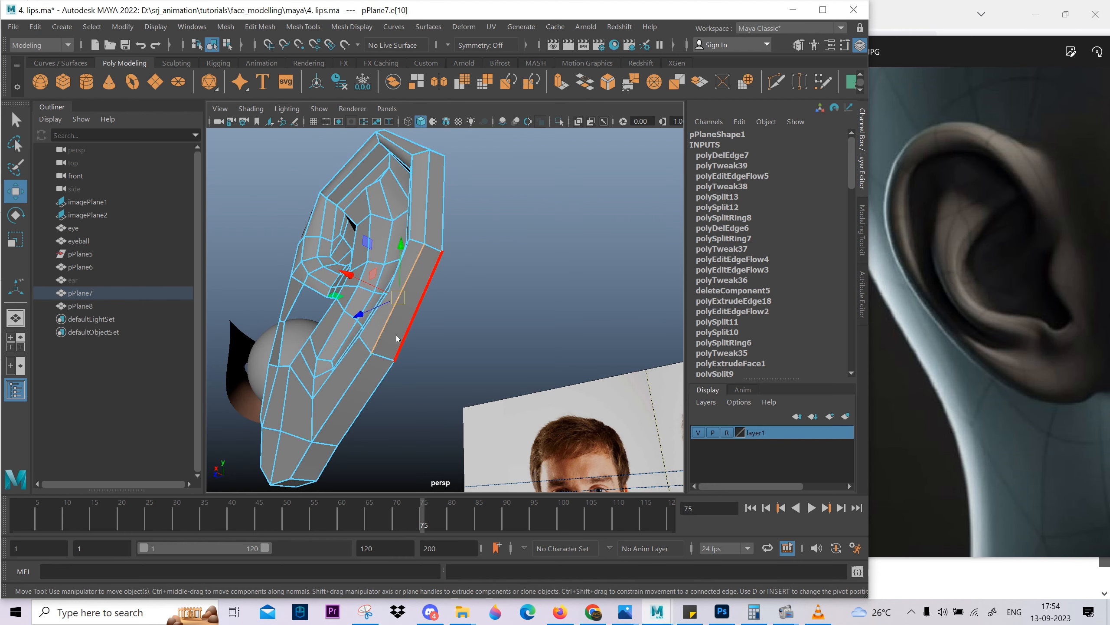
# Insert two edge loops at the ear's lower rear, one across the rim's outer edge and one along the rim below the groove.
pyautogui.keyDown('shift'); pyautogui.click(399, 339); pyautogui.keyUp('shift')
pyautogui.keyDown('shift'); pyautogui.moveTo(402, 339); pyautogui.dragTo(438, 337, button='right'); pyautogui.keyUp('shift')
pyautogui.keyDown('alt'); pyautogui.moveTo(438, 337); pyautogui.dragTo(371, 391); pyautogui.keyUp('alt')
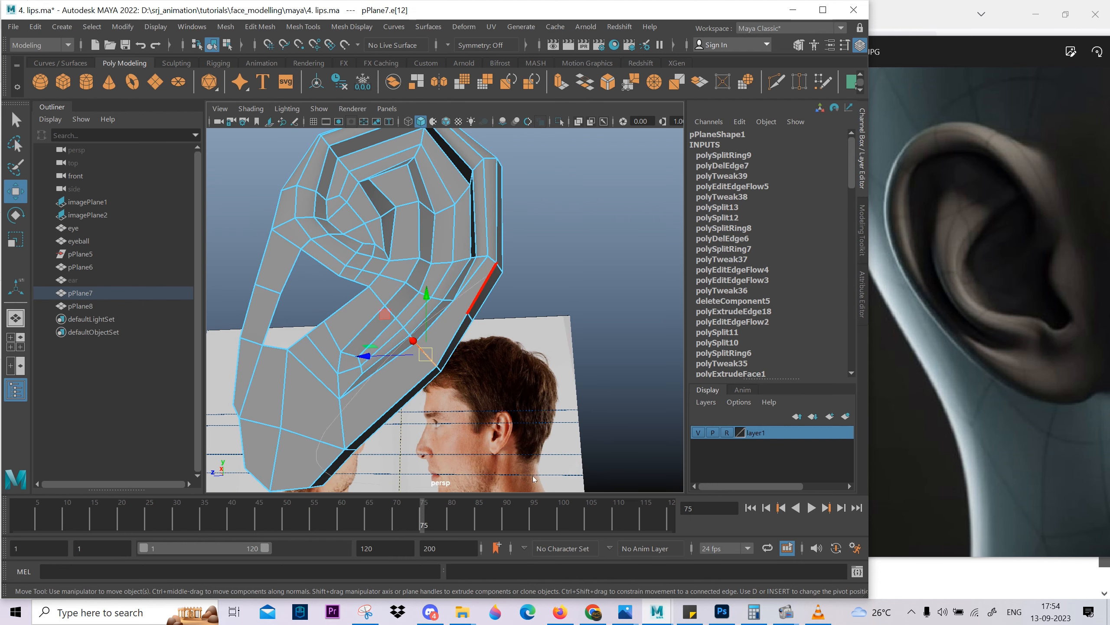
pyautogui.keyDown('ctrl'); pyautogui.moveTo(532, 479); pyautogui.dragTo(535, 479, button='right'); pyautogui.keyUp('ctrl')
pyautogui.scroll(3, 432, 402)
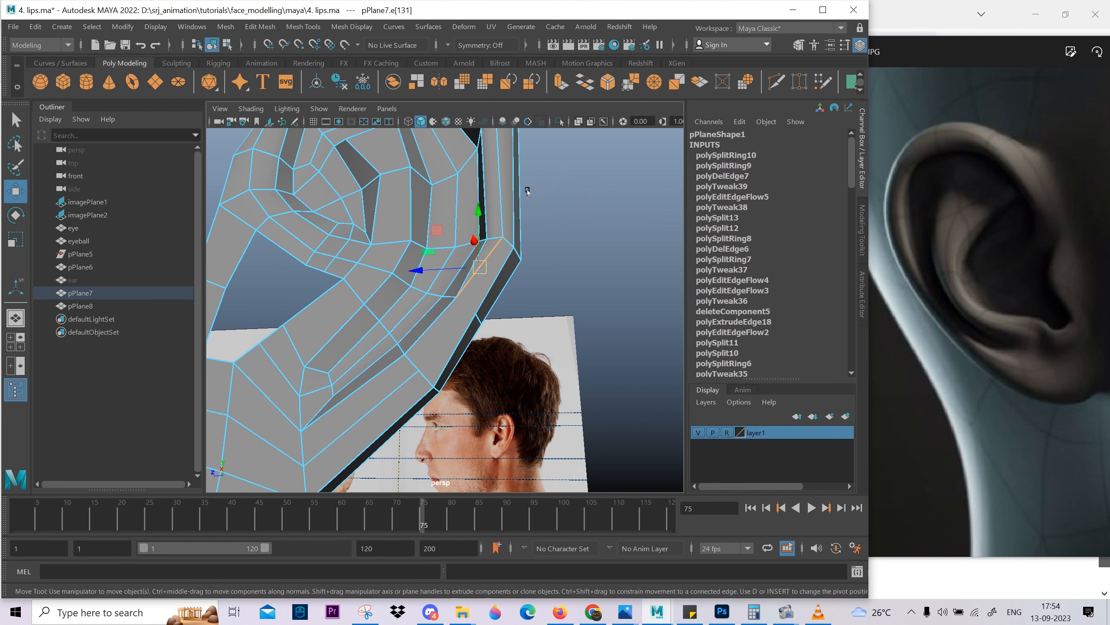
# Delete the diagonal edge below the groove and cut new edges continuing the rim's line down the ear's lower rear.
pyautogui.keyDown('shift'); pyautogui.moveTo(450, 260); pyautogui.dragTo(490, 313, button='right'); pyautogui.keyUp('shift')
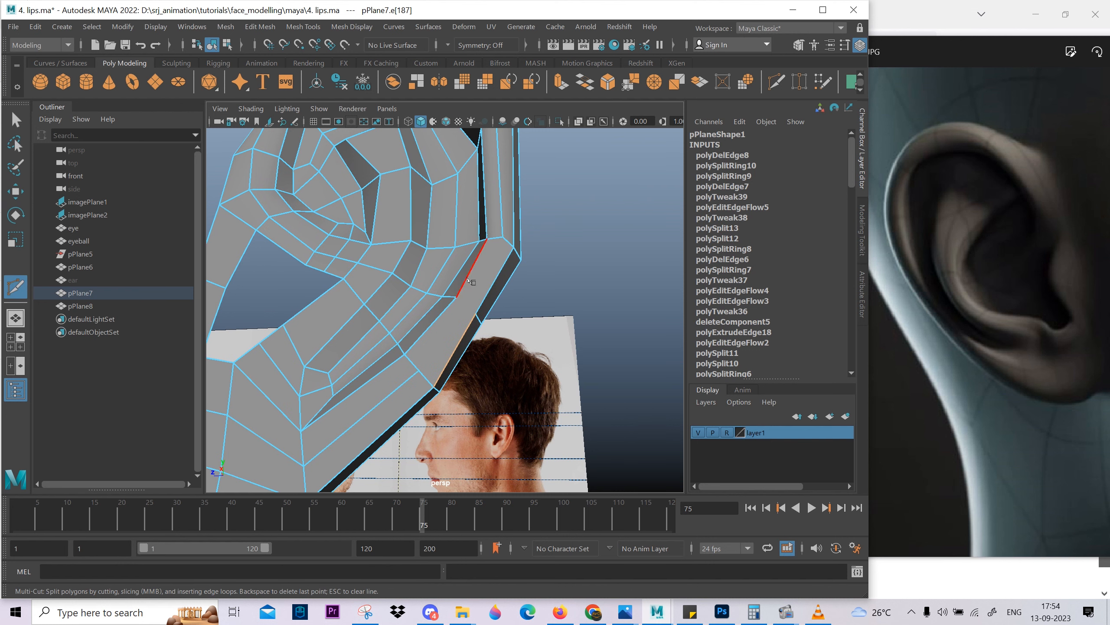
pyautogui.rightClick(457, 363)
pyautogui.click(419, 370)
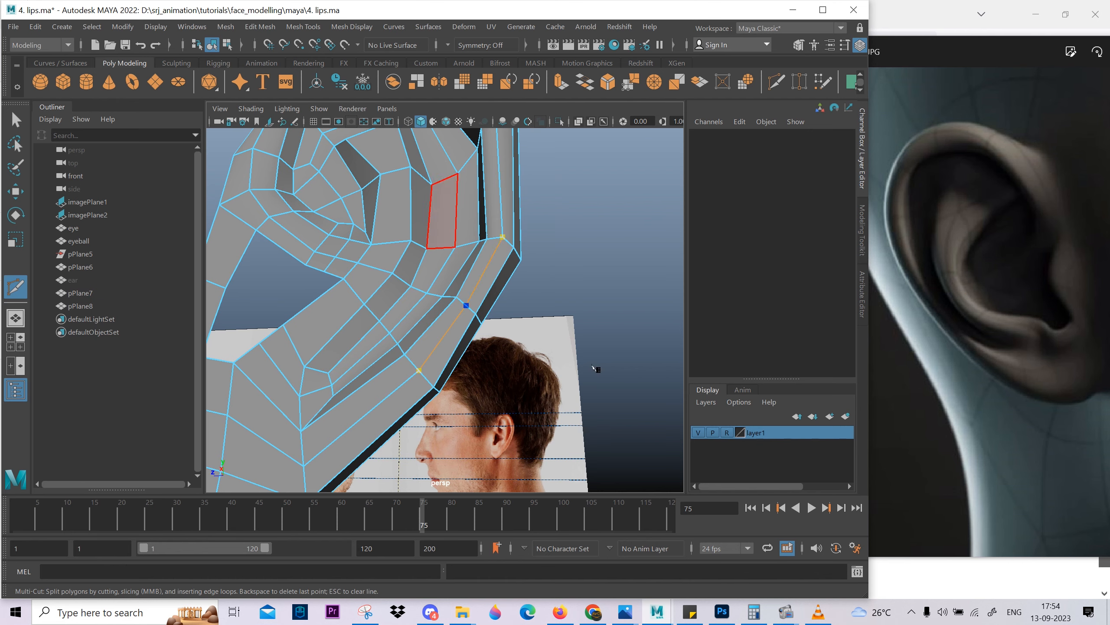
pyautogui.press('w')
# Reposition the outer vertices on the ear's lower rear rim in the side view to even out its contour.
pyautogui.scroll(-7, 476, 402)
pyautogui.press('space')
pyautogui.press('space')
pyautogui.scroll(5, 488, 385)
pyautogui.keyDown('alt'); pyautogui.moveTo(488, 384); pyautogui.dragTo(349, 300, button='middle'); pyautogui.keyUp('alt')
pyautogui.scroll(3, 349, 301)
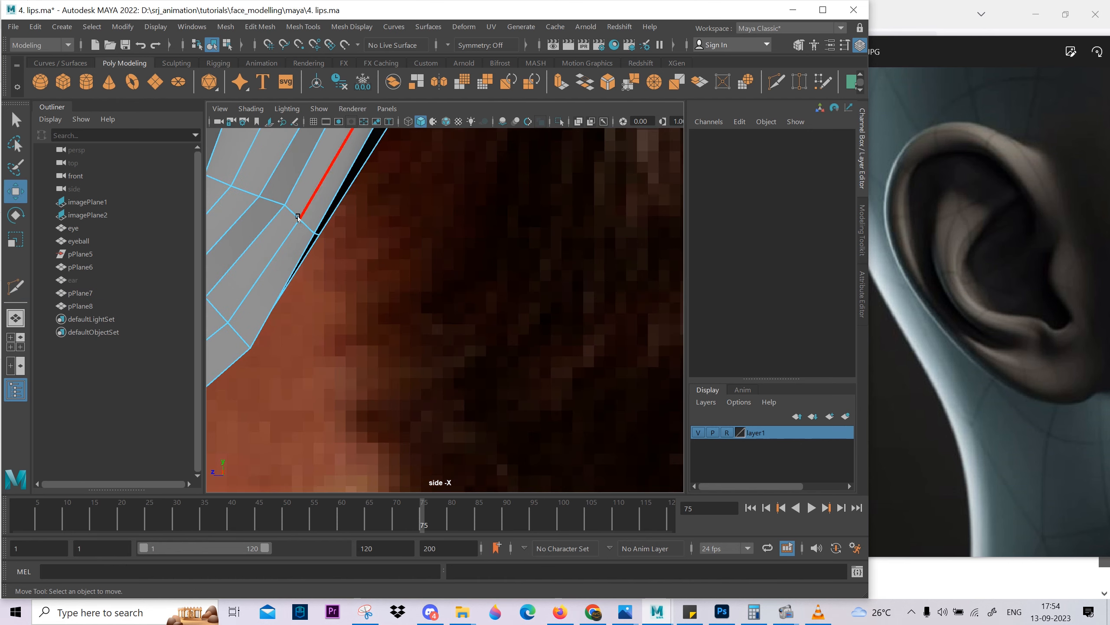
pyautogui.click(300, 238)
pyautogui.scroll(-4, 301, 239)
pyautogui.scroll(4, 349, 257)
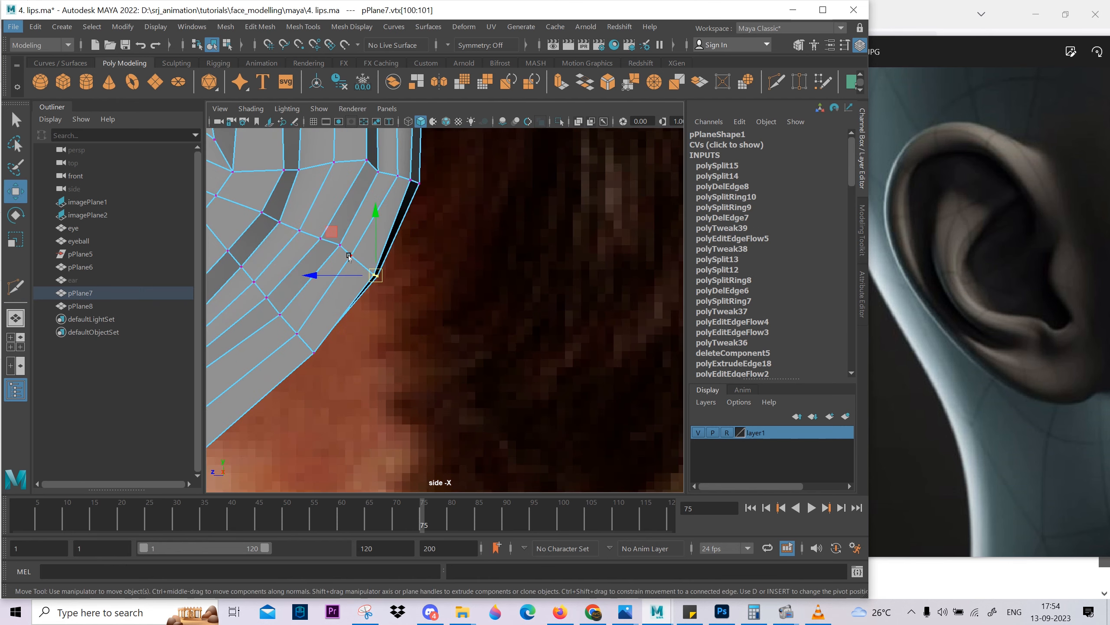
pyautogui.scroll(-7, 386, 319)
pyautogui.scroll(3, 441, 319)
pyautogui.moveTo(458, 405); pyautogui.dragTo(457, 342, button='right')
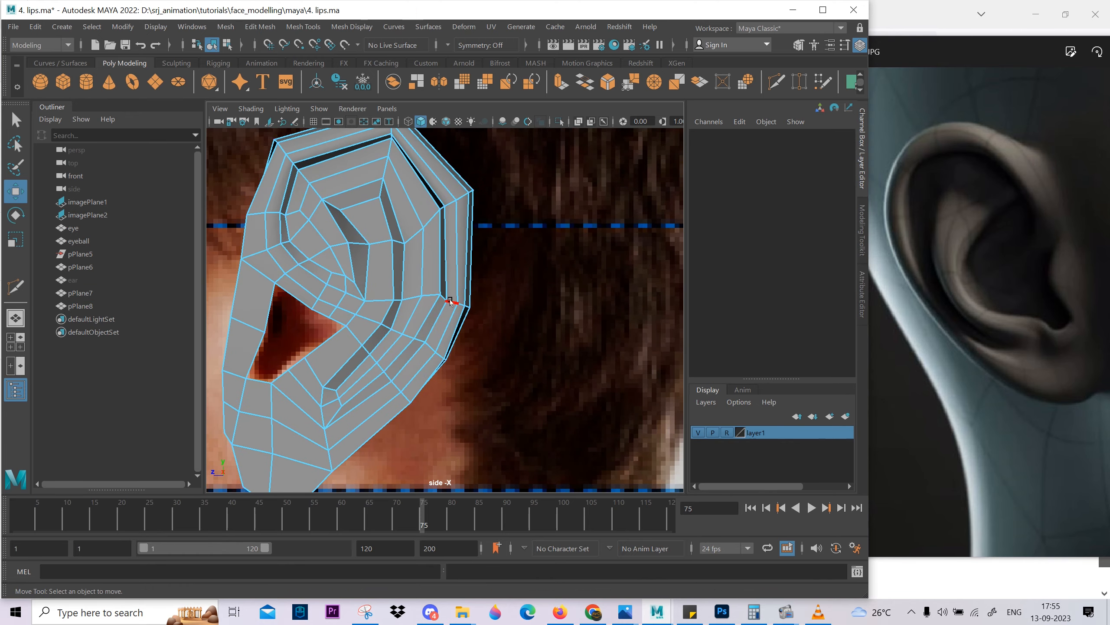
# Select the short edges across the rear rim at the bend above the lower groove and move them to refine the outline.
pyautogui.click(449, 302)
pyautogui.press('space')
pyautogui.press('space')
pyautogui.keyDown('alt'); pyautogui.moveTo(449, 303); pyautogui.dragTo(371, 301); pyautogui.keyUp('alt')
pyautogui.scroll(4, 371, 301)
pyautogui.keyDown('alt'); pyautogui.moveTo(319, 374); pyautogui.dragTo(397, 372); pyautogui.keyUp('alt')
pyautogui.keyDown('shift'); pyautogui.click(523, 285); pyautogui.keyUp('shift')
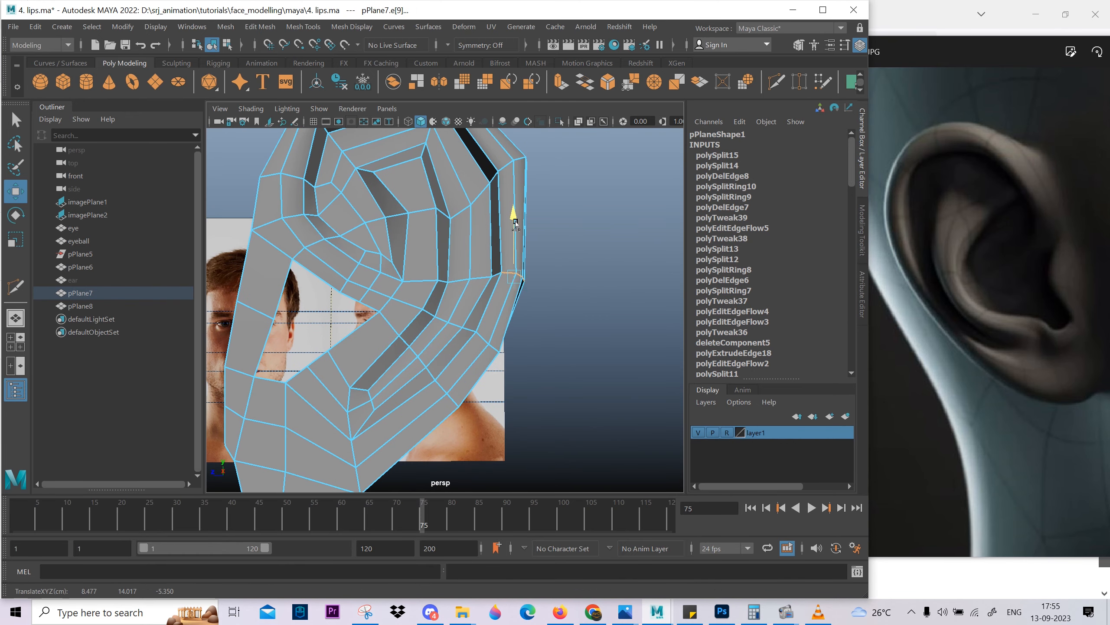
# Select the row of vertices crossing the lower rear rim and shift it in the side view to space the faces evenly.
pyautogui.keyDown('alt'); pyautogui.moveTo(560, 337); pyautogui.dragTo(489, 289); pyautogui.keyUp('alt')
pyautogui.press('space')
pyautogui.moveTo(482, 282); pyautogui.dragTo(662, 269)
pyautogui.keyDown('alt'); pyautogui.moveTo(418, 277); pyautogui.dragTo(473, 172, button='middle'); pyautogui.keyUp('alt')
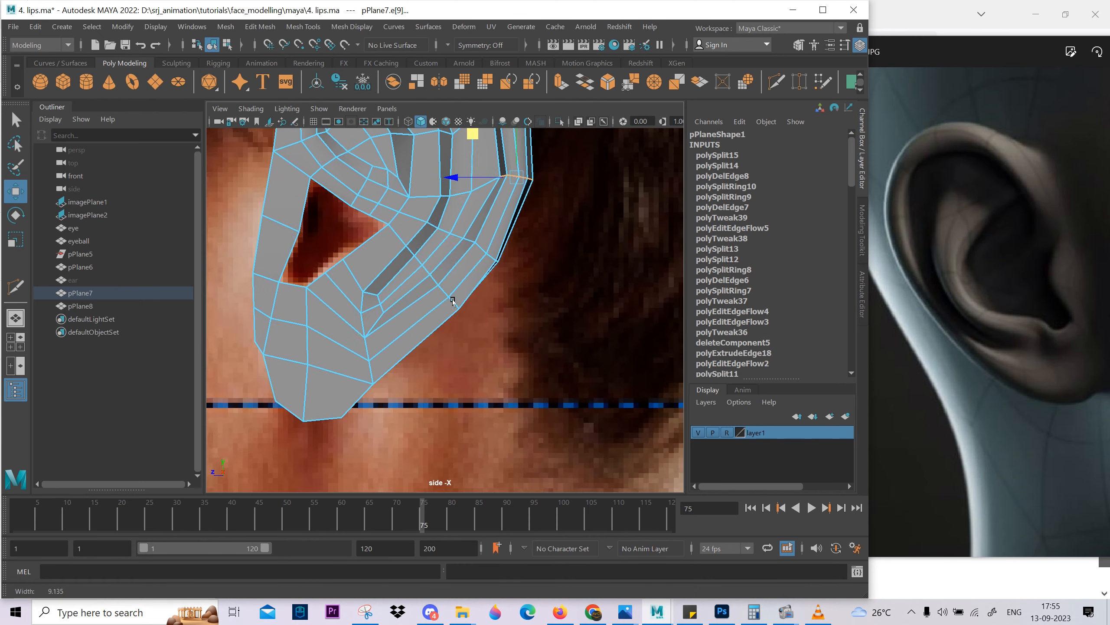
pyautogui.keyDown('alt'); pyautogui.moveTo(443, 294); pyautogui.dragTo(429, 334, button='middle'); pyautogui.keyUp('alt')
pyautogui.moveTo(429, 334); pyautogui.dragTo(395, 332, button='right')
pyautogui.moveTo(427, 314)
pyautogui.mouseDown()
pyautogui.moveTo(457, 353)
pyautogui.moveTo(429, 344)
pyautogui.mouseUp()
pyautogui.keyDown('alt'); pyautogui.moveTo(459, 268); pyautogui.dragTo(455, 342, button='middle'); pyautogui.keyUp('alt')
pyautogui.press('5')
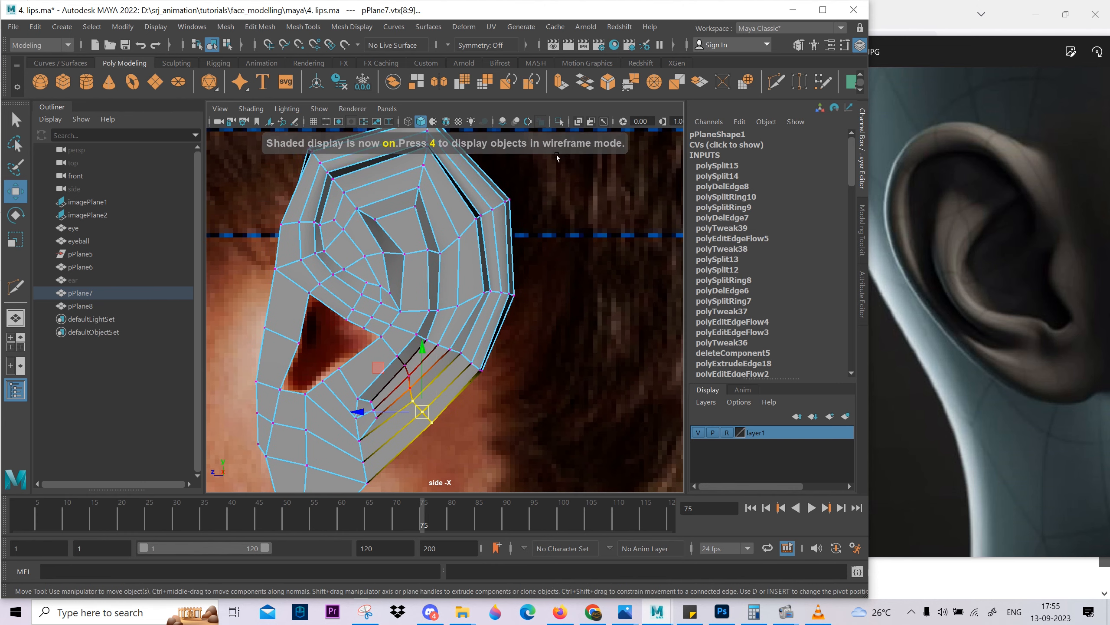
# Select the edge loop running along the ear's rim and apply Edit Edge Flow to it.
pyautogui.moveTo(454, 342); pyautogui.dragTo(509, 242, button='right')
pyautogui.click(520, 336)
pyautogui.scroll(-5, 520, 336)
pyautogui.press('space')
pyautogui.moveTo(474, 346); pyautogui.dragTo(431, 355)
pyautogui.click(431, 357)
pyautogui.moveTo(431, 357)
pyautogui.mouseDown(button='right')
pyautogui.moveTo(436, 294)
pyautogui.moveTo(441, 356)
pyautogui.mouseUp(button='right')
pyautogui.click(436, 295)
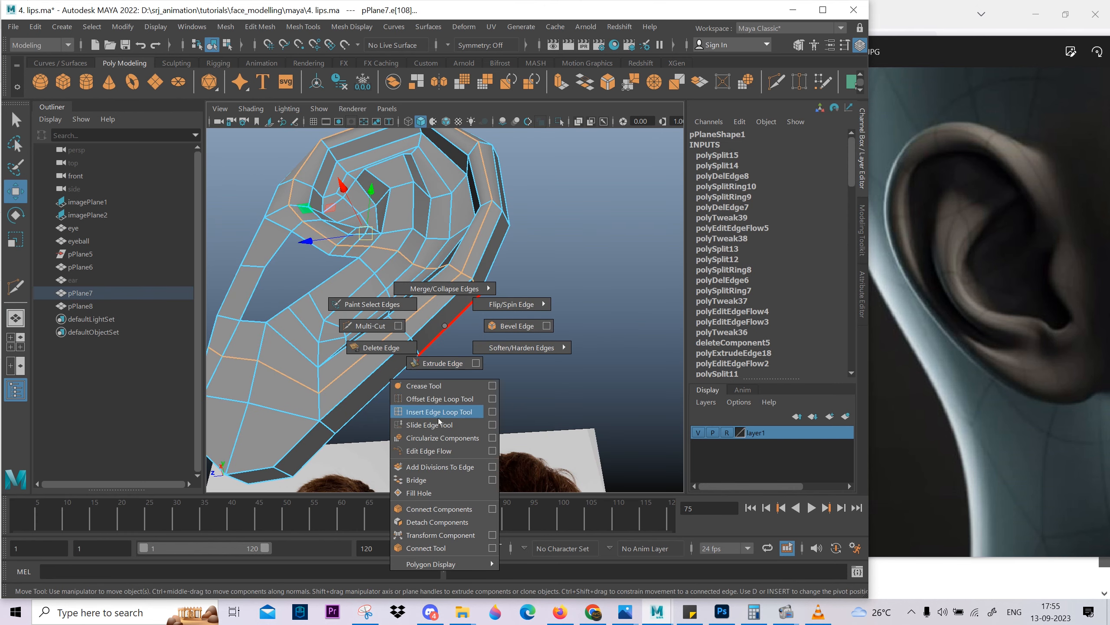
pyautogui.keyDown('shift'); pyautogui.moveTo(438, 420); pyautogui.dragTo(438, 452, button='right'); pyautogui.keyUp('shift')
# Move the inner vertex on the lower rear rim sideways so the rim's thickness flows evenly.
pyautogui.keyDown('alt'); pyautogui.moveTo(440, 425); pyautogui.dragTo(491, 332); pyautogui.keyUp('alt')
pyautogui.moveTo(491, 332); pyautogui.dragTo(450, 330, button='right')
pyautogui.click(483, 296)
pyautogui.keyDown('alt'); pyautogui.moveTo(486, 346); pyautogui.dragTo(490, 291); pyautogui.keyUp('alt')
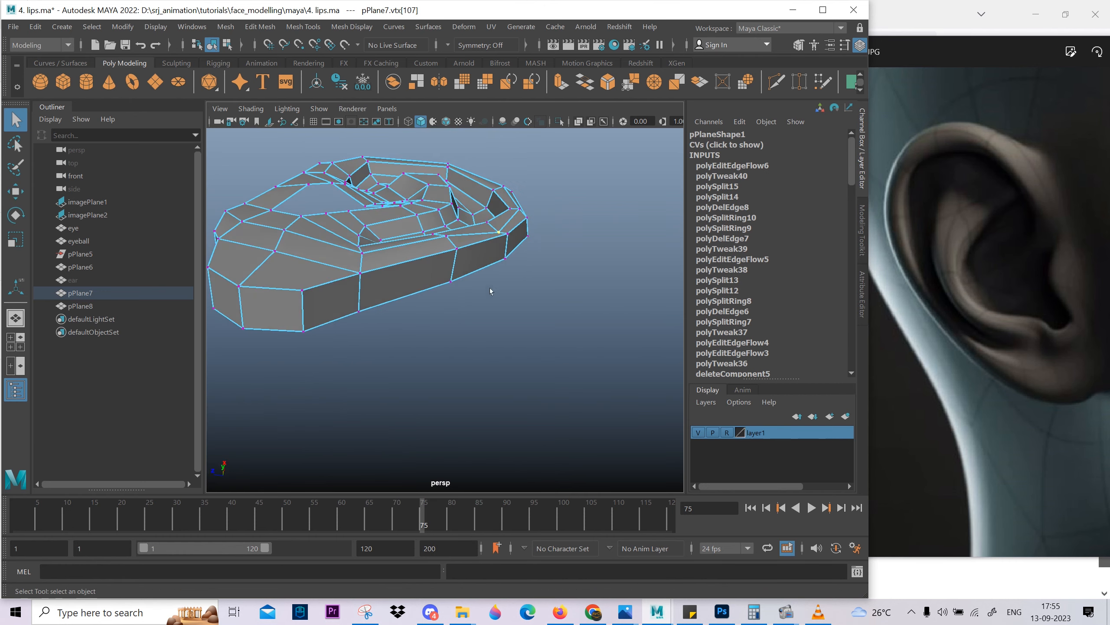
pyautogui.keyDown('alt'); pyautogui.moveTo(507, 175); pyautogui.dragTo(421, 268); pyautogui.keyUp('alt')
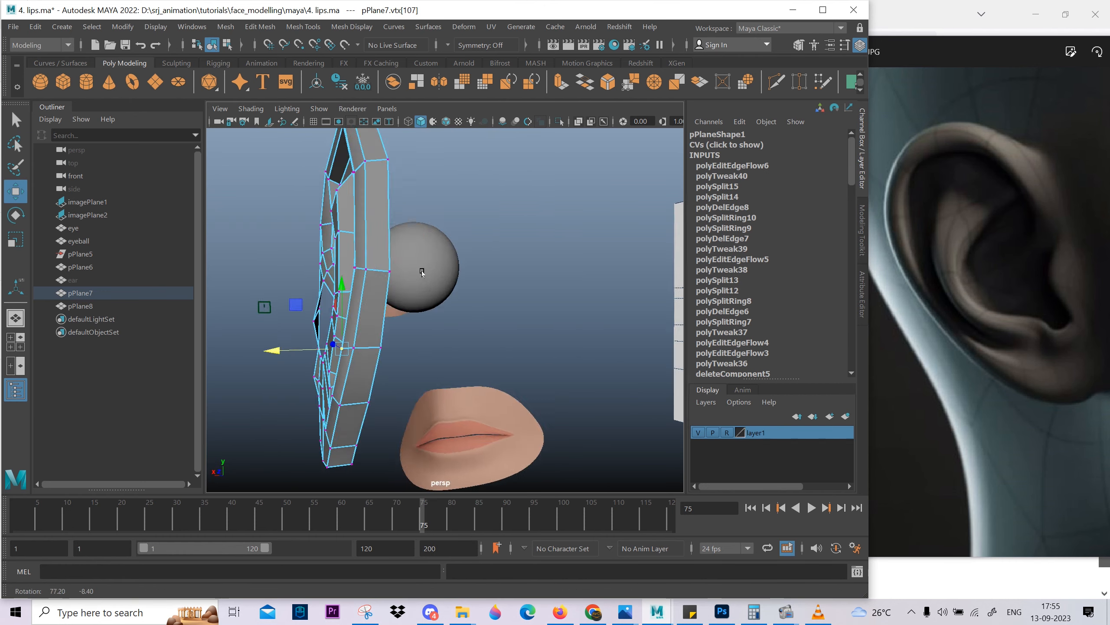
pyautogui.keyDown('alt'); pyautogui.moveTo(422, 267); pyautogui.dragTo(513, 293, button='middle'); pyautogui.keyUp('alt')
pyautogui.keyDown('alt'); pyautogui.moveTo(513, 293); pyautogui.dragTo(528, 332); pyautogui.keyUp('alt')
pyautogui.press('space')
# Reposition the rim vertices at the ear's topmost corner in the side view.
pyautogui.press('space')
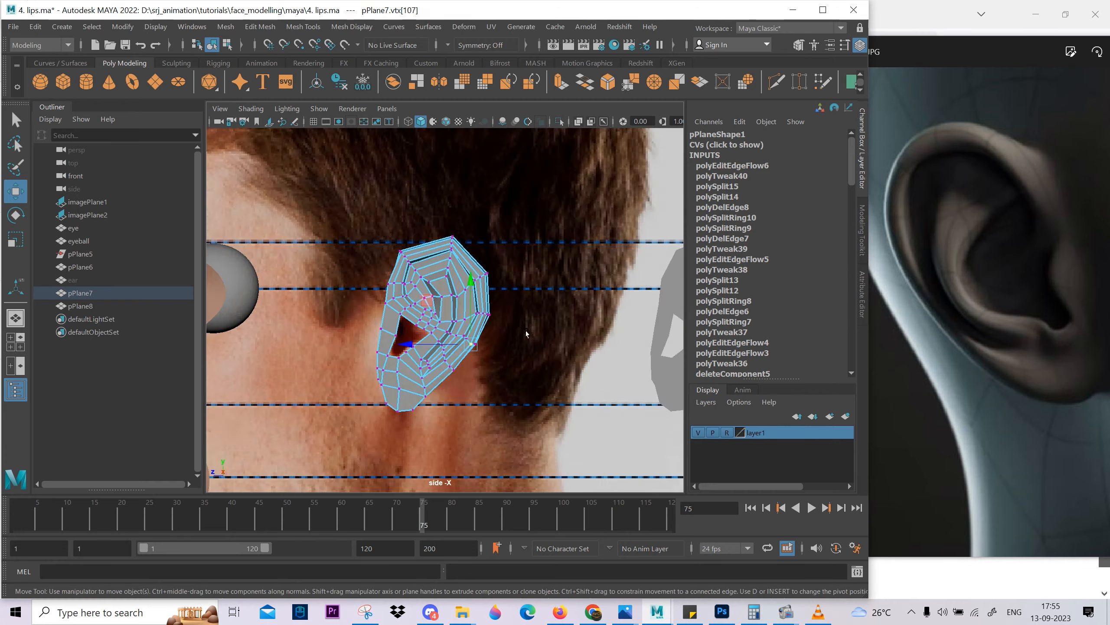
pyautogui.keyDown('alt'); pyautogui.moveTo(528, 332); pyautogui.dragTo(563, 341, button='middle'); pyautogui.keyUp('alt')
pyautogui.scroll(6, 559, 339)
pyautogui.moveTo(507, 324); pyautogui.dragTo(538, 293, button='right')
pyautogui.press('space')
pyautogui.moveTo(537, 293); pyautogui.dragTo(463, 297)
pyautogui.moveTo(463, 298); pyautogui.dragTo(464, 329, button='right')
pyautogui.press('space')
pyautogui.moveTo(463, 323); pyautogui.dragTo(497, 325)
pyautogui.keyDown('alt'); pyautogui.moveTo(484, 283); pyautogui.dragTo(431, 388, button='middle'); pyautogui.keyUp('alt')
pyautogui.keyDown('alt'); pyautogui.moveTo(430, 388); pyautogui.dragTo(486, 394, button='right'); pyautogui.keyUp('alt')
pyautogui.click(461, 271)
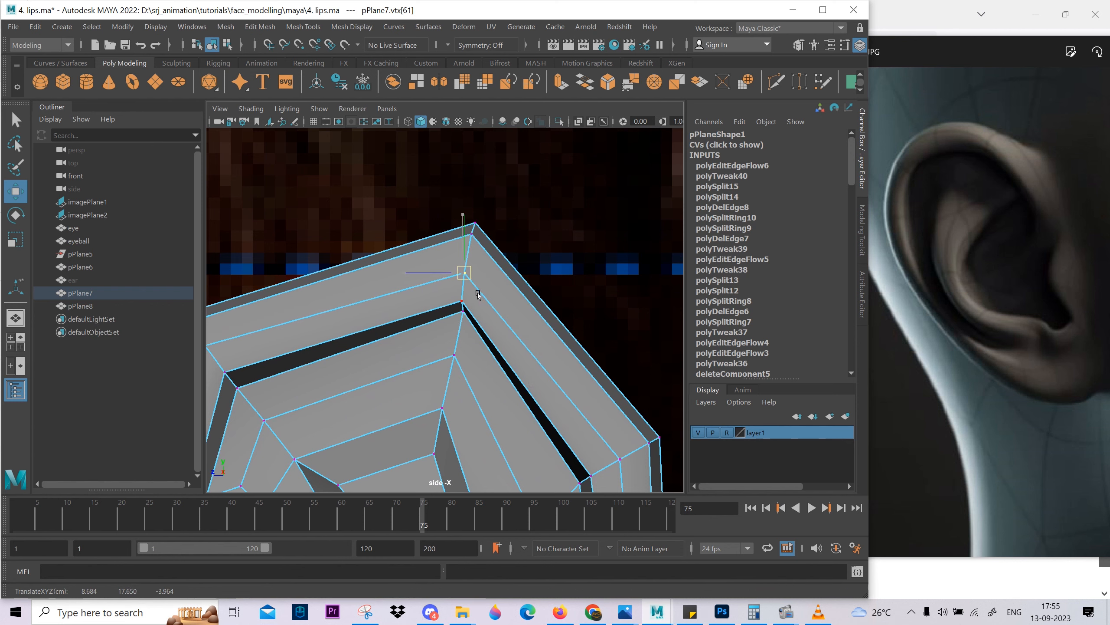
pyautogui.keyDown('ctrl'); pyautogui.keyDown('shift'); pyautogui.moveTo(478, 295); pyautogui.dragTo(481, 288, button='middle'); pyautogui.keyUp('shift'); pyautogui.keyUp('ctrl')
# Adjust the rim's upper front and upper rear corner vertices, and raise the top corner vertices in the side view.
pyautogui.scroll(-4, 483, 297)
pyautogui.keyDown('alt'); pyautogui.moveTo(502, 366); pyautogui.dragTo(495, 329, button='middle'); pyautogui.keyUp('alt')
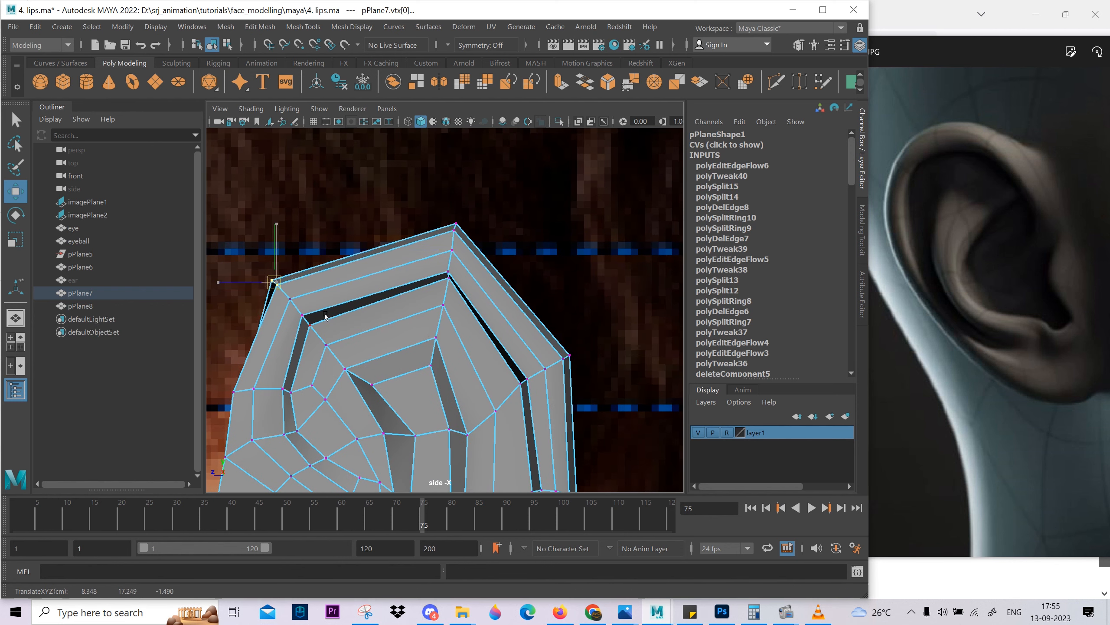
pyautogui.keyDown('alt'); pyautogui.moveTo(489, 332); pyautogui.dragTo(432, 296, button='middle'); pyautogui.keyUp('alt')
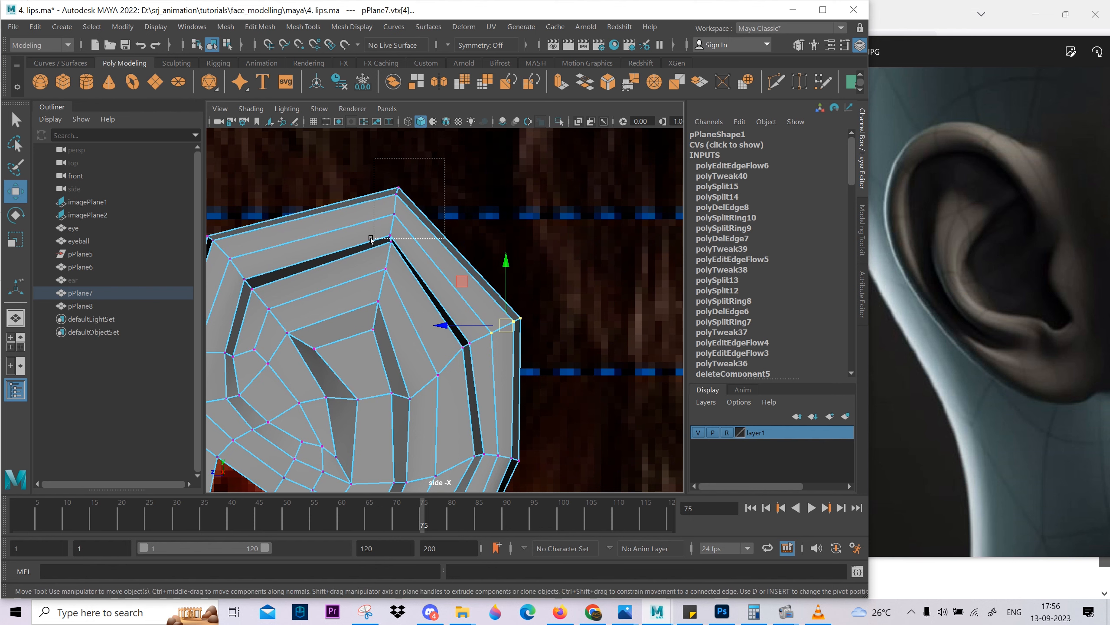
pyautogui.moveTo(394, 159); pyautogui.dragTo(394, 151)
pyautogui.scroll(-5, 407, 293)
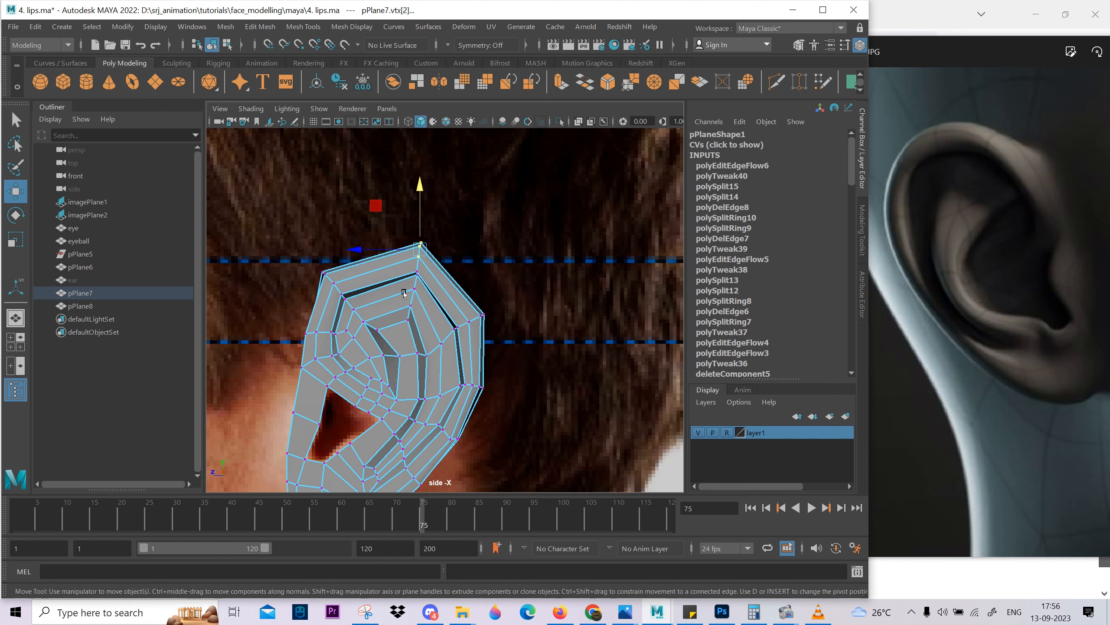
# Move the vertex at the top of the rim's inner border sideways to shape the upper rim's depth.
pyautogui.press('space')
pyautogui.moveTo(406, 293); pyautogui.dragTo(407, 214)
pyautogui.keyDown('alt'); pyautogui.moveTo(413, 293); pyautogui.dragTo(388, 295); pyautogui.keyUp('alt')
pyautogui.keyDown('alt'); pyautogui.moveTo(459, 262); pyautogui.dragTo(464, 330); pyautogui.keyUp('alt')
pyautogui.scroll(3, 471, 317)
pyautogui.click(471, 316)
pyautogui.click(476, 315)
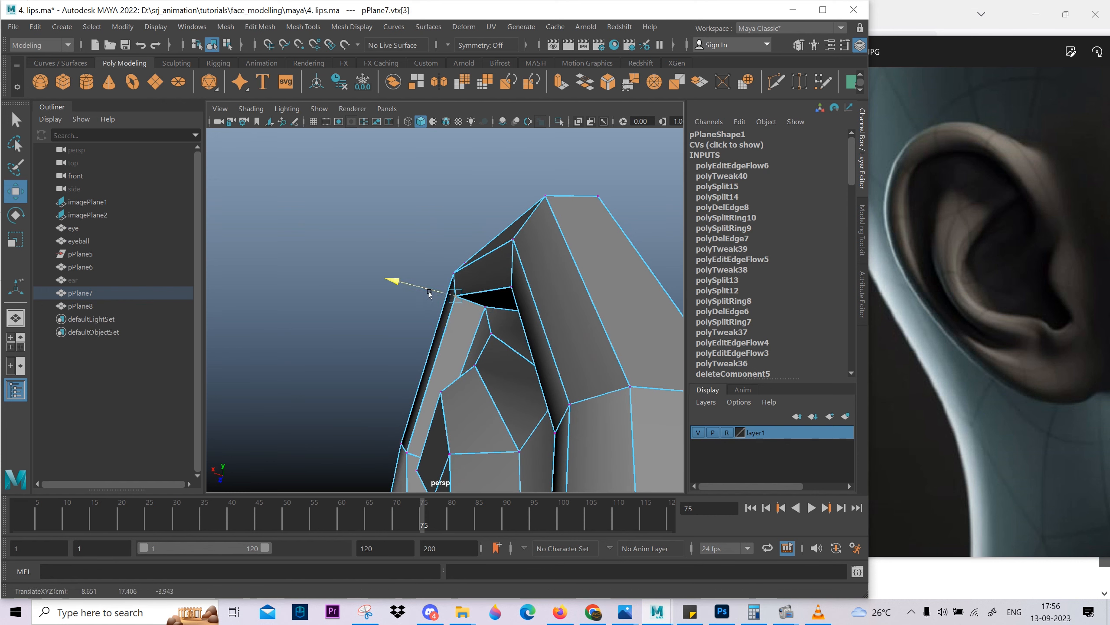
pyautogui.keyDown('alt'); pyautogui.moveTo(434, 294); pyautogui.dragTo(404, 326); pyautogui.keyUp('alt')
# Adjust the depth of the vertices where the upper inner fold meets the groove beneath the top rim.
pyautogui.scroll(-3, 384, 336)
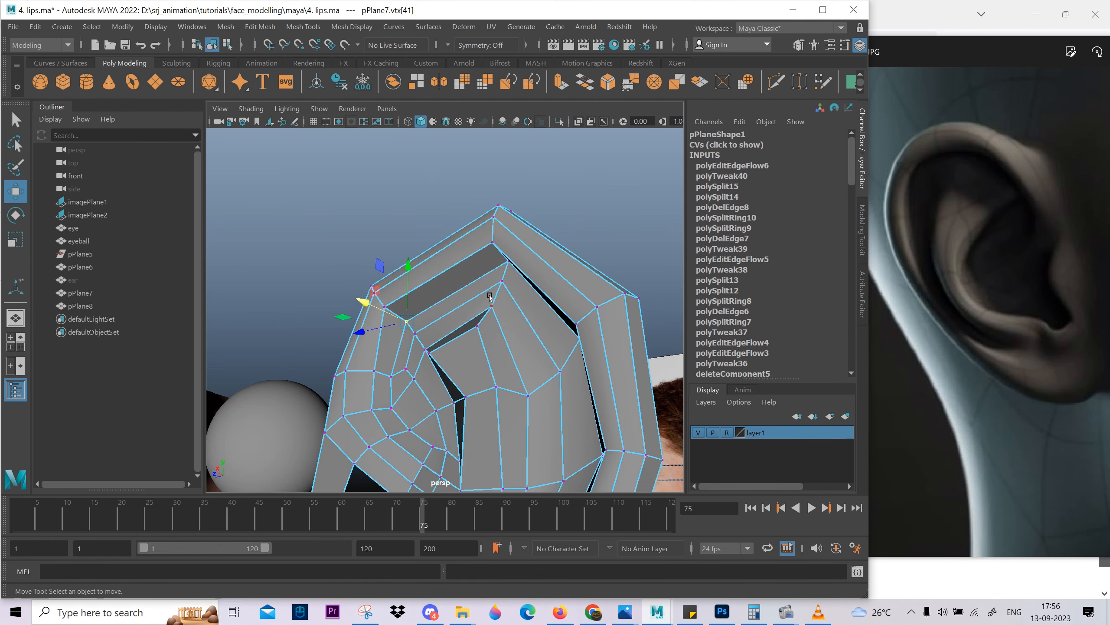
pyautogui.click(497, 276)
pyautogui.keyDown('alt'); pyautogui.moveTo(511, 315); pyautogui.dragTo(445, 259); pyautogui.keyUp('alt')
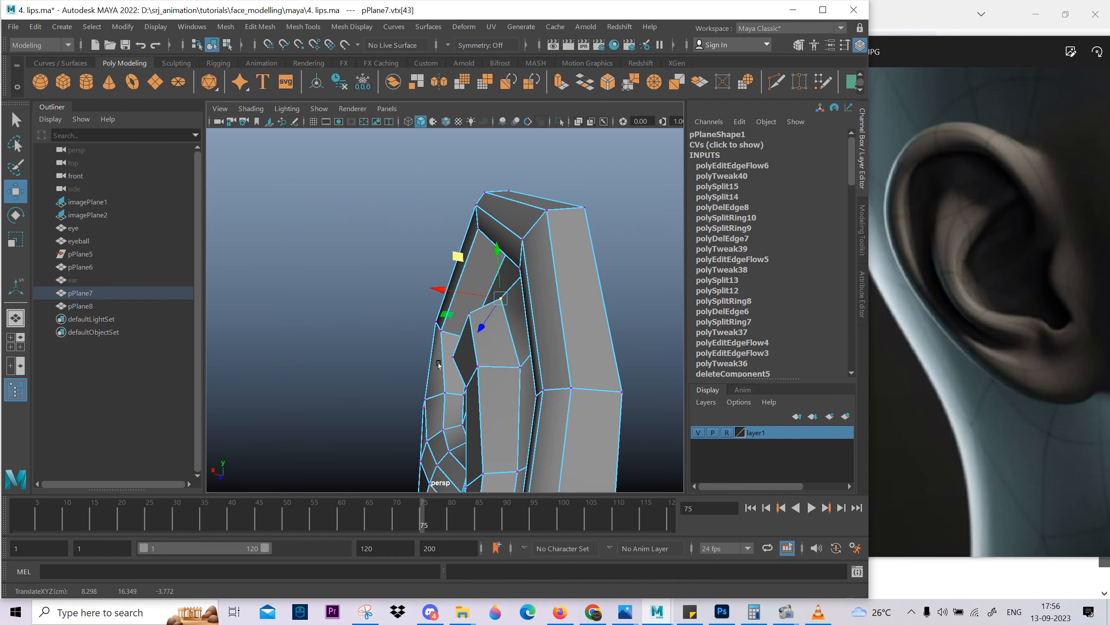
pyautogui.keyDown('alt'); pyautogui.moveTo(439, 365); pyautogui.dragTo(469, 415); pyautogui.keyUp('alt')
pyautogui.moveTo(470, 416); pyautogui.dragTo(472, 462, button='right')
# Select the faces and edge beside the dark recess in the inner fold and adjust the edge's sideways depth.
pyautogui.click(469, 373)
pyautogui.keyDown('alt'); pyautogui.moveTo(481, 428); pyautogui.dragTo(449, 267, button='middle'); pyautogui.keyUp('alt')
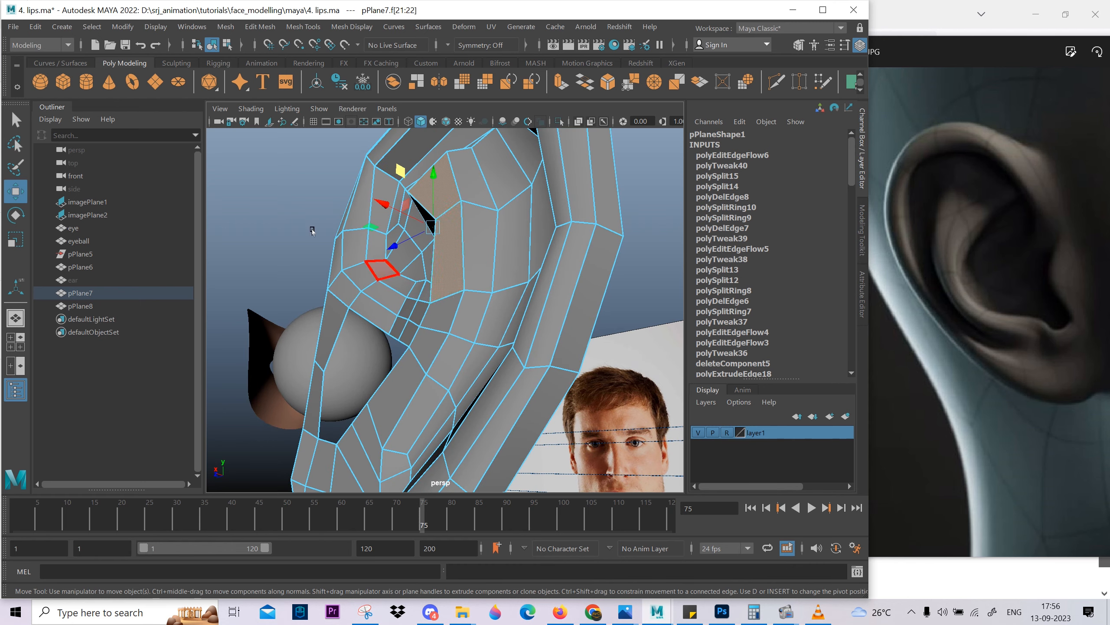
pyautogui.keyDown('alt'); pyautogui.moveTo(312, 231); pyautogui.dragTo(459, 263); pyautogui.keyUp('alt')
pyautogui.moveTo(415, 279); pyautogui.dragTo(413, 245, button='right')
pyautogui.click(409, 242)
pyautogui.keyDown('alt'); pyautogui.moveTo(411, 240); pyautogui.dragTo(455, 223); pyautogui.keyUp('alt')
pyautogui.moveTo(480, 229); pyautogui.dragTo(456, 230)
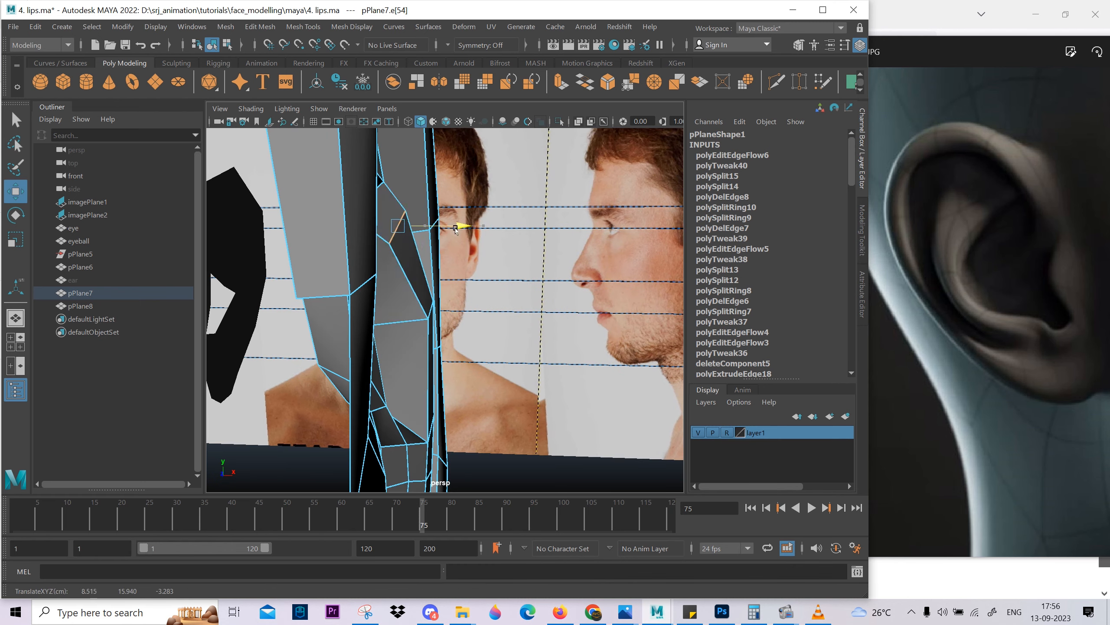
# Move the vertices along the inner fold's front border to give the fold more depth.
pyautogui.click(429, 312)
pyautogui.keyDown('alt'); pyautogui.moveTo(429, 312); pyautogui.dragTo(478, 405); pyautogui.keyUp('alt')
pyautogui.keyDown('alt'); pyautogui.moveTo(479, 404); pyautogui.dragTo(394, 298, button='middle'); pyautogui.keyUp('alt')
pyautogui.click(389, 294)
pyautogui.keyDown('alt'); pyautogui.moveTo(389, 294); pyautogui.dragTo(581, 262); pyautogui.keyUp('alt')
pyautogui.moveTo(581, 262); pyautogui.dragTo(544, 261, button='right')
pyautogui.click(566, 259)
pyautogui.keyDown('alt'); pyautogui.moveTo(567, 259); pyautogui.dragTo(561, 212); pyautogui.keyUp('alt')
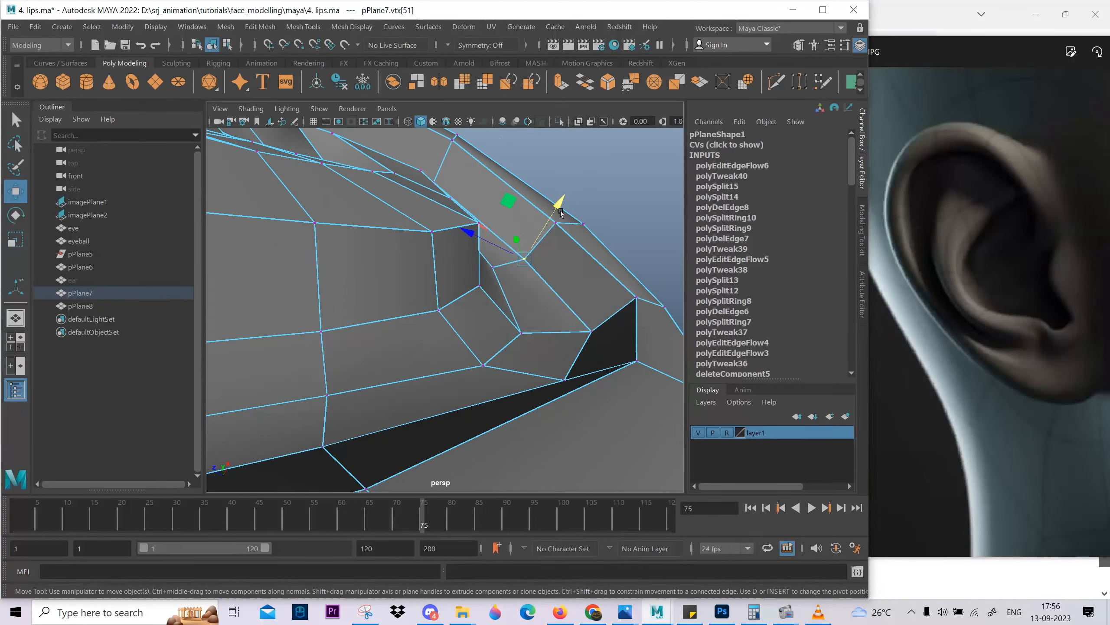
# Continue adjusting individual vertices around the inner fold and its recess to smooth the transition between them.
pyautogui.keyDown('alt'); pyautogui.moveTo(563, 328); pyautogui.dragTo(346, 246); pyautogui.keyUp('alt')
pyautogui.click(345, 246)
pyautogui.keyDown('alt'); pyautogui.moveTo(349, 297); pyautogui.dragTo(494, 253); pyautogui.keyUp('alt')
pyautogui.click(387, 283)
pyautogui.click(383, 297)
pyautogui.keyDown('alt'); pyautogui.moveTo(420, 352); pyautogui.dragTo(524, 301); pyautogui.keyUp('alt')
pyautogui.click(474, 245)
pyautogui.keyDown('alt'); pyautogui.moveTo(524, 302); pyautogui.dragTo(476, 289, button='right'); pyautogui.keyUp('alt')
pyautogui.keyDown('alt'); pyautogui.moveTo(481, 216); pyautogui.dragTo(472, 280); pyautogui.keyUp('alt')
pyautogui.keyDown('alt'); pyautogui.moveTo(472, 279); pyautogui.dragTo(393, 271, button='right'); pyautogui.keyUp('alt')
pyautogui.moveTo(458, 245); pyautogui.dragTo(503, 210, button='right')
# Preview the ear smoothed and examine the shape of its inner folds.
pyautogui.press('3')
pyautogui.click(562, 210)
pyautogui.keyDown('alt'); pyautogui.moveTo(538, 280); pyautogui.dragTo(464, 359); pyautogui.keyUp('alt')
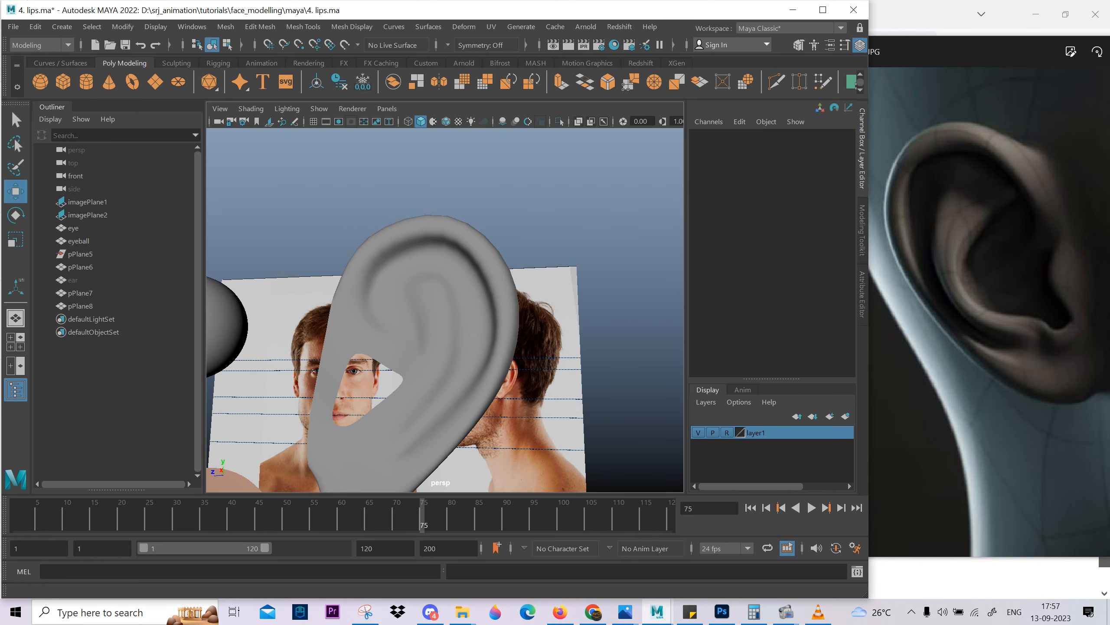
# Turn smoothing off and adjust the edge between the ear opening and the lower end of the groove.
pyautogui.click(472, 299)
pyautogui.press('1')
pyautogui.keyDown('alt'); pyautogui.moveTo(479, 310); pyautogui.dragTo(476, 267, button='middle'); pyautogui.keyUp('alt')
pyautogui.keyDown('alt'); pyautogui.moveTo(477, 267); pyautogui.dragTo(515, 297, button='right'); pyautogui.keyUp('alt')
pyautogui.keyDown('alt'); pyautogui.moveTo(481, 333); pyautogui.dragTo(542, 318); pyautogui.keyUp('alt')
pyautogui.moveTo(465, 311); pyautogui.dragTo(465, 266, button='right')
pyautogui.click(402, 313)
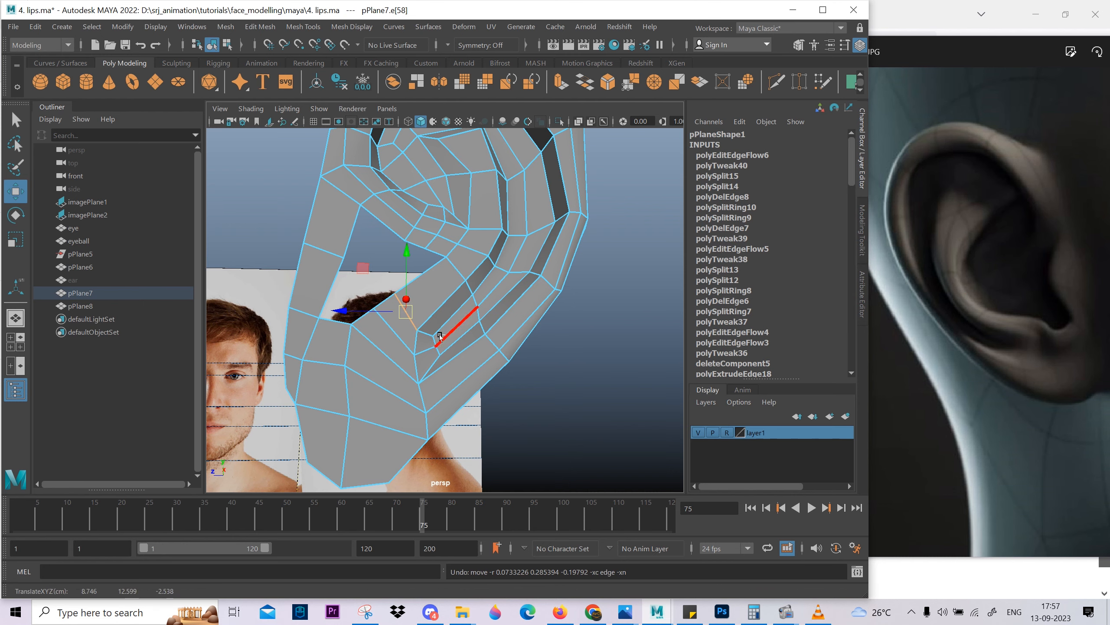
pyautogui.moveTo(503, 279)
pyautogui.keyDown('alt'); pyautogui.mouseDown(button='right')
pyautogui.moveTo(463, 297)
pyautogui.moveTo(515, 280)
pyautogui.mouseUp(button='right'); pyautogui.keyUp('alt')
pyautogui.keyDown('alt'); pyautogui.moveTo(481, 284); pyautogui.dragTo(359, 293); pyautogui.keyUp('alt')
# Preview the smoothed ear again and examine the folds and the opening from several angles.
pyautogui.press('capslock')
pyautogui.press('3')
pyautogui.keyDown('alt'); pyautogui.moveTo(359, 292); pyautogui.dragTo(520, 231, button='right'); pyautogui.keyUp('alt')
pyautogui.click(564, 210)
pyautogui.keyDown('alt'); pyautogui.moveTo(535, 278); pyautogui.dragTo(341, 258); pyautogui.keyUp('alt')
pyautogui.keyDown('alt'); pyautogui.moveTo(341, 258); pyautogui.dragTo(412, 272, button='right'); pyautogui.keyUp('alt')
pyautogui.keyDown('alt'); pyautogui.moveTo(412, 272); pyautogui.dragTo(456, 273); pyautogui.keyUp('alt')
pyautogui.click(457, 272)
# Turn smoothing off and reposition the vertices of the inner fold just above the ear opening.
pyautogui.press('1')
pyautogui.moveTo(457, 272); pyautogui.dragTo(457, 237, button='right')
pyautogui.click(450, 262)
pyautogui.keyDown('alt'); pyautogui.moveTo(454, 267); pyautogui.dragTo(466, 293); pyautogui.keyUp('alt')
pyautogui.moveTo(516, 284); pyautogui.dragTo(484, 284, button='right')
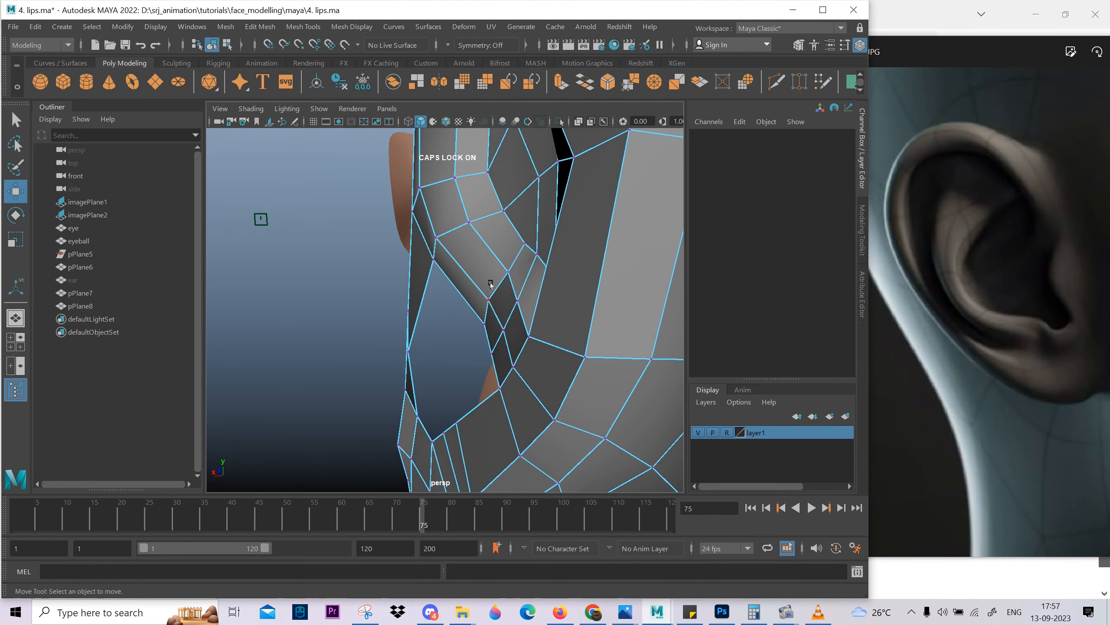
pyautogui.keyDown('alt'); pyautogui.moveTo(491, 285); pyautogui.dragTo(475, 301); pyautogui.keyUp('alt')
pyautogui.click(503, 296)
pyautogui.click(464, 265)
pyautogui.keyDown('alt'); pyautogui.moveTo(484, 230); pyautogui.dragTo(516, 319); pyautogui.keyUp('alt')
pyautogui.scroll(-5, 475, 241)
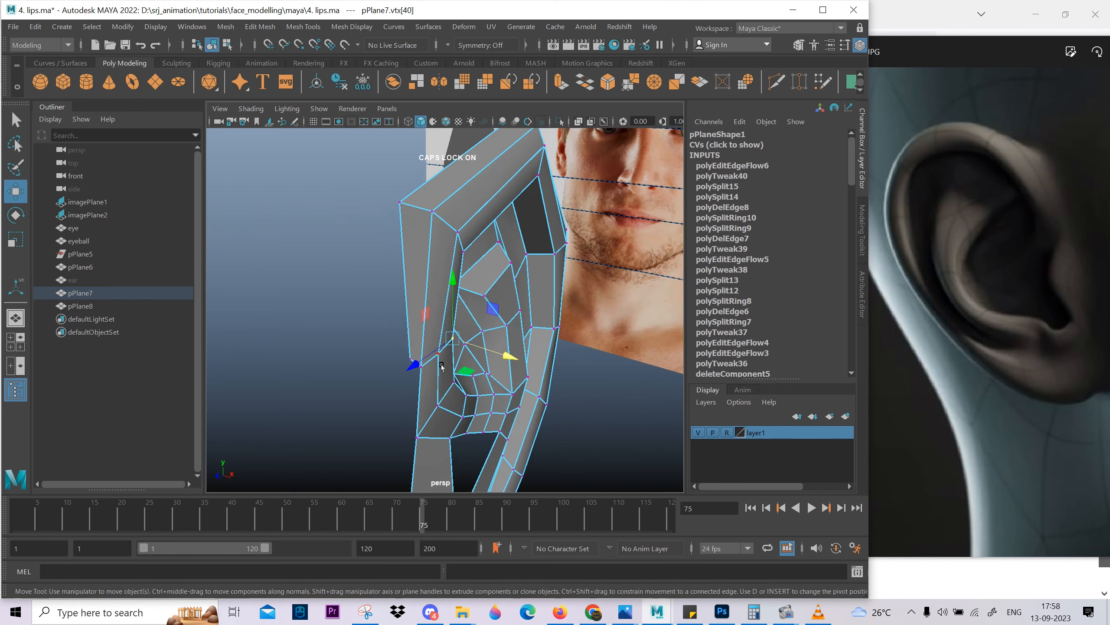
# Adjust the depth of the vertices along the front rim's inner border, where it joins the inner fold.
pyautogui.click(486, 232)
pyautogui.keyDown('alt'); pyautogui.moveTo(515, 271); pyautogui.dragTo(520, 323); pyautogui.keyUp('alt')
pyautogui.click(455, 309)
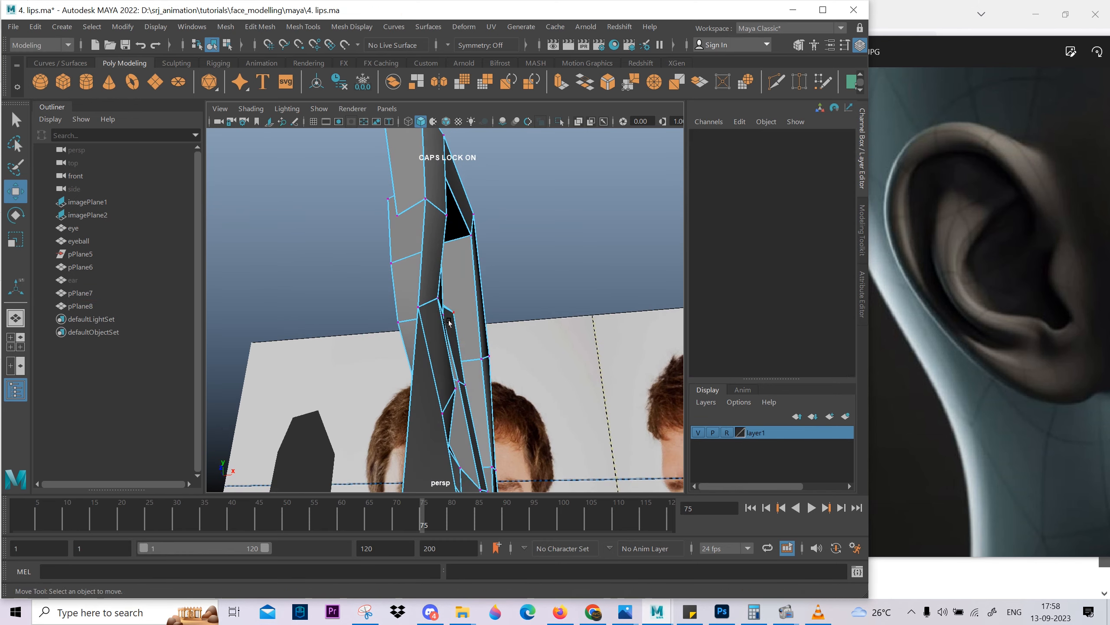
pyautogui.click(445, 302)
pyautogui.scroll(-5, 488, 346)
# Reframe the reference ear and compare the smoothed ear with it from the side and front.
pyautogui.moveTo(1037, 301); pyautogui.dragTo(1019, 323)
pyautogui.keyDown('alt'); pyautogui.moveTo(581, 307); pyautogui.dragTo(507, 297); pyautogui.keyUp('alt')
pyautogui.scroll(-5, 555, 273)
pyautogui.press('F8')
pyautogui.press('3')
pyautogui.click(547, 332)
pyautogui.keyDown('alt'); pyautogui.moveTo(472, 348); pyautogui.dragTo(364, 345); pyautogui.keyUp('alt')
pyautogui.click(451, 217)
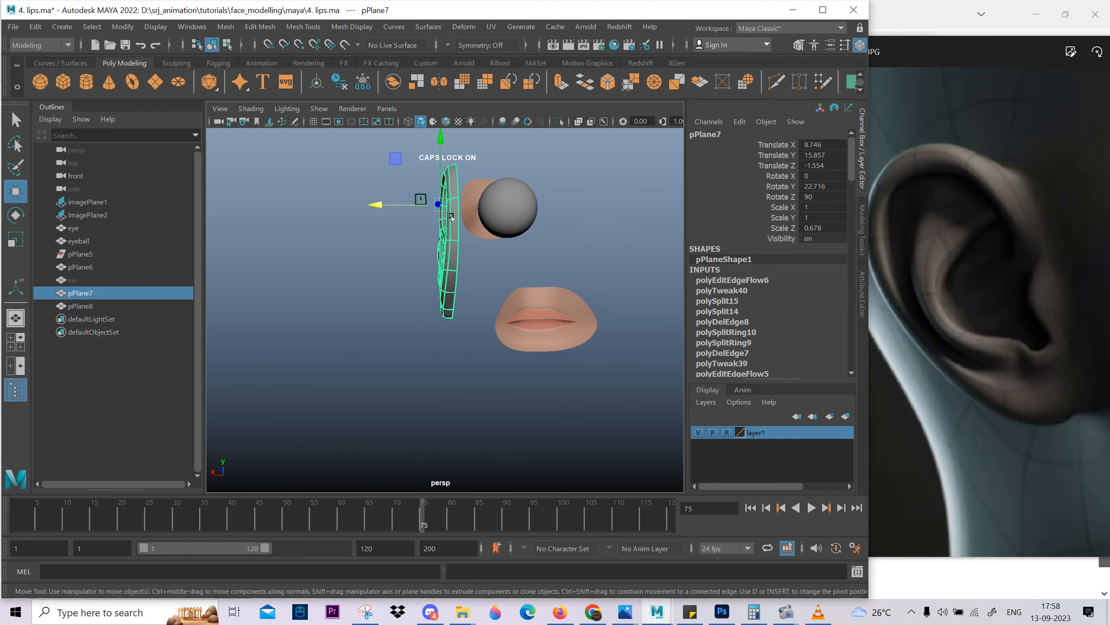
# Reposition the vertices at the top of the ear in depth to refine its profile as seen from the front.
pyautogui.press('F8')
pyautogui.scroll(3, 465, 226)
pyautogui.keyDown('alt'); pyautogui.moveTo(451, 227); pyautogui.dragTo(424, 285, button='middle'); pyautogui.keyUp('alt')
pyautogui.keyDown('alt'); pyautogui.moveTo(424, 286); pyautogui.dragTo(423, 287); pyautogui.keyUp('alt')
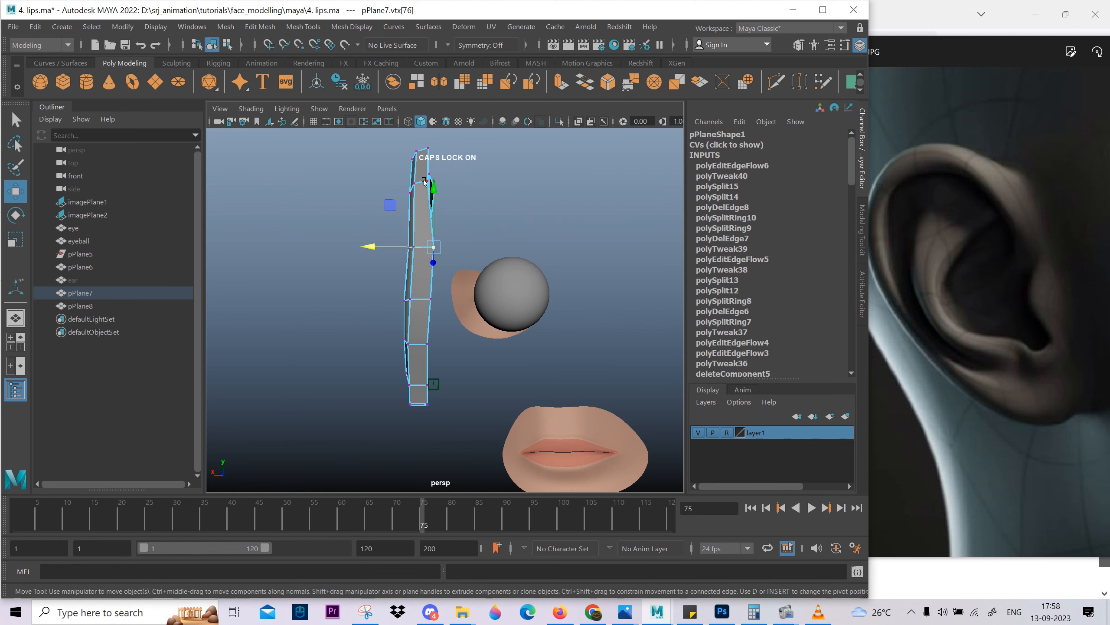
pyautogui.click(427, 163)
pyautogui.keyDown('alt'); pyautogui.moveTo(454, 190); pyautogui.dragTo(494, 302); pyautogui.keyUp('alt')
pyautogui.click(466, 227)
pyautogui.moveTo(494, 303); pyautogui.dragTo(520, 280, button='right')
# Preview the smoothed ear and examine the upper rim and inner folds from several angles.
pyautogui.press('3')
pyautogui.click(608, 350)
pyautogui.keyDown('alt'); pyautogui.moveTo(594, 354); pyautogui.dragTo(503, 333); pyautogui.keyUp('alt')
pyautogui.click(450, 310)
pyautogui.press('1')
pyautogui.scroll(3, 431, 321)
pyautogui.press('3')
pyautogui.click(590, 302)
pyautogui.scroll(-3, 459, 317)
pyautogui.keyDown('alt'); pyautogui.moveTo(404, 331); pyautogui.dragTo(434, 246); pyautogui.keyUp('alt')
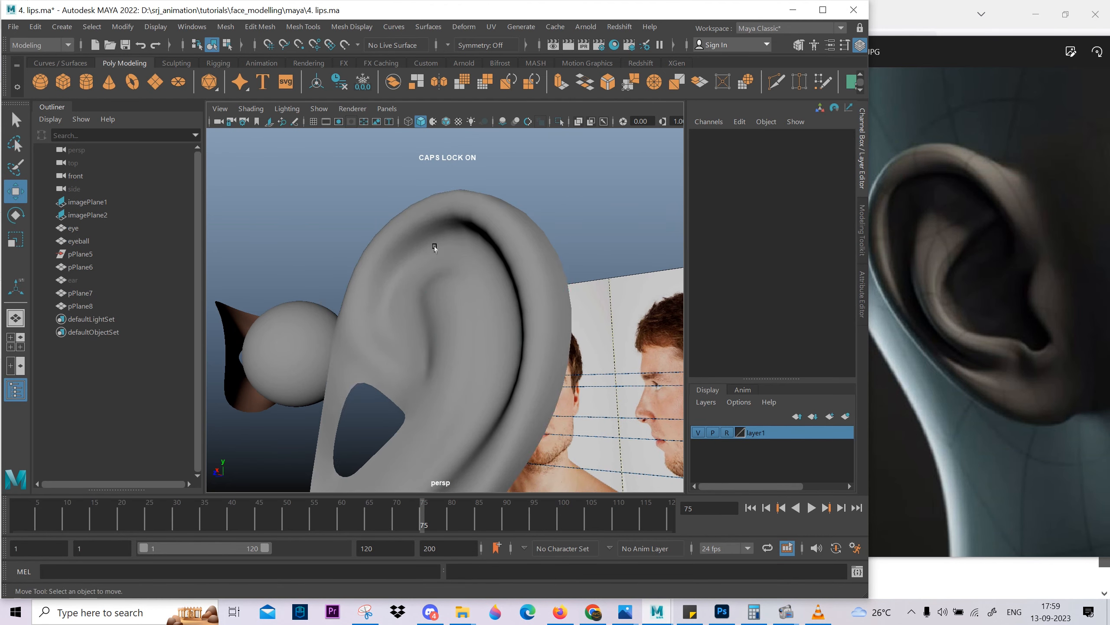
# Turn smoothing off and reposition the groove vertices under the top rim.
pyautogui.click(434, 245)
pyautogui.press('1')
pyautogui.keyDown('alt'); pyautogui.moveTo(413, 328); pyautogui.dragTo(493, 230); pyautogui.keyUp('alt')
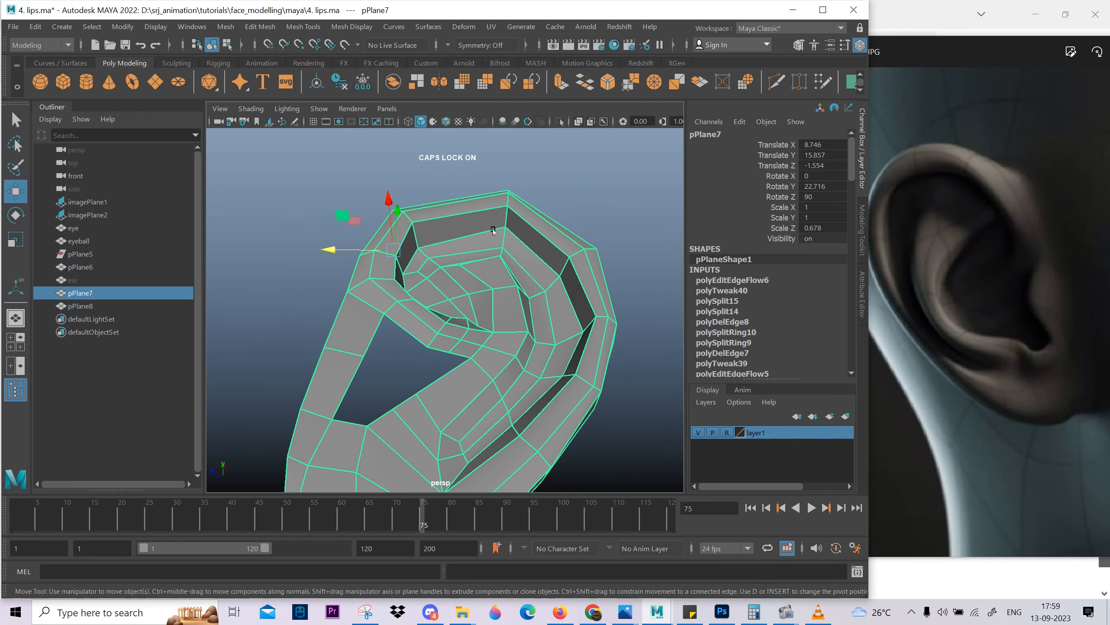
pyautogui.keyDown('alt'); pyautogui.moveTo(530, 193); pyautogui.dragTo(466, 242); pyautogui.keyUp('alt')
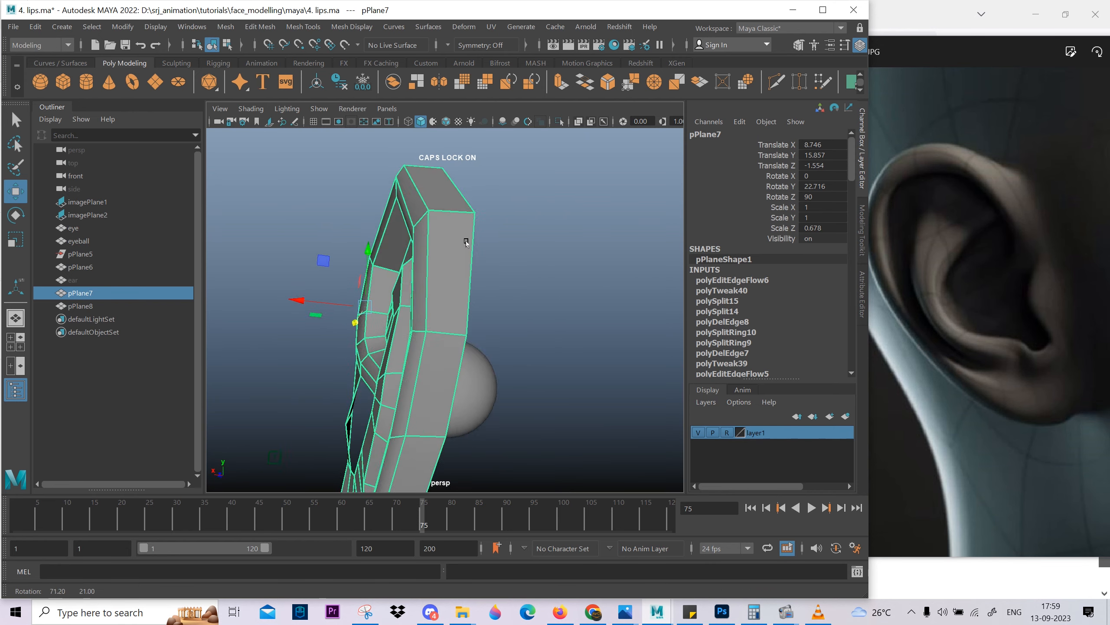
pyautogui.keyDown('alt'); pyautogui.moveTo(510, 287); pyautogui.dragTo(478, 207); pyautogui.keyUp('alt')
pyautogui.moveTo(479, 207); pyautogui.dragTo(428, 220, button='right')
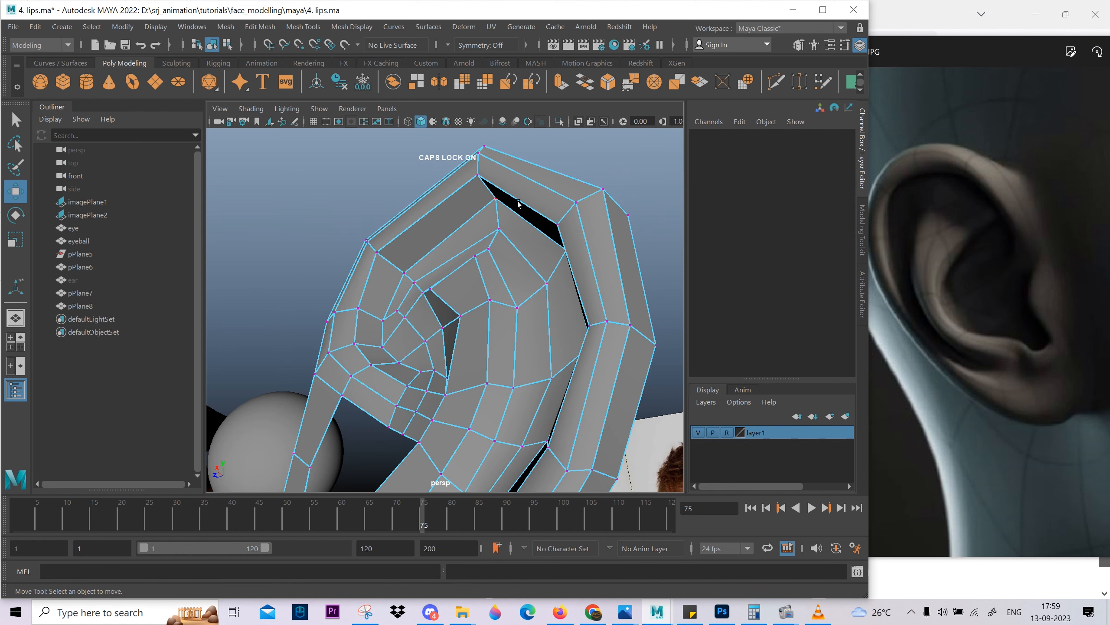
pyautogui.click(500, 200)
pyautogui.moveTo(499, 200)
pyautogui.keyDown('alt'); pyautogui.mouseDown()
pyautogui.moveTo(536, 200)
pyautogui.moveTo(491, 197)
pyautogui.mouseUp(); pyautogui.keyUp('alt')
pyautogui.click(421, 262)
pyautogui.click(407, 264)
pyautogui.keyDown('alt'); pyautogui.moveTo(404, 263); pyautogui.dragTo(584, 305); pyautogui.keyUp('alt')
# Move the groove's edge vertex at the ear's upper back closer to the rim and adjust its depth.
pyautogui.keyDown('alt'); pyautogui.moveTo(606, 343); pyautogui.dragTo(590, 367); pyautogui.keyUp('alt')
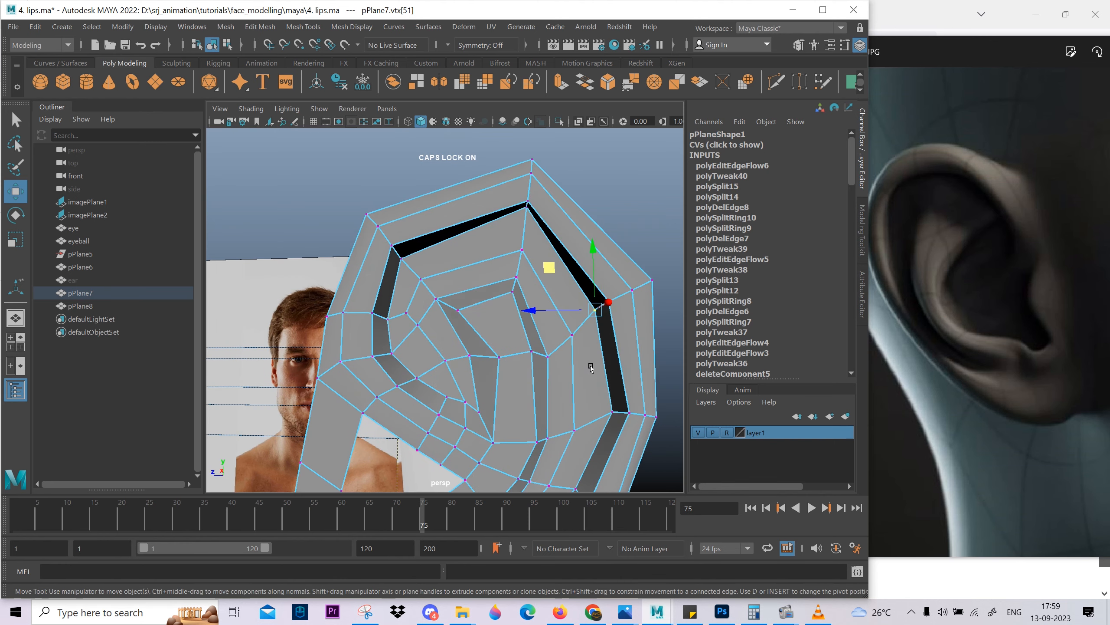
pyautogui.moveTo(591, 366); pyautogui.dragTo(600, 366, button='middle')
pyautogui.keyDown('alt'); pyautogui.moveTo(615, 419); pyautogui.dragTo(516, 353); pyautogui.keyUp('alt')
pyautogui.click(597, 307)
pyautogui.keyDown('alt'); pyautogui.moveTo(516, 354); pyautogui.dragTo(583, 245); pyautogui.keyUp('alt')
pyautogui.keyDown('alt'); pyautogui.moveTo(576, 210); pyautogui.dragTo(564, 293, button='middle'); pyautogui.keyUp('alt')
pyautogui.keyDown('alt'); pyautogui.moveTo(564, 293); pyautogui.dragTo(599, 308); pyautogui.keyUp('alt')
# Reposition the vertices of the rim's middle edge loop at the upper back, top and front.
pyautogui.click(586, 251)
pyautogui.moveTo(535, 236); pyautogui.dragTo(536, 236)
pyautogui.keyDown('alt'); pyautogui.moveTo(536, 236); pyautogui.dragTo(553, 263); pyautogui.keyUp('alt')
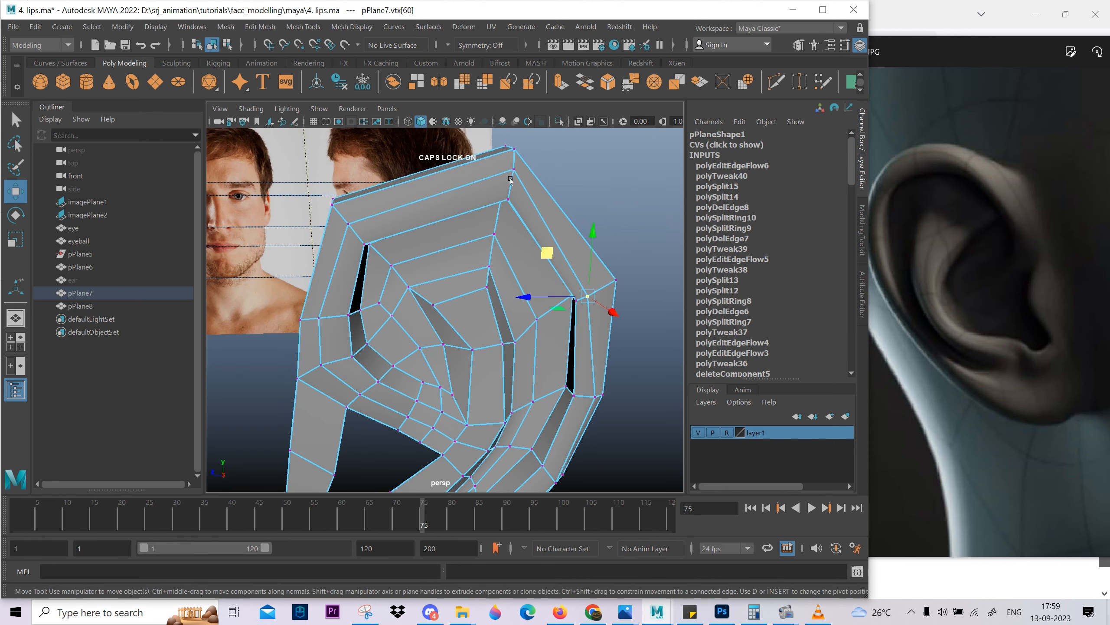
pyautogui.click(512, 171)
pyautogui.keyDown('alt'); pyautogui.moveTo(503, 227); pyautogui.dragTo(521, 188); pyautogui.keyUp('alt')
pyautogui.keyDown('alt'); pyautogui.moveTo(535, 166); pyautogui.dragTo(541, 206, button='middle'); pyautogui.keyUp('alt')
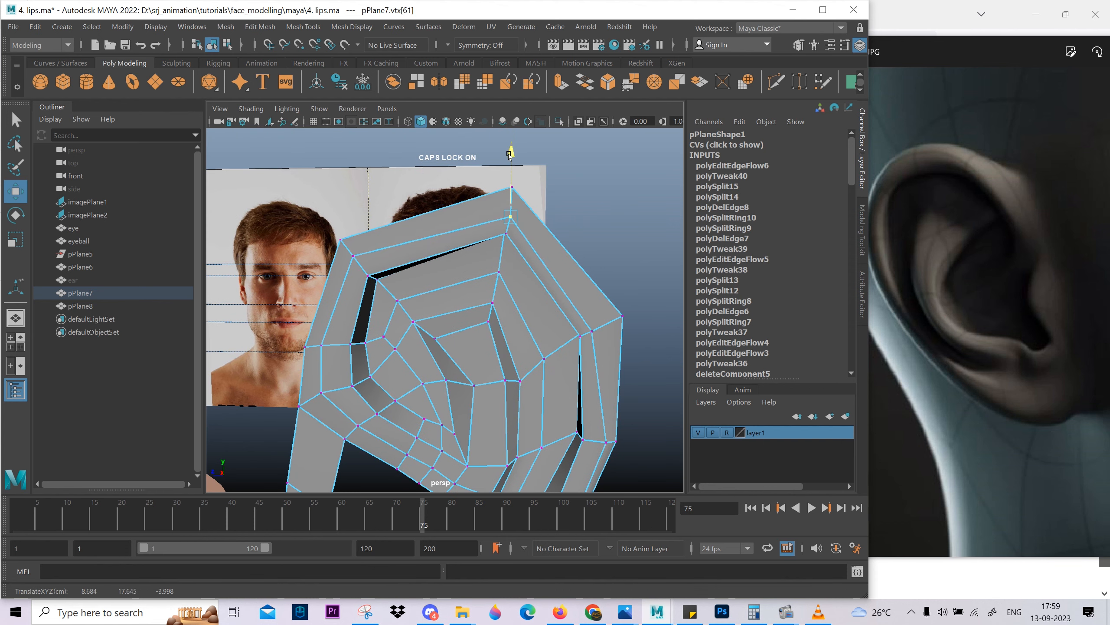
pyautogui.keyDown('alt'); pyautogui.moveTo(500, 200); pyautogui.dragTo(413, 240); pyautogui.keyUp('alt')
pyautogui.keyDown('alt'); pyautogui.moveTo(381, 170); pyautogui.dragTo(403, 161); pyautogui.keyUp('alt')
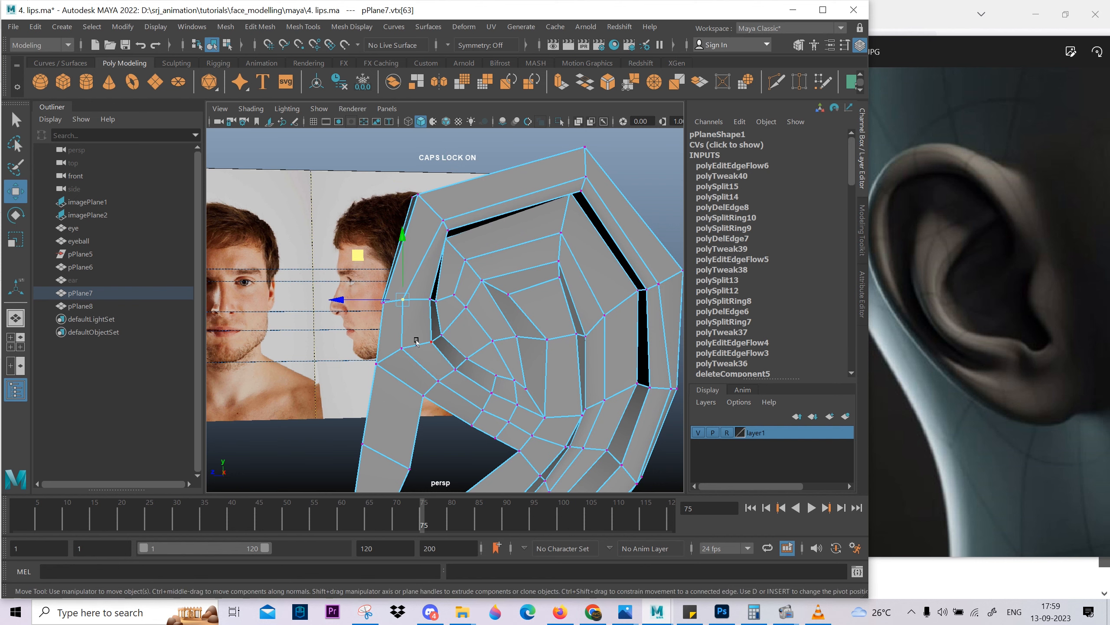
pyautogui.moveTo(363, 261); pyautogui.dragTo(363, 261)
# Narrow the groove beneath the rim by moving its edge vertices at the top and along the upper back.
pyautogui.keyDown('alt'); pyautogui.moveTo(617, 206); pyautogui.dragTo(480, 368); pyautogui.keyUp('alt')
pyautogui.click(552, 177)
pyautogui.scroll(3, 448, 308)
pyautogui.click(444, 302)
pyautogui.keyDown('alt'); pyautogui.moveTo(662, 327); pyautogui.dragTo(438, 370, button='middle'); pyautogui.keyUp('alt')
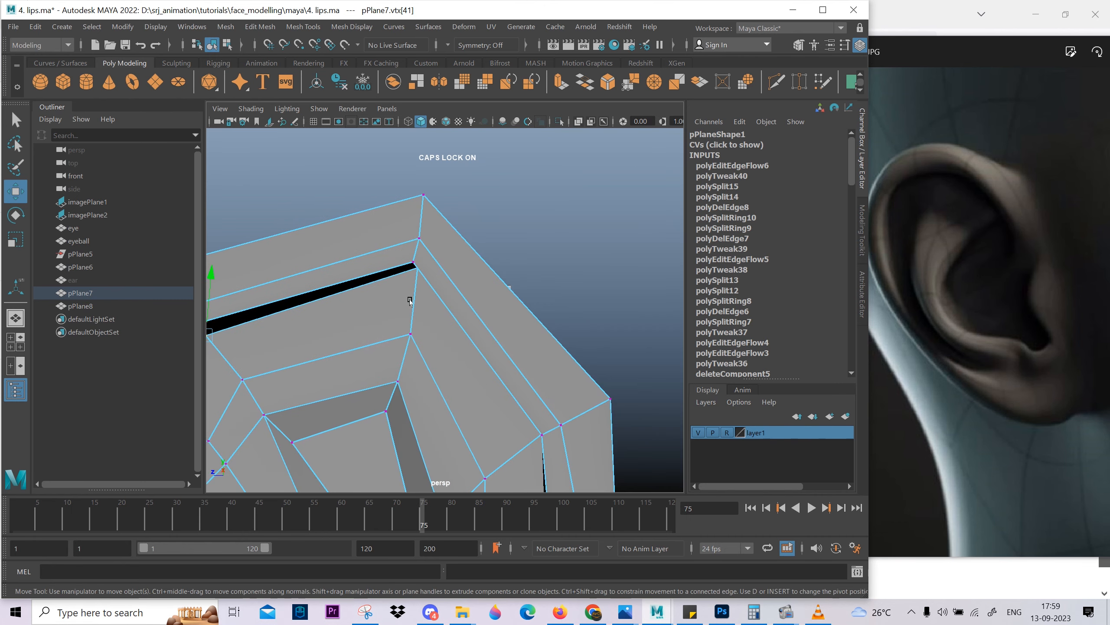
pyautogui.click(418, 270)
pyautogui.keyDown('alt'); pyautogui.moveTo(442, 318); pyautogui.dragTo(431, 361); pyautogui.keyUp('alt')
pyautogui.keyDown('alt'); pyautogui.moveTo(534, 400); pyautogui.dragTo(466, 409); pyautogui.keyUp('alt')
pyautogui.moveTo(487, 457); pyautogui.dragTo(498, 325, button='middle')
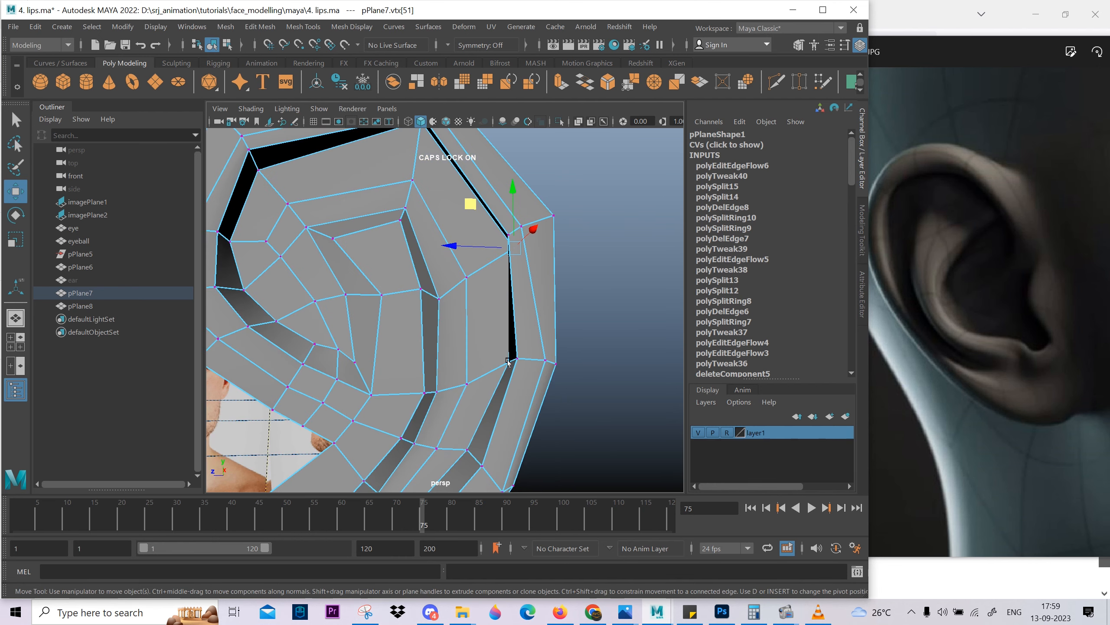
pyautogui.click(507, 361)
pyautogui.keyDown('alt'); pyautogui.moveTo(507, 361); pyautogui.dragTo(450, 331); pyautogui.keyUp('alt')
# Adjust the depth of the groove-edge vertices at the upper front, where the rim meets the inner fold.
pyautogui.click(427, 239)
pyautogui.keyDown('alt'); pyautogui.moveTo(427, 238); pyautogui.dragTo(345, 348); pyautogui.keyUp('alt')
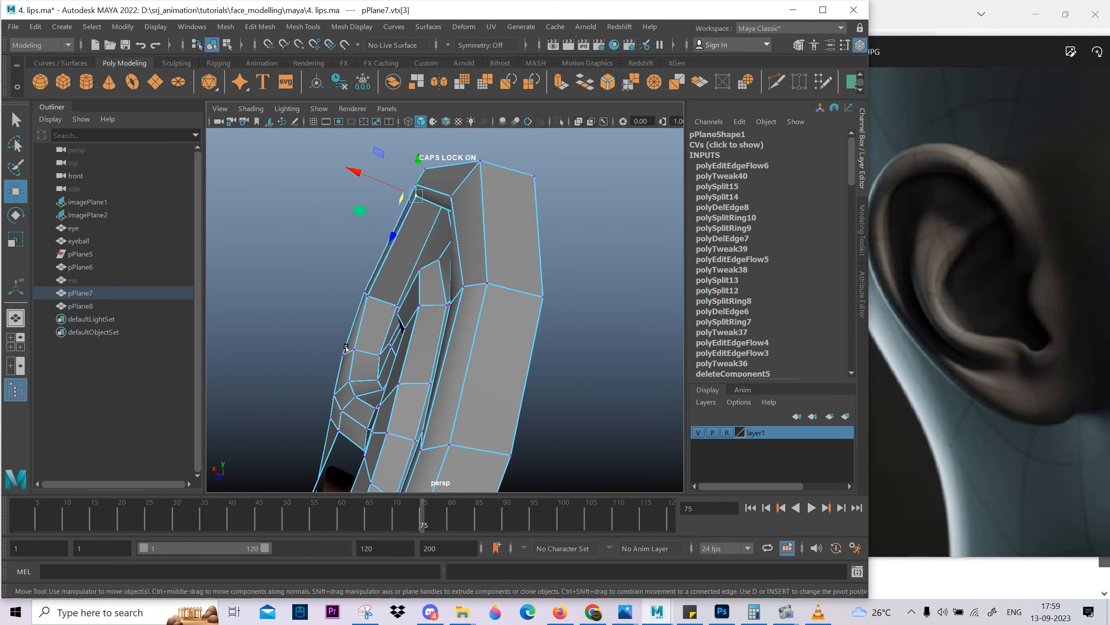
pyautogui.click(380, 301)
pyautogui.keyDown('alt'); pyautogui.moveTo(380, 301); pyautogui.dragTo(379, 200); pyautogui.keyUp('alt')
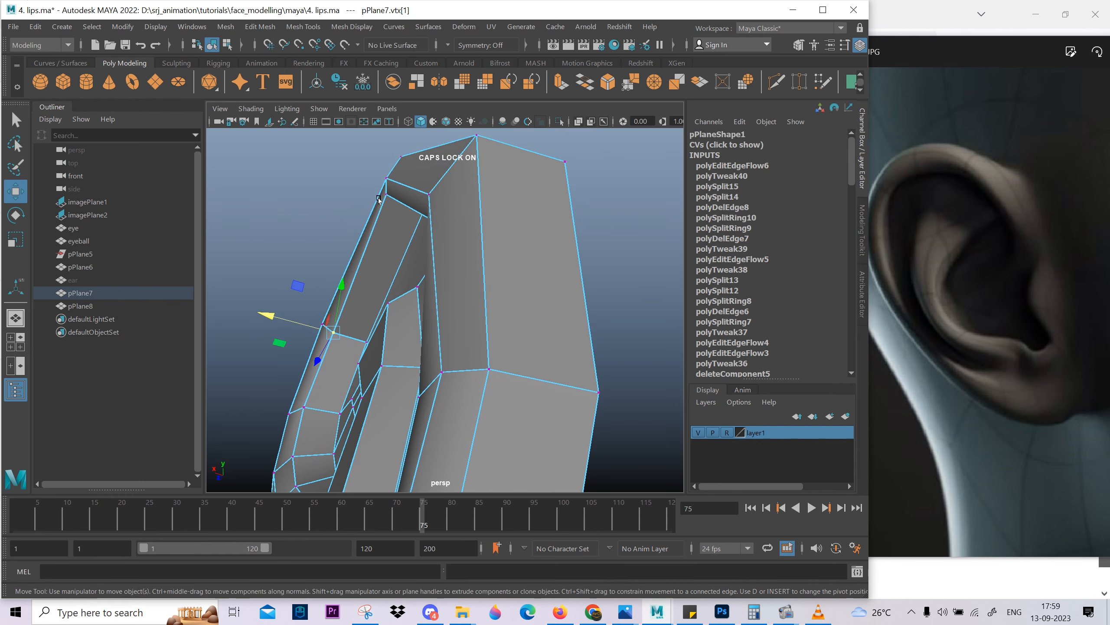
pyautogui.keyDown('alt'); pyautogui.moveTo(390, 260); pyautogui.dragTo(395, 296); pyautogui.keyUp('alt')
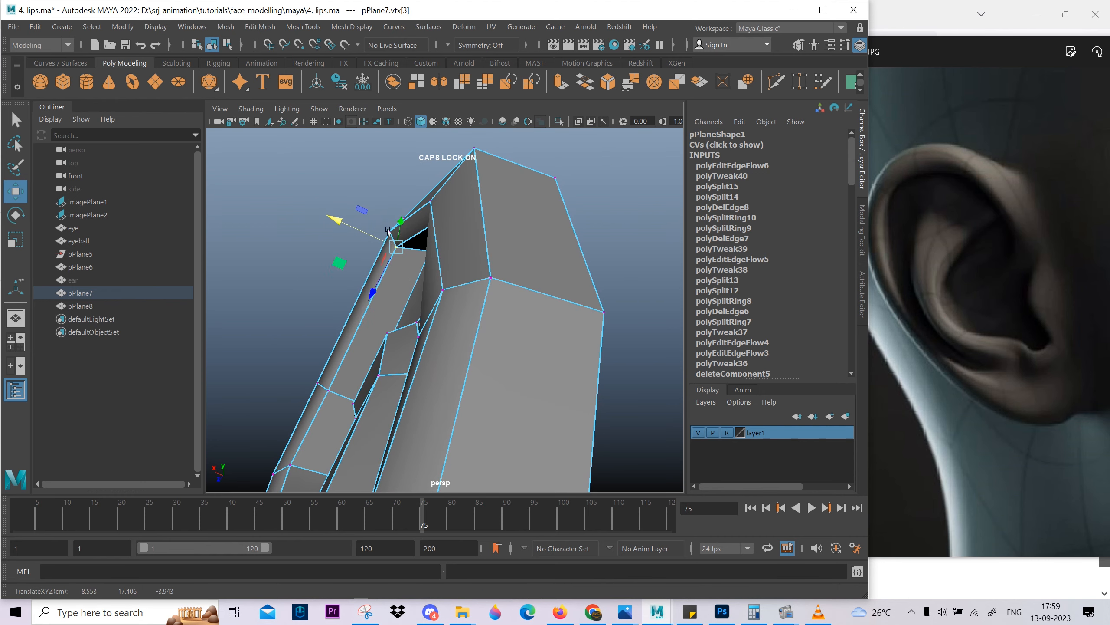
pyautogui.keyDown('alt'); pyautogui.moveTo(388, 231); pyautogui.dragTo(502, 310); pyautogui.keyUp('alt')
# Shift the vertices on the rim's inner border along the ear's lower back to adjust their depth.
pyautogui.click(507, 269)
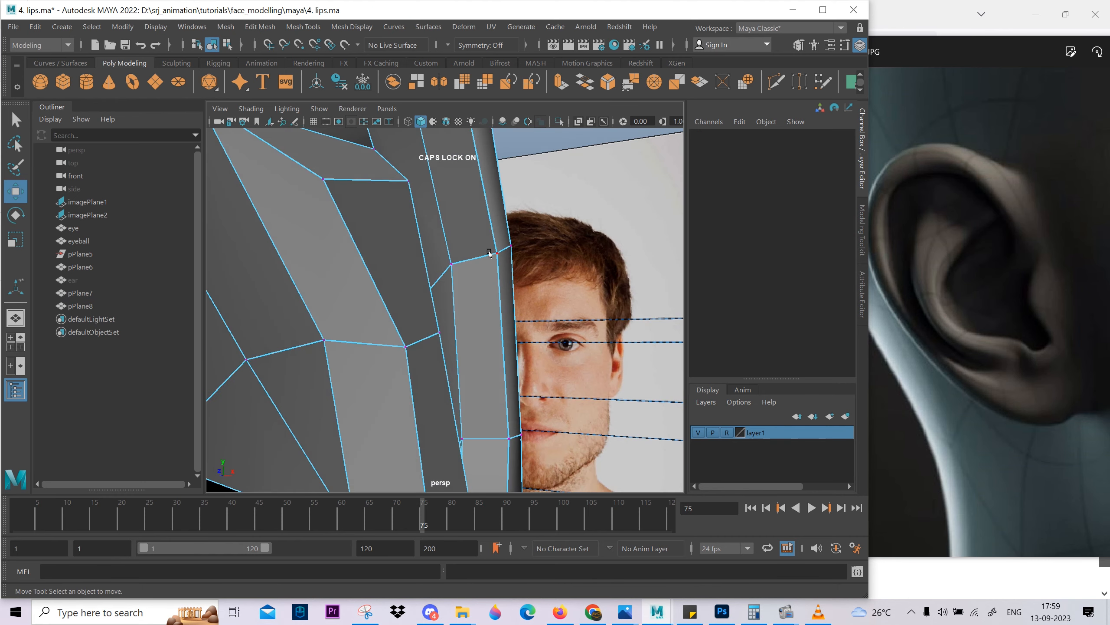
pyautogui.click(489, 253)
pyautogui.keyDown('alt'); pyautogui.moveTo(489, 253); pyautogui.dragTo(549, 379); pyautogui.keyUp('alt')
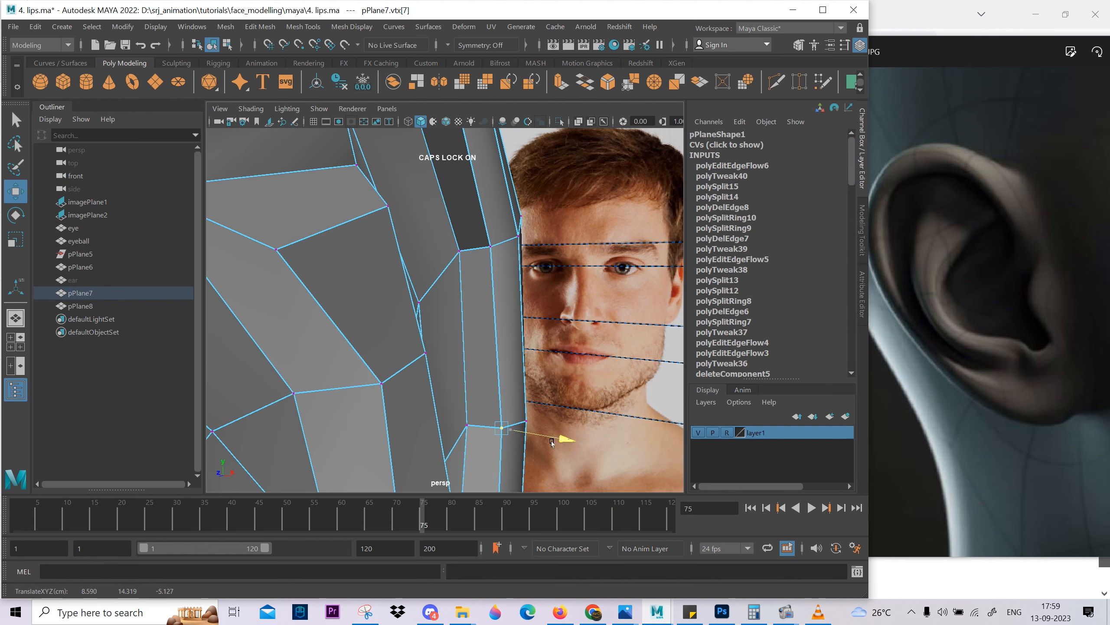
pyautogui.keyDown('alt'); pyautogui.moveTo(552, 455); pyautogui.dragTo(461, 380); pyautogui.keyUp('alt')
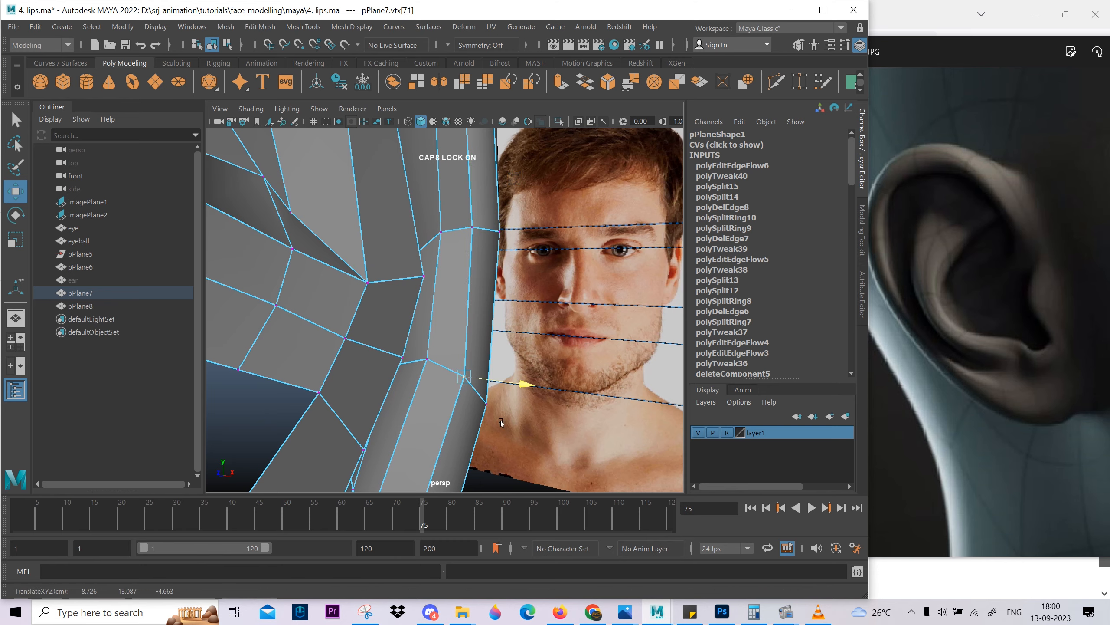
pyautogui.moveTo(501, 422); pyautogui.dragTo(499, 422)
pyautogui.scroll(-5, 499, 421)
pyautogui.keyDown('alt'); pyautogui.moveTo(568, 350); pyautogui.dragTo(468, 271); pyautogui.keyUp('alt')
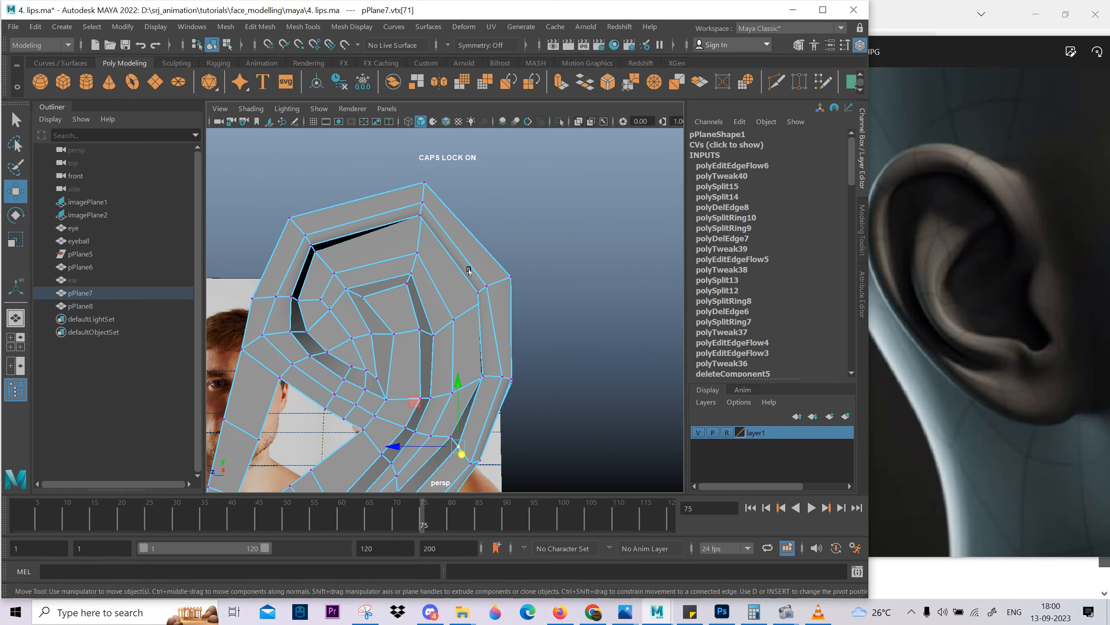
# Preview the smoothed ear again and examine the reshaped groove and rim up close.
pyautogui.moveTo(468, 272); pyautogui.dragTo(522, 236, button='right')
pyautogui.press('3')
pyautogui.click(622, 343)
pyautogui.scroll(-5, 568, 330)
pyautogui.keyDown('alt'); pyautogui.moveTo(387, 267); pyautogui.dragTo(426, 297); pyautogui.keyUp('alt')
pyautogui.scroll(4, 430, 302)
pyautogui.keyDown('alt'); pyautogui.moveTo(468, 336); pyautogui.dragTo(504, 379); pyautogui.keyUp('alt')
pyautogui.keyDown('alt'); pyautogui.moveTo(503, 379); pyautogui.dragTo(490, 479, button='right'); pyautogui.keyUp('alt')
pyautogui.keyDown('alt'); pyautogui.moveTo(376, 184); pyautogui.dragTo(439, 267, button='middle'); pyautogui.keyUp('alt')
pyautogui.click(437, 246)
# Turn smoothing off and fine-tune the rim's middle-loop vertices at the top, front and upper back.
pyautogui.press('1')
pyautogui.moveTo(379, 201); pyautogui.dragTo(336, 199, button='right')
pyautogui.click(487, 205)
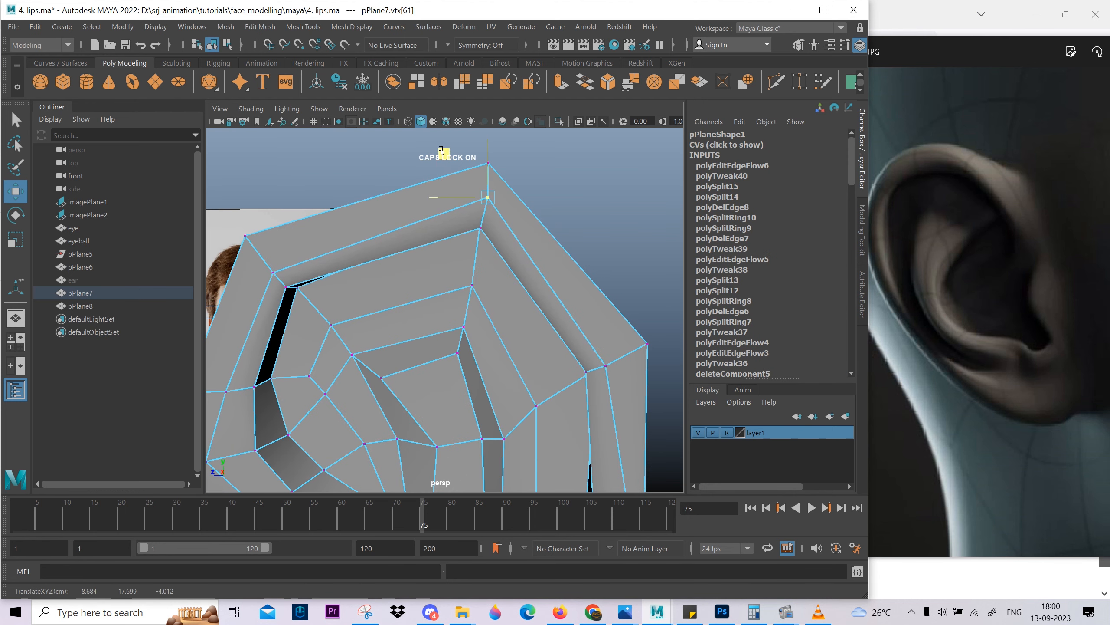
pyautogui.keyDown('alt'); pyautogui.moveTo(441, 151); pyautogui.dragTo(524, 214); pyautogui.keyUp('alt')
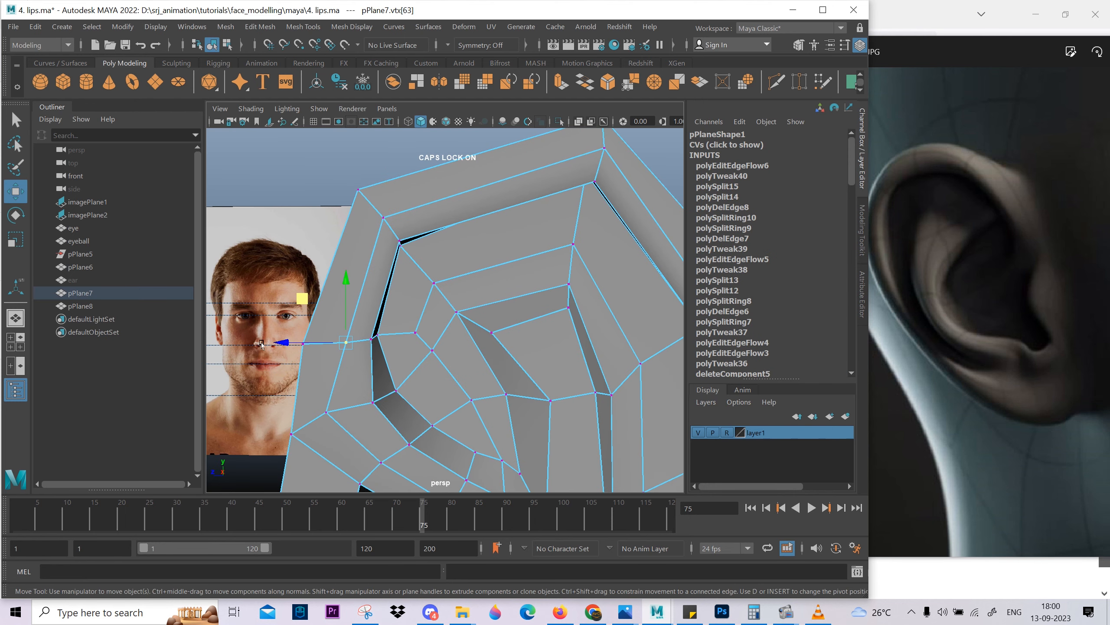
pyautogui.keyDown('alt'); pyautogui.moveTo(647, 325); pyautogui.dragTo(467, 298, button='middle'); pyautogui.keyUp('alt')
pyautogui.click(492, 284)
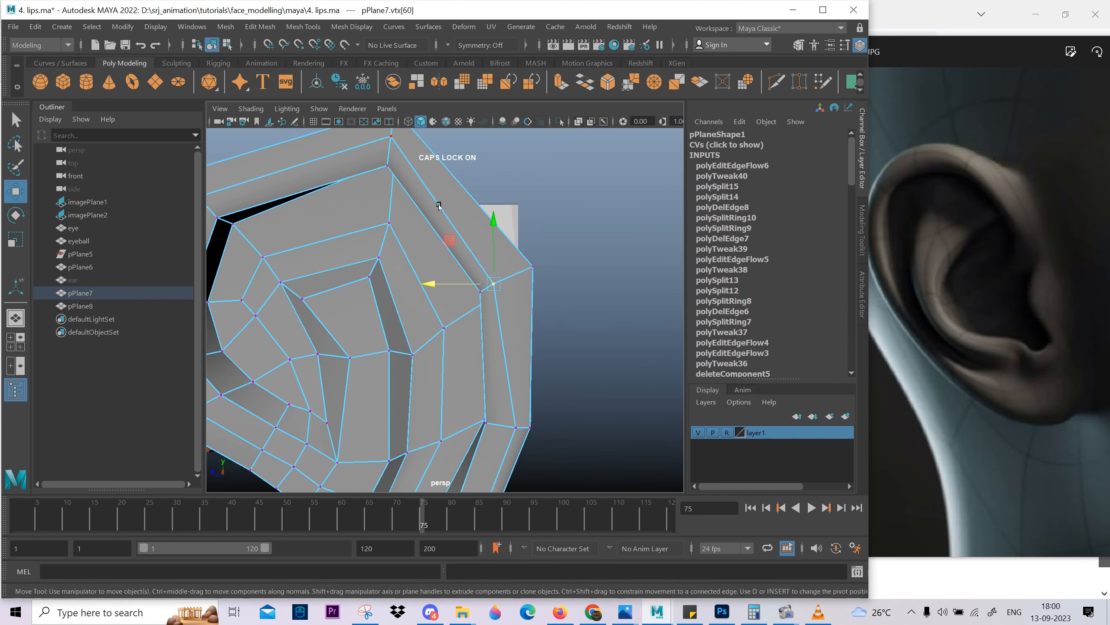
# Return to object selection and compare the whole smoothed ear with the reference images.
pyautogui.scroll(-5, 456, 238)
pyautogui.press('F8')
pyautogui.press('3')
pyautogui.click(513, 251)
pyautogui.keyDown('alt'); pyautogui.moveTo(503, 298); pyautogui.dragTo(503, 369); pyautogui.keyUp('alt')
pyautogui.scroll(3, 456, 315)
pyautogui.click(456, 314)
pyautogui.press('1')
pyautogui.click(793, 616)
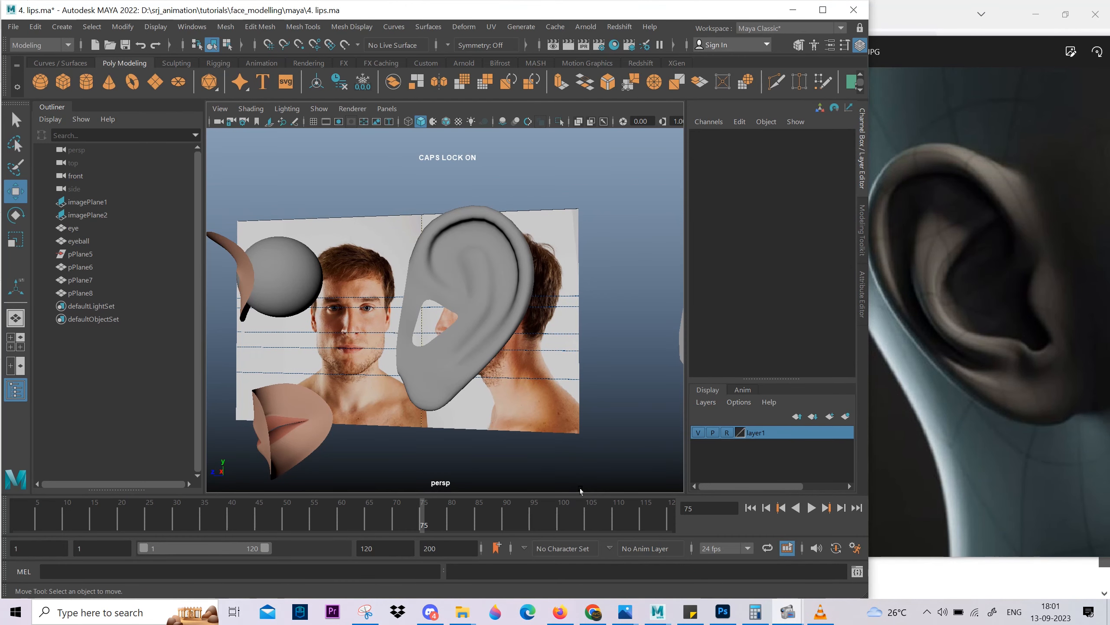
# Inspect the upper rim of the ear close up with the smoothed preview, from the side and front.
pyautogui.click(503, 302)
pyautogui.press('1')
pyautogui.scroll(3, 513, 285)
pyautogui.keyDown('alt'); pyautogui.moveTo(513, 284); pyautogui.dragTo(438, 249); pyautogui.keyUp('alt')
pyautogui.press('3')
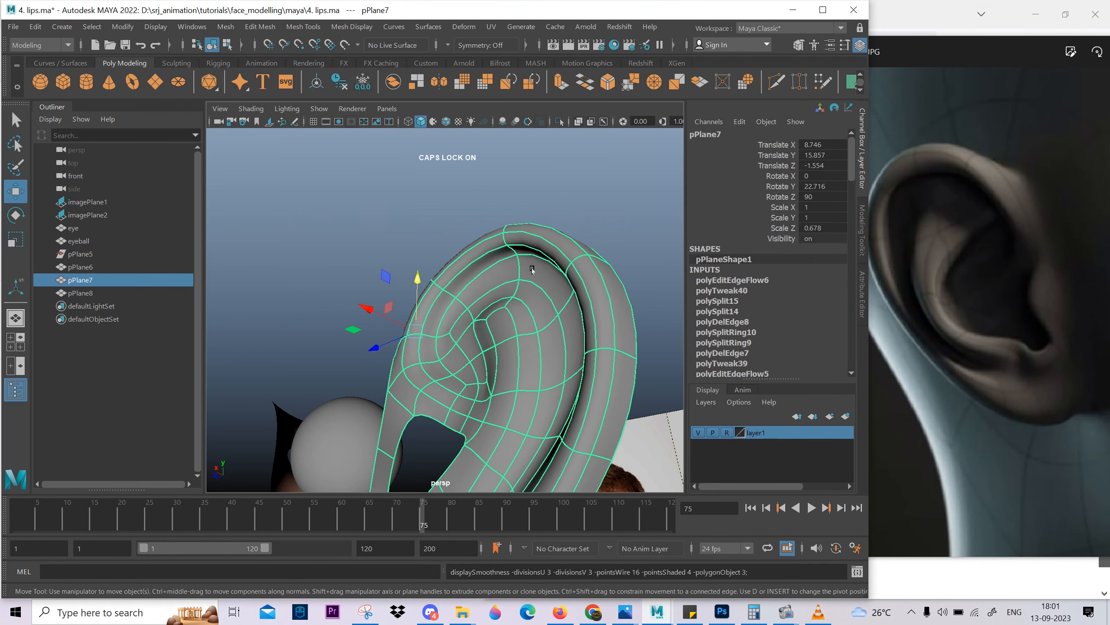
pyautogui.keyDown('alt'); pyautogui.moveTo(530, 265); pyautogui.dragTo(485, 263); pyautogui.keyUp('alt')
pyautogui.moveTo(547, 242); pyautogui.dragTo(480, 238, button='right')
pyautogui.click(513, 228)
# Turn smoothing off and shift groups of vertices along the upper rim's inner border to adjust their depth.
pyautogui.press('1')
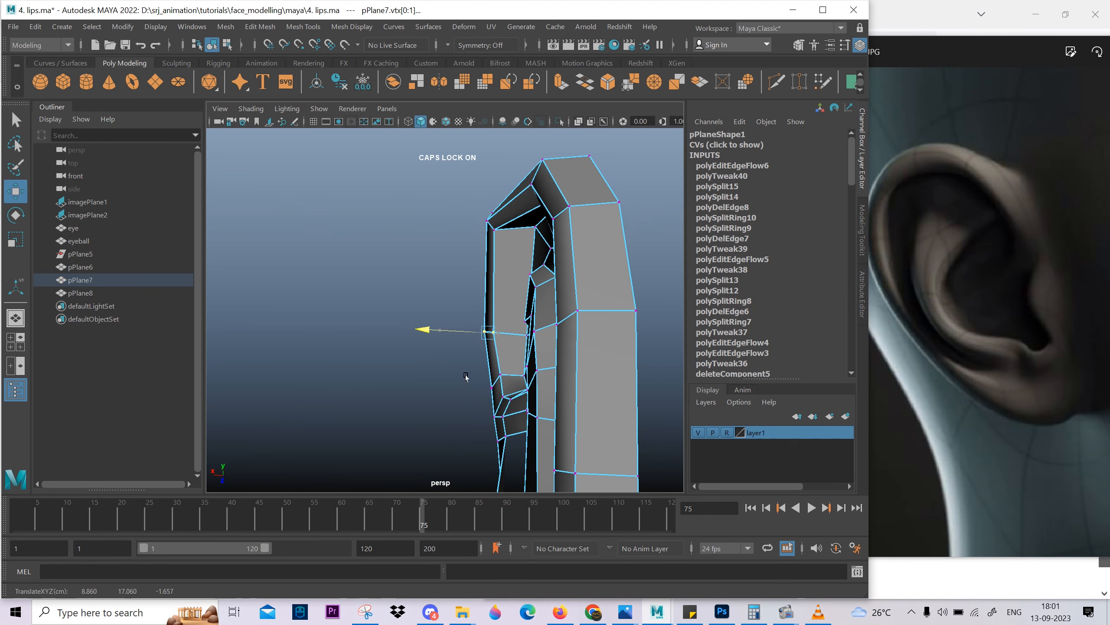
pyautogui.keyDown('alt'); pyautogui.moveTo(466, 377); pyautogui.dragTo(483, 375); pyautogui.keyUp('alt')
pyautogui.moveTo(444, 174); pyautogui.dragTo(498, 217)
pyautogui.moveTo(429, 218); pyautogui.dragTo(422, 218)
pyautogui.keyDown('alt'); pyautogui.moveTo(423, 219); pyautogui.dragTo(568, 258); pyautogui.keyUp('alt')
pyautogui.moveTo(533, 227); pyautogui.dragTo(591, 267)
pyautogui.keyDown('alt'); pyautogui.moveTo(555, 267); pyautogui.dragTo(535, 283); pyautogui.keyUp('alt')
pyautogui.moveTo(534, 283); pyautogui.dragTo(524, 275, button='middle')
pyautogui.keyDown('alt'); pyautogui.moveTo(524, 274); pyautogui.dragTo(466, 363); pyautogui.keyUp('alt')
pyautogui.keyDown('alt'); pyautogui.moveTo(465, 362); pyautogui.dragTo(372, 376); pyautogui.keyUp('alt')
pyautogui.scroll(-4, 409, 376)
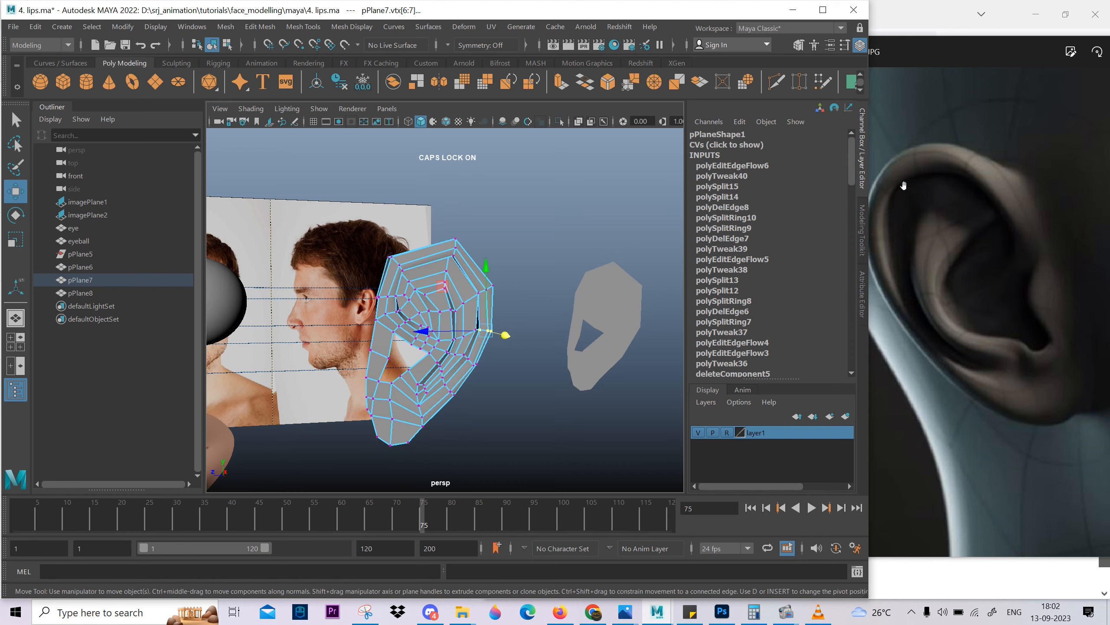
# Preview the smoothed ear and check the adjusted rim thickness against the reference ear.
pyautogui.keyDown('alt'); pyautogui.moveTo(647, 319); pyautogui.dragTo(602, 269); pyautogui.keyUp('alt')
pyautogui.moveTo(527, 352); pyautogui.dragTo(568, 313, button='right')
pyautogui.press('3')
pyautogui.click(600, 263)
pyautogui.keyDown('alt'); pyautogui.moveTo(503, 284); pyautogui.dragTo(489, 367); pyautogui.keyUp('alt')
pyautogui.click(456, 355)
# In the unsmoothed side view, select the edge loop running along the rim and apply Edit Edge Flow.
pyautogui.press('1')
pyautogui.press('space')
pyautogui.press('space')
pyautogui.scroll(6, 411, 291)
pyautogui.keyDown('alt'); pyautogui.moveTo(411, 290); pyautogui.dragTo(438, 335, button='middle'); pyautogui.keyUp('alt')
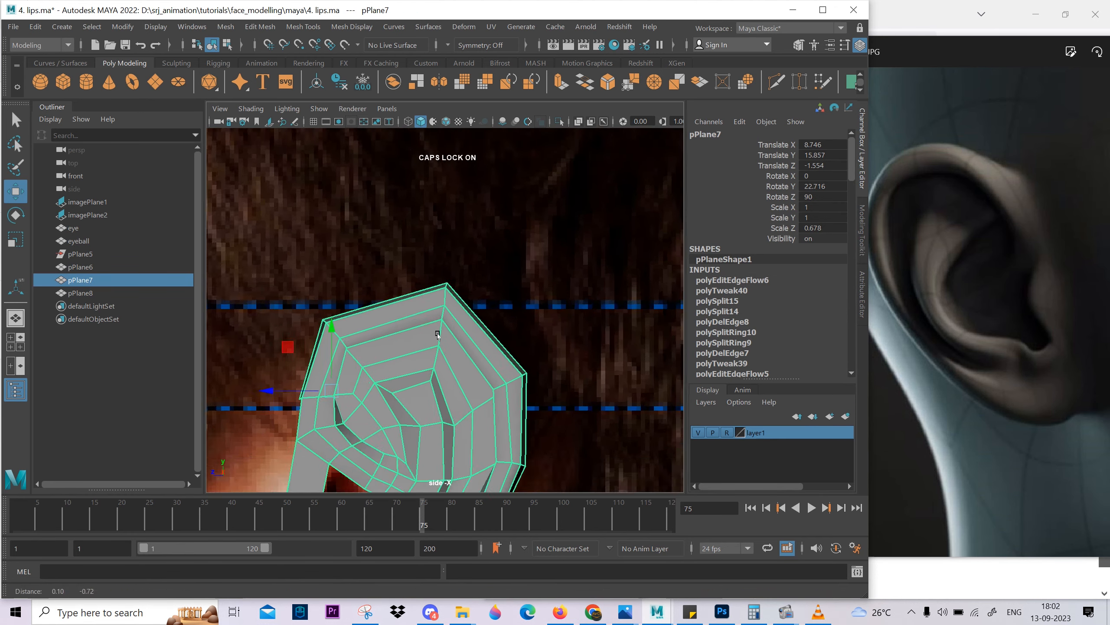
pyautogui.scroll(3, 438, 335)
pyautogui.press('4')
pyautogui.press('F9')
pyautogui.scroll(-5, 467, 336)
pyautogui.click(389, 293)
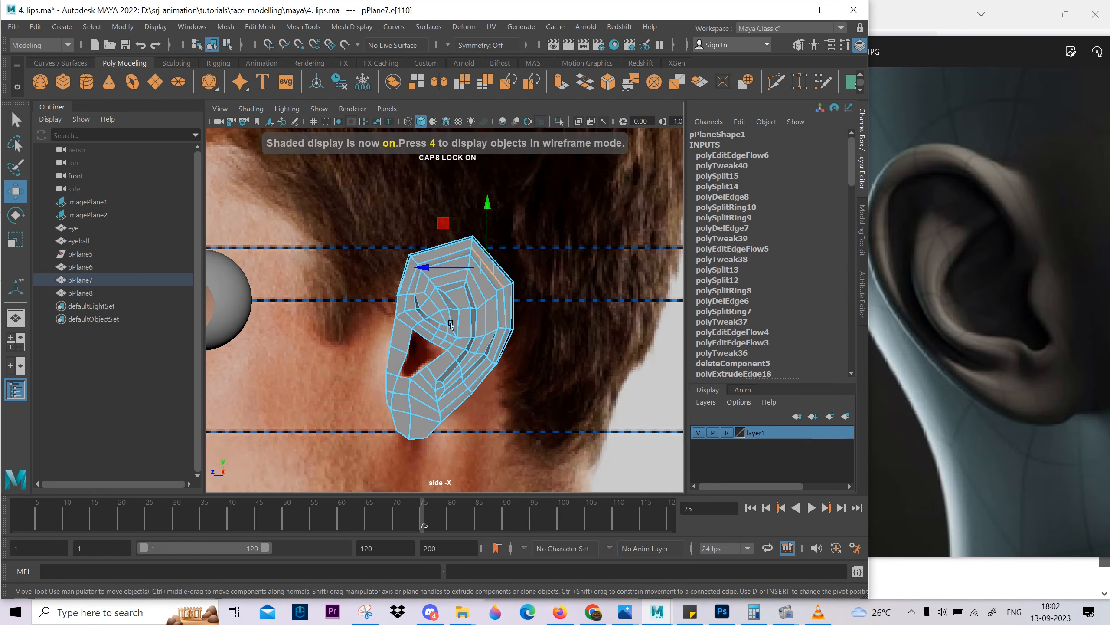
pyautogui.keyDown('shift'); pyautogui.doubleClick(528, 329); pyautogui.keyUp('shift')
pyautogui.keyDown('shift'); pyautogui.moveTo(546, 327); pyautogui.dragTo(547, 454, button='right'); pyautogui.keyUp('shift')
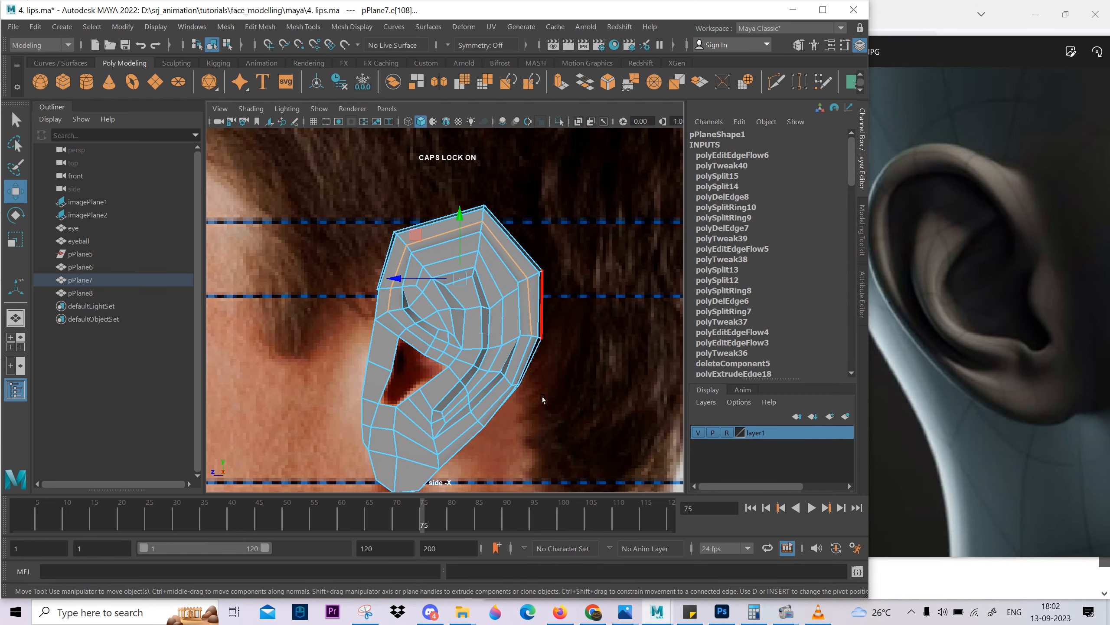
pyautogui.press('q')
pyautogui.scroll(3, 542, 333)
# Reposition the groove and rim vertices at the ear's lower back in the side view.
pyautogui.press('space')
pyautogui.moveTo(543, 335)
pyautogui.keyDown('alt'); pyautogui.mouseDown()
pyautogui.moveTo(545, 379)
pyautogui.moveTo(555, 332)
pyautogui.mouseUp(); pyautogui.keyUp('alt')
pyautogui.keyDown('alt'); pyautogui.moveTo(581, 403); pyautogui.dragTo(485, 413); pyautogui.keyUp('alt')
pyautogui.keyDown('alt'); pyautogui.moveTo(485, 413); pyautogui.dragTo(447, 303, button='middle'); pyautogui.keyUp('alt')
pyautogui.scroll(5, 447, 303)
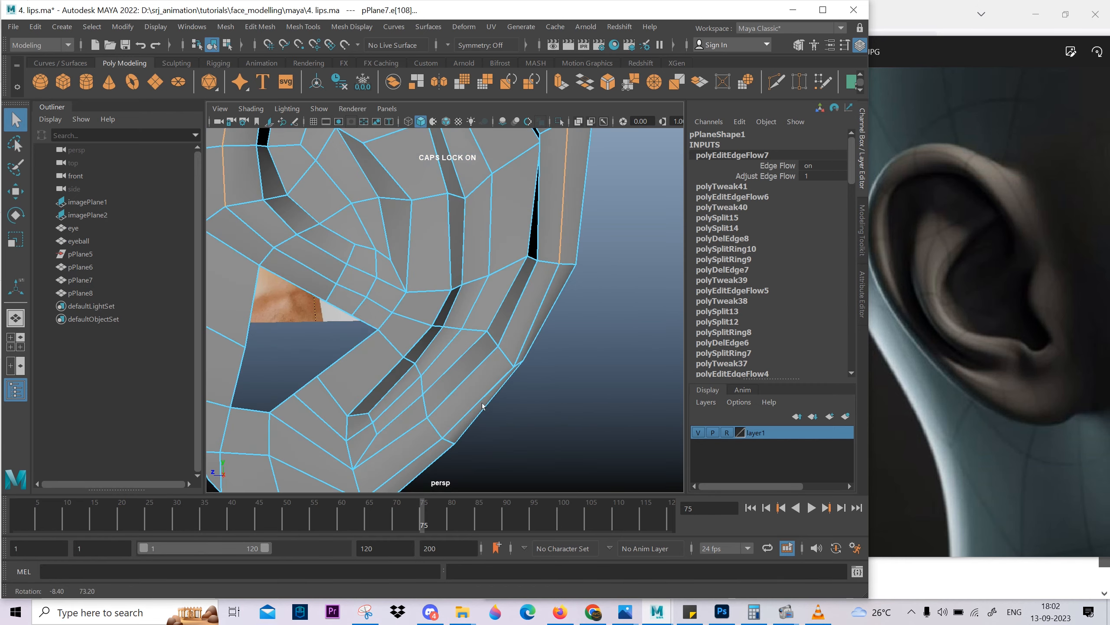
pyautogui.press('space')
pyautogui.moveTo(533, 411); pyautogui.dragTo(599, 416)
pyautogui.scroll(5, 603, 437)
pyautogui.keyDown('alt'); pyautogui.moveTo(604, 477); pyautogui.dragTo(605, 439, button='middle'); pyautogui.keyUp('alt')
pyautogui.moveTo(578, 411); pyautogui.dragTo(549, 409, button='right')
pyautogui.press('w')
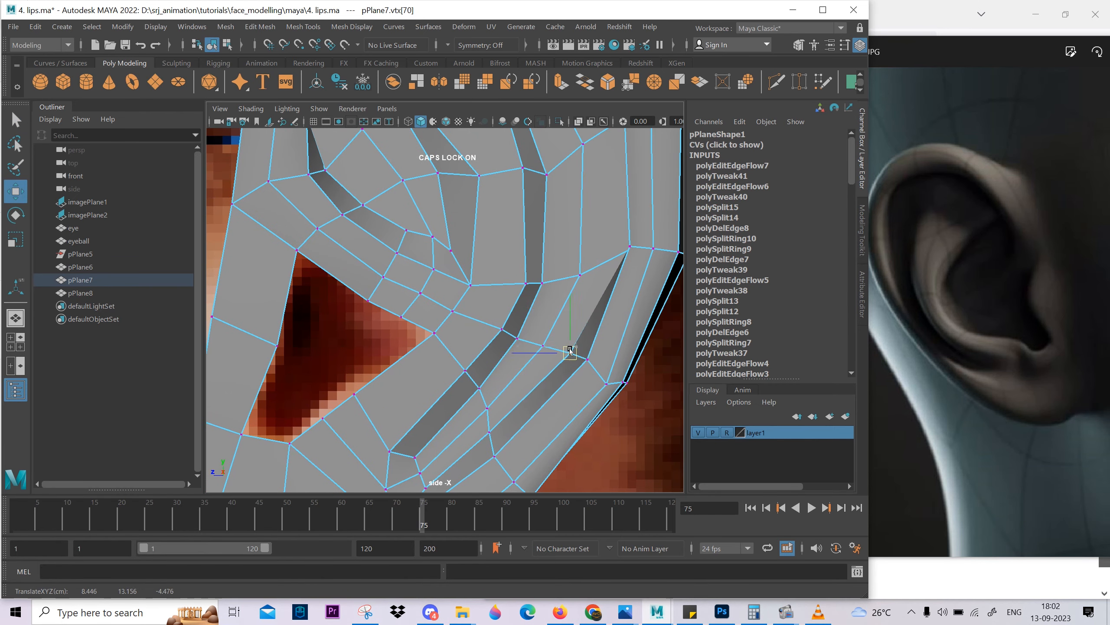
pyautogui.moveTo(618, 406); pyautogui.dragTo(618, 401, button='middle')
pyautogui.scroll(-5, 568, 328)
pyautogui.press('space')
pyautogui.moveTo(546, 376); pyautogui.dragTo(540, 342)
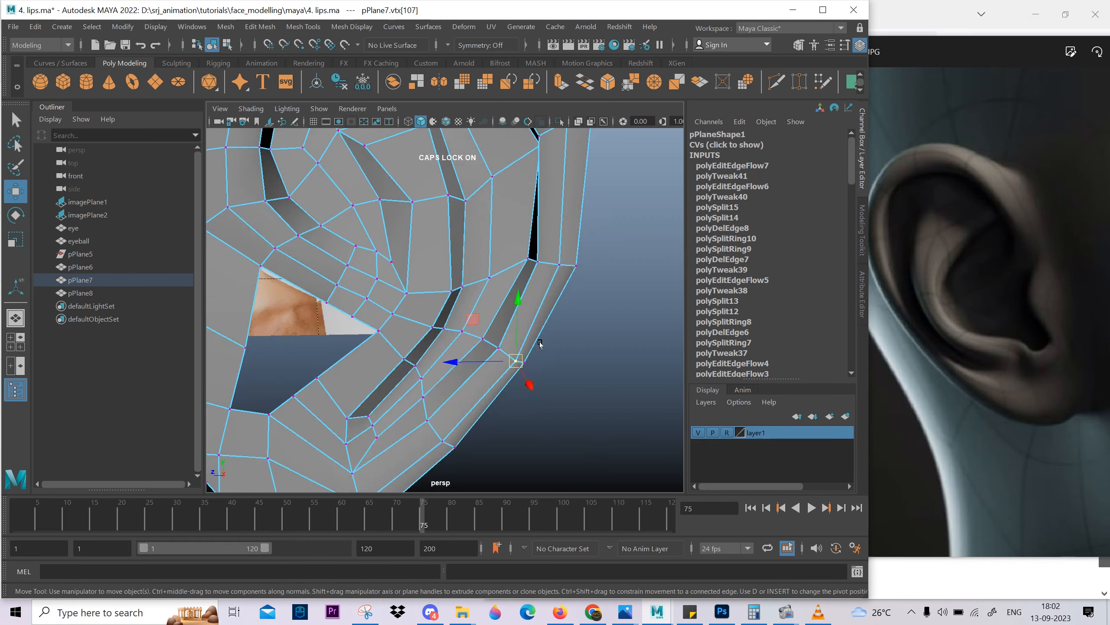
# Reposition the rim vertex at the ear's lower back and a vertex at the top of the inner fold.
pyautogui.keyDown('alt'); pyautogui.moveTo(537, 342); pyautogui.dragTo(524, 468, button='middle'); pyautogui.keyUp('alt')
pyautogui.keyDown('alt'); pyautogui.moveTo(400, 332); pyautogui.dragTo(390, 318); pyautogui.keyUp('alt')
pyautogui.click(390, 317)
pyautogui.scroll(3, 376, 325)
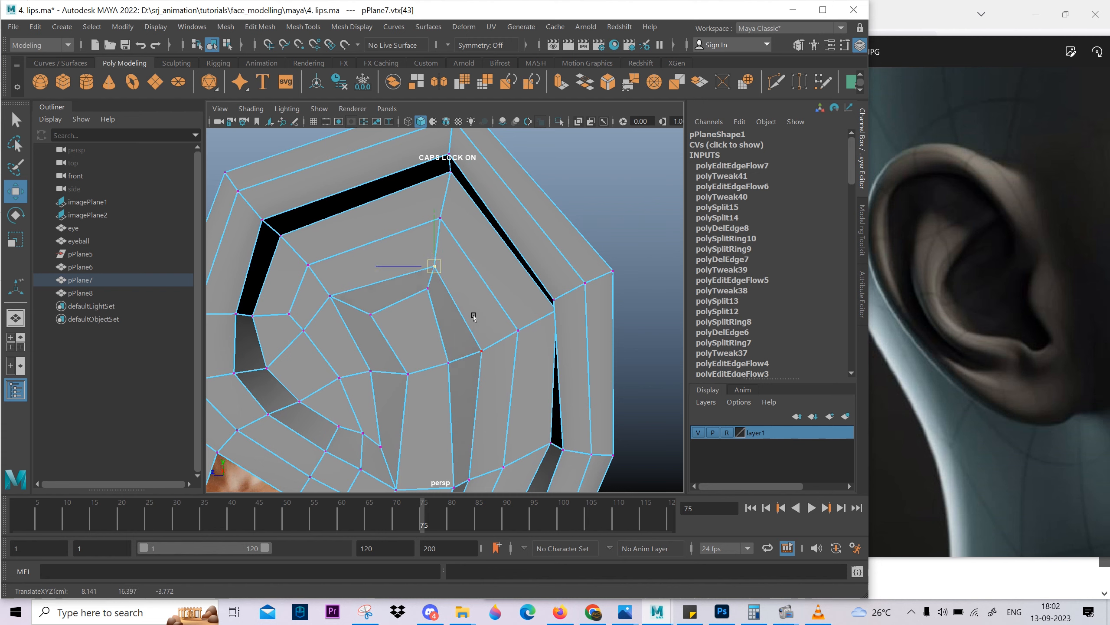
pyautogui.moveTo(476, 315); pyautogui.dragTo(476, 314, button='middle')
pyautogui.moveTo(476, 314)
pyautogui.keyDown('alt'); pyautogui.mouseDown()
pyautogui.moveTo(507, 302)
pyautogui.moveTo(503, 292)
pyautogui.moveTo(459, 291)
pyautogui.moveTo(488, 298)
pyautogui.mouseUp(); pyautogui.keyUp('alt')
# Preview the smoothed ear from several angles to examine the rim thickness, and return to the unsmoothed mesh.
pyautogui.scroll(-3, 459, 291)
pyautogui.moveTo(487, 298); pyautogui.dragTo(509, 271, button='right')
pyautogui.press('3')
pyautogui.click(557, 229)
pyautogui.scroll(-5, 551, 245)
pyautogui.keyDown('alt'); pyautogui.moveTo(542, 280); pyautogui.dragTo(434, 258); pyautogui.keyUp('alt')
pyautogui.scroll(4, 433, 258)
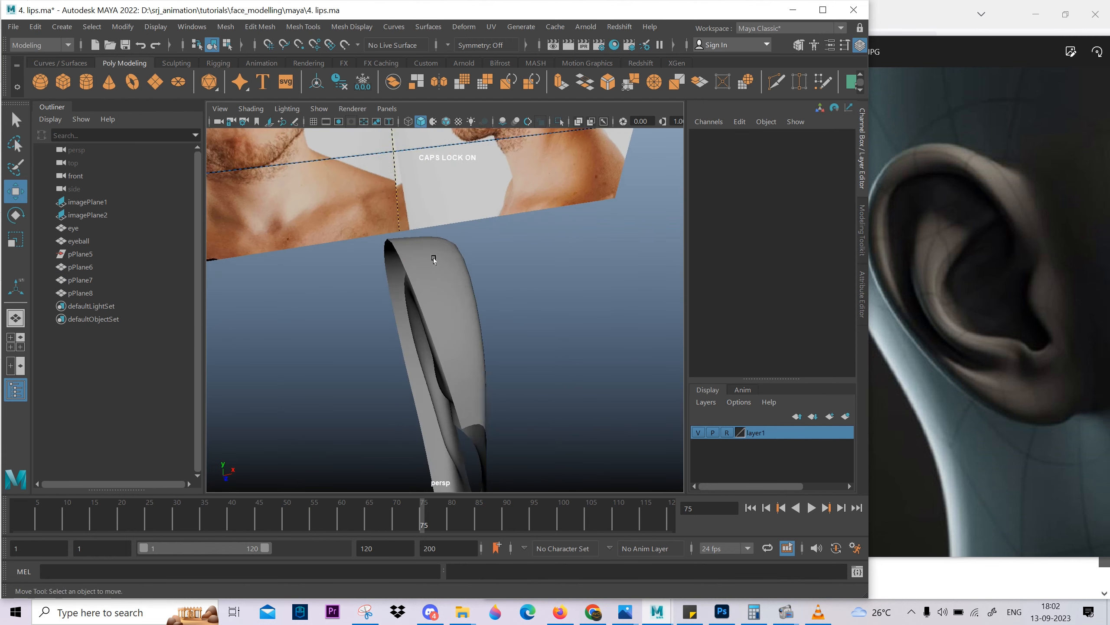
pyautogui.click(433, 280)
pyautogui.press('1')
pyautogui.scroll(-5, 459, 397)
pyautogui.keyDown('alt'); pyautogui.moveTo(458, 397); pyautogui.dragTo(495, 420); pyautogui.keyUp('alt')
pyautogui.scroll(4, 495, 420)
# Switch to the face4.JPG reference, examine the ear up close, and place the image window beside Maya.
pyautogui.click(939, 263)
pyautogui.scroll(-5, 920, 337)
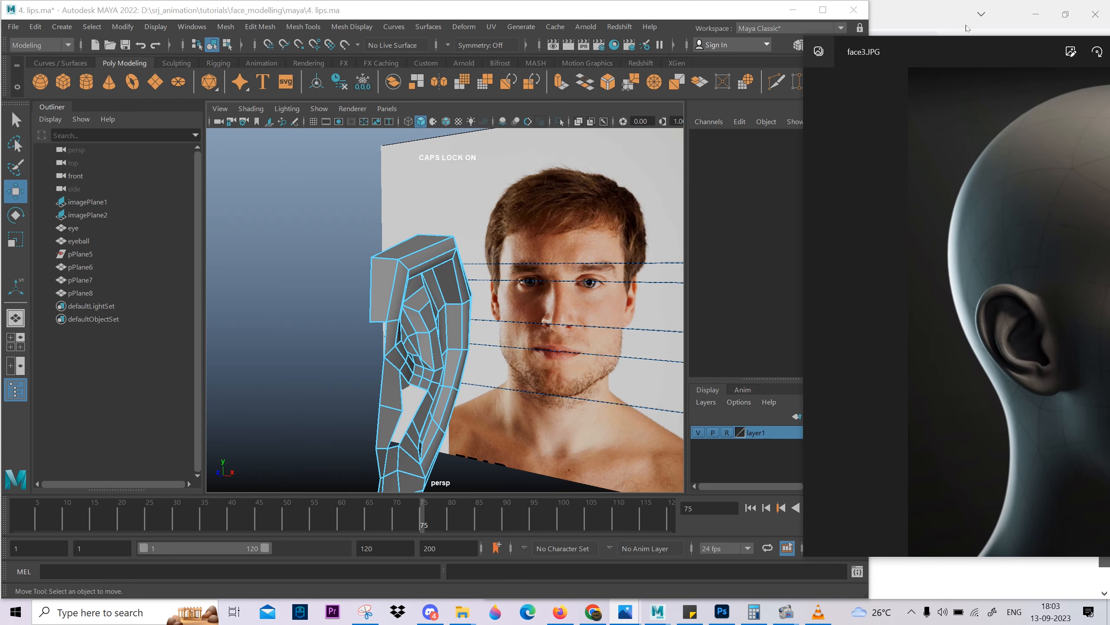
pyautogui.moveTo(967, 47); pyautogui.dragTo(468, 53)
pyautogui.click(957, 317)
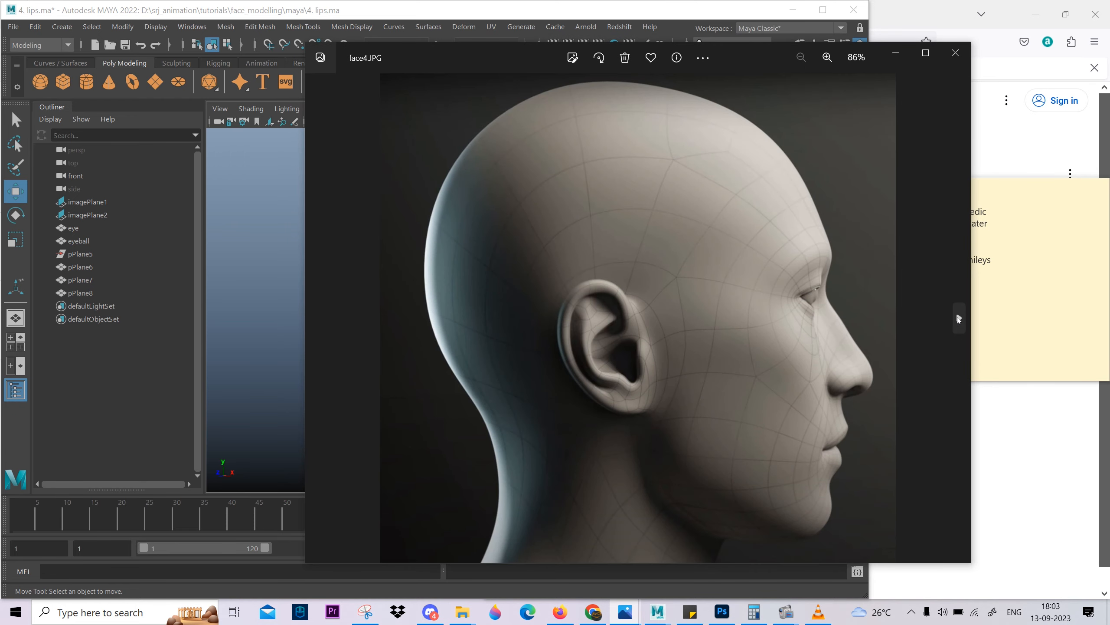
pyautogui.scroll(6, 706, 323)
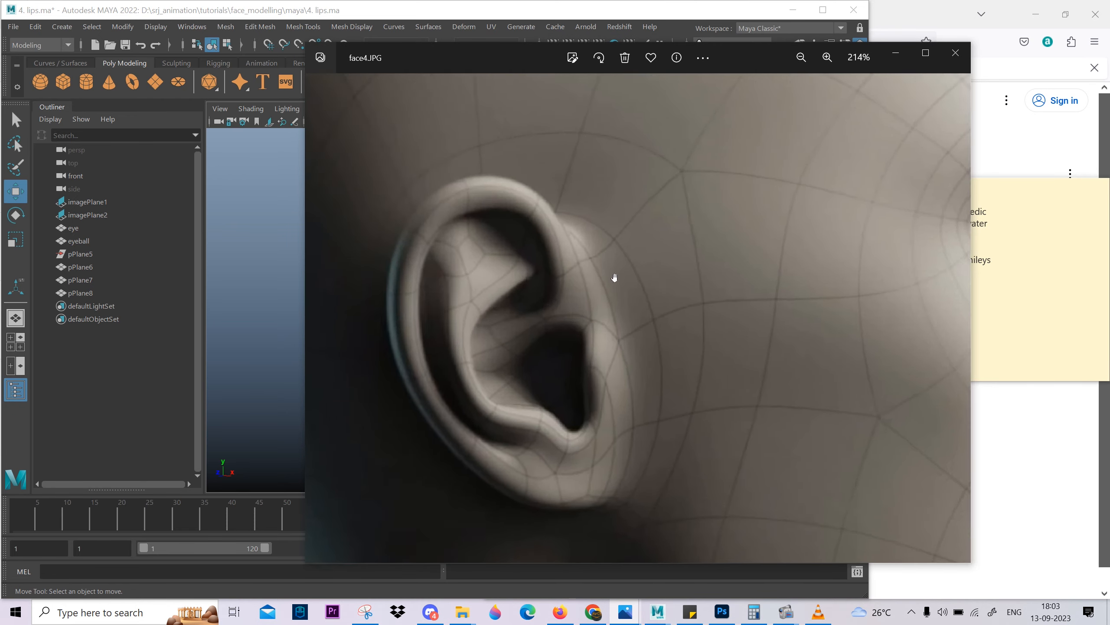
pyautogui.scroll(-6, 612, 277)
pyautogui.moveTo(547, 61); pyautogui.dragTo(915, 15)
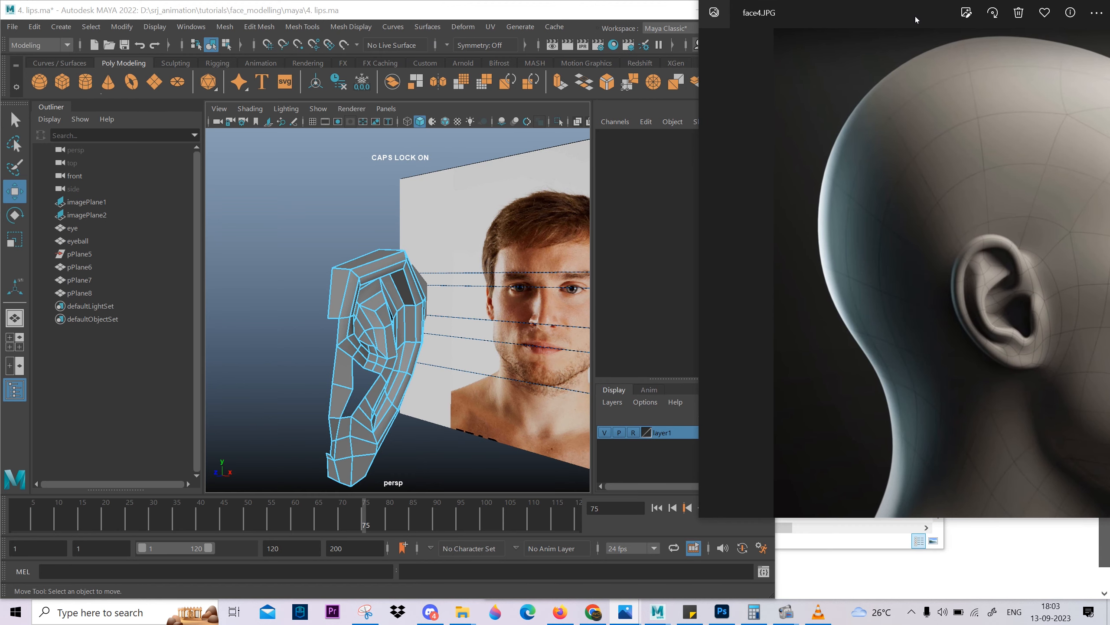
pyautogui.moveTo(701, 523); pyautogui.dragTo(663, 595)
pyautogui.keyDown('alt'); pyautogui.moveTo(409, 355); pyautogui.dragTo(419, 321); pyautogui.keyUp('alt')
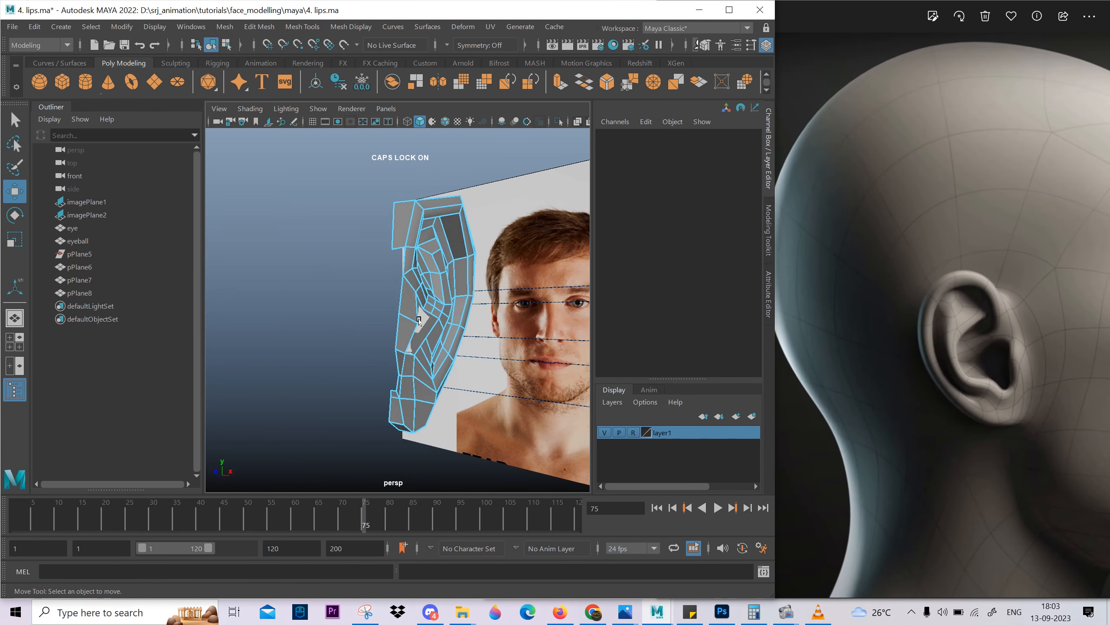
# Select the border edges along the ear's front side and extrude them toward the head.
pyautogui.click(399, 264)
pyautogui.keyDown('alt'); pyautogui.moveTo(399, 264); pyautogui.dragTo(418, 263); pyautogui.keyUp('alt')
pyautogui.keyDown('alt'); pyautogui.moveTo(418, 263); pyautogui.dragTo(454, 280, button='right'); pyautogui.keyUp('alt')
pyautogui.keyDown('shift'); pyautogui.doubleClick(406, 353); pyautogui.keyUp('shift')
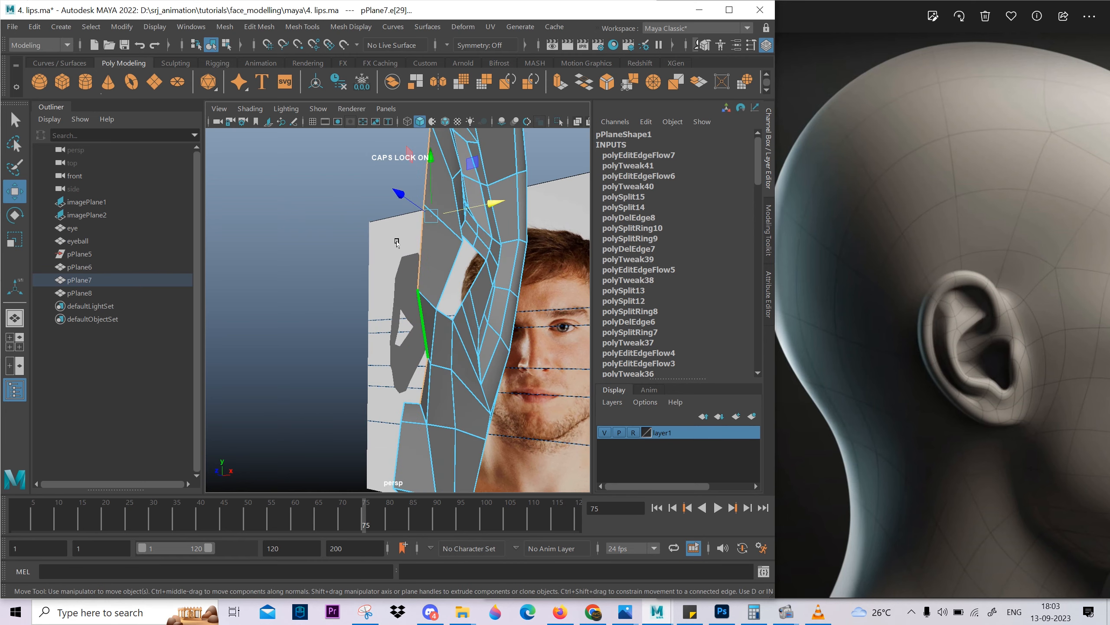
pyautogui.hotkey('ctrl', 'e')
pyautogui.press('w')
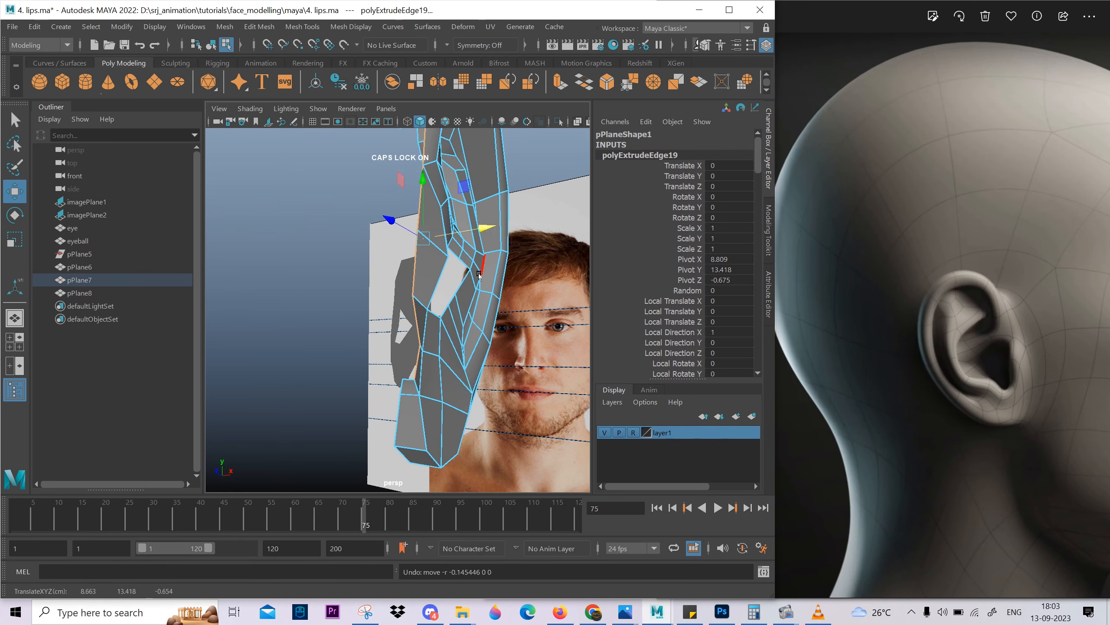
pyautogui.keyDown('alt'); pyautogui.moveTo(479, 274); pyautogui.dragTo(310, 237); pyautogui.keyUp('alt')
pyautogui.keyDown('alt'); pyautogui.moveTo(332, 315); pyautogui.dragTo(425, 437, button='right'); pyautogui.keyUp('alt')
pyautogui.keyDown('alt'); pyautogui.moveTo(424, 436); pyautogui.dragTo(444, 307, button='middle'); pyautogui.keyUp('alt')
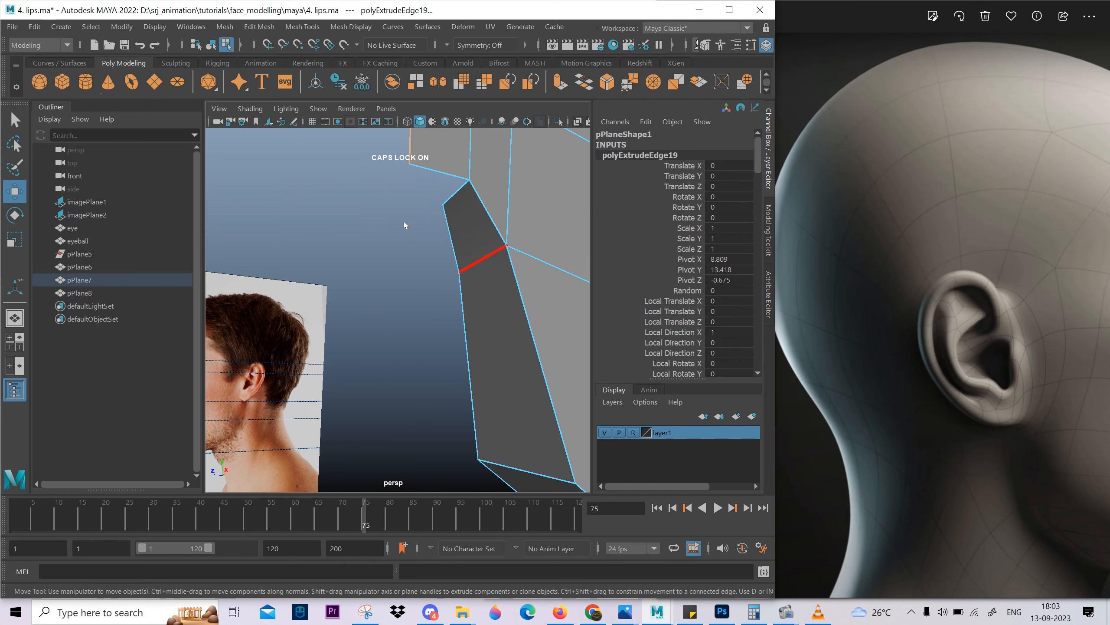
# Merge the upper end vertices of the extruded front strip with the adjacent rim vertices.
pyautogui.moveTo(449, 225); pyautogui.dragTo(450, 226)
pyautogui.press('super+space')
pyautogui.keyDown('alt'); pyautogui.moveTo(452, 178); pyautogui.dragTo(458, 317, button='middle'); pyautogui.keyUp('alt')
pyautogui.moveTo(411, 302); pyautogui.dragTo(410, 303)
pyautogui.press('g')
# Reposition the merged vertex where the front strip meets the upper rim.
pyautogui.keyDown('alt'); pyautogui.moveTo(476, 325); pyautogui.dragTo(384, 284, button='right'); pyautogui.keyUp('alt')
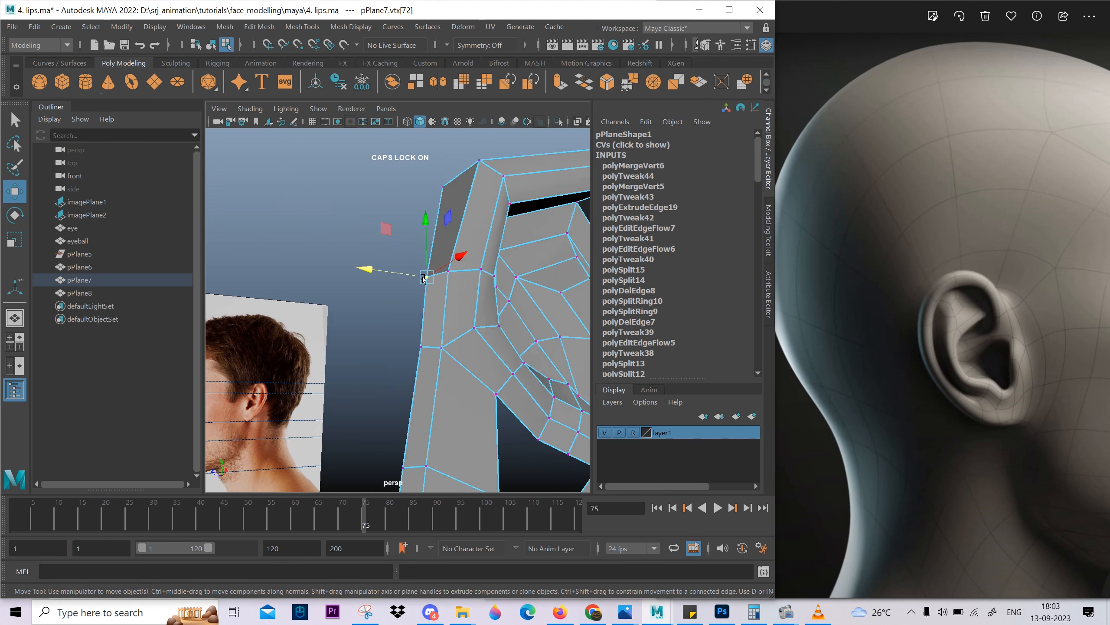
pyautogui.keyDown('alt'); pyautogui.moveTo(358, 266); pyautogui.dragTo(413, 294); pyautogui.keyUp('alt')
pyautogui.keyDown('alt'); pyautogui.moveTo(412, 294); pyautogui.dragTo(399, 228, button='middle'); pyautogui.keyUp('alt')
pyautogui.keyDown('alt'); pyautogui.moveTo(399, 271); pyautogui.dragTo(387, 245); pyautogui.keyUp('alt')
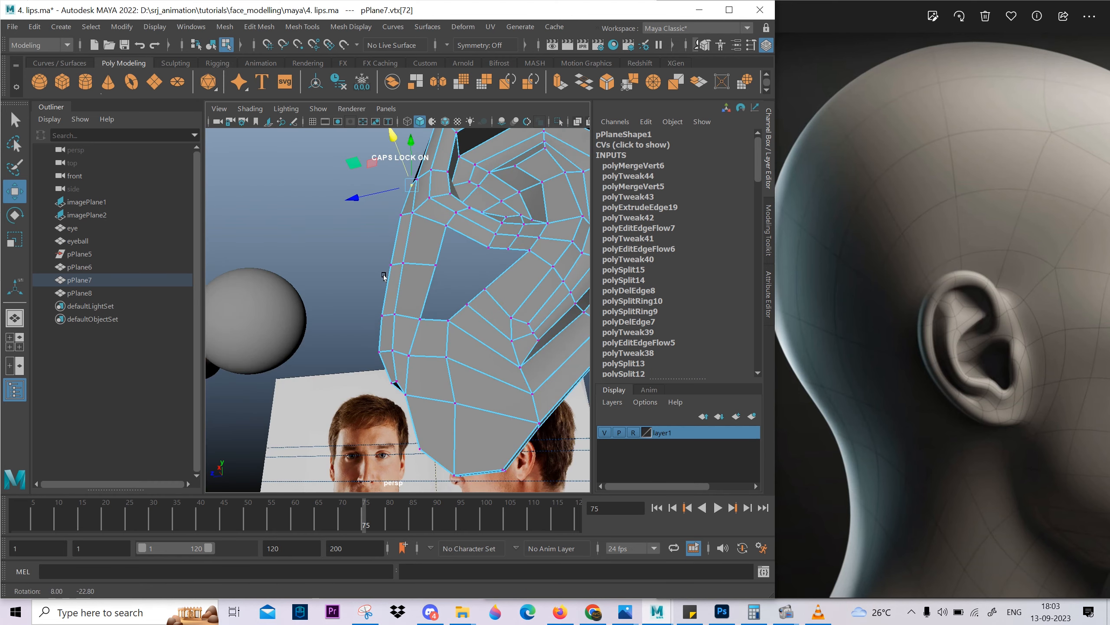
# Bridge the open border edges between the front strip's lower end and the earlobe.
pyautogui.keyDown('alt'); pyautogui.moveTo(350, 324); pyautogui.dragTo(302, 377, button='right'); pyautogui.keyUp('alt')
pyautogui.keyDown('alt'); pyautogui.moveTo(411, 360); pyautogui.dragTo(441, 459); pyautogui.keyUp('alt')
pyautogui.moveTo(433, 476)
pyautogui.mouseDown(button='right')
pyautogui.moveTo(422, 403)
pyautogui.moveTo(436, 477)
pyautogui.mouseUp(button='right')
pyautogui.click(399, 398)
pyautogui.keyDown('shift'); pyautogui.moveTo(442, 543); pyautogui.dragTo(442, 530, button='right'); pyautogui.keyUp('shift')
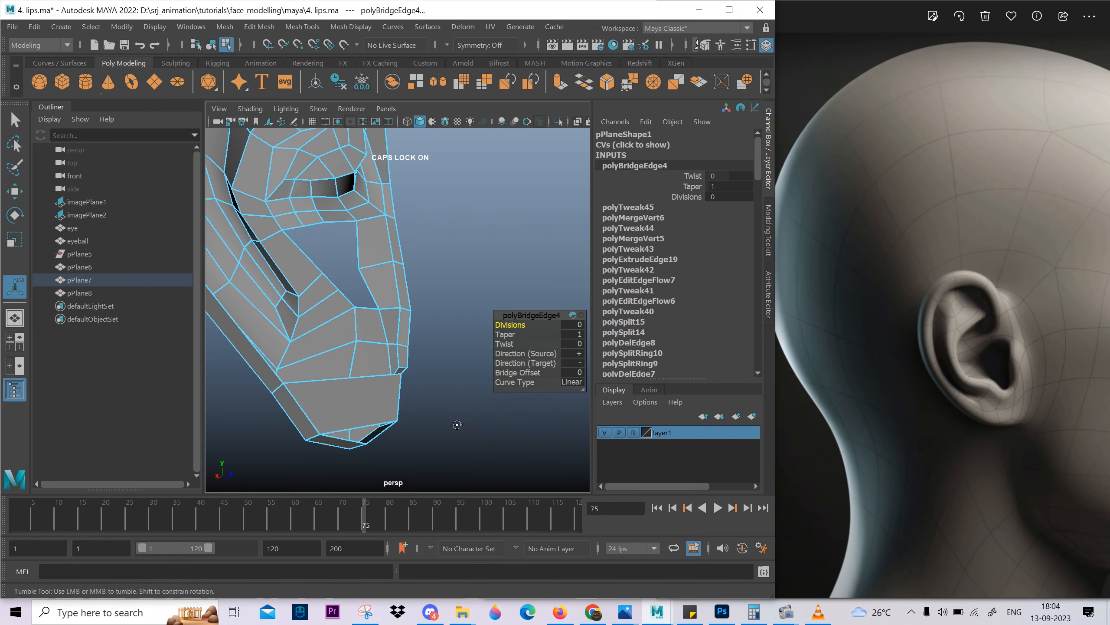
# Reposition the outer corner vertex of the bridged face at the notch above the earlobe.
pyautogui.keyDown('alt'); pyautogui.moveTo(456, 423); pyautogui.dragTo(328, 391); pyautogui.keyUp('alt')
pyautogui.moveTo(433, 387); pyautogui.dragTo(405, 369, button='right')
pyautogui.click(409, 369)
pyautogui.moveTo(409, 369)
pyautogui.keyDown('alt'); pyautogui.mouseDown()
pyautogui.moveTo(433, 372)
pyautogui.moveTo(416, 371)
pyautogui.mouseUp(); pyautogui.keyUp('alt')
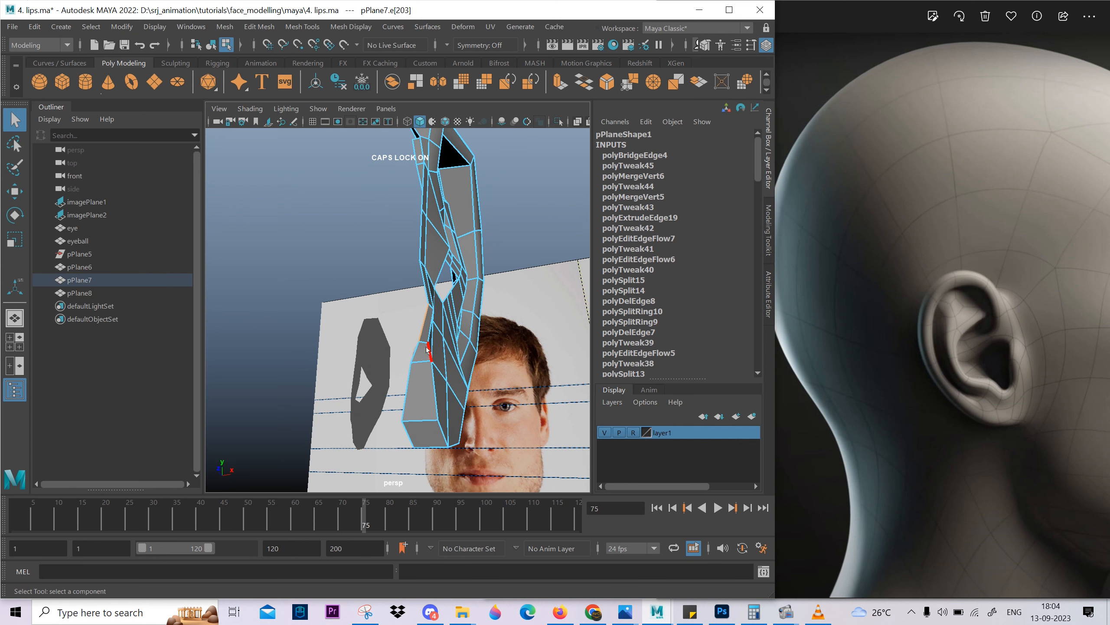
pyautogui.keyDown('alt'); pyautogui.moveTo(419, 371); pyautogui.dragTo(368, 374); pyautogui.keyUp('alt')
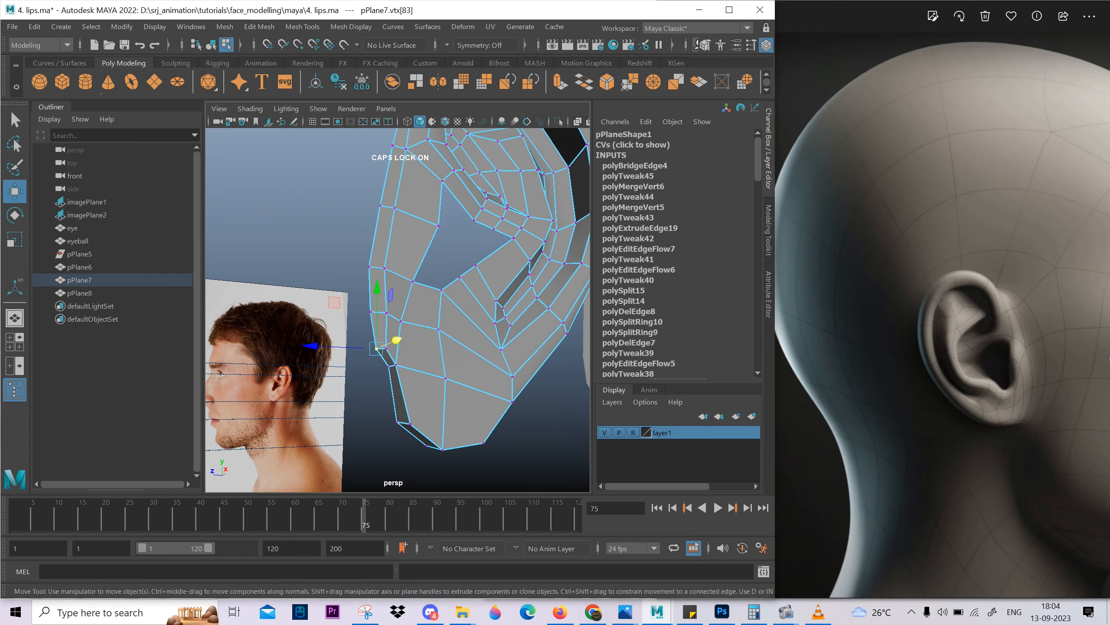
pyautogui.scroll(3, 416, 422)
pyautogui.keyDown('alt'); pyautogui.moveTo(395, 421); pyautogui.dragTo(422, 372, button='middle'); pyautogui.keyUp('alt')
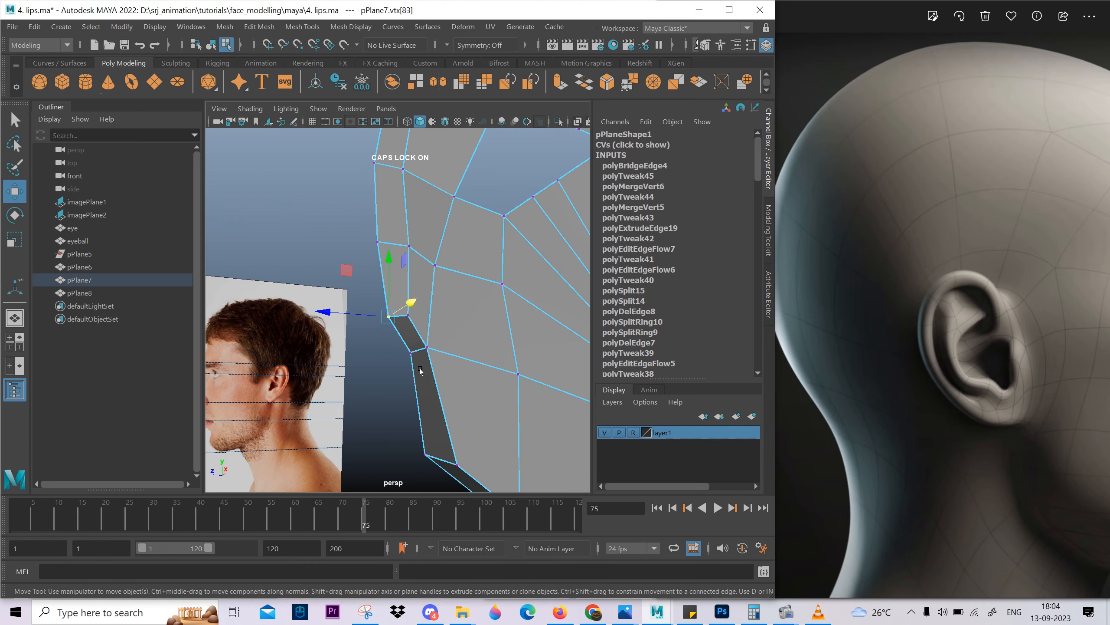
pyautogui.keyDown('alt'); pyautogui.moveTo(415, 368); pyautogui.dragTo(453, 335); pyautogui.keyUp('alt')
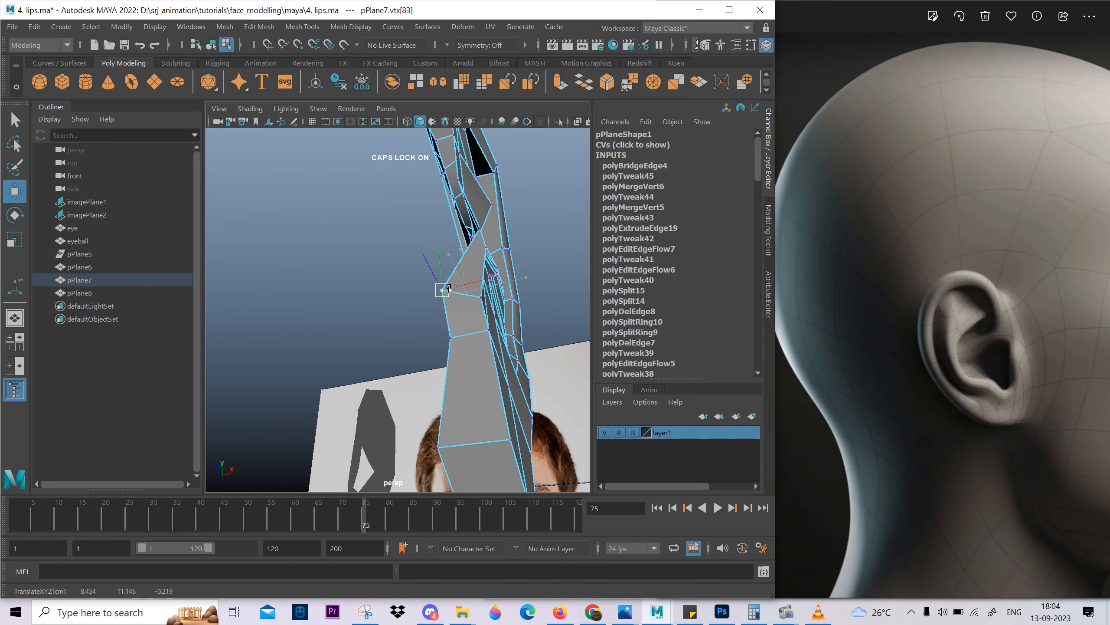
pyautogui.keyDown('alt'); pyautogui.moveTo(449, 289); pyautogui.dragTo(434, 261); pyautogui.keyUp('alt')
# In the side view, reposition the outer vertices along the ear's front border to smooth its outline.
pyautogui.click(450, 223)
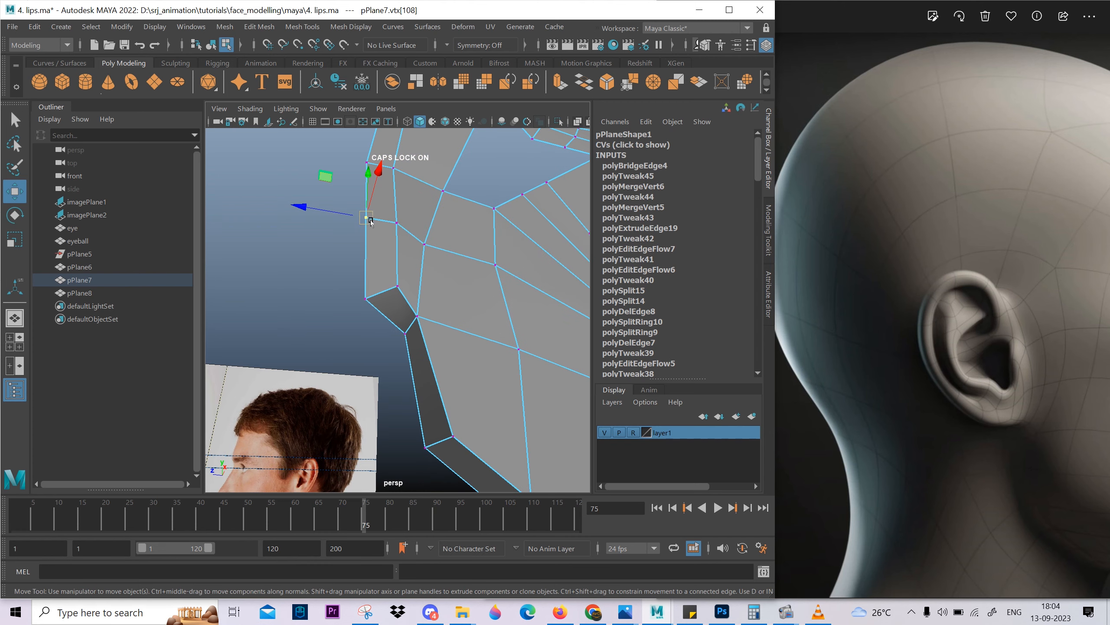
pyautogui.scroll(-3, 344, 235)
pyautogui.keyDown('alt'); pyautogui.moveTo(346, 245); pyautogui.dragTo(442, 277); pyautogui.keyUp('alt')
pyautogui.press('space')
pyautogui.scroll(7, 443, 276)
pyautogui.scroll(-1, 245, 436)
pyautogui.keyDown('alt'); pyautogui.moveTo(245, 437); pyautogui.dragTo(466, 225, button='middle'); pyautogui.keyUp('alt')
pyautogui.scroll(2, 466, 225)
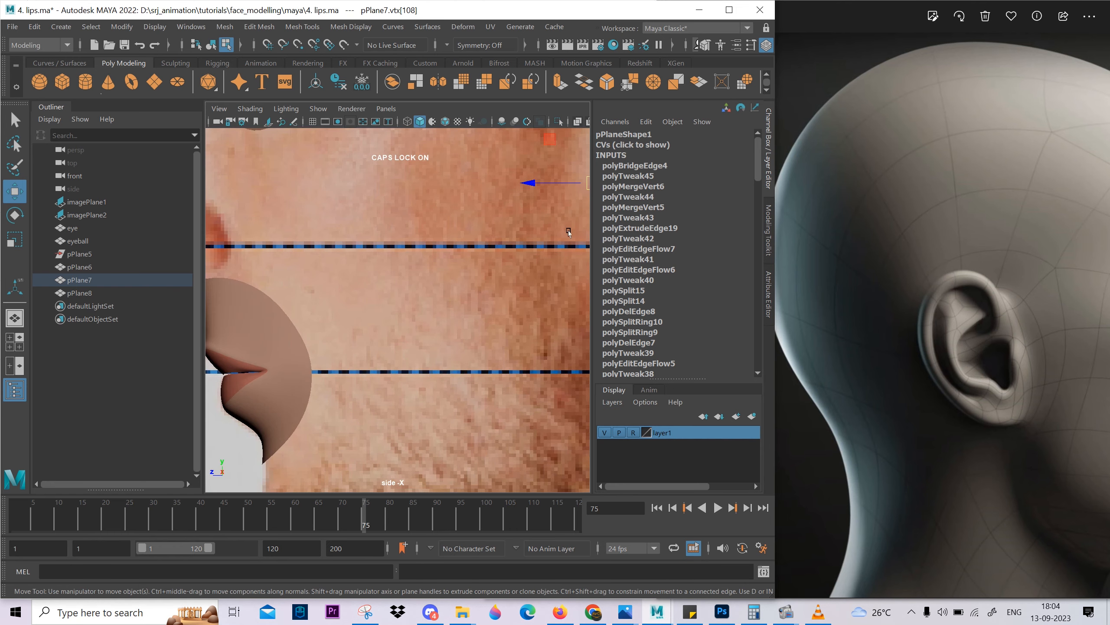
pyautogui.keyDown('alt'); pyautogui.moveTo(570, 231); pyautogui.dragTo(418, 303, button='middle'); pyautogui.keyUp('alt')
pyautogui.scroll(4, 418, 303)
pyautogui.scroll(3, 418, 303)
pyautogui.keyDown('alt'); pyautogui.moveTo(455, 192); pyautogui.dragTo(427, 302, button='middle'); pyautogui.keyUp('alt')
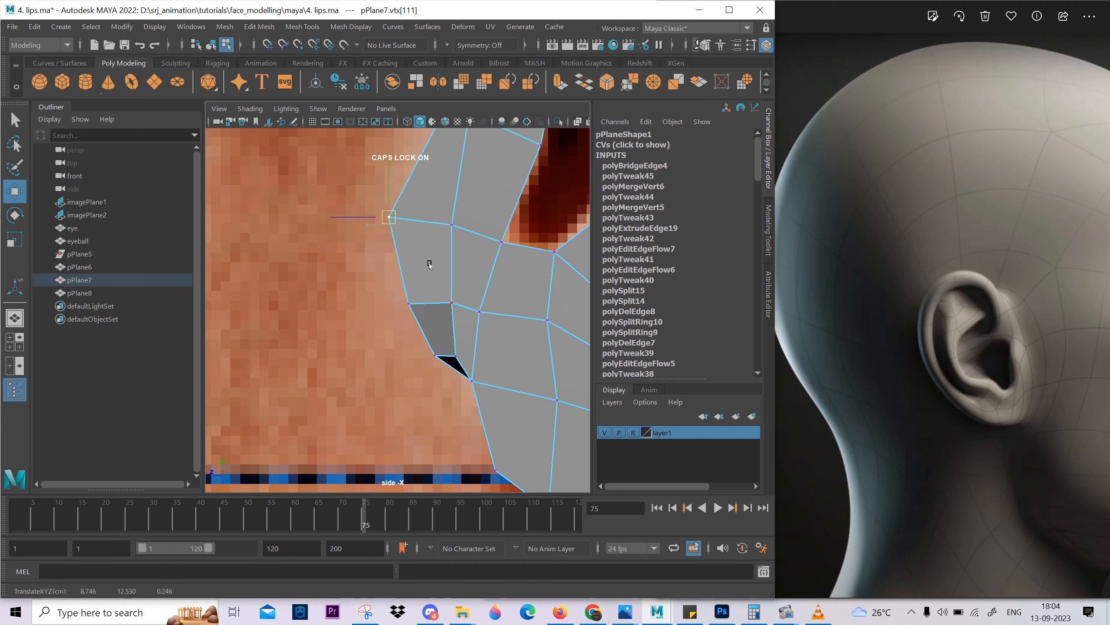
pyautogui.moveTo(429, 263); pyautogui.dragTo(432, 263, button='middle')
pyautogui.keyDown('alt'); pyautogui.moveTo(441, 131); pyautogui.dragTo(453, 297, button='middle'); pyautogui.keyUp('alt')
pyautogui.scroll(1, 452, 297)
pyautogui.scroll(-5, 444, 254)
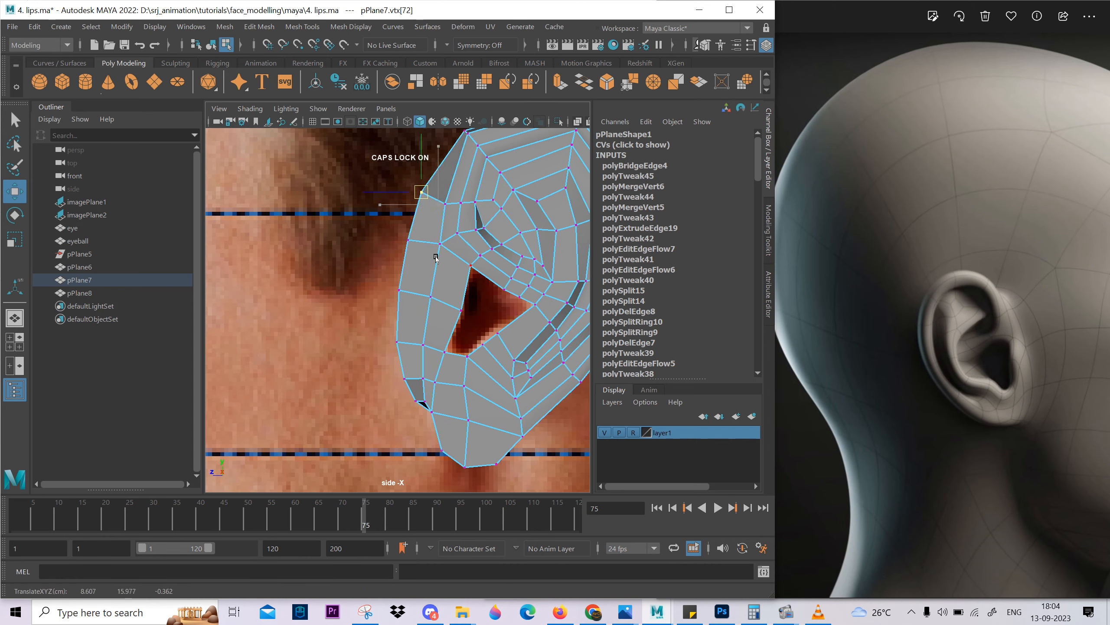
# Select the outer rim's border edges around the back down to the lobe and extrude them inward behind the ear, with Local Translate Z about 0.98.
pyautogui.press('space')
pyautogui.press('space')
pyautogui.keyDown('alt'); pyautogui.moveTo(449, 261); pyautogui.dragTo(503, 280); pyautogui.keyUp('alt')
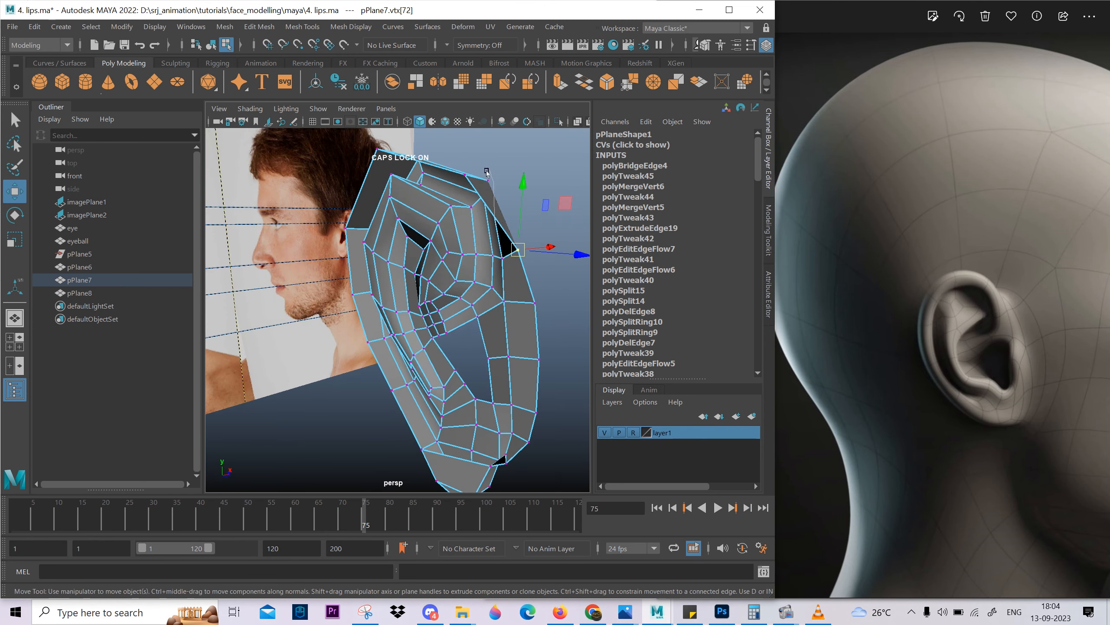
pyautogui.press('F10')
pyautogui.click(499, 223)
pyautogui.keyDown('alt'); pyautogui.moveTo(412, 371); pyautogui.dragTo(515, 309); pyautogui.keyUp('alt')
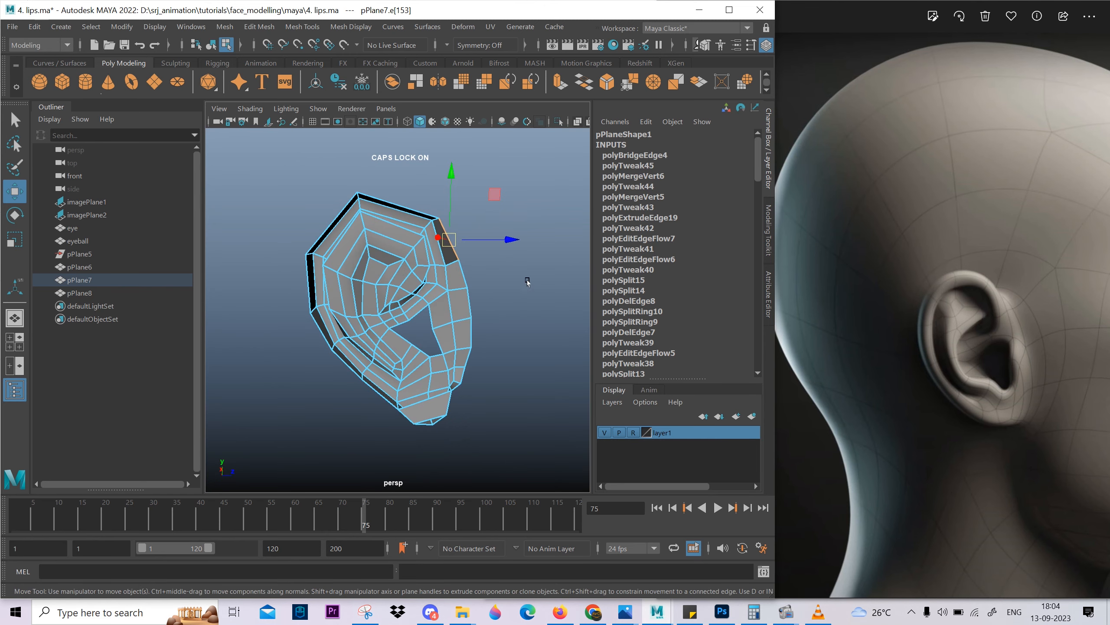
pyautogui.keyDown('alt'); pyautogui.moveTo(422, 239); pyautogui.dragTo(431, 280); pyautogui.keyUp('alt')
pyautogui.scroll(3, 430, 324)
pyautogui.keyDown('alt'); pyautogui.moveTo(437, 341); pyautogui.dragTo(391, 277, button='middle'); pyautogui.keyUp('alt')
pyautogui.moveTo(385, 273)
pyautogui.keyDown('alt'); pyautogui.mouseDown()
pyautogui.moveTo(410, 280)
pyautogui.moveTo(392, 277)
pyautogui.mouseUp(); pyautogui.keyUp('alt')
pyautogui.keyDown('alt'); pyautogui.moveTo(434, 335); pyautogui.dragTo(390, 421); pyautogui.keyUp('alt')
pyautogui.click(353, 411)
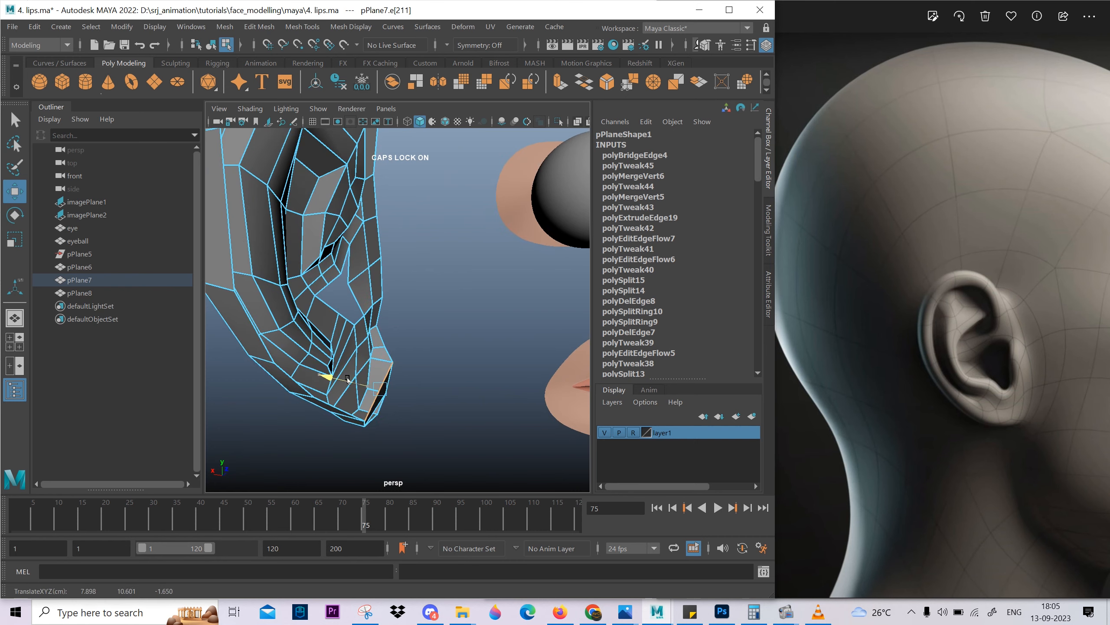
pyautogui.keyDown('alt'); pyautogui.moveTo(347, 378); pyautogui.dragTo(413, 423); pyautogui.keyUp('alt')
pyautogui.keyDown('alt'); pyautogui.moveTo(294, 315); pyautogui.dragTo(456, 225); pyautogui.keyUp('alt')
pyautogui.keyDown('alt'); pyautogui.moveTo(432, 297); pyautogui.dragTo(459, 373); pyautogui.keyUp('alt')
pyautogui.hotkey('ctrl', 'e')
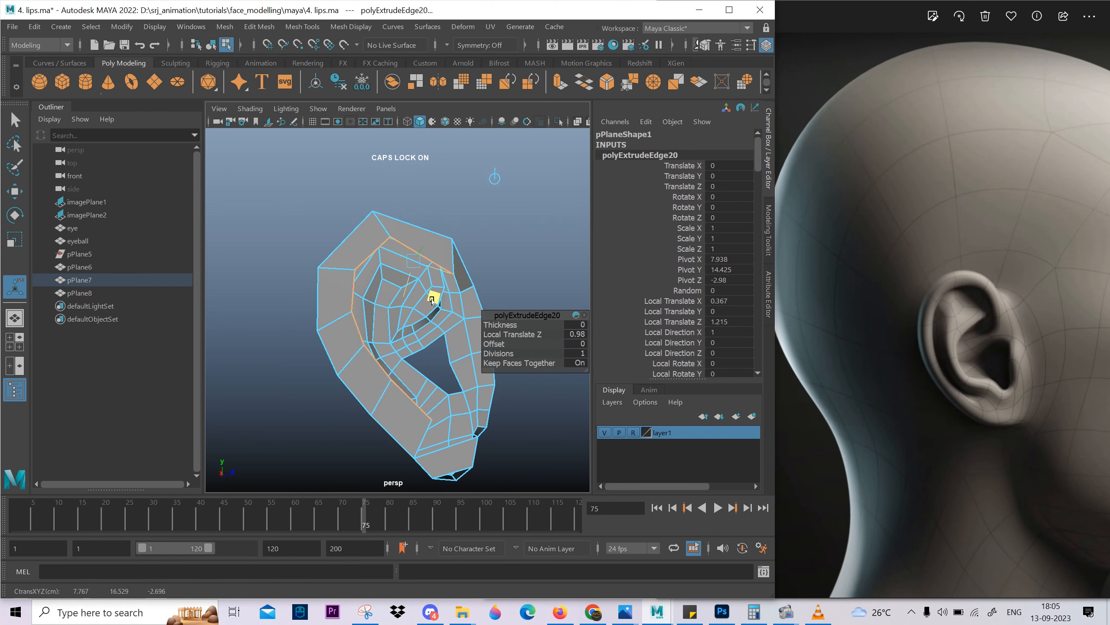
pyautogui.hotkey('ctrl', 'z')
pyautogui.keyDown('alt'); pyautogui.moveTo(432, 302); pyautogui.dragTo(498, 291); pyautogui.keyUp('alt')
pyautogui.moveTo(422, 248); pyautogui.dragTo(441, 248)
pyautogui.keyDown('alt'); pyautogui.moveTo(441, 263); pyautogui.dragTo(380, 280); pyautogui.keyUp('alt')
# Merge the lower inner corner vertex of the extruded back strip with the neighbouring earlobe border vertex.
pyautogui.keyDown('alt'); pyautogui.moveTo(399, 377); pyautogui.dragTo(361, 314, button='middle'); pyautogui.keyUp('alt')
pyautogui.scroll(5, 362, 314)
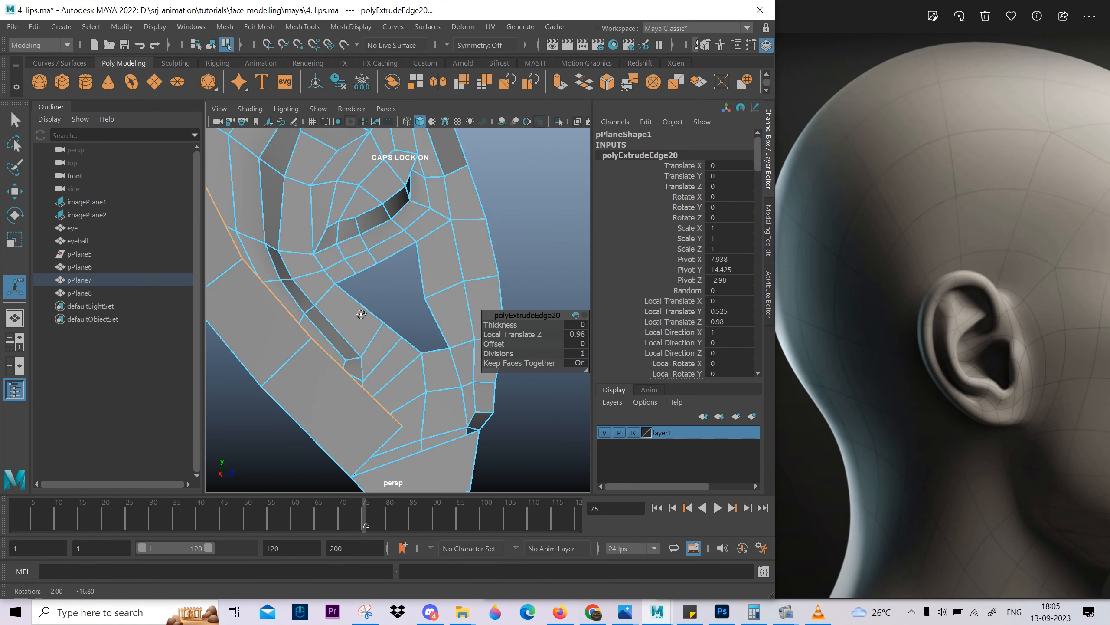
pyautogui.moveTo(362, 314)
pyautogui.keyDown('alt'); pyautogui.mouseDown()
pyautogui.moveTo(415, 289)
pyautogui.moveTo(356, 313)
pyautogui.mouseUp(); pyautogui.keyUp('alt')
pyautogui.moveTo(357, 302); pyautogui.dragTo(328, 296, button='right')
pyautogui.click(331, 293)
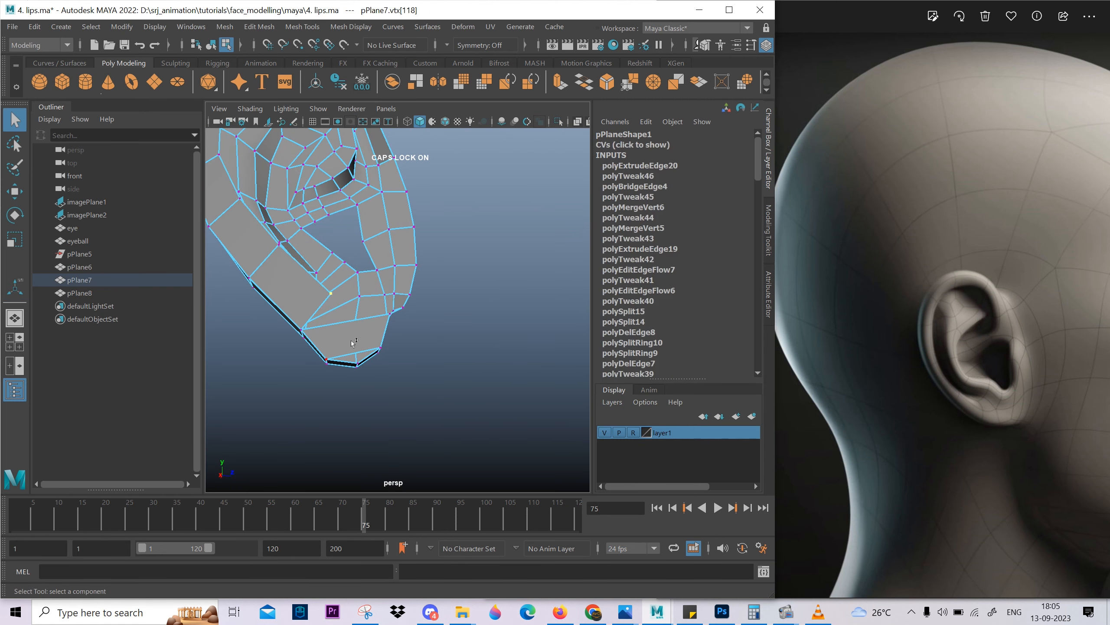
pyautogui.click(425, 354)
pyautogui.keyDown('alt'); pyautogui.moveTo(425, 355); pyautogui.dragTo(428, 402); pyautogui.keyUp('alt')
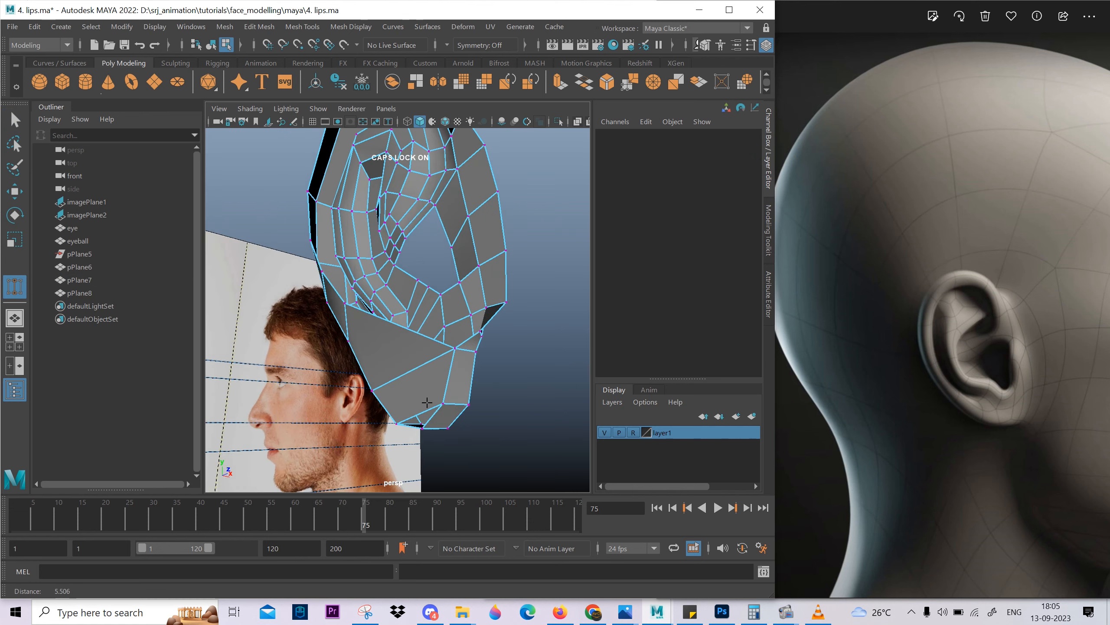
pyautogui.click(452, 348)
pyautogui.keyDown('alt'); pyautogui.moveTo(452, 348); pyautogui.dragTo(530, 339); pyautogui.keyUp('alt')
pyautogui.keyDown('alt'); pyautogui.moveTo(530, 342); pyautogui.dragTo(435, 319); pyautogui.keyUp('alt')
# Reposition the inner vertices of the back strip, working from the lobe up to the top of the ear.
pyautogui.click(382, 350)
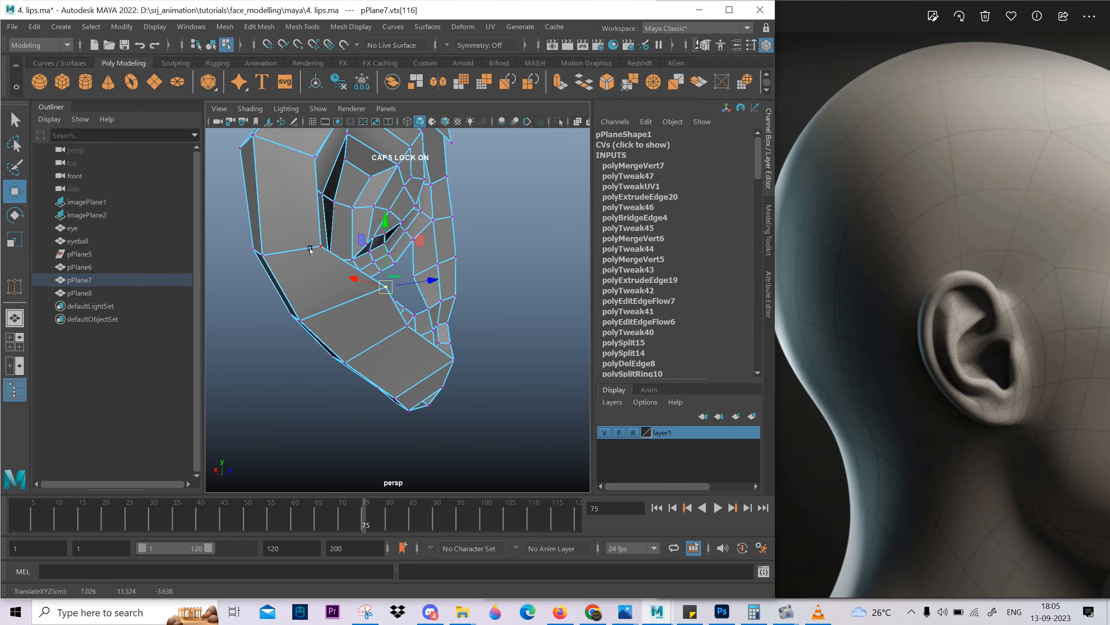
pyautogui.keyDown('alt'); pyautogui.moveTo(356, 274); pyautogui.dragTo(354, 329); pyautogui.keyUp('alt')
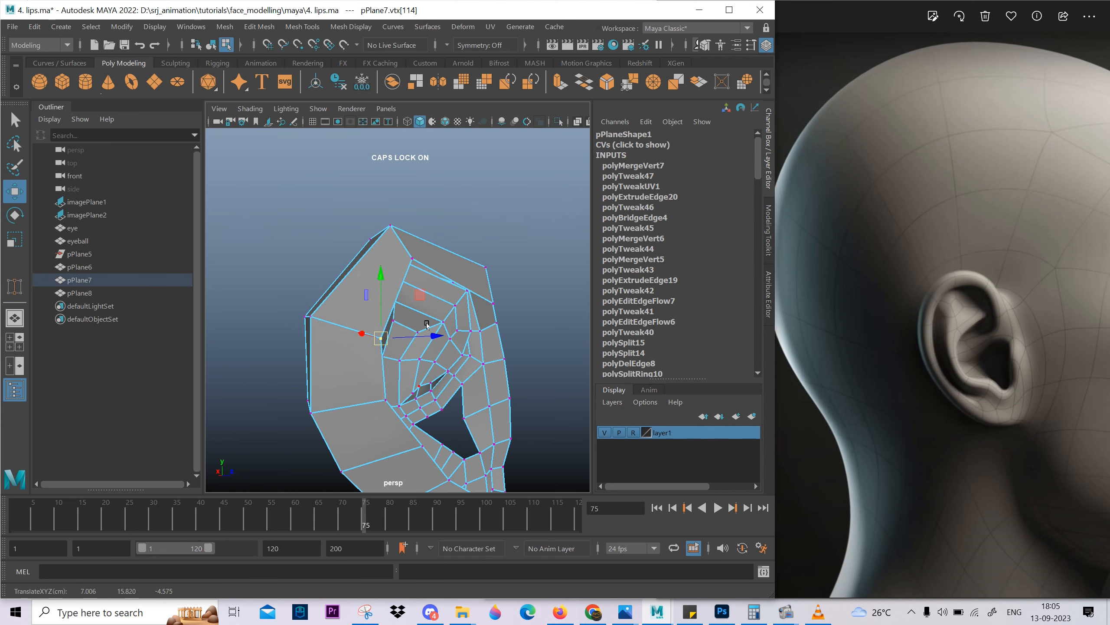
pyautogui.click(412, 259)
pyautogui.keyDown('alt'); pyautogui.moveTo(412, 258); pyautogui.dragTo(446, 231); pyautogui.keyUp('alt')
pyautogui.scroll(-3, 439, 333)
pyautogui.moveTo(437, 223); pyautogui.dragTo(437, 183, button='right')
# Extrude the open border edge at the ear's upper front and merge its end vertices with the adjoining back strip vertices.
pyautogui.click(428, 189)
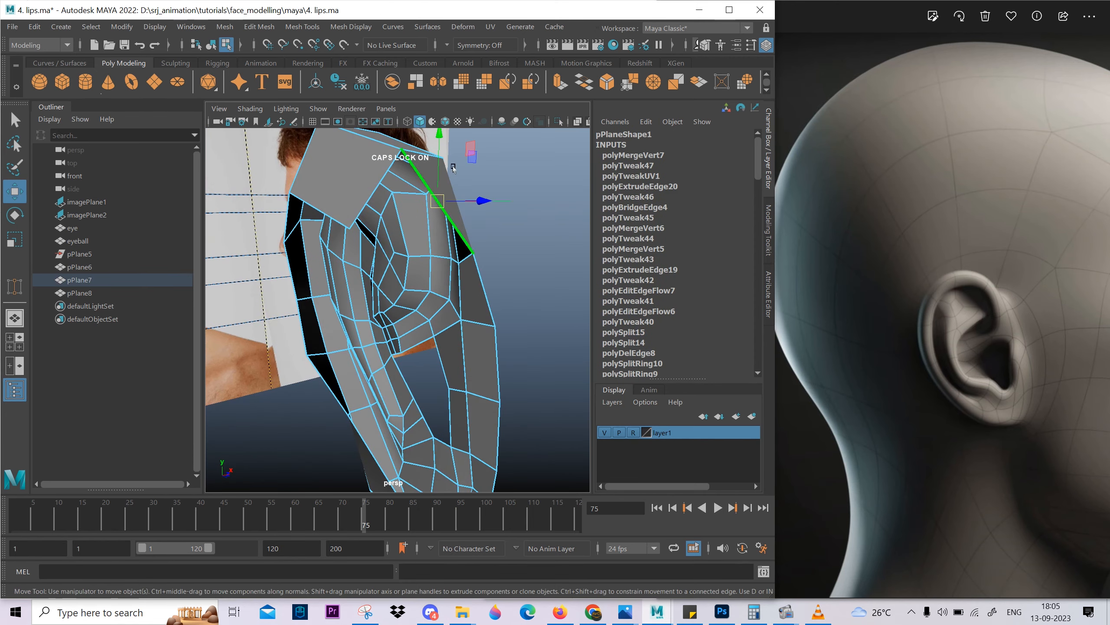
pyautogui.hotkey('ctrl', 'e')
pyautogui.keyDown('alt'); pyautogui.moveTo(377, 283); pyautogui.dragTo(463, 258); pyautogui.keyUp('alt')
pyautogui.moveTo(496, 203); pyautogui.dragTo(468, 204, button='right')
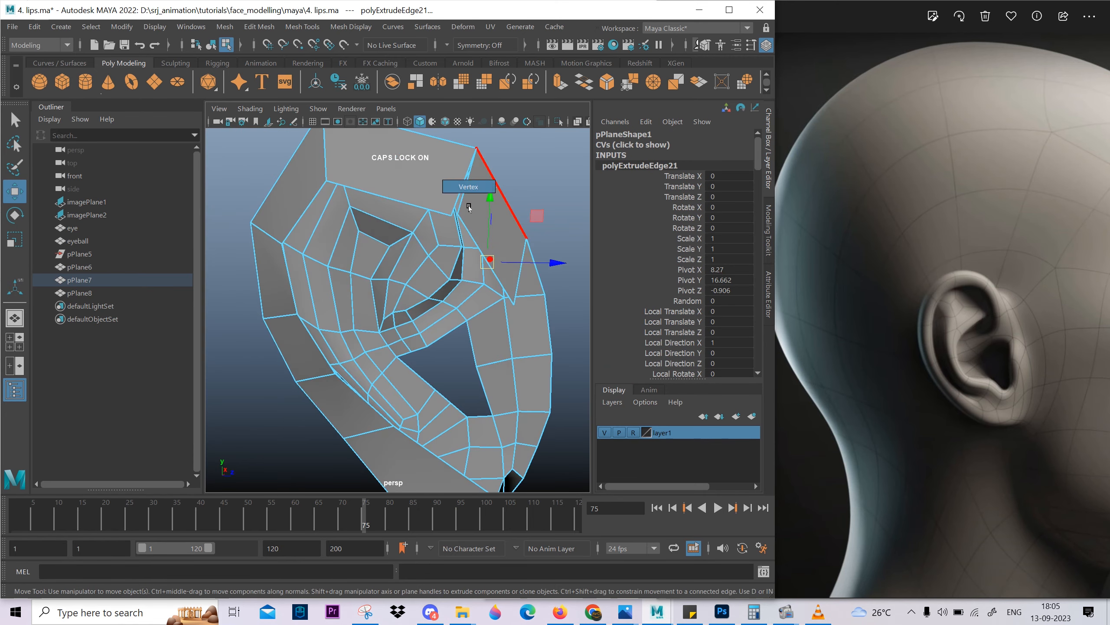
pyautogui.click(452, 215)
pyautogui.click(520, 289)
pyautogui.keyDown('alt'); pyautogui.moveTo(521, 289); pyautogui.dragTo(488, 330); pyautogui.keyUp('alt')
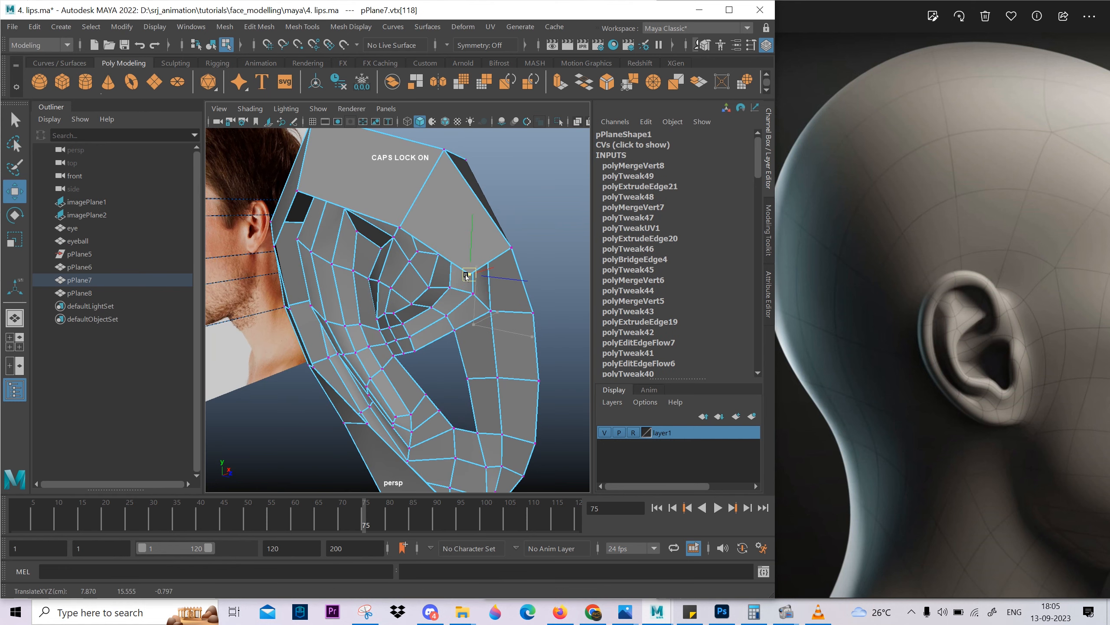
# Adjust the back strip's merged corner vertex and the inner border vertices behind the ear.
pyautogui.keyDown('alt'); pyautogui.moveTo(466, 276); pyautogui.dragTo(466, 396); pyautogui.keyUp('alt')
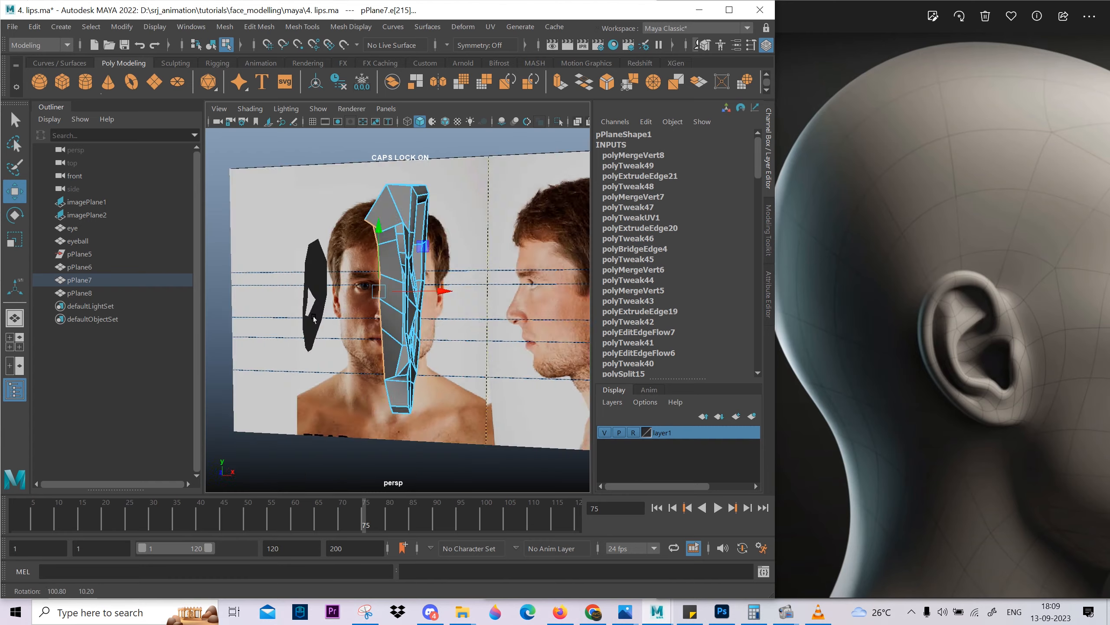
pyautogui.keyDown('alt'); pyautogui.moveTo(438, 307); pyautogui.dragTo(304, 404); pyautogui.keyUp('alt')
pyautogui.moveTo(315, 384); pyautogui.dragTo(280, 382, button='right')
# Fill the open hole at the bottom of the earlobe's back side and delete the leftover edge across the new face.
pyautogui.click(346, 372)
pyautogui.keyDown('alt'); pyautogui.moveTo(346, 380); pyautogui.dragTo(301, 407); pyautogui.keyUp('alt')
pyautogui.keyDown('alt'); pyautogui.moveTo(301, 407); pyautogui.dragTo(350, 356, button='middle'); pyautogui.keyUp('alt')
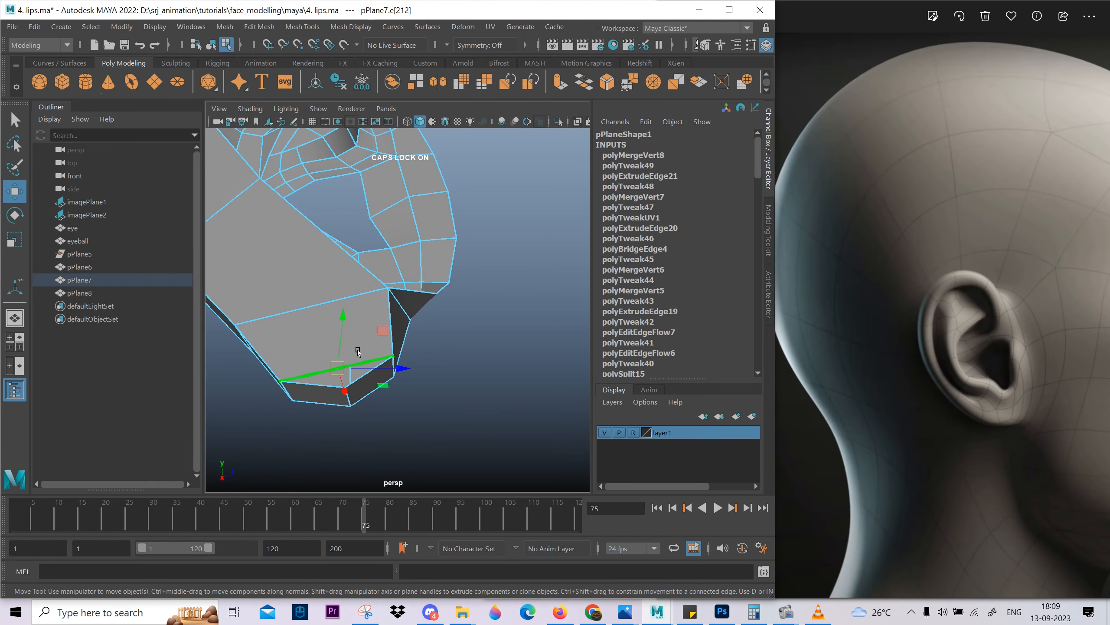
pyautogui.keyDown('shift'); pyautogui.rightClick(362, 327); pyautogui.keyUp('shift')
pyautogui.keyDown('shift'); pyautogui.moveTo(352, 495); pyautogui.dragTo(359, 484, button='right'); pyautogui.keyUp('shift')
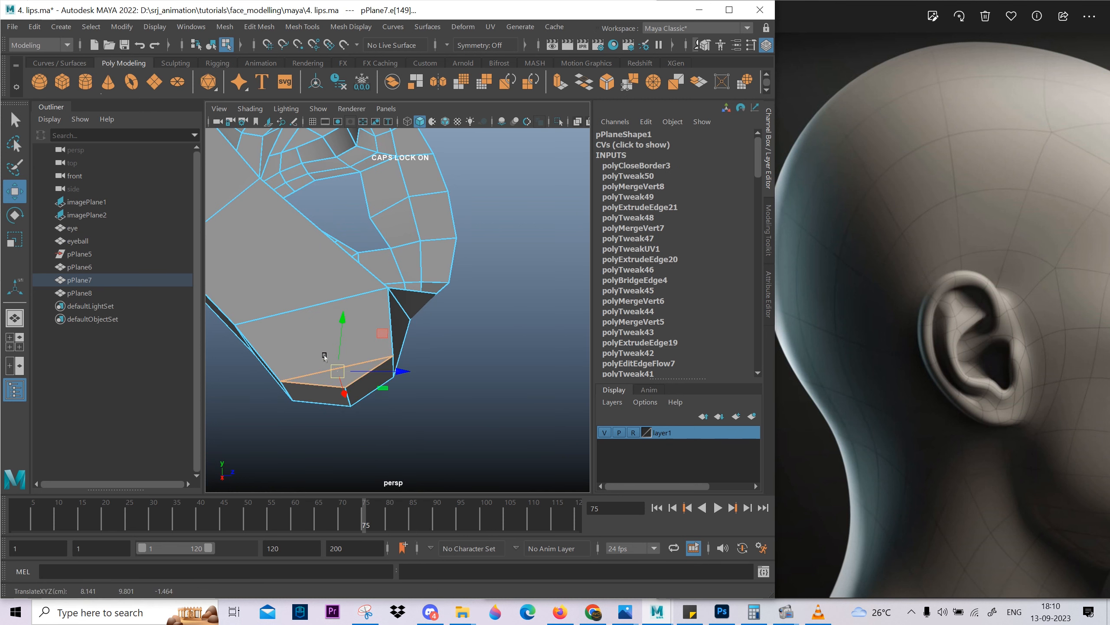
pyautogui.hotkey('ctrl', 'Delete')
# Cut a new edge line from the earlobe's bottom vertex up across the back strip to its inner border vertex with Multi-Cut.
pyautogui.scroll(-3, 307, 378)
pyautogui.keyDown('alt'); pyautogui.moveTo(307, 377); pyautogui.dragTo(327, 359); pyautogui.keyUp('alt')
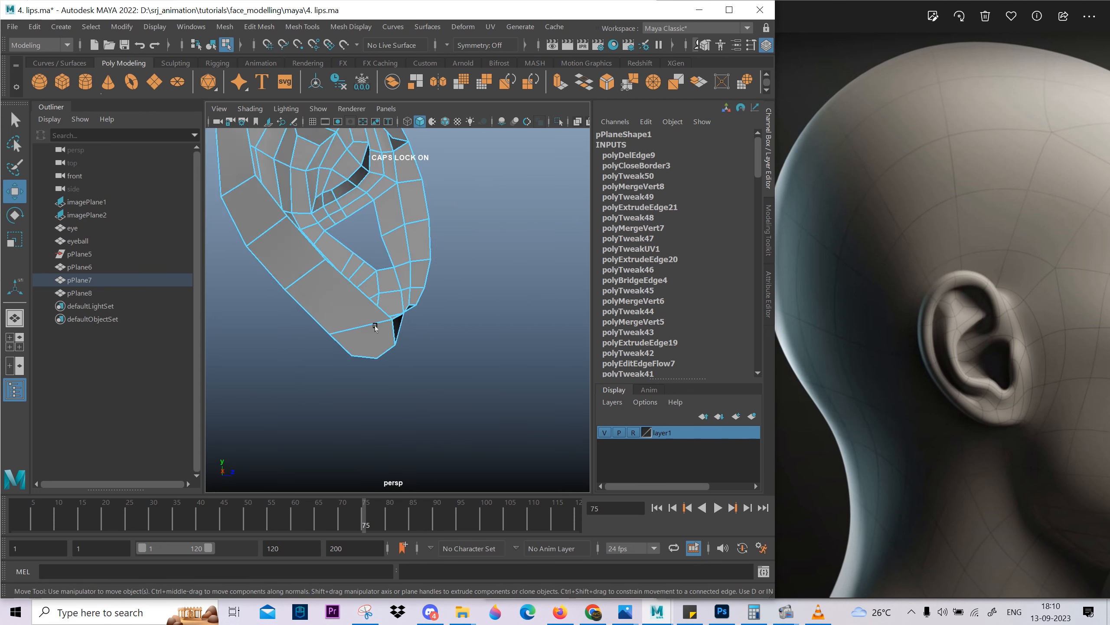
pyautogui.scroll(3, 341, 332)
pyautogui.keyDown('shift'); pyautogui.moveTo(296, 214); pyautogui.dragTo(324, 213, button='right'); pyautogui.keyUp('shift')
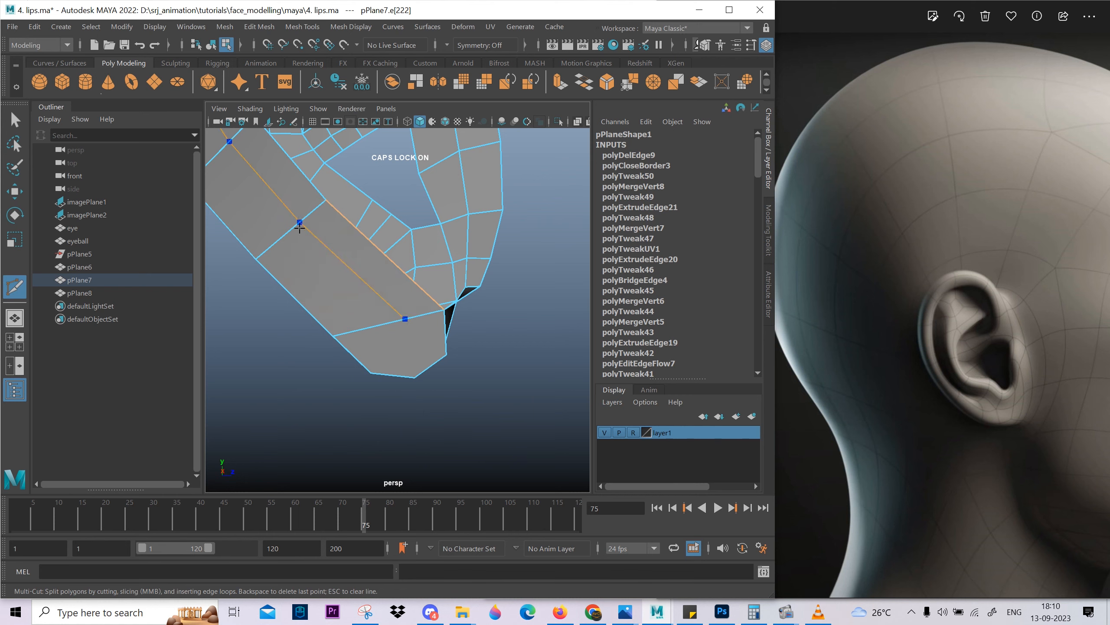
pyautogui.press('w')
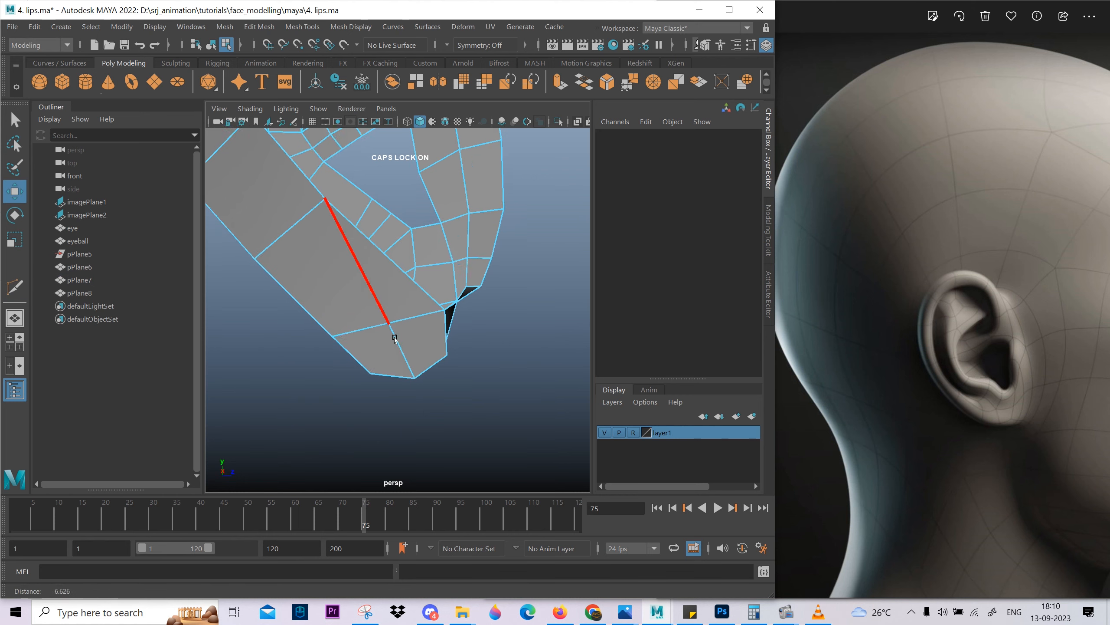
# Delete the short cross edge on the ear's front outer strip above the earlobe.
pyautogui.keyDown('alt'); pyautogui.moveTo(392, 335); pyautogui.dragTo(414, 322); pyautogui.keyUp('alt')
pyautogui.scroll(3, 404, 372)
pyautogui.scroll(-3, 405, 372)
pyautogui.keyDown('alt'); pyautogui.moveTo(405, 372); pyautogui.dragTo(427, 416); pyautogui.keyUp('alt')
pyautogui.keyDown('alt'); pyautogui.moveTo(406, 342); pyautogui.dragTo(423, 334); pyautogui.keyUp('alt')
pyautogui.keyDown('alt'); pyautogui.moveTo(400, 320); pyautogui.dragTo(390, 387, button='middle'); pyautogui.keyUp('alt')
pyautogui.click(391, 387)
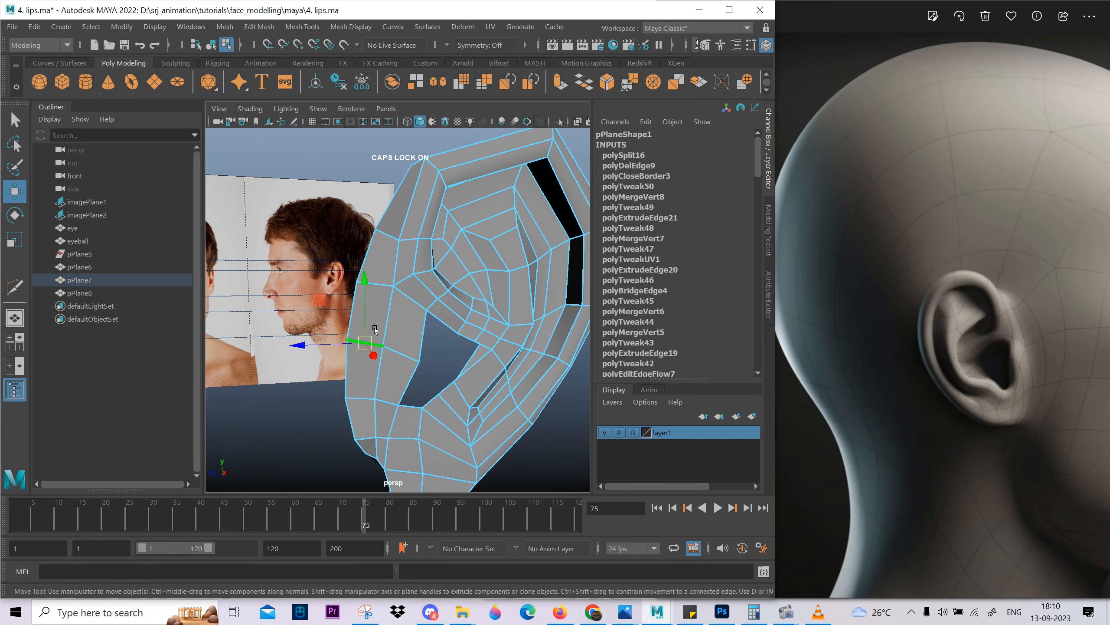
pyautogui.moveTo(391, 384)
pyautogui.keyDown('alt'); pyautogui.mouseDown()
pyautogui.moveTo(424, 365)
pyautogui.moveTo(388, 371)
pyautogui.mouseUp(); pyautogui.keyUp('alt')
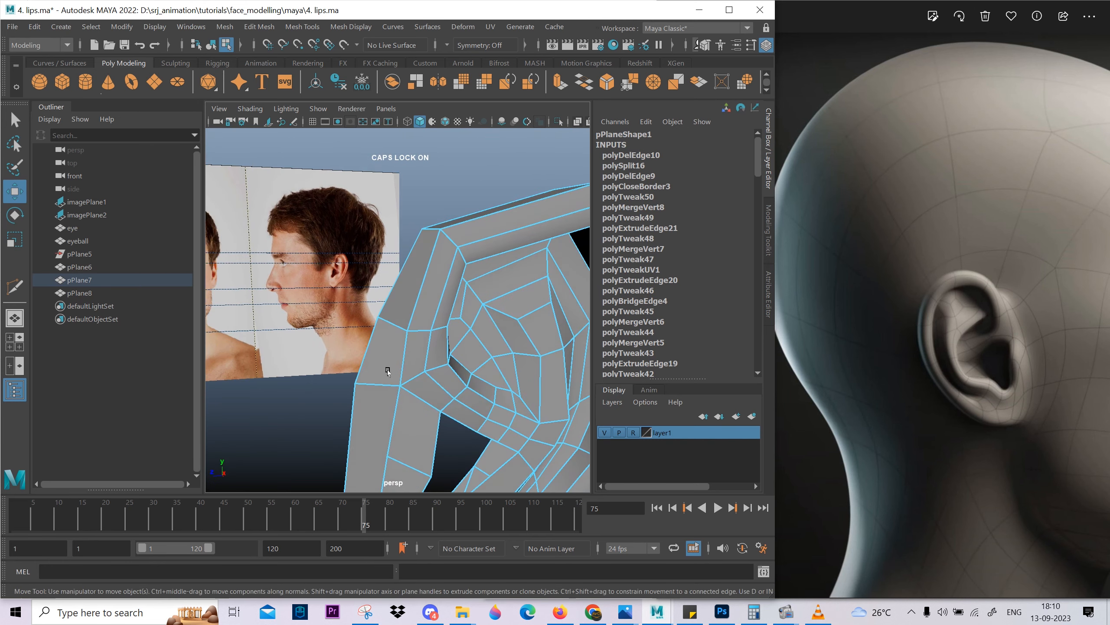
# Merge the leftover border vertex on the ear's front strip with its neighbour above the earlobe and select the border edge below.
pyautogui.keyDown('shift'); pyautogui.moveTo(420, 311); pyautogui.dragTo(430, 306, button='right'); pyautogui.keyUp('shift')
pyautogui.scroll(-3, 410, 332)
pyautogui.keyDown('alt'); pyautogui.moveTo(411, 341); pyautogui.dragTo(411, 402); pyautogui.keyUp('alt')
pyautogui.click(362, 431)
pyautogui.moveTo(374, 437); pyautogui.dragTo(374, 402, button='right')
pyautogui.click(367, 451)
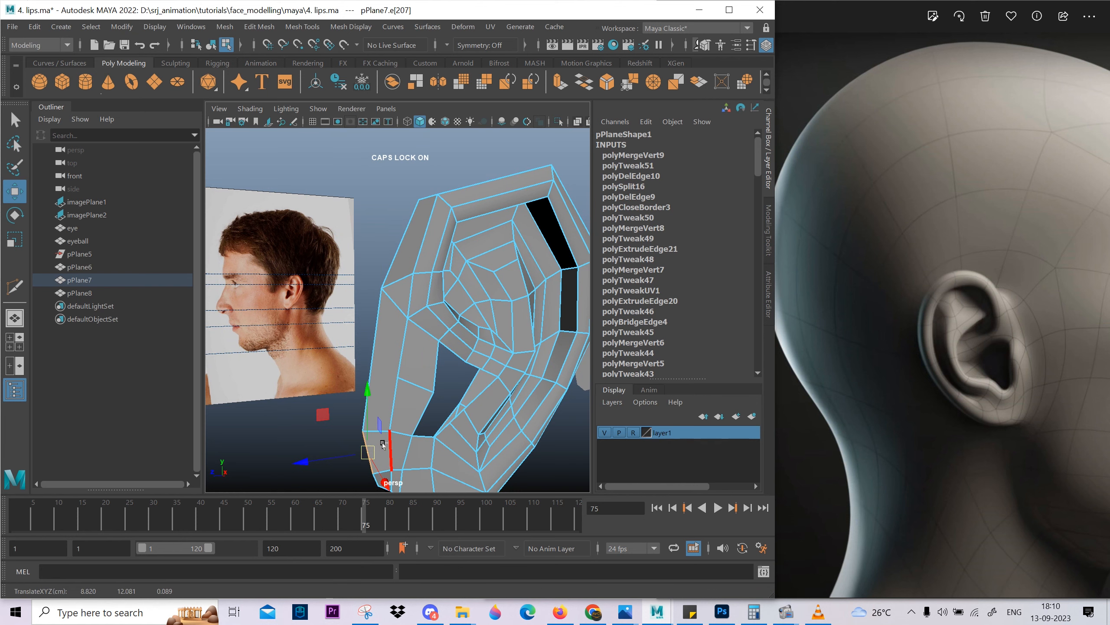
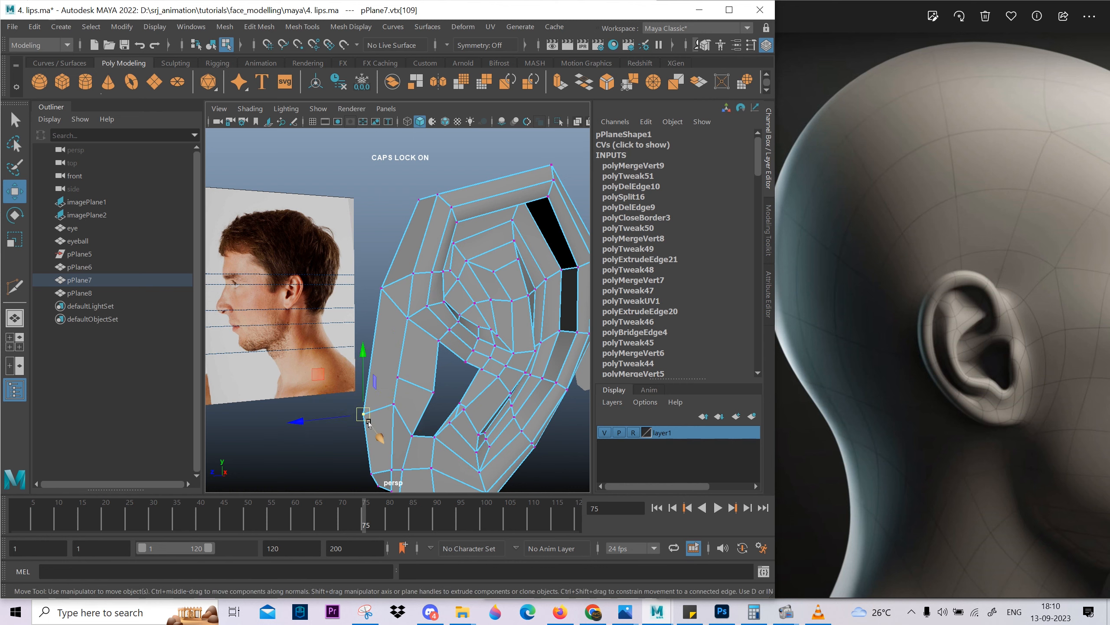
# Delete the surplus border vertex on the back side at the ear's upper front end.
pyautogui.click(382, 289)
pyautogui.keyDown('alt'); pyautogui.moveTo(385, 350); pyautogui.dragTo(445, 281); pyautogui.keyUp('alt')
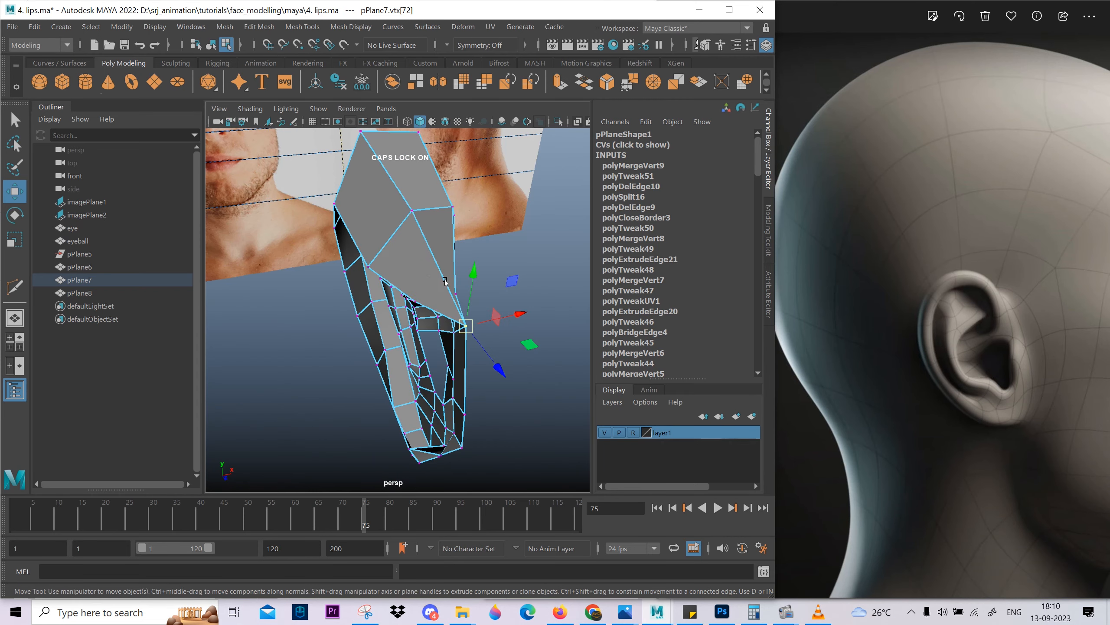
pyautogui.press('Delete')
# Reposition the open border vertices on the ear's back side to even out the back strip near the top.
pyautogui.keyDown('alt'); pyautogui.moveTo(507, 344); pyautogui.dragTo(341, 219); pyautogui.keyUp('alt')
pyautogui.click(357, 278)
pyautogui.moveTo(357, 279)
pyautogui.keyDown('alt'); pyautogui.mouseDown()
pyautogui.moveTo(341, 245)
pyautogui.moveTo(372, 236)
pyautogui.moveTo(365, 230)
pyautogui.moveTo(377, 276)
pyautogui.mouseUp(); pyautogui.keyUp('alt')
pyautogui.keyDown('alt'); pyautogui.moveTo(377, 276); pyautogui.dragTo(404, 408, button='right'); pyautogui.keyUp('alt')
pyautogui.keyDown('alt'); pyautogui.moveTo(362, 424); pyautogui.dragTo(381, 355); pyautogui.keyUp('alt')
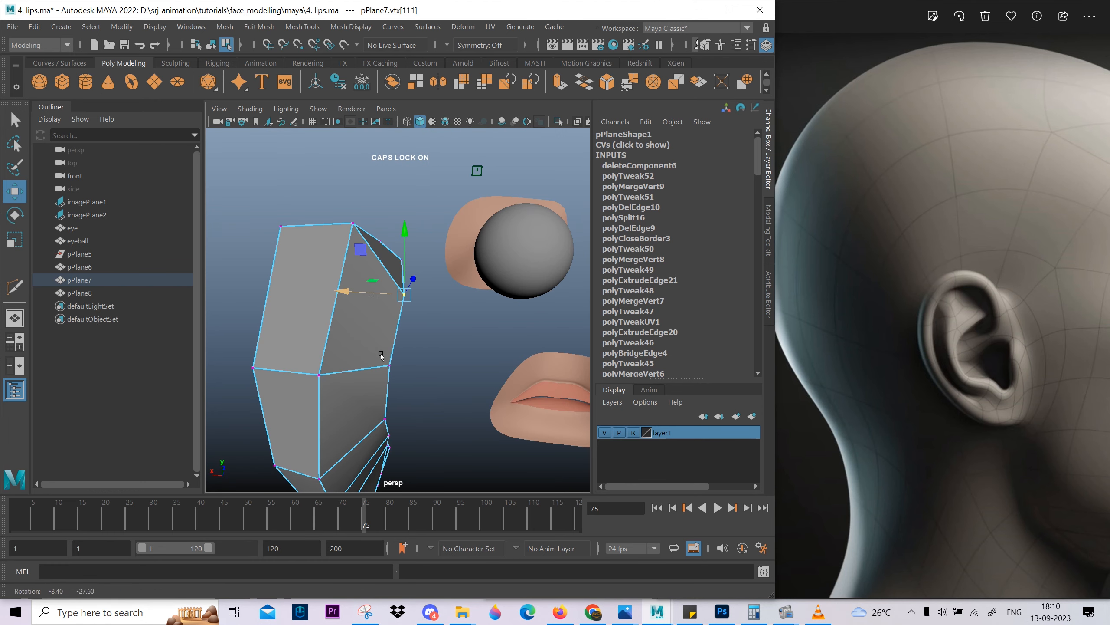
pyautogui.keyDown('alt'); pyautogui.moveTo(355, 248); pyautogui.dragTo(325, 310); pyautogui.keyUp('alt')
# Delete the surplus edge on the upper part of the ear's back strip.
pyautogui.click(404, 168)
pyautogui.click(327, 216)
pyautogui.moveTo(326, 310); pyautogui.dragTo(328, 282, button='right')
pyautogui.click(329, 282)
pyautogui.keyDown('alt'); pyautogui.moveTo(329, 282); pyautogui.dragTo(300, 362); pyautogui.keyUp('alt')
pyautogui.hotkey('ctrl', 'Delete')
# Delete the short cross edge on the front outer strip above the earlobe.
pyautogui.keyDown('alt'); pyautogui.moveTo(300, 362); pyautogui.dragTo(394, 340, button='right'); pyautogui.keyUp('alt')
pyautogui.keyDown('alt'); pyautogui.moveTo(394, 340); pyautogui.dragTo(379, 289); pyautogui.keyUp('alt')
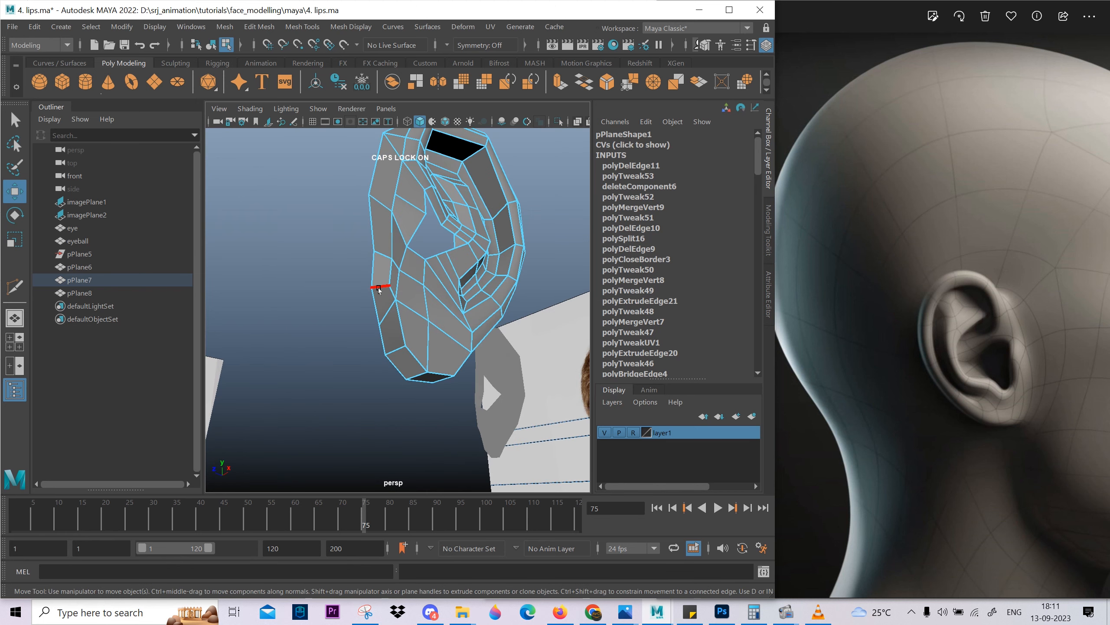
pyautogui.click(379, 288)
pyautogui.hotkey('ctrl', 'Delete')
# Cut a replacement edge with Multi-Cut beside the slanted edge on the front strip above the earlobe and delete the old edge.
pyautogui.hotkey('alt', 'shift')
pyautogui.keyDown('alt'); pyautogui.moveTo(406, 391); pyautogui.dragTo(371, 305); pyautogui.keyUp('alt')
pyautogui.keyDown('alt'); pyautogui.moveTo(372, 305); pyautogui.dragTo(395, 308, button='right'); pyautogui.keyUp('alt')
pyautogui.click(320, 302)
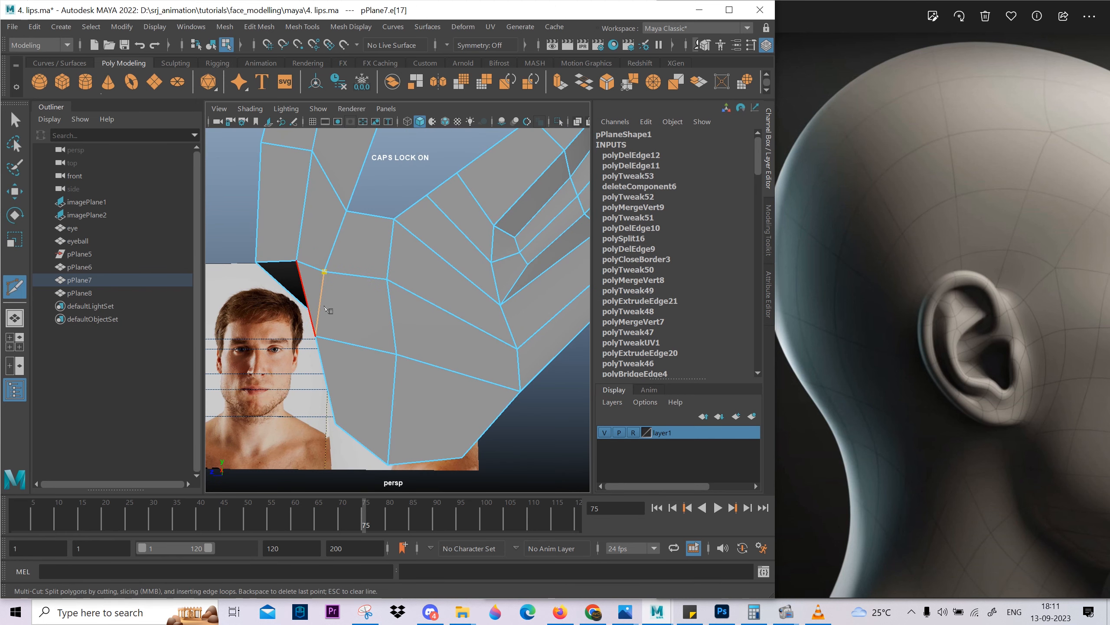
pyautogui.click(341, 341)
pyautogui.press('w')
pyautogui.click(320, 303)
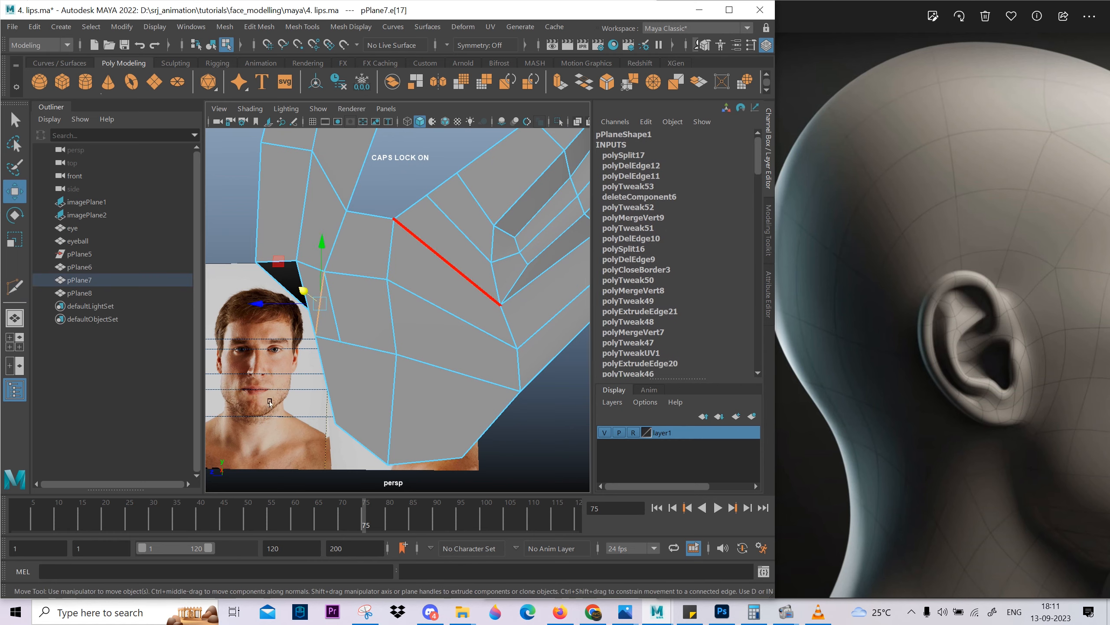
pyautogui.hotkey('ctrl', 'Delete')
# Move the inner border vertices along the upper rear of the ear's back strip to smooth its outline.
pyautogui.keyDown('alt'); pyautogui.moveTo(445, 263); pyautogui.dragTo(389, 317); pyautogui.keyUp('alt')
pyautogui.scroll(2, 389, 317)
pyautogui.moveTo(389, 318); pyautogui.dragTo(350, 315, button='right')
pyautogui.click(401, 230)
pyautogui.keyDown('alt'); pyautogui.moveTo(402, 230); pyautogui.dragTo(483, 327); pyautogui.keyUp('alt')
pyautogui.click(446, 330)
pyautogui.click(426, 349)
pyautogui.keyDown('alt'); pyautogui.moveTo(482, 327); pyautogui.dragTo(441, 292); pyautogui.keyUp('alt')
pyautogui.click(361, 257)
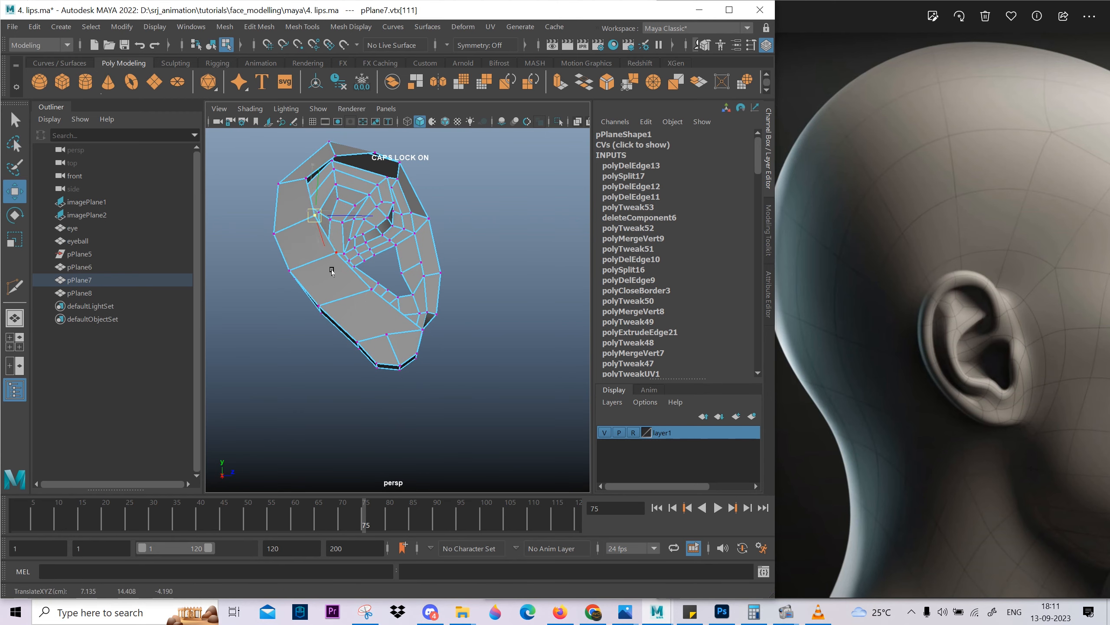
pyautogui.keyDown('alt'); pyautogui.moveTo(331, 271); pyautogui.dragTo(361, 268); pyautogui.keyUp('alt')
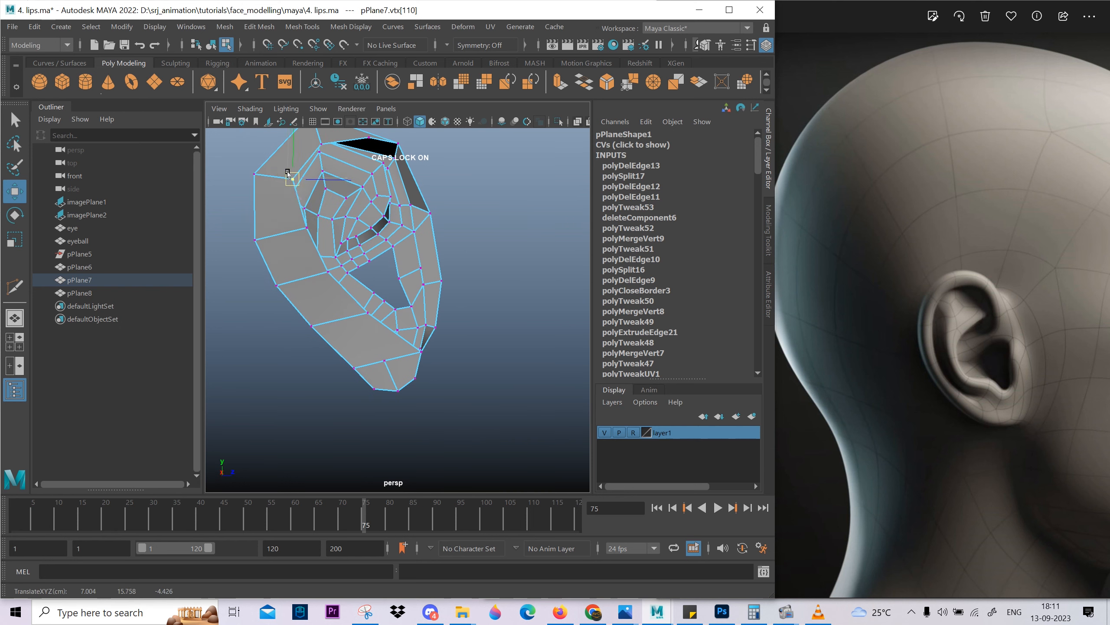
# Delete the middle vertex on the inner border at the top of the ear's back side.
pyautogui.keyDown('alt'); pyautogui.moveTo(302, 164); pyautogui.dragTo(301, 248, button='middle'); pyautogui.keyUp('alt')
pyautogui.click(323, 228)
pyautogui.moveTo(325, 229)
pyautogui.keyDown('alt'); pyautogui.mouseDown()
pyautogui.moveTo(349, 223)
pyautogui.moveTo(339, 221)
pyautogui.mouseUp(); pyautogui.keyUp('alt')
pyautogui.click(373, 224)
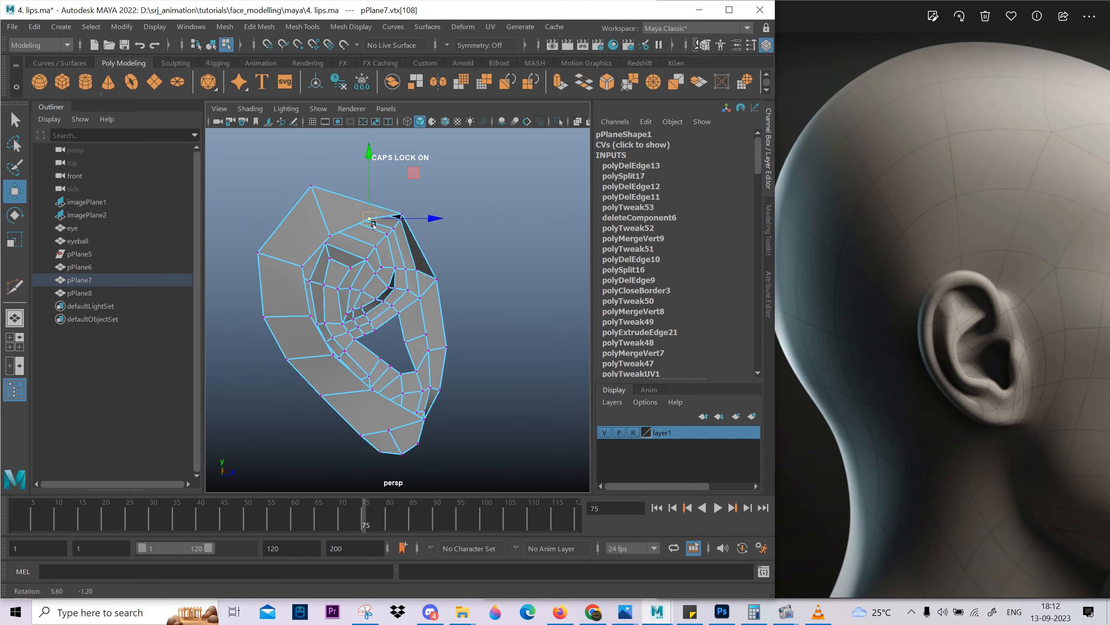
pyautogui.click(402, 214)
pyautogui.keyDown('alt'); pyautogui.moveTo(406, 223); pyautogui.dragTo(332, 238); pyautogui.keyUp('alt')
pyautogui.keyDown('alt'); pyautogui.moveTo(472, 241); pyautogui.dragTo(367, 246); pyautogui.keyUp('alt')
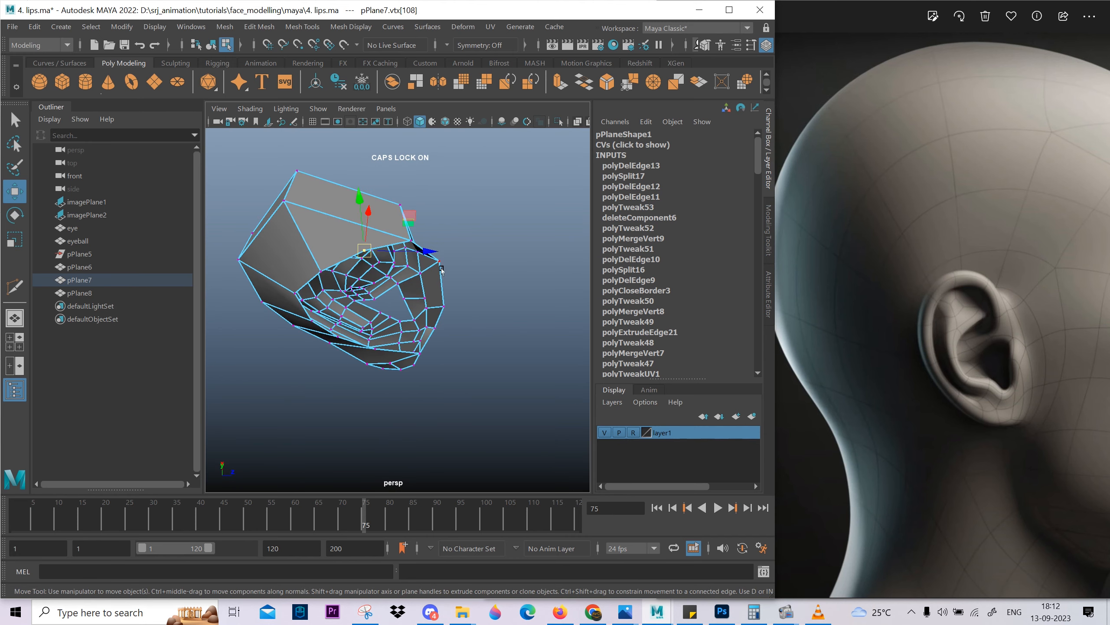
pyautogui.press('Delete')
# Adjust the inner corner vertex at the upper front end of the back side to straighten the top border.
pyautogui.click(408, 252)
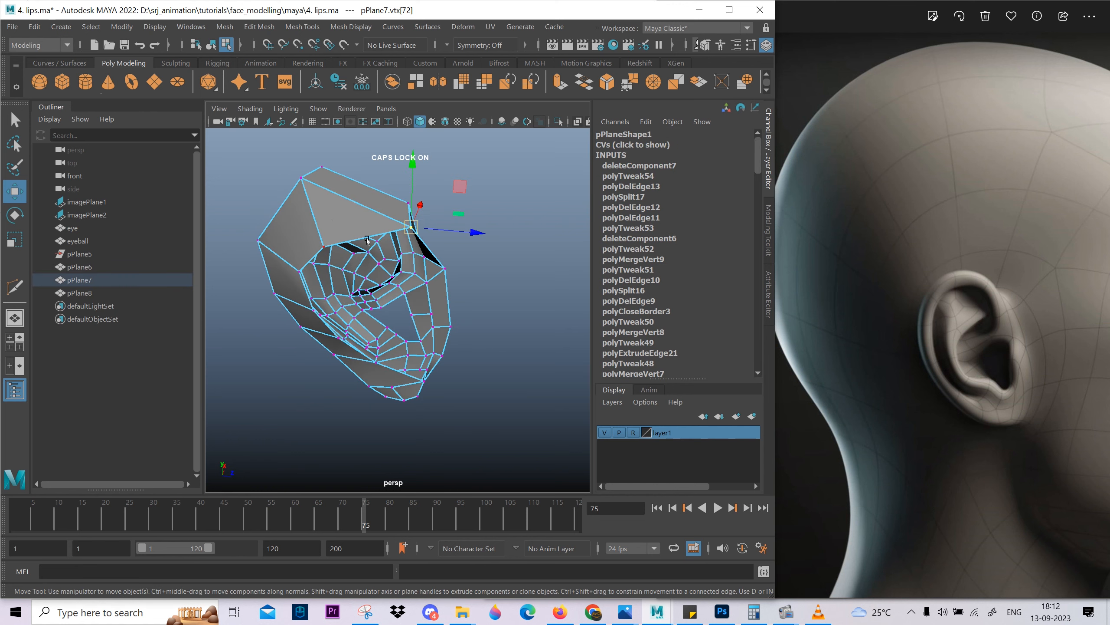
pyautogui.keyDown('alt'); pyautogui.moveTo(367, 239); pyautogui.dragTo(379, 445); pyautogui.keyUp('alt')
pyautogui.moveTo(418, 261)
pyautogui.keyDown('alt'); pyautogui.mouseDown()
pyautogui.moveTo(356, 296)
pyautogui.moveTo(343, 291)
pyautogui.mouseUp(); pyautogui.keyUp('alt')
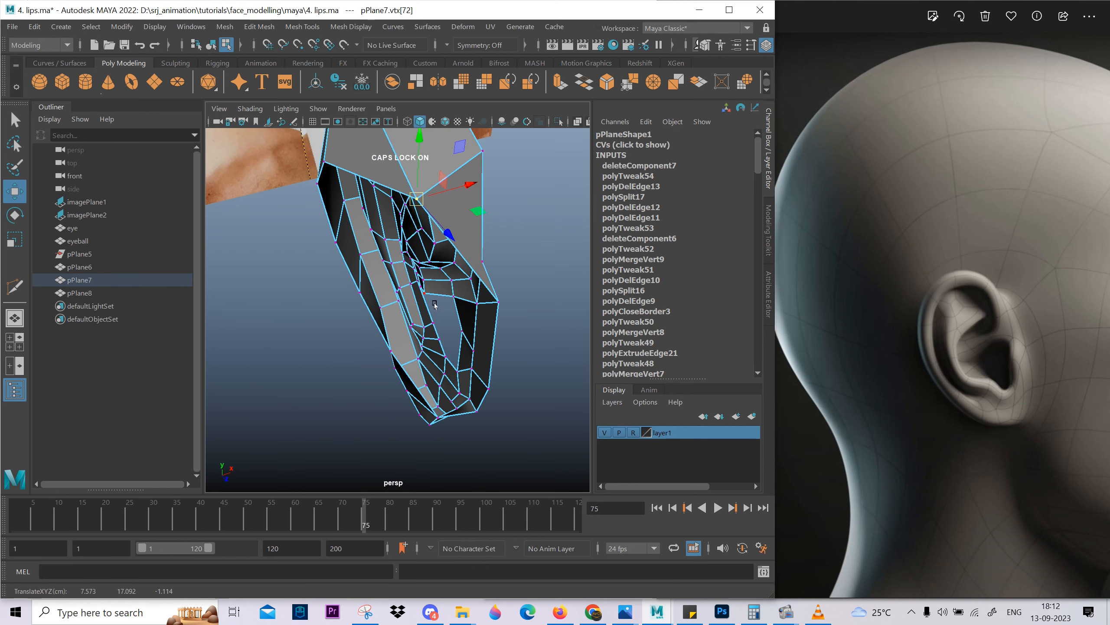
pyautogui.keyDown('alt'); pyautogui.moveTo(472, 282); pyautogui.dragTo(340, 276); pyautogui.keyUp('alt')
pyautogui.moveTo(417, 259)
pyautogui.keyDown('alt'); pyautogui.mouseDown()
pyautogui.moveTo(386, 250)
pyautogui.moveTo(473, 289)
pyautogui.moveTo(548, 275)
pyautogui.moveTo(463, 259)
pyautogui.moveTo(479, 282)
pyautogui.mouseUp(); pyautogui.keyUp('alt')
pyautogui.moveTo(368, 214); pyautogui.dragTo(360, 194, button='right')
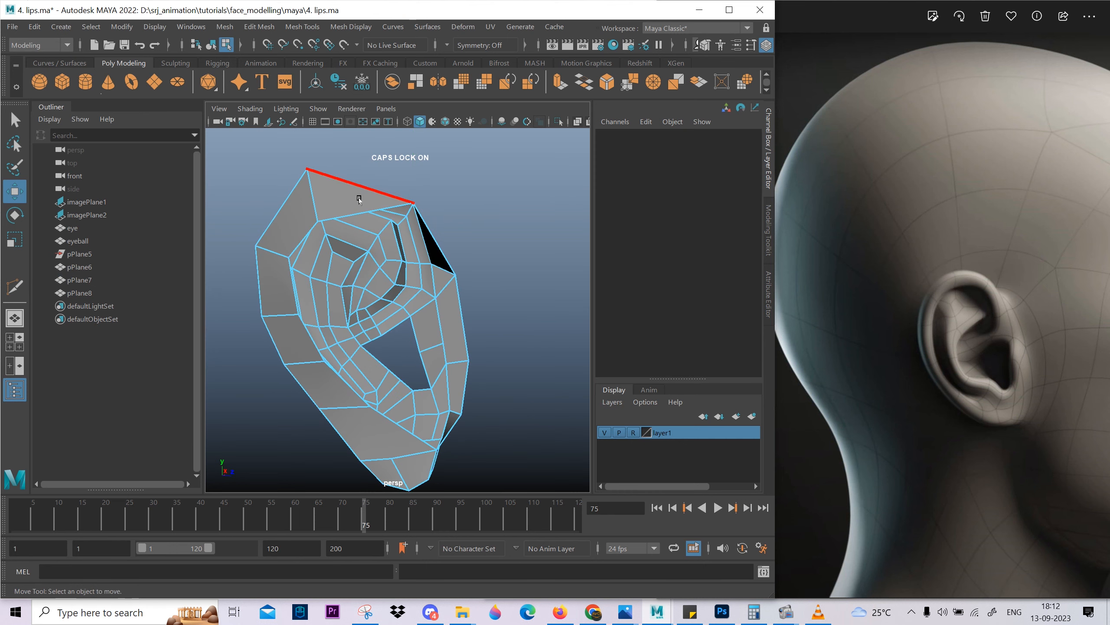
# Extrude the ear's outer open border edge loop with a Local Translate Z of -2.965.
pyautogui.doubleClick(357, 187)
pyautogui.hotkey('ctrl', 'e')
pyautogui.keyDown('alt'); pyautogui.moveTo(394, 344); pyautogui.dragTo(497, 197); pyautogui.keyUp('alt')
pyautogui.scroll(-8, 437, 272)
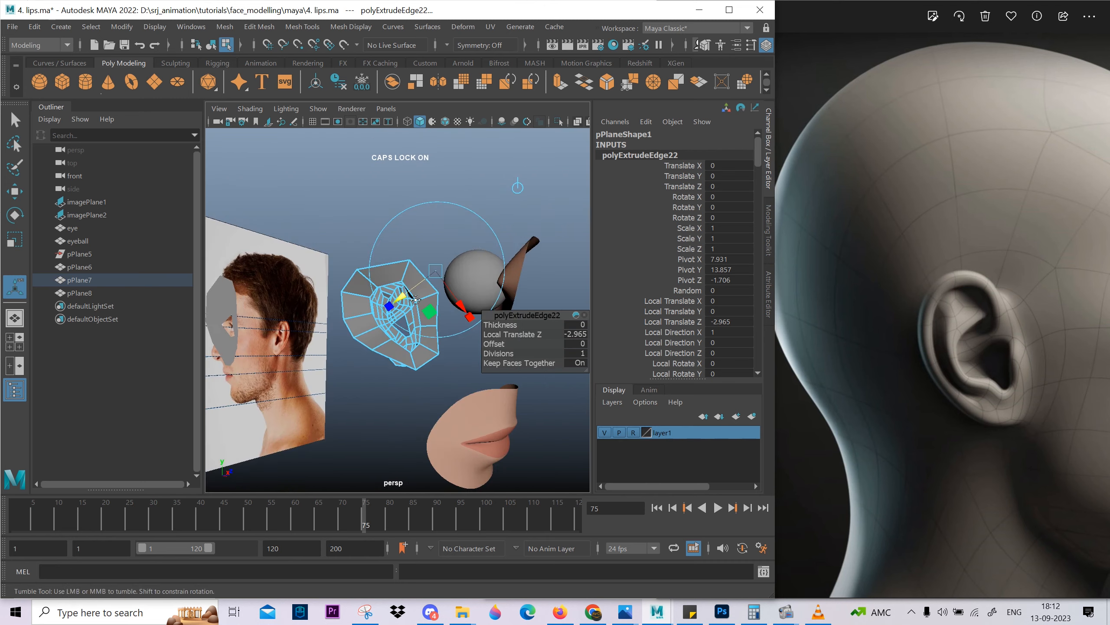
# Flatten the extruded border by scaling, rotate it to follow the ear's tilt, and shift it into place.
pyautogui.keyDown('alt'); pyautogui.moveTo(415, 300); pyautogui.dragTo(367, 345); pyautogui.keyUp('alt')
pyautogui.press('r')
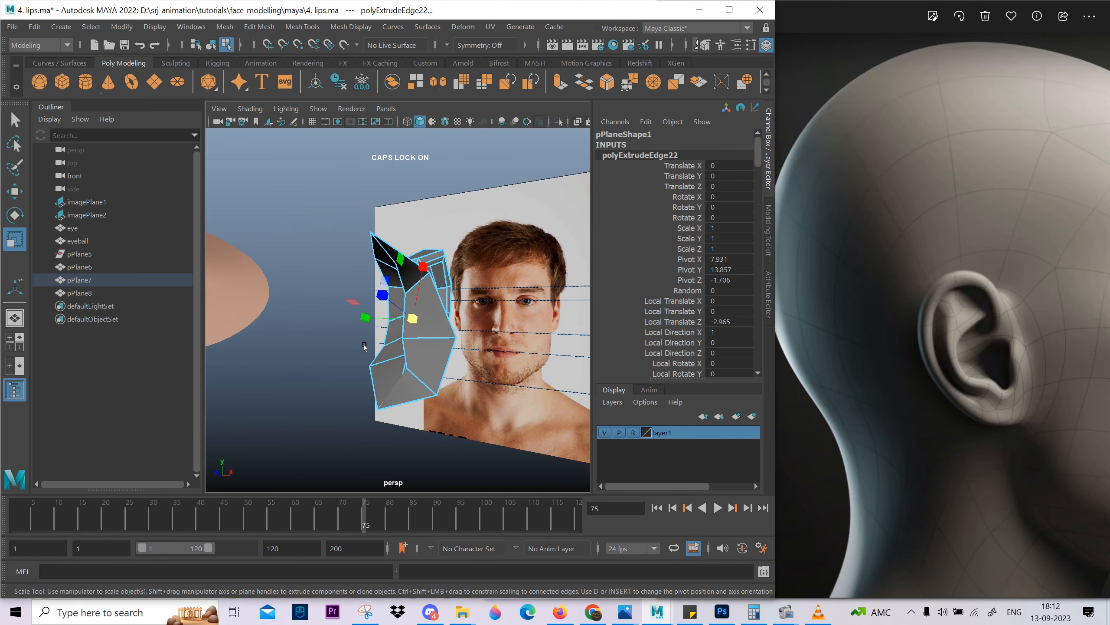
pyautogui.keyDown('alt'); pyautogui.moveTo(353, 306); pyautogui.dragTo(383, 385); pyautogui.keyUp('alt')
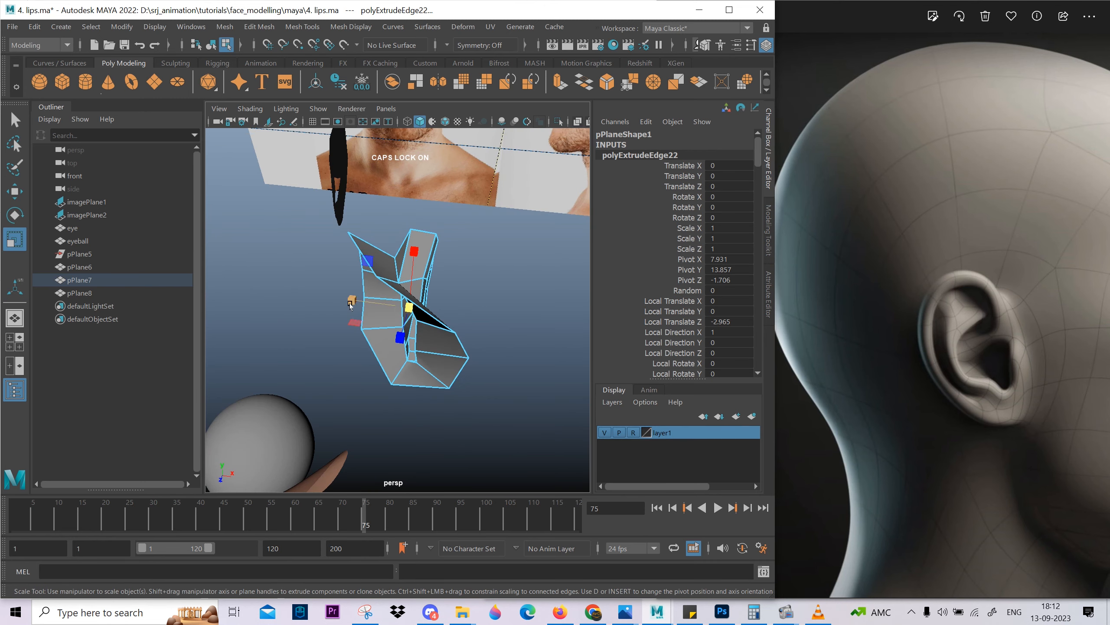
pyautogui.keyDown('alt'); pyautogui.moveTo(415, 331); pyautogui.dragTo(423, 335); pyautogui.keyUp('alt')
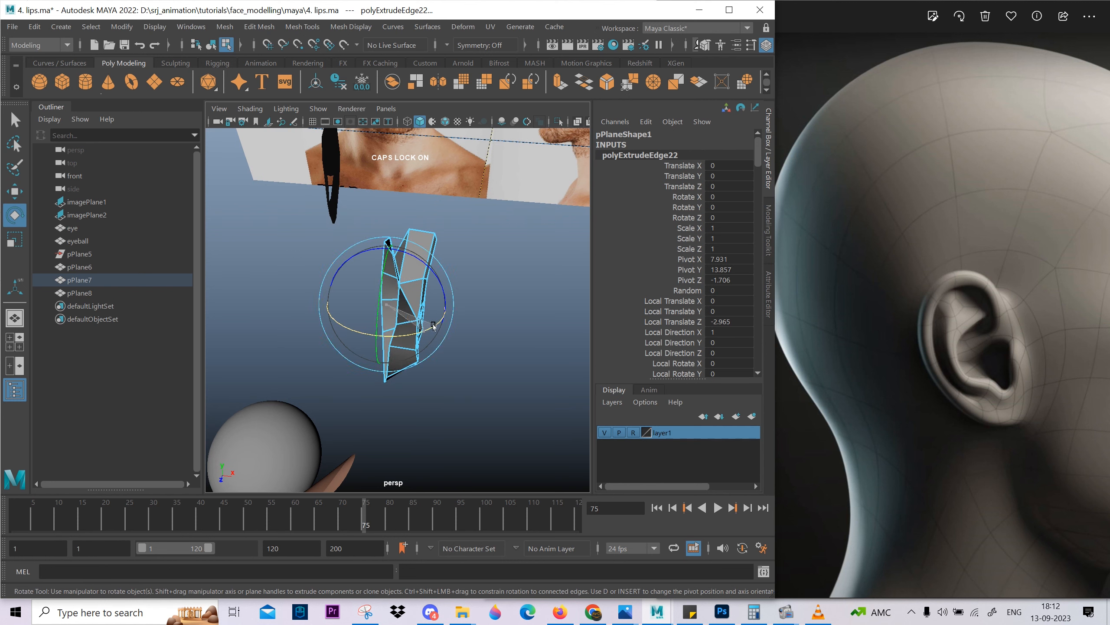
pyautogui.keyDown('alt'); pyautogui.moveTo(433, 325); pyautogui.dragTo(397, 318); pyautogui.keyUp('alt')
pyautogui.keyDown('alt'); pyautogui.moveTo(437, 280); pyautogui.dragTo(320, 260); pyautogui.keyUp('alt')
pyautogui.keyDown('alt'); pyautogui.moveTo(434, 281); pyautogui.dragTo(351, 308, button='middle'); pyautogui.keyUp('alt')
pyautogui.keyDown('alt'); pyautogui.moveTo(351, 308); pyautogui.dragTo(445, 309, button='right'); pyautogui.keyUp('alt')
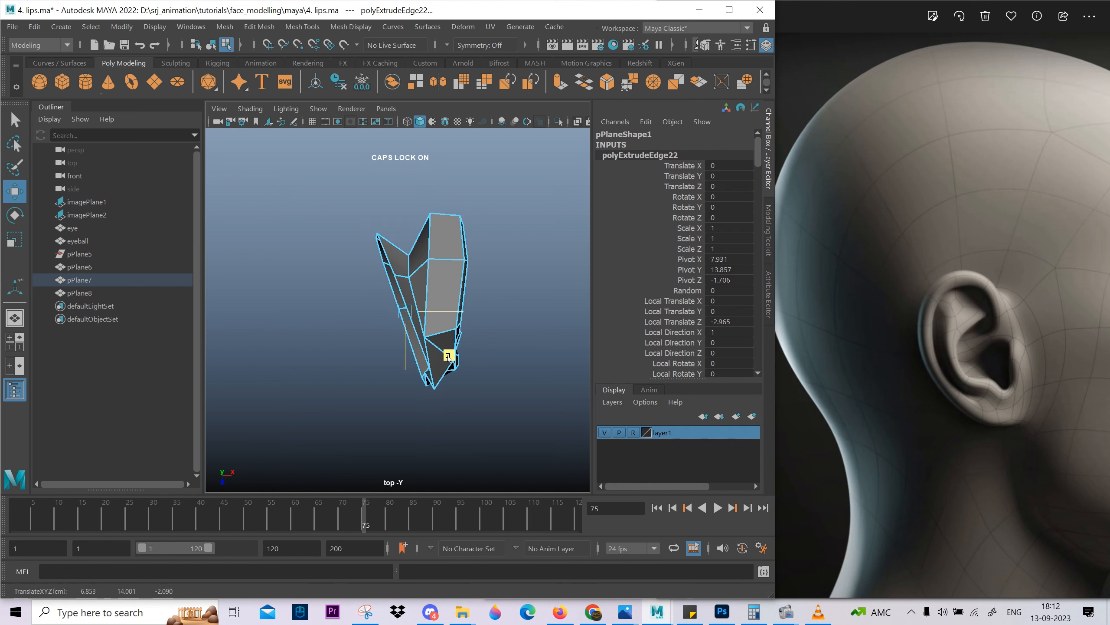
# Move the extruded border vertices along the ear's front outward in the side view to form an even outline.
pyautogui.press('space')
pyautogui.moveTo(448, 355); pyautogui.dragTo(483, 355)
pyautogui.moveTo(420, 303); pyautogui.dragTo(363, 307, button='right')
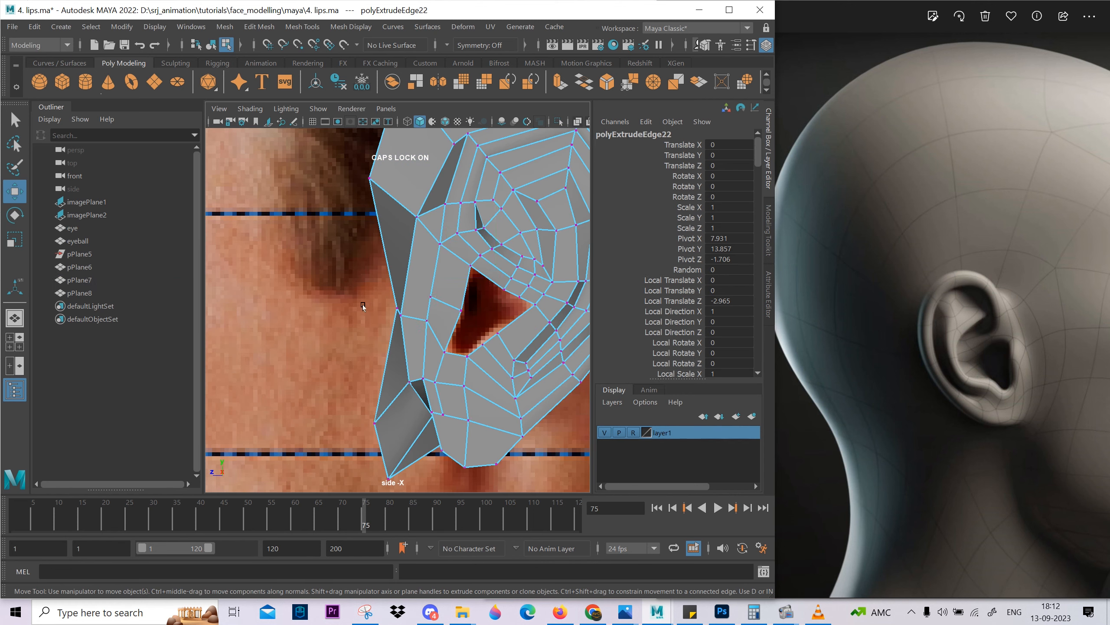
pyautogui.click(397, 312)
pyautogui.keyDown('alt'); pyautogui.moveTo(423, 335); pyautogui.dragTo(353, 279, button='right'); pyautogui.keyUp('alt')
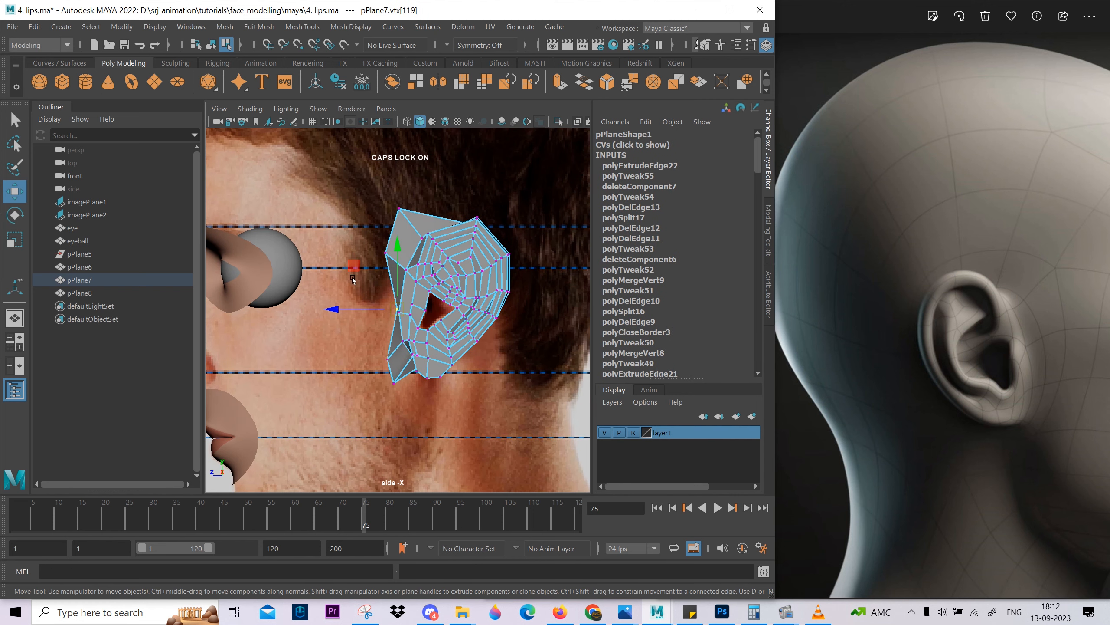
pyautogui.keyDown('alt'); pyautogui.moveTo(386, 265); pyautogui.dragTo(386, 274, button='middle'); pyautogui.keyUp('alt')
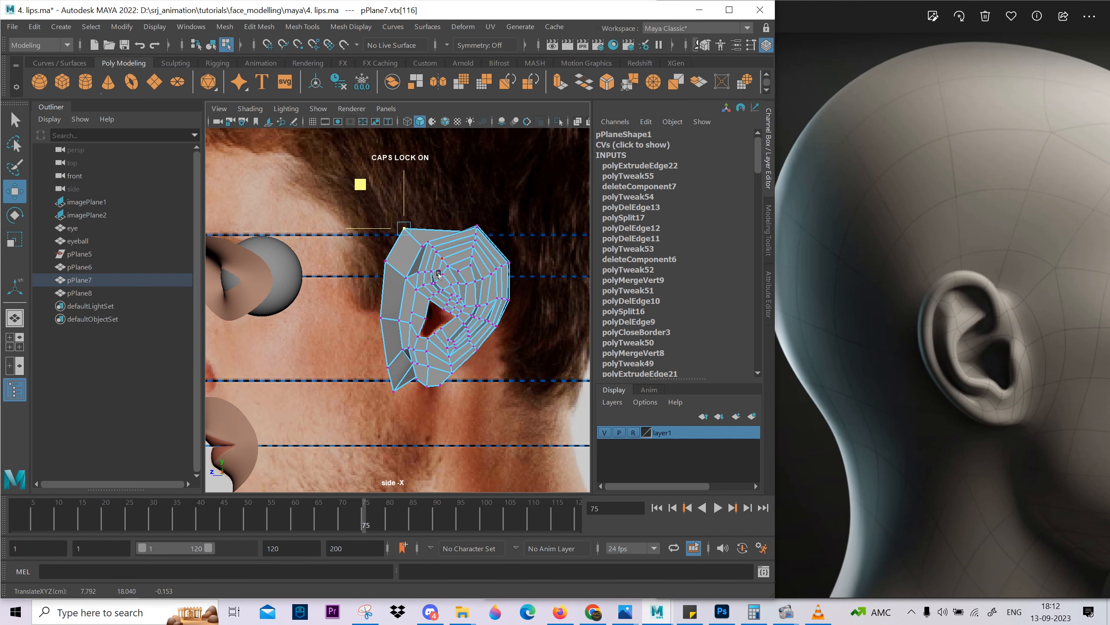
# Move the extruded border's top vertex above the ear's upper rim in the side view.
pyautogui.press('space')
pyautogui.moveTo(434, 230); pyautogui.dragTo(434, 205)
pyautogui.keyDown('alt'); pyautogui.moveTo(431, 245); pyautogui.dragTo(460, 272); pyautogui.keyUp('alt')
pyautogui.press('space')
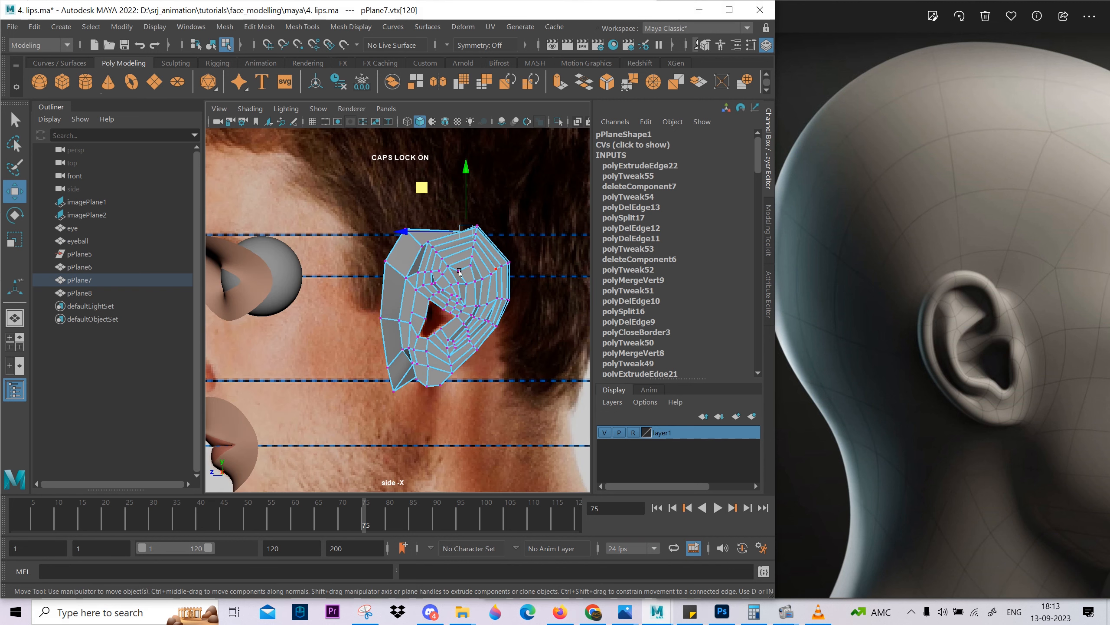
pyautogui.keyDown('alt'); pyautogui.moveTo(422, 163); pyautogui.dragTo(363, 115, button='middle'); pyautogui.keyUp('alt')
pyautogui.scroll(1, 364, 323)
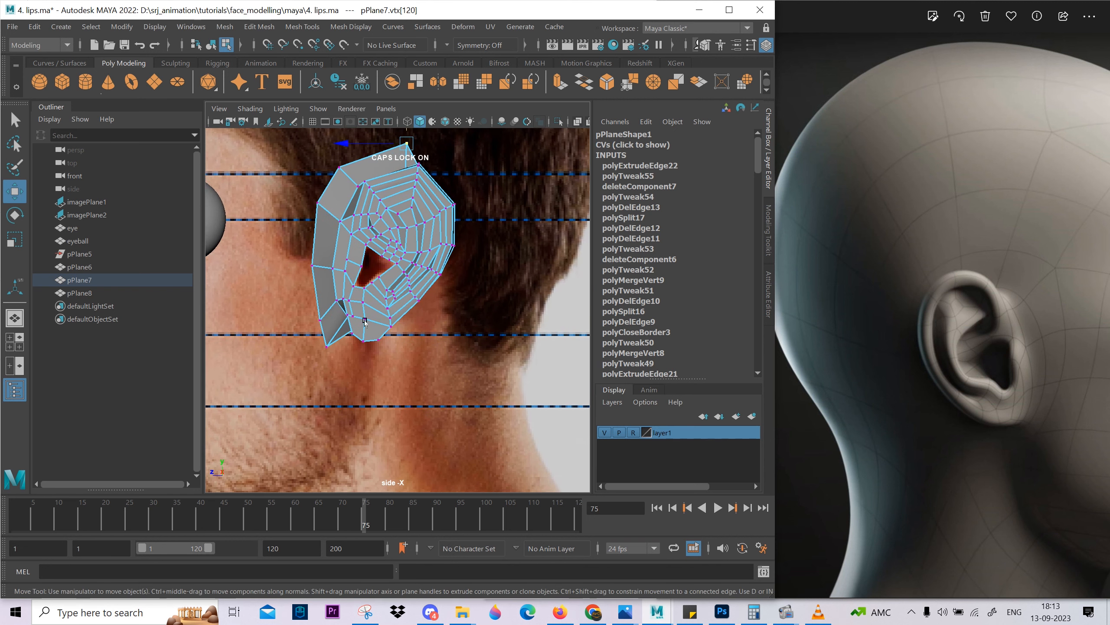
# Move the extruded border's bottom vertex to just below and behind the earlobe in the side view.
pyautogui.hotkey('ctrl', 'z')
pyautogui.press('space')
pyautogui.moveTo(379, 334); pyautogui.dragTo(377, 307)
pyautogui.keyDown('alt'); pyautogui.moveTo(375, 307); pyautogui.dragTo(390, 342); pyautogui.keyUp('alt')
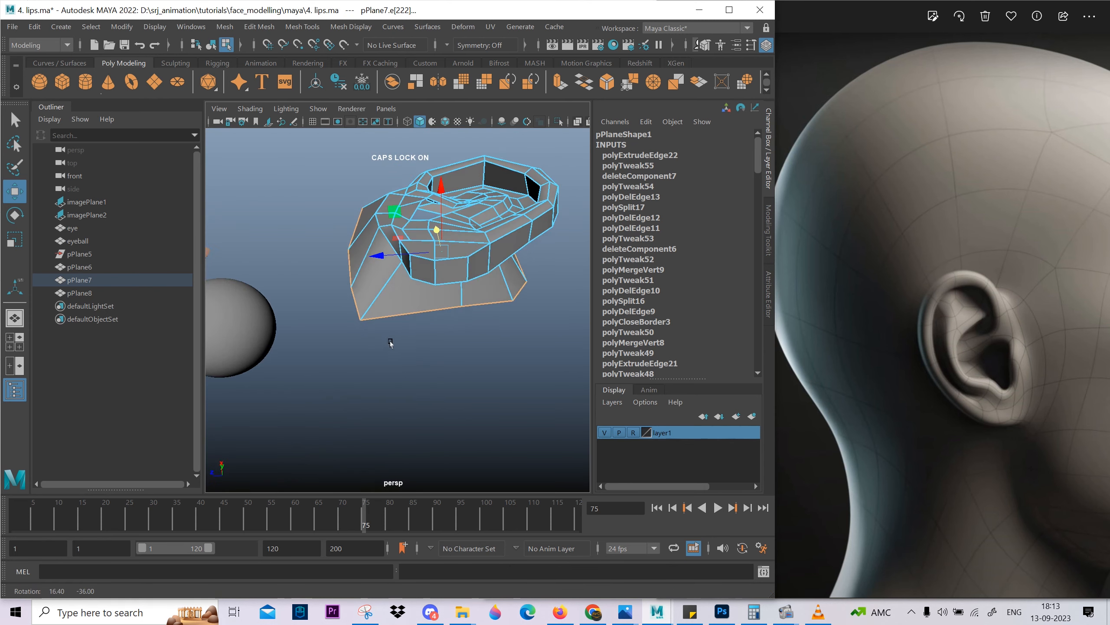
pyautogui.hotkey('ctrl', 'z')
pyautogui.hotkey('ctrl', 'z')
pyautogui.press('space')
pyautogui.moveTo(411, 294); pyautogui.dragTo(379, 276)
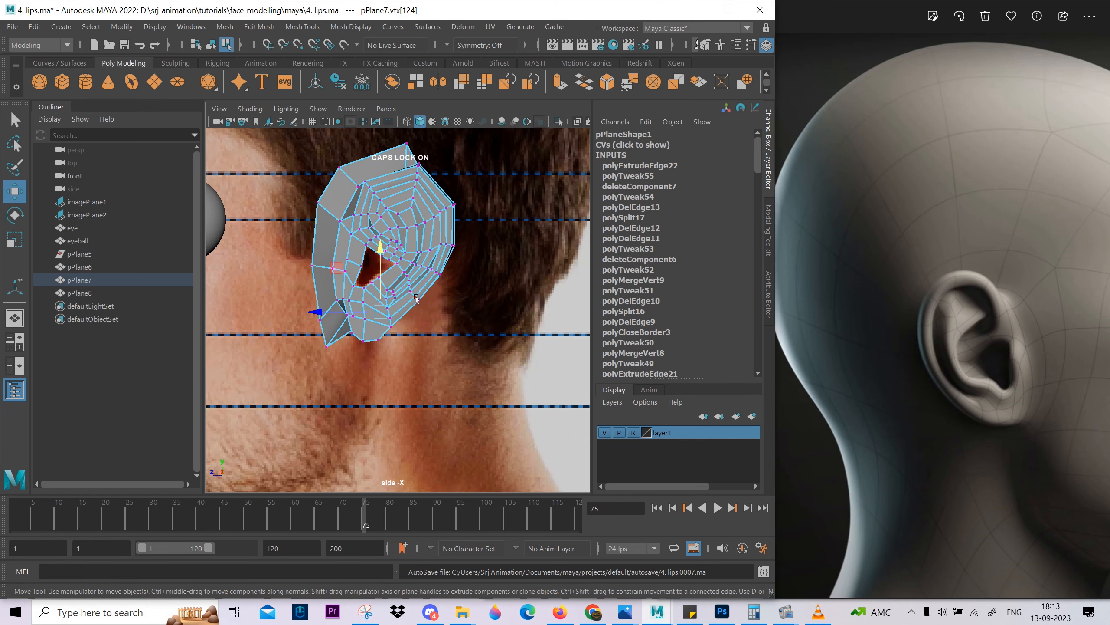
pyautogui.keyDown('alt'); pyautogui.moveTo(376, 260); pyautogui.dragTo(390, 235, button='middle'); pyautogui.keyUp('alt')
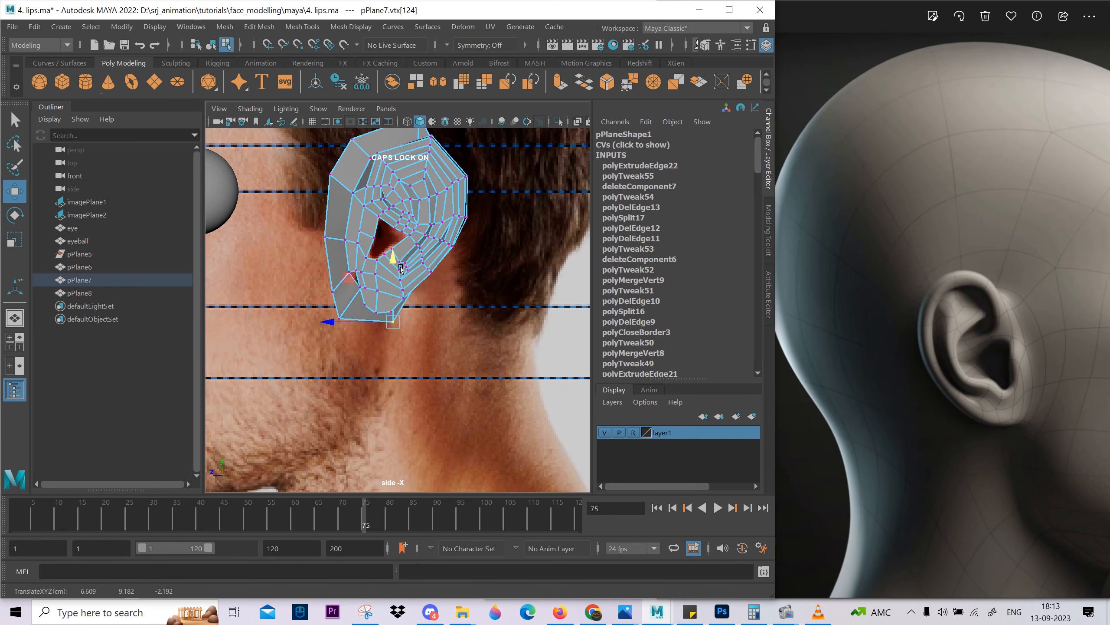
# Pick the extruded border vertex at the lower back of the ear and place it on the rim's outline in the side view.
pyautogui.press('space')
pyautogui.click(510, 266)
pyautogui.keyDown('alt'); pyautogui.moveTo(509, 265); pyautogui.dragTo(536, 321); pyautogui.keyUp('alt')
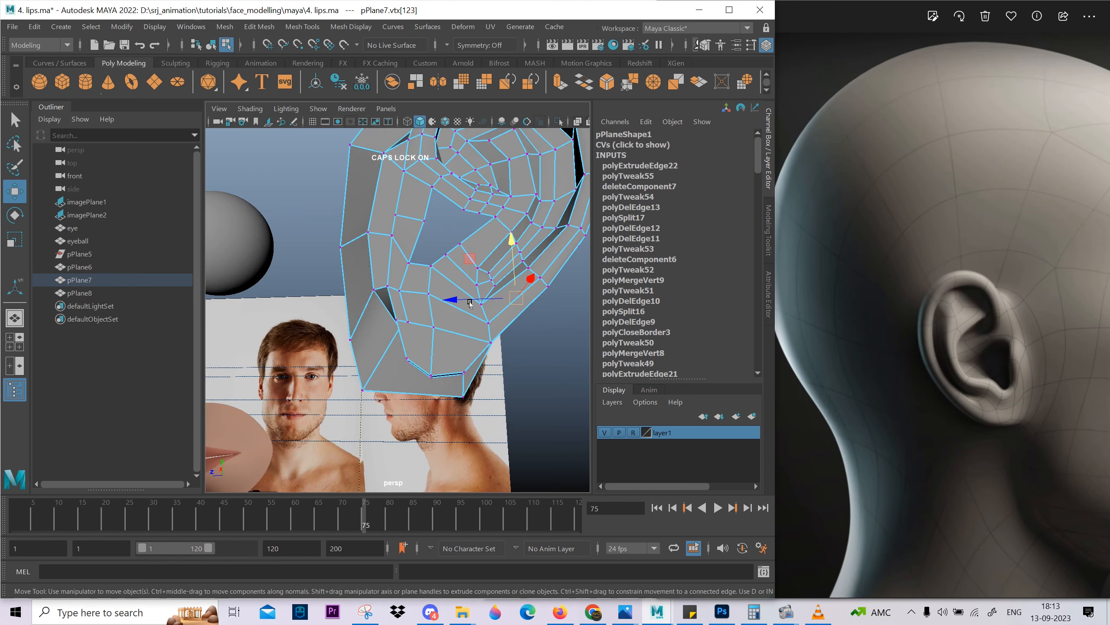
pyautogui.press('space')
pyautogui.moveTo(473, 340); pyautogui.dragTo(441, 318)
pyautogui.keyDown('alt'); pyautogui.moveTo(426, 298); pyautogui.dragTo(439, 318, button='middle'); pyautogui.keyUp('alt')
pyautogui.scroll(1, 438, 318)
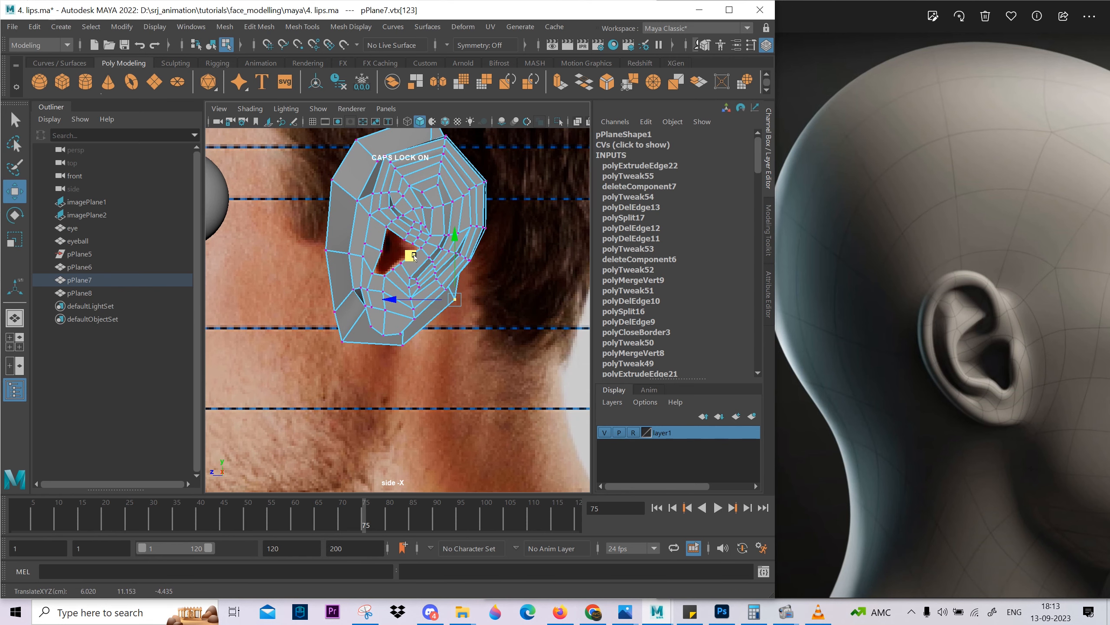
# Show the perspective and side views next to each other in a maximized window with the back border vertex selected.
pyautogui.press('space')
pyautogui.press('space')
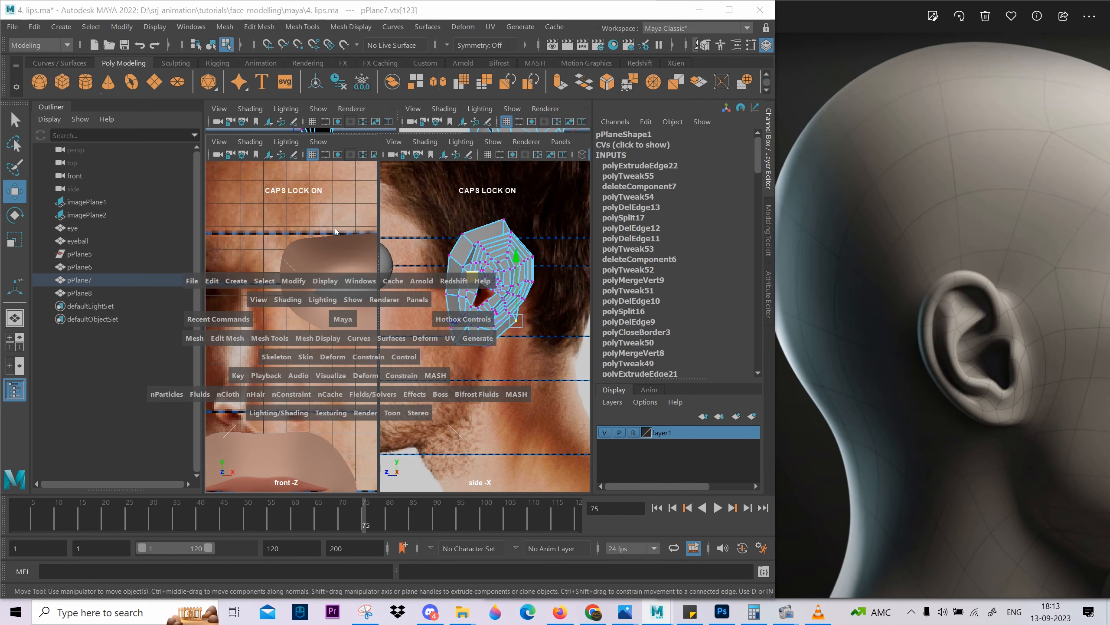
pyautogui.moveTo(343, 319); pyautogui.dragTo(522, 258)
pyautogui.keyDown('alt'); pyautogui.moveTo(395, 265); pyautogui.dragTo(372, 239); pyautogui.keyUp('alt')
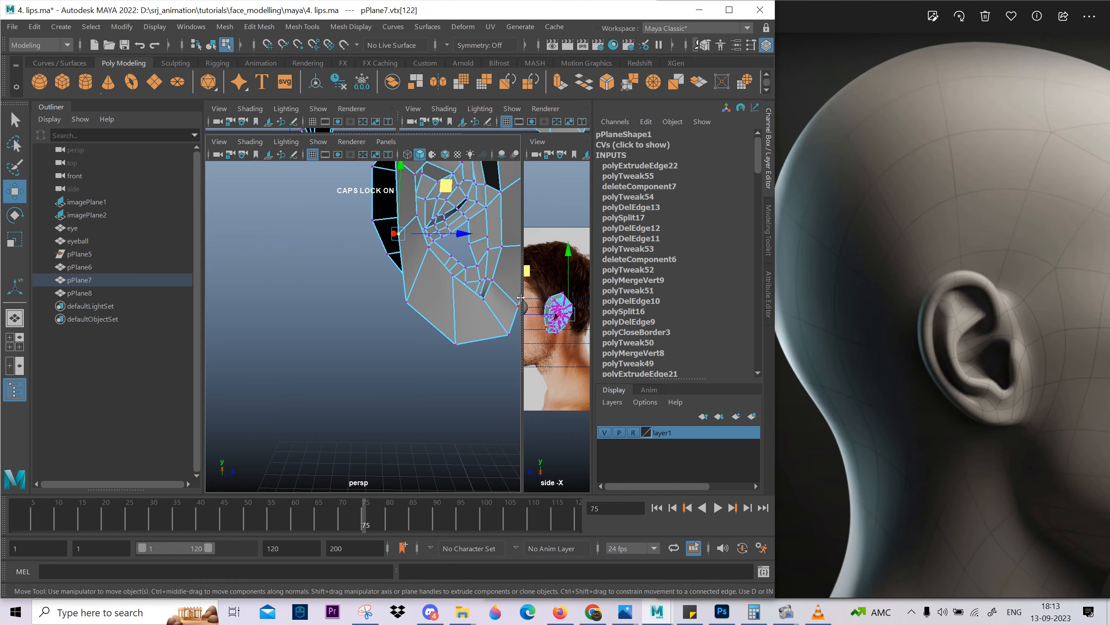
pyautogui.moveTo(520, 297); pyautogui.dragTo(400, 298)
pyautogui.click(729, 10)
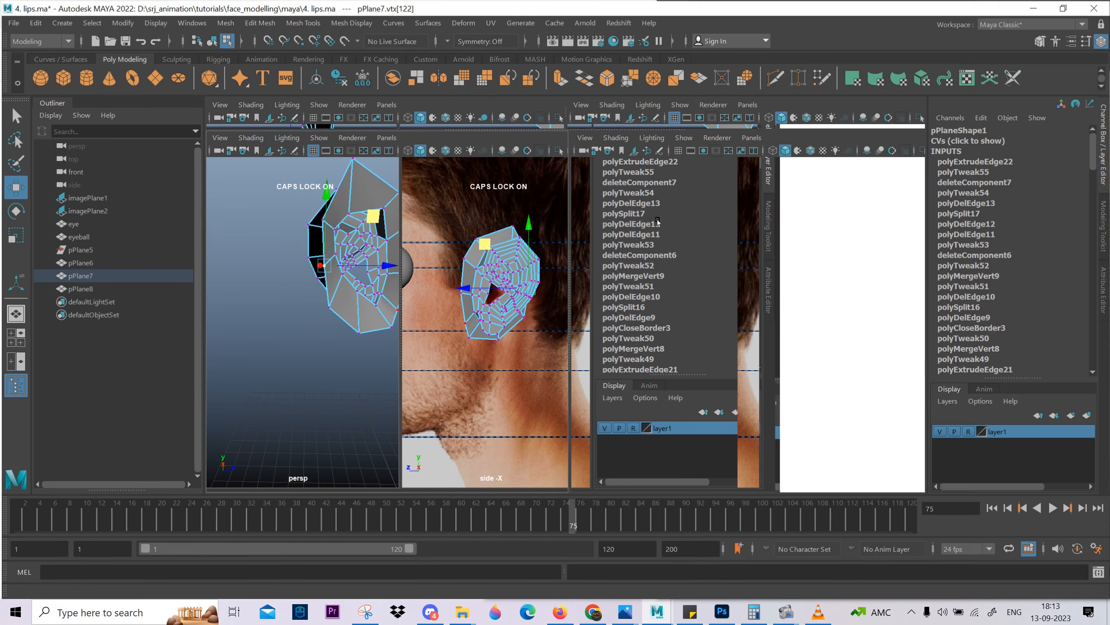
# Move the two extruded border vertices behind the ear's rear rim outward to its outline in the side view.
pyautogui.scroll(5, 671, 258)
pyautogui.moveTo(671, 258); pyautogui.dragTo(689, 250, button='middle')
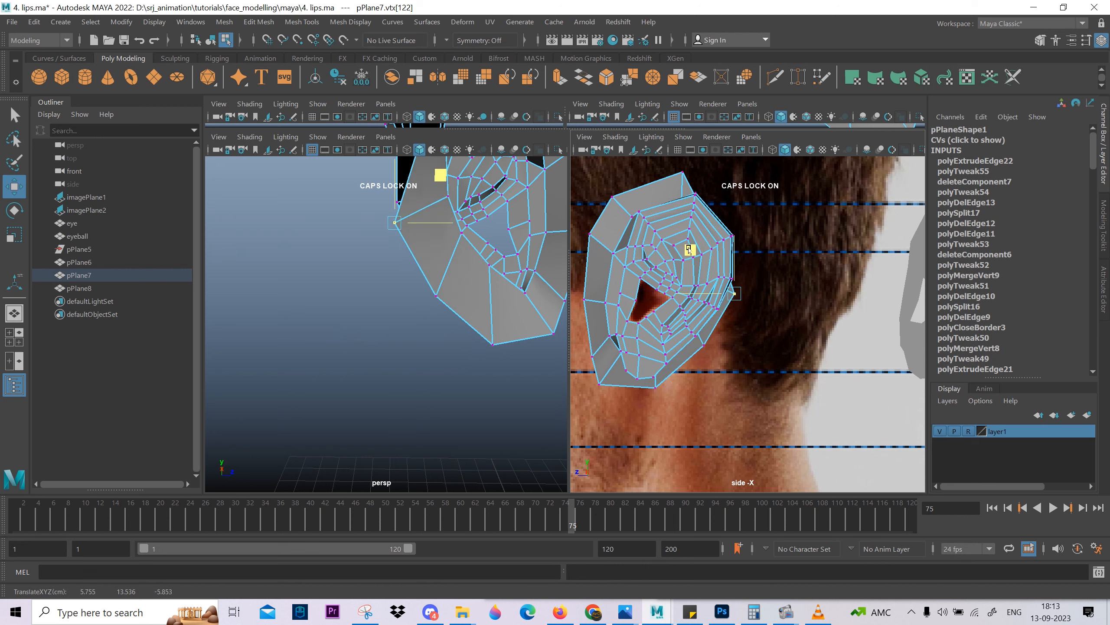
pyautogui.keyDown('alt'); pyautogui.moveTo(454, 229); pyautogui.dragTo(464, 361, button='middle'); pyautogui.keyUp('alt')
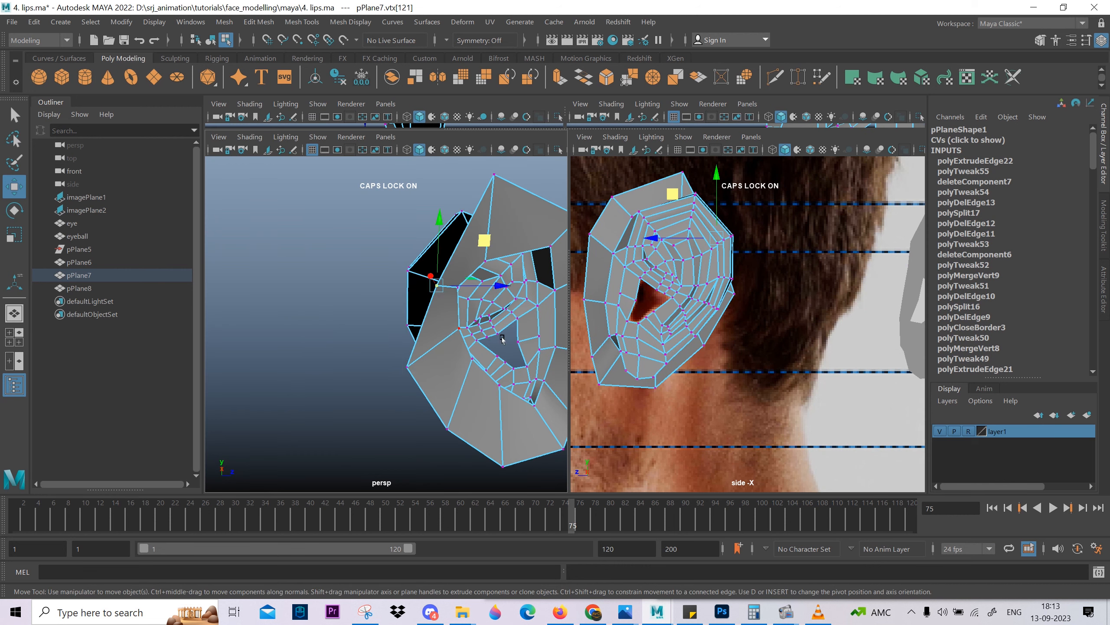
pyautogui.keyDown('alt'); pyautogui.moveTo(502, 340); pyautogui.dragTo(491, 326); pyautogui.keyUp('alt')
pyautogui.keyDown('alt'); pyautogui.moveTo(703, 226); pyautogui.dragTo(697, 250, button='middle'); pyautogui.keyUp('alt')
pyautogui.moveTo(663, 219); pyautogui.dragTo(677, 215)
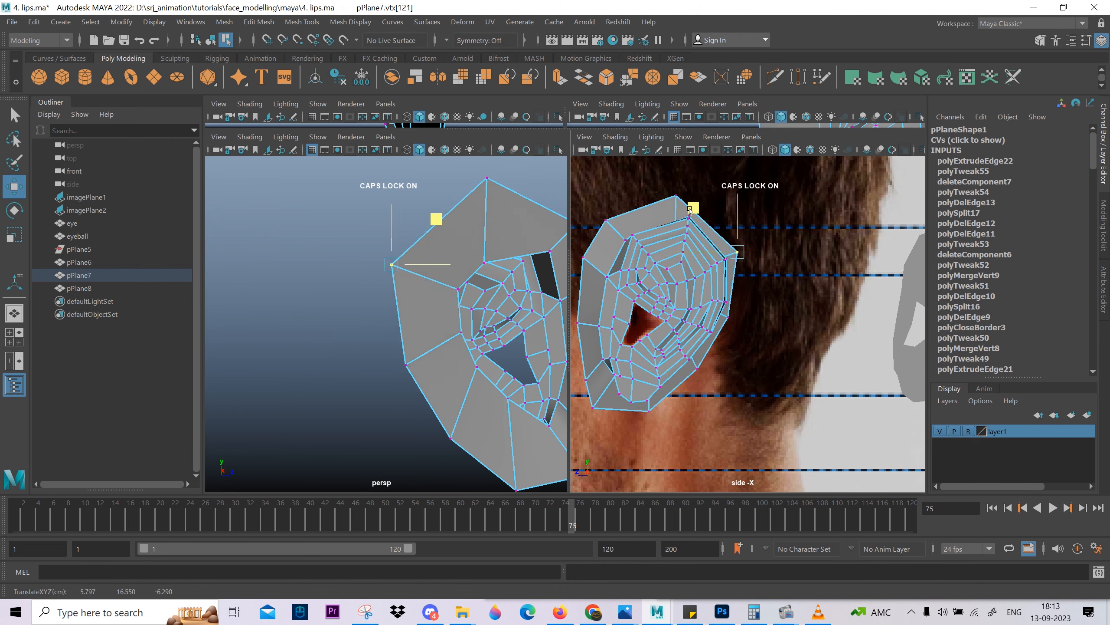
# Adjust the lower-back vertex of the extruded border in the side view and return to a single perspective view.
pyautogui.keyDown('alt'); pyautogui.moveTo(695, 310); pyautogui.dragTo(682, 200, button='middle'); pyautogui.keyUp('alt')
pyautogui.scroll(3, 682, 201)
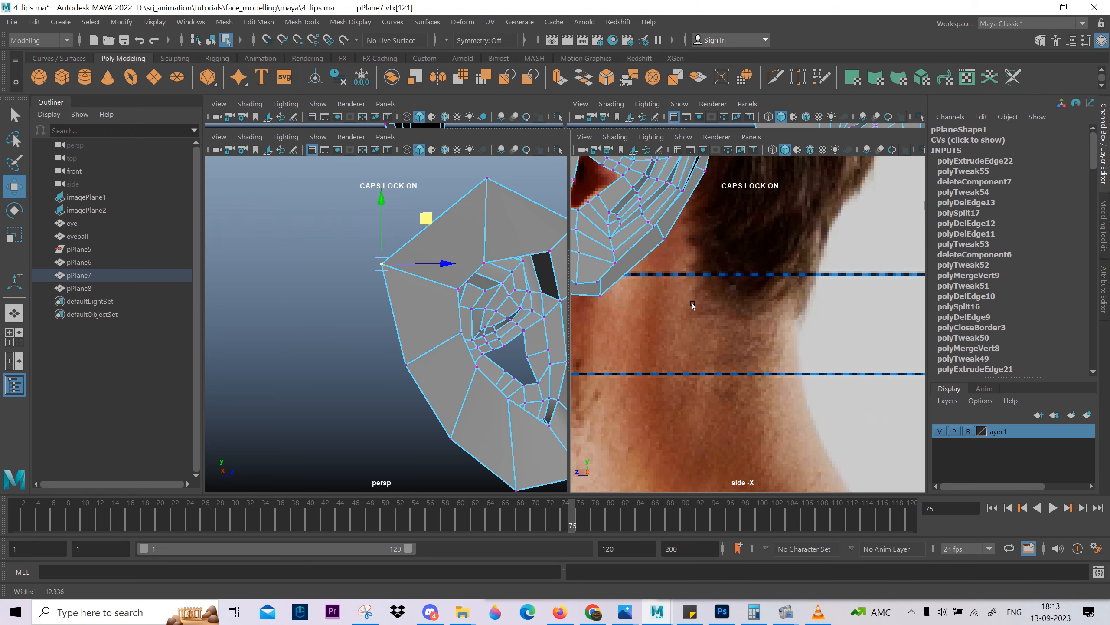
pyautogui.click(664, 239)
pyautogui.keyDown('alt'); pyautogui.moveTo(702, 274); pyautogui.dragTo(740, 312, button='middle'); pyautogui.keyUp('alt')
pyautogui.scroll(-6, 739, 311)
pyautogui.press('space')
pyautogui.moveTo(727, 303)
pyautogui.mouseDown()
pyautogui.moveTo(717, 265)
pyautogui.moveTo(717, 310)
pyautogui.mouseUp()
pyautogui.scroll(-10, 765, 324)
pyautogui.keyDown('alt'); pyautogui.moveTo(790, 331); pyautogui.dragTo(724, 304, button='middle'); pyautogui.keyUp('alt')
pyautogui.press('space')
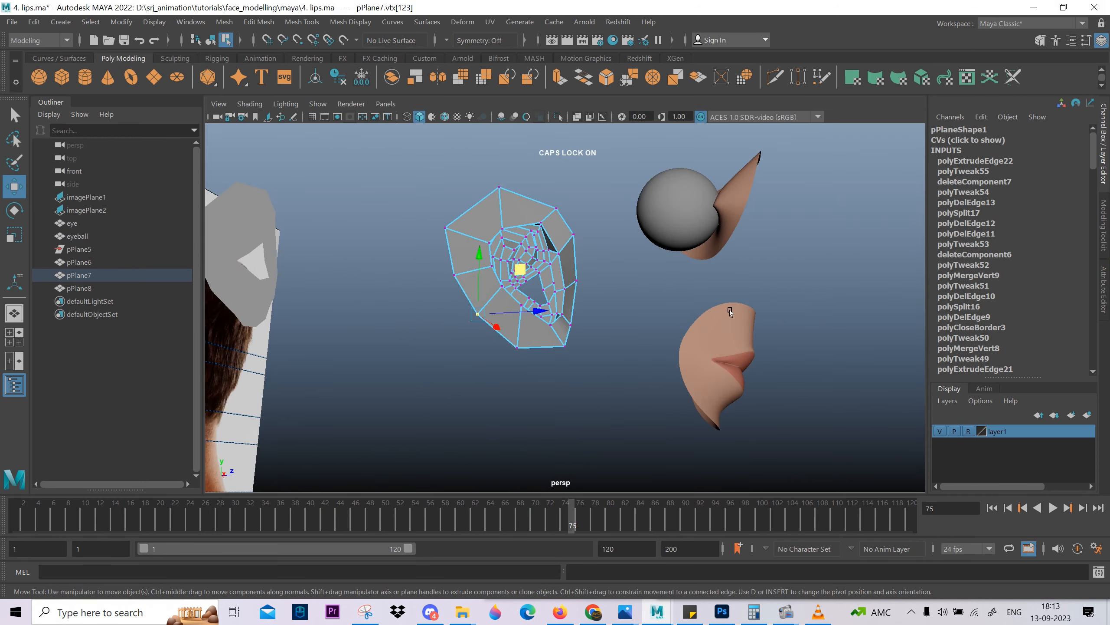
# Check the extruded border all around the ear, and move its lower front vertex to the ear's outline in the side view.
pyautogui.keyDown('alt'); pyautogui.moveTo(724, 304); pyautogui.dragTo(656, 239); pyautogui.keyUp('alt')
pyautogui.moveTo(656, 239); pyautogui.dragTo(644, 161, button='right')
pyautogui.keyDown('shift'); pyautogui.click(644, 207); pyautogui.keyUp('shift')
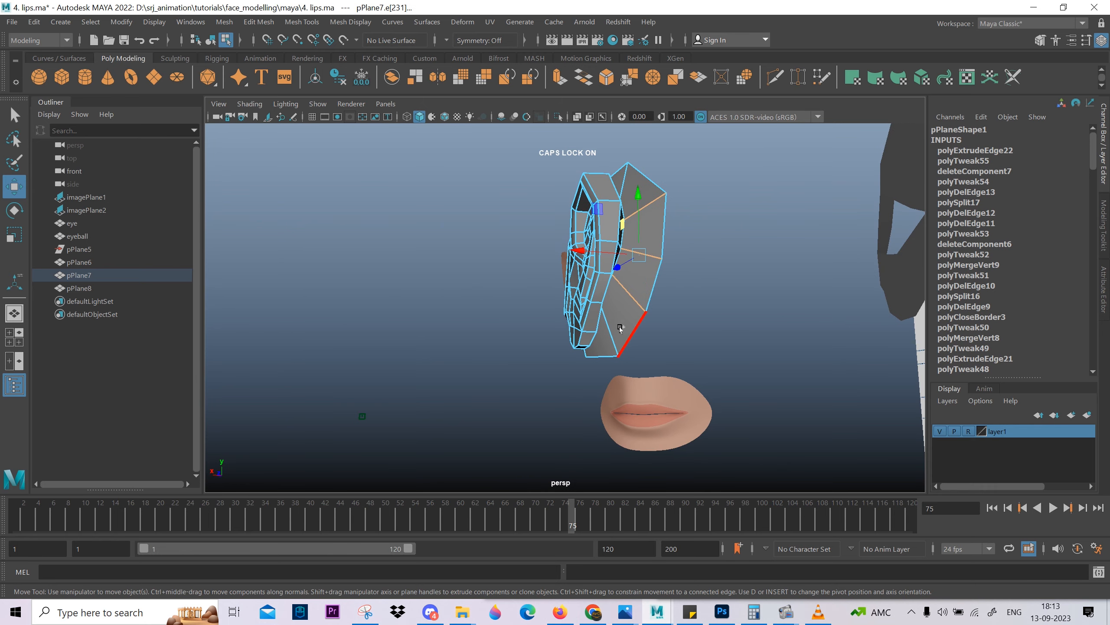
pyautogui.moveTo(566, 349)
pyautogui.keyDown('alt'); pyautogui.mouseDown()
pyautogui.moveTo(590, 330)
pyautogui.moveTo(561, 340)
pyautogui.mouseUp(); pyautogui.keyUp('alt')
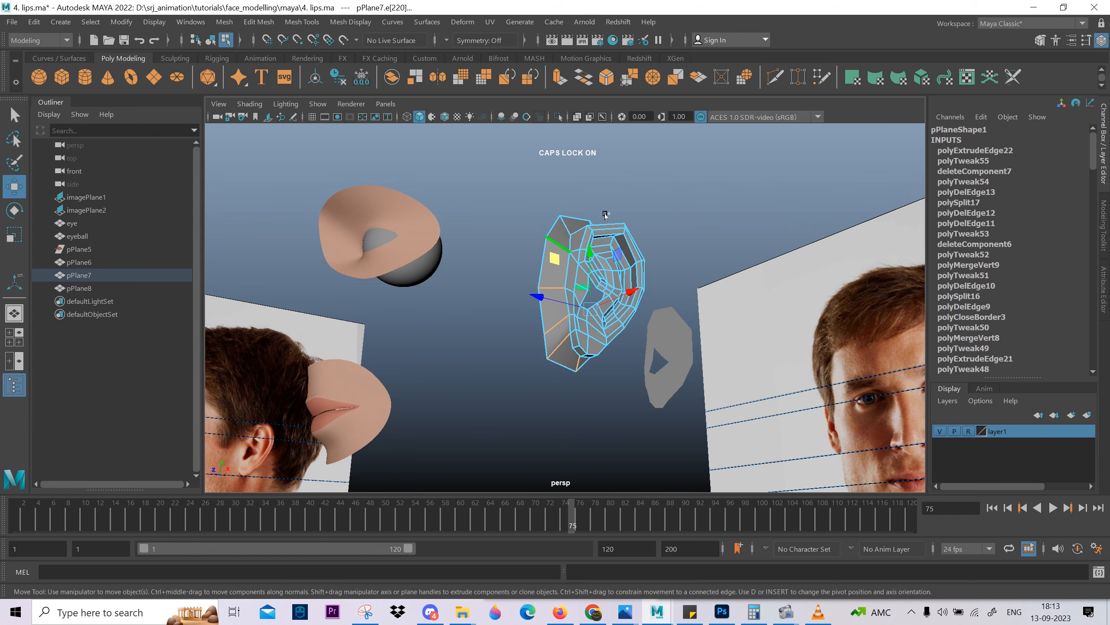
pyautogui.keyDown('alt'); pyautogui.moveTo(605, 214); pyautogui.dragTo(561, 296); pyautogui.keyUp('alt')
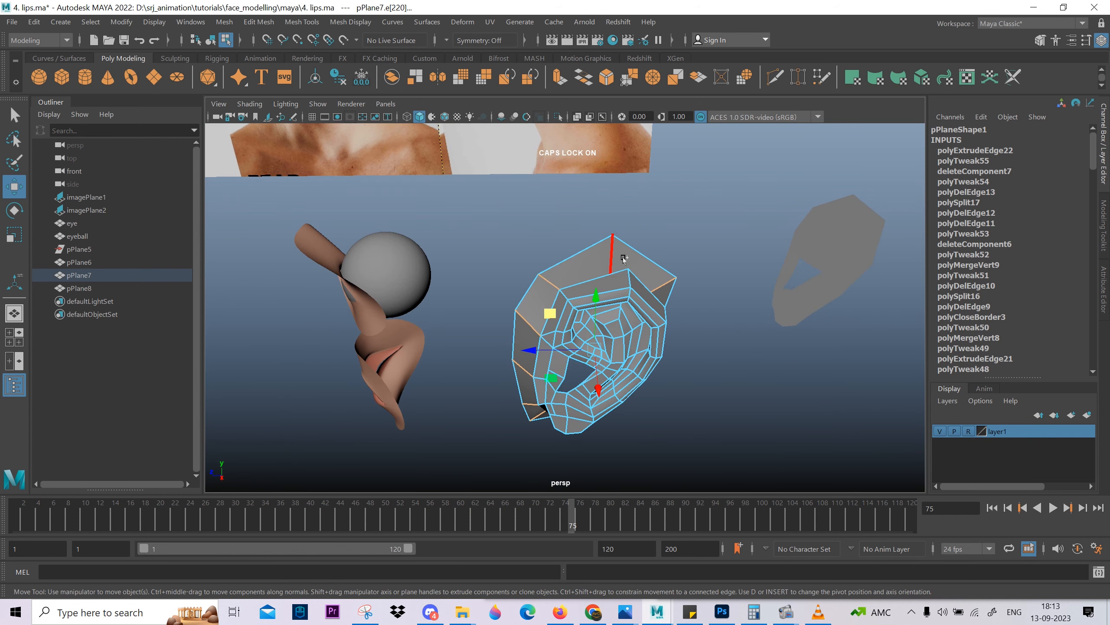
pyautogui.keyDown('alt'); pyautogui.moveTo(652, 293); pyautogui.dragTo(586, 215); pyautogui.keyUp('alt')
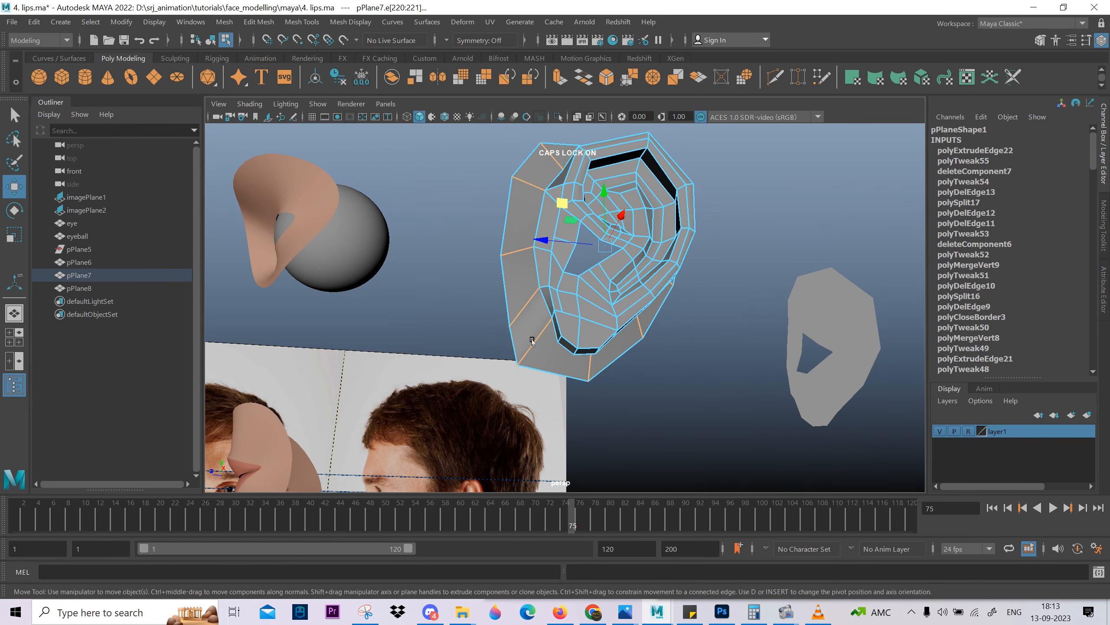
pyautogui.moveTo(539, 326); pyautogui.dragTo(519, 324, button='right')
pyautogui.click(519, 322)
pyautogui.keyDown('alt'); pyautogui.moveTo(520, 322); pyautogui.dragTo(780, 305); pyautogui.keyUp('alt')
pyautogui.press('space')
pyautogui.keyDown('alt'); pyautogui.moveTo(781, 306); pyautogui.dragTo(856, 402, button='right'); pyautogui.keyUp('alt')
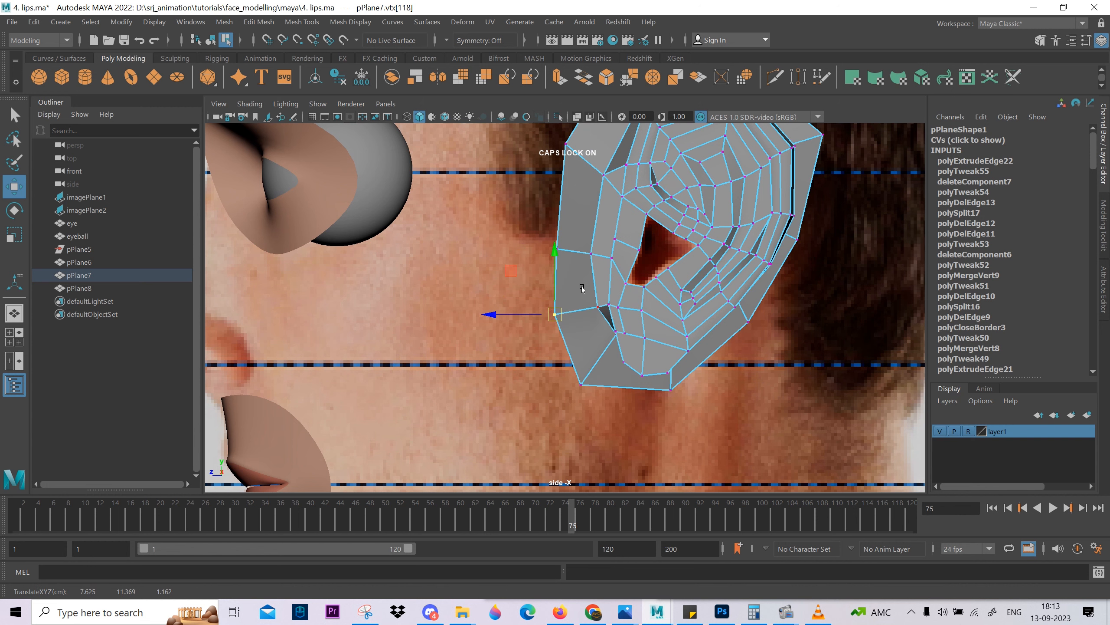
pyautogui.moveTo(582, 287); pyautogui.dragTo(598, 236, button='right')
# Reposition the cross edge at the middle of the front border in the side view and return to the perspective view.
pyautogui.keyDown('alt'); pyautogui.moveTo(615, 184); pyautogui.dragTo(598, 273, button='middle'); pyautogui.keyUp('alt')
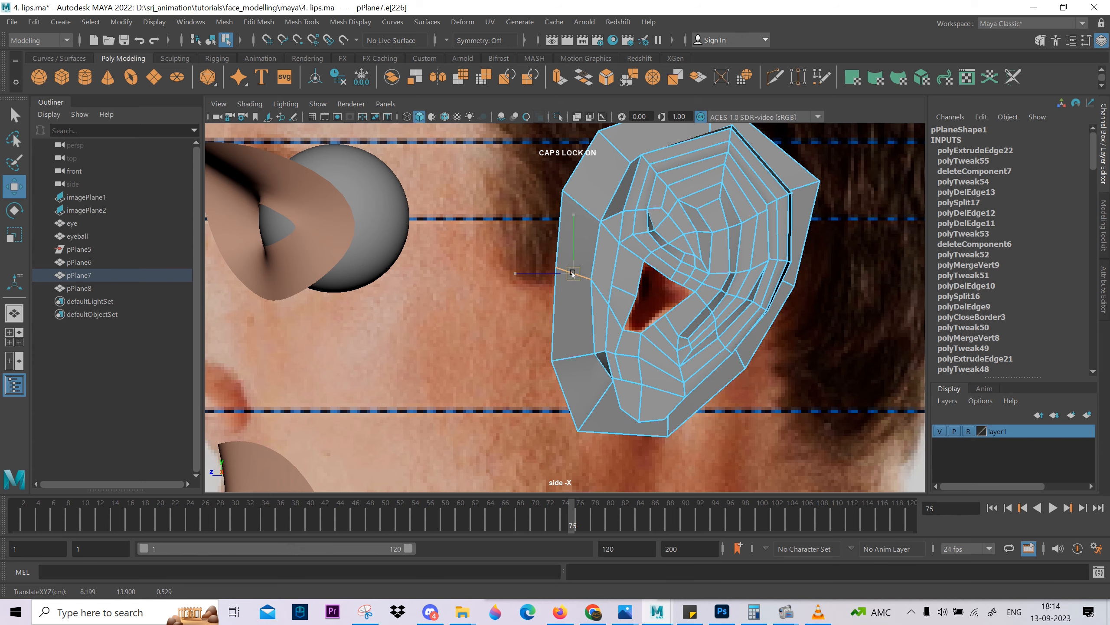
pyautogui.keyDown('alt'); pyautogui.moveTo(565, 273); pyautogui.dragTo(554, 299, button='middle'); pyautogui.keyUp('alt')
pyautogui.keyDown('alt'); pyautogui.moveTo(554, 298); pyautogui.dragTo(618, 358, button='right'); pyautogui.keyUp('alt')
pyautogui.keyDown('alt'); pyautogui.moveTo(618, 358); pyautogui.dragTo(582, 337, button='middle'); pyautogui.keyUp('alt')
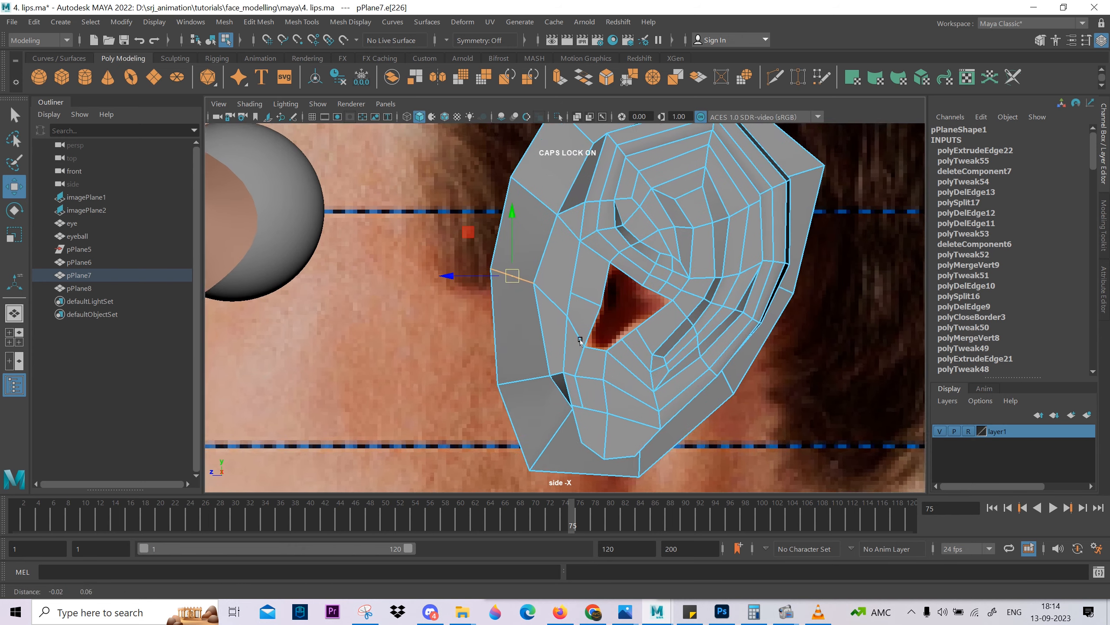
pyautogui.keyDown('alt'); pyautogui.moveTo(604, 145); pyautogui.dragTo(580, 186, button='middle'); pyautogui.keyUp('alt')
pyautogui.keyDown('alt'); pyautogui.moveTo(581, 349); pyautogui.dragTo(591, 208, button='middle'); pyautogui.keyUp('alt')
pyautogui.keyDown('alt'); pyautogui.moveTo(581, 272); pyautogui.dragTo(627, 339, button='right'); pyautogui.keyUp('alt')
pyautogui.keyDown('alt'); pyautogui.moveTo(586, 331); pyautogui.dragTo(585, 274, button='middle'); pyautogui.keyUp('alt')
pyautogui.press('space')
pyautogui.press('space')
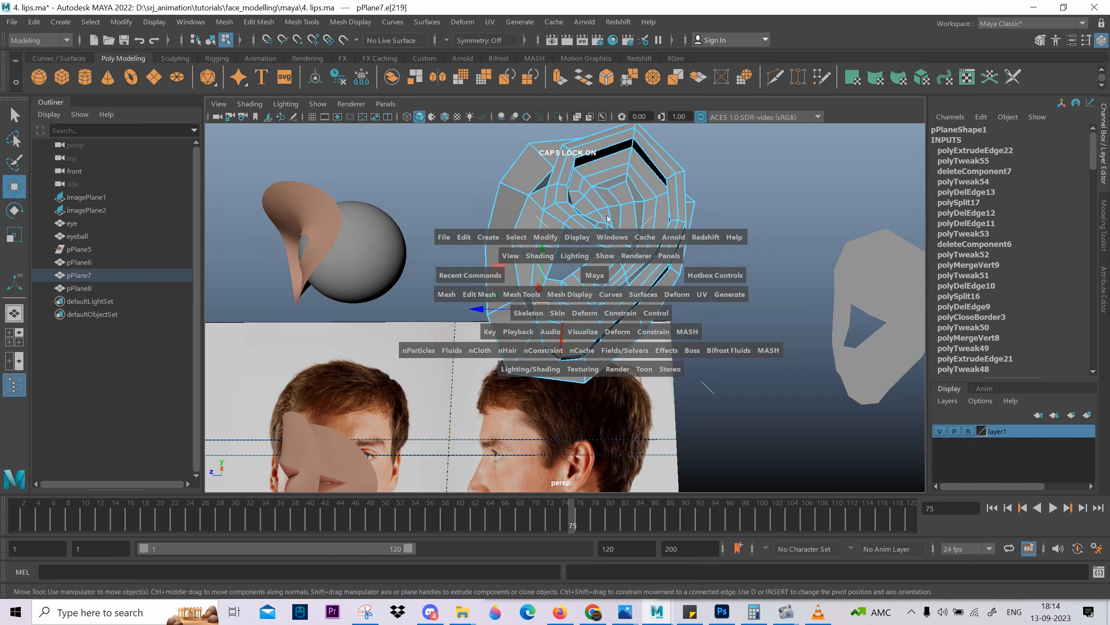
# Move the border vertex below the earlobe toward the rear and adjust its position in the side view.
pyautogui.keyDown('alt'); pyautogui.moveTo(590, 281); pyautogui.dragTo(580, 358); pyautogui.keyUp('alt')
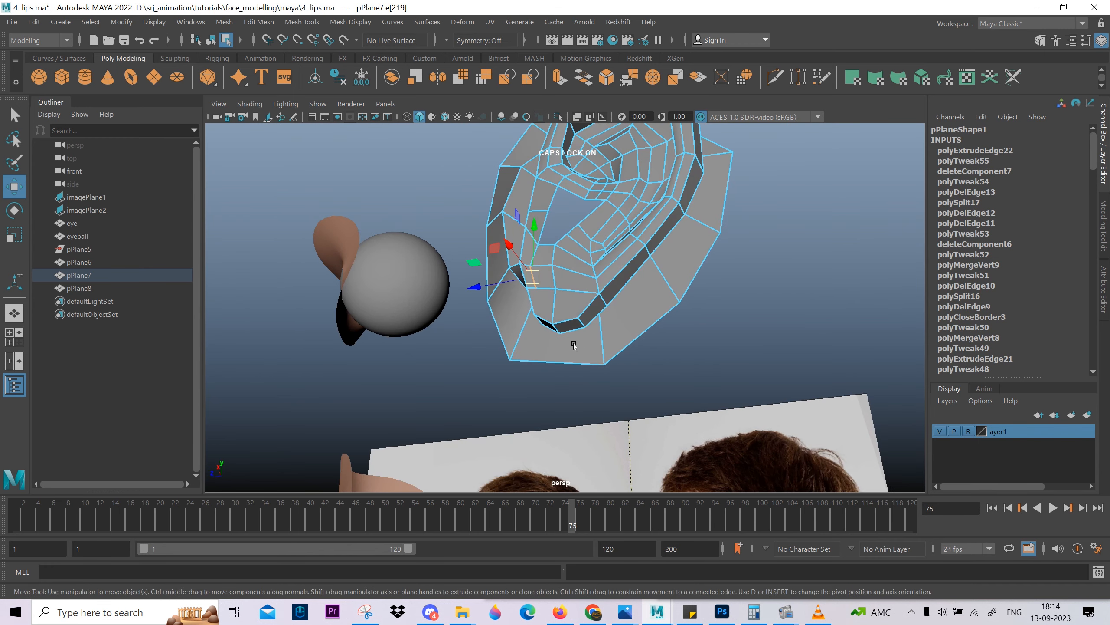
pyautogui.press('F9')
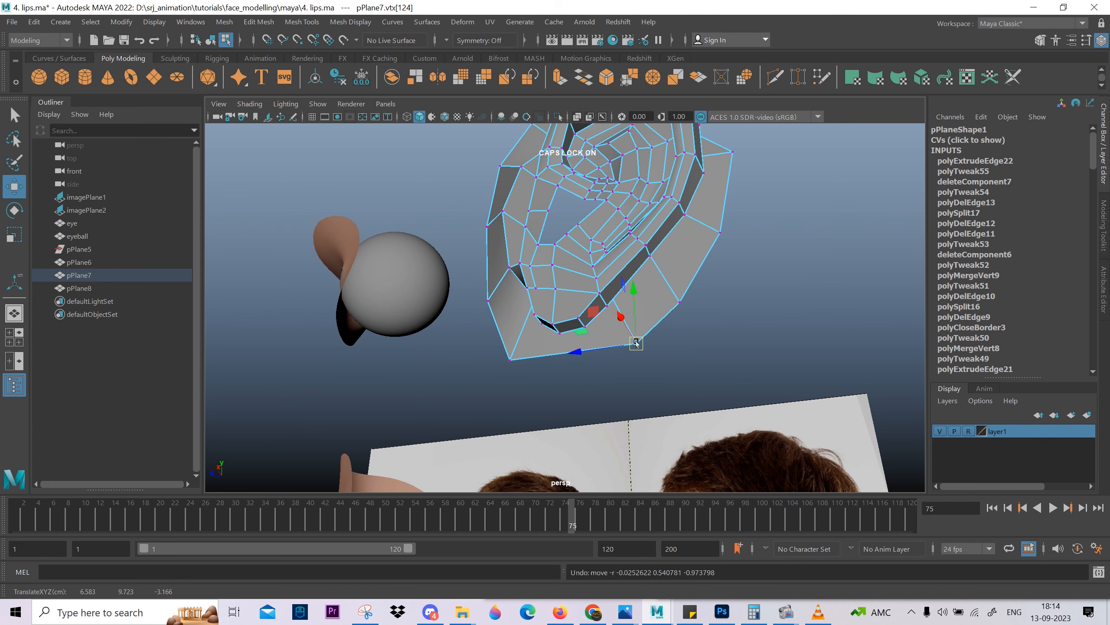
pyautogui.press('space')
pyautogui.moveTo(636, 343); pyautogui.dragTo(670, 350)
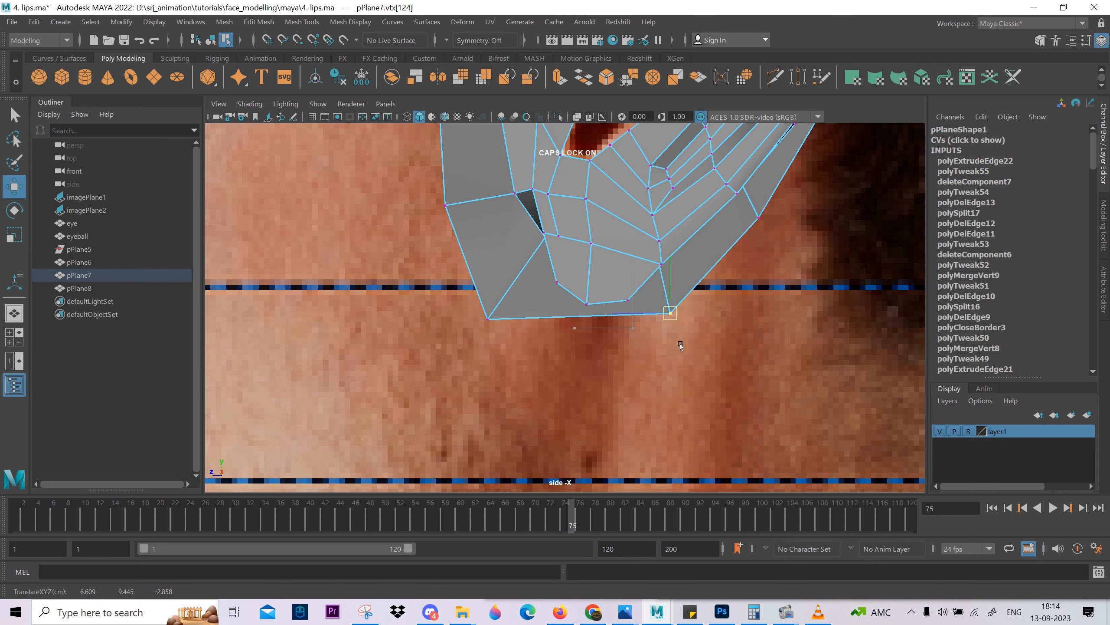
pyautogui.press('space')
# Cut a new edge with Multi-Cut across the back of the lower ear to the adjoining border edge.
pyautogui.moveTo(569, 319); pyautogui.dragTo(570, 291)
pyautogui.keyDown('alt'); pyautogui.moveTo(588, 343); pyautogui.dragTo(478, 306); pyautogui.keyUp('alt')
pyautogui.moveTo(476, 274); pyautogui.dragTo(284, 265, button='right')
pyautogui.click(437, 372)
pyautogui.click(418, 324)
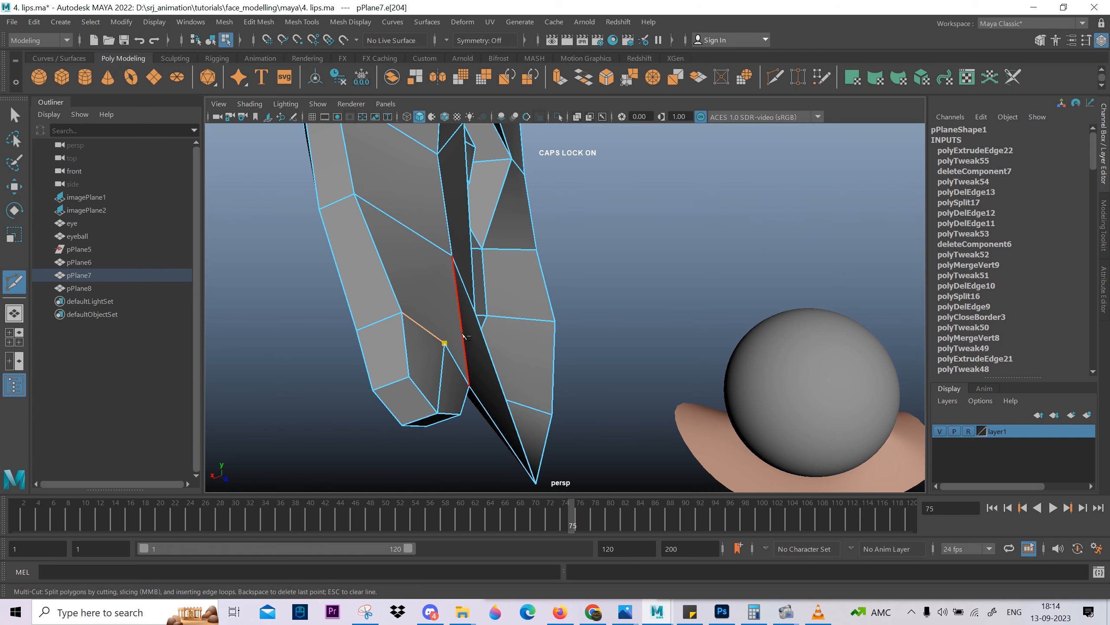
pyautogui.moveTo(463, 331)
pyautogui.keyDown('alt'); pyautogui.mouseDown()
pyautogui.moveTo(470, 260)
pyautogui.moveTo(534, 334)
pyautogui.moveTo(519, 362)
pyautogui.moveTo(483, 363)
pyautogui.moveTo(458, 346)
pyautogui.mouseUp(); pyautogui.keyUp('alt')
pyautogui.rightClick(539, 347)
pyautogui.press('w')
# Delete the leftover diagonal edge beside the new cut on the back of the earlobe.
pyautogui.keyDown('alt'); pyautogui.moveTo(459, 345); pyautogui.dragTo(479, 385, button='middle'); pyautogui.keyUp('alt')
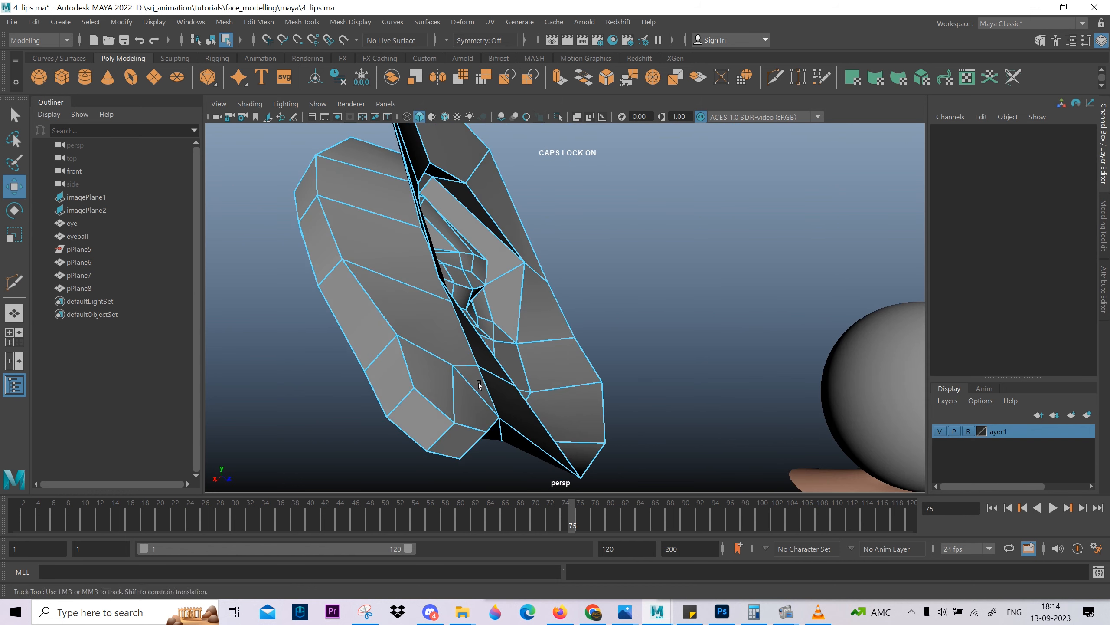
pyautogui.scroll(5, 479, 384)
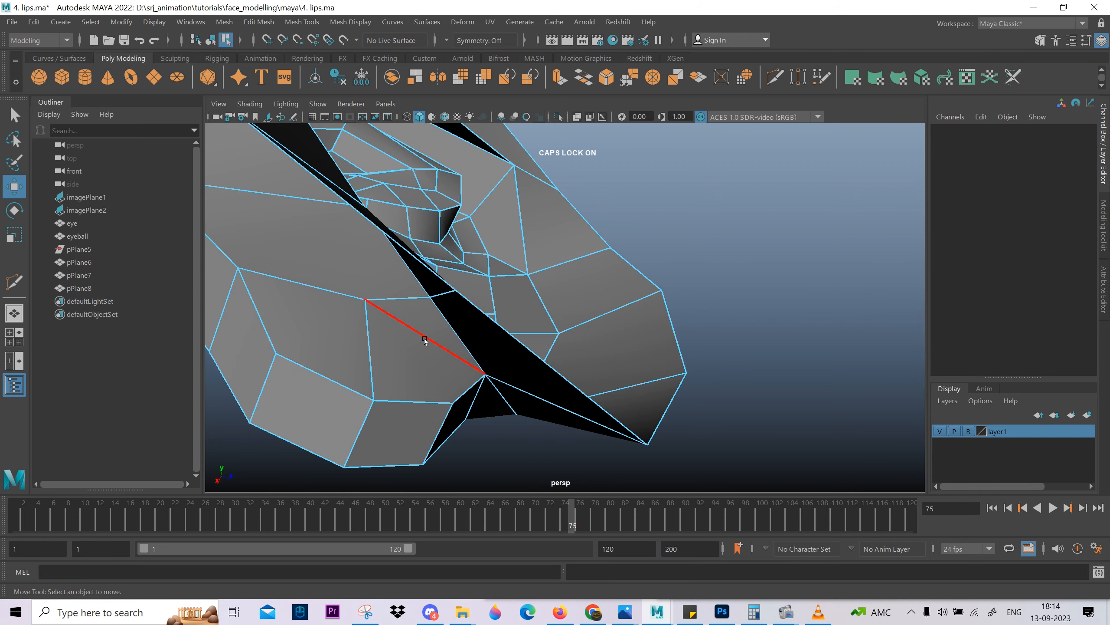
pyautogui.click(425, 341)
pyautogui.keyDown('alt'); pyautogui.moveTo(425, 341); pyautogui.dragTo(484, 345); pyautogui.keyUp('alt')
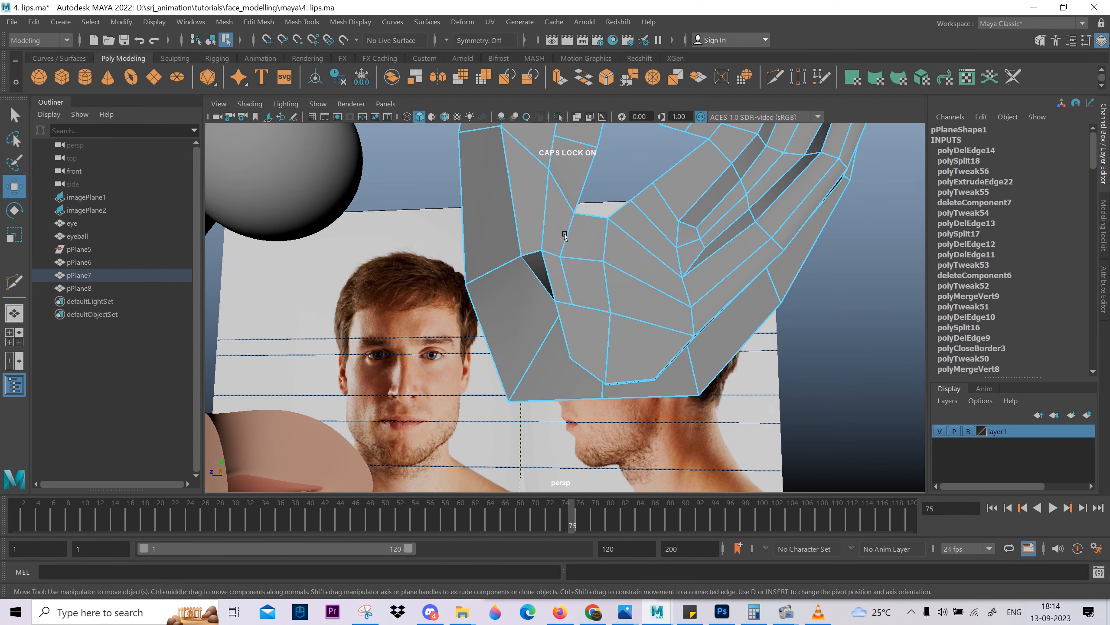
# Merge the stray vertex behind the lower front of the ear and reposition the neighbouring earlobe vertex.
pyautogui.keyDown('alt'); pyautogui.moveTo(564, 236); pyautogui.dragTo(524, 306); pyautogui.keyUp('alt')
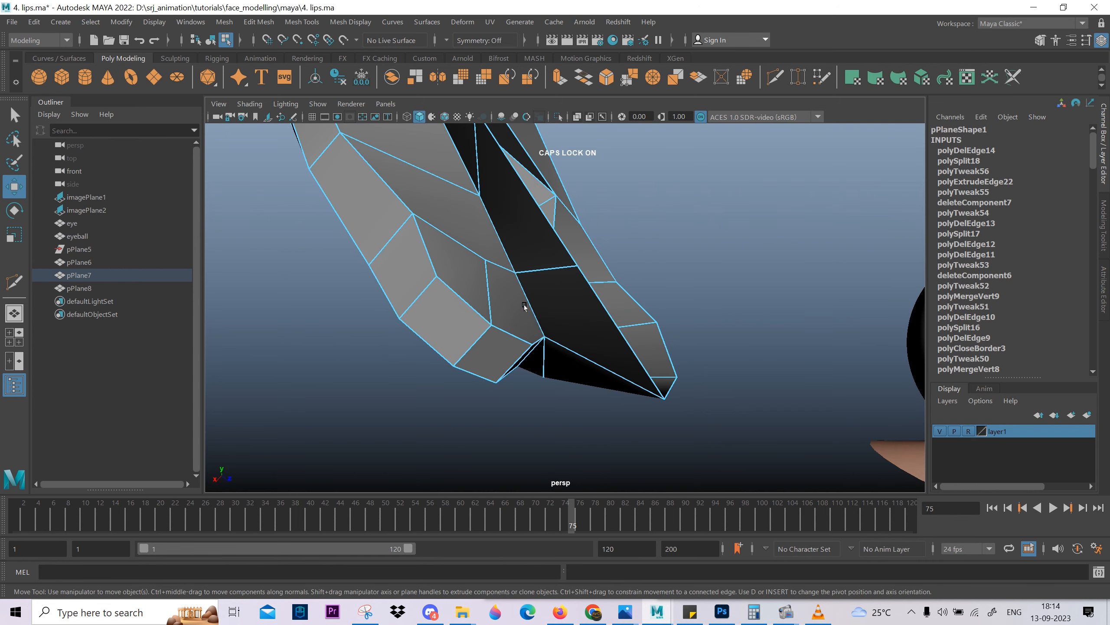
pyautogui.click(510, 273)
pyautogui.keyDown('shift'); pyautogui.moveTo(535, 229); pyautogui.dragTo(534, 192, button='right'); pyautogui.keyUp('shift')
pyautogui.keyDown('alt'); pyautogui.moveTo(530, 255); pyautogui.dragTo(586, 235); pyautogui.keyUp('alt')
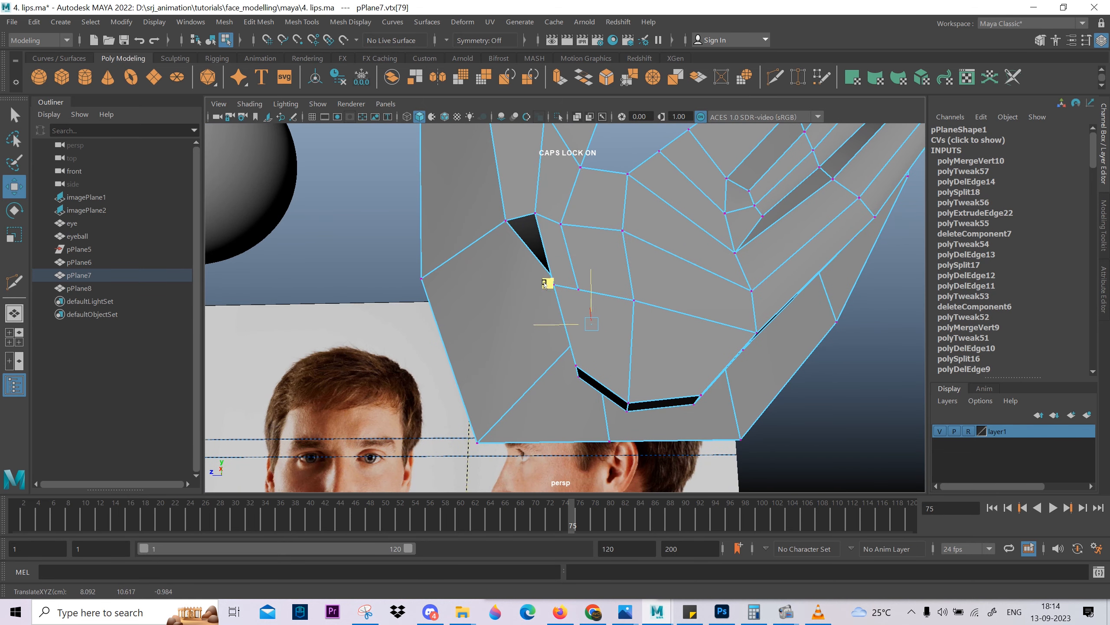
pyautogui.moveTo(521, 282)
pyautogui.keyDown('alt'); pyautogui.mouseDown()
pyautogui.moveTo(619, 333)
pyautogui.moveTo(477, 299)
pyautogui.mouseUp(); pyautogui.keyUp('alt')
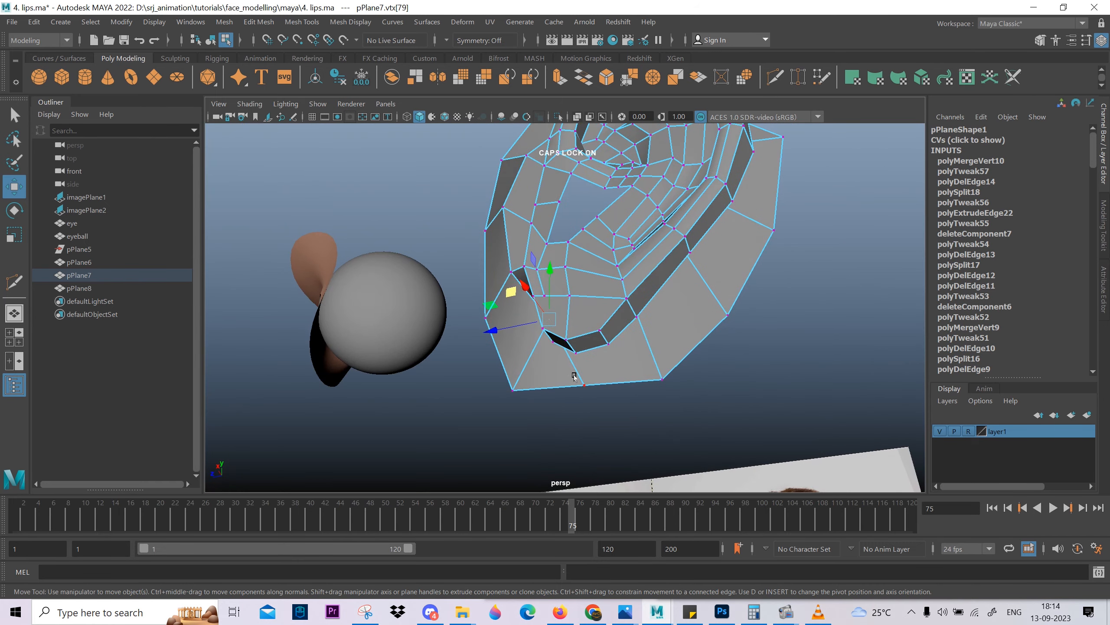
# Delete the extra edge running from the earlobe to the bottom border, and move the bottom border vertex beneath the lobe.
pyautogui.moveTo(573, 374); pyautogui.dragTo(574, 336, button='right')
pyautogui.click(577, 373)
pyautogui.keyDown('shift'); pyautogui.moveTo(607, 282); pyautogui.dragTo(497, 411, button='right'); pyautogui.keyUp('shift')
pyautogui.click(516, 384)
pyautogui.keyDown('alt'); pyautogui.moveTo(516, 384); pyautogui.dragTo(474, 363); pyautogui.keyUp('alt')
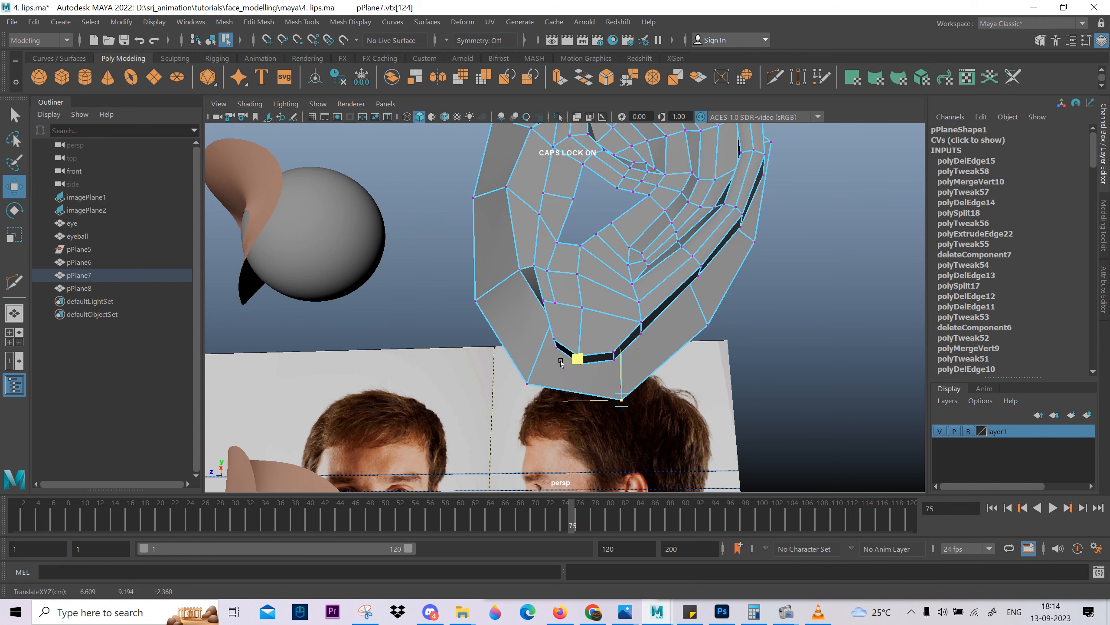
# Adjust the lower rear border vertex, and shift the middle and lower front border vertices sideways to even out the border's depth.
pyautogui.click(708, 324)
pyautogui.keyDown('alt'); pyautogui.moveTo(709, 325); pyautogui.dragTo(566, 266); pyautogui.keyUp('alt')
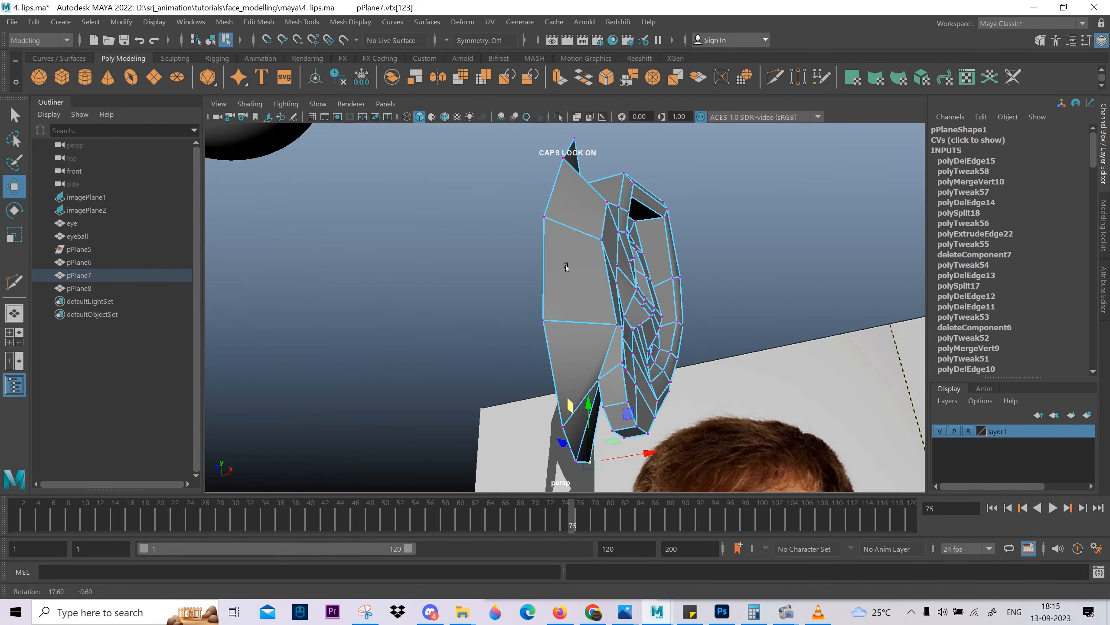
pyautogui.click(546, 215)
pyautogui.keyDown('alt'); pyautogui.moveTo(546, 217); pyautogui.dragTo(623, 245); pyautogui.keyUp('alt')
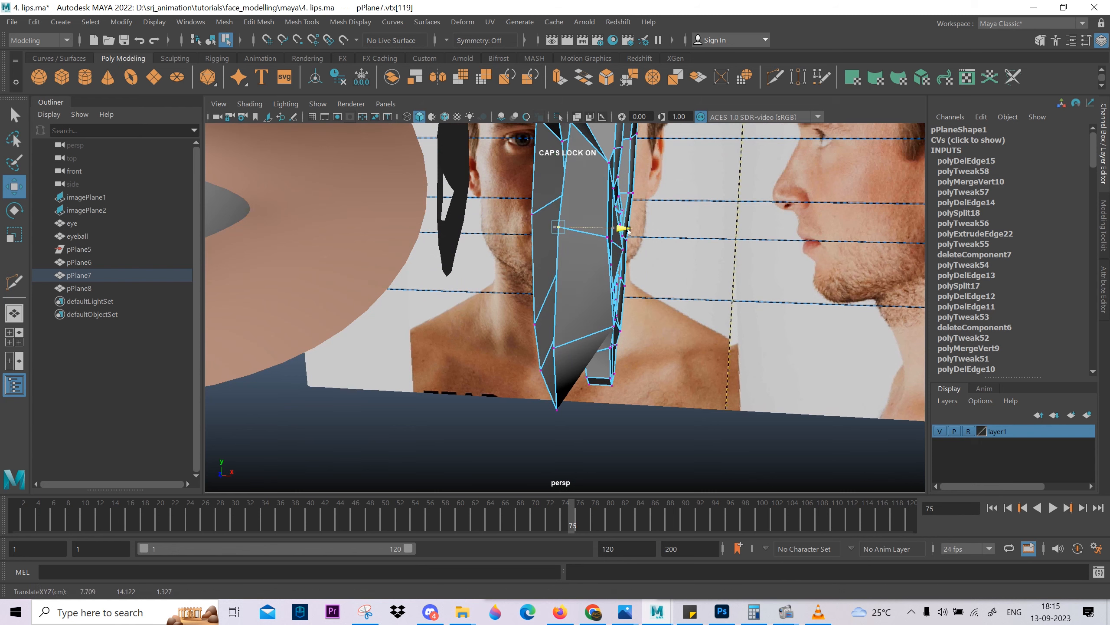
pyautogui.click(556, 349)
pyautogui.keyDown('alt'); pyautogui.moveTo(555, 350); pyautogui.dragTo(608, 387); pyautogui.keyUp('alt')
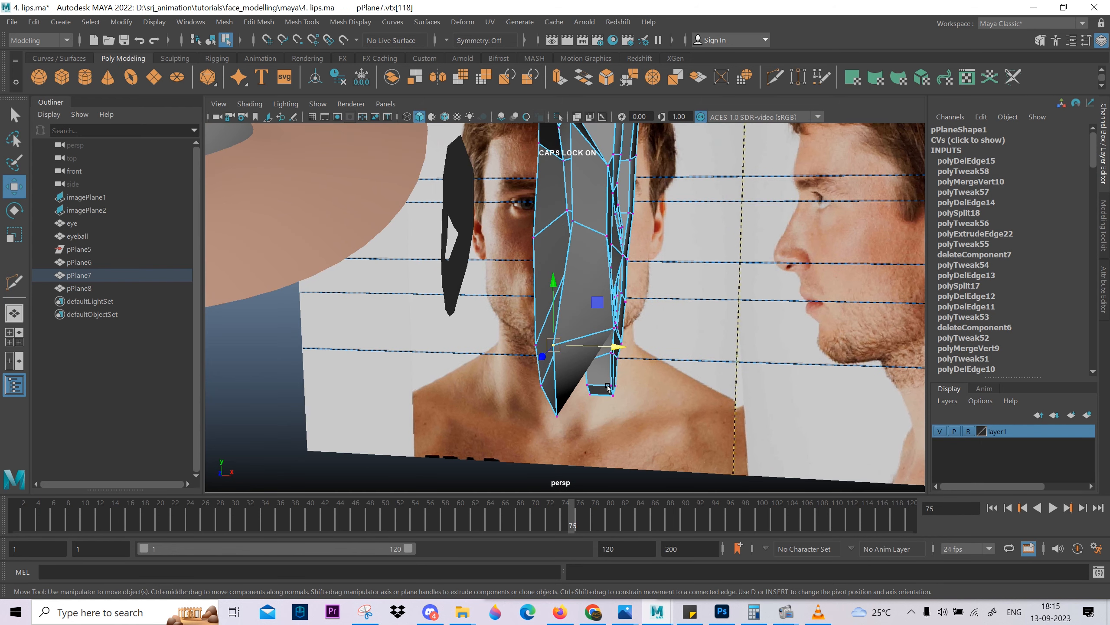
pyautogui.moveTo(615, 348); pyautogui.dragTo(566, 264)
# Move the two upper front vertices of the extruded border outward to round the ear's upper outline.
pyautogui.keyDown('alt'); pyautogui.moveTo(560, 273); pyautogui.dragTo(503, 253); pyautogui.keyUp('alt')
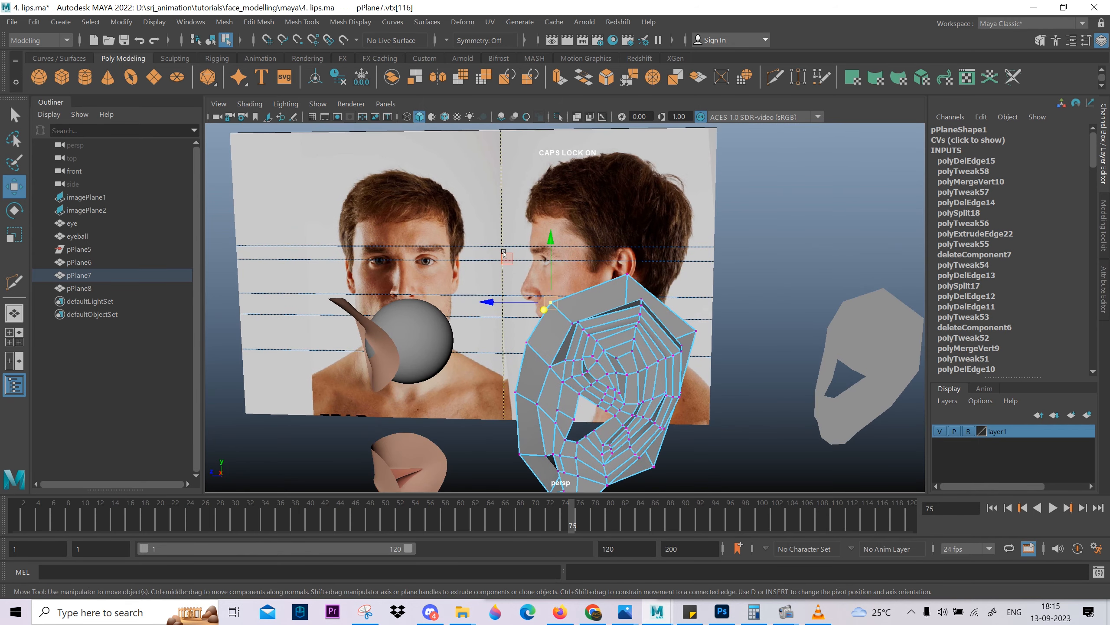
pyautogui.moveTo(504, 257); pyautogui.dragTo(514, 246, button='middle')
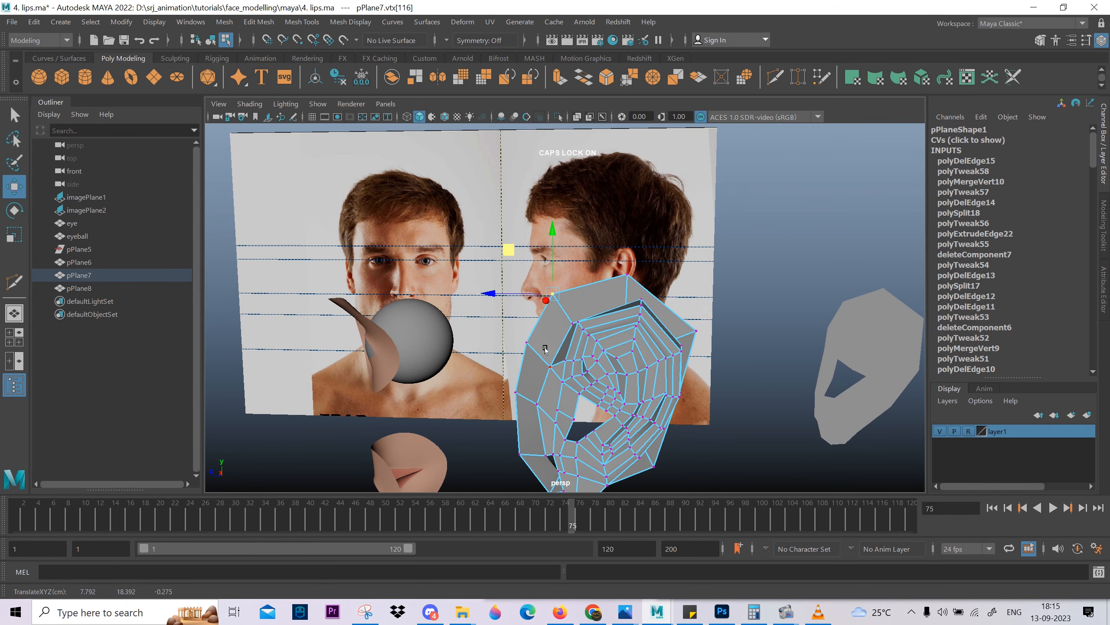
pyautogui.click(529, 346)
pyautogui.keyDown('alt'); pyautogui.moveTo(472, 297); pyautogui.dragTo(620, 267); pyautogui.keyUp('alt')
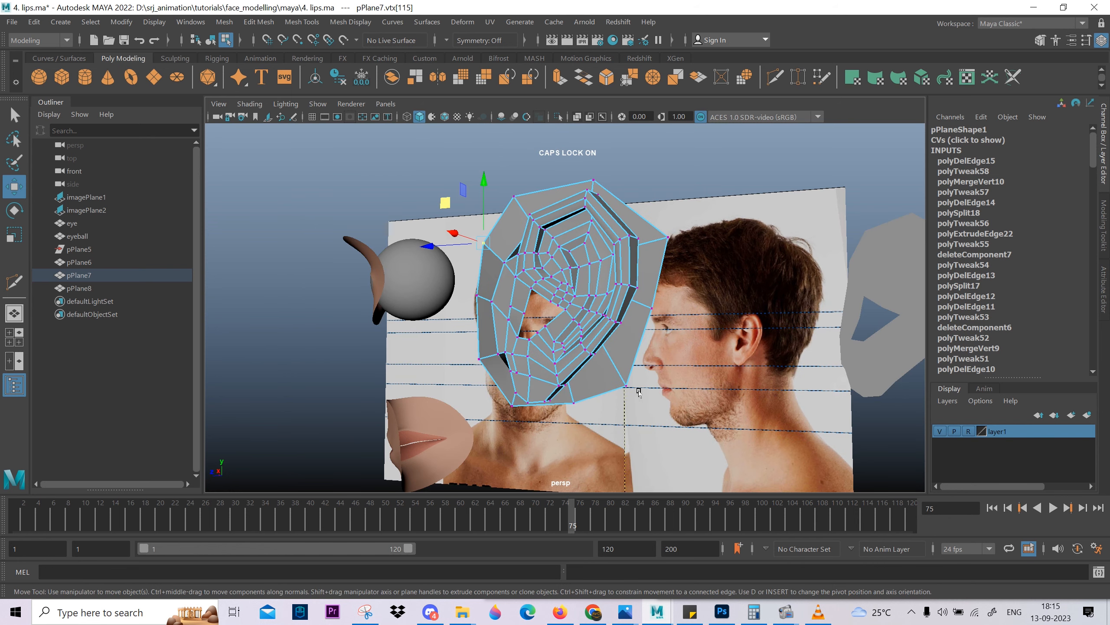
pyautogui.keyDown('alt'); pyautogui.moveTo(638, 393); pyautogui.dragTo(620, 323); pyautogui.keyUp('alt')
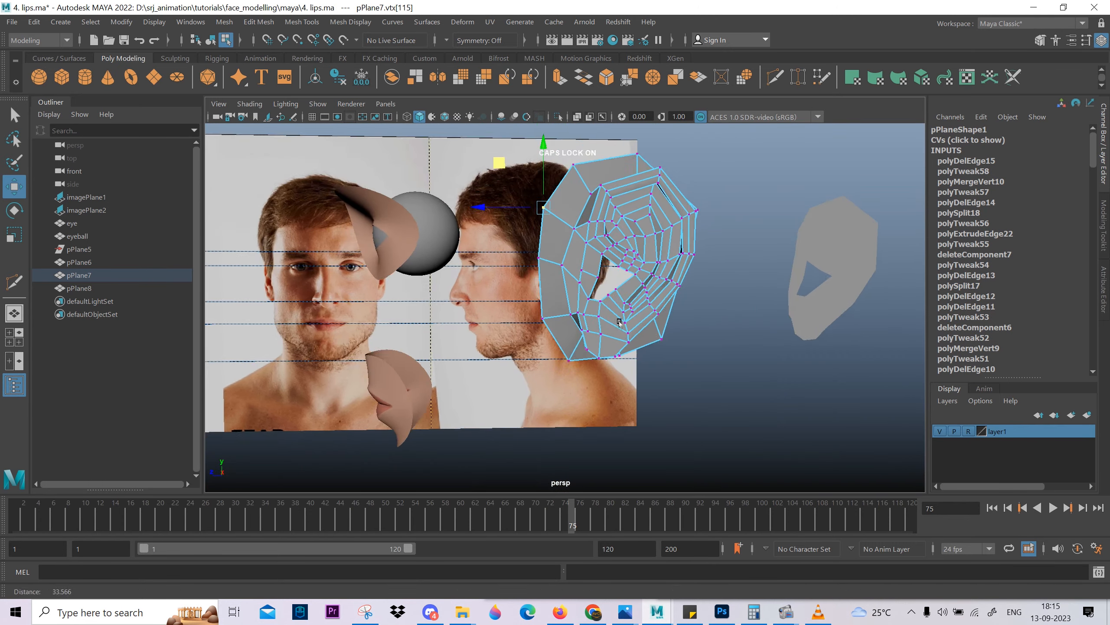
pyautogui.keyDown('alt'); pyautogui.moveTo(620, 322); pyautogui.dragTo(598, 403, button='right'); pyautogui.keyUp('alt')
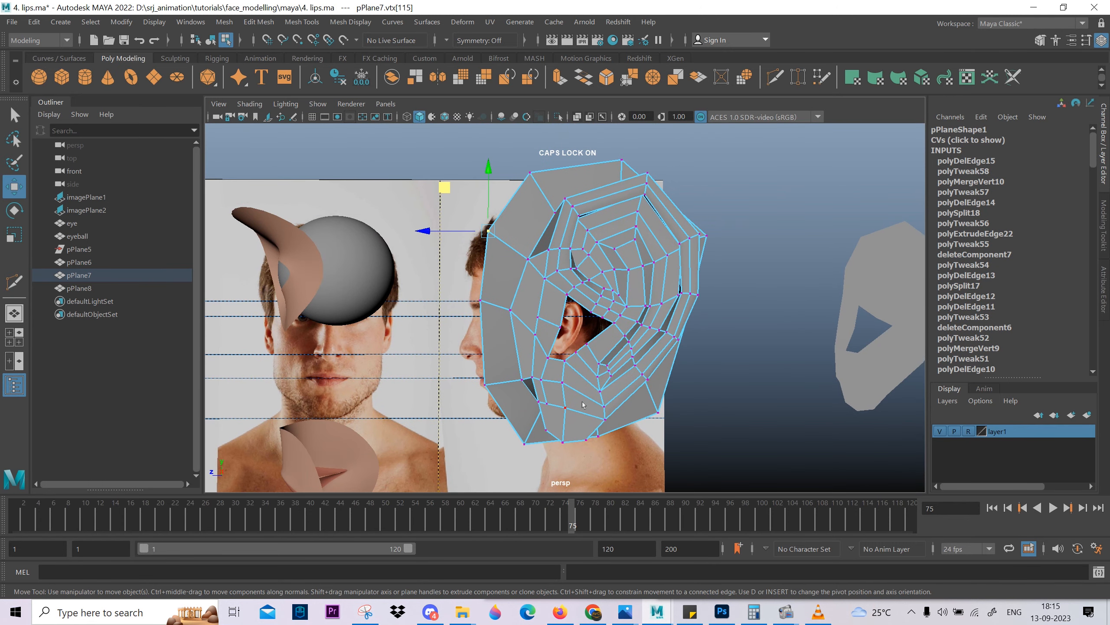
pyautogui.scroll(4, 583, 405)
pyautogui.moveTo(532, 331); pyautogui.dragTo(533, 447, button='right')
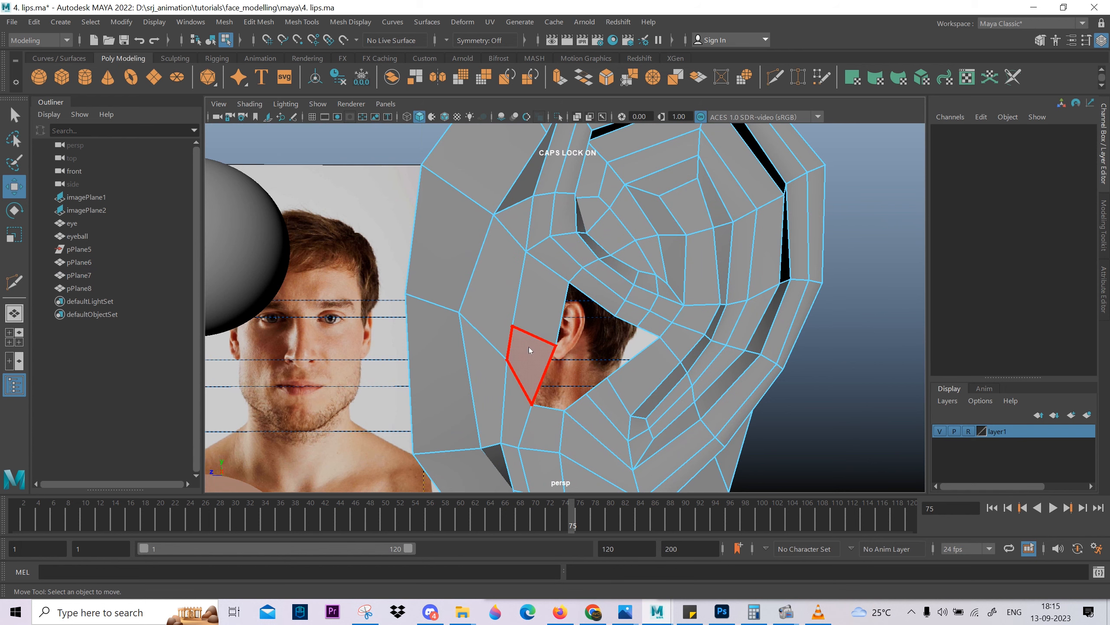
# Cut an edge with Multi-Cut across the strip in front of the ear opening to connect the neighbouring loops.
pyautogui.click(530, 321)
pyautogui.keyDown('alt'); pyautogui.moveTo(529, 322); pyautogui.dragTo(518, 230); pyautogui.keyUp('alt')
pyautogui.click(523, 308)
pyautogui.keyDown('shift'); pyautogui.click(542, 252); pyautogui.keyUp('shift')
pyautogui.keyDown('shift'); pyautogui.moveTo(567, 210); pyautogui.dragTo(392, 228, button='right'); pyautogui.keyUp('shift')
pyautogui.click(532, 301)
pyautogui.rightClick(537, 379)
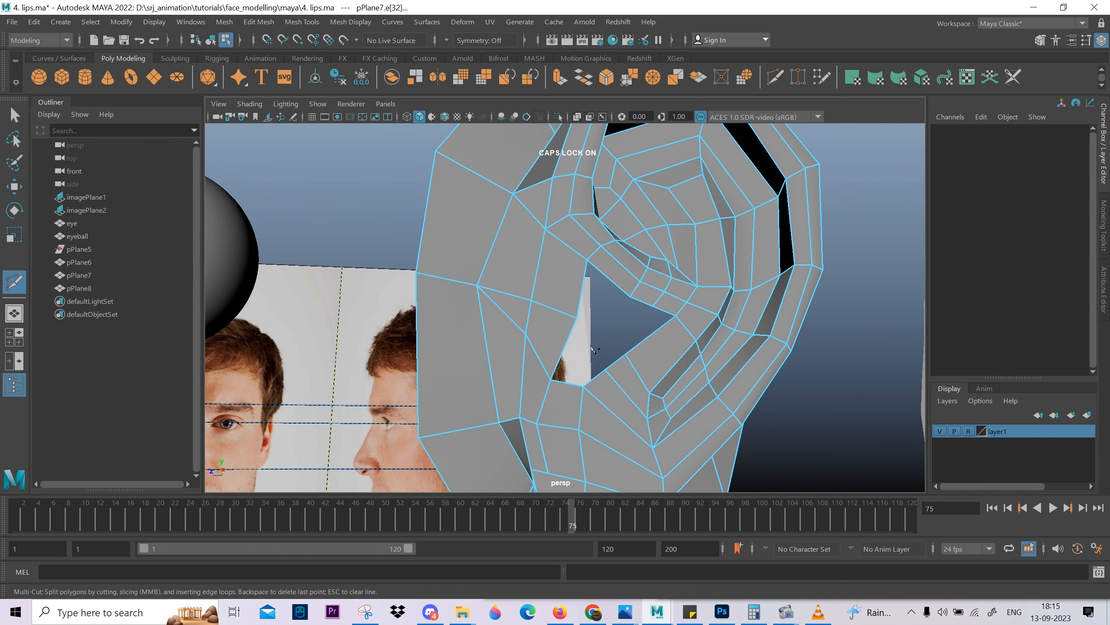
pyautogui.keyDown('alt'); pyautogui.moveTo(631, 367); pyautogui.dragTo(466, 345); pyautogui.keyUp('alt')
pyautogui.press('w')
# Extrude the border loop of the ear canal opening and shrink and move it inward behind the ear's surface.
pyautogui.doubleClick(468, 335)
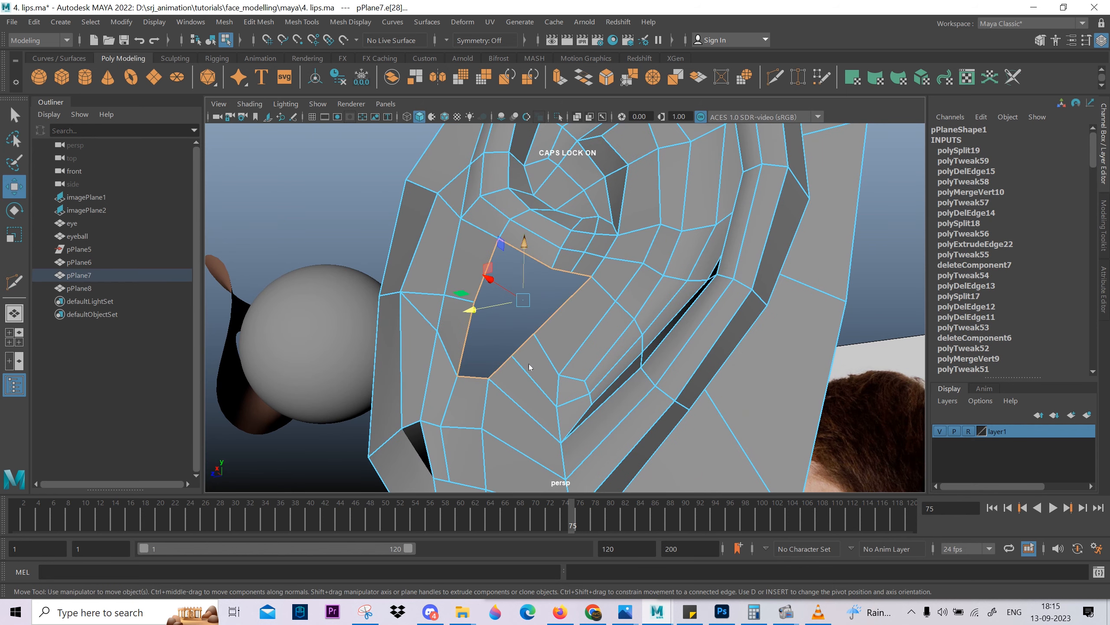
pyautogui.hotkey('ctrl', 'e')
pyautogui.keyDown('alt'); pyautogui.moveTo(529, 370); pyautogui.dragTo(567, 385); pyautogui.keyUp('alt')
pyautogui.press('w')
pyautogui.moveTo(473, 392); pyautogui.dragTo(430, 405, button='middle')
pyautogui.press('w')
pyautogui.keyDown('alt'); pyautogui.moveTo(419, 414); pyautogui.dragTo(479, 368); pyautogui.keyUp('alt')
pyautogui.keyDown('shift'); pyautogui.moveTo(501, 363); pyautogui.dragTo(502, 506, button='right'); pyautogui.keyUp('shift')
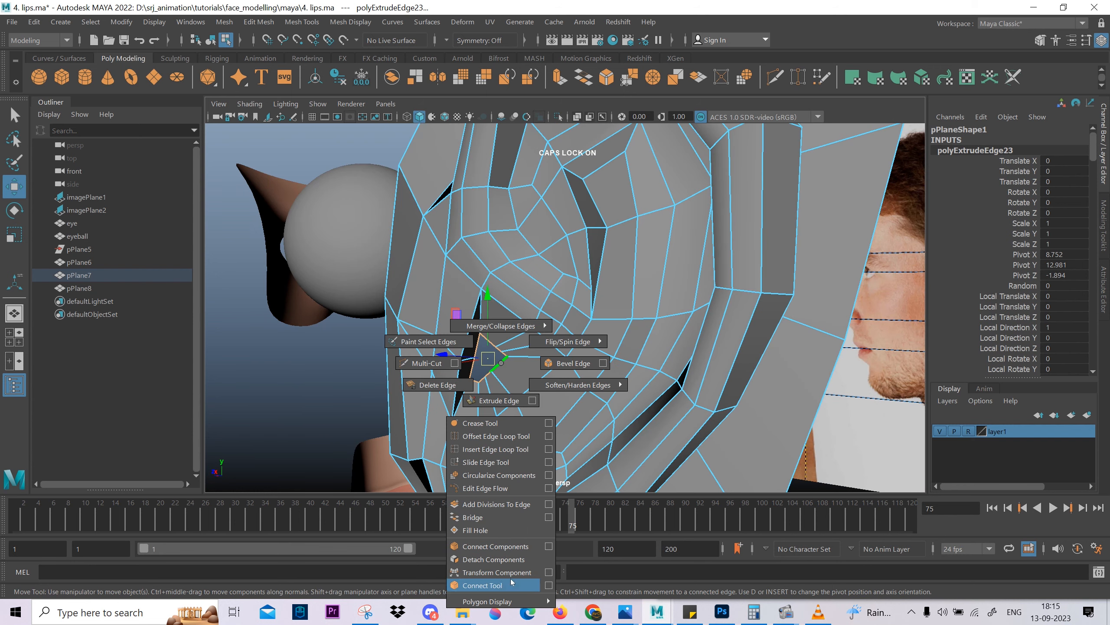
pyautogui.click(505, 487)
pyautogui.hotkey('ctrl', 'z')
# Circularize the extruded ear canal border and rotate the resulting ring to line up with the surrounding edges.
pyautogui.keyDown('shift'); pyautogui.rightClick(543, 375); pyautogui.keyUp('shift')
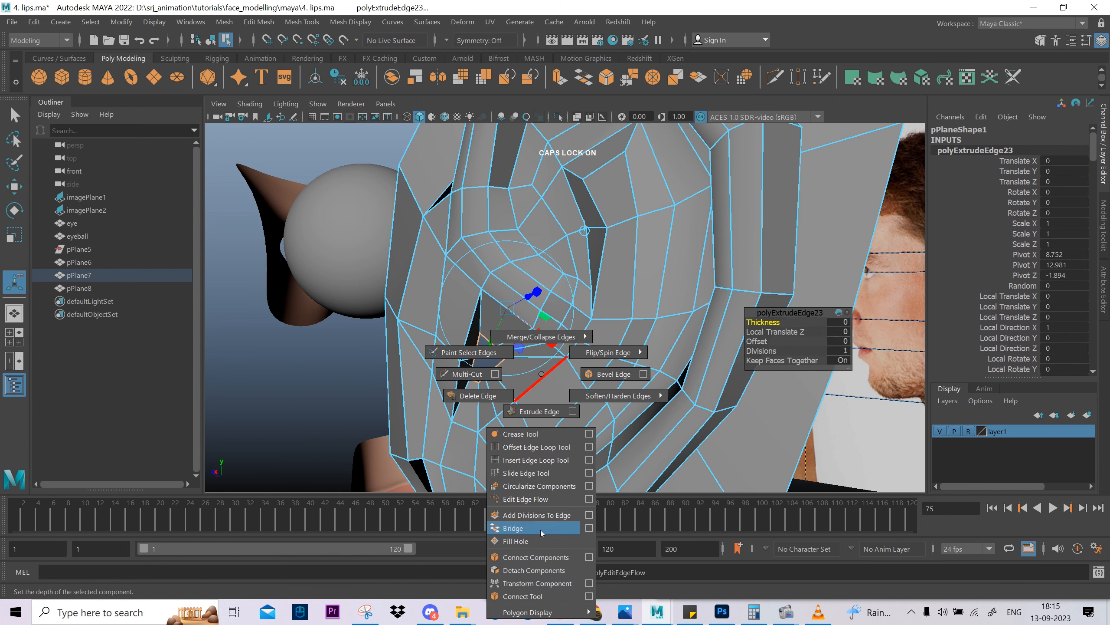
pyautogui.click(539, 485)
pyautogui.scroll(3, 531, 455)
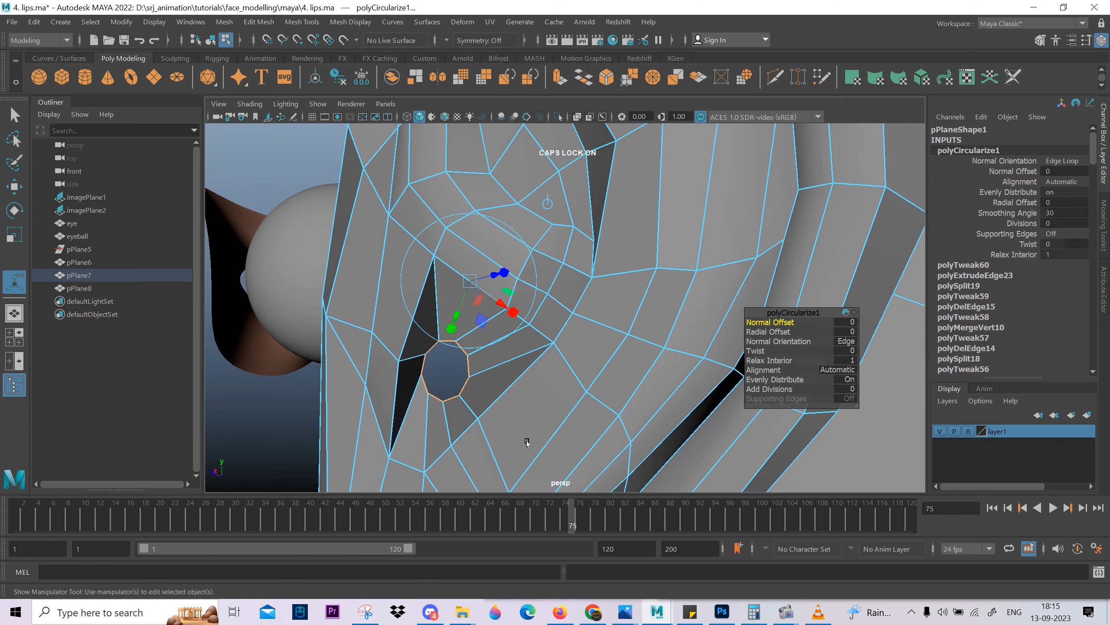
pyautogui.press('e')
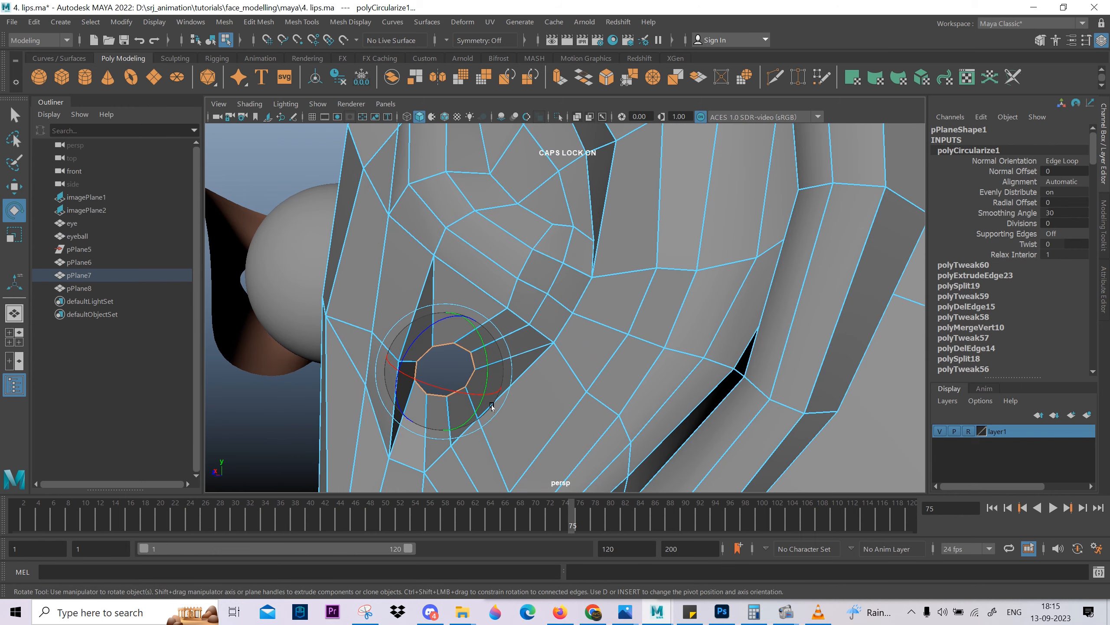
pyautogui.keyDown('alt'); pyautogui.moveTo(479, 404); pyautogui.dragTo(618, 368); pyautogui.keyUp('alt')
pyautogui.press('w')
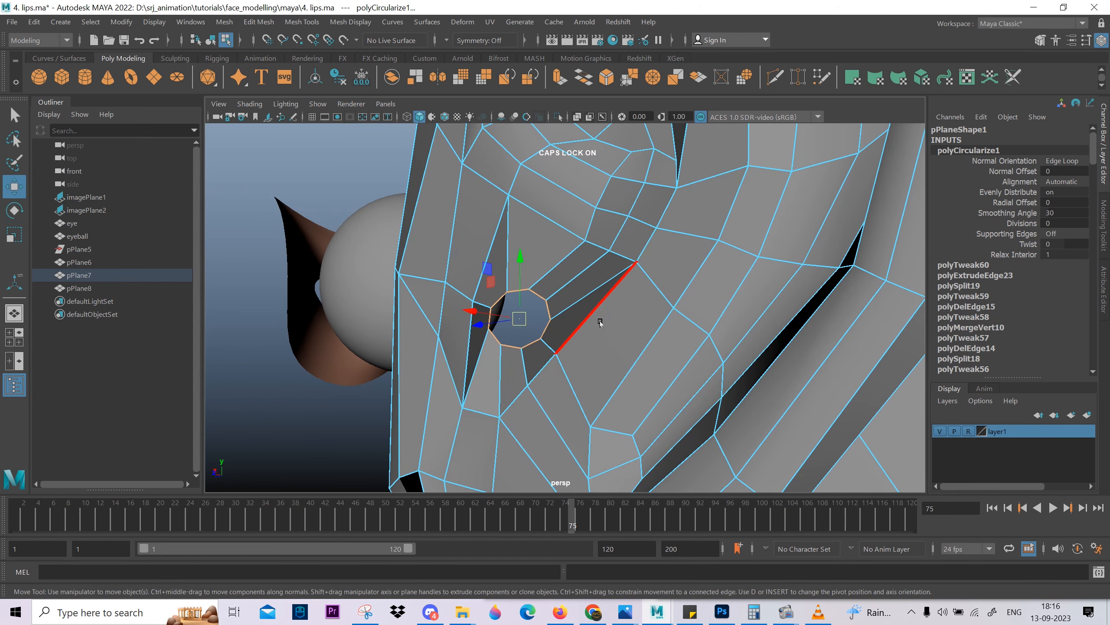
# Insert an edge loop around the ear canal between its rim and inner ring, with edge flow applied.
pyautogui.click(562, 285)
pyautogui.keyDown('ctrl'); pyautogui.moveTo(608, 214); pyautogui.dragTo(502, 473, button='right'); pyautogui.keyUp('ctrl')
pyautogui.keyDown('shift'); pyautogui.moveTo(664, 305); pyautogui.dragTo(670, 431, button='right'); pyautogui.keyUp('shift')
pyautogui.keyDown('alt'); pyautogui.moveTo(568, 361); pyautogui.dragTo(602, 362, button='right'); pyautogui.keyUp('alt')
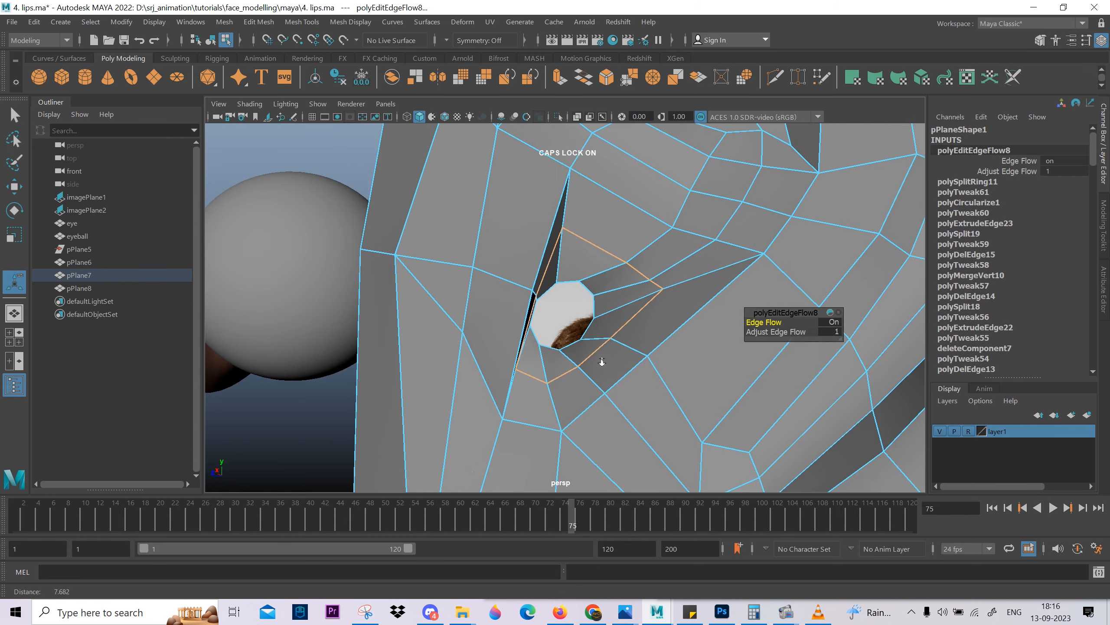
# Merge the inner border loop of the ear canal to close the opening and check the shape in smooth preview.
pyautogui.click(595, 335)
pyautogui.keyDown('alt'); pyautogui.moveTo(587, 326); pyautogui.dragTo(682, 360); pyautogui.keyUp('alt')
pyautogui.keyDown('alt'); pyautogui.moveTo(682, 361); pyautogui.dragTo(619, 330, button='middle'); pyautogui.keyUp('alt')
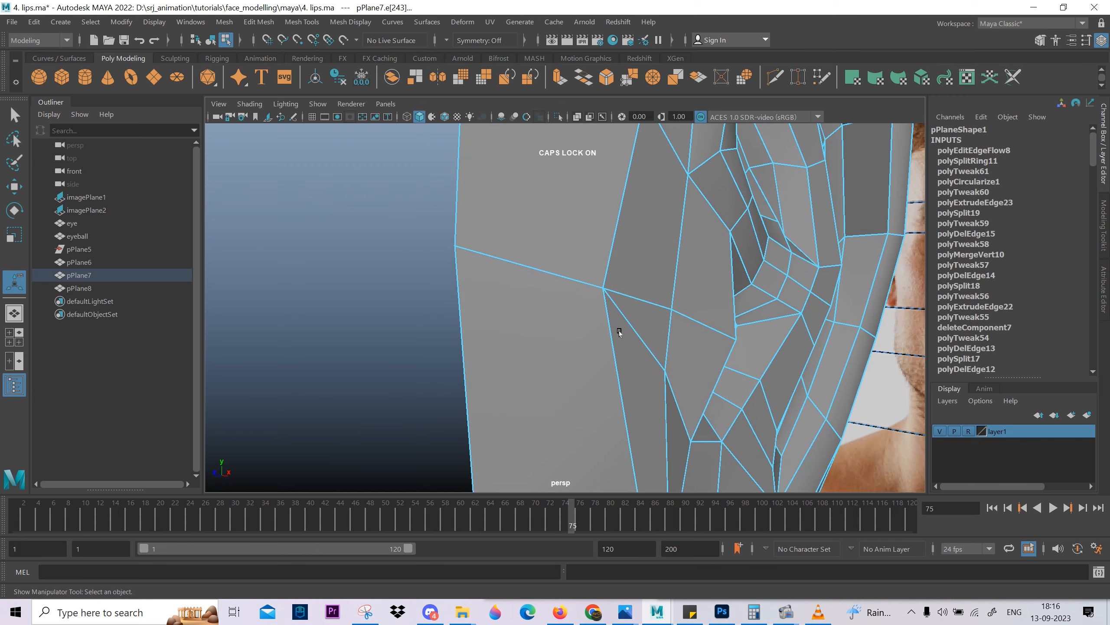
pyautogui.press('space')
pyautogui.press('space')
pyautogui.scroll(-5, 473, 208)
pyautogui.keyDown('alt'); pyautogui.moveTo(474, 208); pyautogui.dragTo(518, 302, button='middle'); pyautogui.keyUp('alt')
pyautogui.scroll(6, 518, 302)
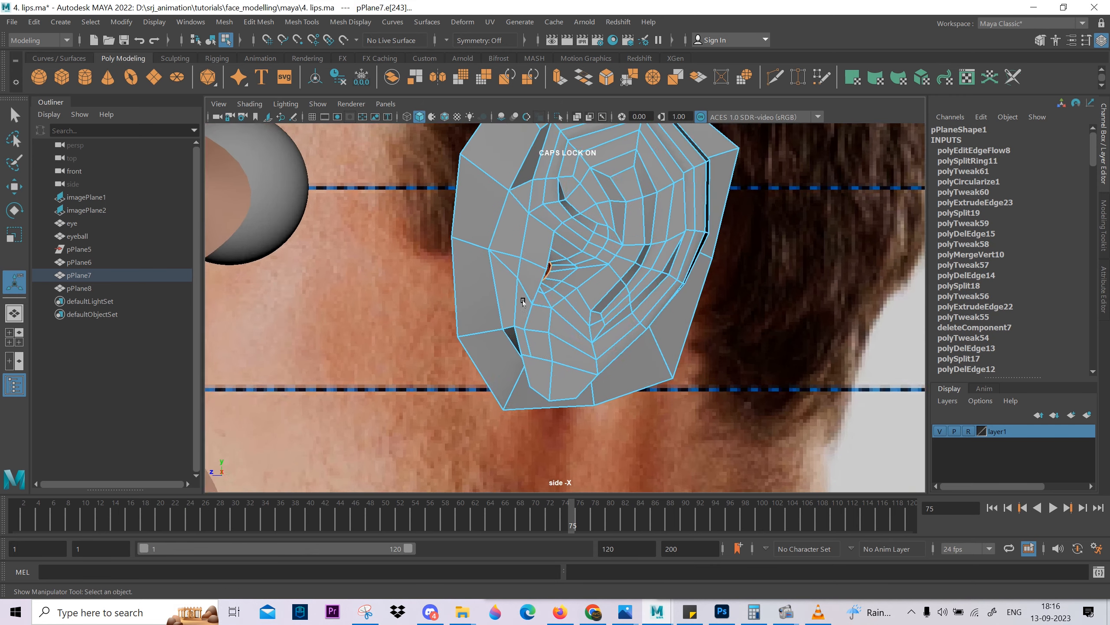
pyautogui.press('w')
pyautogui.moveTo(527, 237); pyautogui.dragTo(597, 273)
pyautogui.press('e')
pyautogui.press('space')
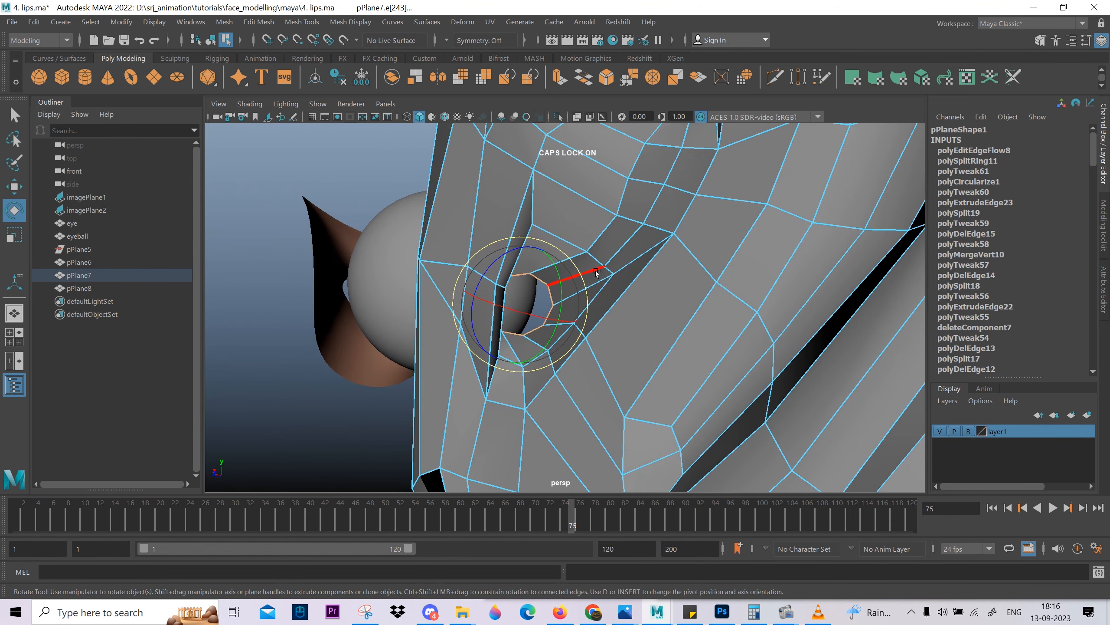
pyautogui.keyDown('shift'); pyautogui.moveTo(596, 273); pyautogui.dragTo(613, 276, button='right'); pyautogui.keyUp('shift')
pyautogui.keyDown('alt'); pyautogui.moveTo(613, 276); pyautogui.dragTo(557, 340); pyautogui.keyUp('alt')
pyautogui.moveTo(558, 340); pyautogui.dragTo(627, 266, button='right')
pyautogui.press('3')
pyautogui.keyDown('alt'); pyautogui.moveTo(627, 266); pyautogui.dragTo(532, 259); pyautogui.keyUp('alt')
pyautogui.press('1')
pyautogui.moveTo(532, 259); pyautogui.dragTo(455, 254, button='right')
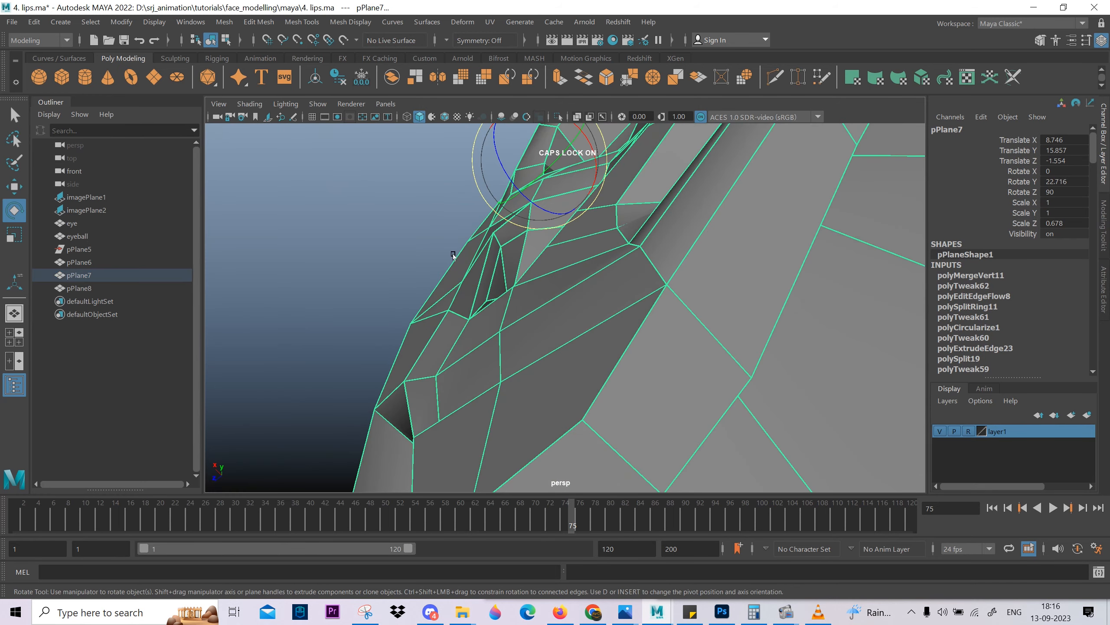
# Move the tragus vertices and the adjoining edge backward so they partly cover the ear canal opening.
pyautogui.click(501, 247)
pyautogui.keyDown('alt'); pyautogui.moveTo(499, 291); pyautogui.dragTo(544, 217); pyautogui.keyUp('alt')
pyautogui.press('w')
pyautogui.click(485, 224)
pyautogui.click(510, 224)
pyautogui.click(515, 237)
pyautogui.moveTo(547, 216); pyautogui.dragTo(552, 214)
pyautogui.keyDown('alt'); pyautogui.moveTo(553, 213); pyautogui.dragTo(564, 270); pyautogui.keyUp('alt')
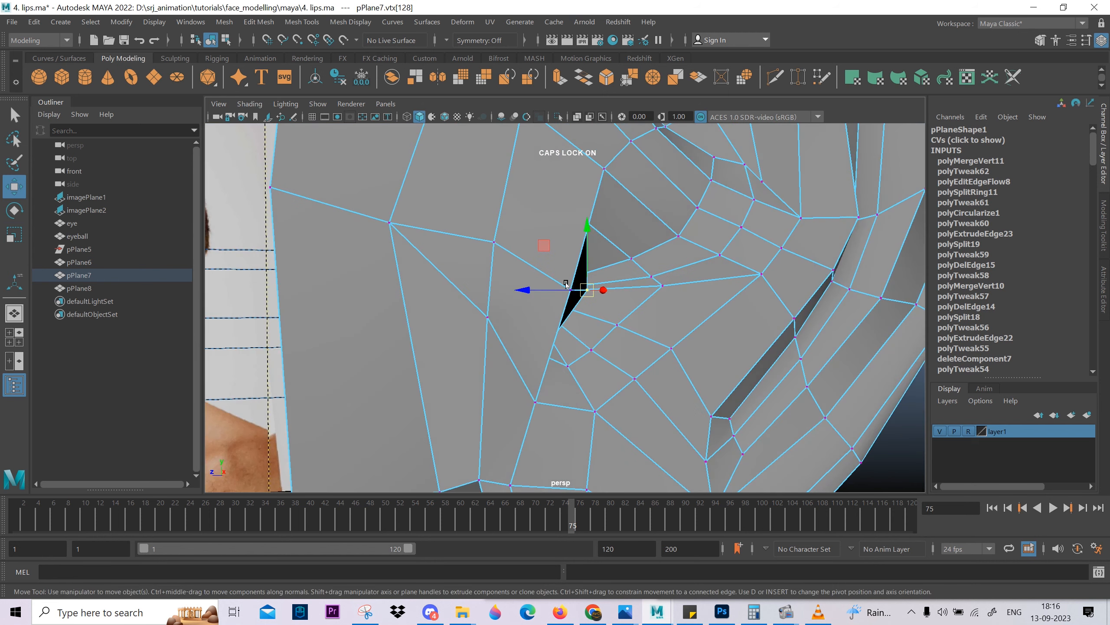
pyautogui.moveTo(564, 271); pyautogui.dragTo(565, 245, button='right')
pyautogui.click(580, 290)
pyautogui.moveTo(616, 344); pyautogui.dragTo(641, 370, button='middle')
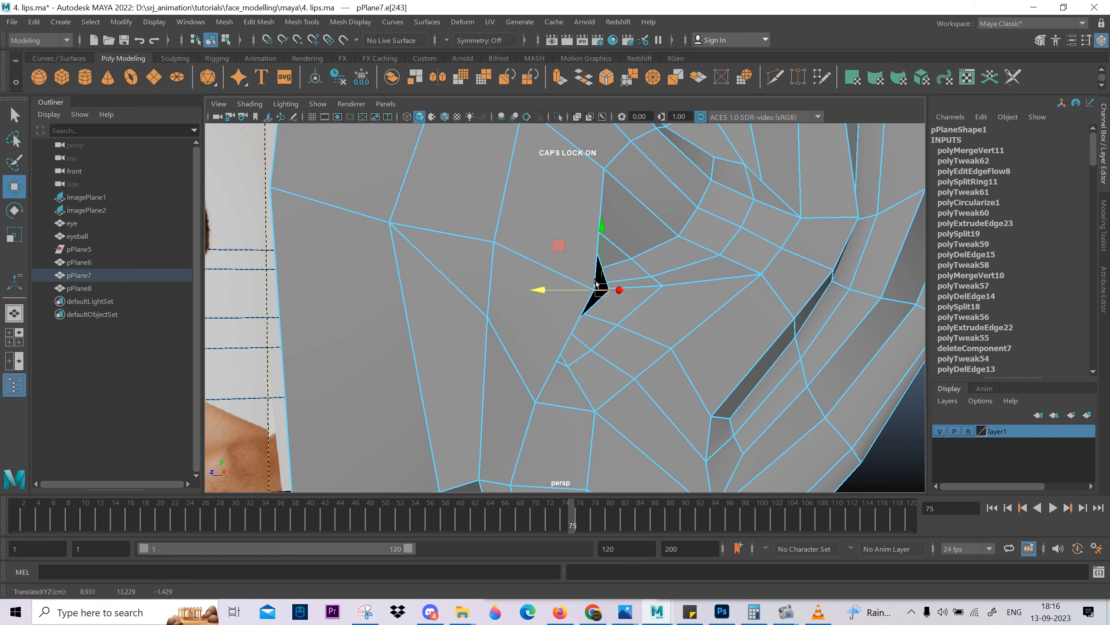
# Reposition the vertices just below and just above the ear canal opening to smooth the tragus outline.
pyautogui.click(537, 403)
pyautogui.keyDown('alt'); pyautogui.moveTo(540, 406); pyautogui.dragTo(531, 321, button='middle'); pyautogui.keyUp('alt')
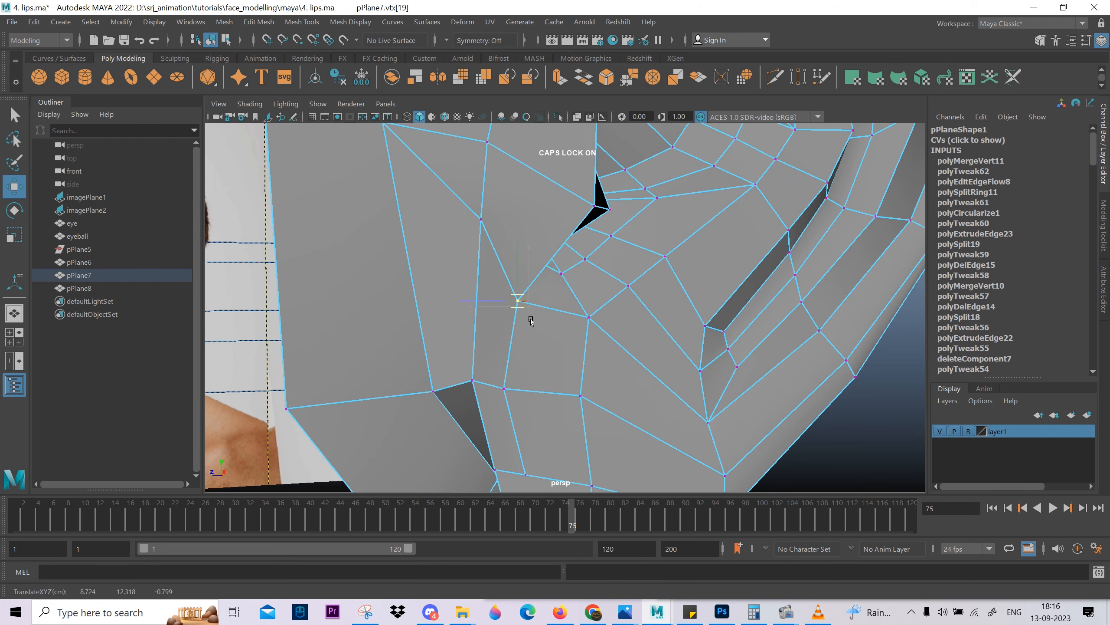
pyautogui.keyDown('alt'); pyautogui.moveTo(533, 315); pyautogui.dragTo(518, 297); pyautogui.keyUp('alt')
pyautogui.click(491, 262)
pyautogui.moveTo(503, 191); pyautogui.dragTo(487, 192)
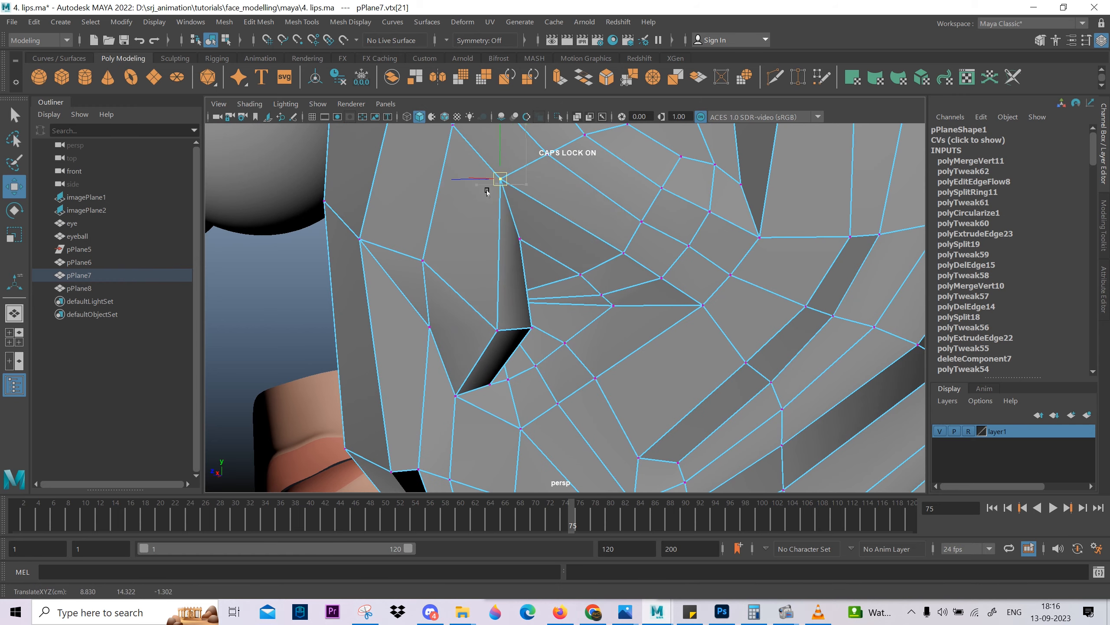
# Delete the edges running from the lower corner of the ear canal opening down toward the lobe.
pyautogui.click(505, 240)
pyautogui.keyDown('alt'); pyautogui.moveTo(534, 289); pyautogui.dragTo(651, 378); pyautogui.keyUp('alt')
pyautogui.keyDown('alt'); pyautogui.moveTo(651, 378); pyautogui.dragTo(592, 273, button='right'); pyautogui.keyUp('alt')
pyautogui.keyDown('alt'); pyautogui.moveTo(592, 273); pyautogui.dragTo(534, 219); pyautogui.keyUp('alt')
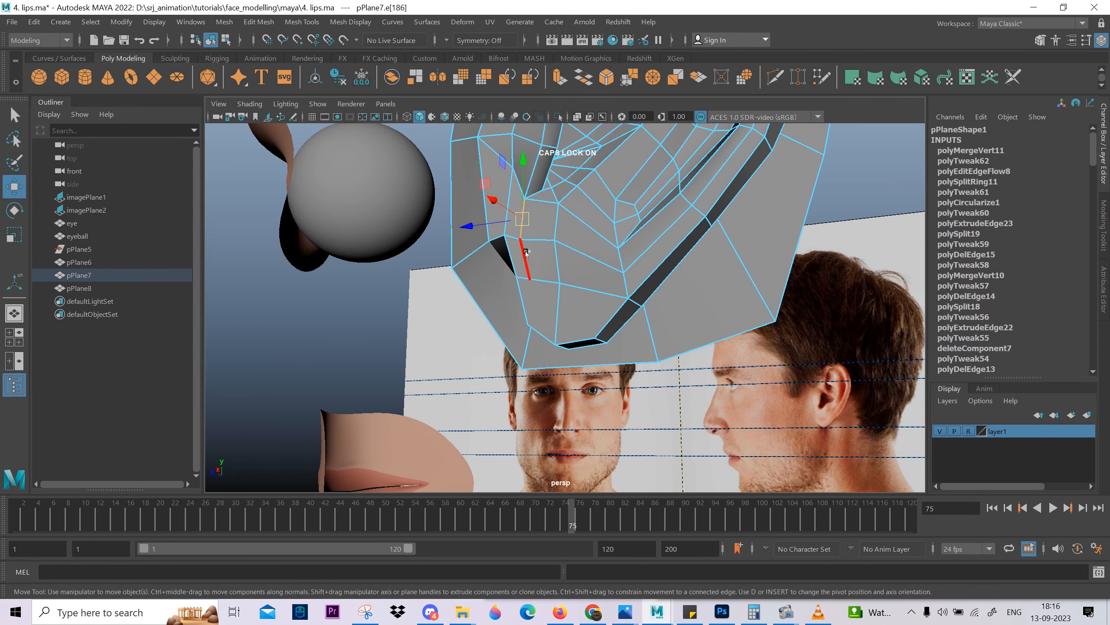
pyautogui.keyDown('shift'); pyautogui.click(526, 253); pyautogui.keyUp('shift')
pyautogui.hotkey('ctrl', 'Delete')
# Cut an edge with Multi-Cut from the canal opening's lower corner to the upper rear corner of the gap in front of the lobe.
pyautogui.click(541, 201)
pyautogui.keyDown('shift'); pyautogui.moveTo(541, 199); pyautogui.dragTo(353, 185, button='right'); pyautogui.keyUp('shift')
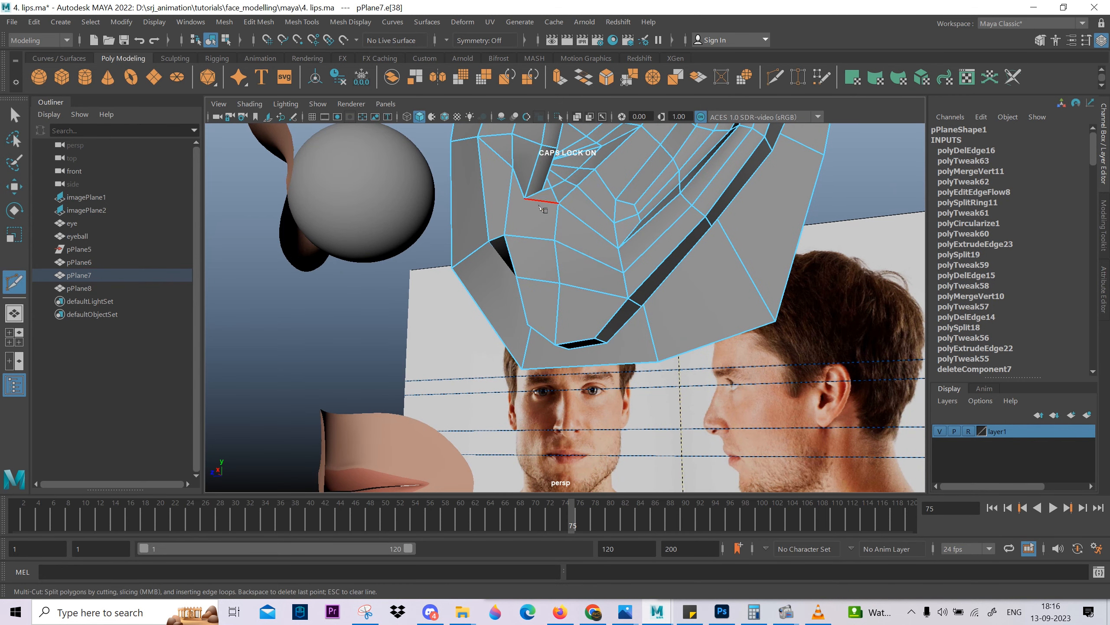
pyautogui.hotkey('ctrl', 'z')
pyautogui.keyDown('alt'); pyautogui.moveTo(529, 247); pyautogui.dragTo(572, 297); pyautogui.keyUp('alt')
# Delete the vertical edges and leftover connecting edges on the surface directly in front of the ear canal opening.
pyautogui.press('w')
pyautogui.click(573, 298)
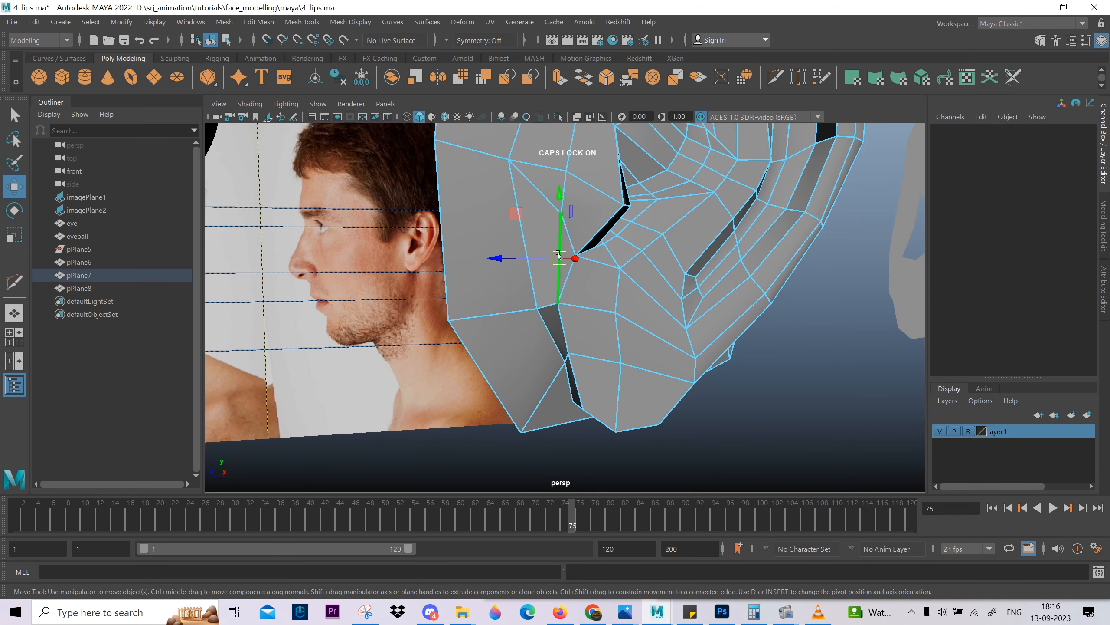
pyautogui.keyDown('alt'); pyautogui.moveTo(567, 226); pyautogui.dragTo(557, 305); pyautogui.keyUp('alt')
pyautogui.click(559, 335)
pyautogui.keyDown('shift'); pyautogui.moveTo(559, 334); pyautogui.dragTo(582, 275, button='right'); pyautogui.keyUp('shift')
# Try a Multi-Cut edge running straight down in front of the canal opening to the gap corner, then undo it.
pyautogui.keyDown('alt'); pyautogui.moveTo(510, 355); pyautogui.dragTo(539, 351); pyautogui.keyUp('alt')
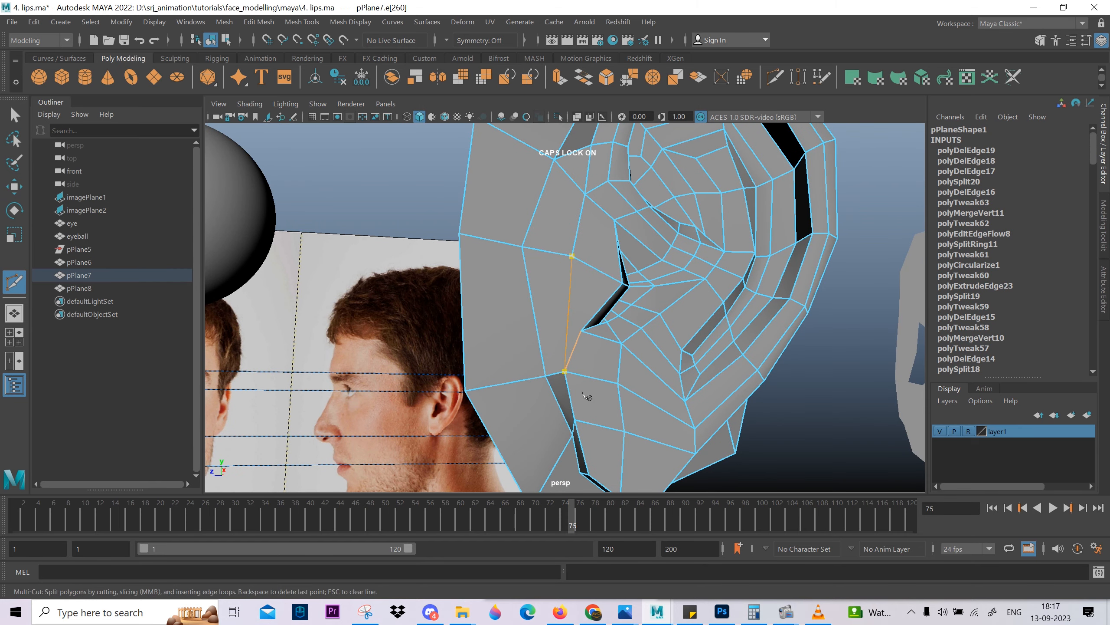
pyautogui.press('Return')
pyautogui.keyDown('alt'); pyautogui.moveTo(588, 396); pyautogui.dragTo(579, 313); pyautogui.keyUp('alt')
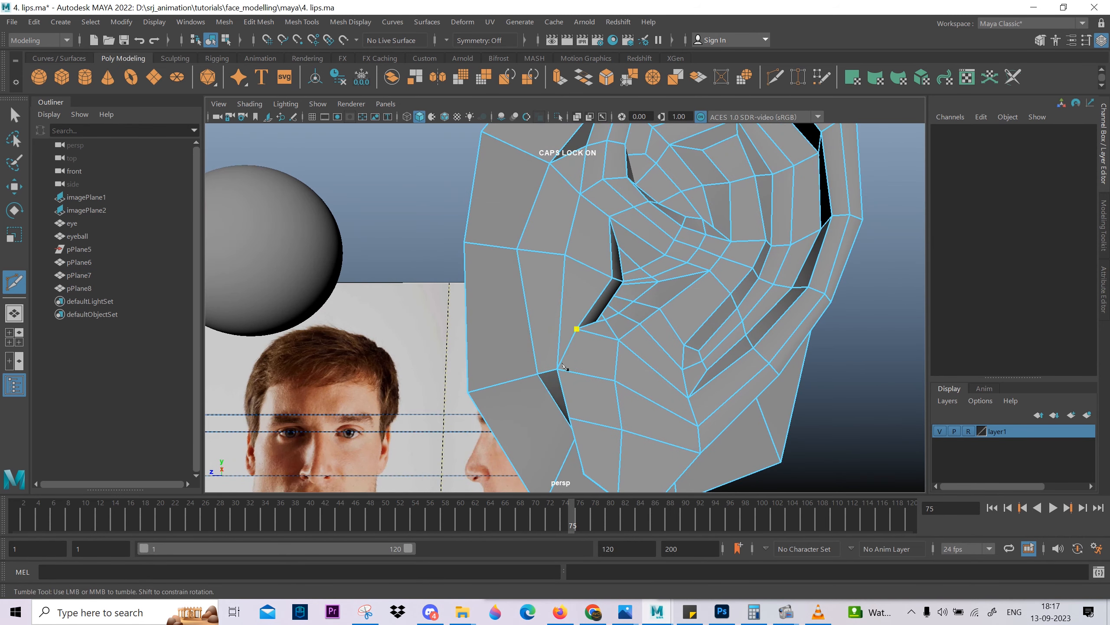
pyautogui.keyDown('alt'); pyautogui.moveTo(543, 352); pyautogui.dragTo(608, 384); pyautogui.keyUp('alt')
pyautogui.keyDown('alt'); pyautogui.moveTo(607, 384); pyautogui.dragTo(617, 408, button='right'); pyautogui.keyUp('alt')
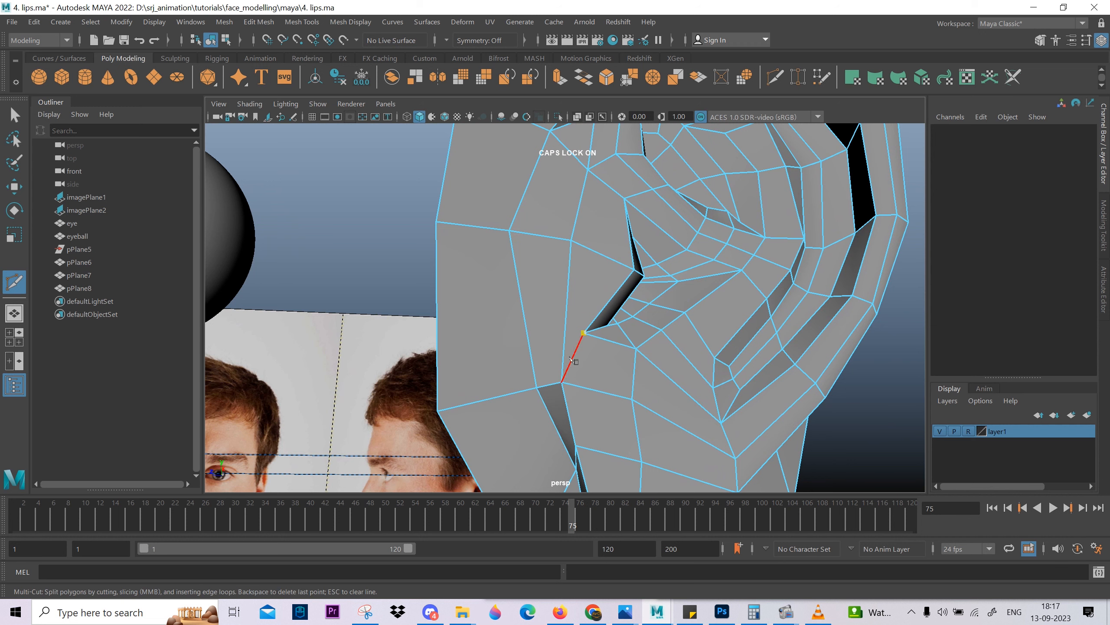
pyautogui.hotkey('ctrl', 'z')
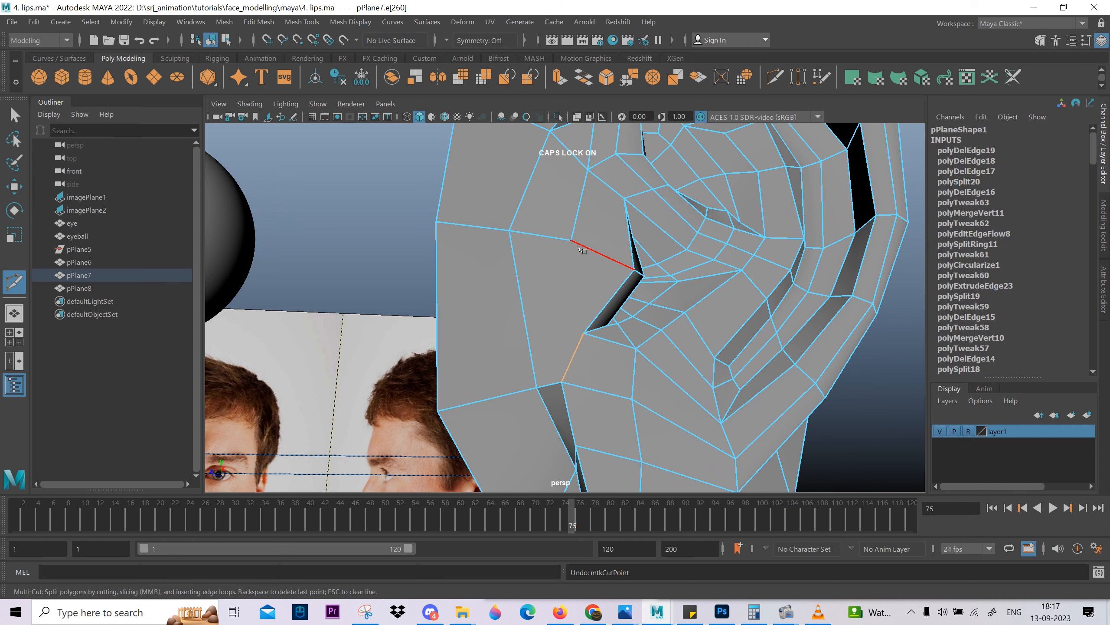
# Cut an edge through the face in front of the canal down to the gap's front corner and connect its midpoint to the canal's lower corner.
pyautogui.click(571, 240)
pyautogui.press('Return')
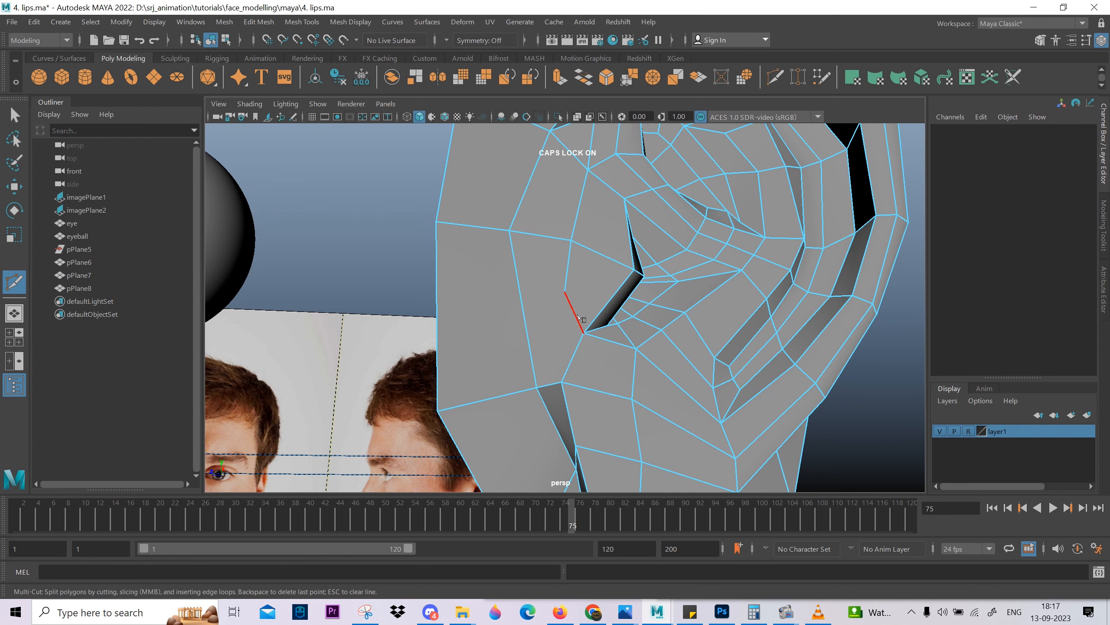
pyautogui.press('Return')
pyautogui.moveTo(600, 354)
pyautogui.keyDown('alt'); pyautogui.mouseDown()
pyautogui.moveTo(630, 377)
pyautogui.moveTo(595, 381)
pyautogui.moveTo(602, 348)
pyautogui.moveTo(597, 365)
pyautogui.mouseUp(); pyautogui.keyUp('alt')
pyautogui.moveTo(596, 365); pyautogui.dragTo(507, 369, button='right')
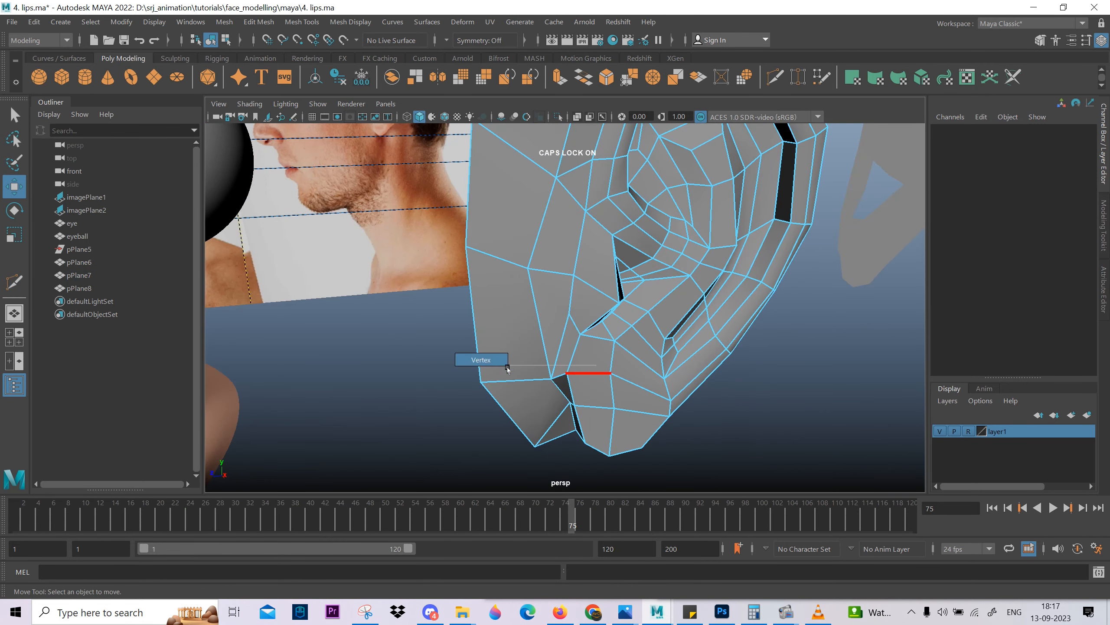
# Reposition the new vertex in front of the ear canal and the vertices near the canal's lower corner to even out the surface.
pyautogui.click(549, 374)
pyautogui.keyDown('alt'); pyautogui.moveTo(549, 374); pyautogui.dragTo(524, 394); pyautogui.keyUp('alt')
pyautogui.click(560, 333)
pyautogui.keyDown('alt'); pyautogui.moveTo(561, 333); pyautogui.dragTo(519, 366); pyautogui.keyUp('alt')
pyautogui.keyDown('alt'); pyautogui.moveTo(524, 363); pyautogui.dragTo(541, 311); pyautogui.keyUp('alt')
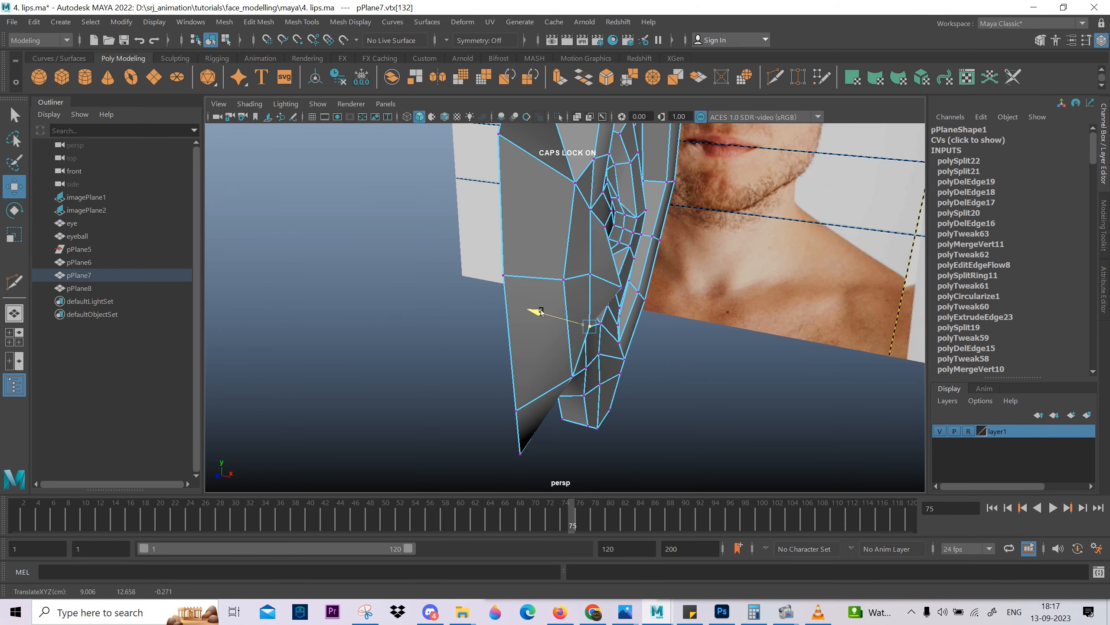
pyautogui.keyDown('alt'); pyautogui.moveTo(612, 331); pyautogui.dragTo(607, 392); pyautogui.keyUp('alt')
pyautogui.scroll(3, 604, 392)
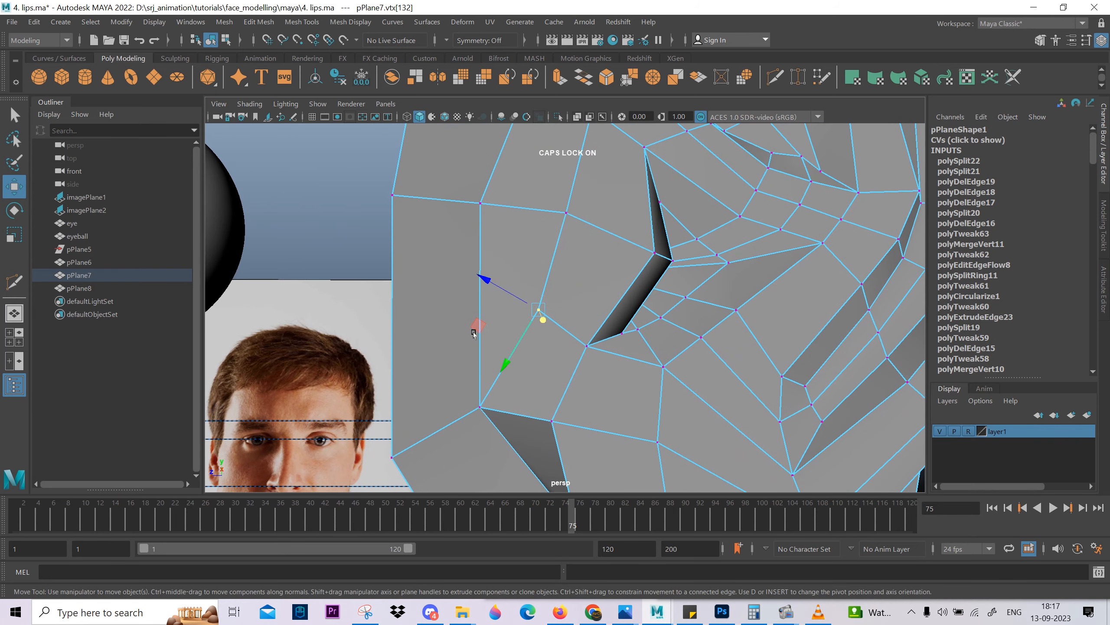
pyautogui.moveTo(476, 330); pyautogui.dragTo(585, 364)
pyautogui.click(586, 349)
pyautogui.click(587, 331)
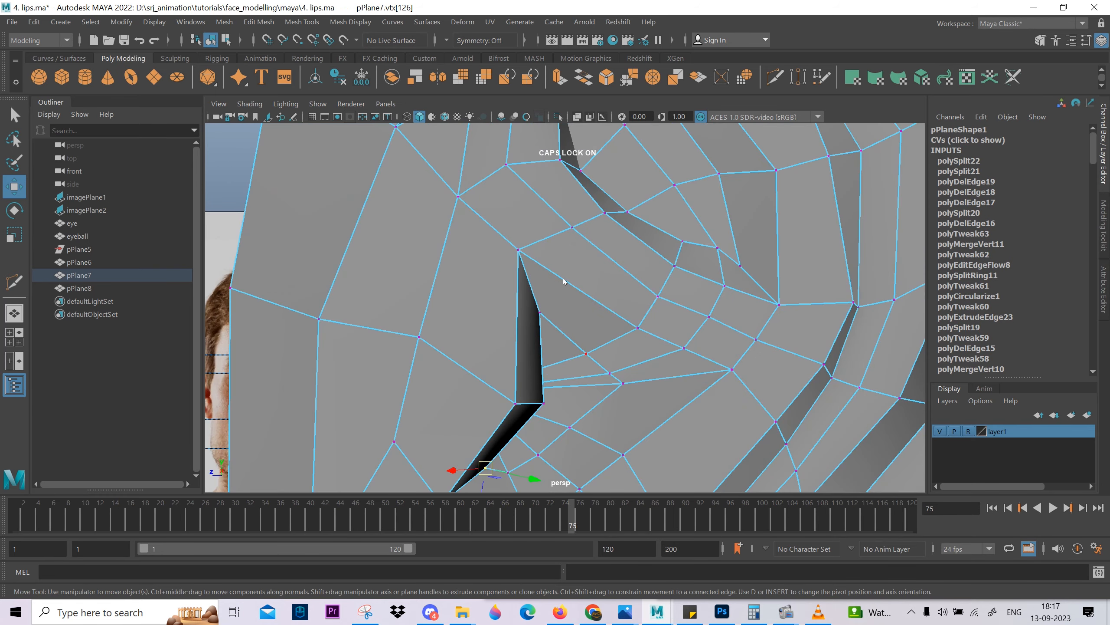
# Shift the two rows of edges in the bowl behind the canal forward to space them evenly.
pyautogui.moveTo(564, 281); pyautogui.dragTo(564, 266, button='right')
pyautogui.click(623, 334)
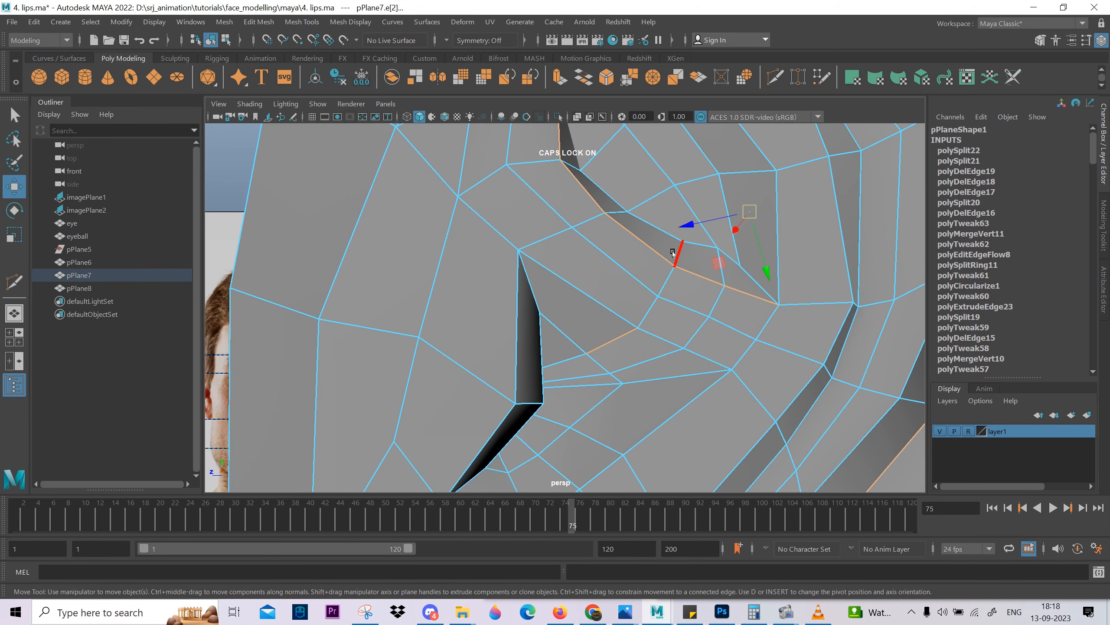
pyautogui.moveTo(676, 299); pyautogui.dragTo(629, 284)
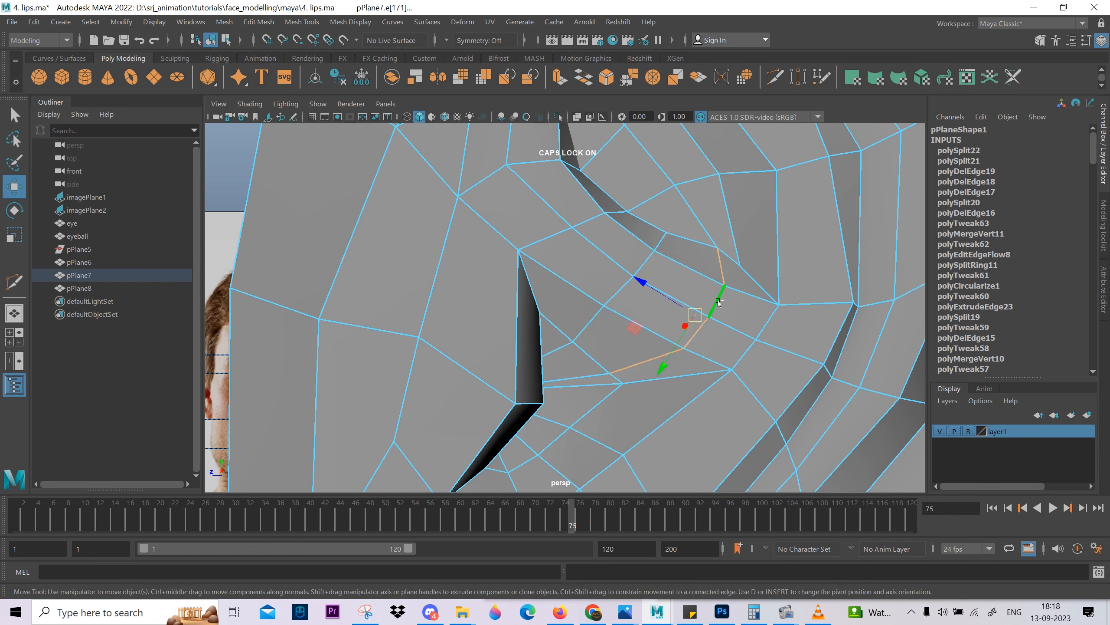
pyautogui.moveTo(719, 302); pyautogui.dragTo(685, 309)
# Move the vertices behind the shifted edge rows toward the ear canal, using the side view for the last one.
pyautogui.press('F9')
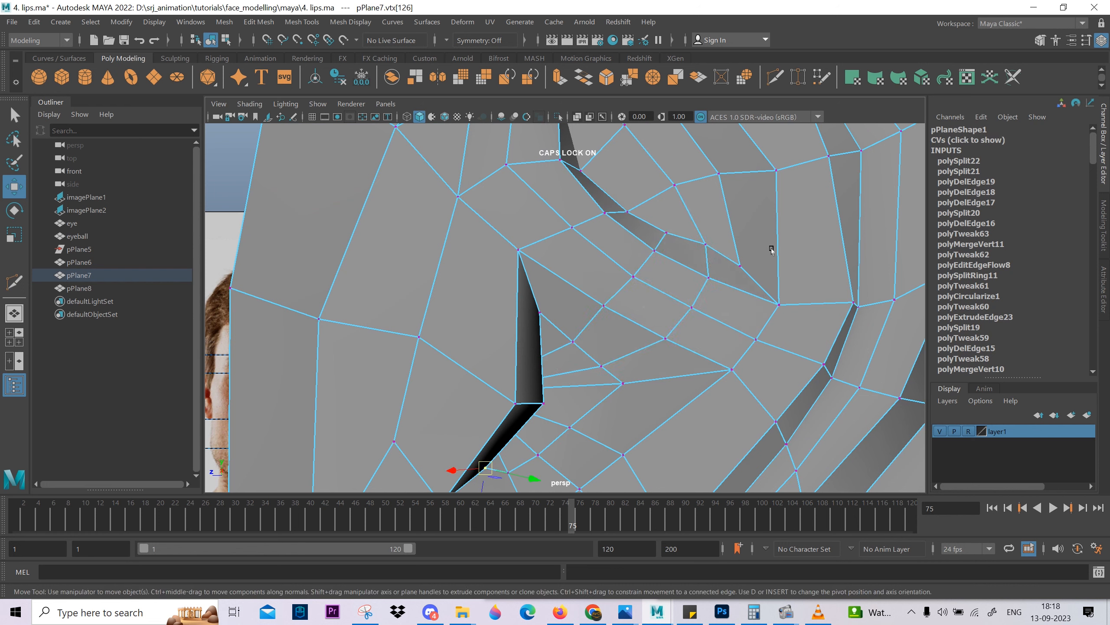
pyautogui.moveTo(710, 253); pyautogui.dragTo(686, 363)
pyautogui.click(708, 273)
pyautogui.press('space')
pyautogui.keyDown('alt'); pyautogui.moveTo(686, 364); pyautogui.dragTo(696, 489, button='middle'); pyautogui.keyUp('alt')
pyautogui.scroll(1, 616, 384)
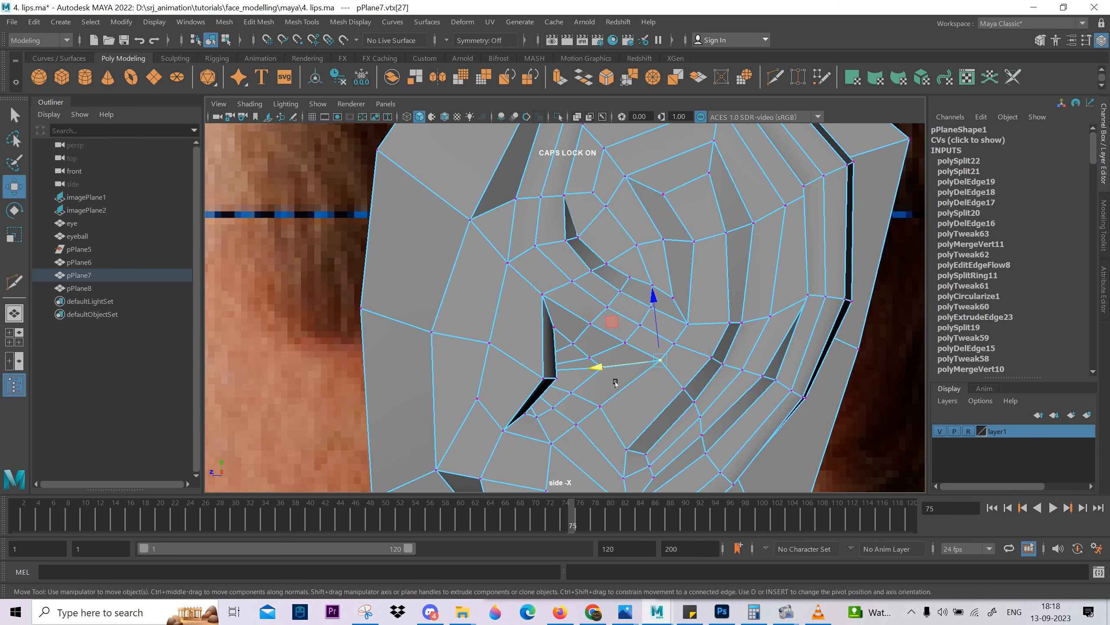
pyautogui.press('space')
# Examine the whole ear in smooth preview from several angles.
pyautogui.moveTo(616, 386); pyautogui.dragTo(641, 291)
pyautogui.scroll(-2, 640, 291)
pyautogui.moveTo(641, 291); pyautogui.dragTo(669, 259, button='right')
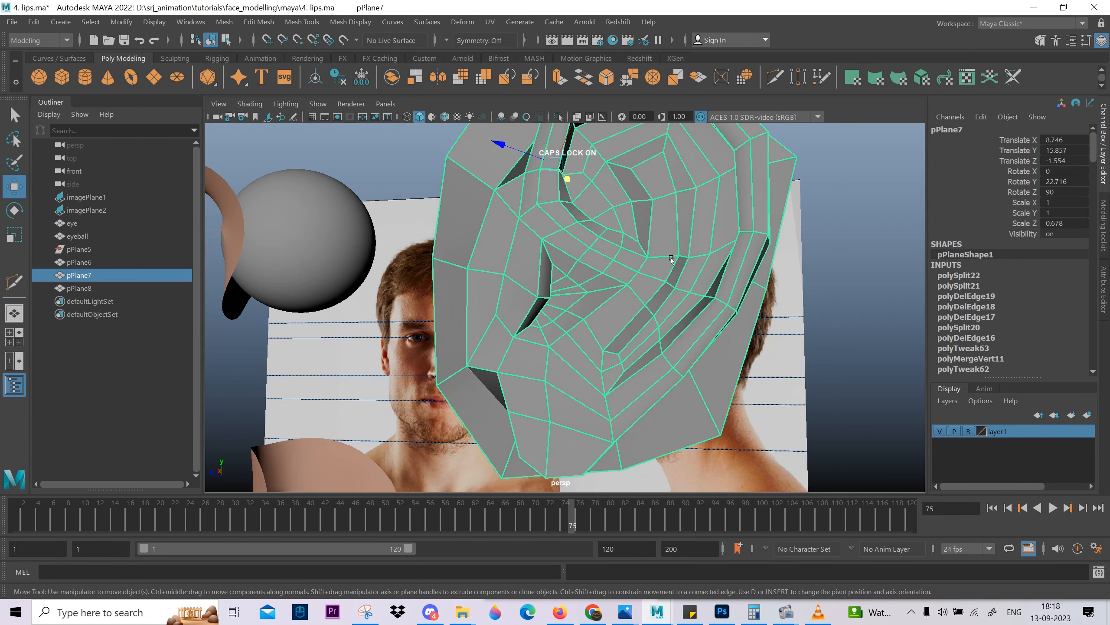
pyautogui.press('3')
pyautogui.keyDown('alt'); pyautogui.moveTo(670, 258); pyautogui.dragTo(746, 331); pyautogui.keyUp('alt')
pyautogui.click(746, 331)
pyautogui.scroll(-3, 717, 346)
pyautogui.moveTo(622, 389)
pyautogui.keyDown('alt'); pyautogui.mouseDown()
pyautogui.moveTo(558, 357)
pyautogui.moveTo(622, 401)
pyautogui.moveTo(615, 388)
pyautogui.mouseUp(); pyautogui.keyUp('alt')
pyautogui.keyDown('alt'); pyautogui.moveTo(616, 388); pyautogui.dragTo(605, 457, button='middle'); pyautogui.keyUp('alt')
pyautogui.scroll(4, 621, 307)
pyautogui.click(625, 280)
pyautogui.scroll(2, 624, 280)
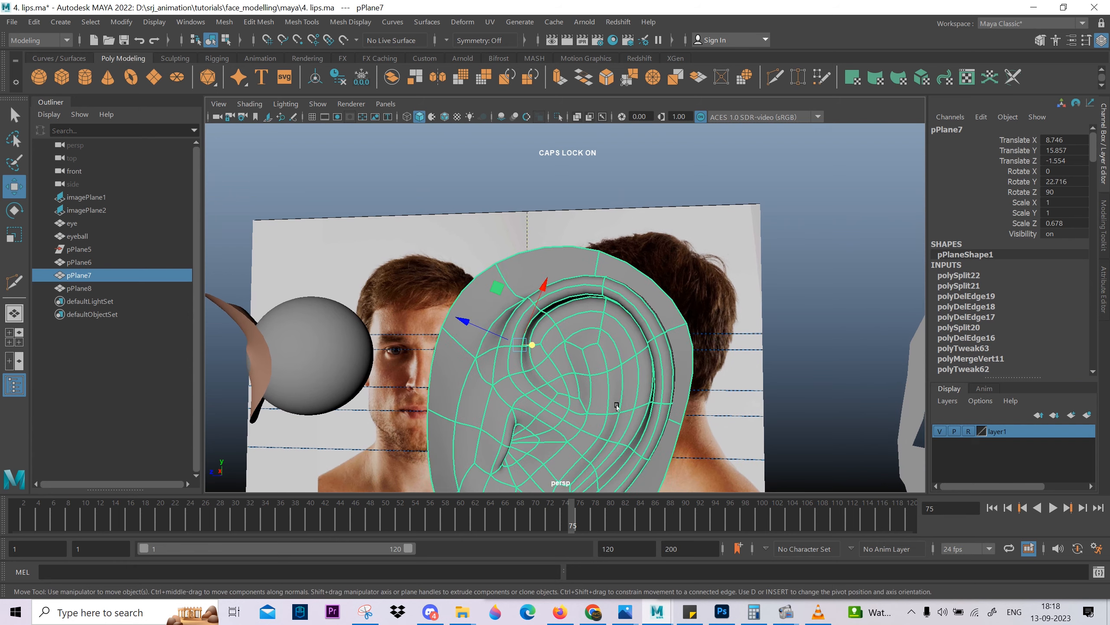
# Turn off smooth preview and move the upper rim vertices upward in the side view to reshape the top of the ear.
pyautogui.press('1')
pyautogui.keyDown('alt'); pyautogui.moveTo(624, 280); pyautogui.dragTo(791, 263); pyautogui.keyUp('alt')
pyautogui.moveTo(791, 263); pyautogui.dragTo(466, 228, button='right')
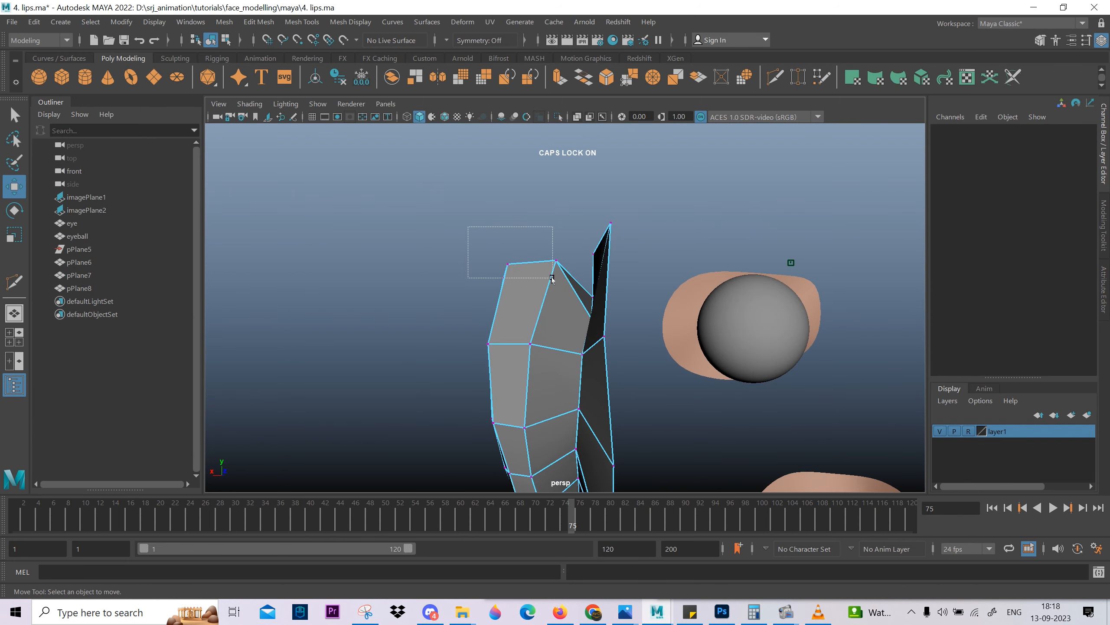
pyautogui.moveTo(552, 279); pyautogui.dragTo(647, 319)
pyautogui.press('space')
pyautogui.moveTo(529, 322); pyautogui.dragTo(649, 321)
pyautogui.keyDown('alt'); pyautogui.moveTo(403, 220); pyautogui.dragTo(367, 402, button='middle'); pyautogui.keyUp('alt')
pyautogui.scroll(-5, 633, 283)
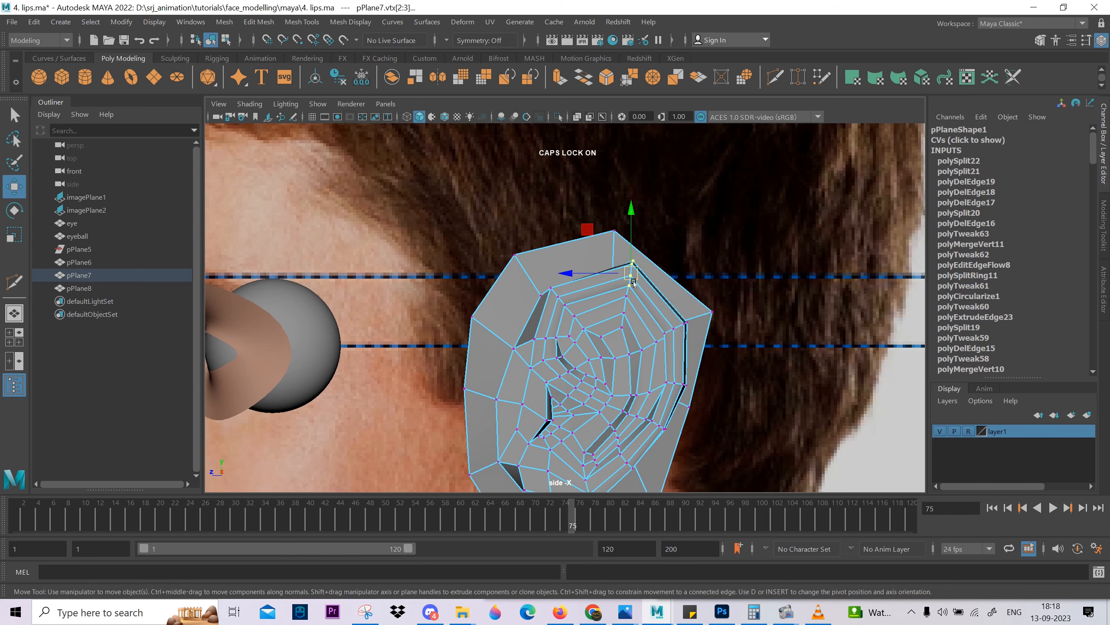
pyautogui.moveTo(630, 213); pyautogui.dragTo(629, 212)
pyautogui.keyDown('alt'); pyautogui.moveTo(624, 366); pyautogui.dragTo(611, 260, button='middle'); pyautogui.keyUp('alt')
pyautogui.scroll(1, 610, 261)
pyautogui.moveTo(620, 262); pyautogui.dragTo(674, 173, button='right')
# Inspect the ear outline and the tragus area against the side reference in smooth preview.
pyautogui.press('3')
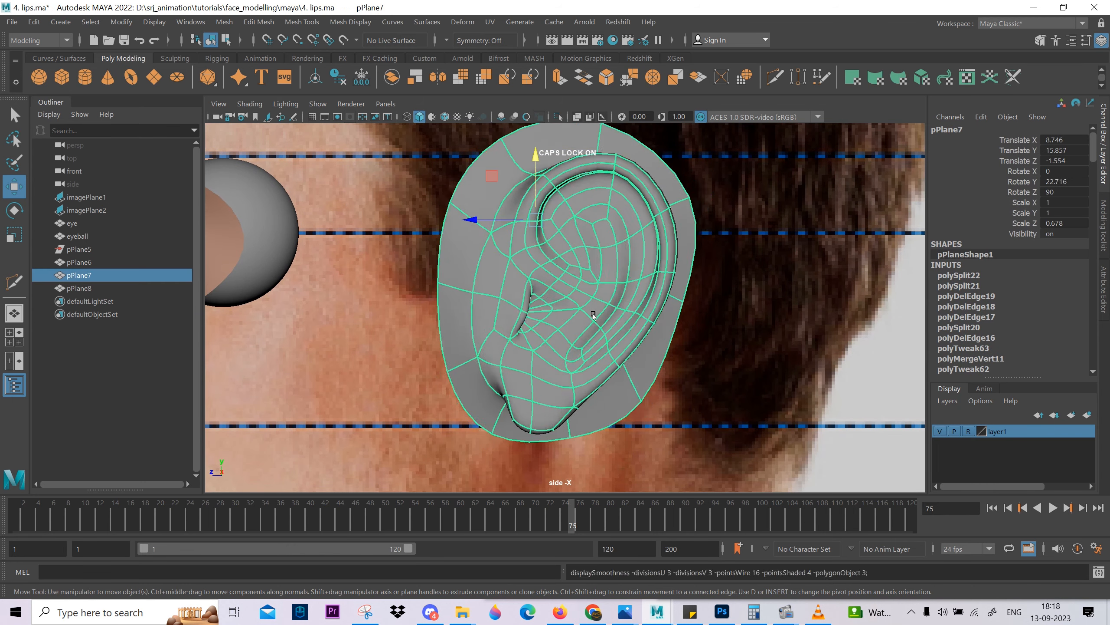
pyautogui.click(696, 342)
pyautogui.scroll(-3, 696, 342)
pyautogui.keyDown('alt'); pyautogui.moveTo(696, 342); pyautogui.dragTo(616, 477); pyautogui.keyUp('alt')
pyautogui.scroll(1, 664, 353)
pyautogui.moveTo(616, 476)
pyautogui.keyDown('alt'); pyautogui.mouseDown(button='middle')
pyautogui.moveTo(664, 352)
pyautogui.moveTo(634, 485)
pyautogui.mouseUp(button='middle'); pyautogui.keyUp('alt')
pyautogui.scroll(1, 612, 394)
pyautogui.click(575, 348)
pyautogui.scroll(7, 516, 230)
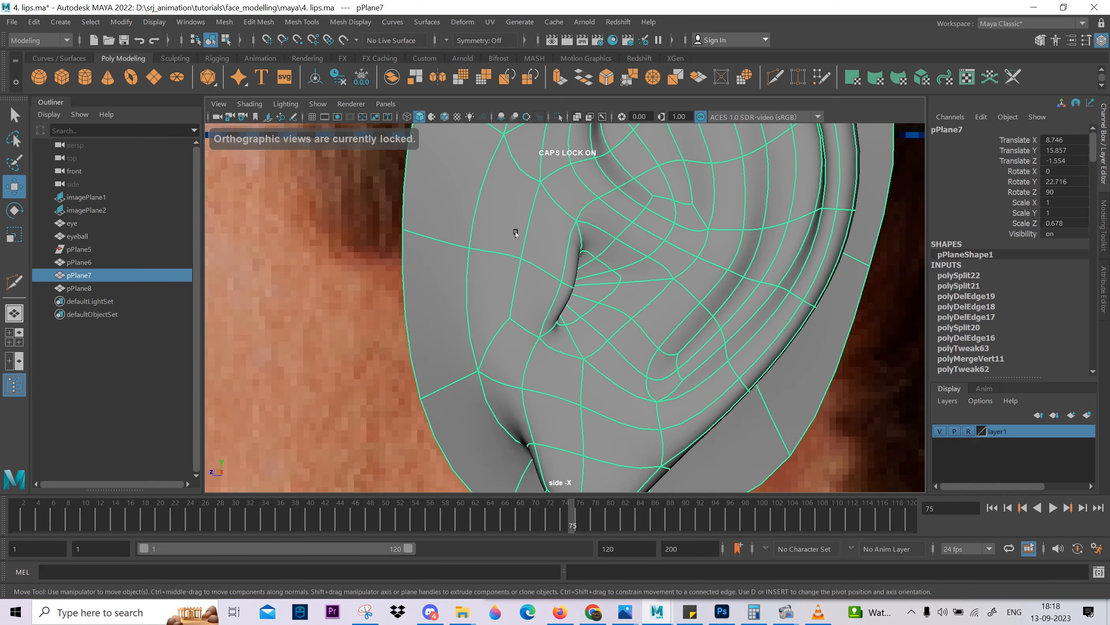
# Move the tragus edge backward over the ear canal in the smoothed side view.
pyautogui.scroll(-6, 564, 308)
pyautogui.moveTo(563, 305); pyautogui.dragTo(564, 294, button='right')
pyautogui.click(567, 297)
pyautogui.scroll(5, 568, 296)
pyautogui.moveTo(579, 291); pyautogui.dragTo(578, 292)
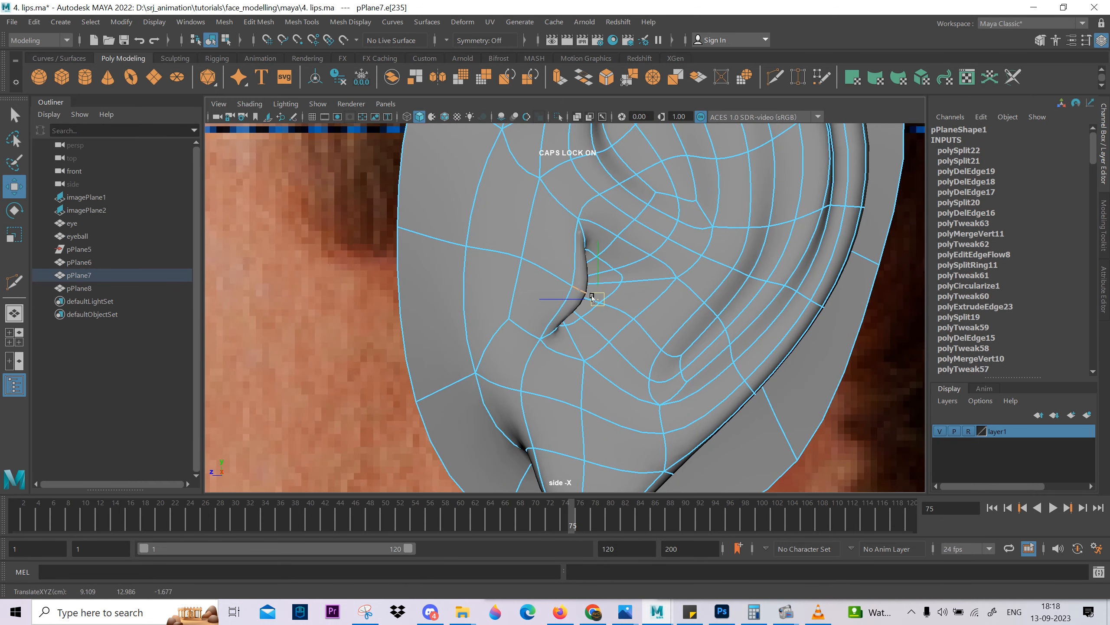
# Reposition the two vertices in front of the tragus in the unsmoothed side view and return the ear to smooth preview.
pyautogui.scroll(-6, 593, 298)
pyautogui.press('1')
pyautogui.scroll(4, 560, 311)
pyautogui.press('F9')
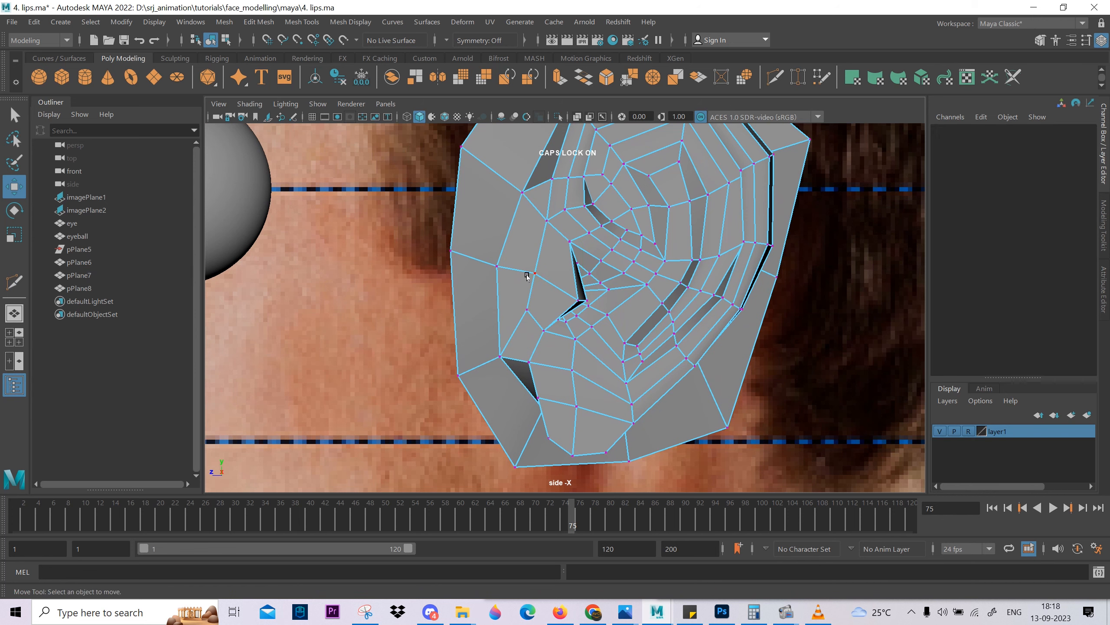
pyautogui.click(562, 290)
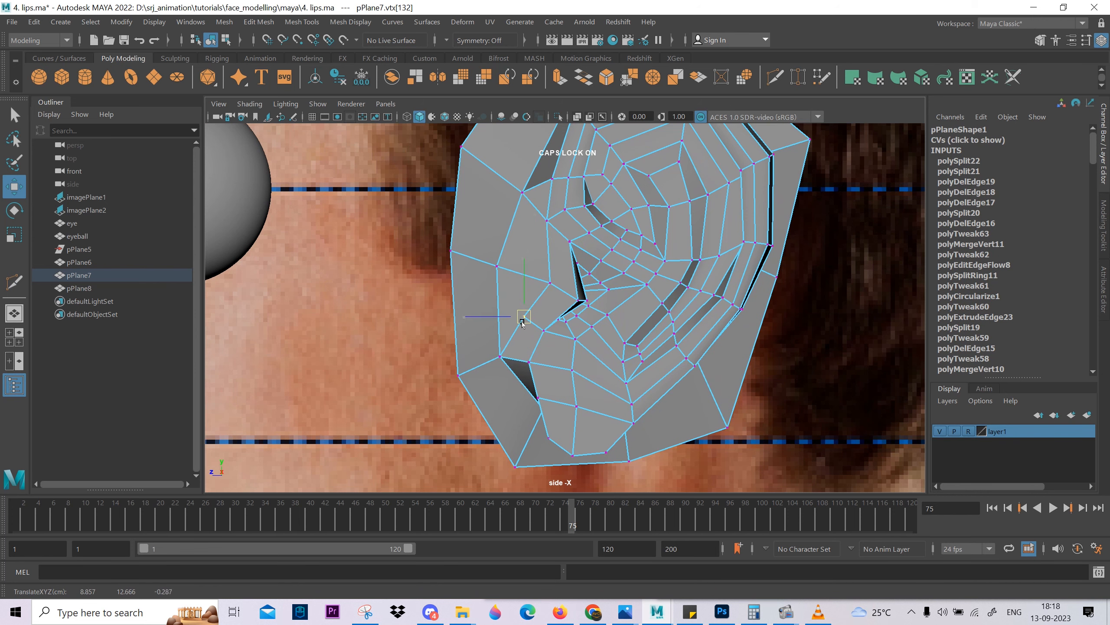
pyautogui.moveTo(530, 327); pyautogui.dragTo(612, 289, button='right')
pyautogui.press('3')
pyautogui.scroll(-6, 636, 280)
pyautogui.click(680, 408)
pyautogui.scroll(-1, 605, 367)
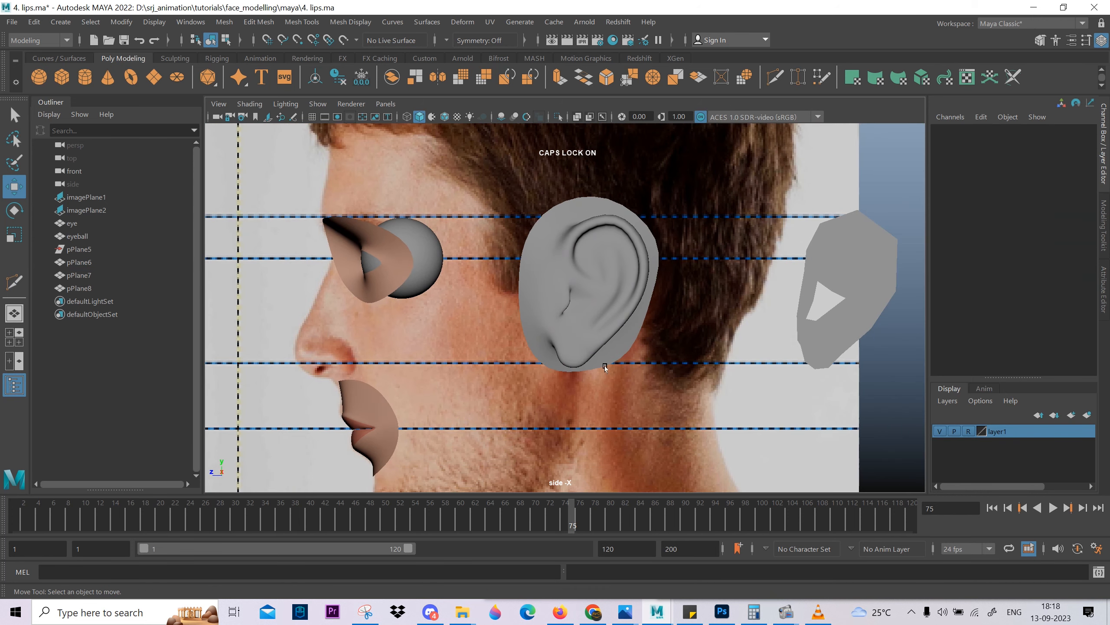
# Compare the ear canal area with the side reference in wireframe, and return to shaded display with vertex editing active.
pyautogui.press('4')
pyautogui.scroll(7, 579, 320)
pyautogui.moveTo(650, 249)
pyautogui.keyDown('alt'); pyautogui.mouseDown(button='middle')
pyautogui.moveTo(620, 364)
pyautogui.moveTo(586, 330)
pyautogui.moveTo(582, 306)
pyautogui.mouseUp(button='middle'); pyautogui.keyUp('alt')
pyautogui.scroll(-3, 616, 367)
pyautogui.scroll(3, 585, 315)
pyautogui.click(594, 330)
pyautogui.press('5')
pyautogui.press('F9')
pyautogui.click(594, 331)
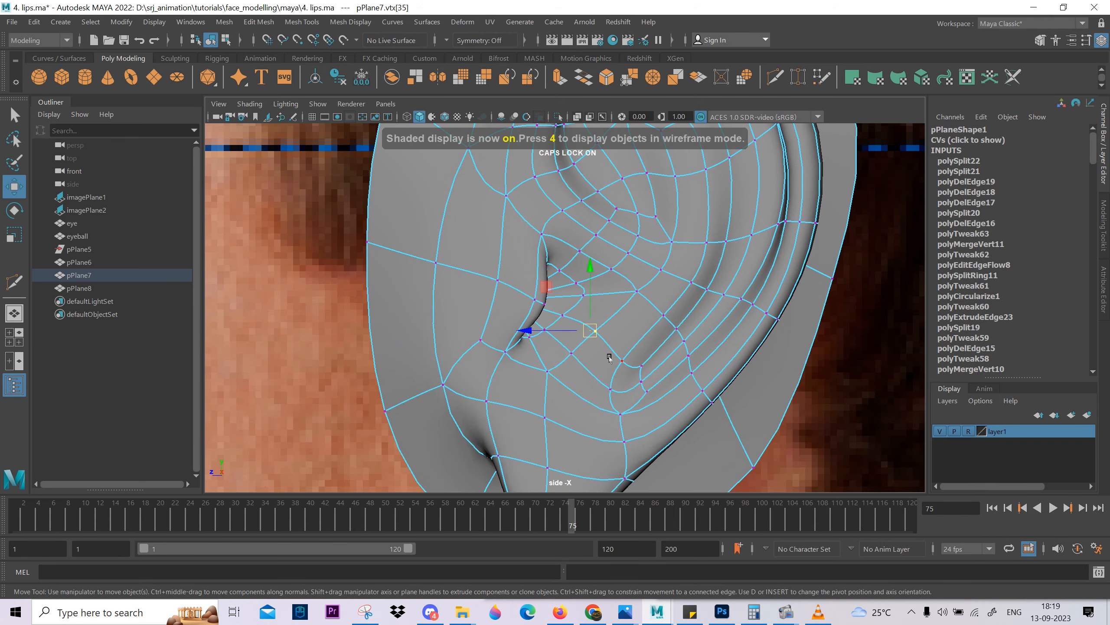
# Turn off smooth preview and reposition the vertices behind and below the tragus in the side view.
pyautogui.press('1')
pyautogui.scroll(4, 571, 299)
pyautogui.click(567, 276)
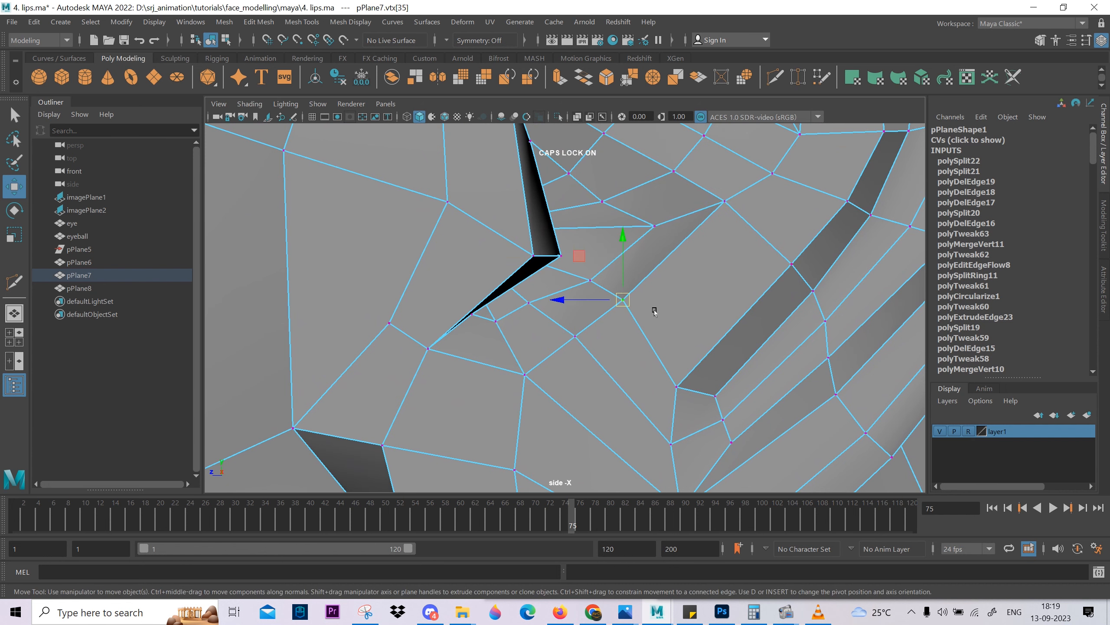
pyautogui.keyDown('alt'); pyautogui.moveTo(640, 248); pyautogui.dragTo(651, 311, button='middle'); pyautogui.keyUp('alt')
pyautogui.click(623, 298)
pyautogui.moveTo(622, 297); pyautogui.dragTo(642, 282, button='middle')
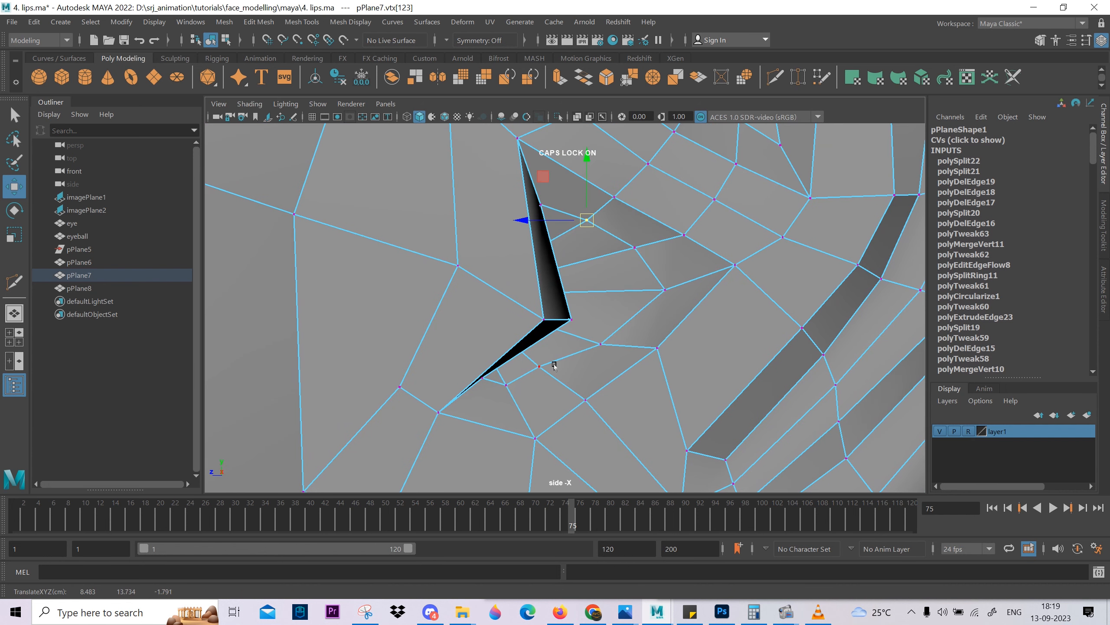
pyautogui.click(536, 384)
pyautogui.click(515, 390)
pyautogui.moveTo(523, 409); pyautogui.dragTo(525, 414, button='middle')
# Inspect the smoothed ear in the perspective view, checking the tragus, inner folds and rim from several angles.
pyautogui.scroll(-6, 568, 385)
pyautogui.press('space')
pyautogui.press('space')
pyautogui.moveTo(682, 295)
pyautogui.keyDown('alt'); pyautogui.mouseDown()
pyautogui.moveTo(596, 299)
pyautogui.moveTo(686, 293)
pyautogui.mouseUp(); pyautogui.keyUp('alt')
pyautogui.moveTo(687, 293); pyautogui.dragTo(731, 266, button='right')
pyautogui.press('3')
pyautogui.click(731, 265)
pyautogui.scroll(-4, 730, 265)
pyautogui.keyDown('alt'); pyautogui.moveTo(730, 265); pyautogui.dragTo(687, 352); pyautogui.keyUp('alt')
pyautogui.scroll(2, 687, 352)
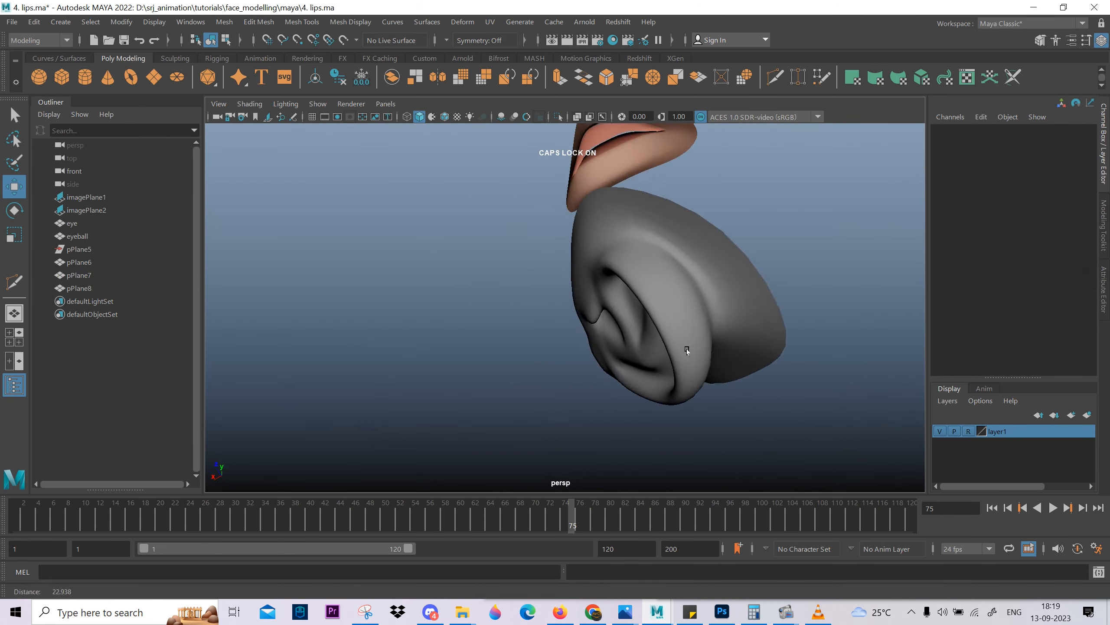
pyautogui.keyDown('alt'); pyautogui.moveTo(624, 318); pyautogui.dragTo(629, 347, button='middle'); pyautogui.keyUp('alt')
pyautogui.scroll(3, 629, 347)
pyautogui.click(628, 348)
# Turn off smooth preview and insert an edge loop along the outer side of the upper rim, starting at its front root.
pyautogui.press('1')
pyautogui.keyDown('alt'); pyautogui.moveTo(627, 348); pyautogui.dragTo(621, 313); pyautogui.keyUp('alt')
pyautogui.scroll(-3, 625, 341)
pyautogui.scroll(3, 622, 313)
pyautogui.moveTo(618, 302); pyautogui.dragTo(579, 282, button='right')
pyautogui.click(577, 268)
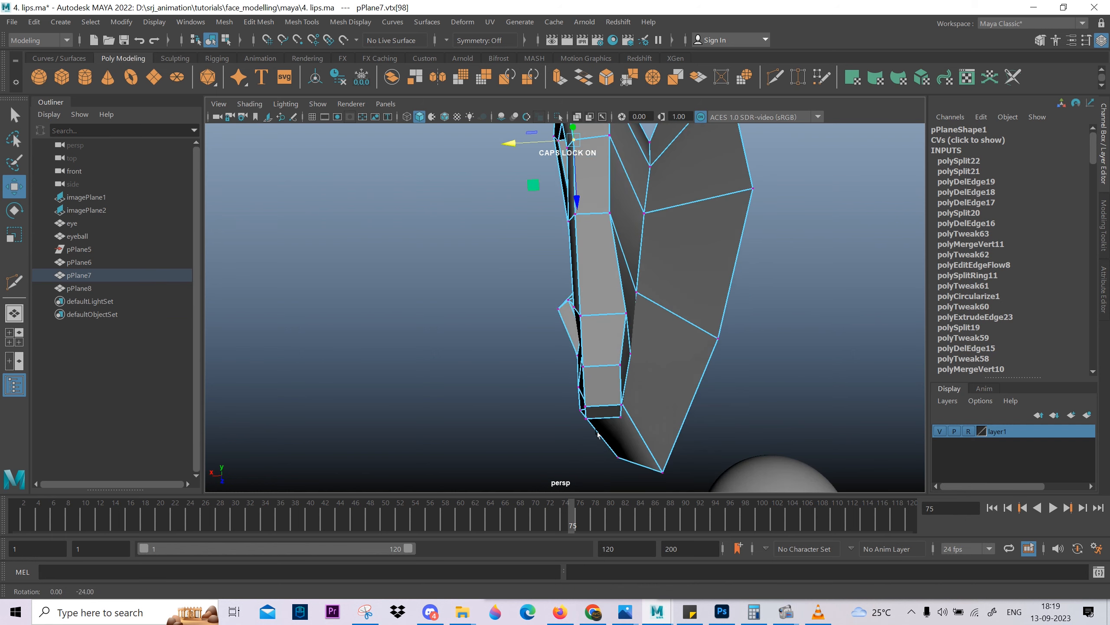
pyautogui.keyDown('alt'); pyautogui.moveTo(598, 434); pyautogui.dragTo(708, 419); pyautogui.keyUp('alt')
pyautogui.keyDown('alt'); pyautogui.moveTo(708, 419); pyautogui.dragTo(702, 387, button='middle'); pyautogui.keyUp('alt')
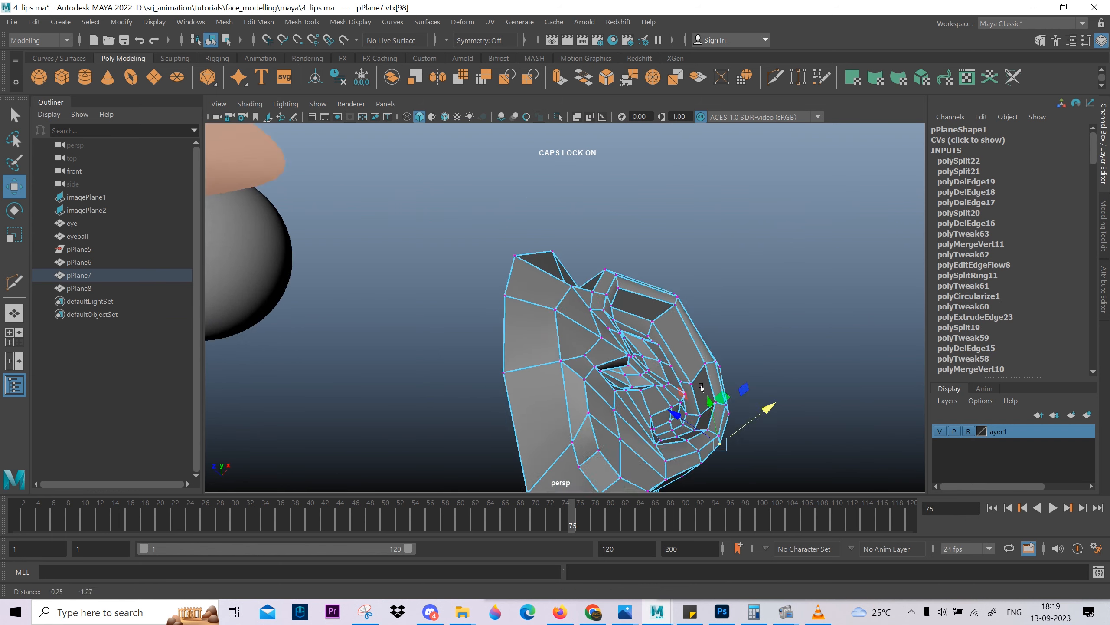
pyautogui.keyDown('alt'); pyautogui.moveTo(702, 387); pyautogui.dragTo(565, 244); pyautogui.keyUp('alt')
pyautogui.scroll(1, 683, 277)
pyautogui.scroll(3, 608, 337)
pyautogui.moveTo(607, 337); pyautogui.dragTo(601, 284, button='right')
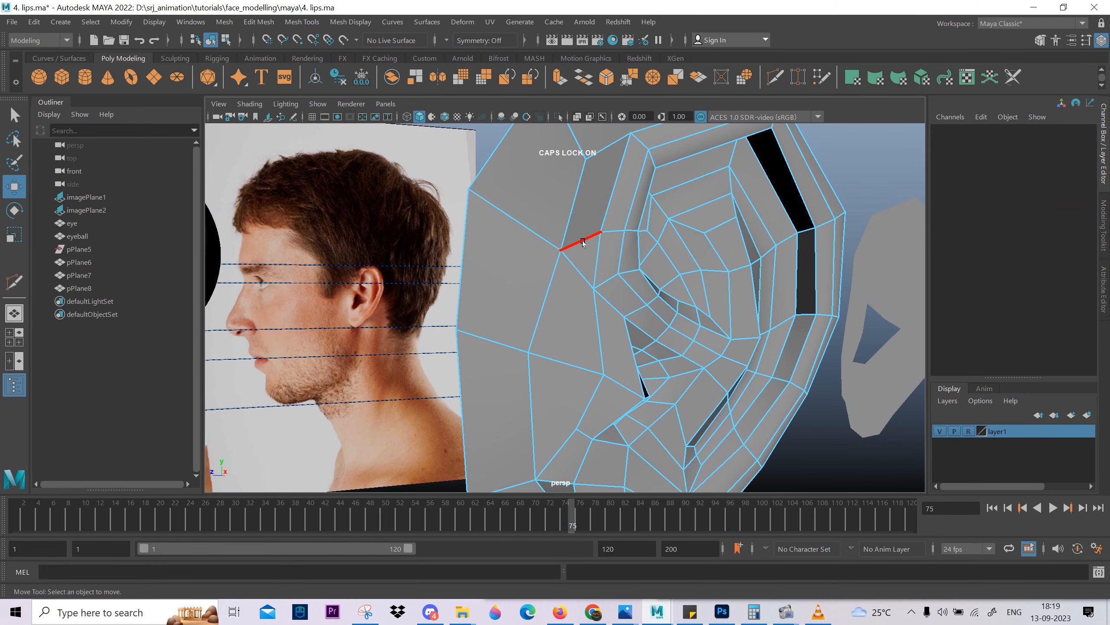
pyautogui.click(583, 243)
pyautogui.keyDown('alt'); pyautogui.moveTo(770, 437); pyautogui.dragTo(578, 339); pyautogui.keyUp('alt')
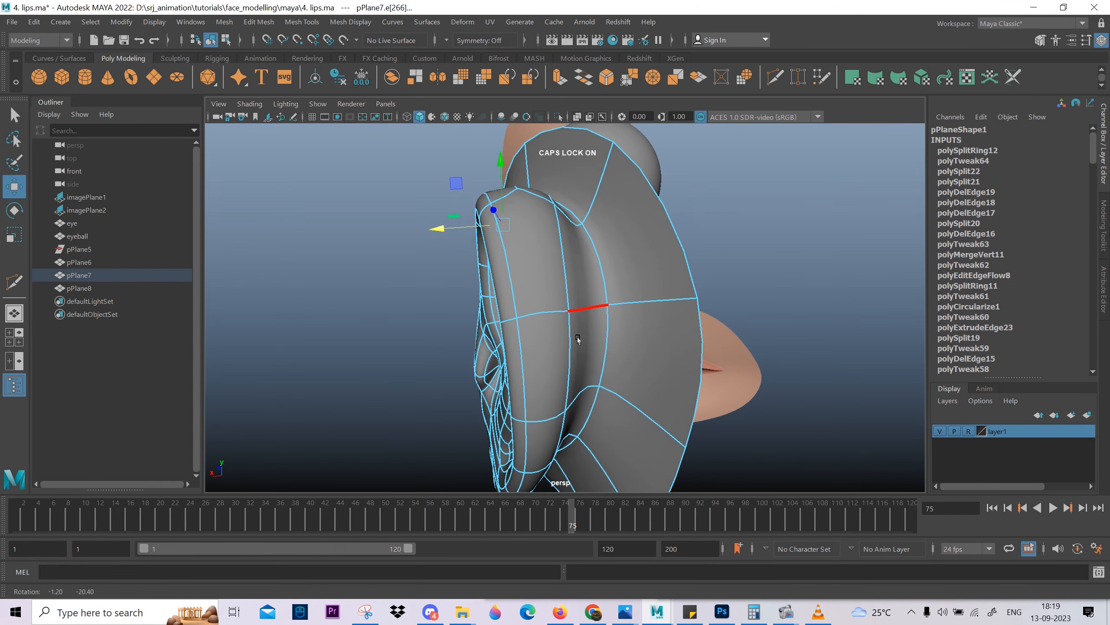
pyautogui.click(527, 308)
pyautogui.keyDown('alt'); pyautogui.moveTo(527, 309); pyautogui.dragTo(531, 310); pyautogui.keyUp('alt')
pyautogui.click(427, 311)
pyautogui.keyDown('alt'); pyautogui.moveTo(427, 310); pyautogui.dragTo(513, 315); pyautogui.keyUp('alt')
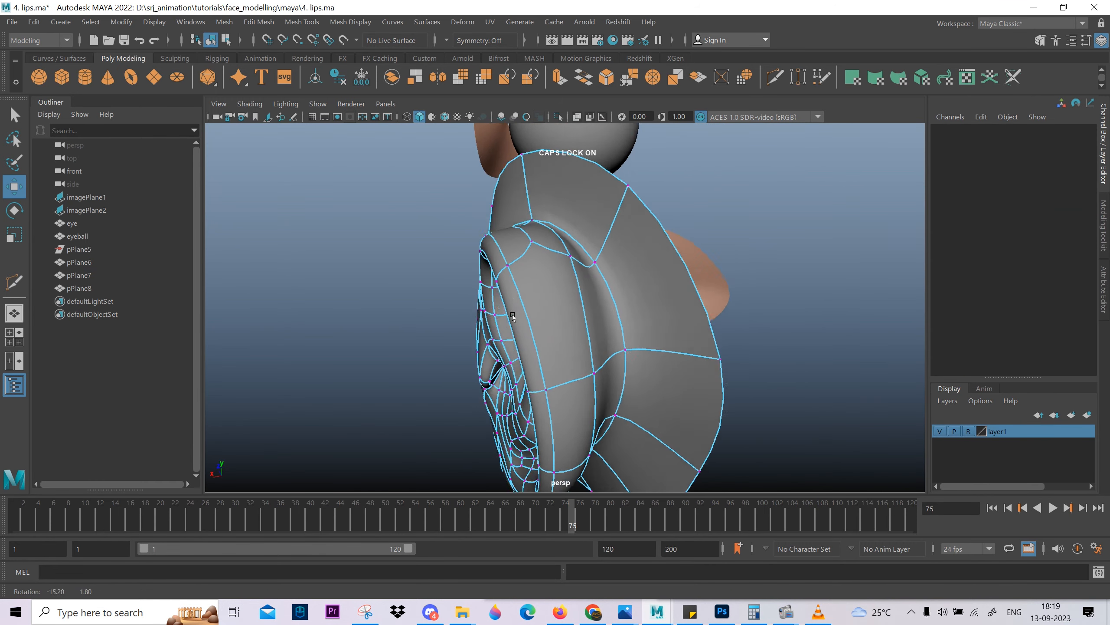
pyautogui.click(554, 386)
pyautogui.keyDown('alt'); pyautogui.moveTo(689, 418); pyautogui.dragTo(658, 408); pyautogui.keyUp('alt')
pyautogui.hotkey('ctrl', 'z')
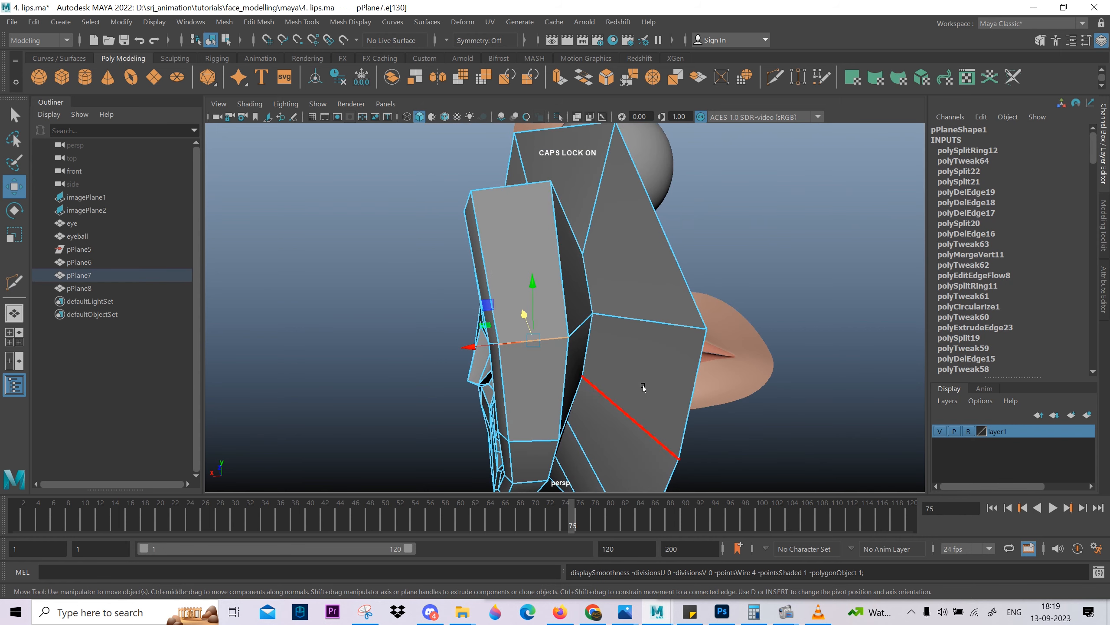
pyautogui.keyDown('alt'); pyautogui.moveTo(600, 328); pyautogui.dragTo(663, 316); pyautogui.keyUp('alt')
pyautogui.keyDown('ctrl'); pyautogui.moveTo(826, 532); pyautogui.dragTo(827, 533, button='right'); pyautogui.keyUp('ctrl')
pyautogui.moveTo(802, 422)
pyautogui.keyDown('alt'); pyautogui.mouseDown()
pyautogui.moveTo(830, 399)
pyautogui.moveTo(857, 396)
pyautogui.moveTo(725, 394)
pyautogui.moveTo(761, 376)
pyautogui.moveTo(682, 394)
pyautogui.moveTo(700, 385)
pyautogui.moveTo(668, 431)
pyautogui.moveTo(687, 387)
pyautogui.moveTo(603, 310)
pyautogui.moveTo(518, 404)
pyautogui.moveTo(595, 427)
pyautogui.moveTo(589, 343)
pyautogui.mouseUp(); pyautogui.keyUp('alt')
pyautogui.hotkey('ctrl', 'z')
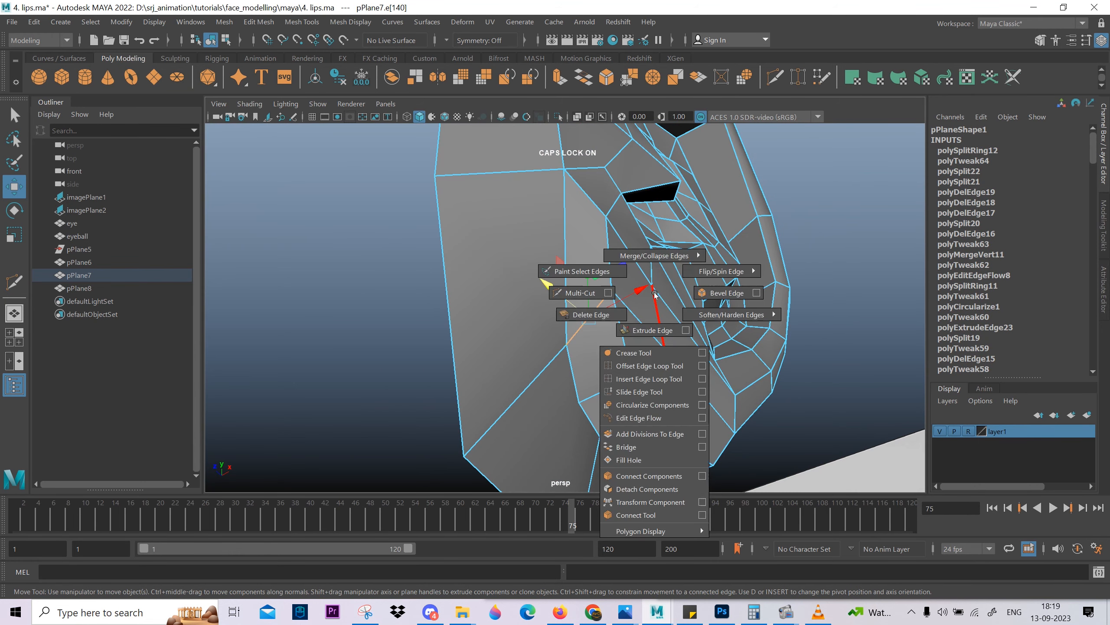
# Continue the new loop along the rim's outer side with Multi-Cut, adding a cut near the earlobe and a loop around the back.
pyautogui.keyDown('shift'); pyautogui.moveTo(655, 294); pyautogui.dragTo(580, 292, button='right'); pyautogui.keyUp('shift')
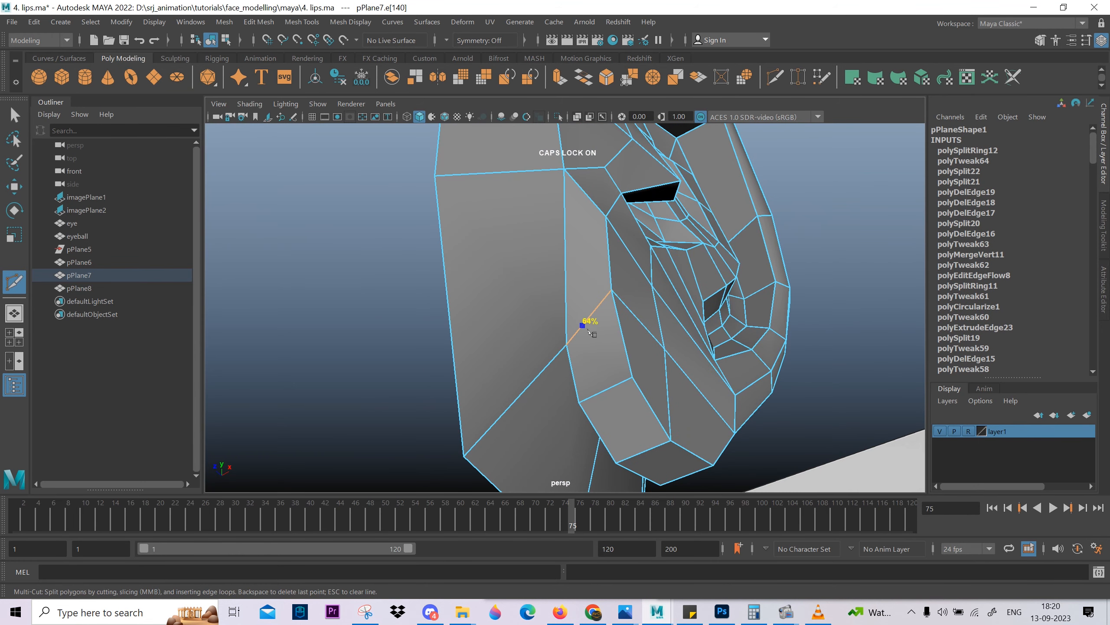
pyautogui.press('Return')
pyautogui.press('w')
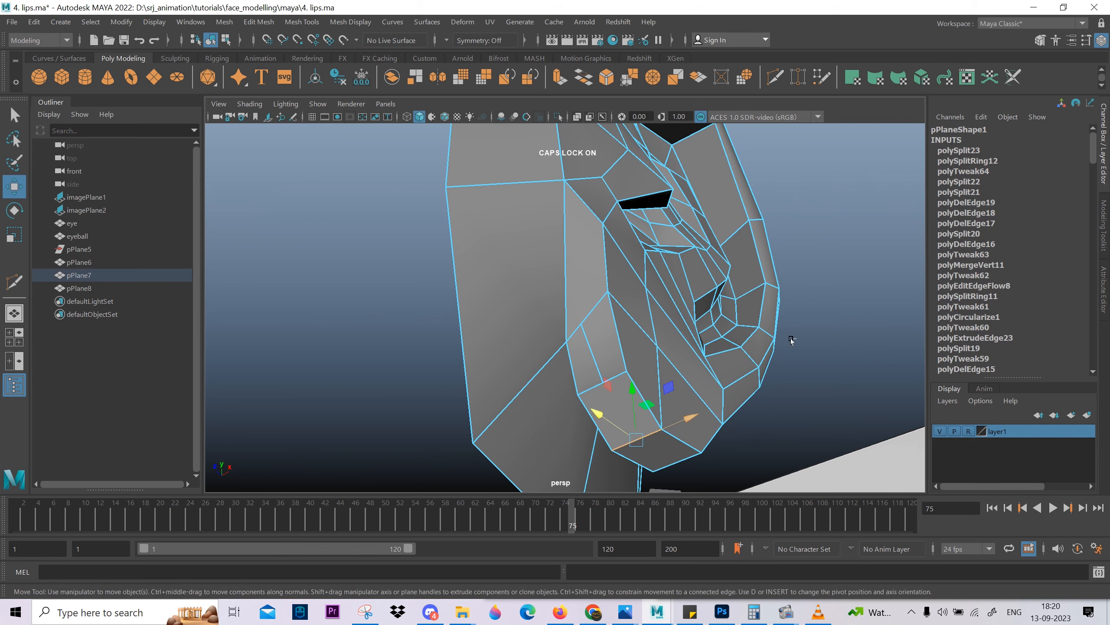
pyautogui.keyDown('alt'); pyautogui.moveTo(782, 488); pyautogui.dragTo(642, 458); pyautogui.keyUp('alt')
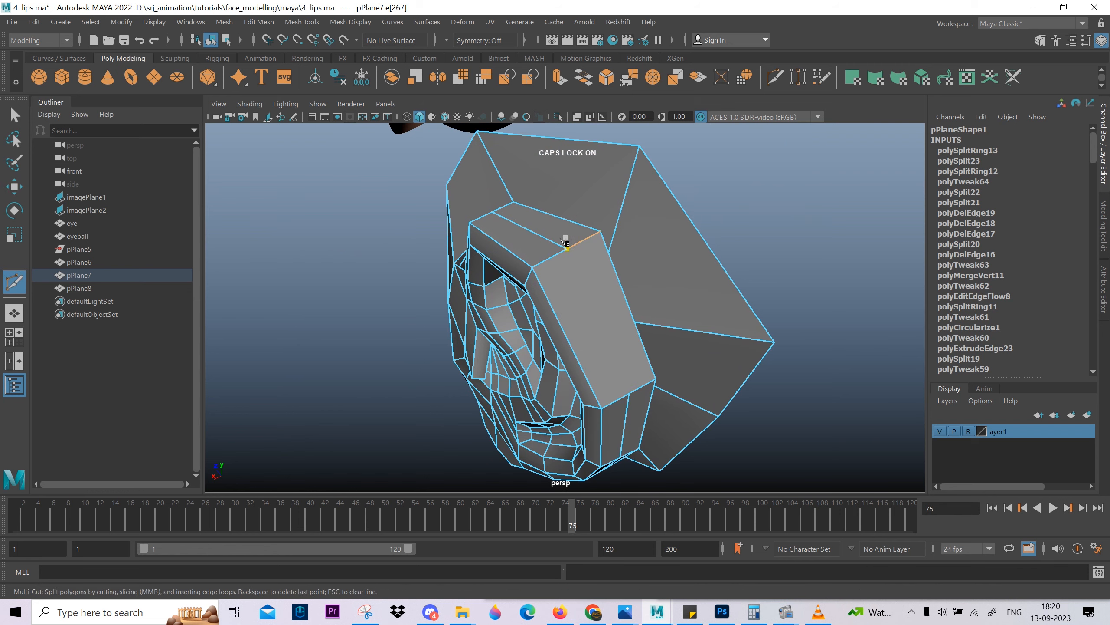
pyautogui.press('Return')
# Cut edges from the rim's root vertex down to the earlobe with Multi-Cut and delete the short edge beside the cut.
pyautogui.keyDown('alt'); pyautogui.moveTo(534, 451); pyautogui.dragTo(666, 337); pyautogui.keyUp('alt')
pyautogui.keyDown('alt'); pyautogui.moveTo(667, 337); pyautogui.dragTo(688, 370, button='right'); pyautogui.keyUp('alt')
pyautogui.keyDown('alt'); pyautogui.moveTo(690, 369); pyautogui.dragTo(685, 244); pyautogui.keyUp('alt')
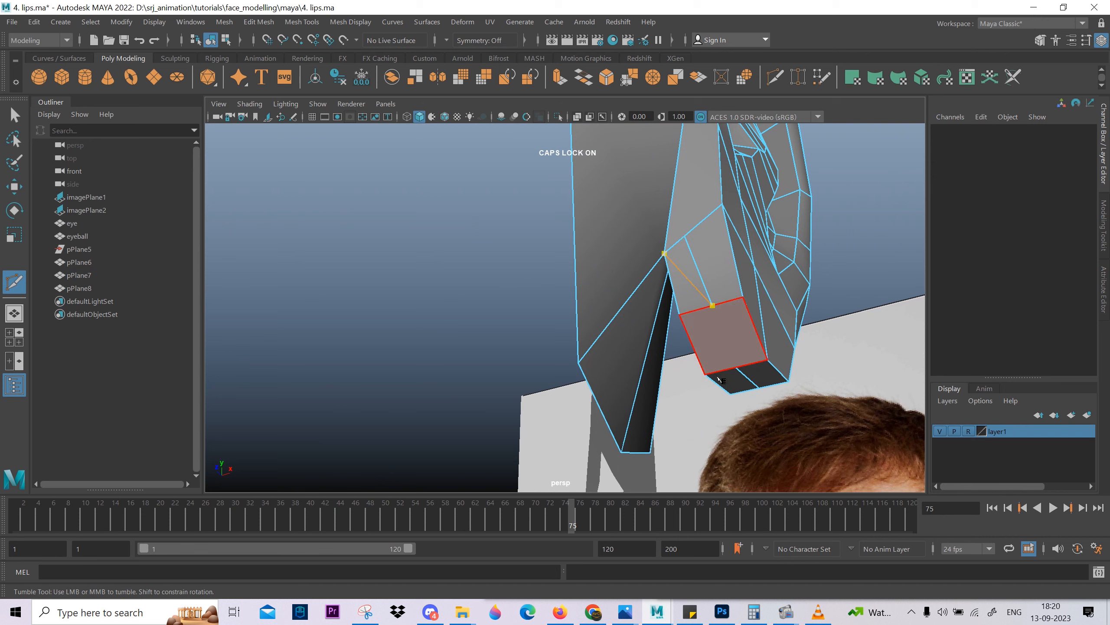
pyautogui.click(710, 268)
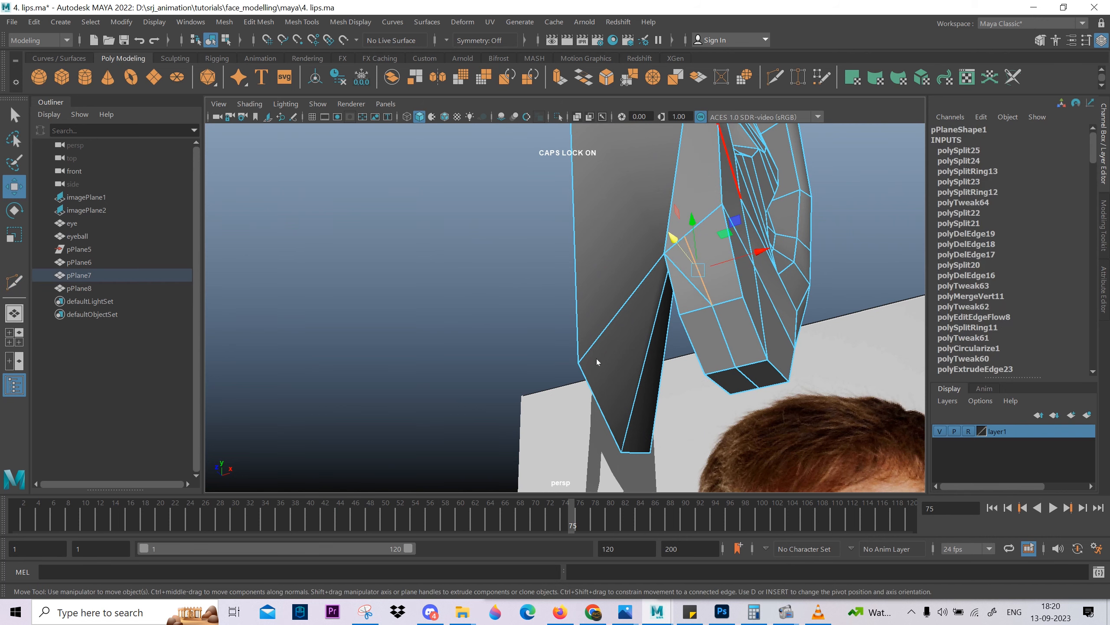
pyautogui.keyDown('alt'); pyautogui.moveTo(709, 268); pyautogui.dragTo(662, 253); pyautogui.keyUp('alt')
# Check the rim in smooth preview, select the new edge loop around its outer side and apply Edit Edge Flow to it unsmoothed.
pyautogui.press('3')
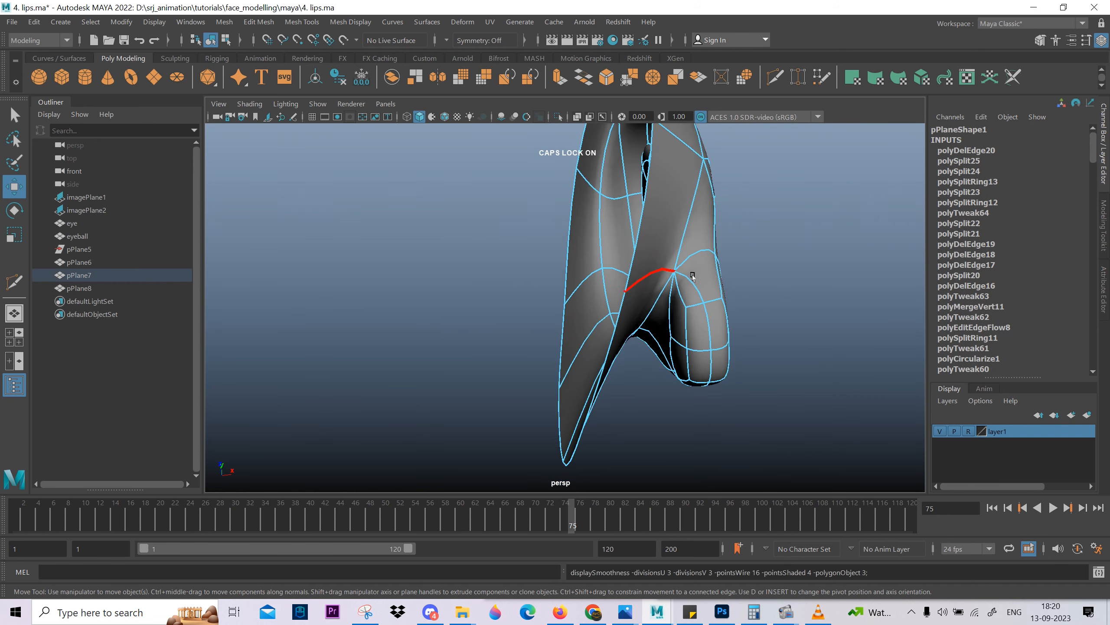
pyautogui.keyDown('alt'); pyautogui.moveTo(736, 306); pyautogui.dragTo(610, 285); pyautogui.keyUp('alt')
pyautogui.keyDown('alt'); pyautogui.moveTo(609, 284); pyautogui.dragTo(651, 325, button='middle'); pyautogui.keyUp('alt')
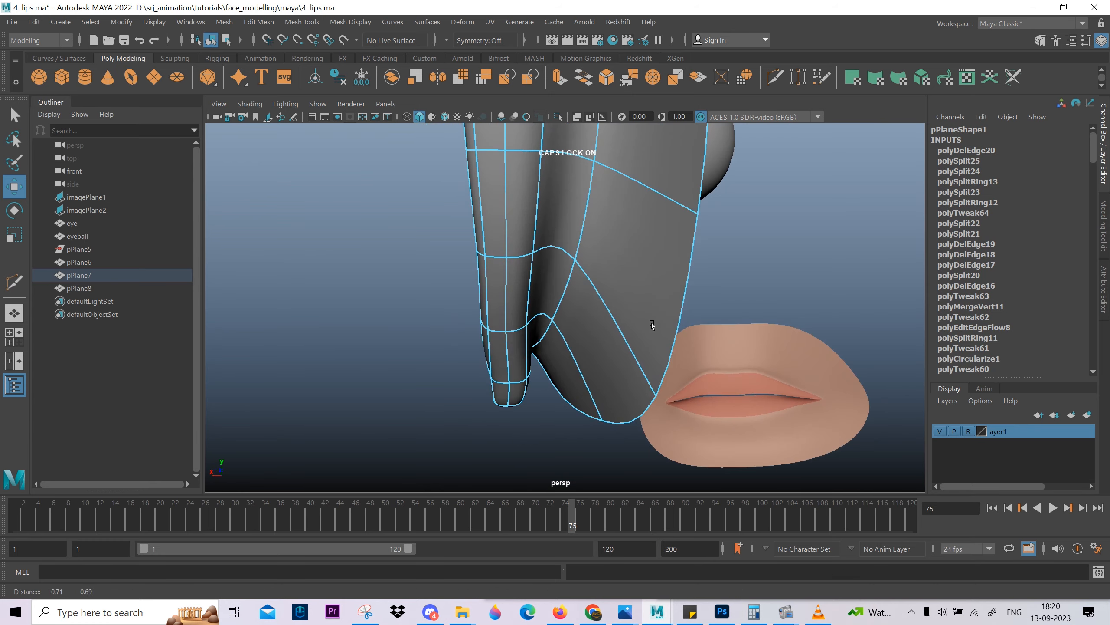
pyautogui.press('2')
pyautogui.scroll(-2, 613, 325)
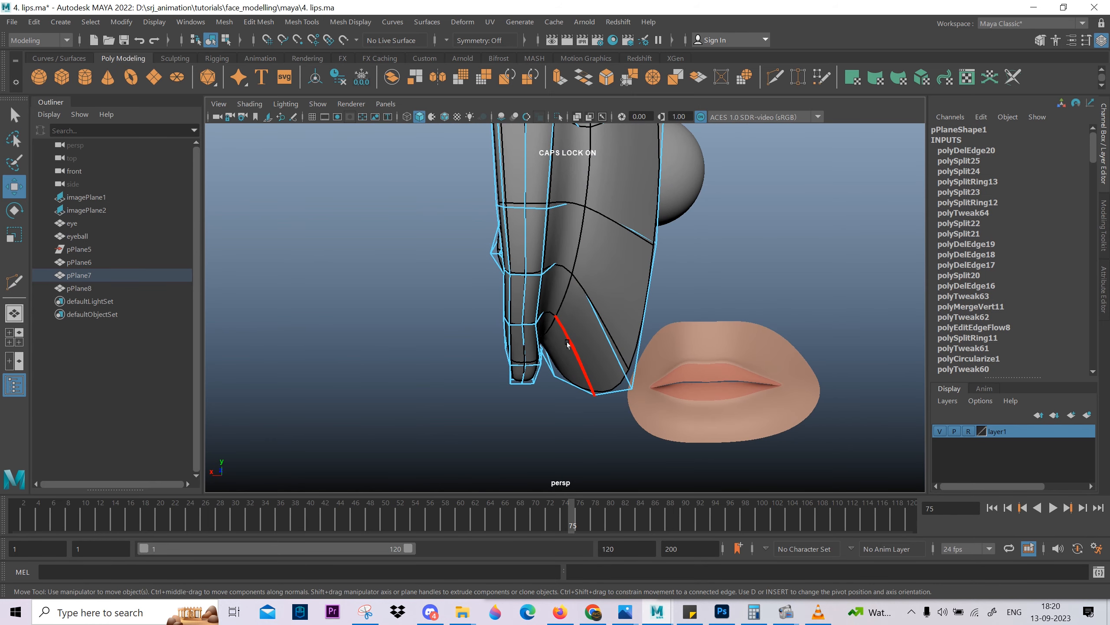
pyautogui.scroll(-4, 624, 302)
pyautogui.keyDown('alt'); pyautogui.moveTo(624, 302); pyautogui.dragTo(669, 336); pyautogui.keyUp('alt')
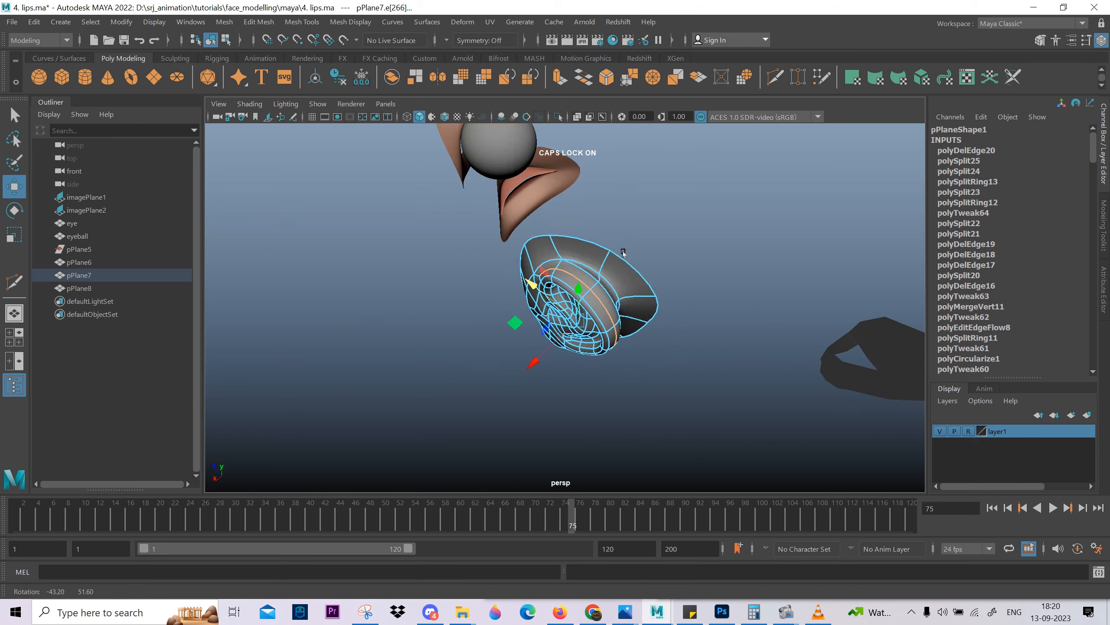
pyautogui.scroll(5, 656, 323)
pyautogui.keyDown('alt'); pyautogui.moveTo(590, 345); pyautogui.dragTo(635, 325); pyautogui.keyUp('alt')
pyautogui.press('1')
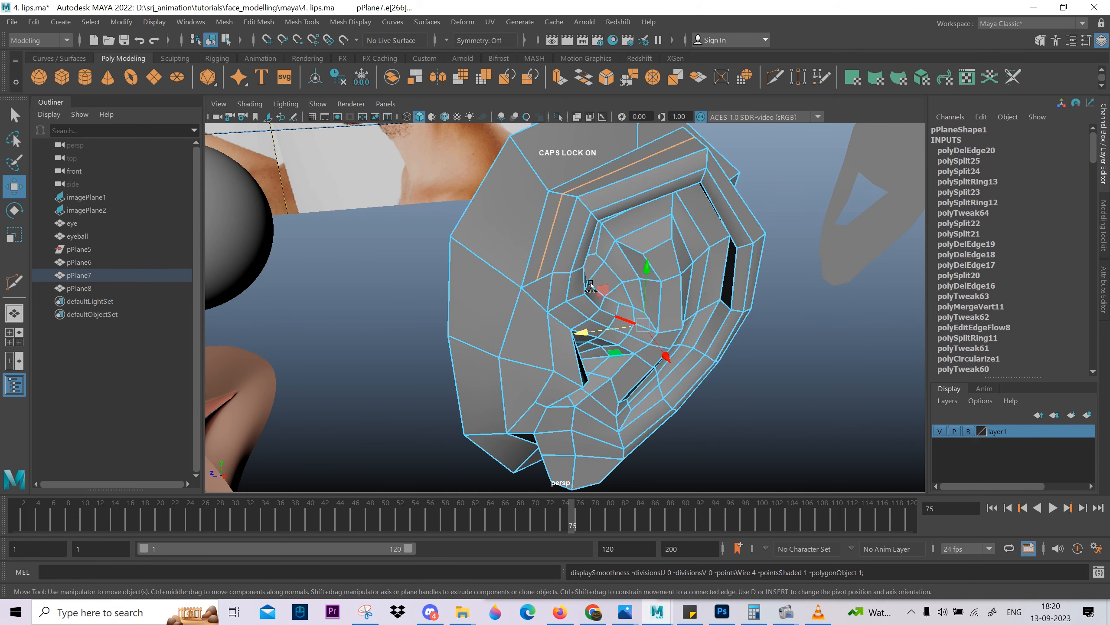
pyautogui.keyDown('shift'); pyautogui.moveTo(584, 272); pyautogui.dragTo(560, 540, button='right'); pyautogui.keyUp('shift')
# Reposition the vertices at the upper front root of the rim and on the adjoining surface, and check the ear in smooth preview.
pyautogui.keyDown('shift'); pyautogui.moveTo(573, 401); pyautogui.dragTo(573, 402, button='right'); pyautogui.keyUp('shift')
pyautogui.scroll(3, 545, 341)
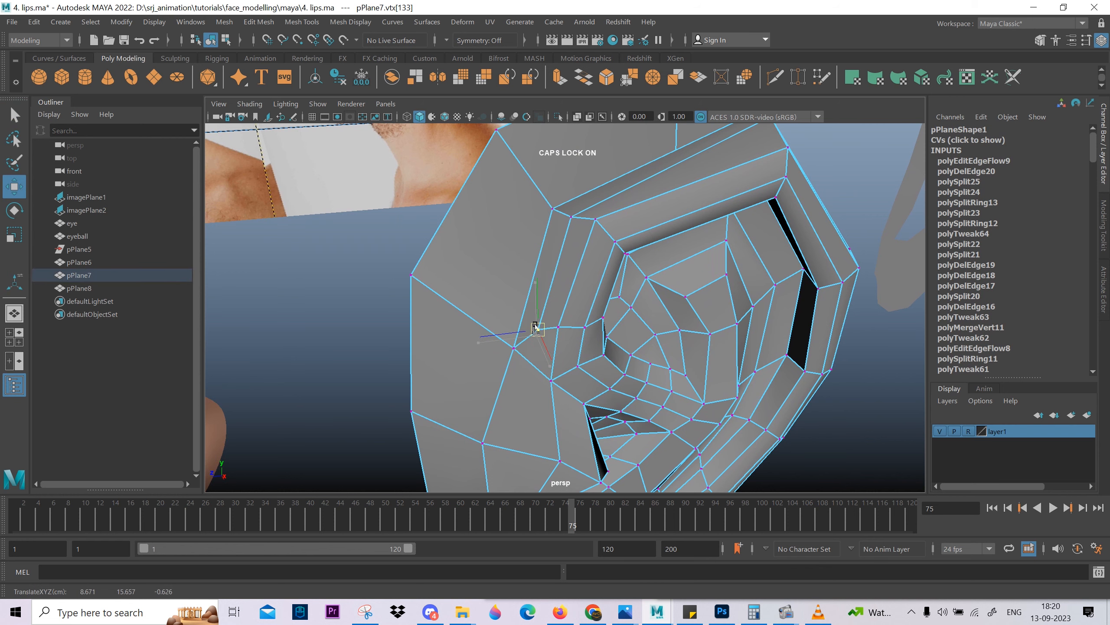
pyautogui.keyDown('alt'); pyautogui.moveTo(554, 342); pyautogui.dragTo(598, 400); pyautogui.keyUp('alt')
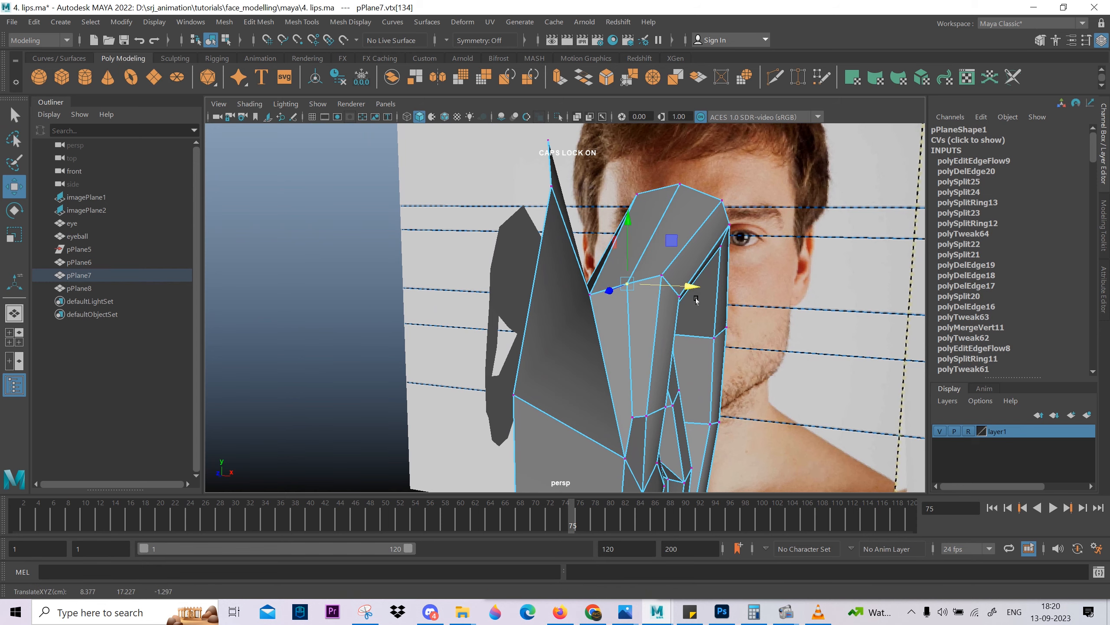
pyautogui.keyDown('alt'); pyautogui.moveTo(697, 301); pyautogui.dragTo(554, 273); pyautogui.keyUp('alt')
pyautogui.click(522, 270)
pyautogui.click(552, 306)
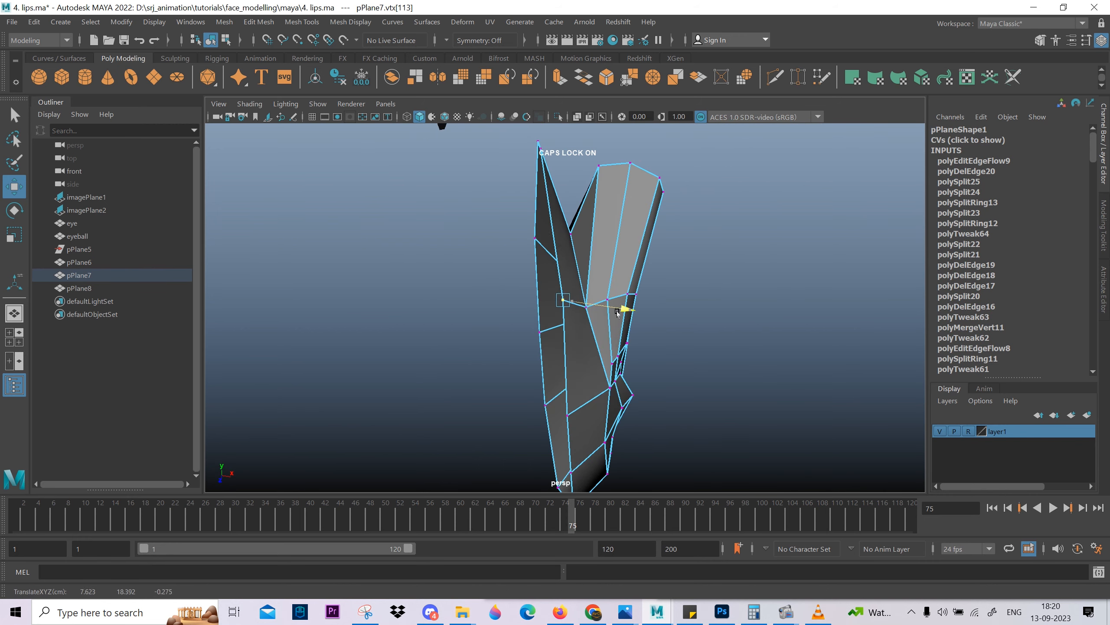
pyautogui.keyDown('alt'); pyautogui.moveTo(617, 312); pyautogui.dragTo(673, 284); pyautogui.keyUp('alt')
pyautogui.moveTo(675, 280); pyautogui.dragTo(704, 252, button='right')
pyautogui.press('3')
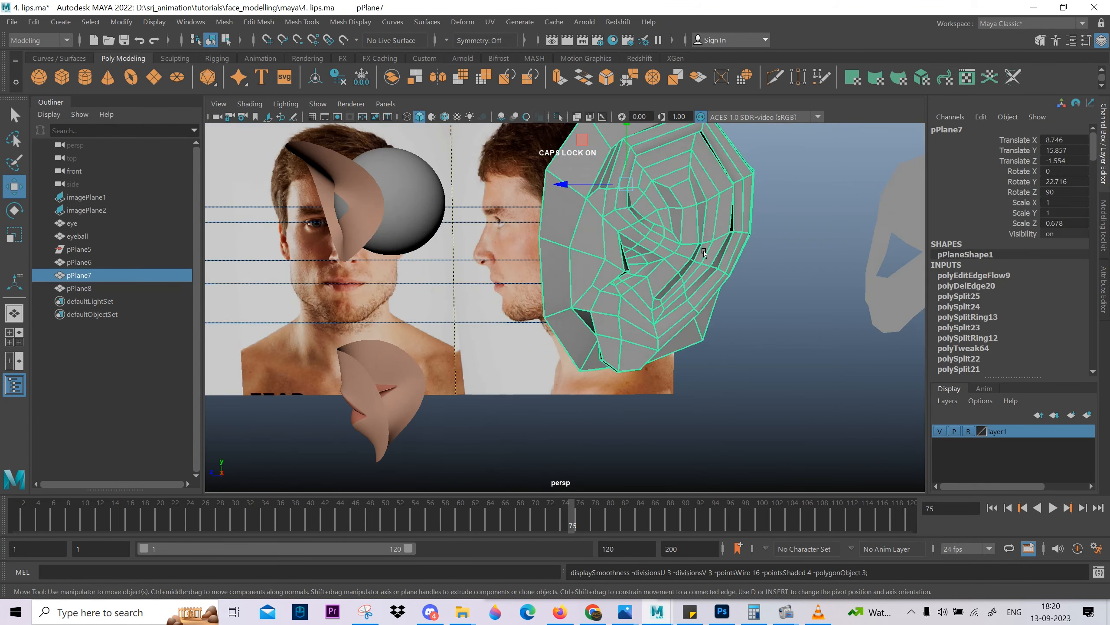
pyautogui.click(786, 271)
pyautogui.keyDown('alt'); pyautogui.moveTo(778, 284); pyautogui.dragTo(605, 263); pyautogui.keyUp('alt')
pyautogui.keyDown('alt'); pyautogui.moveTo(605, 262); pyautogui.dragTo(578, 365, button='middle'); pyautogui.keyUp('alt')
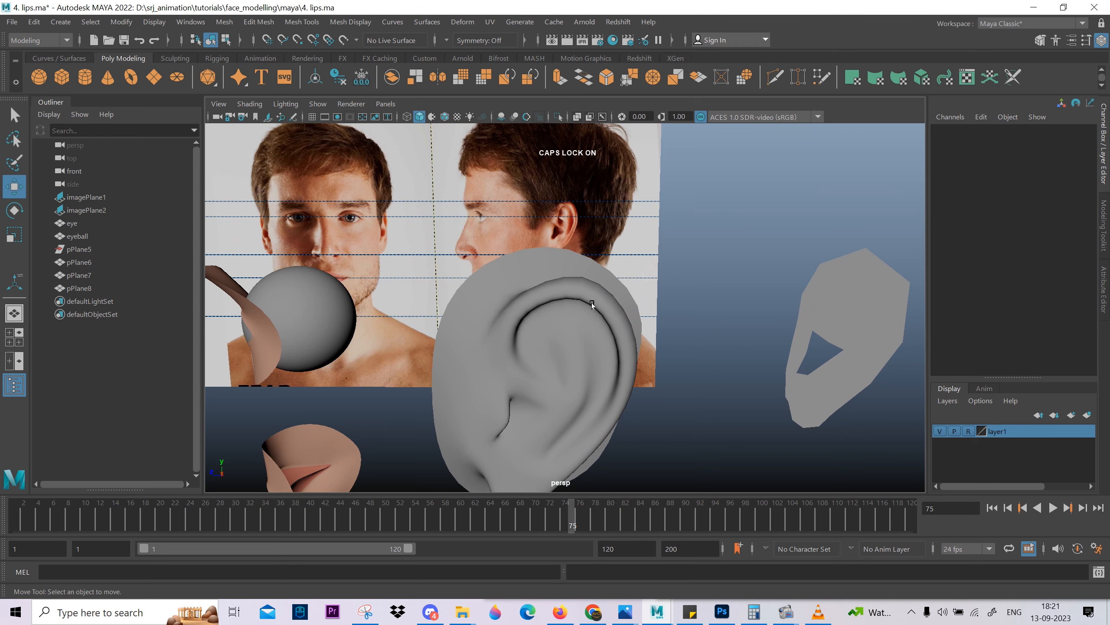
# Select the row of vertices crossing the upper front of the rim and adjust its position in the side view without smoothing.
pyautogui.click(546, 299)
pyautogui.press('1')
pyautogui.scroll(4, 540, 299)
pyautogui.moveTo(466, 308); pyautogui.dragTo(425, 307, button='right')
pyautogui.moveTo(422, 274); pyautogui.dragTo(502, 333)
pyautogui.press('space')
pyautogui.press('space')
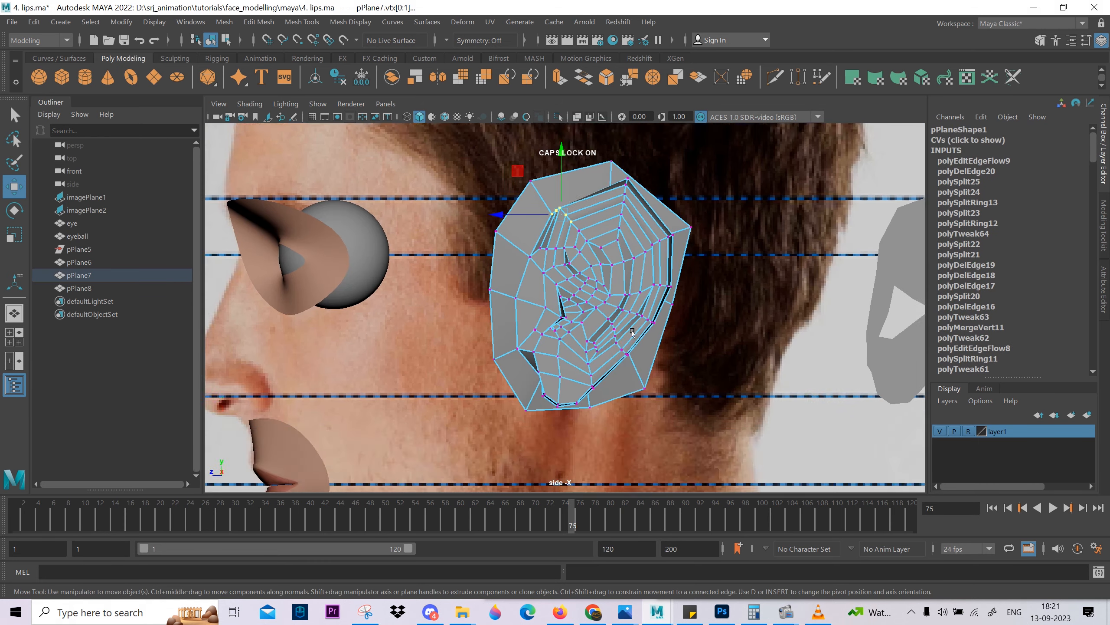
pyautogui.scroll(4, 602, 264)
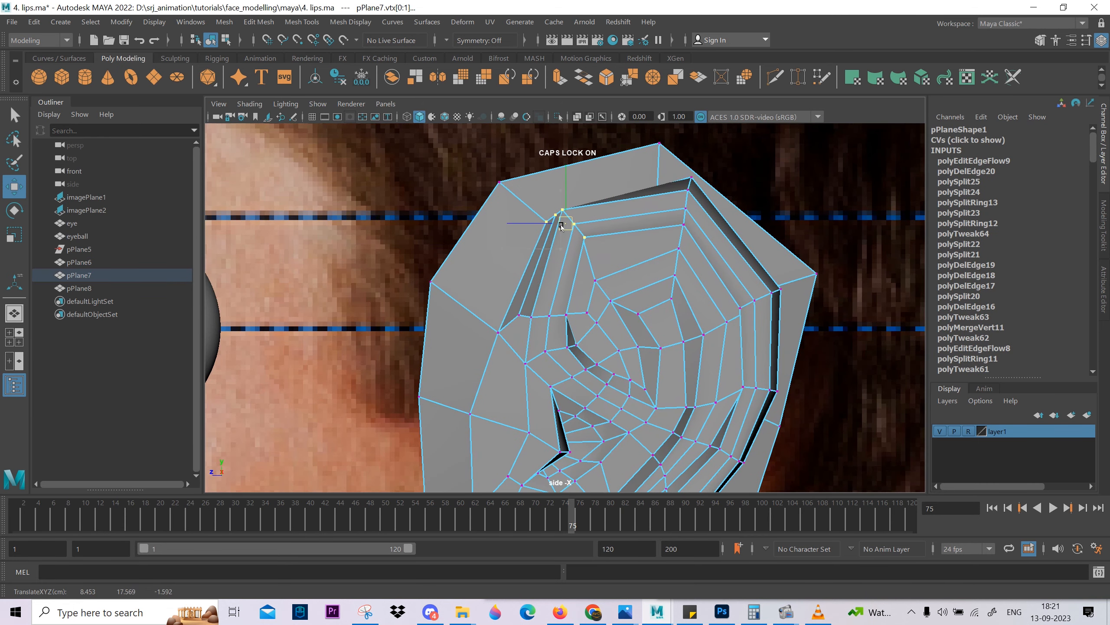
pyautogui.moveTo(562, 226); pyautogui.dragTo(562, 225)
# Compare the smoothed ear's outline and upper rim with the side reference.
pyautogui.scroll(-4, 564, 227)
pyautogui.keyDown('alt'); pyautogui.moveTo(639, 300); pyautogui.dragTo(607, 320, button='middle'); pyautogui.keyUp('alt')
pyautogui.press('3')
pyautogui.moveTo(607, 320); pyautogui.dragTo(634, 297, button='right')
pyautogui.click(682, 332)
pyautogui.scroll(2, 650, 354)
pyautogui.click(633, 338)
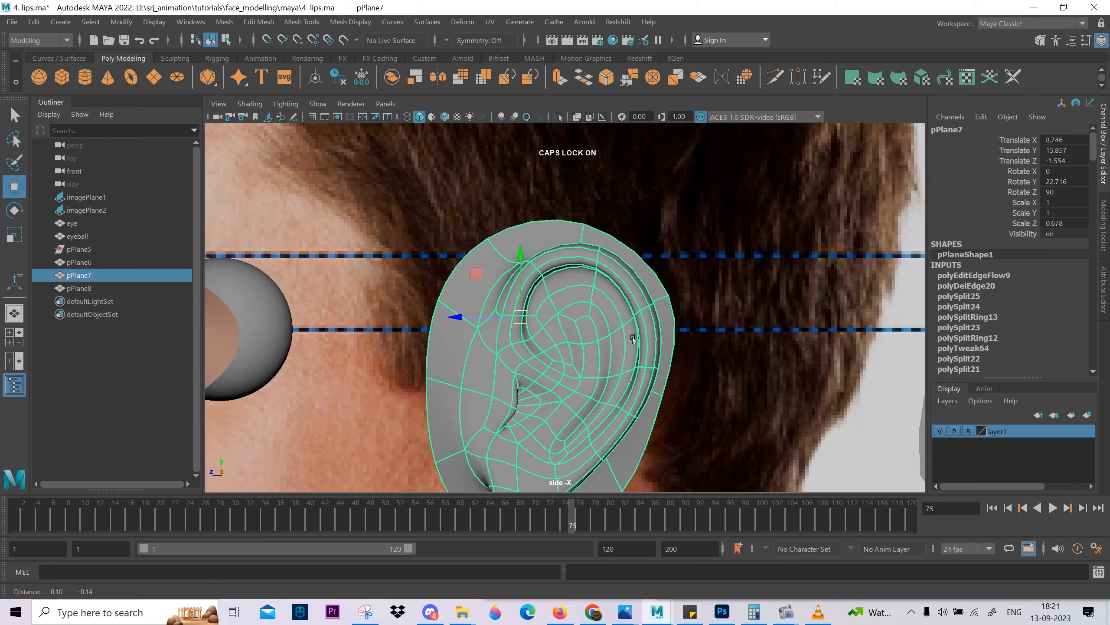
pyautogui.scroll(2, 633, 339)
pyautogui.keyDown('alt'); pyautogui.moveTo(633, 339); pyautogui.dragTo(614, 256, button='middle'); pyautogui.keyUp('alt')
pyautogui.click(702, 236)
# Turn off smooth preview in the perspective view and reposition the vertices of the upper inner fold beneath the rim.
pyautogui.press('space')
pyautogui.press('space')
pyautogui.keyDown('alt'); pyautogui.moveTo(577, 258); pyautogui.dragTo(575, 230); pyautogui.keyUp('alt')
pyautogui.click(586, 239)
pyautogui.press('1')
pyautogui.scroll(2, 585, 239)
pyautogui.press('F9')
pyautogui.click(629, 207)
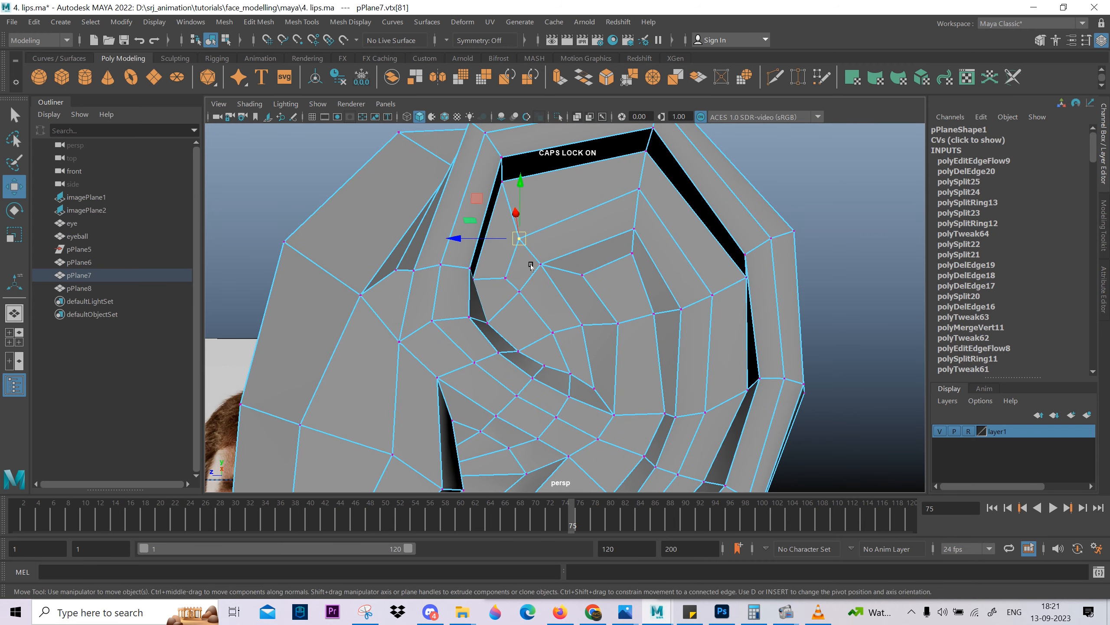
pyautogui.keyDown('alt'); pyautogui.moveTo(730, 326); pyautogui.dragTo(683, 289); pyautogui.keyUp('alt')
pyautogui.keyDown('alt'); pyautogui.moveTo(681, 243); pyautogui.dragTo(680, 271); pyautogui.keyUp('alt')
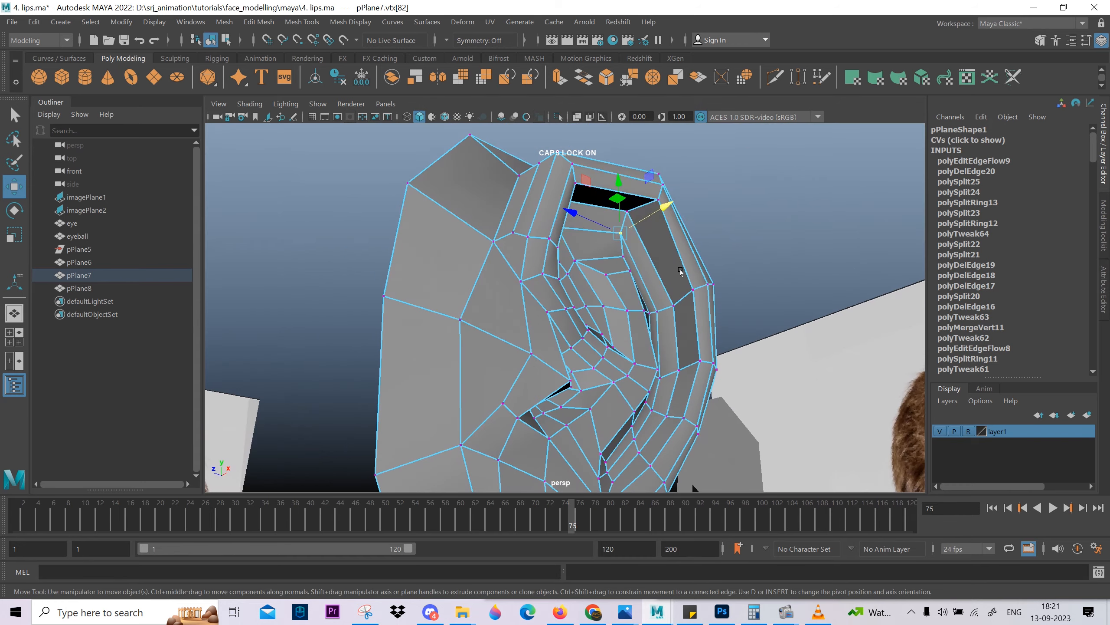
pyautogui.click(627, 212)
pyautogui.keyDown('alt'); pyautogui.moveTo(627, 213); pyautogui.dragTo(493, 214); pyautogui.keyUp('alt')
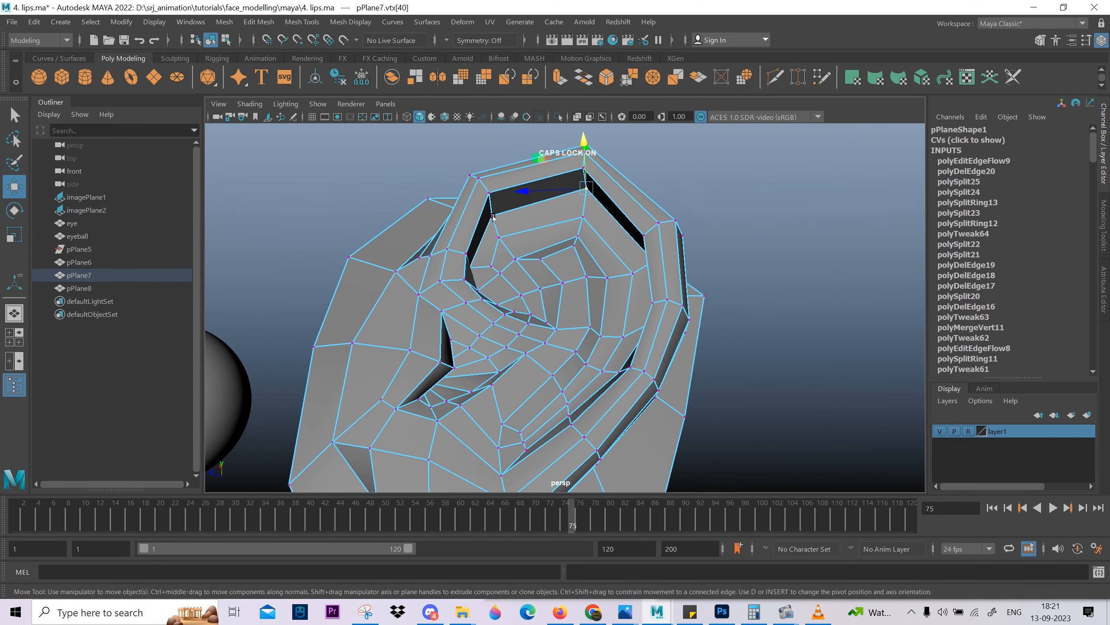
# Adjust the depth of the vertices along the rear part of the rim in the perspective view.
pyautogui.keyDown('alt'); pyautogui.moveTo(577, 240); pyautogui.dragTo(659, 388); pyautogui.keyUp('alt')
pyautogui.click(650, 309)
pyautogui.click(605, 369)
pyautogui.keyDown('alt'); pyautogui.moveTo(607, 359); pyautogui.dragTo(637, 260); pyautogui.keyUp('alt')
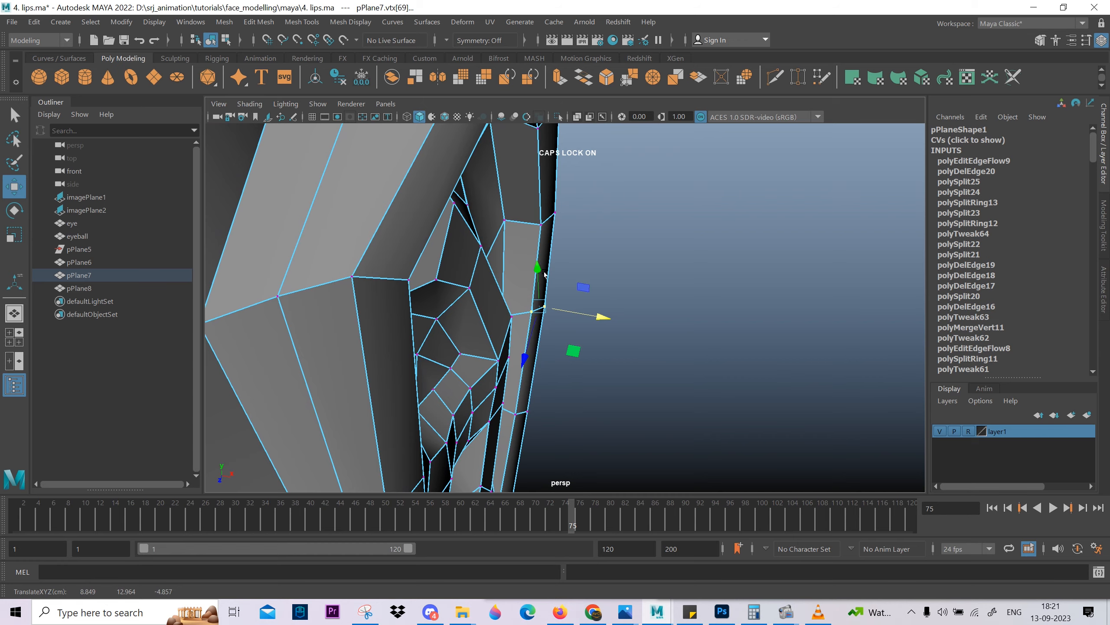
pyautogui.keyDown('alt'); pyautogui.moveTo(544, 274); pyautogui.dragTo(568, 258); pyautogui.keyUp('alt')
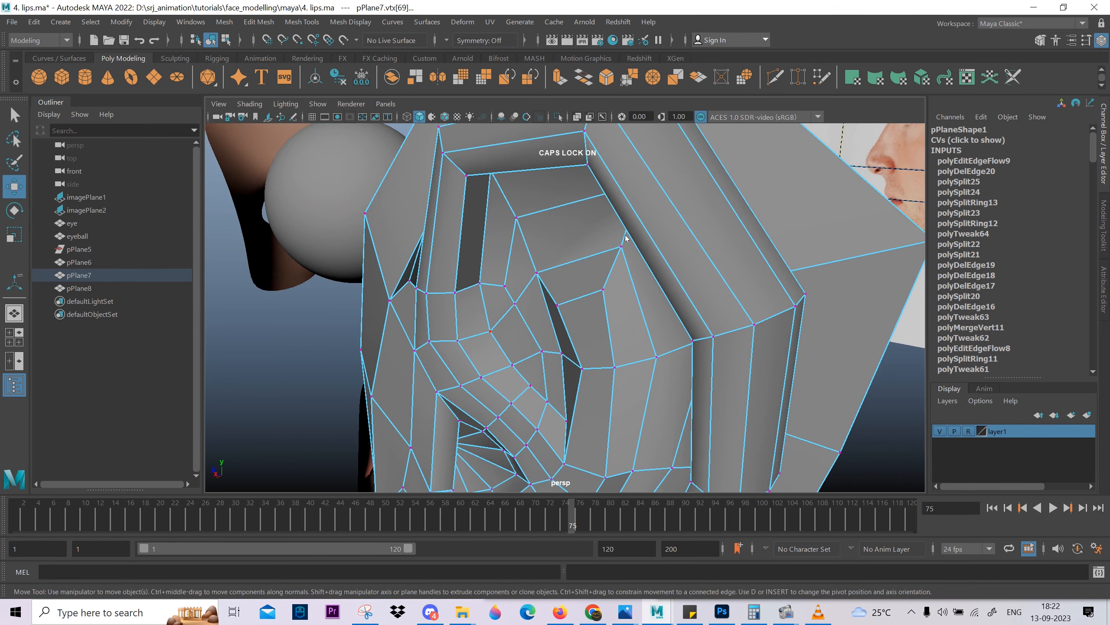
# Return to object mode with smooth preview and examine the whole ear beside the reference images.
pyautogui.press('3')
pyautogui.press('F8')
pyautogui.scroll(-4, 643, 226)
pyautogui.click(781, 388)
pyautogui.keyDown('alt'); pyautogui.moveTo(781, 387); pyautogui.dragTo(857, 376); pyautogui.keyUp('alt')
pyautogui.scroll(-5, 617, 285)
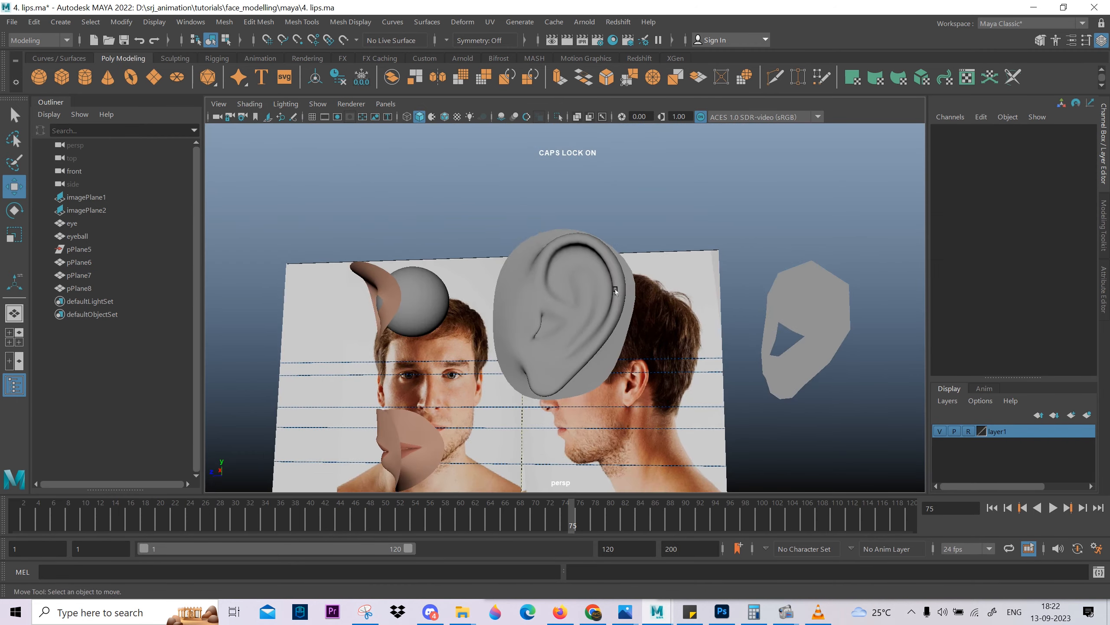
# Turn off the ear's smooth preview, show its vertices and check the mesh against the side reference.
pyautogui.keyDown('alt'); pyautogui.moveTo(778, 285); pyautogui.dragTo(583, 290); pyautogui.keyUp('alt')
pyautogui.click(583, 290)
pyautogui.press('1')
pyautogui.scroll(2, 582, 290)
pyautogui.keyDown('alt'); pyautogui.moveTo(583, 290); pyautogui.dragTo(644, 356, button='middle'); pyautogui.keyUp('alt')
pyautogui.keyDown('alt'); pyautogui.moveTo(644, 356); pyautogui.dragTo(551, 244); pyautogui.keyUp('alt')
pyautogui.press('F9')
pyautogui.press('space')
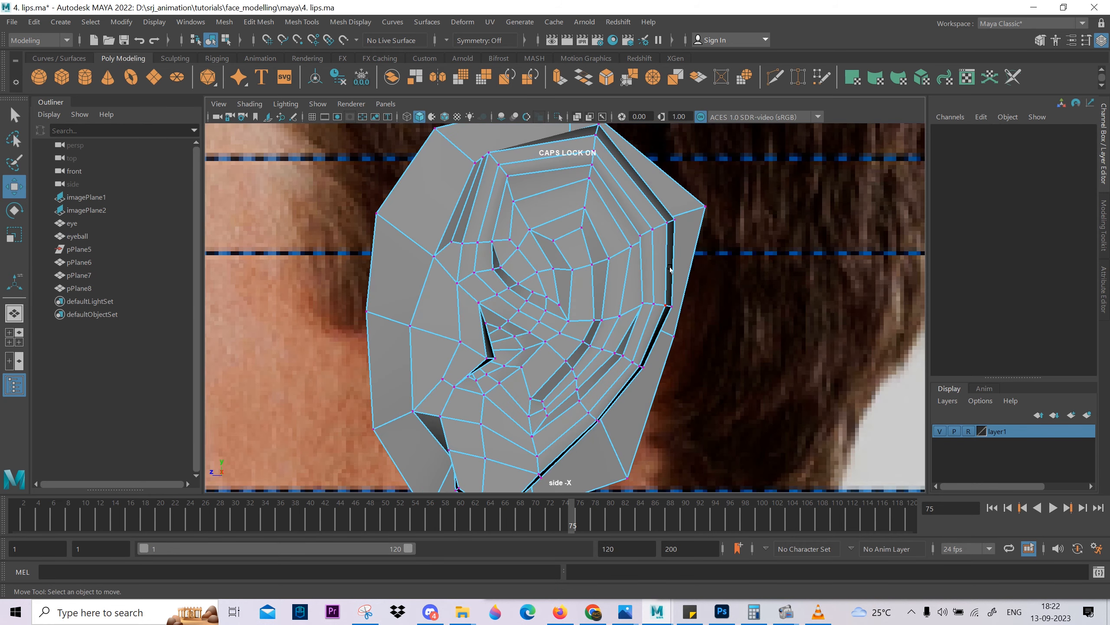
pyautogui.press('space')
pyautogui.keyDown('alt'); pyautogui.moveTo(724, 321); pyautogui.dragTo(577, 364, button='middle'); pyautogui.keyUp('alt')
pyautogui.scroll(4, 578, 364)
pyautogui.press('space')
pyautogui.press('space')
# Reposition the middle vertices of the rim's outer thickness at the top and upper rear of the ear.
pyautogui.keyDown('alt'); pyautogui.moveTo(626, 298); pyautogui.dragTo(508, 335); pyautogui.keyUp('alt')
pyautogui.click(480, 206)
pyautogui.keyDown('alt'); pyautogui.moveTo(512, 254); pyautogui.dragTo(559, 335, button='middle'); pyautogui.keyUp('alt')
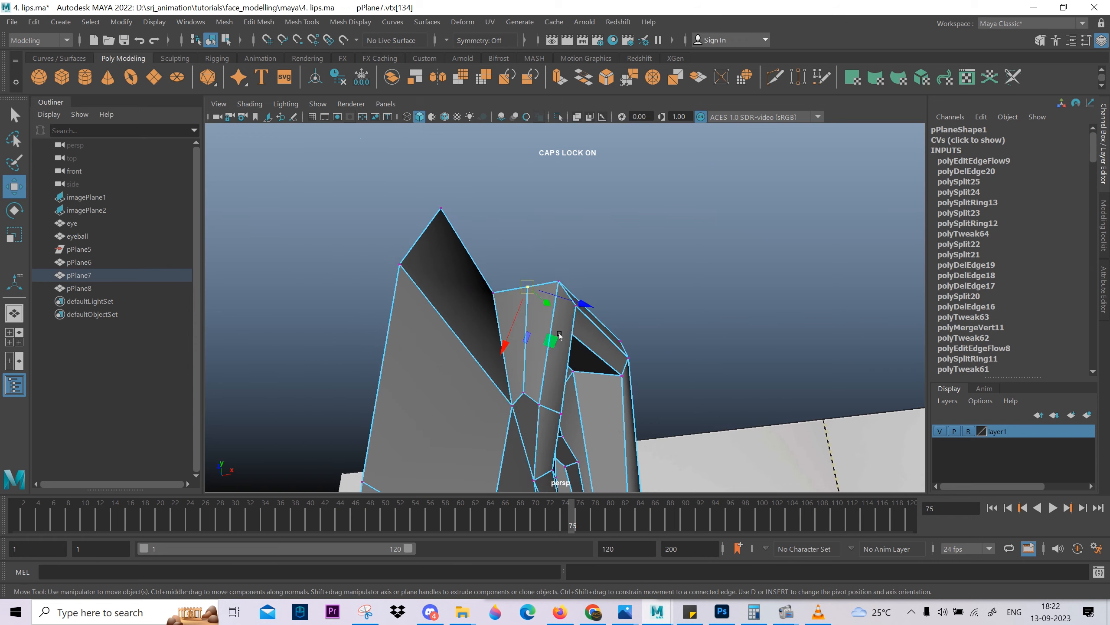
pyautogui.keyDown('alt'); pyautogui.moveTo(506, 329); pyautogui.dragTo(645, 268); pyautogui.keyUp('alt')
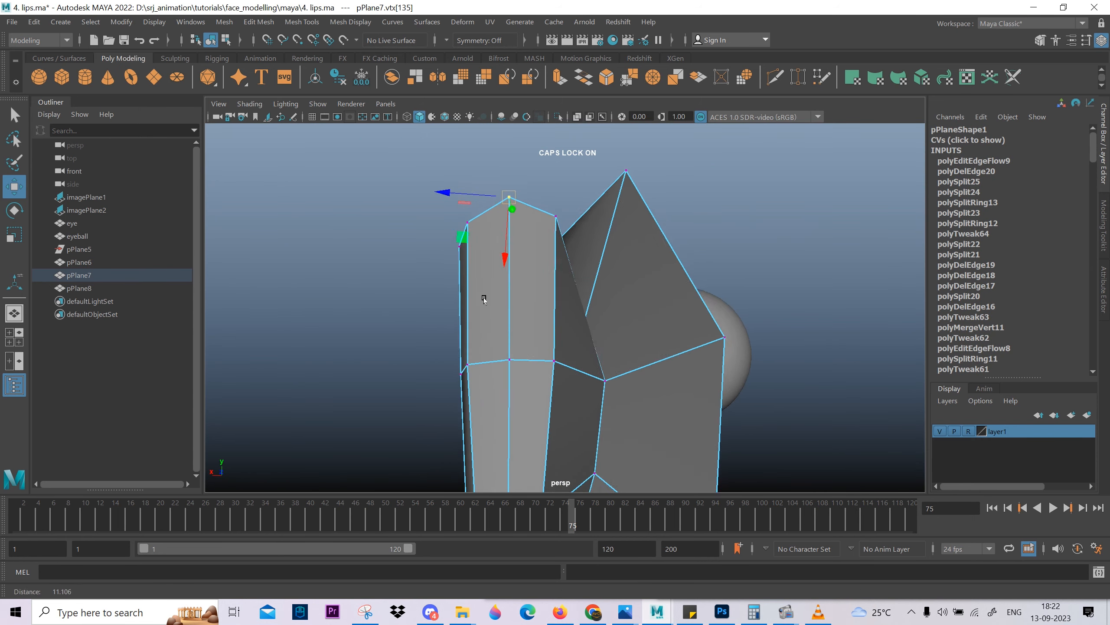
pyautogui.keyDown('alt'); pyautogui.moveTo(484, 299); pyautogui.dragTo(540, 379); pyautogui.keyUp('alt')
pyautogui.click(538, 192)
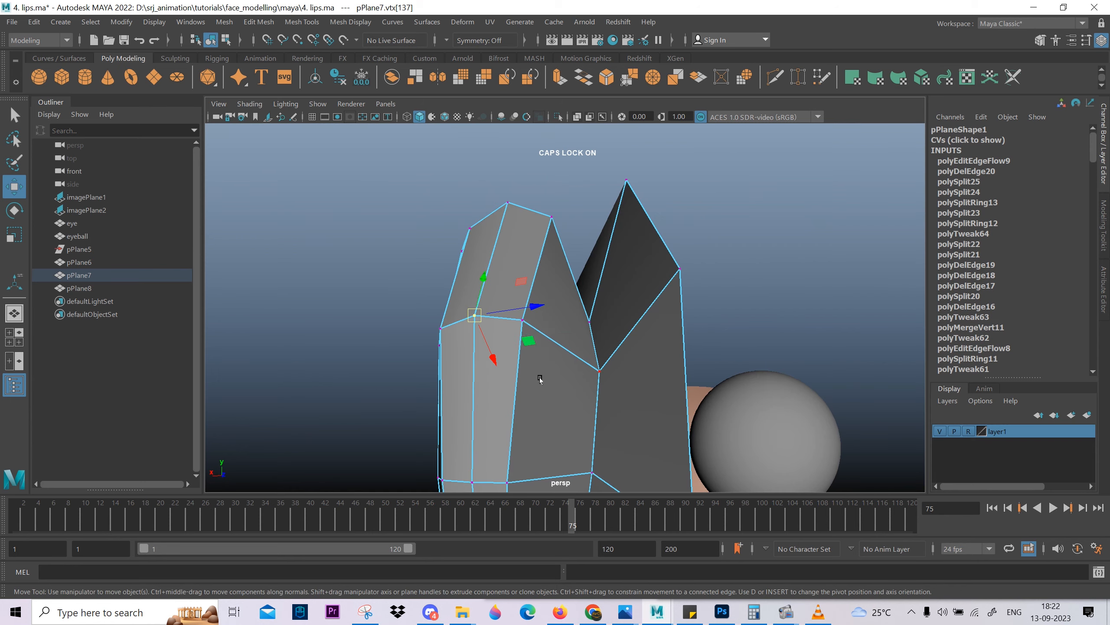
pyautogui.moveTo(540, 380); pyautogui.dragTo(541, 340, button='right')
# Adjust the vertices farther down the back of the rim's thickness so the strip runs evenly.
pyautogui.click(516, 385)
pyautogui.keyDown('alt'); pyautogui.moveTo(518, 386); pyautogui.dragTo(510, 364); pyautogui.keyUp('alt')
pyautogui.hotkey('ctrl', 'z')
pyautogui.moveTo(504, 358); pyautogui.dragTo(505, 323, button='right')
pyautogui.click(506, 390)
pyautogui.moveTo(598, 407); pyautogui.dragTo(609, 427, button='middle')
pyautogui.keyDown('alt'); pyautogui.moveTo(609, 427); pyautogui.dragTo(596, 182, button='middle'); pyautogui.keyUp('alt')
# Merge the stray vertices on the back of the rim and adjust the edge and vertices behind the lobe.
pyautogui.moveTo(596, 188); pyautogui.dragTo(566, 192, button='right')
pyautogui.moveTo(595, 246)
pyautogui.keyDown('alt'); pyautogui.mouseDown()
pyautogui.moveTo(611, 249)
pyautogui.moveTo(588, 265)
pyautogui.moveTo(595, 255)
pyautogui.mouseUp(); pyautogui.keyUp('alt')
pyautogui.moveTo(545, 317); pyautogui.dragTo(544, 283, button='right')
pyautogui.click(544, 315)
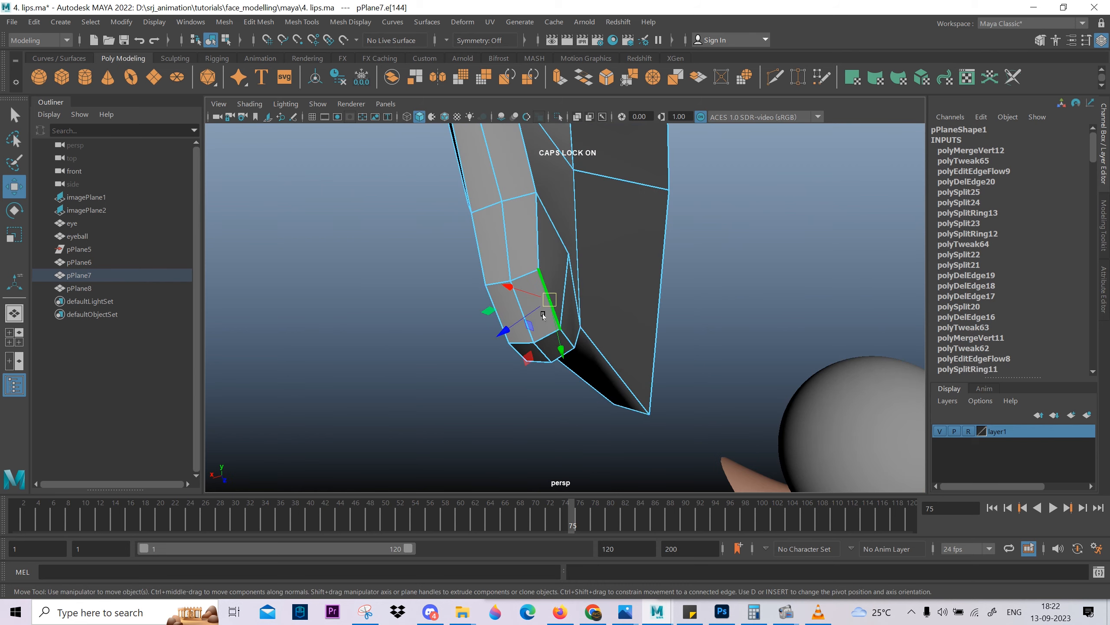
pyautogui.click(510, 280)
pyautogui.keyDown('alt'); pyautogui.moveTo(513, 287); pyautogui.dragTo(555, 356); pyautogui.keyUp('alt')
pyautogui.click(634, 331)
pyautogui.keyDown('alt'); pyautogui.moveTo(614, 338); pyautogui.dragTo(582, 324); pyautogui.keyUp('alt')
pyautogui.keyDown('alt'); pyautogui.moveTo(584, 324); pyautogui.dragTo(490, 273); pyautogui.keyUp('alt')
pyautogui.click(726, 317)
# Reposition the vertices around the lobe and on the surface in front of the tragus.
pyautogui.keyDown('alt'); pyautogui.moveTo(611, 273); pyautogui.dragTo(474, 285); pyautogui.keyUp('alt')
pyautogui.keyDown('alt'); pyautogui.moveTo(474, 285); pyautogui.dragTo(573, 335); pyautogui.keyUp('alt')
pyautogui.click(499, 241)
pyautogui.click(504, 274)
pyautogui.keyDown('alt'); pyautogui.moveTo(506, 298); pyautogui.dragTo(481, 285); pyautogui.keyUp('alt')
pyautogui.keyDown('alt'); pyautogui.moveTo(481, 286); pyautogui.dragTo(525, 284); pyautogui.keyUp('alt')
pyautogui.keyDown('alt'); pyautogui.moveTo(459, 280); pyautogui.dragTo(536, 302, button='middle'); pyautogui.keyUp('alt')
pyautogui.click(576, 320)
pyautogui.moveTo(574, 319)
pyautogui.keyDown('alt'); pyautogui.mouseDown()
pyautogui.moveTo(543, 323)
pyautogui.moveTo(560, 317)
pyautogui.mouseUp(); pyautogui.keyUp('alt')
pyautogui.keyDown('alt'); pyautogui.moveTo(573, 249); pyautogui.dragTo(597, 276); pyautogui.keyUp('alt')
pyautogui.click(559, 259)
pyautogui.click(640, 194)
# Turn on smooth preview, return to object mode and examine the whole ear from a distance.
pyautogui.press('3')
pyautogui.scroll(-8, 640, 195)
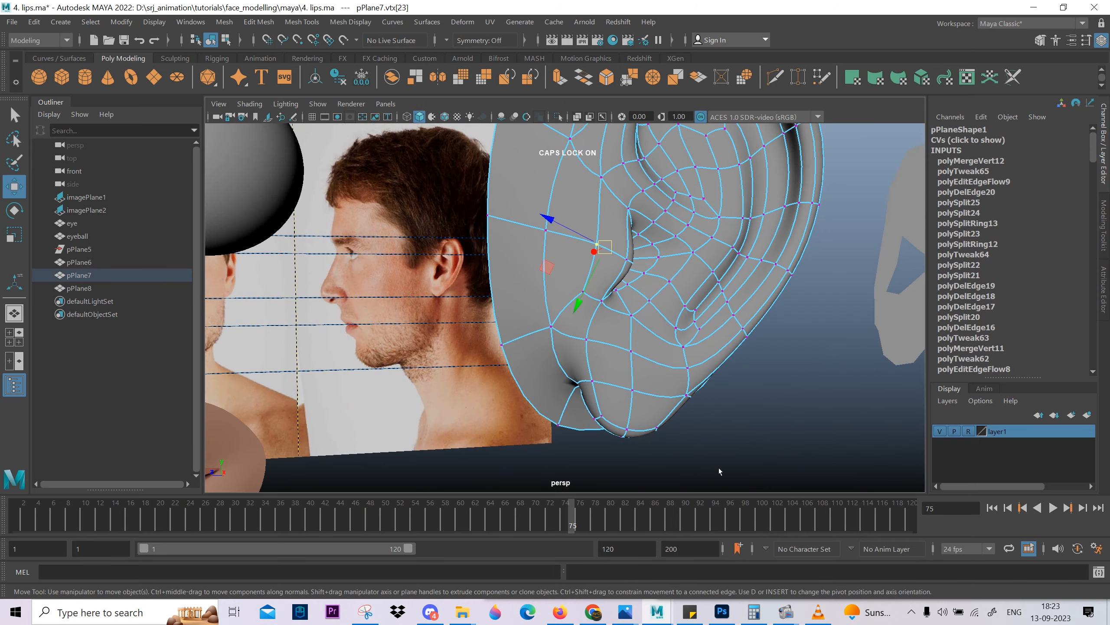
pyautogui.click(721, 471)
pyautogui.moveTo(621, 351)
pyautogui.keyDown('alt'); pyautogui.mouseDown()
pyautogui.moveTo(635, 355)
pyautogui.moveTo(552, 337)
pyautogui.moveTo(595, 315)
pyautogui.moveTo(632, 354)
pyautogui.mouseUp(); pyautogui.keyUp('alt')
pyautogui.press('F8')
pyautogui.click(678, 356)
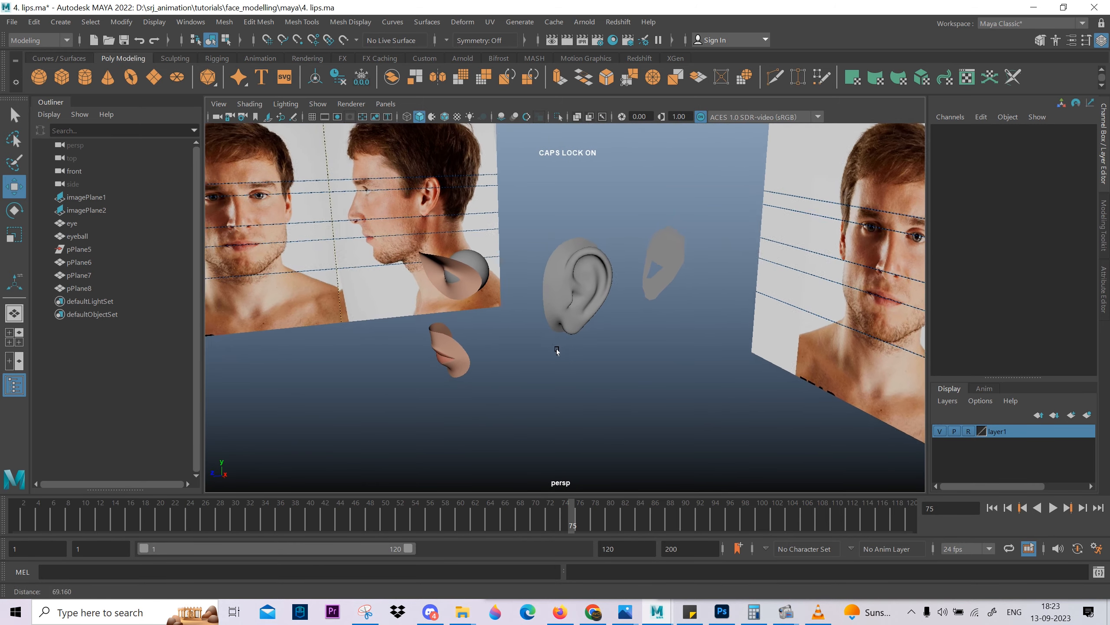
# Try rotating the ear mesh to a different angle, then undo the rotations.
pyautogui.click(571, 322)
pyautogui.keyDown('alt'); pyautogui.moveTo(571, 321); pyautogui.dragTo(570, 312); pyautogui.keyUp('alt')
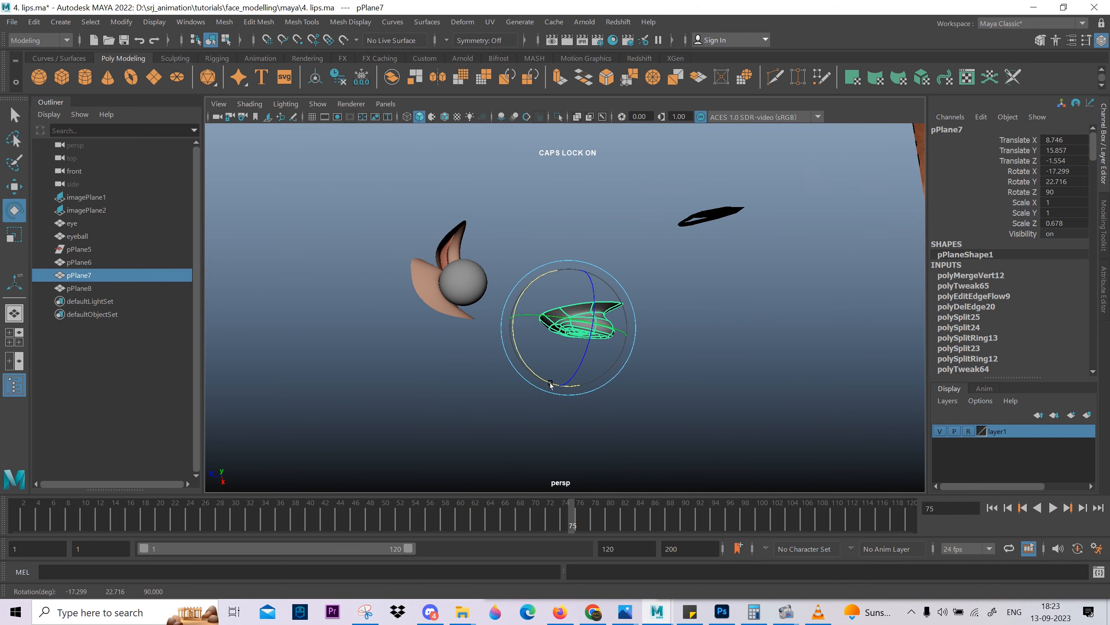
pyautogui.keyDown('alt'); pyautogui.moveTo(550, 384); pyautogui.dragTo(551, 319); pyautogui.keyUp('alt')
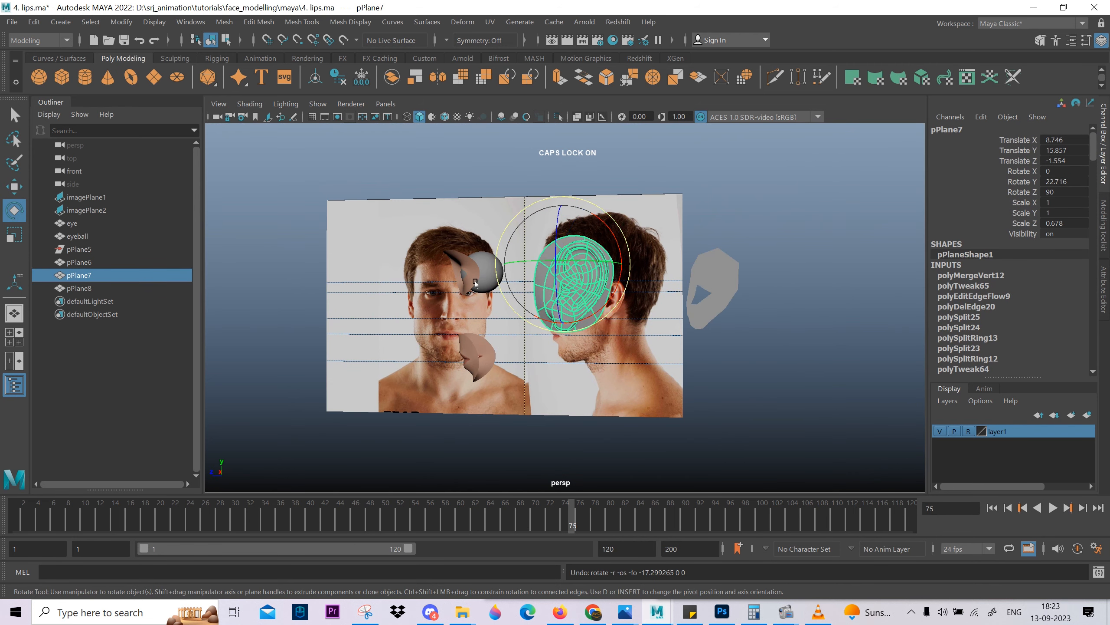
pyautogui.keyDown('alt'); pyautogui.moveTo(476, 284); pyautogui.dragTo(567, 386); pyautogui.keyUp('alt')
pyautogui.hotkey('ctrl', 'z')
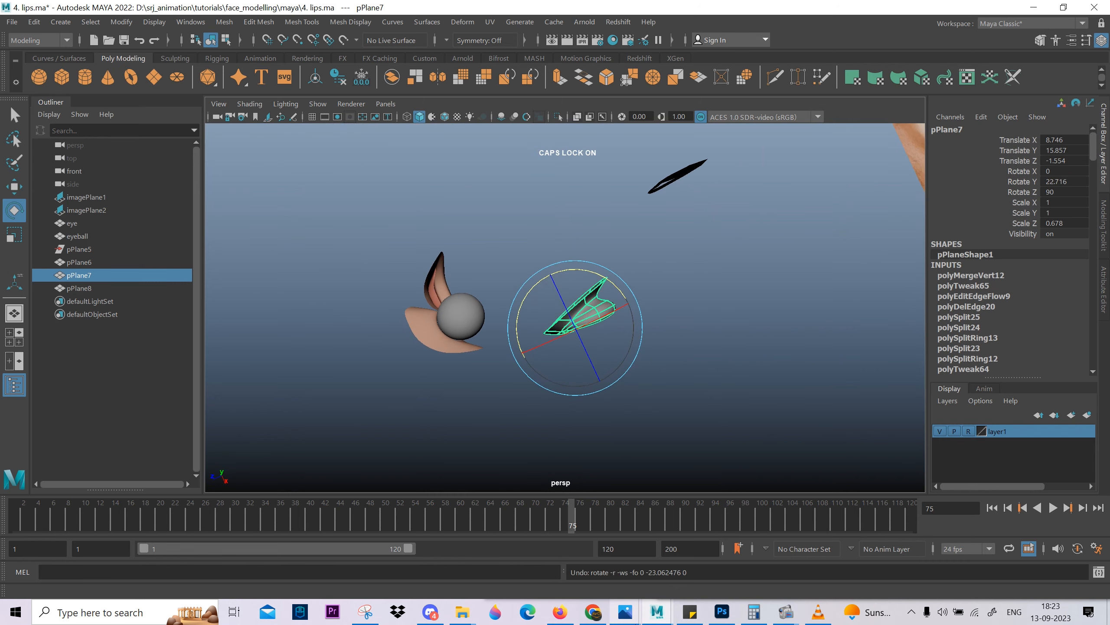
# Select the faces of the ear's inner fold from its upper end to the lobe and isolate them.
pyautogui.keyDown('alt'); pyautogui.moveTo(694, 278); pyautogui.dragTo(592, 324); pyautogui.keyUp('alt')
pyautogui.moveTo(592, 325); pyautogui.dragTo(591, 287, button='right')
pyautogui.doubleClick(571, 281)
pyautogui.keyDown('alt'); pyautogui.moveTo(568, 280); pyautogui.dragTo(524, 258); pyautogui.keyUp('alt')
pyautogui.keyDown('ctrl'); pyautogui.moveTo(458, 268); pyautogui.dragTo(702, 194); pyautogui.keyUp('ctrl')
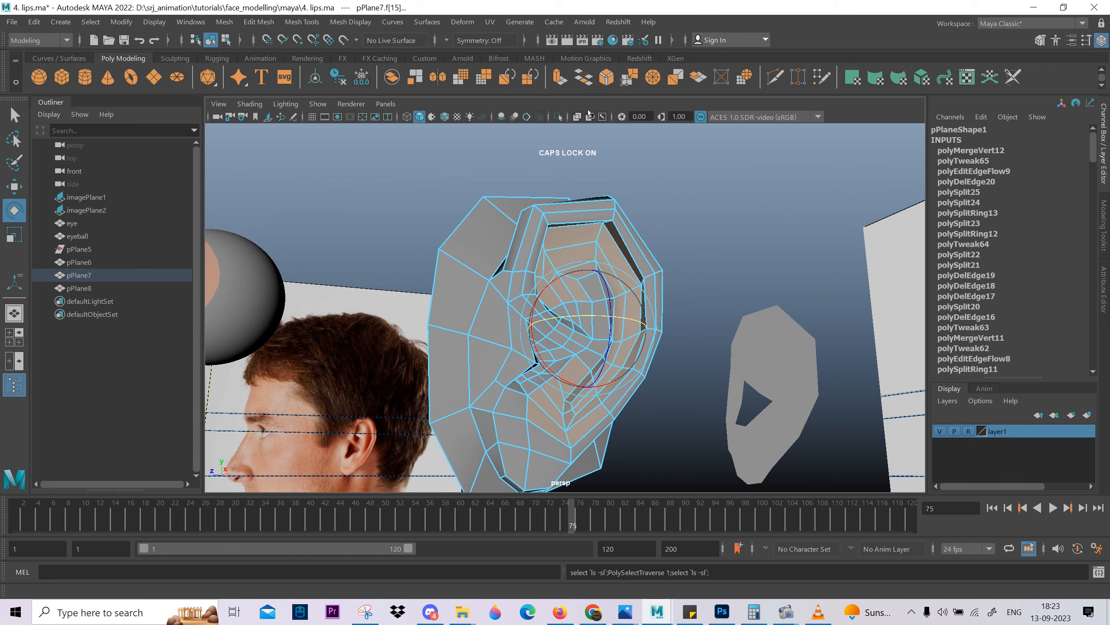
pyautogui.click(558, 117)
pyautogui.keyDown('alt'); pyautogui.moveTo(656, 280); pyautogui.dragTo(627, 302); pyautogui.keyUp('alt')
pyautogui.moveTo(627, 302); pyautogui.dragTo(696, 262, button='right')
pyautogui.click(707, 294)
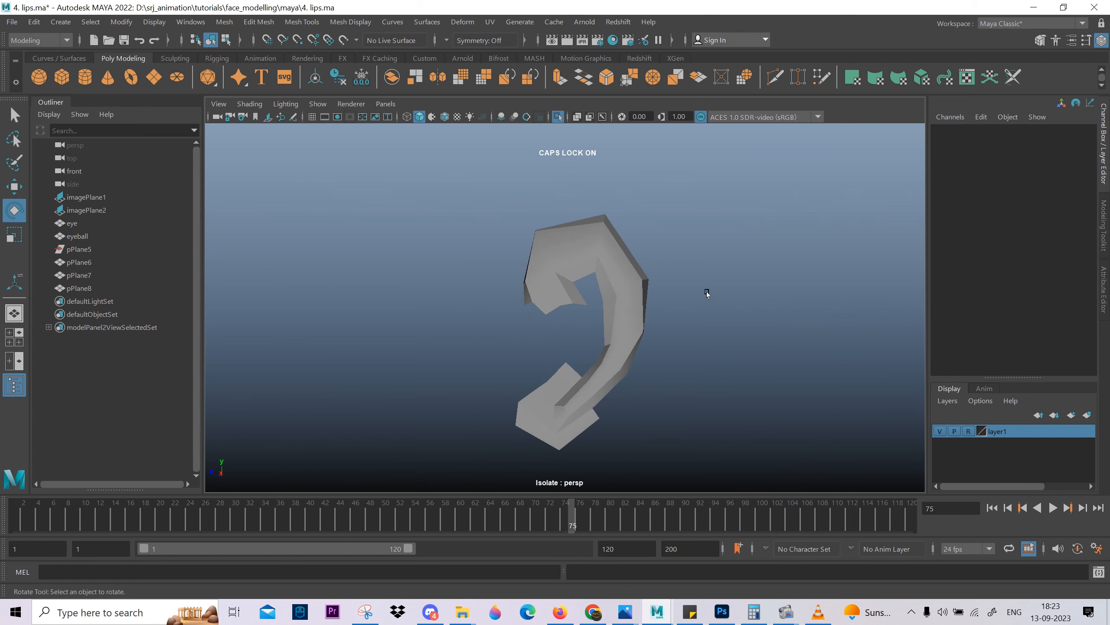
# Smooth-preview the isolated inner fold and examine its curve and lower end.
pyautogui.click(625, 337)
pyautogui.press('2')
pyautogui.click(664, 350)
pyautogui.click(631, 341)
pyautogui.press('3')
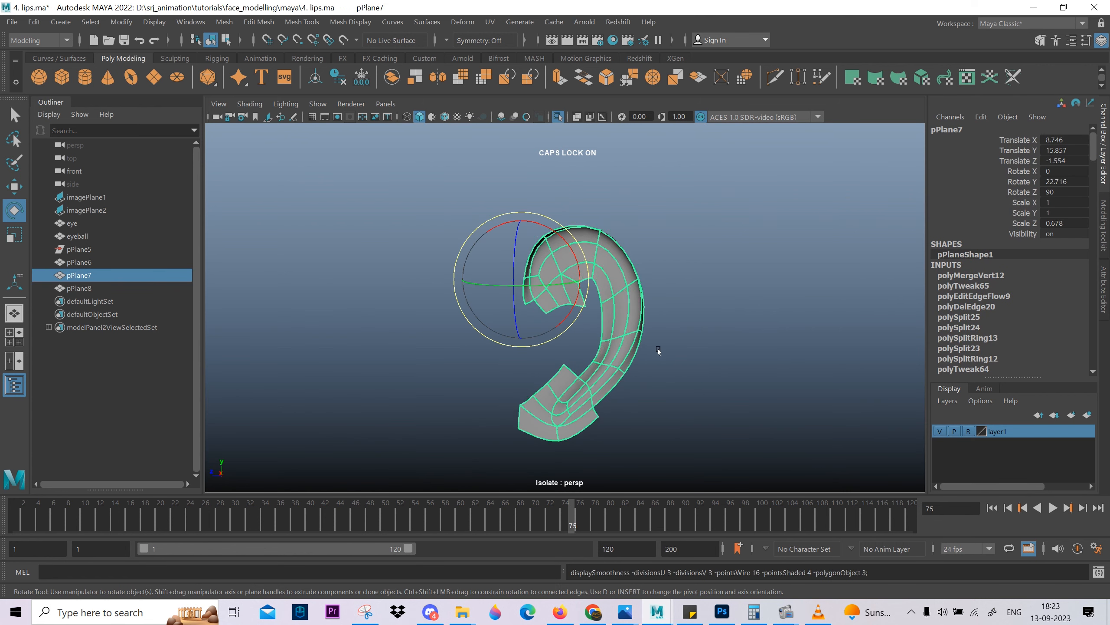
pyautogui.click(664, 354)
pyautogui.scroll(4, 649, 367)
pyautogui.keyDown('alt'); pyautogui.moveTo(649, 366); pyautogui.dragTo(599, 345); pyautogui.keyUp('alt')
# Turn off smooth preview and reposition the vertices at the lower end of the isolated fold's groove.
pyautogui.click(553, 305)
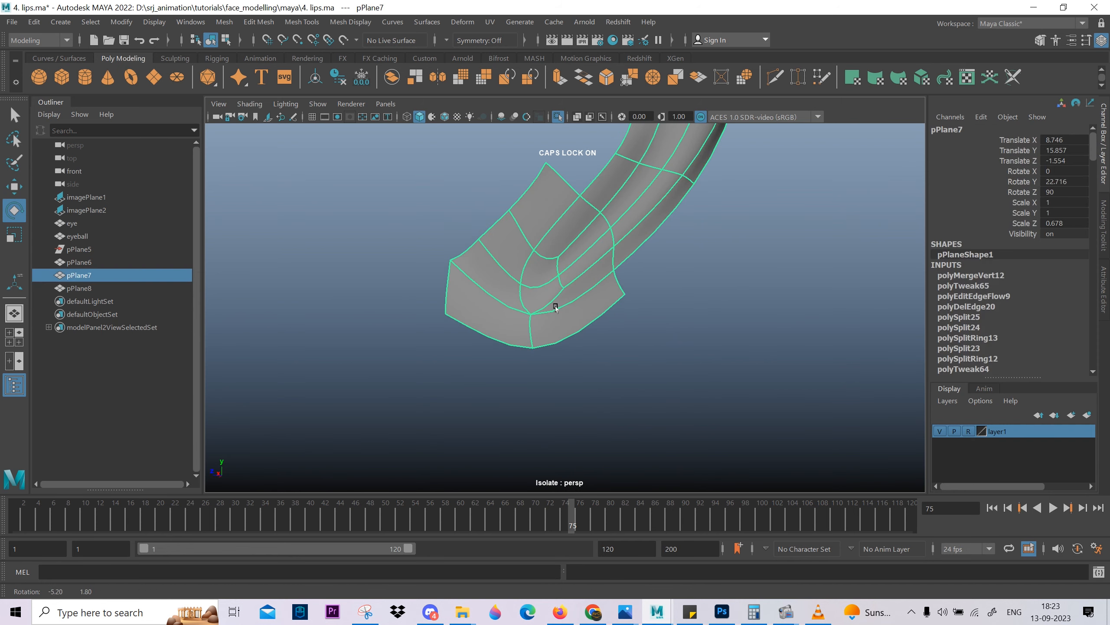
pyautogui.press('1')
pyautogui.keyDown('alt'); pyautogui.moveTo(553, 305); pyautogui.dragTo(646, 422, button='right'); pyautogui.keyUp('alt')
pyautogui.moveTo(607, 346); pyautogui.dragTo(562, 344, button='right')
pyautogui.click(545, 263)
pyautogui.press('w')
pyautogui.keyDown('alt'); pyautogui.moveTo(529, 290); pyautogui.dragTo(551, 291); pyautogui.keyUp('alt')
pyautogui.keyDown('alt'); pyautogui.moveTo(552, 292); pyautogui.dragTo(581, 306, button='right'); pyautogui.keyUp('alt')
pyautogui.moveTo(487, 274); pyautogui.dragTo(478, 279)
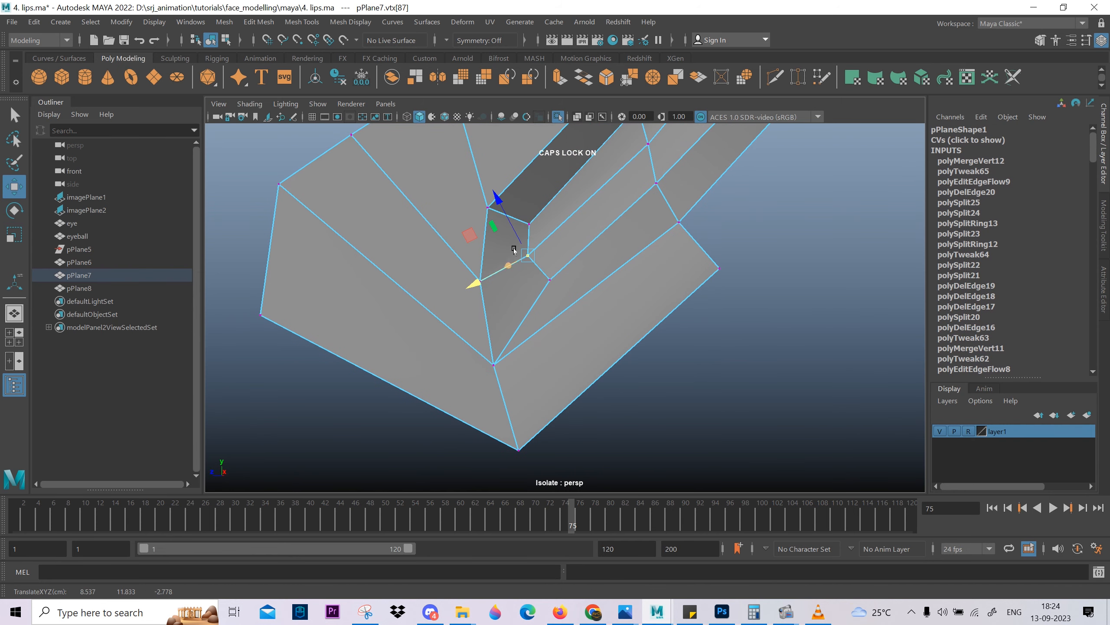
pyautogui.keyDown('ctrl'); pyautogui.keyDown('shift'); pyautogui.moveTo(582, 223); pyautogui.dragTo(419, 215, button='right'); pyautogui.keyUp('shift'); pyautogui.keyUp('ctrl')
pyautogui.keyDown('alt'); pyautogui.moveTo(421, 216); pyautogui.dragTo(439, 214, button='right'); pyautogui.keyUp('alt')
pyautogui.moveTo(481, 211); pyautogui.dragTo(483, 213)
pyautogui.keyDown('alt'); pyautogui.moveTo(698, 204); pyautogui.dragTo(642, 325, button='middle'); pyautogui.keyUp('alt')
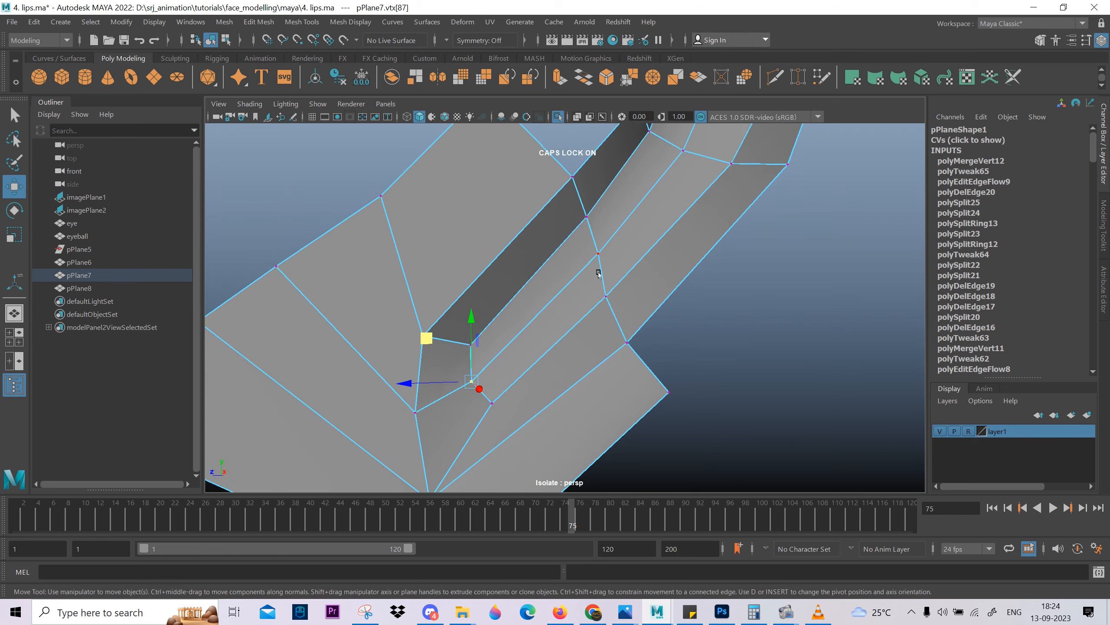
# Even out the vertices along the middle stretch of the isolated fold's groove.
pyautogui.click(597, 267)
pyautogui.keyDown('alt'); pyautogui.moveTo(546, 302); pyautogui.dragTo(603, 292); pyautogui.keyUp('alt')
pyautogui.click(556, 275)
pyautogui.keyDown('alt'); pyautogui.moveTo(557, 277); pyautogui.dragTo(481, 346); pyautogui.keyUp('alt')
pyautogui.keyDown('alt'); pyautogui.moveTo(704, 238); pyautogui.dragTo(559, 268); pyautogui.keyUp('alt')
pyautogui.click(615, 192)
pyautogui.keyDown('alt'); pyautogui.moveTo(617, 196); pyautogui.dragTo(640, 307); pyautogui.keyUp('alt')
# Reposition the vertices on the inside of the isolated fold's upper bend.
pyautogui.click(659, 186)
pyautogui.keyDown('alt'); pyautogui.moveTo(659, 188); pyautogui.dragTo(597, 342); pyautogui.keyUp('alt')
pyautogui.click(581, 353)
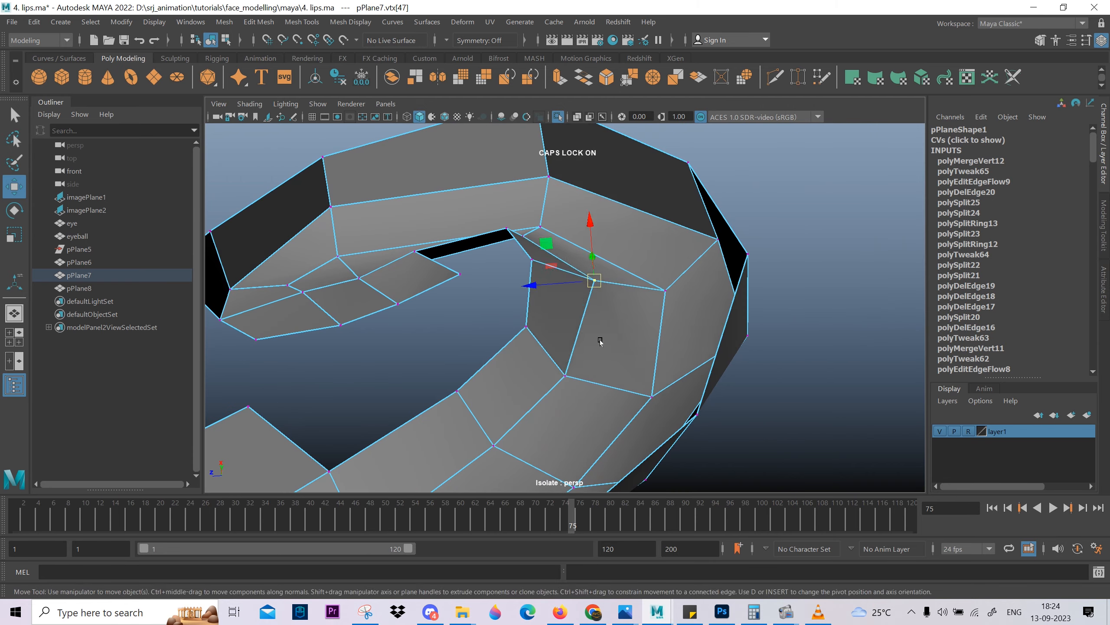
pyautogui.click(666, 292)
pyautogui.keyDown('alt'); pyautogui.moveTo(674, 334); pyautogui.dragTo(688, 326); pyautogui.keyUp('alt')
pyautogui.click(590, 266)
# Try repositioning the vertices at the upper front end of the isolated fold, then undo the moves.
pyautogui.keyDown('alt'); pyautogui.moveTo(700, 259); pyautogui.dragTo(538, 236); pyautogui.keyUp('alt')
pyautogui.click(537, 191)
pyautogui.click(537, 234)
pyautogui.click(536, 191)
pyautogui.keyDown('alt'); pyautogui.moveTo(534, 195); pyautogui.dragTo(447, 298); pyautogui.keyUp('alt')
pyautogui.click(443, 291)
pyautogui.moveTo(442, 291); pyautogui.dragTo(476, 359)
pyautogui.hotkey('ctrl', 'z')
pyautogui.hotkey('ctrl', 'z')
pyautogui.hotkey('ctrl', 'z')
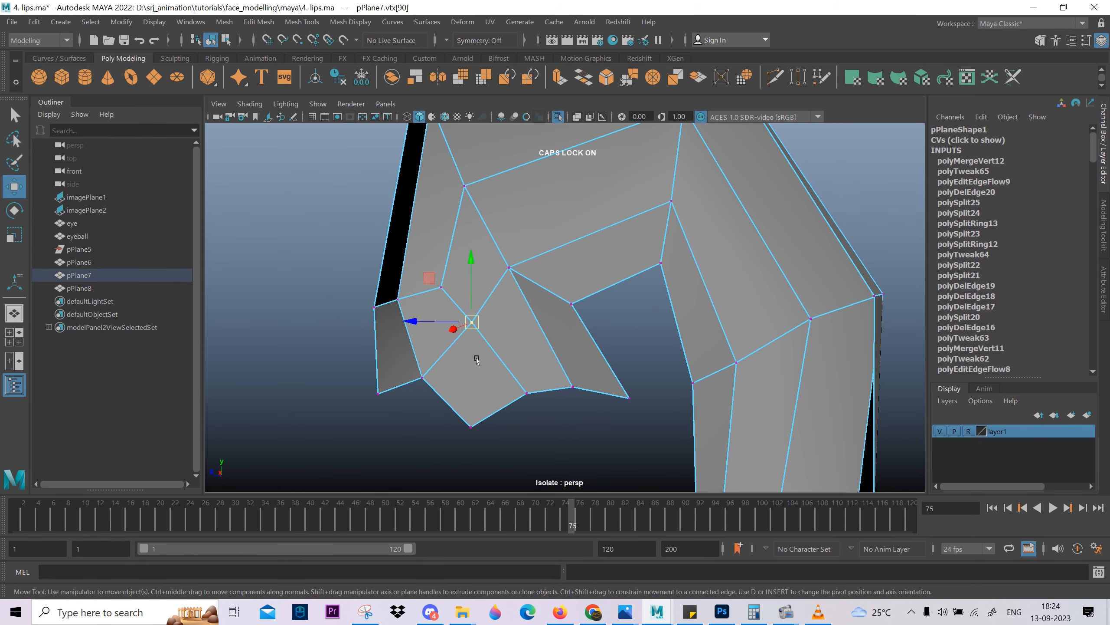
# Adjust the vertices and an edge along the lower groove of the fold, then exit isolation to show the whole ear.
pyautogui.moveTo(476, 359); pyautogui.dragTo(458, 371, button='middle')
pyautogui.moveTo(508, 380); pyautogui.dragTo(530, 427)
pyautogui.moveTo(525, 427); pyautogui.dragTo(507, 437, button='middle')
pyautogui.keyDown('alt'); pyautogui.moveTo(629, 400); pyautogui.dragTo(543, 277); pyautogui.keyUp('alt')
pyautogui.click(554, 268)
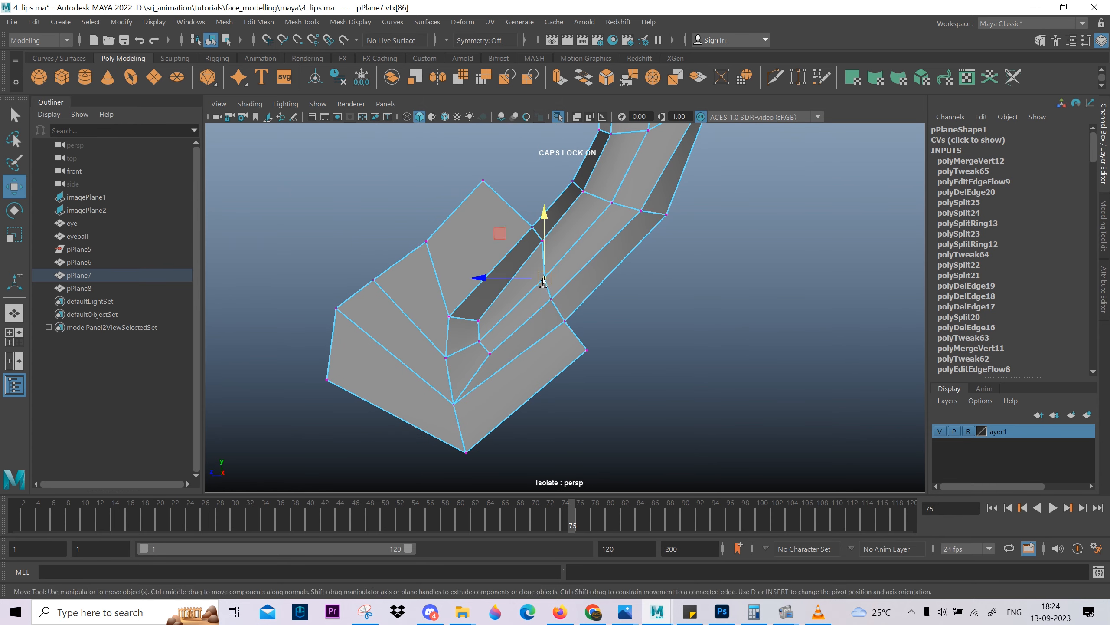
pyautogui.press('F10')
pyautogui.click(523, 253)
pyautogui.moveTo(581, 244); pyautogui.dragTo(614, 180, button='right')
pyautogui.keyDown('alt'); pyautogui.moveTo(444, 211); pyautogui.dragTo(467, 213); pyautogui.keyUp('alt')
pyautogui.click(558, 117)
# Reposition the vertices of the ear bowl beside the upper edge of the lower groove.
pyautogui.moveTo(484, 227); pyautogui.dragTo(439, 225, button='right')
pyautogui.click(498, 189)
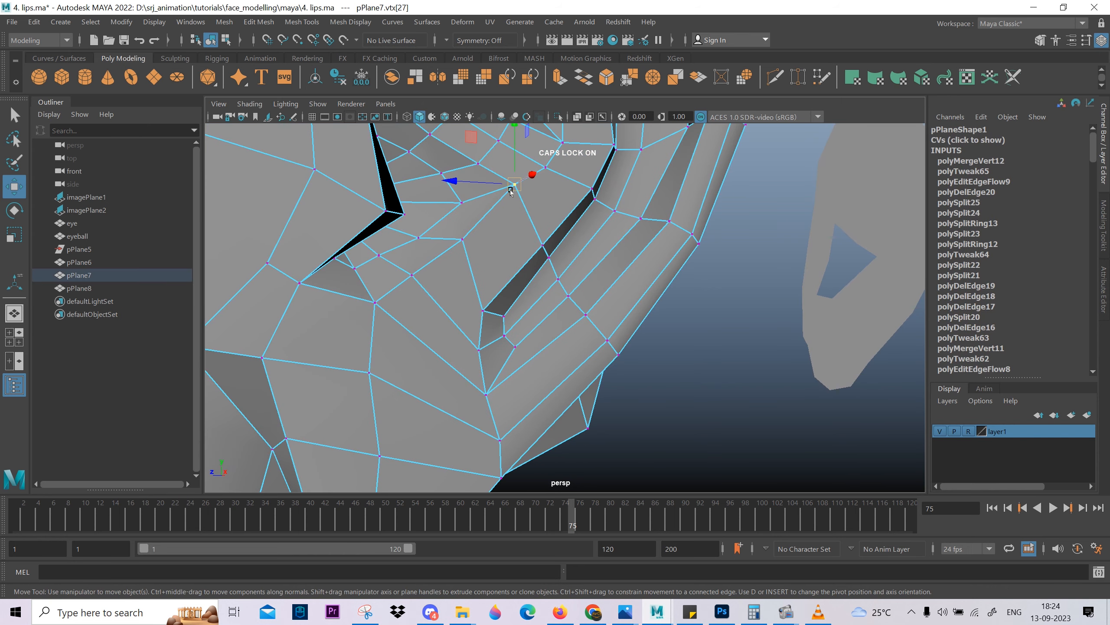
pyautogui.moveTo(499, 189); pyautogui.dragTo(564, 253)
pyautogui.moveTo(563, 253); pyautogui.dragTo(566, 216, button='right')
pyautogui.click(568, 215)
pyautogui.keyDown('alt'); pyautogui.moveTo(569, 214); pyautogui.dragTo(517, 298); pyautogui.keyUp('alt')
# Adjust the groove vertex at the ear bowl's rear edge and the edge just above the ear canal.
pyautogui.keyDown('alt'); pyautogui.moveTo(632, 325); pyautogui.dragTo(577, 313); pyautogui.keyUp('alt')
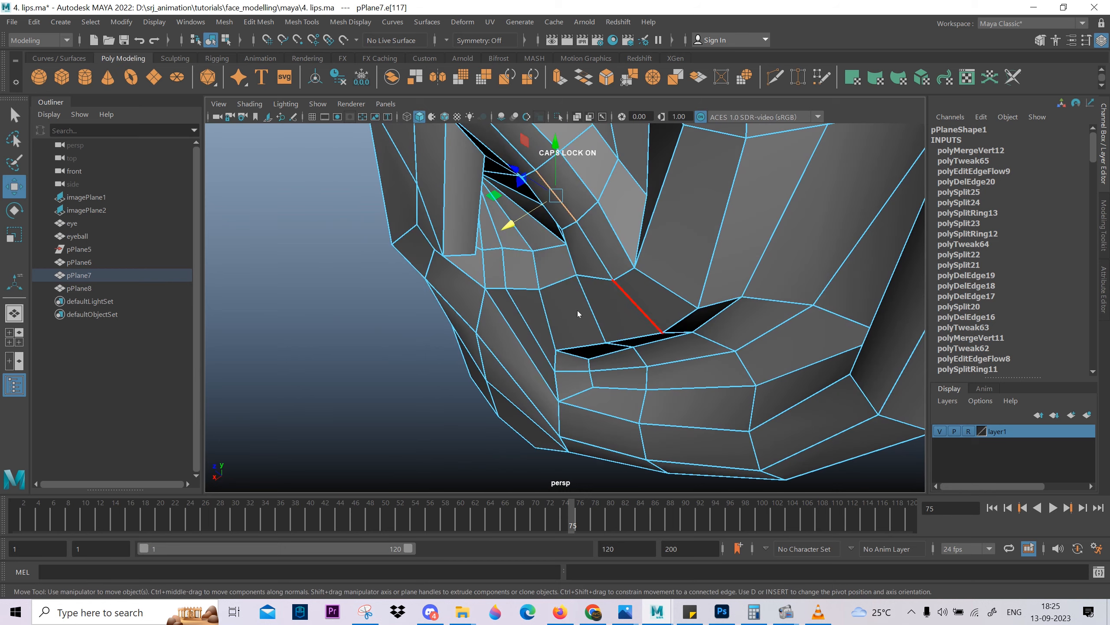
pyautogui.moveTo(578, 312); pyautogui.dragTo(545, 311, button='right')
pyautogui.click(661, 332)
pyautogui.keyDown('alt'); pyautogui.moveTo(659, 331); pyautogui.dragTo(603, 312); pyautogui.keyUp('alt')
pyautogui.scroll(-4, 602, 312)
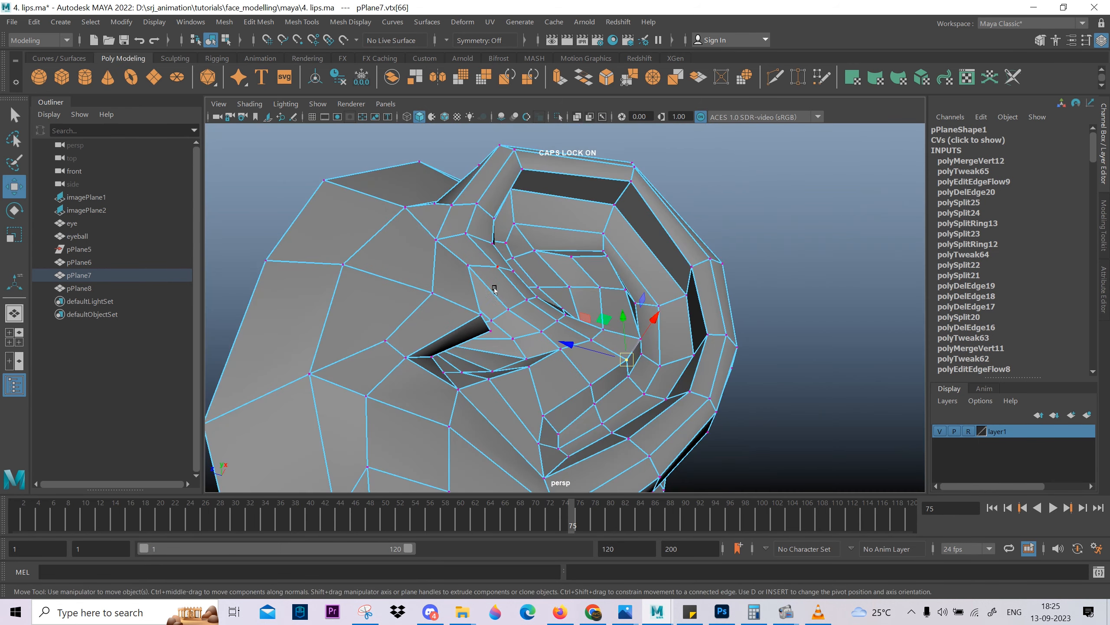
pyautogui.moveTo(577, 319); pyautogui.dragTo(573, 289, button='right')
pyautogui.click(516, 302)
pyautogui.keyDown('alt'); pyautogui.moveTo(534, 335); pyautogui.dragTo(489, 319, button='right'); pyautogui.keyUp('alt')
pyautogui.keyDown('alt'); pyautogui.moveTo(490, 319); pyautogui.dragTo(599, 315); pyautogui.keyUp('alt')
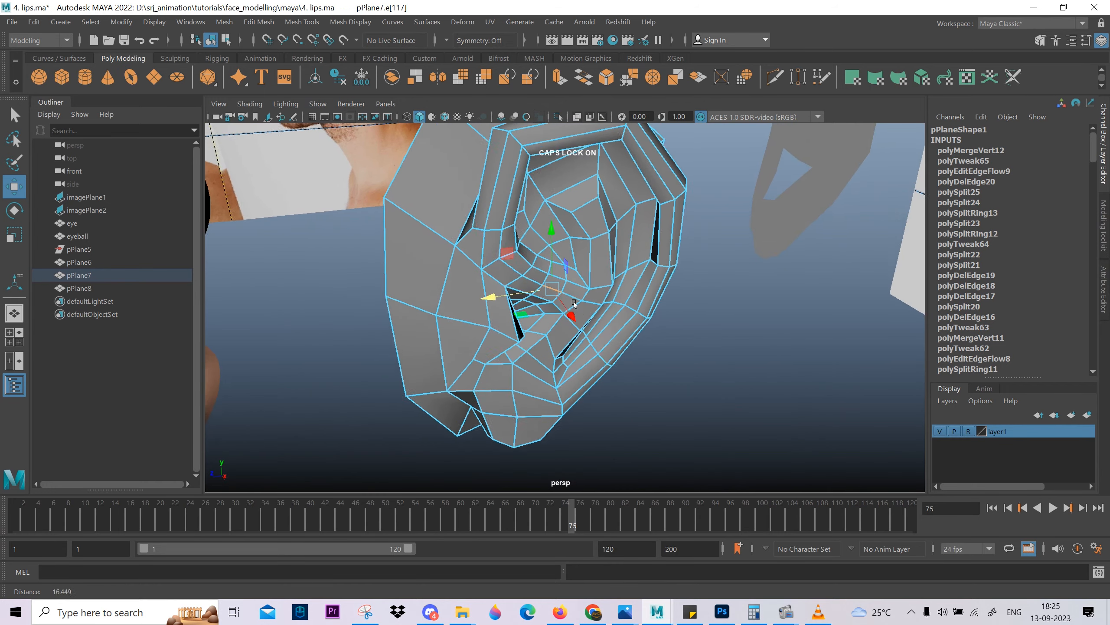
# Reposition the vertices at the front of the upper inner fold, beside the root of the rim.
pyautogui.keyDown('alt'); pyautogui.moveTo(599, 315); pyautogui.dragTo(657, 342, button='right'); pyautogui.keyUp('alt')
pyautogui.keyDown('alt'); pyautogui.moveTo(656, 343); pyautogui.dragTo(660, 385, button='middle'); pyautogui.keyUp('alt')
pyautogui.keyDown('alt'); pyautogui.moveTo(660, 384); pyautogui.dragTo(739, 428, button='right'); pyautogui.keyUp('alt')
pyautogui.keyDown('alt'); pyautogui.moveTo(738, 427); pyautogui.dragTo(624, 355); pyautogui.keyUp('alt')
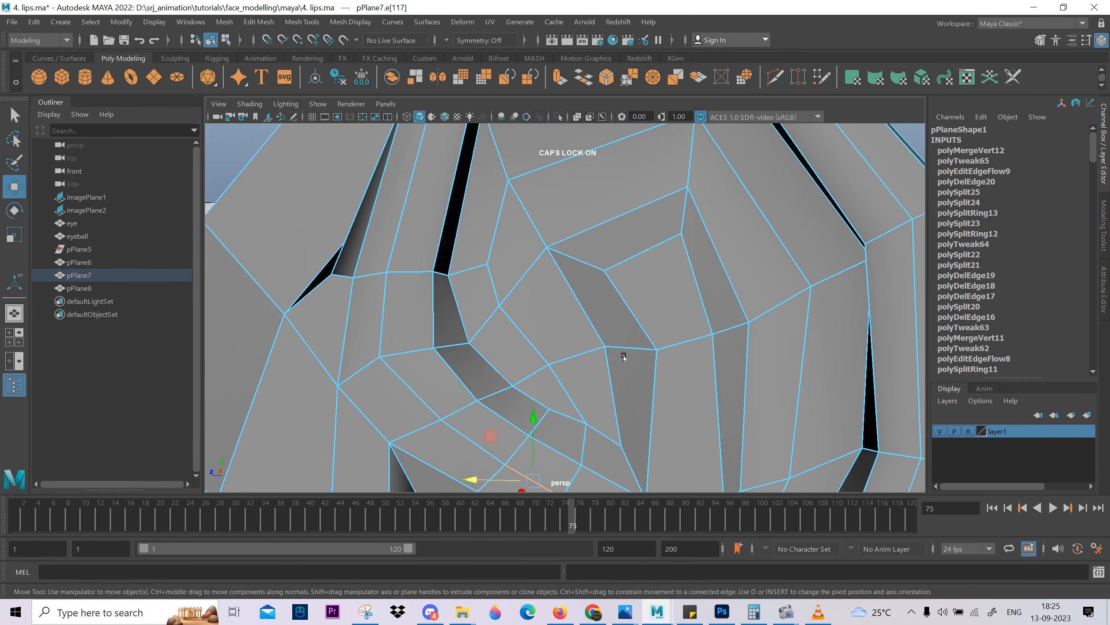
pyautogui.moveTo(624, 354); pyautogui.dragTo(581, 348, button='right')
pyautogui.click(508, 290)
pyautogui.keyDown('alt'); pyautogui.moveTo(508, 290); pyautogui.dragTo(532, 330); pyautogui.keyUp('alt')
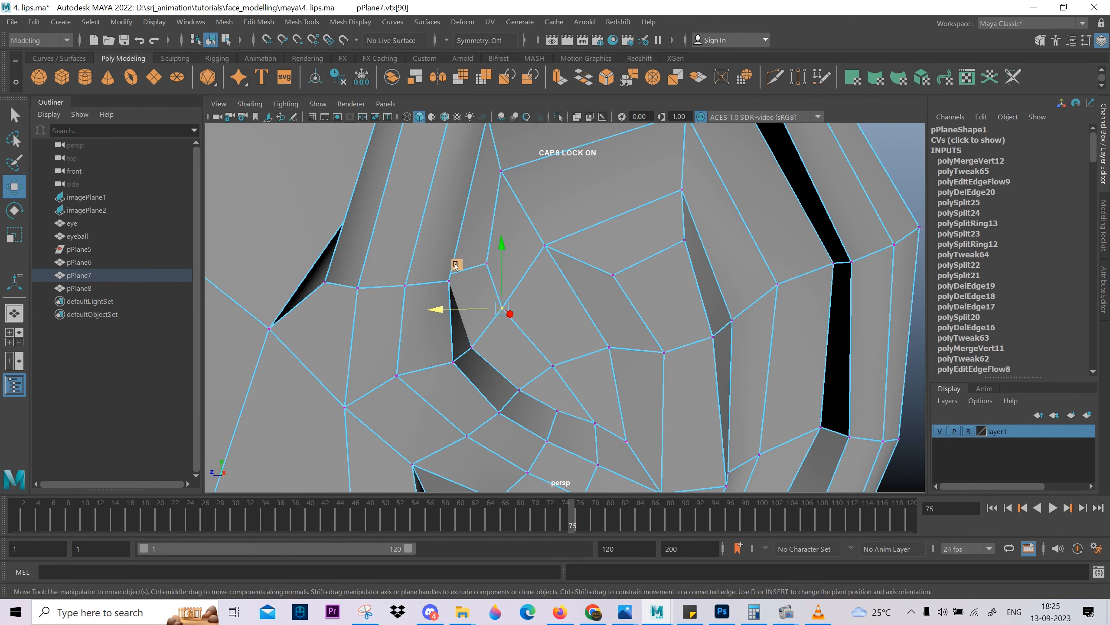
pyautogui.moveTo(455, 265); pyautogui.dragTo(478, 379)
pyautogui.click(486, 264)
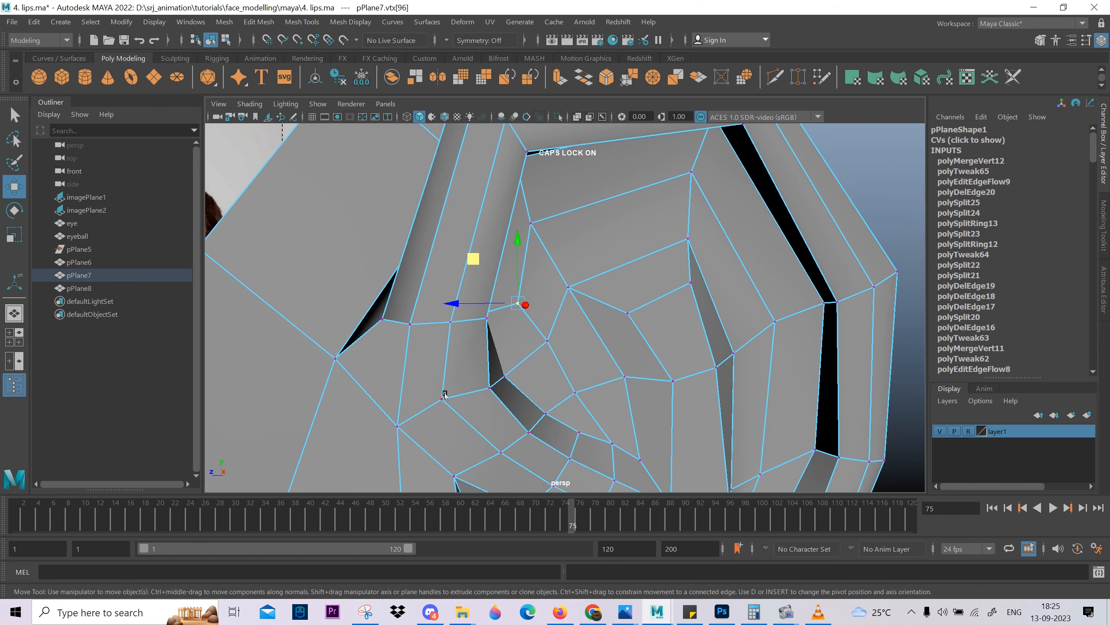
# Move the vertex on the rim's root above the ear canal to even out the surrounding faces.
pyautogui.click(443, 397)
pyautogui.keyDown('alt'); pyautogui.moveTo(469, 444); pyautogui.dragTo(491, 370, button='middle'); pyautogui.keyUp('alt')
pyautogui.keyDown('alt'); pyautogui.moveTo(491, 369); pyautogui.dragTo(431, 293); pyautogui.keyUp('alt')
pyautogui.moveTo(409, 276); pyautogui.dragTo(419, 294, button='middle')
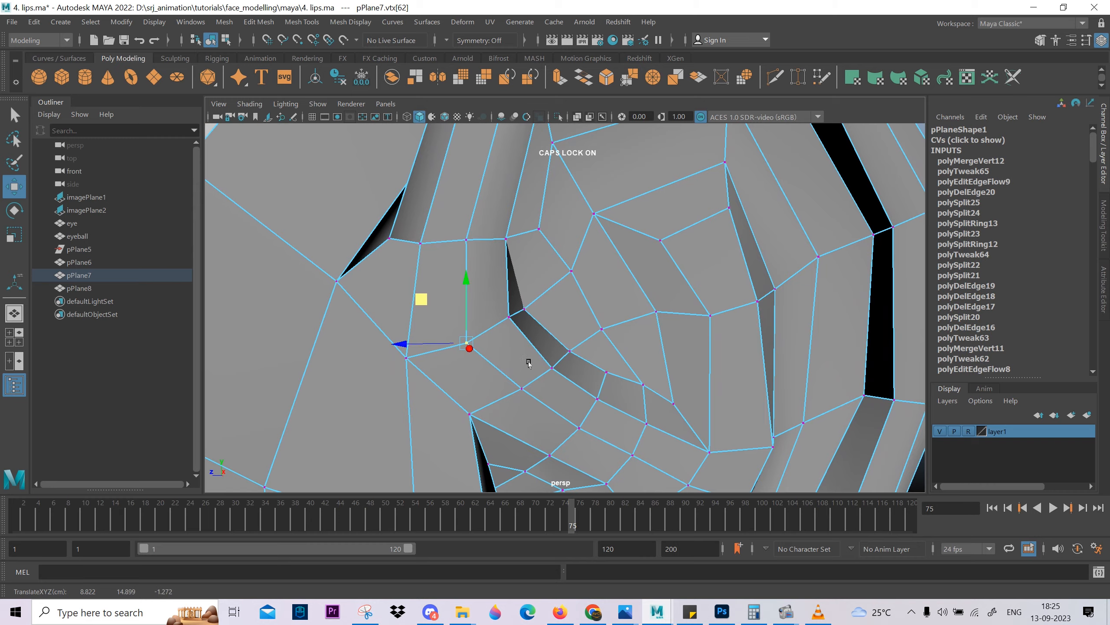
pyautogui.keyDown('alt'); pyautogui.moveTo(529, 363); pyautogui.dragTo(456, 367, button='right'); pyautogui.keyUp('alt')
pyautogui.keyDown('alt'); pyautogui.moveTo(456, 367); pyautogui.dragTo(463, 306); pyautogui.keyUp('alt')
pyautogui.moveTo(463, 306)
pyautogui.keyDown('alt'); pyautogui.mouseDown(button='right')
pyautogui.moveTo(627, 305)
pyautogui.moveTo(479, 300)
pyautogui.mouseUp(button='right'); pyautogui.keyUp('alt')
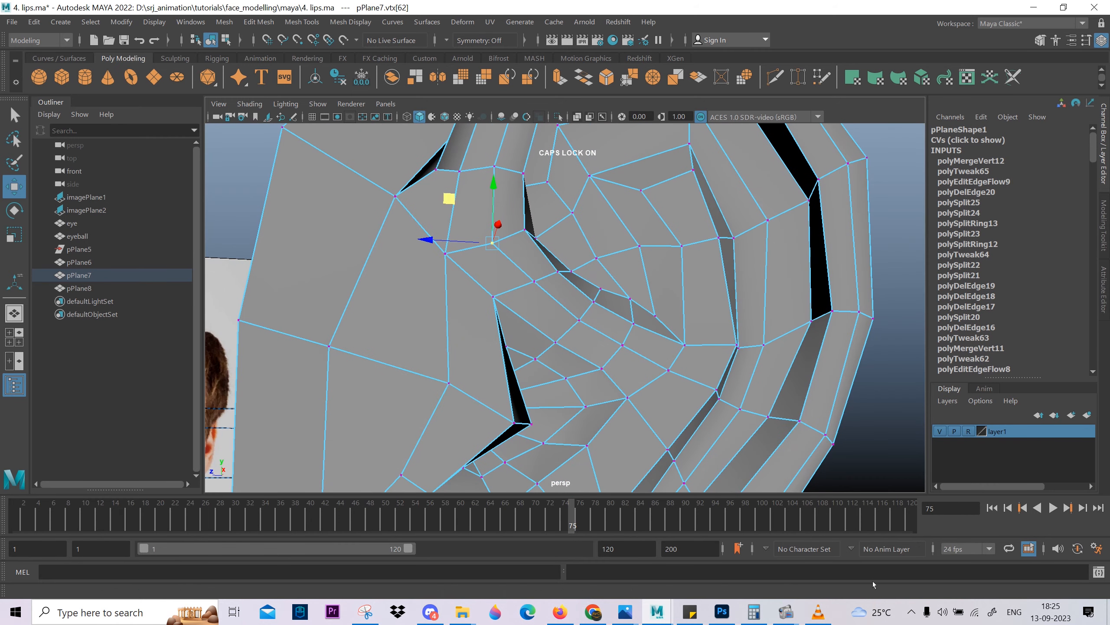
pyautogui.keyDown('alt'); pyautogui.moveTo(831, 447); pyautogui.dragTo(612, 394, button='right'); pyautogui.keyUp('alt')
pyautogui.keyDown('alt'); pyautogui.moveTo(611, 394); pyautogui.dragTo(576, 371); pyautogui.keyUp('alt')
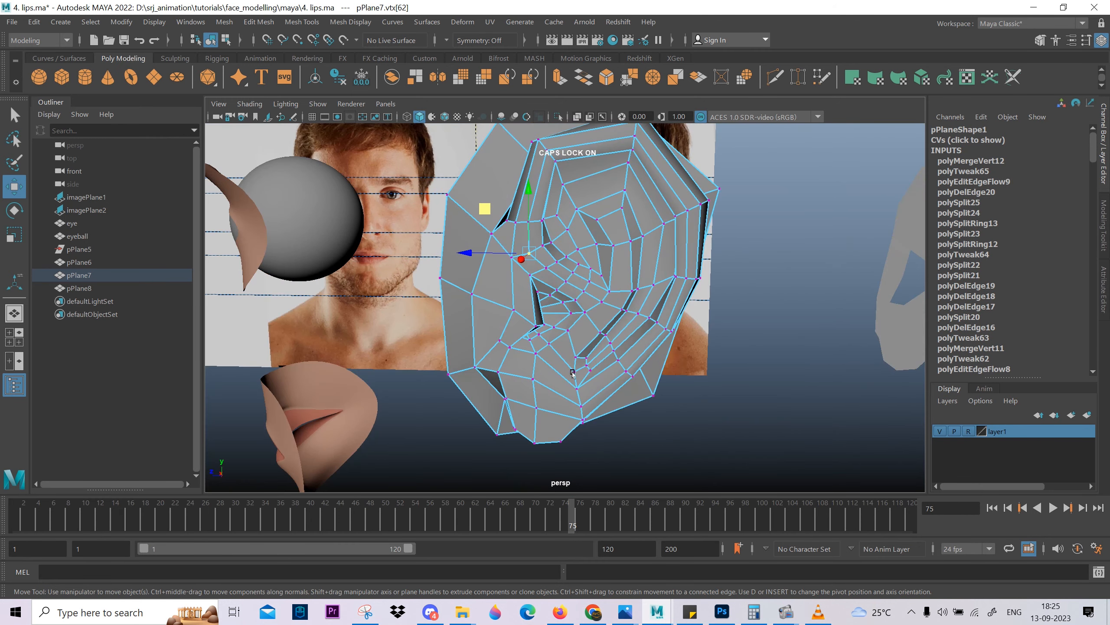
# Leave component editing, smooth-preview the ear and compare its folds with the reference images.
pyautogui.press('F8')
pyautogui.press('3')
pyautogui.click(733, 247)
pyautogui.keyDown('alt'); pyautogui.moveTo(822, 350); pyautogui.dragTo(648, 320, button='right'); pyautogui.keyUp('alt')
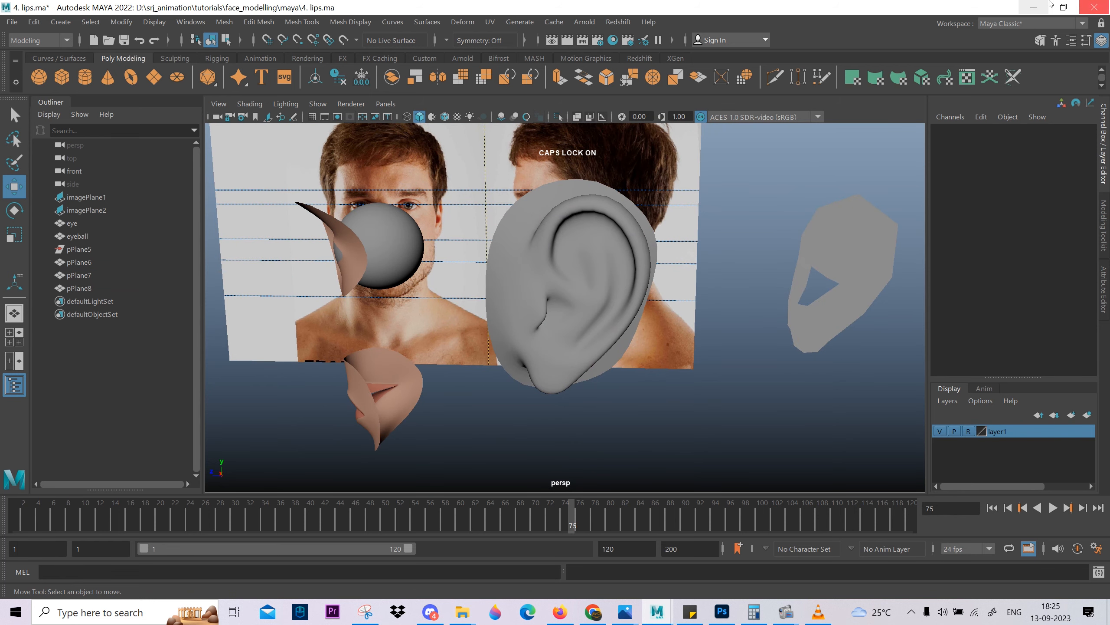
# Activate the Grab sculpting tool on the ear mesh and display the scene with the default material.
pyautogui.click(176, 58)
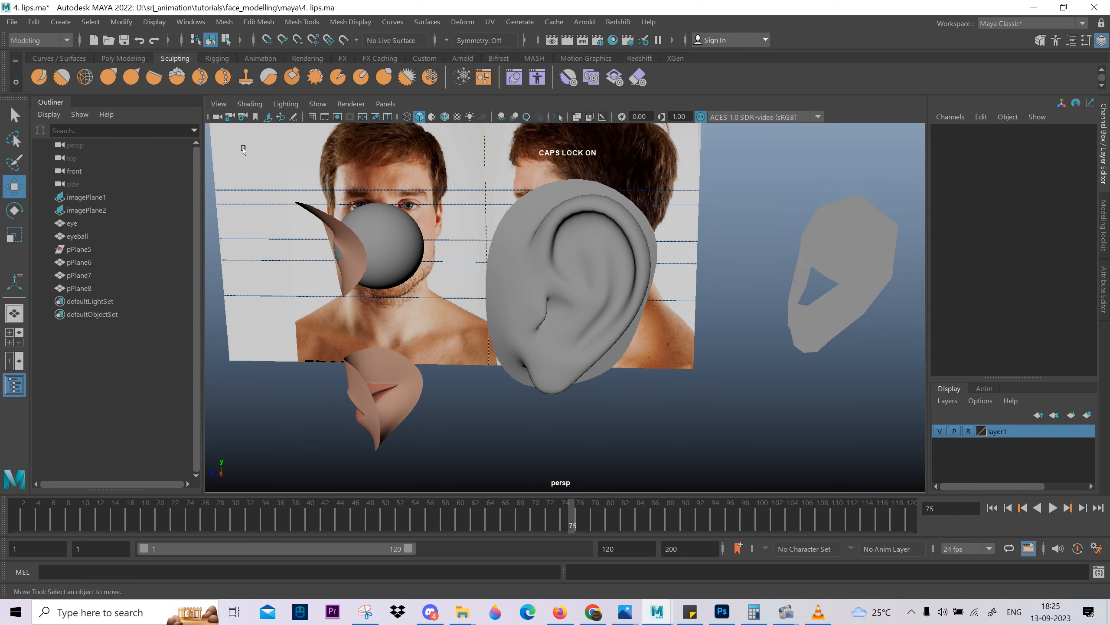
pyautogui.click(530, 278)
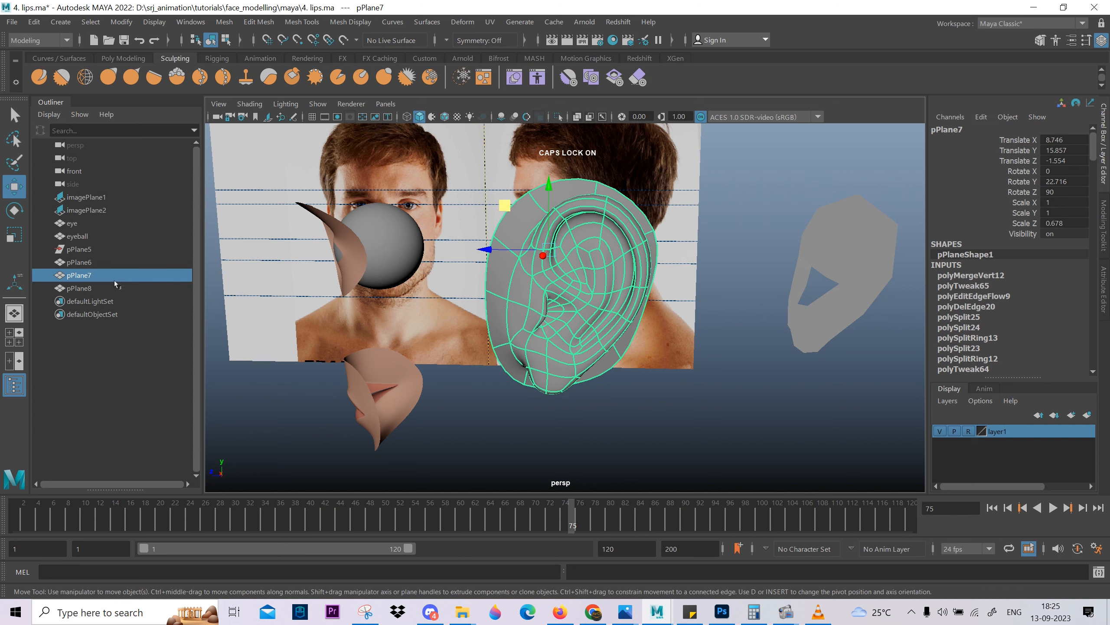
pyautogui.click(109, 74)
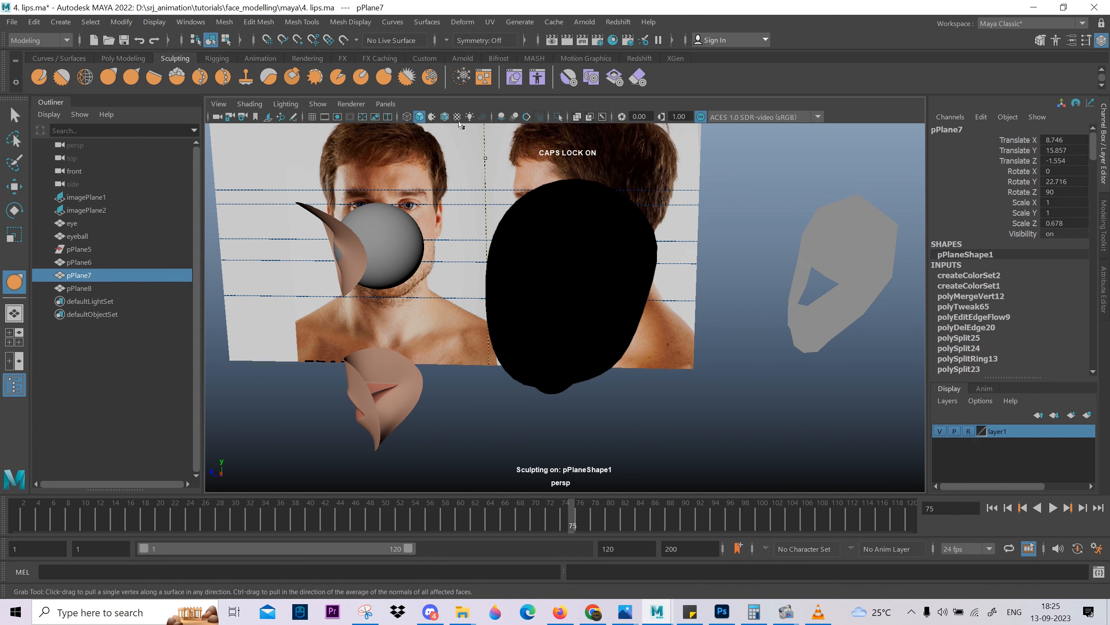
pyautogui.click(432, 117)
pyautogui.scroll(3, 464, 240)
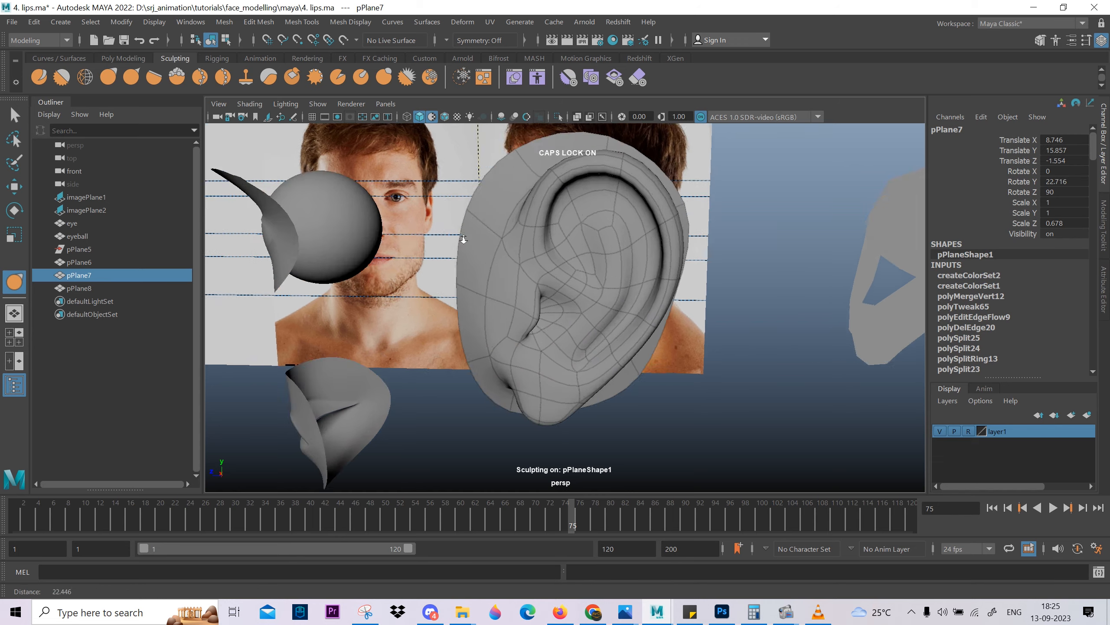
pyautogui.scroll(4, 464, 239)
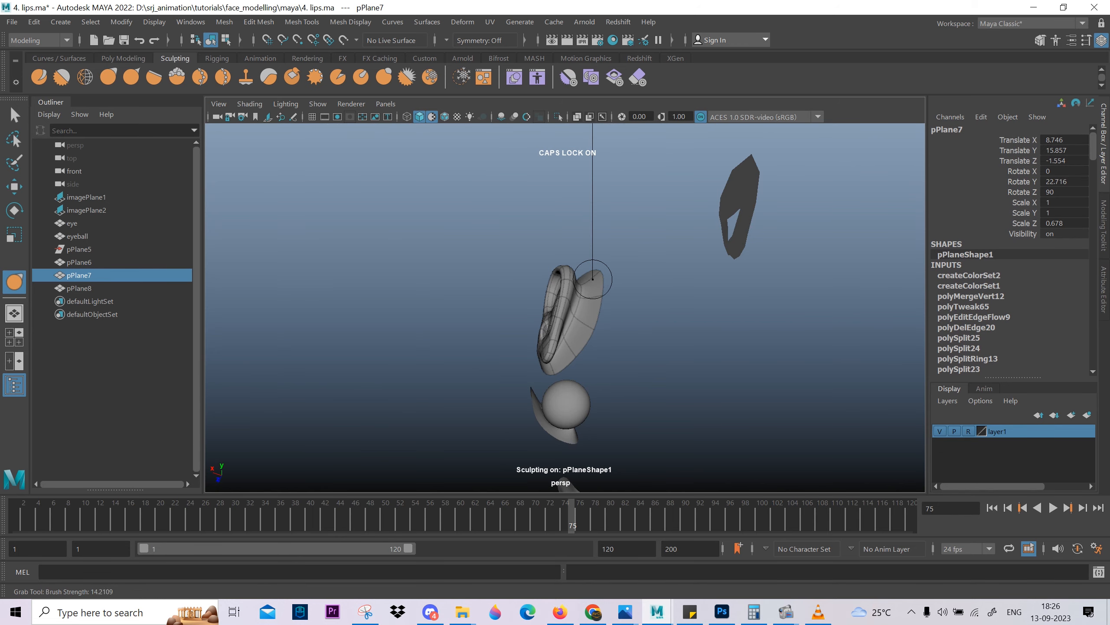
pyautogui.scroll(5, 595, 281)
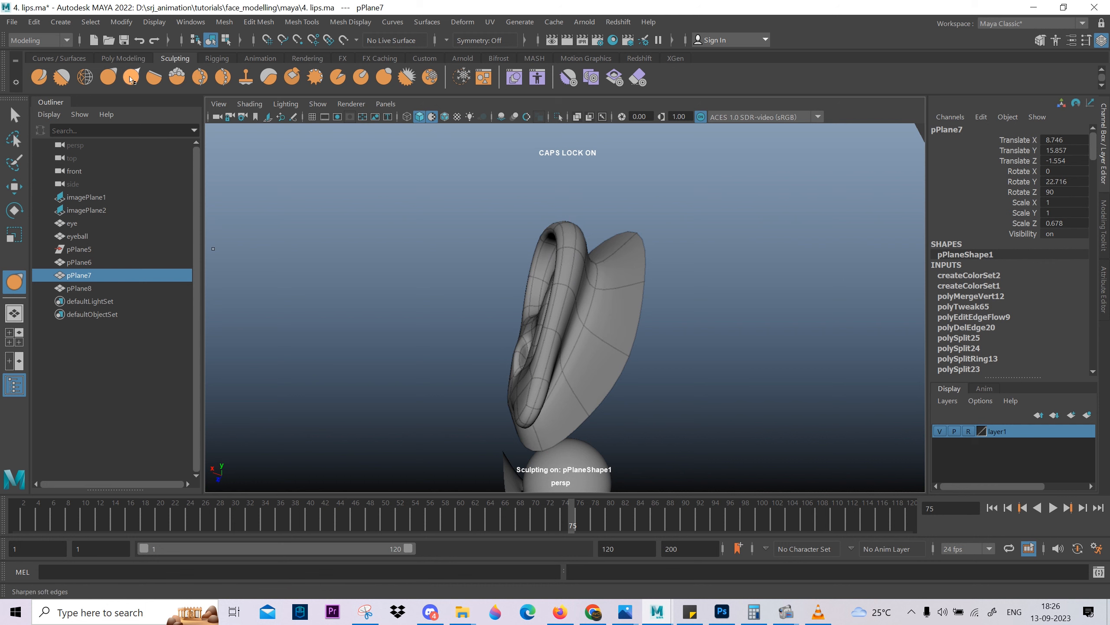
# Set the Grab tool's strength to 50, undo the test strokes, and reduce the brush size to about 0.8.
pyautogui.doubleClick(108, 77)
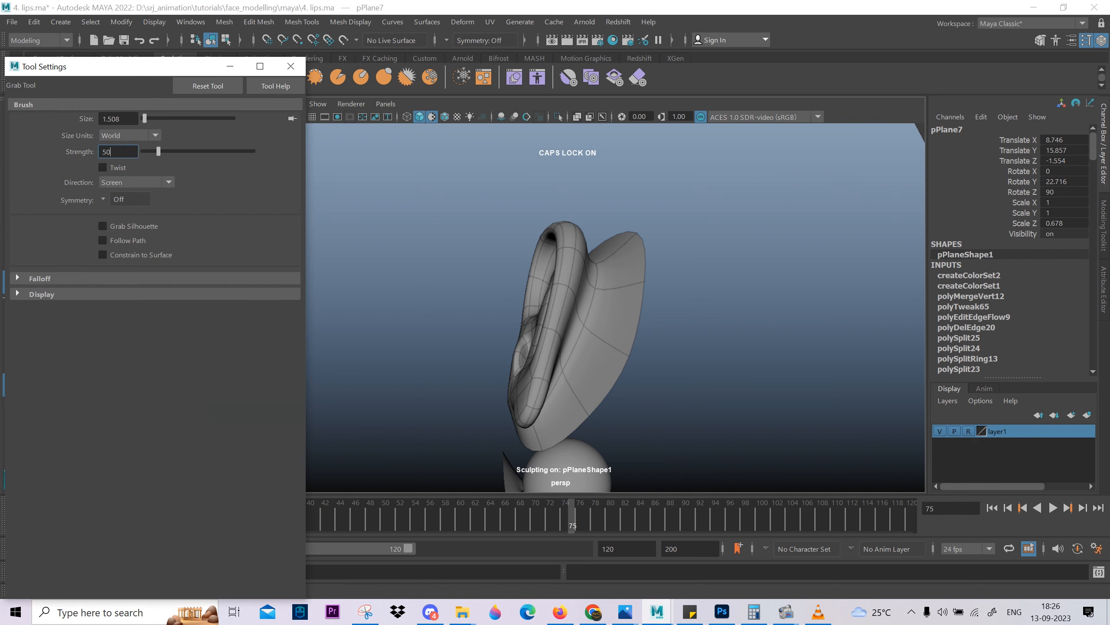
pyautogui.moveTo(603, 290)
pyautogui.mouseDown()
pyautogui.moveTo(563, 355)
pyautogui.moveTo(656, 368)
pyautogui.moveTo(673, 306)
pyautogui.moveTo(612, 367)
pyautogui.moveTo(582, 307)
pyautogui.moveTo(668, 306)
pyautogui.moveTo(493, 303)
pyautogui.moveTo(483, 258)
pyautogui.mouseUp()
pyautogui.hotkey('ctrl', 'z')
pyautogui.hotkey('ctrl', 'z')
pyautogui.press('b')
pyautogui.keyDown('alt'); pyautogui.moveTo(484, 258); pyautogui.dragTo(593, 310, button='right'); pyautogui.keyUp('alt')
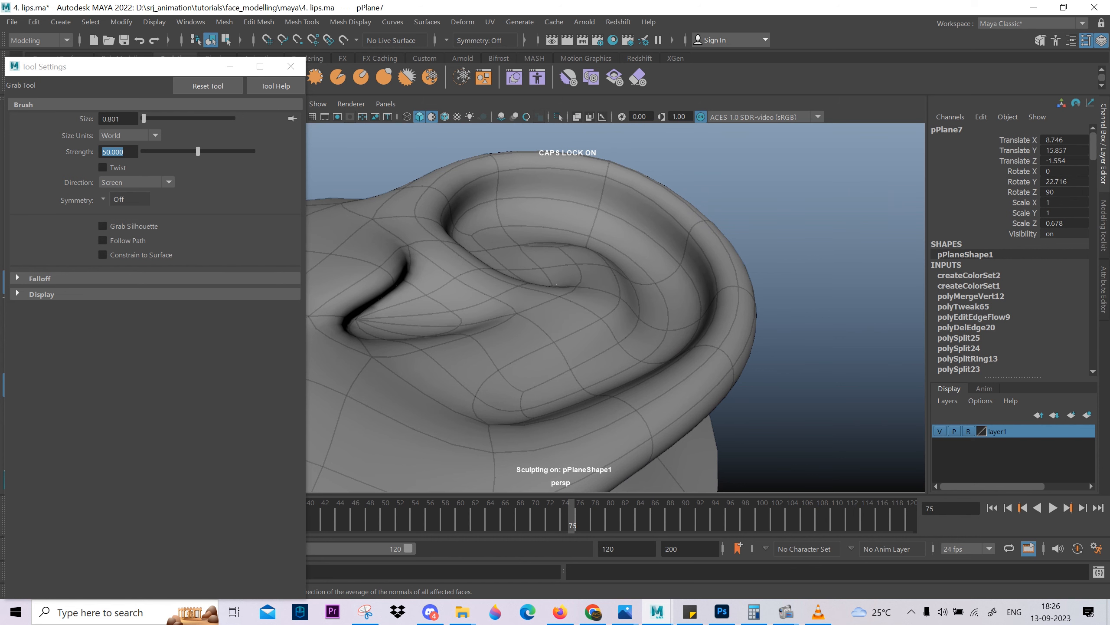
# Grab-sculpt the tip of the upper inner fold and the upper rim to refine their curves.
pyautogui.keyDown('alt'); pyautogui.moveTo(554, 281); pyautogui.dragTo(577, 267); pyautogui.keyUp('alt')
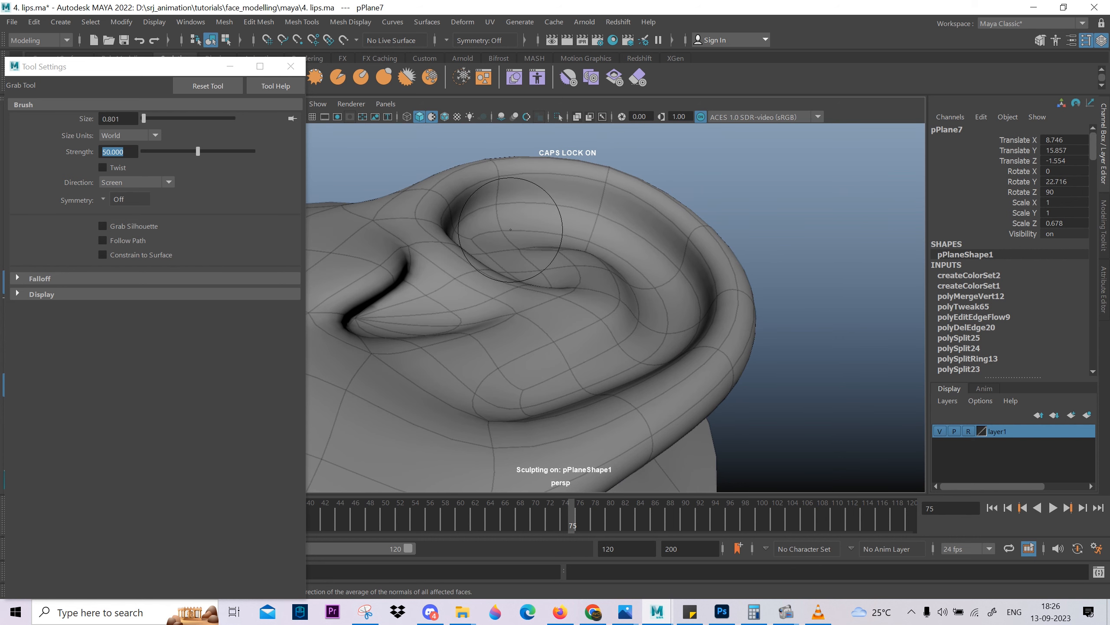
pyautogui.keyDown('alt'); pyautogui.moveTo(525, 216); pyautogui.dragTo(568, 315); pyautogui.keyUp('alt')
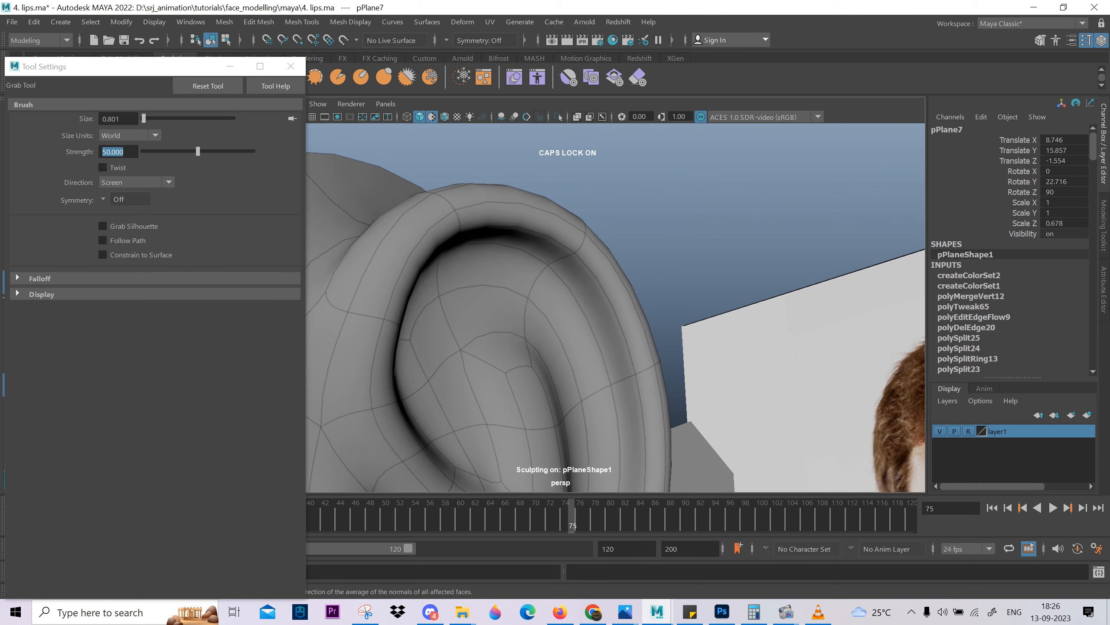
pyautogui.moveTo(548, 261)
pyautogui.keyDown('alt'); pyautogui.mouseDown()
pyautogui.moveTo(578, 212)
pyautogui.moveTo(552, 249)
pyautogui.moveTo(526, 233)
pyautogui.mouseUp(); pyautogui.keyUp('alt')
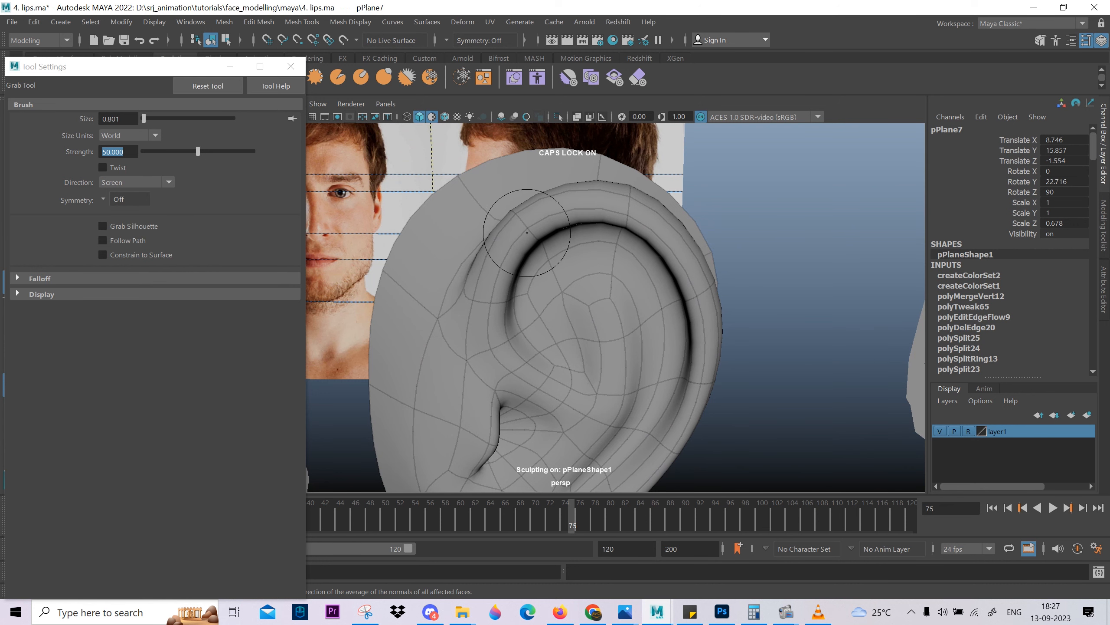
pyautogui.moveTo(527, 231)
pyautogui.keyDown('alt'); pyautogui.mouseDown()
pyautogui.moveTo(591, 217)
pyautogui.moveTo(568, 287)
pyautogui.moveTo(612, 359)
pyautogui.moveTo(632, 310)
pyautogui.moveTo(581, 215)
pyautogui.mouseUp(); pyautogui.keyUp('alt')
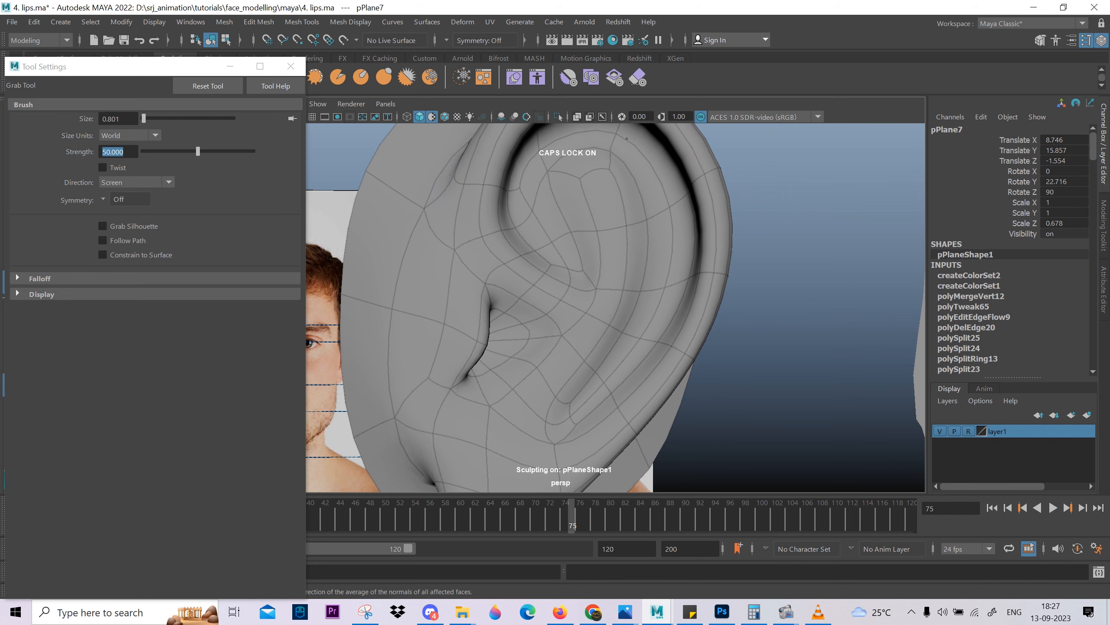
pyautogui.moveTo(627, 138)
pyautogui.keyDown('alt'); pyautogui.mouseDown()
pyautogui.moveTo(603, 211)
pyautogui.moveTo(525, 233)
pyautogui.moveTo(499, 348)
pyautogui.moveTo(533, 318)
pyautogui.moveTo(496, 397)
pyautogui.moveTo(563, 296)
pyautogui.mouseUp(); pyautogui.keyUp('alt')
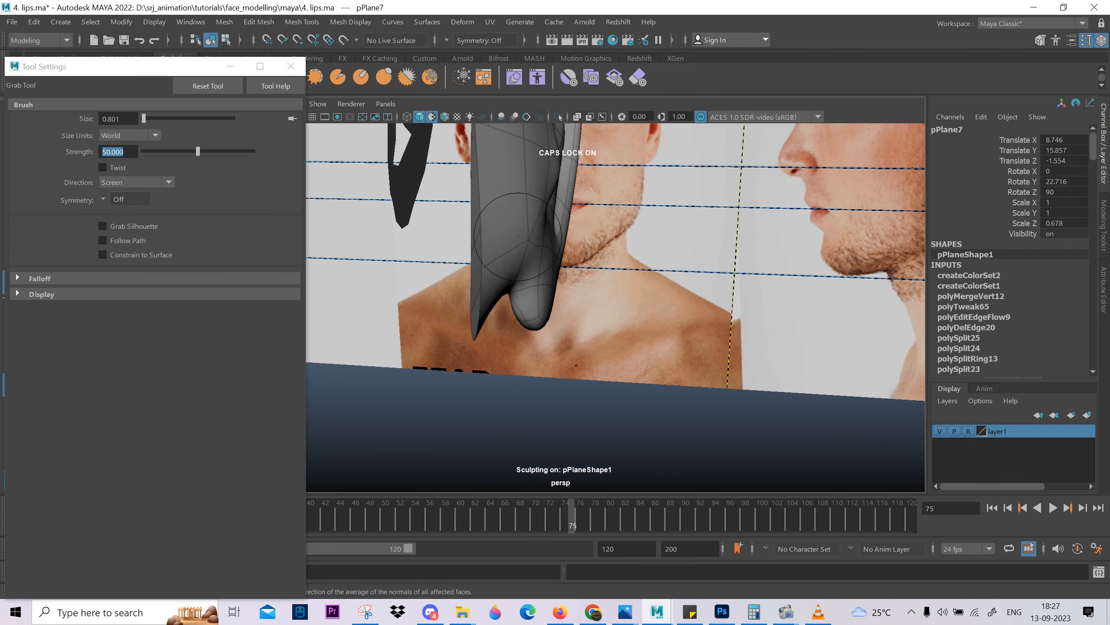
# Reshape the ear lobe and the lower rim with the Grab brush, adjusting its size to about 1.
pyautogui.press('1')
pyautogui.moveTo(520, 241)
pyautogui.mouseDown()
pyautogui.moveTo(504, 241)
pyautogui.moveTo(535, 325)
pyautogui.moveTo(566, 298)
pyautogui.mouseUp()
pyautogui.press('3')
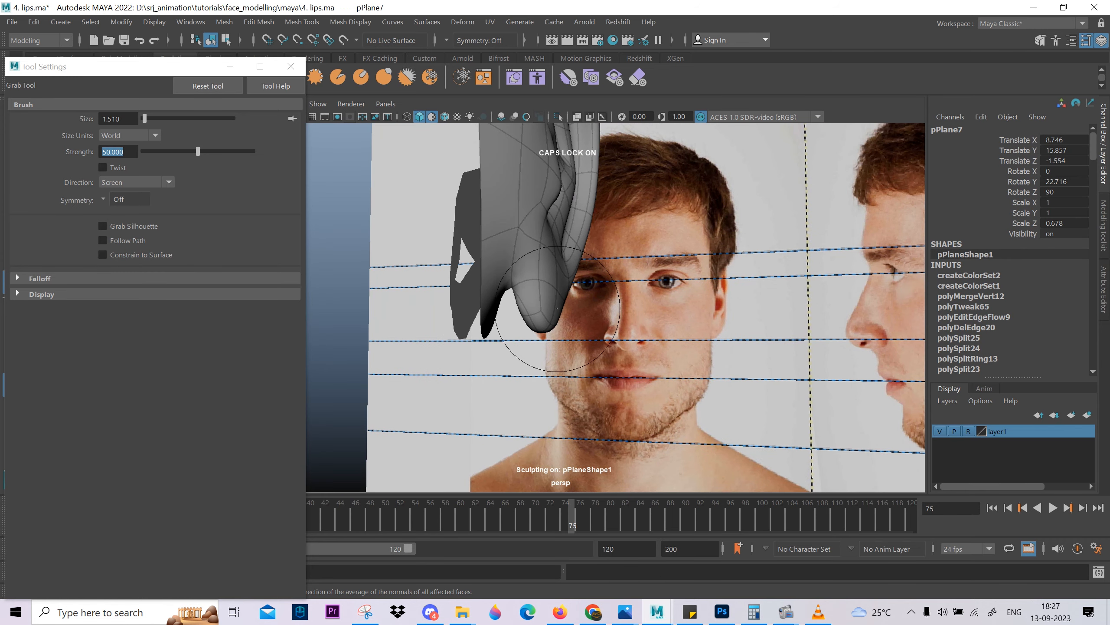
pyautogui.keyDown('alt'); pyautogui.moveTo(576, 266); pyautogui.dragTo(619, 314); pyautogui.keyUp('alt')
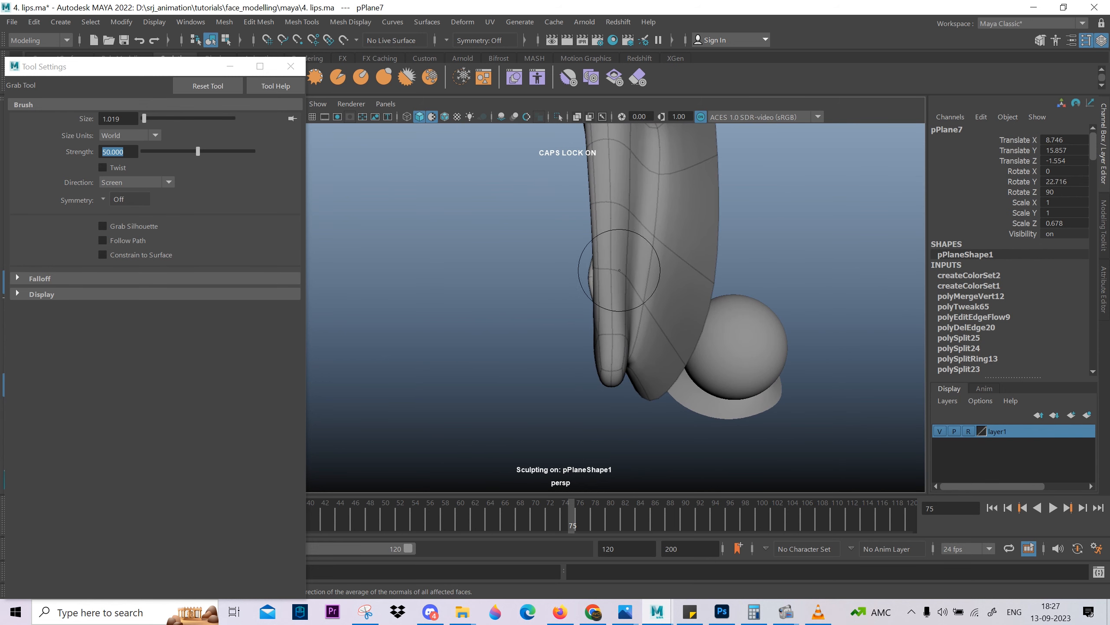
pyautogui.scroll(-2, 625, 199)
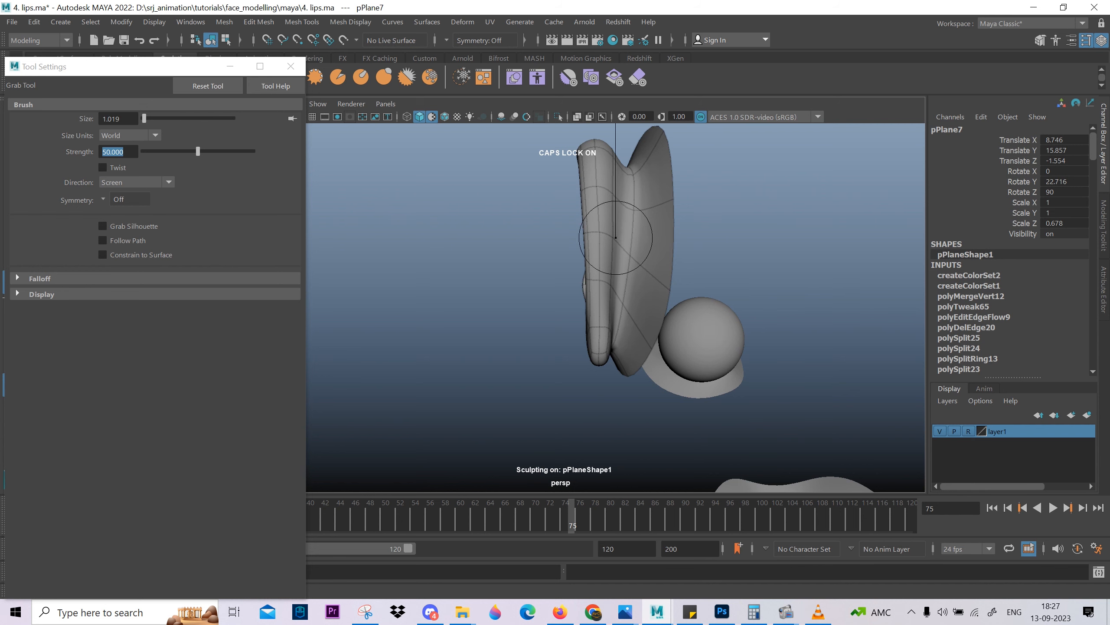
# Enlarge the Grab brush to about 3.3 and pull the outer rim and lobe into a more natural profile.
pyautogui.keyDown('alt'); pyautogui.moveTo(607, 258); pyautogui.dragTo(727, 310); pyautogui.keyUp('alt')
pyautogui.scroll(2, 620, 267)
pyautogui.moveTo(620, 268)
pyautogui.keyDown('alt'); pyautogui.mouseDown()
pyautogui.moveTo(568, 281)
pyautogui.moveTo(602, 265)
pyautogui.mouseUp(); pyautogui.keyUp('alt')
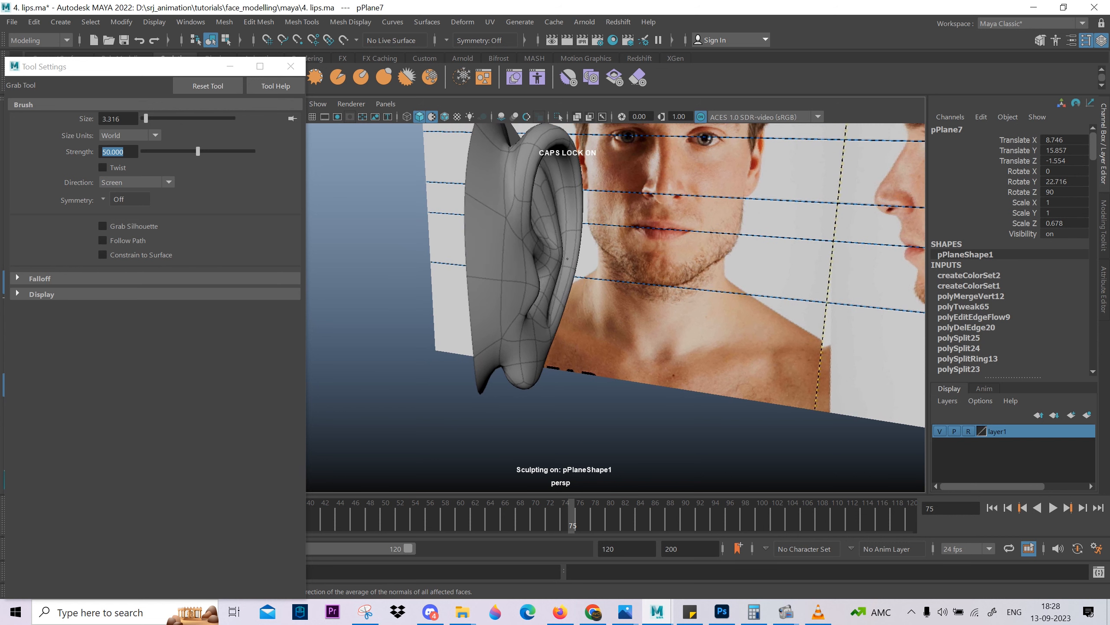
pyautogui.keyDown('alt'); pyautogui.moveTo(565, 250); pyautogui.dragTo(523, 258); pyautogui.keyUp('alt')
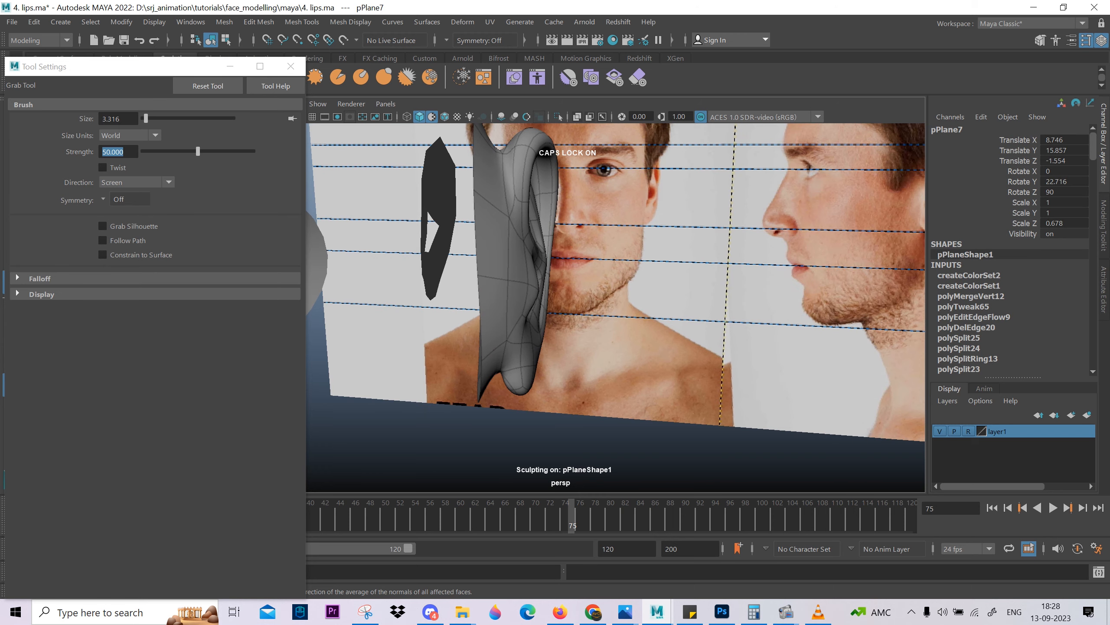
pyautogui.moveTo(547, 258)
pyautogui.keyDown('alt'); pyautogui.mouseDown()
pyautogui.moveTo(554, 330)
pyautogui.moveTo(536, 359)
pyautogui.moveTo(515, 361)
pyautogui.mouseUp(); pyautogui.keyUp('alt')
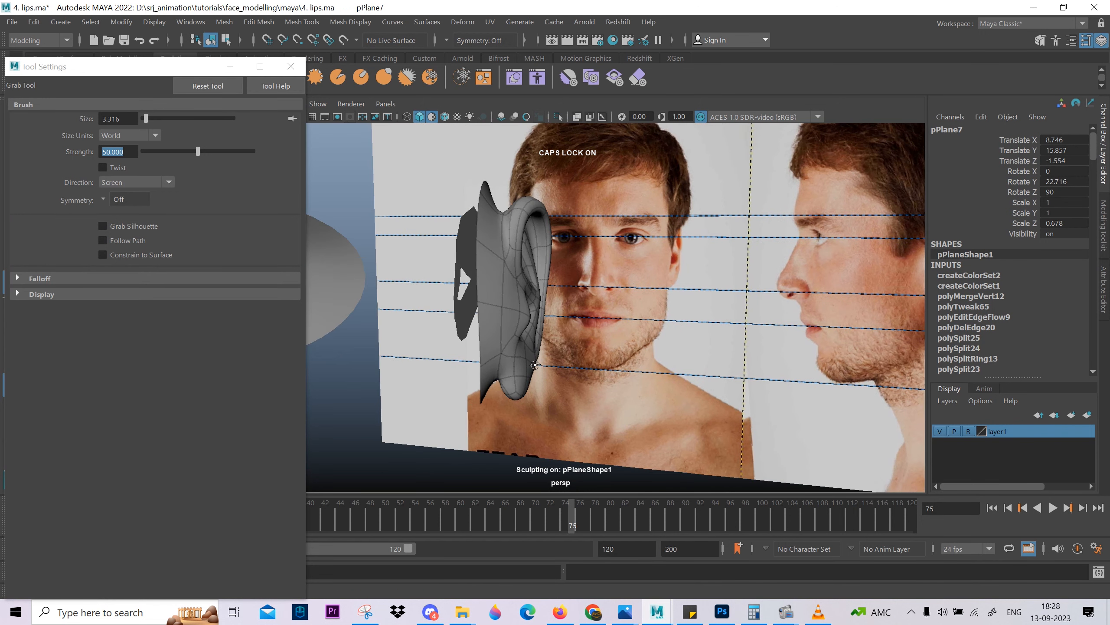
pyautogui.keyDown('alt'); pyautogui.moveTo(543, 225); pyautogui.dragTo(546, 238); pyautogui.keyUp('alt')
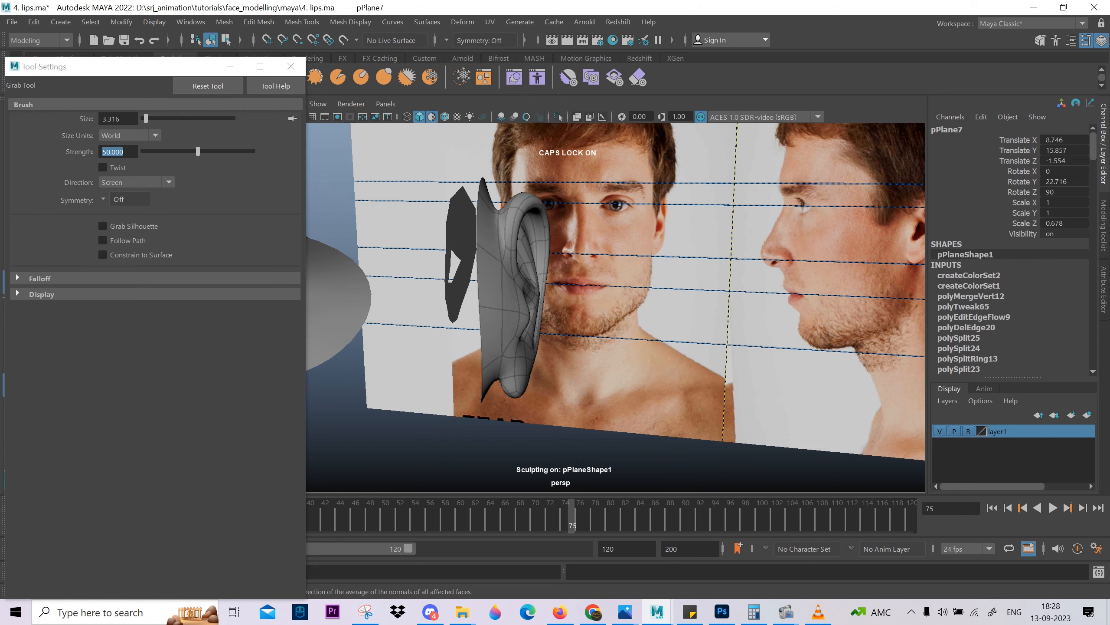
pyautogui.moveTo(548, 226)
pyautogui.keyDown('alt'); pyautogui.mouseDown()
pyautogui.moveTo(514, 329)
pyautogui.moveTo(520, 316)
pyautogui.moveTo(498, 340)
pyautogui.moveTo(497, 326)
pyautogui.mouseUp(); pyautogui.keyUp('alt')
pyautogui.keyDown('shift'); pyautogui.moveTo(499, 314); pyautogui.dragTo(531, 269, button='right'); pyautogui.keyUp('shift')
# Leave sculpting and, in the wireframe front view, rotate the whole ear to match the tilt of the reference ear.
pyautogui.press('w')
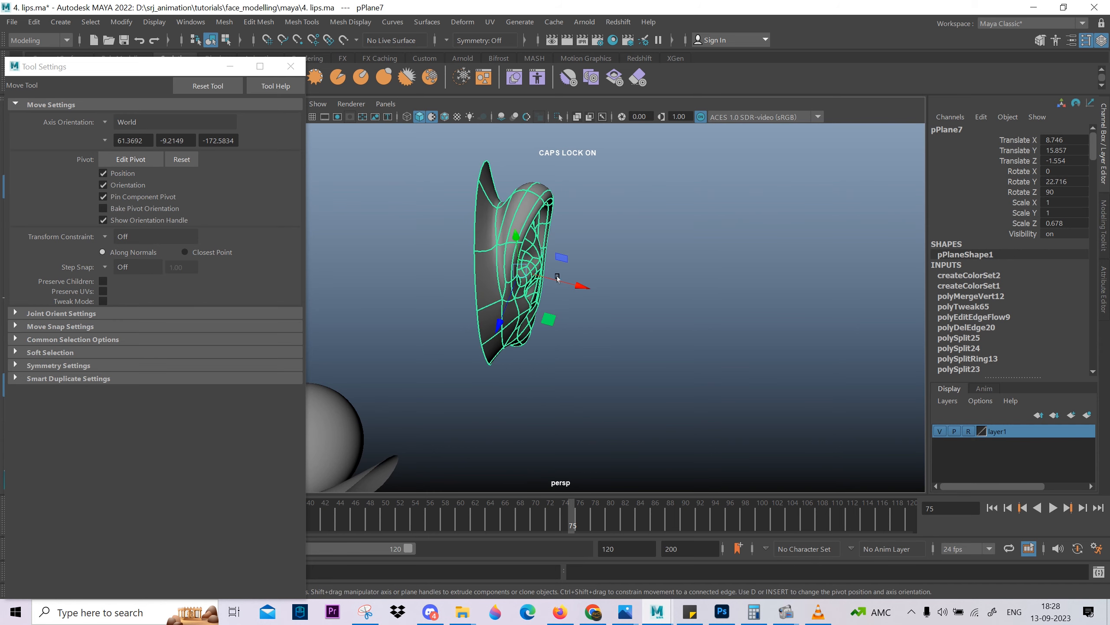
pyautogui.click(554, 316)
pyautogui.click(508, 294)
pyautogui.scroll(-5, 586, 313)
pyautogui.press('space')
pyautogui.moveTo(586, 305); pyautogui.dragTo(579, 387)
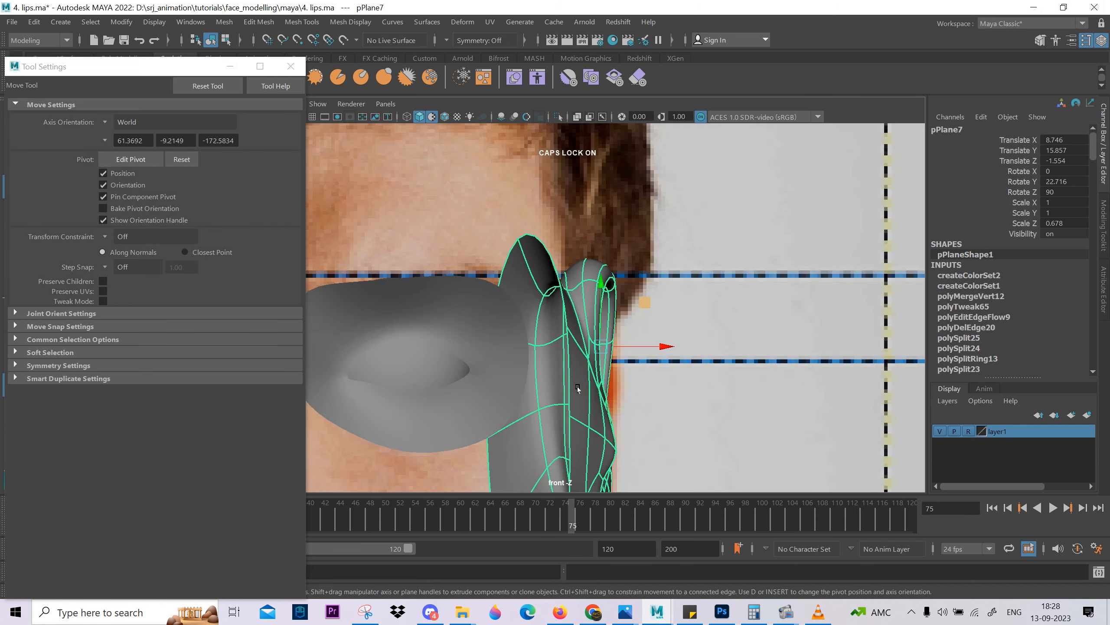
pyautogui.scroll(-3, 578, 387)
pyautogui.keyDown('alt'); pyautogui.moveTo(578, 387); pyautogui.dragTo(593, 270, button='middle'); pyautogui.keyUp('alt')
pyautogui.press('3')
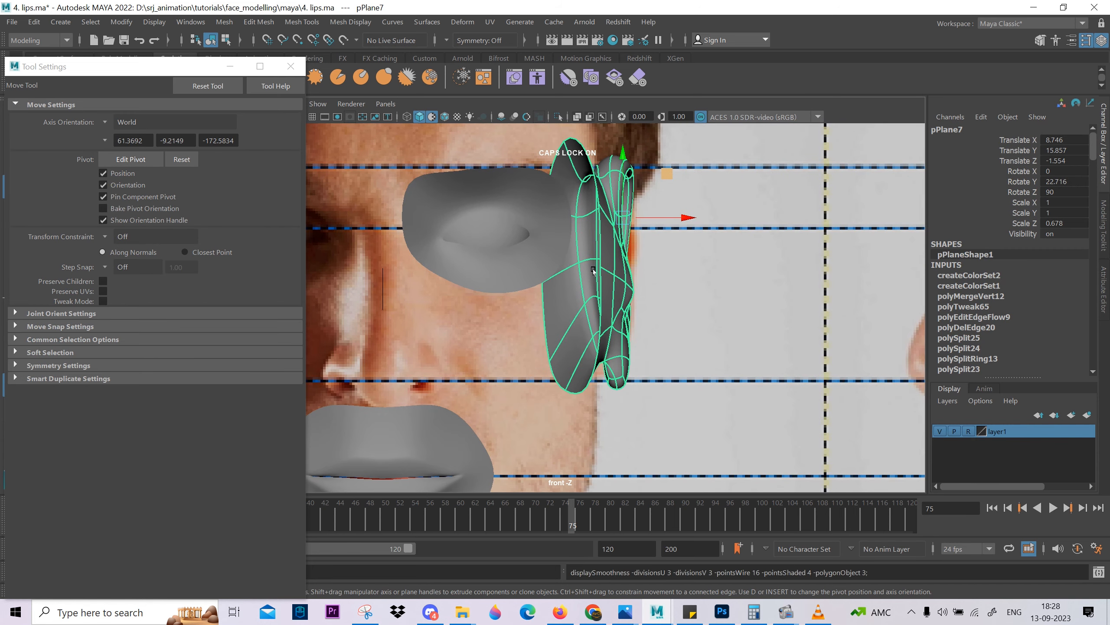
pyautogui.press('4')
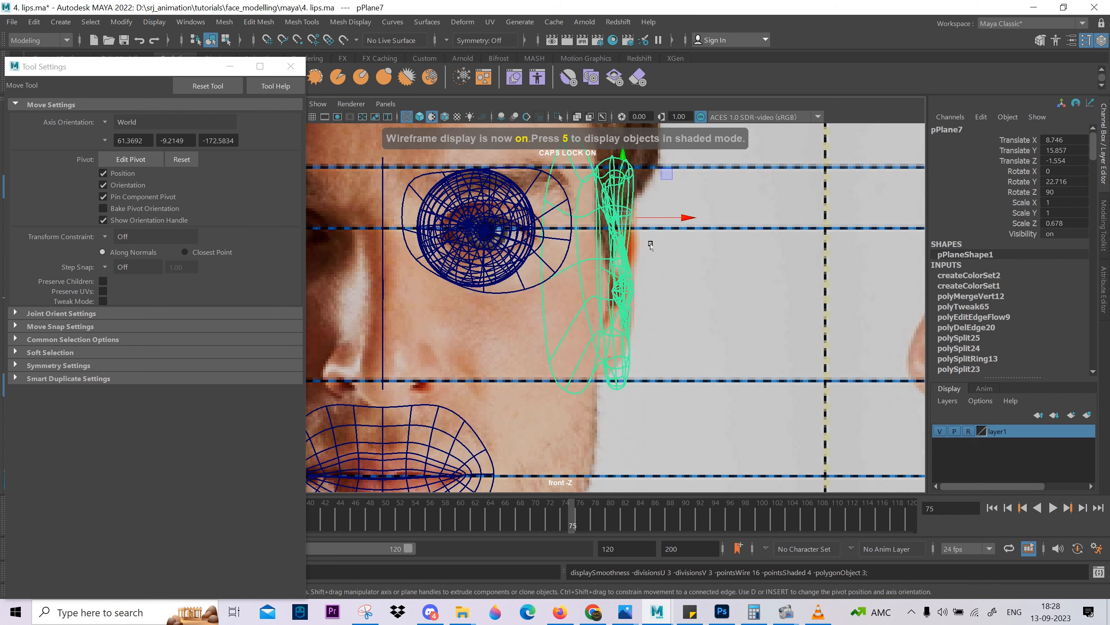
pyautogui.press('e')
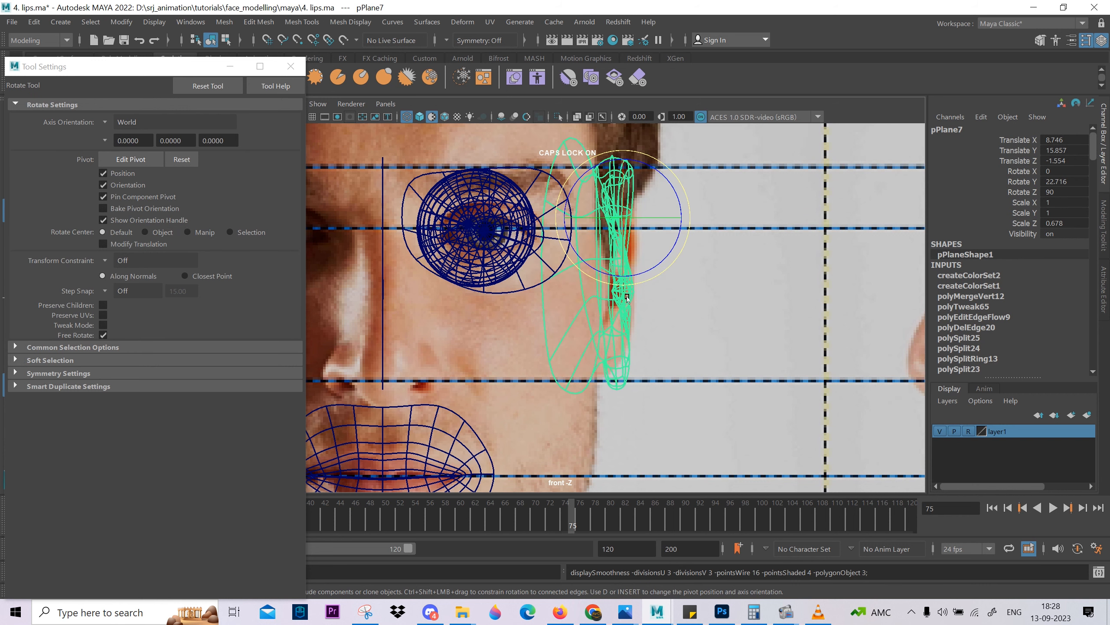
pyautogui.moveTo(624, 279); pyautogui.dragTo(640, 249)
pyautogui.moveTo(646, 219); pyautogui.dragTo(702, 230)
# In the side view, rotate the ear to follow the reference ear's slant and shift it to about -1.23 in Z.
pyautogui.press('space')
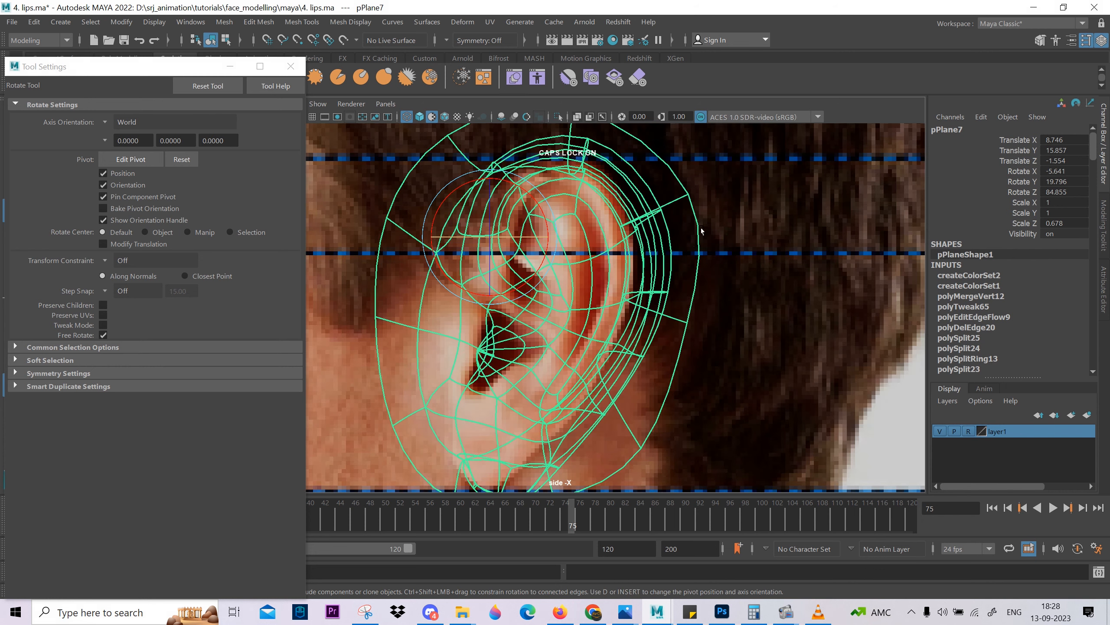
pyautogui.keyDown('alt'); pyautogui.moveTo(701, 231); pyautogui.dragTo(578, 298, button='right'); pyautogui.keyUp('alt')
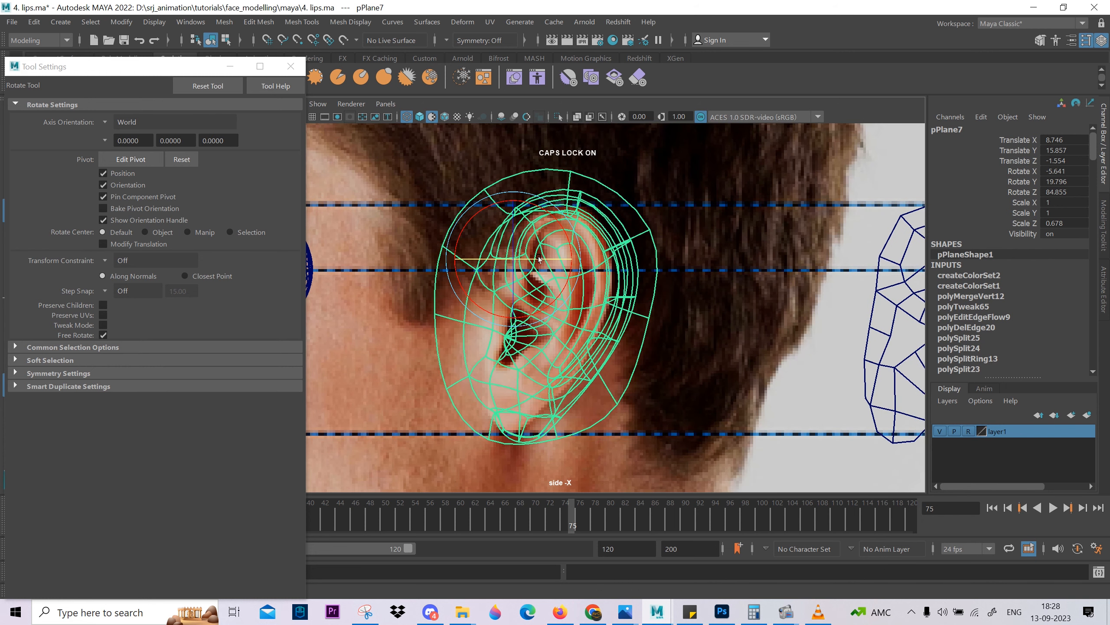
pyautogui.moveTo(539, 259); pyautogui.dragTo(533, 272)
pyautogui.press('w')
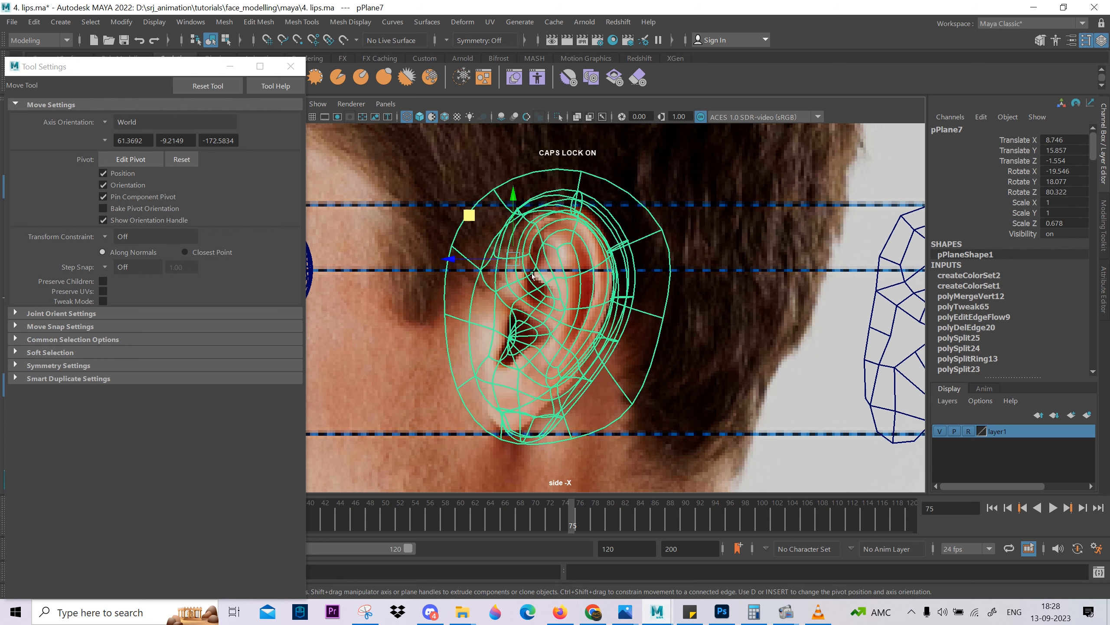
pyautogui.moveTo(456, 261); pyautogui.dragTo(445, 258)
pyautogui.press('5')
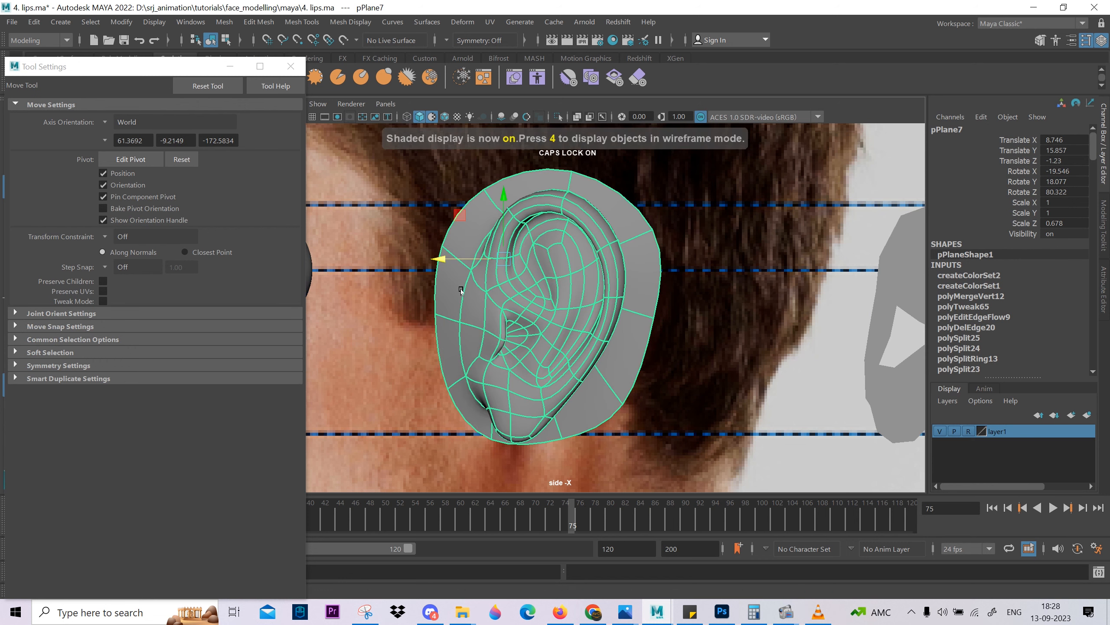
# Scale the ear down uniformly to about 0.95 and move it over the side reference ear in wireframe.
pyautogui.press('r')
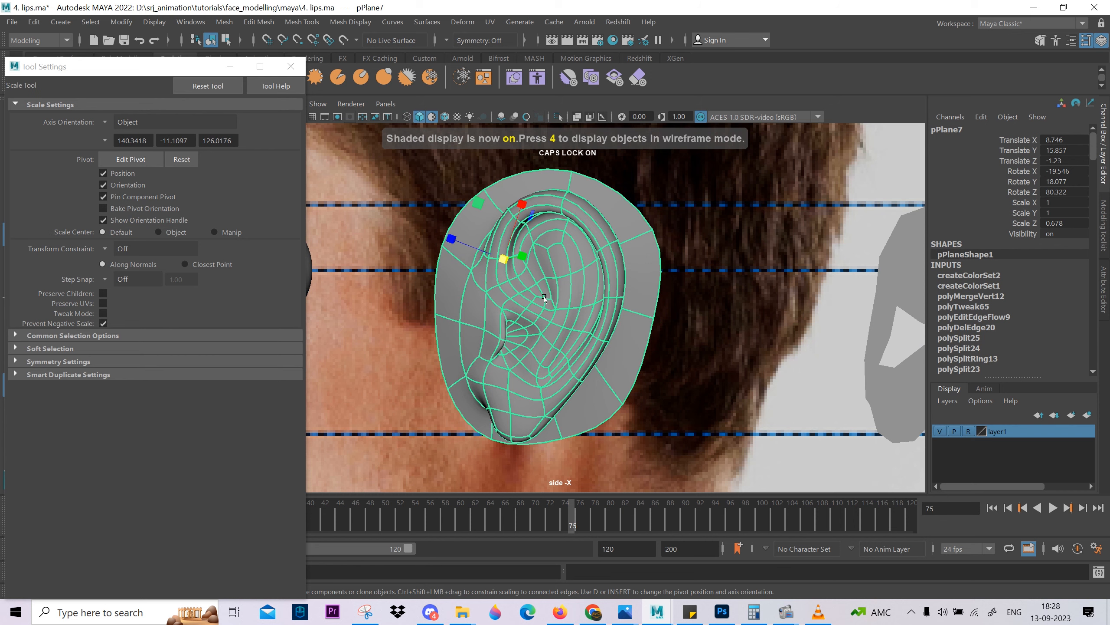
pyautogui.press('4')
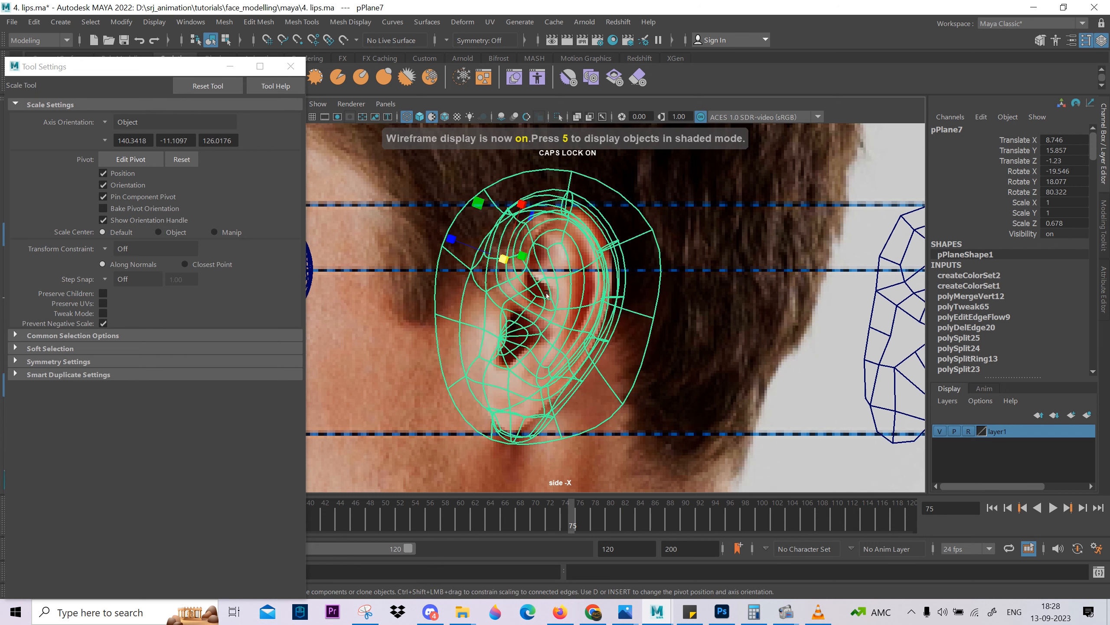
pyautogui.moveTo(654, 357); pyautogui.dragTo(637, 362, button='middle')
pyautogui.press('w')
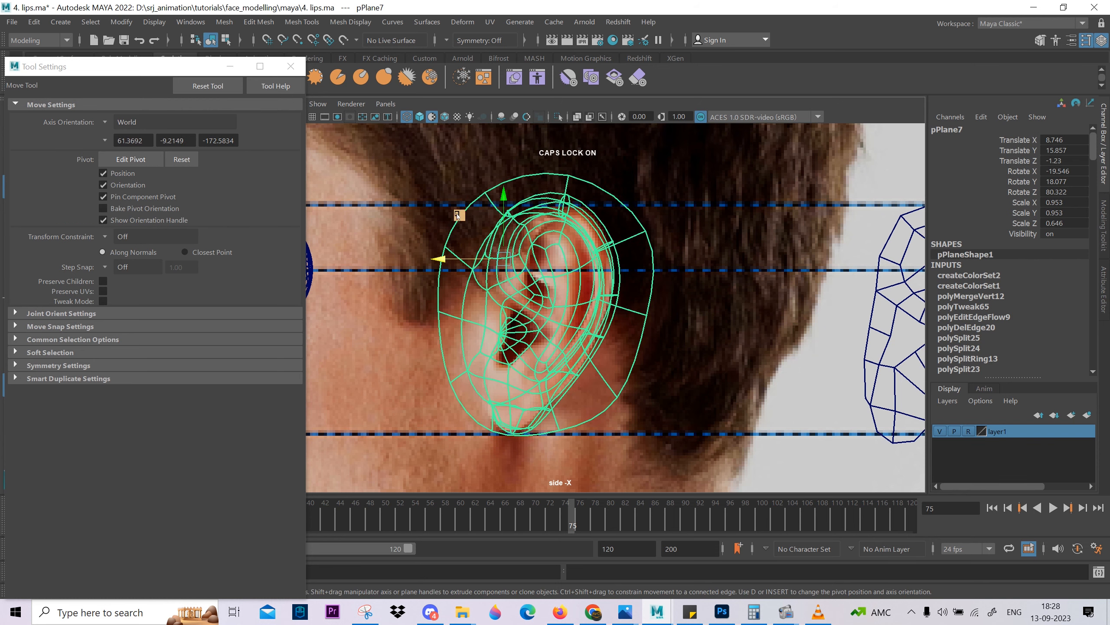
pyautogui.moveTo(457, 216); pyautogui.dragTo(454, 222, button='middle')
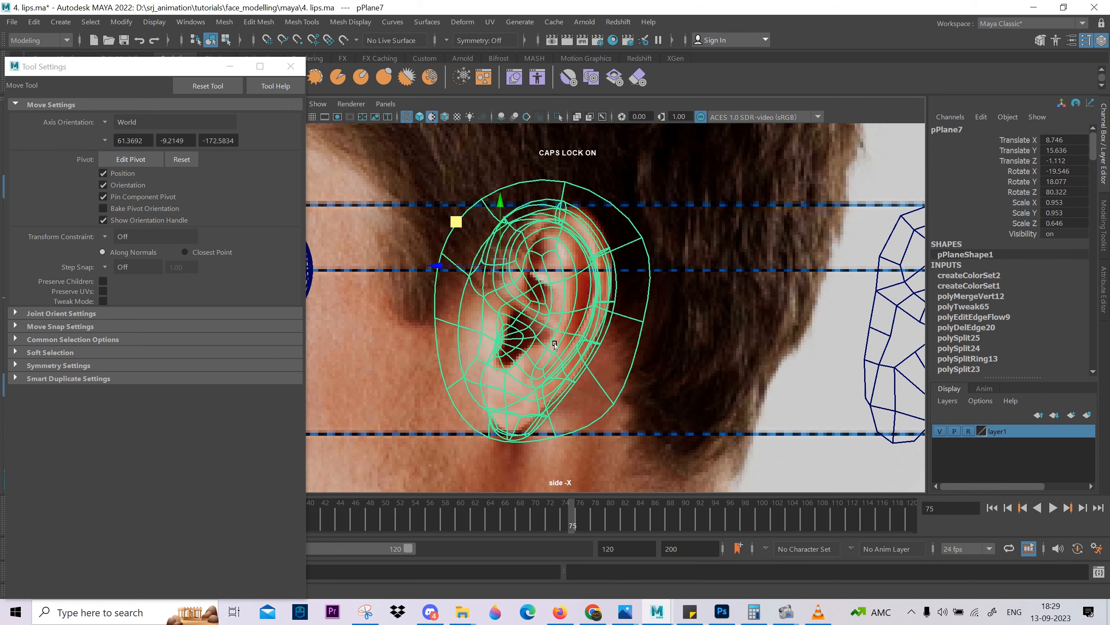
# In the front view, scale the ear down uniformly to about 0.9 to fit the reference height lines.
pyautogui.press('space')
pyautogui.moveTo(554, 343); pyautogui.dragTo(561, 203)
pyautogui.keyDown('alt'); pyautogui.moveTo(566, 280); pyautogui.dragTo(586, 449); pyautogui.keyUp('alt')
pyautogui.press('space')
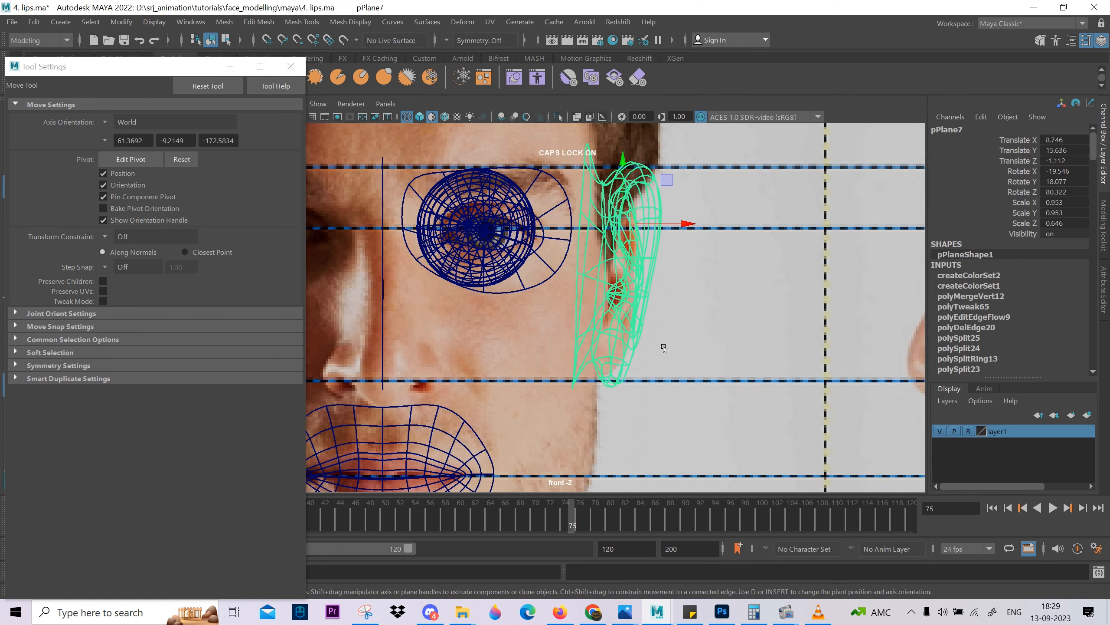
pyautogui.press('r')
pyautogui.moveTo(689, 429); pyautogui.dragTo(671, 438, button='middle')
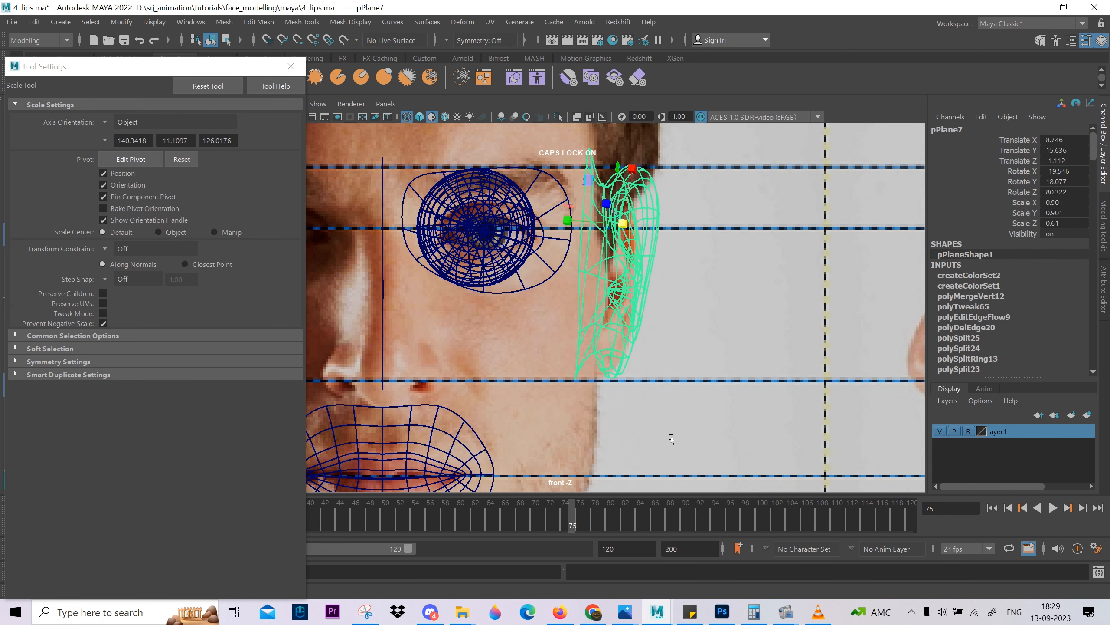
# Scale the ear to about 0.61 in Z and align its position and slant with the side reference, at about -1.3 in Z.
pyautogui.press('w')
pyautogui.moveTo(672, 179); pyautogui.dragTo(674, 342)
pyautogui.moveTo(689, 348); pyautogui.dragTo(671, 333, button='middle')
pyautogui.moveTo(440, 271); pyautogui.dragTo(448, 271)
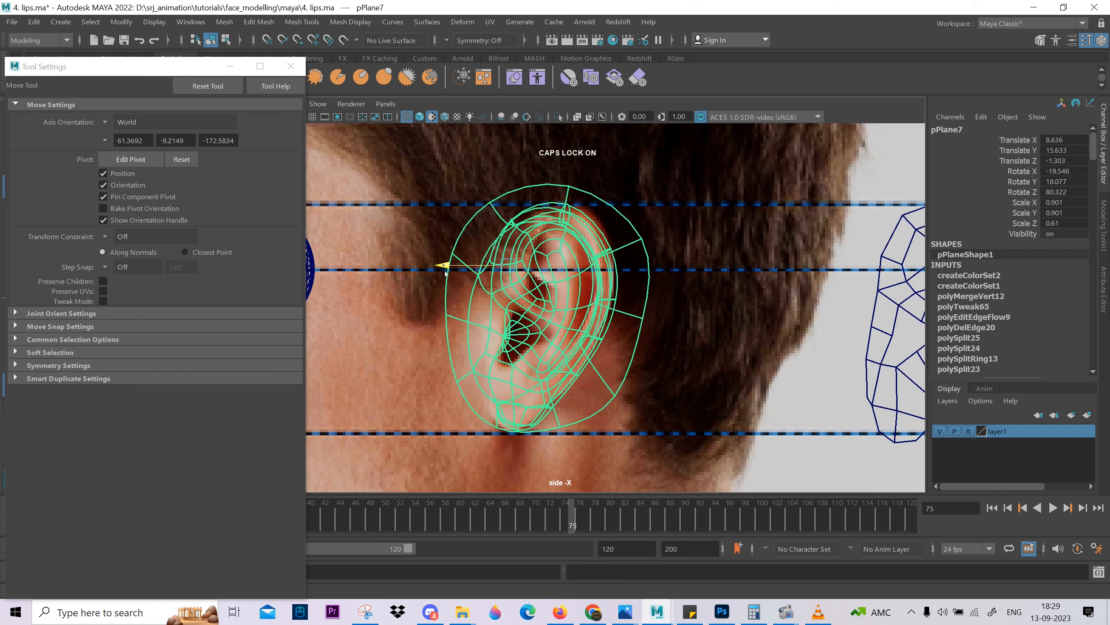
pyautogui.press('e')
pyautogui.moveTo(552, 297)
pyautogui.mouseDown()
pyautogui.moveTo(565, 300)
pyautogui.moveTo(550, 298)
pyautogui.mouseUp()
# Examine the smoothed ear's shape and ear-hole position against the front reference, alternating between shaded and wireframe display.
pyautogui.press('space')
pyautogui.press('space')
pyautogui.press('5')
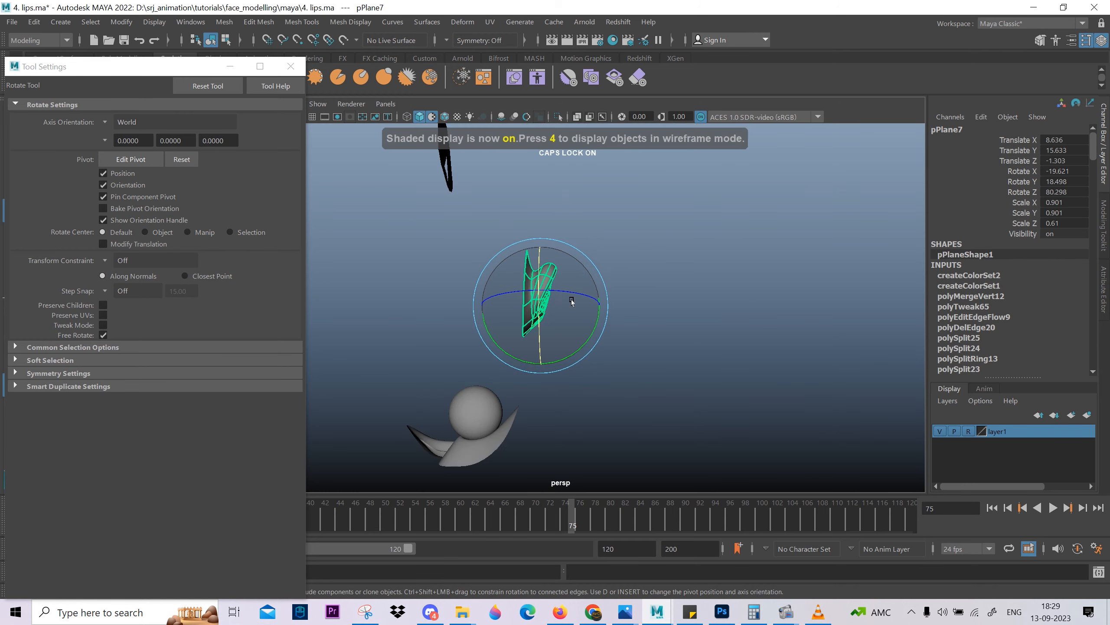
pyautogui.press('f')
pyautogui.press('space')
pyautogui.press('space')
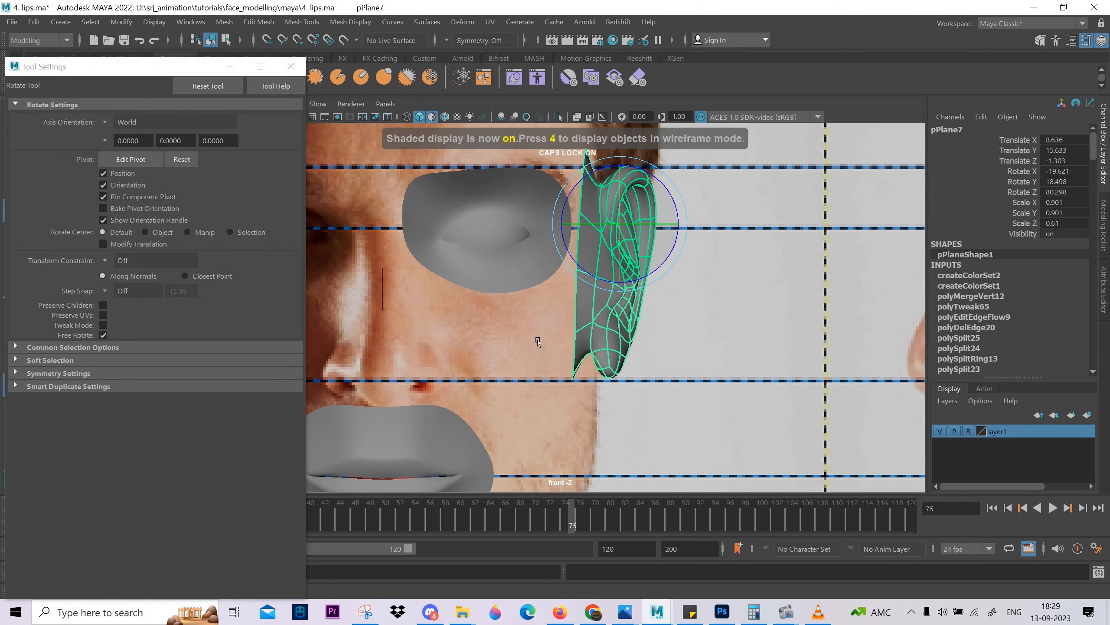
pyautogui.keyDown('alt'); pyautogui.moveTo(538, 340); pyautogui.dragTo(618, 348, button='right'); pyautogui.keyUp('alt')
pyautogui.press('1')
pyautogui.press('3')
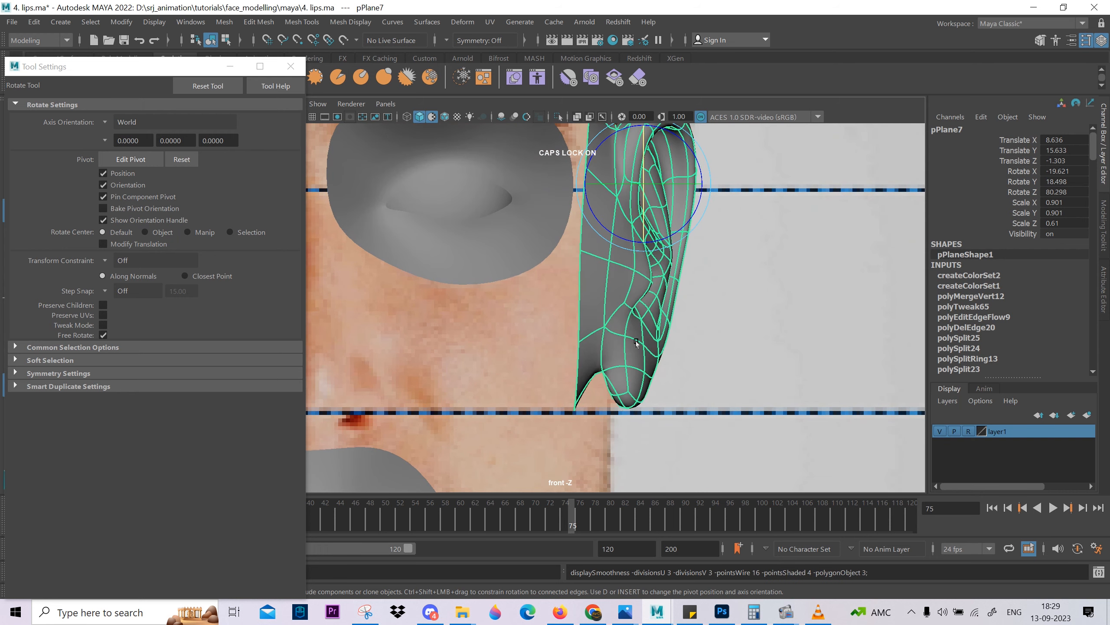
pyautogui.press('4')
pyautogui.scroll(3, 654, 384)
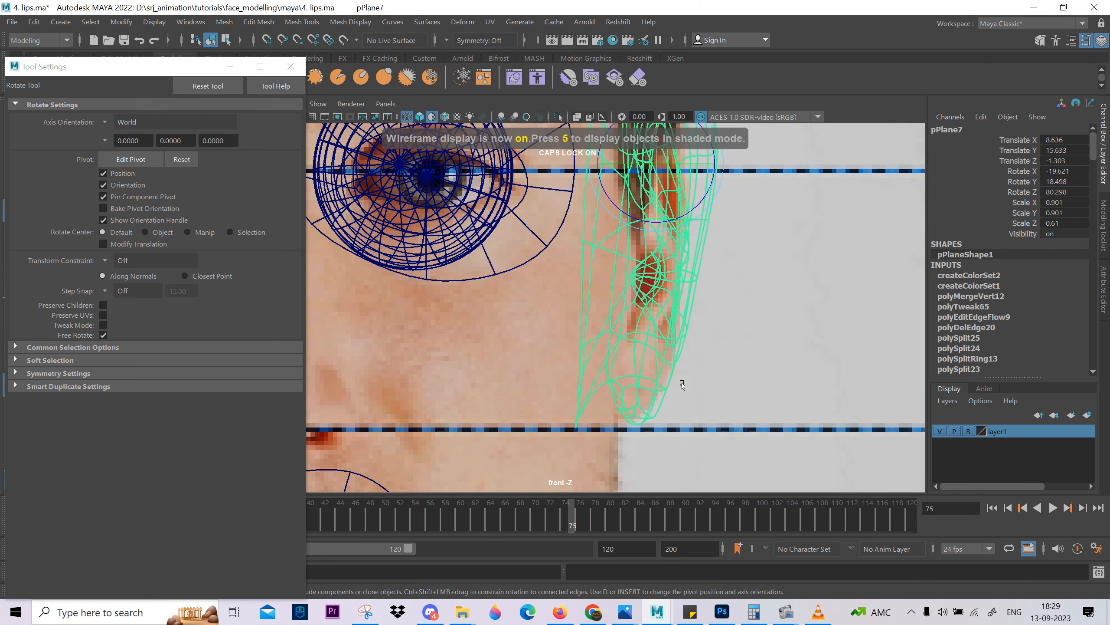
pyautogui.keyDown('alt'); pyautogui.moveTo(683, 382); pyautogui.dragTo(646, 420, button='middle'); pyautogui.keyUp('alt')
pyautogui.scroll(1, 632, 361)
pyautogui.keyDown('alt'); pyautogui.moveTo(631, 355); pyautogui.dragTo(622, 386, button='middle'); pyautogui.keyUp('alt')
pyautogui.scroll(2, 623, 387)
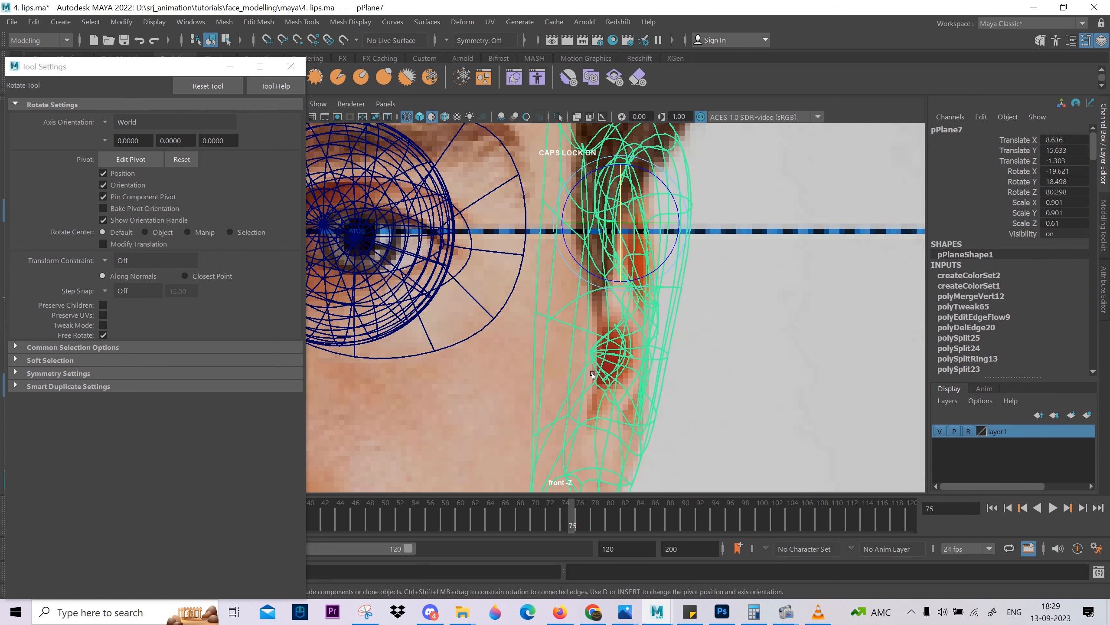
pyautogui.press('5')
pyautogui.press('F11')
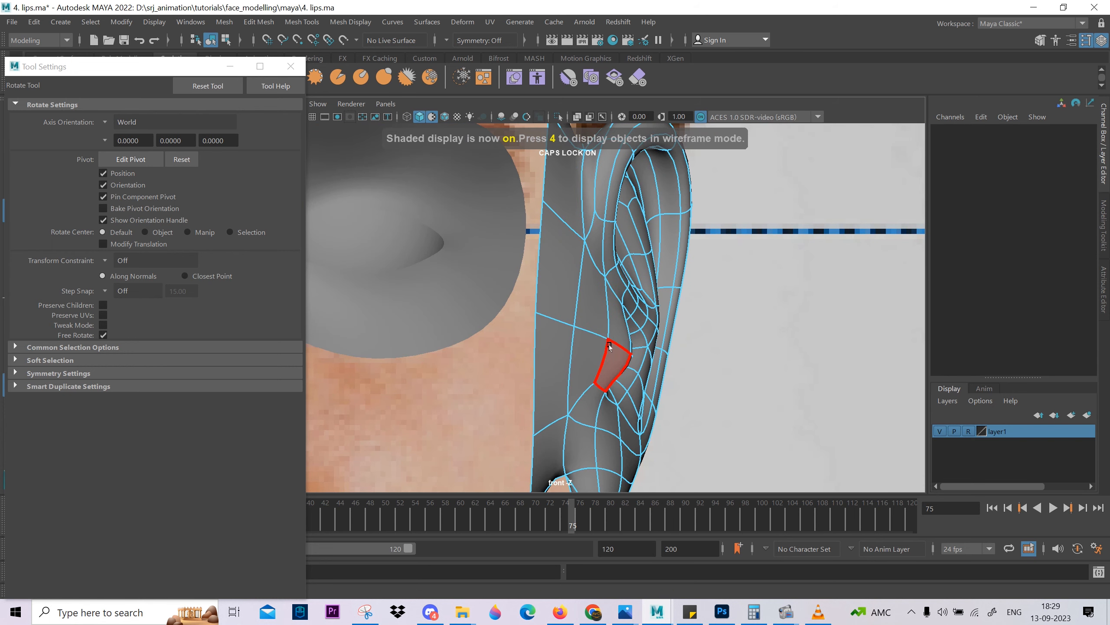
pyautogui.click(609, 347)
pyautogui.press('4')
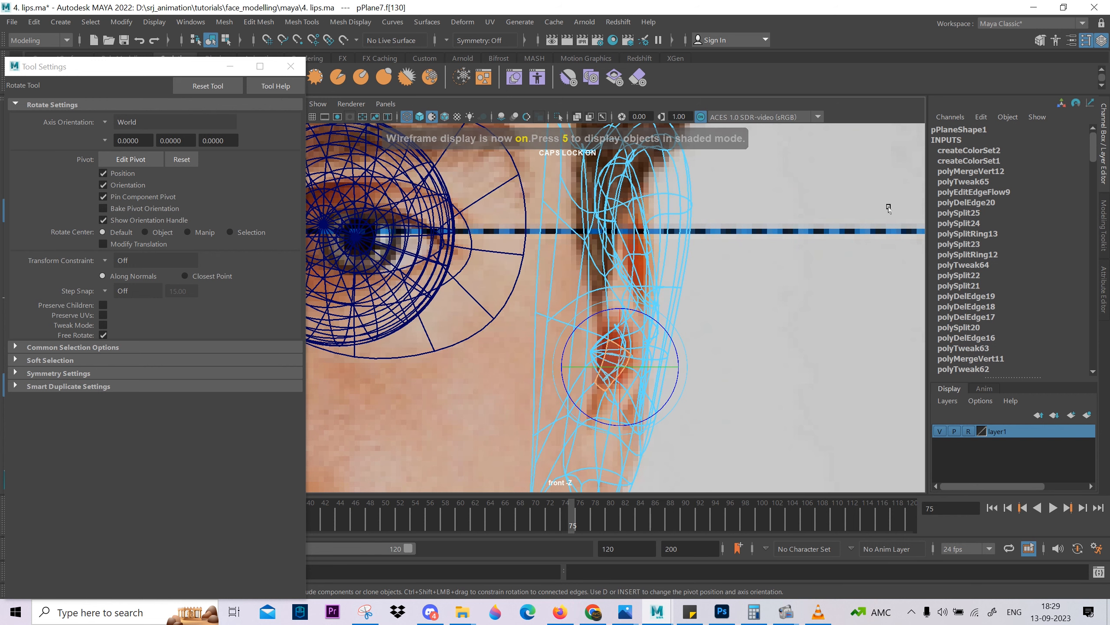
pyautogui.scroll(-3, 660, 302)
# Shift the whole ear to about 8.51 in X, and move and tilt its outer border edge loop closer to the ear.
pyautogui.press('F8')
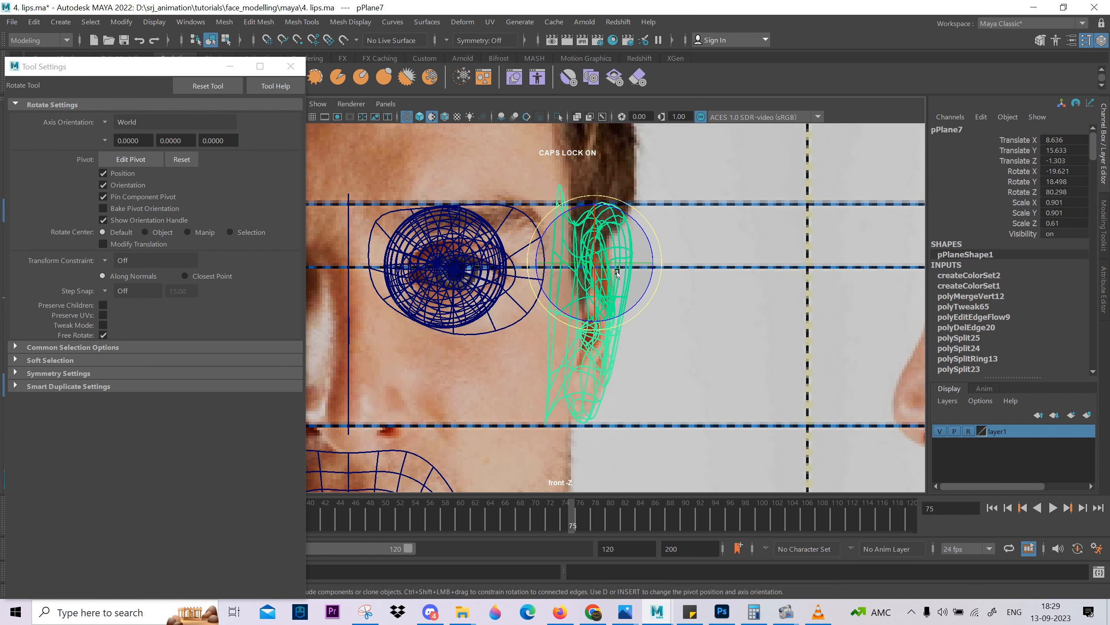
pyautogui.press('w')
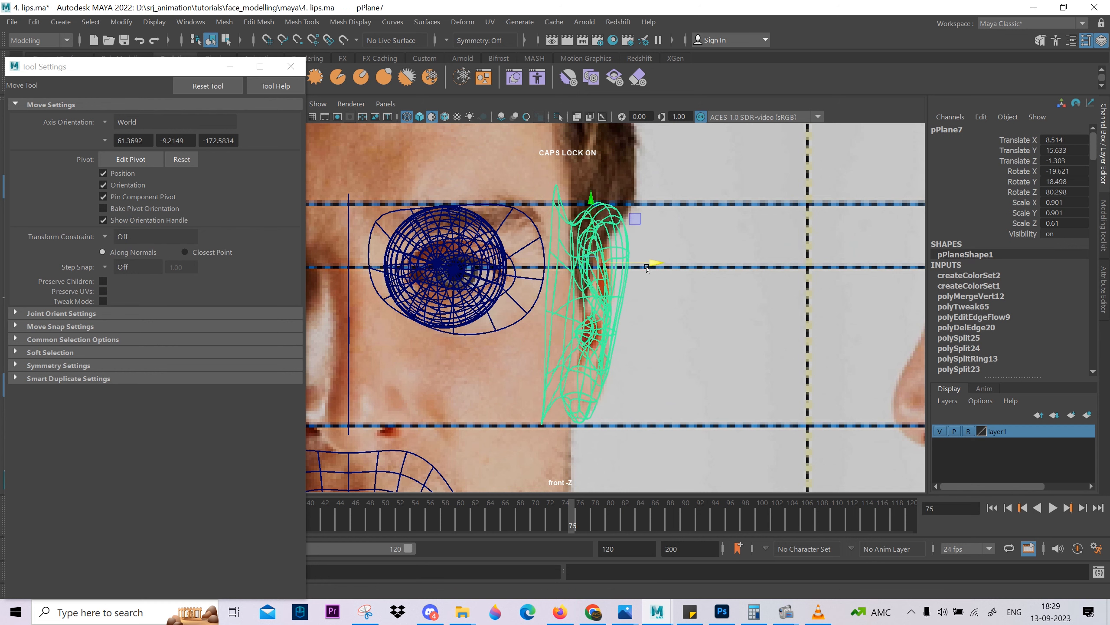
pyautogui.press('1')
pyautogui.press('F10')
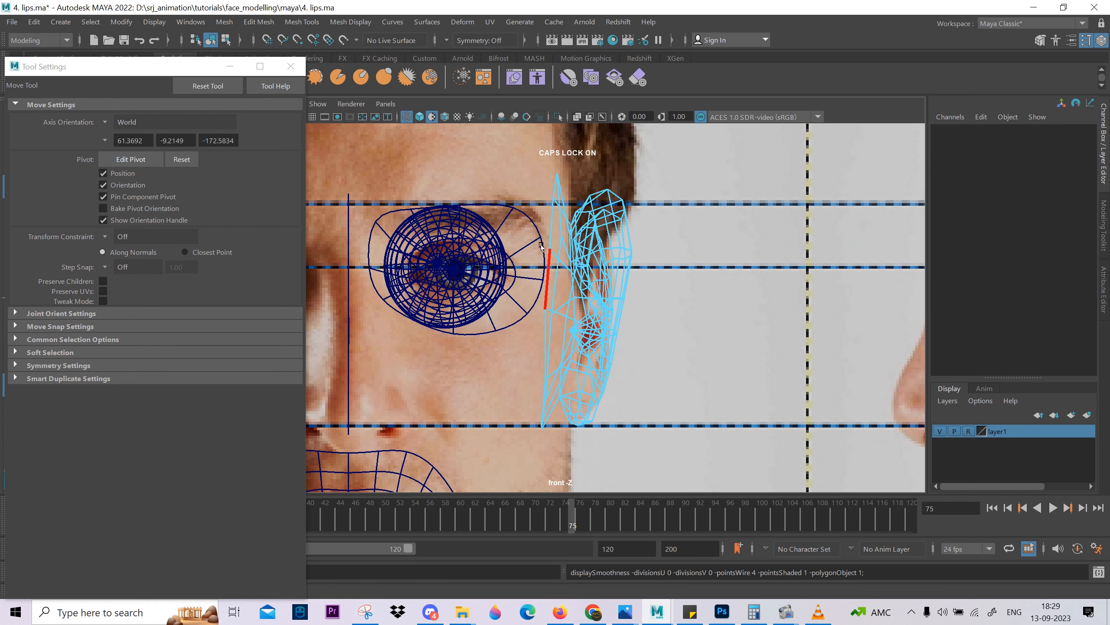
pyautogui.click(546, 239)
pyautogui.moveTo(612, 305); pyautogui.dragTo(614, 302)
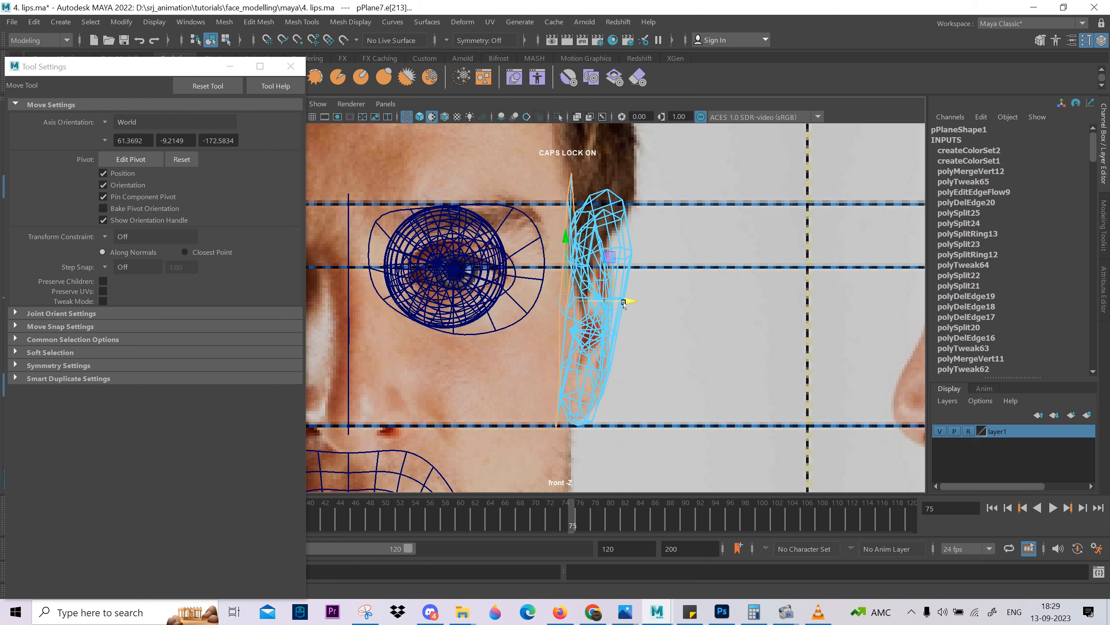
pyautogui.press('e')
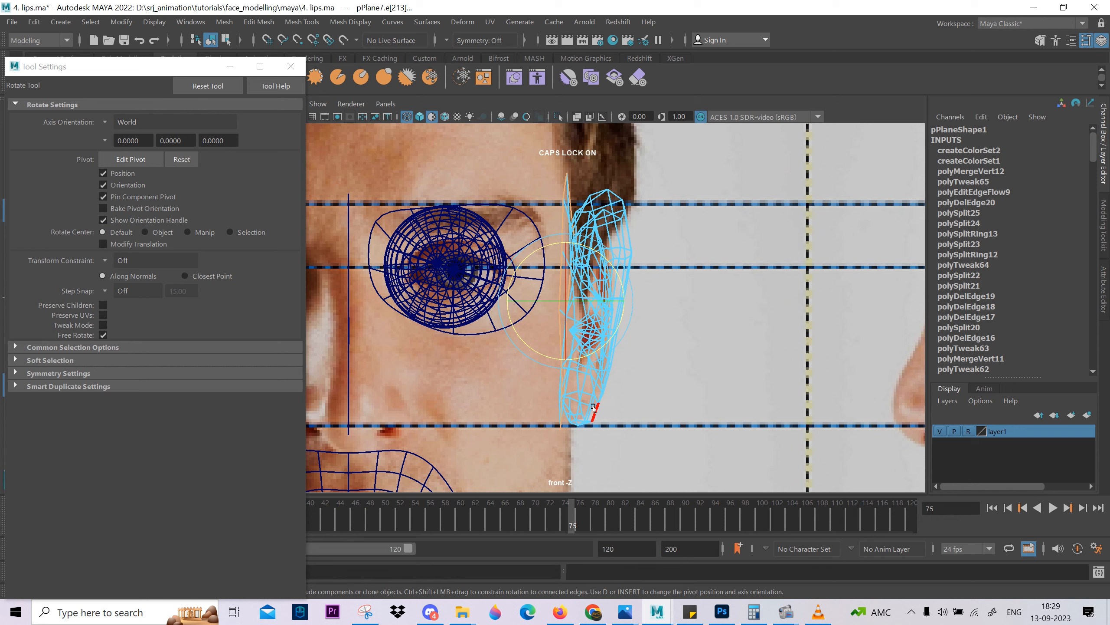
# With soft selection, narrow the lower ear in X and shift it and the face-side border vertex slightly outward in the front view.
pyautogui.moveTo(589, 394); pyautogui.dragTo(523, 395, button='right')
pyautogui.moveTo(654, 383); pyautogui.dragTo(649, 367)
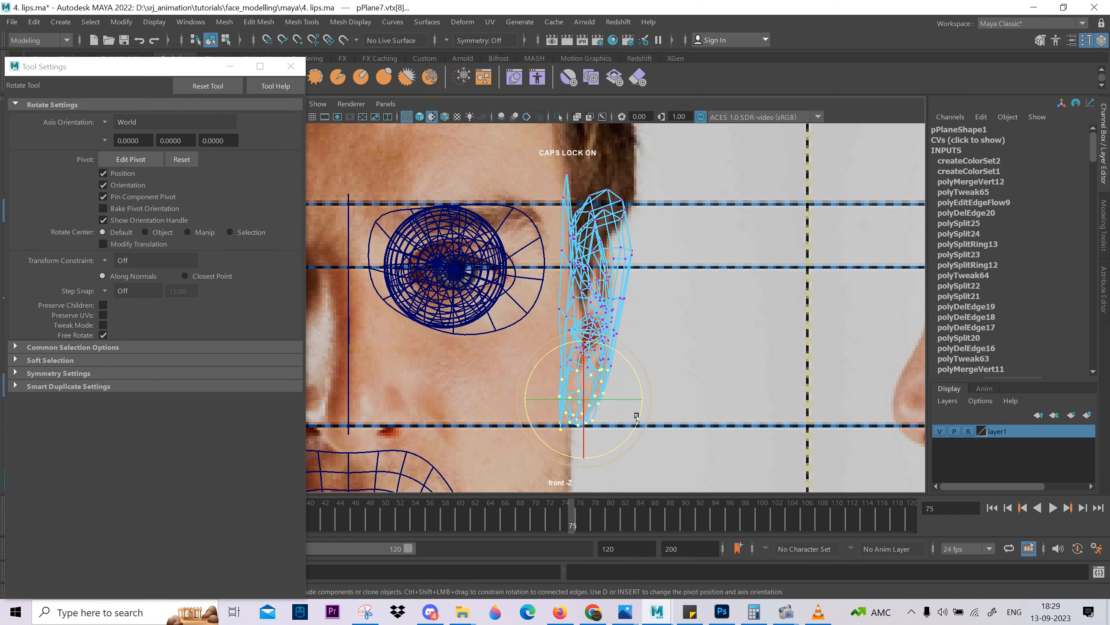
pyautogui.press('b')
pyautogui.moveTo(726, 446); pyautogui.dragTo(798, 444, button='middle')
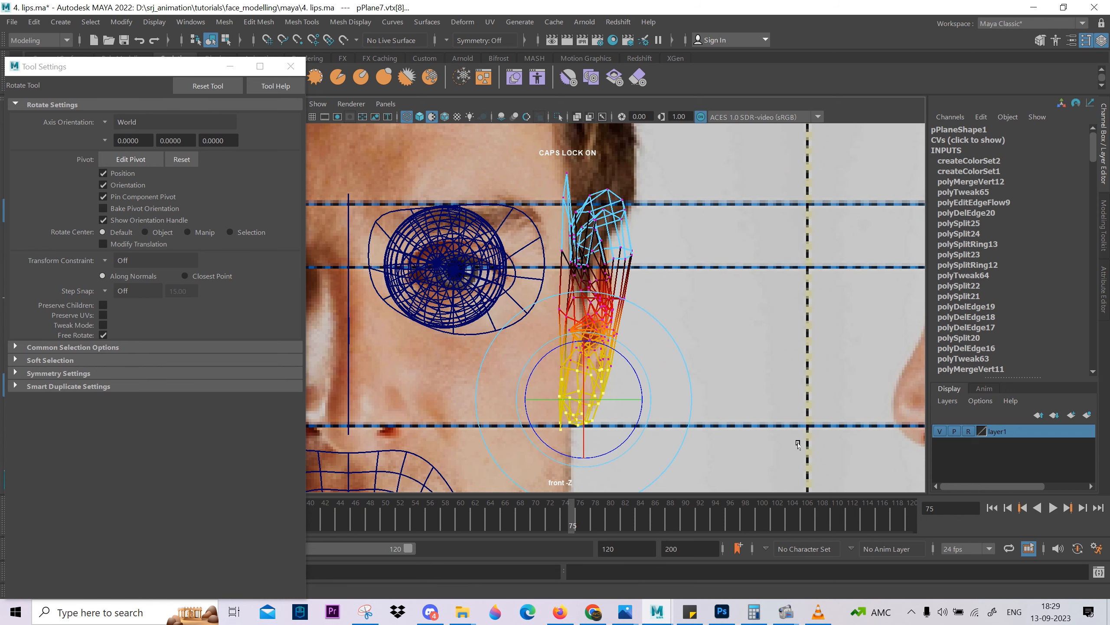
pyautogui.press('r')
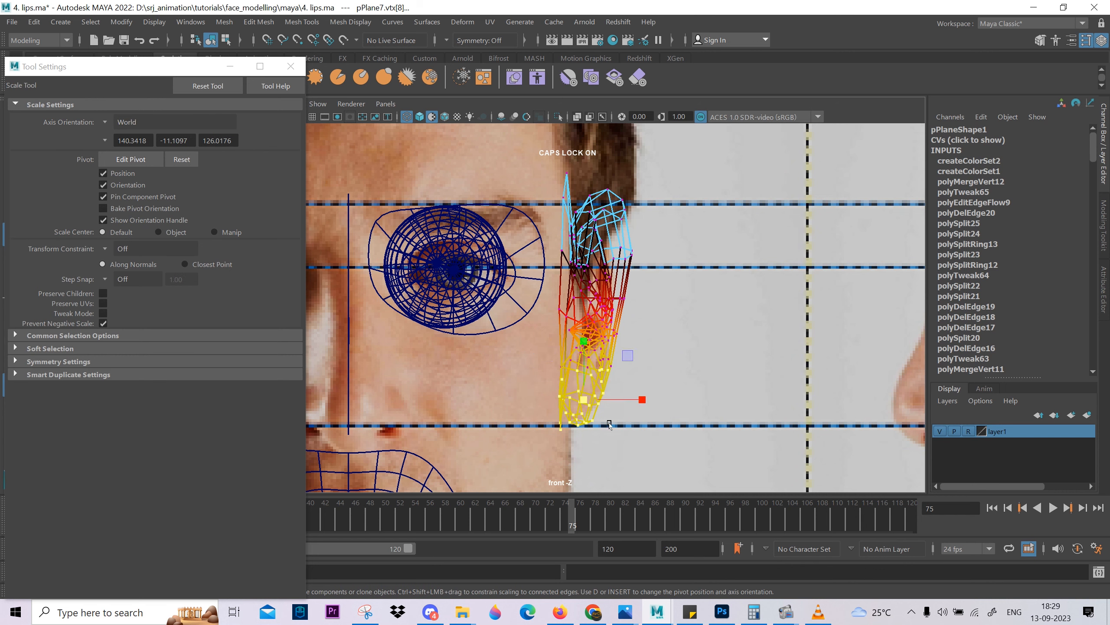
pyautogui.moveTo(643, 401); pyautogui.dragTo(639, 401)
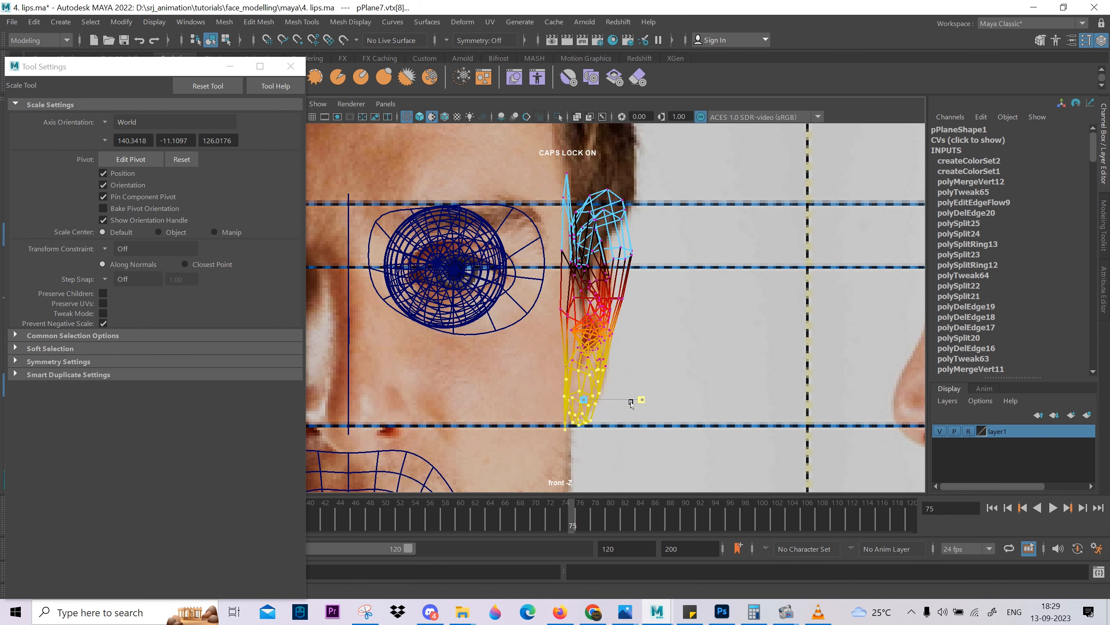
pyautogui.press('w')
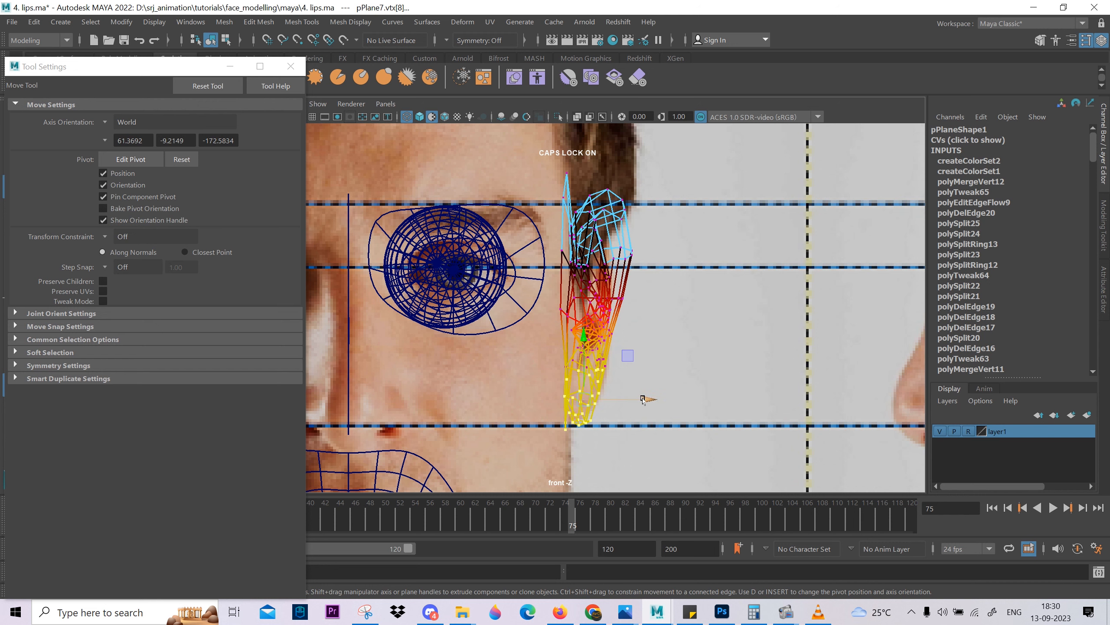
pyautogui.moveTo(643, 401); pyautogui.dragTo(645, 400)
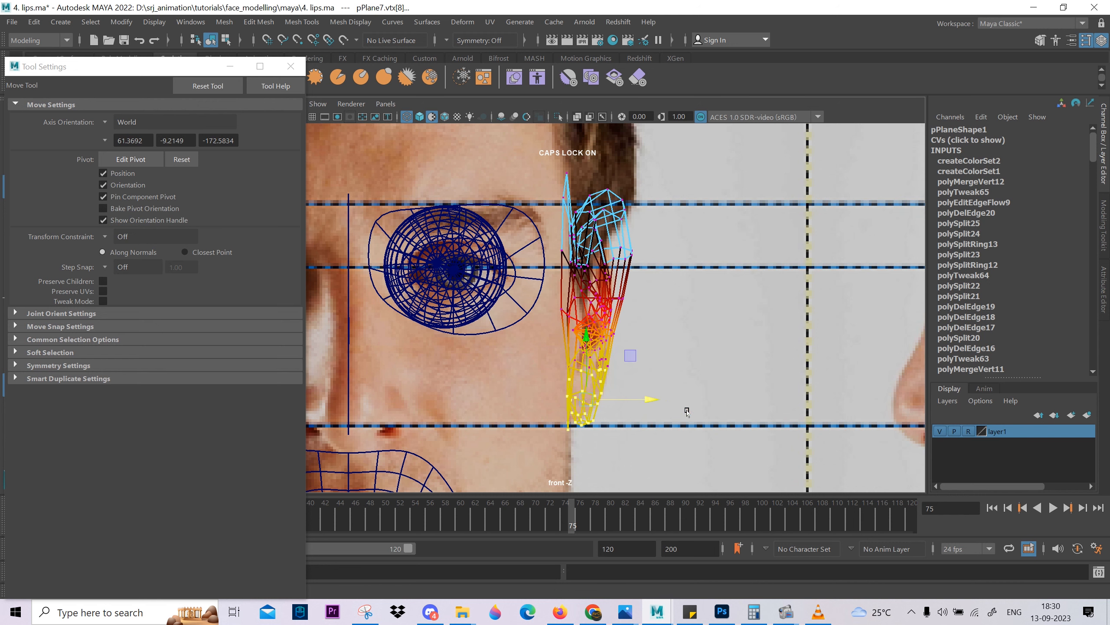
pyautogui.click(560, 306)
pyautogui.moveTo(610, 310); pyautogui.dragTo(612, 310)
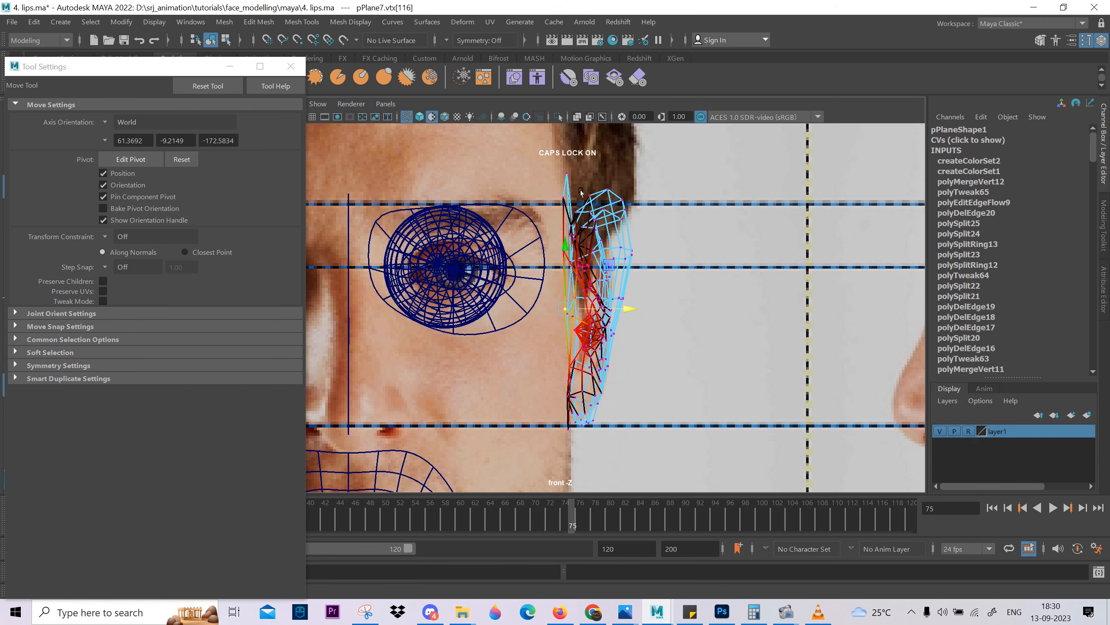
# Examine the smoothed, shaded ear from several angles in the perspective view.
pyautogui.press('space')
pyautogui.moveTo(584, 216); pyautogui.dragTo(584, 188)
pyautogui.keyDown('alt'); pyautogui.moveTo(642, 280); pyautogui.dragTo(609, 418); pyautogui.keyUp('alt')
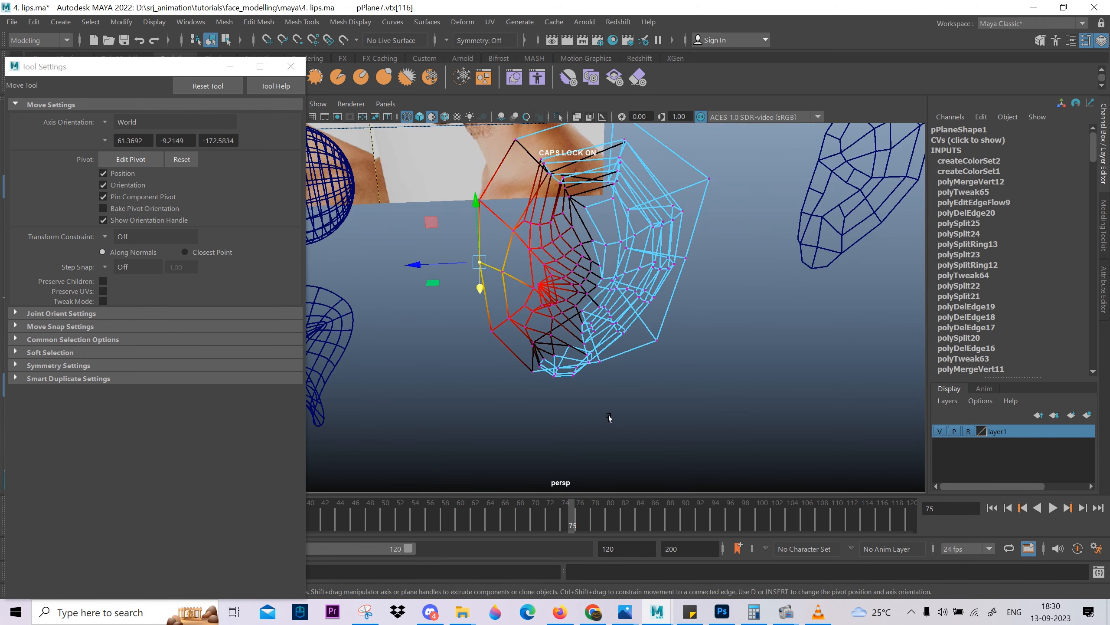
pyautogui.press('5')
pyautogui.scroll(-3, 607, 379)
pyautogui.moveTo(617, 346); pyautogui.dragTo(647, 315, button='right')
pyautogui.press('3')
pyautogui.click(664, 386)
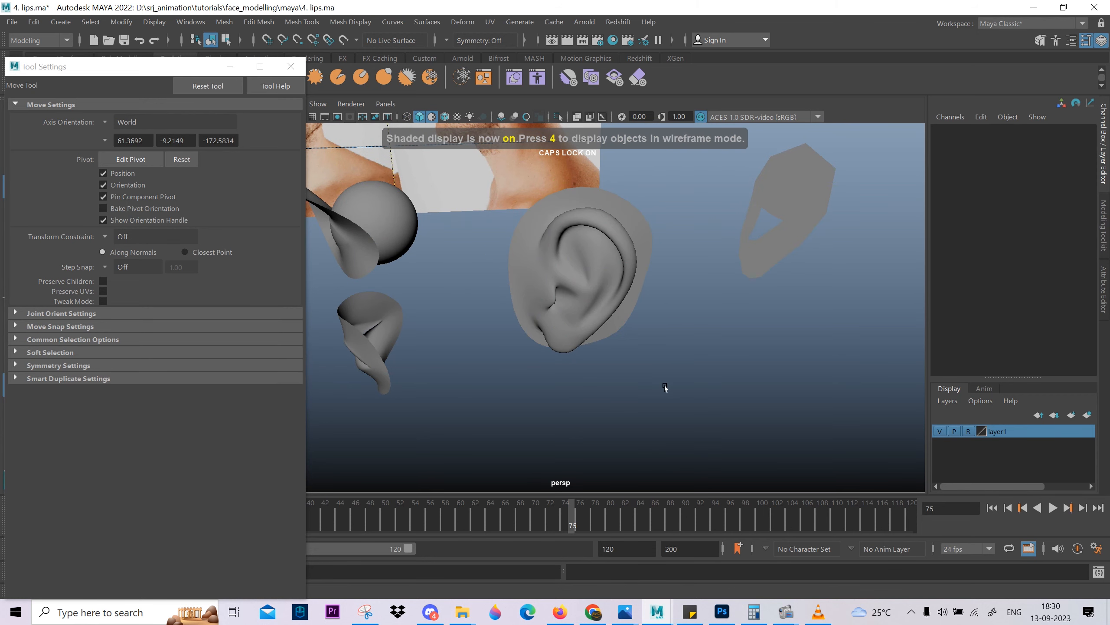
pyautogui.keyDown('alt'); pyautogui.moveTo(665, 387); pyautogui.dragTo(625, 247); pyautogui.keyUp('alt')
pyautogui.scroll(4, 625, 306)
pyautogui.scroll(1, 624, 247)
# Turn off soft selection on the unsmoothed ear and shift one vertex inside the ear hollow.
pyautogui.click(624, 251)
pyautogui.press('1')
pyautogui.moveTo(625, 256); pyautogui.dragTo(591, 254, button='right')
pyautogui.click(609, 206)
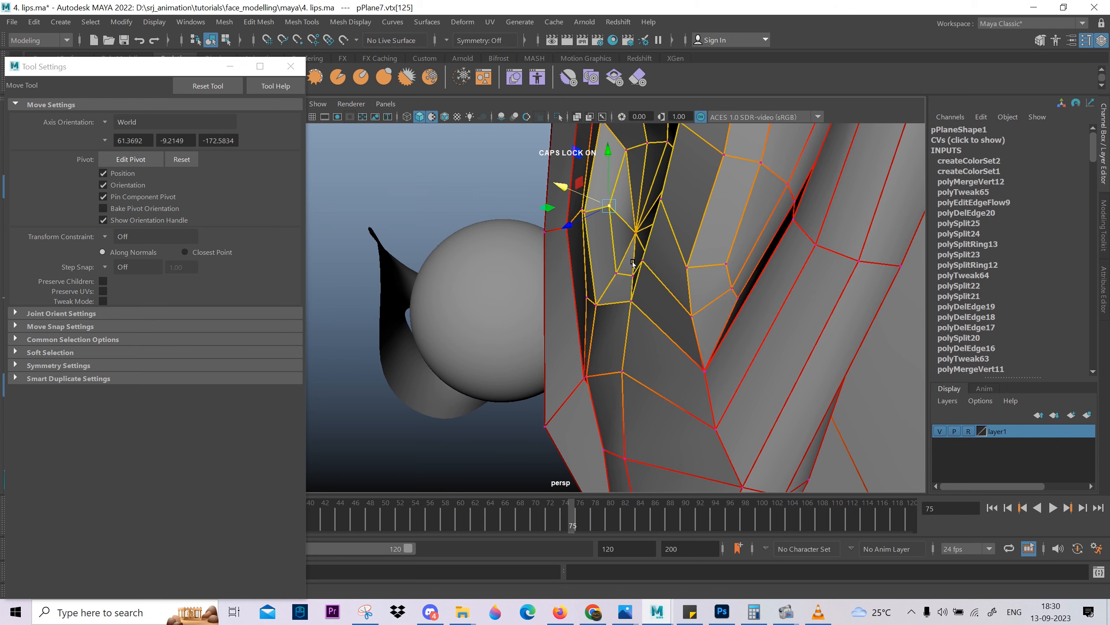
pyautogui.press('b')
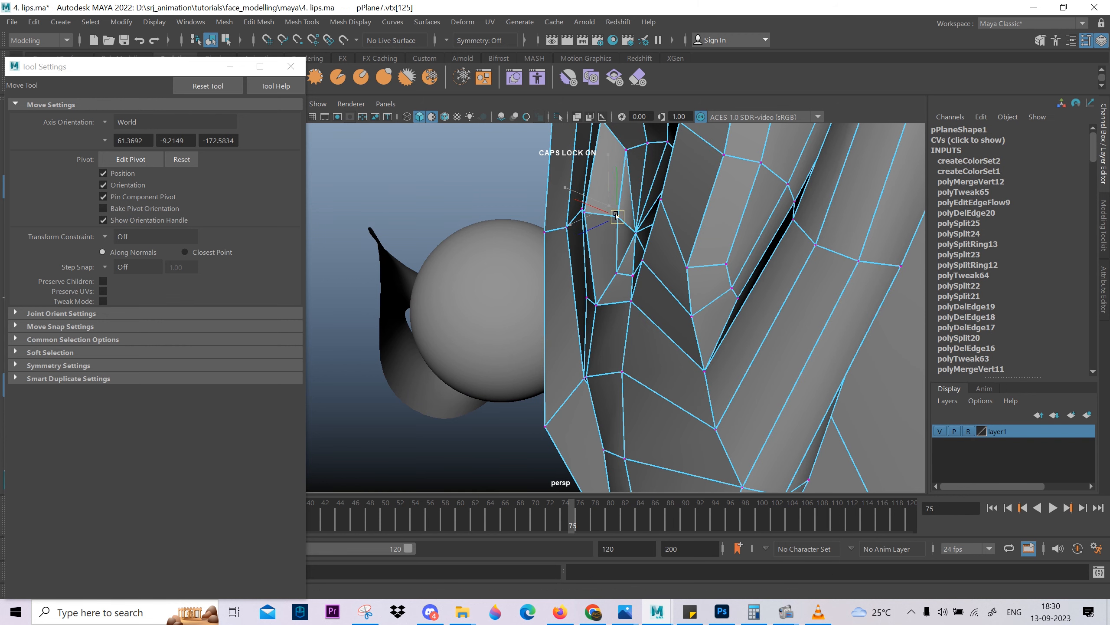
pyautogui.moveTo(616, 215); pyautogui.dragTo(616, 216)
# Nudge individual vertices in the lower part of the ear bowl, just above the lobe, to even out the edge flow.
pyautogui.keyDown('alt'); pyautogui.moveTo(616, 216); pyautogui.dragTo(577, 362); pyautogui.keyUp('alt')
pyautogui.click(586, 359)
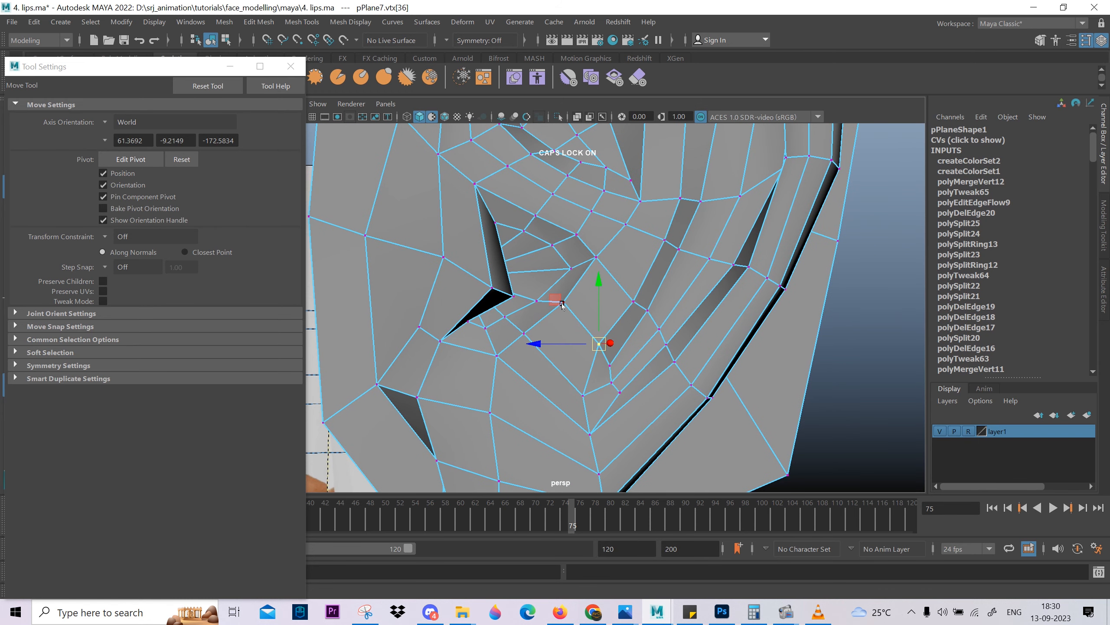
pyautogui.moveTo(546, 296); pyautogui.dragTo(544, 294)
pyautogui.keyDown('alt'); pyautogui.moveTo(604, 302); pyautogui.dragTo(620, 329); pyautogui.keyUp('alt')
pyautogui.click(628, 301)
pyautogui.moveTo(574, 291); pyautogui.dragTo(570, 268, button='middle')
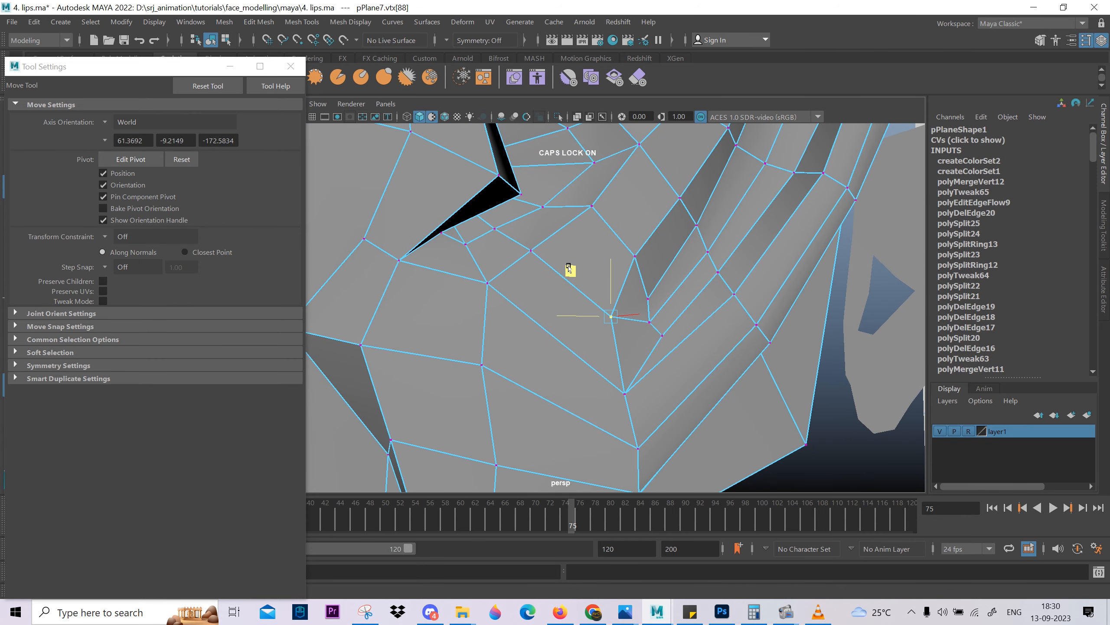
pyautogui.click(611, 402)
pyautogui.moveTo(586, 348); pyautogui.dragTo(572, 341, button='middle')
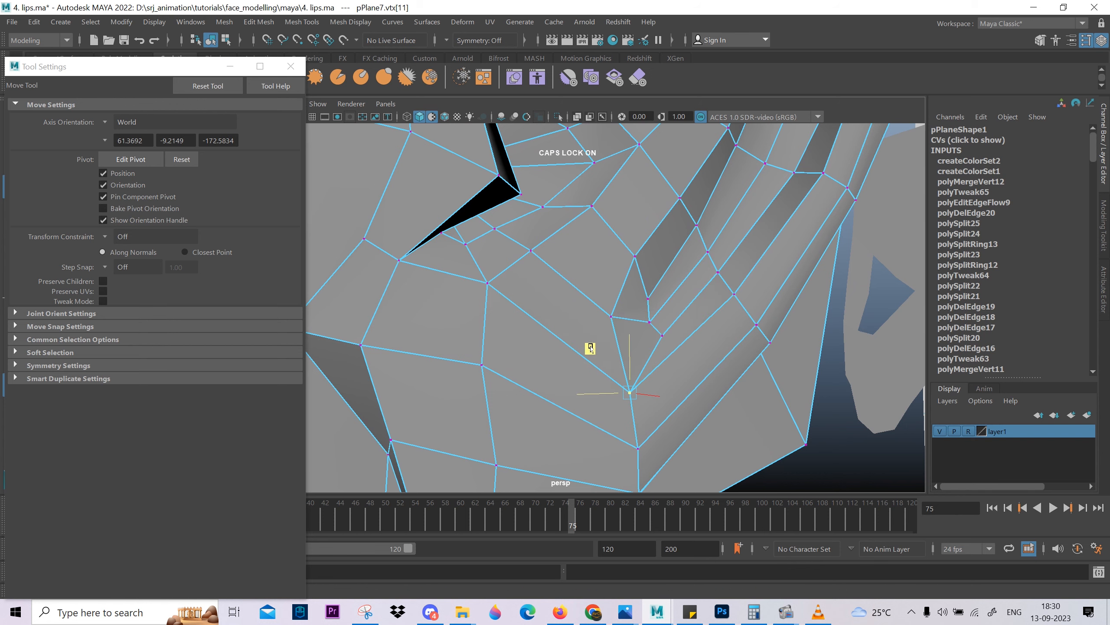
# Adjust the tightly packed vertices where the inner fold loops converge above the lobe.
pyautogui.keyDown('alt'); pyautogui.moveTo(699, 404); pyautogui.dragTo(626, 256); pyautogui.keyUp('alt')
pyautogui.click(645, 303)
pyautogui.click(622, 266)
pyautogui.click(600, 316)
pyautogui.moveTo(600, 305); pyautogui.dragTo(601, 299)
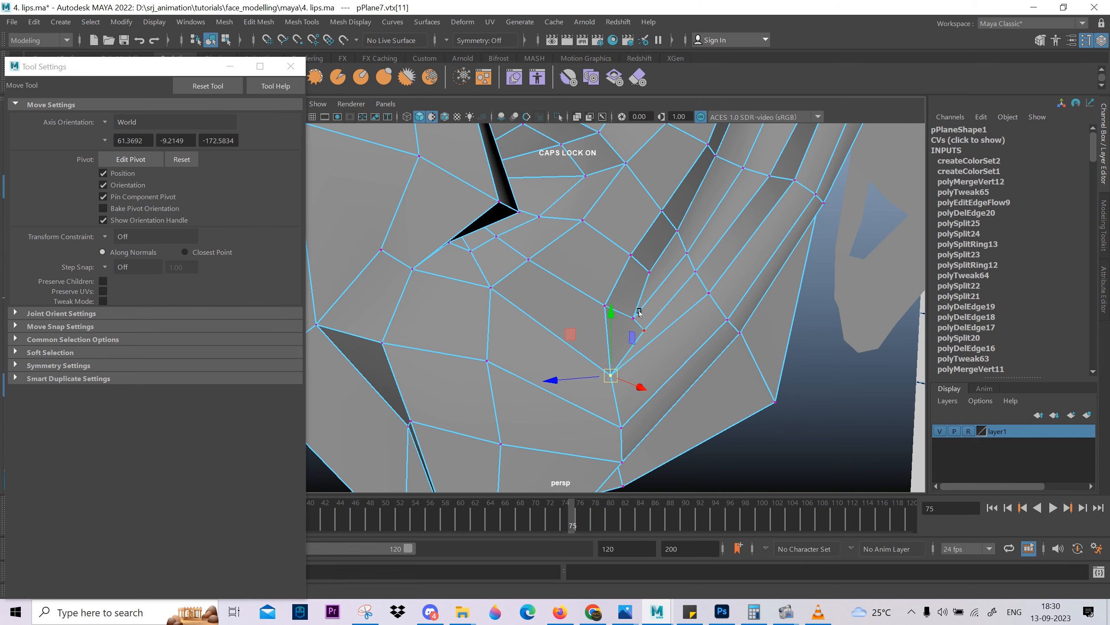
pyautogui.keyDown('alt'); pyautogui.moveTo(682, 296); pyautogui.dragTo(657, 385, button='middle'); pyautogui.keyUp('alt')
pyautogui.keyDown('alt'); pyautogui.moveTo(657, 384); pyautogui.dragTo(595, 315, button='right'); pyautogui.keyUp('alt')
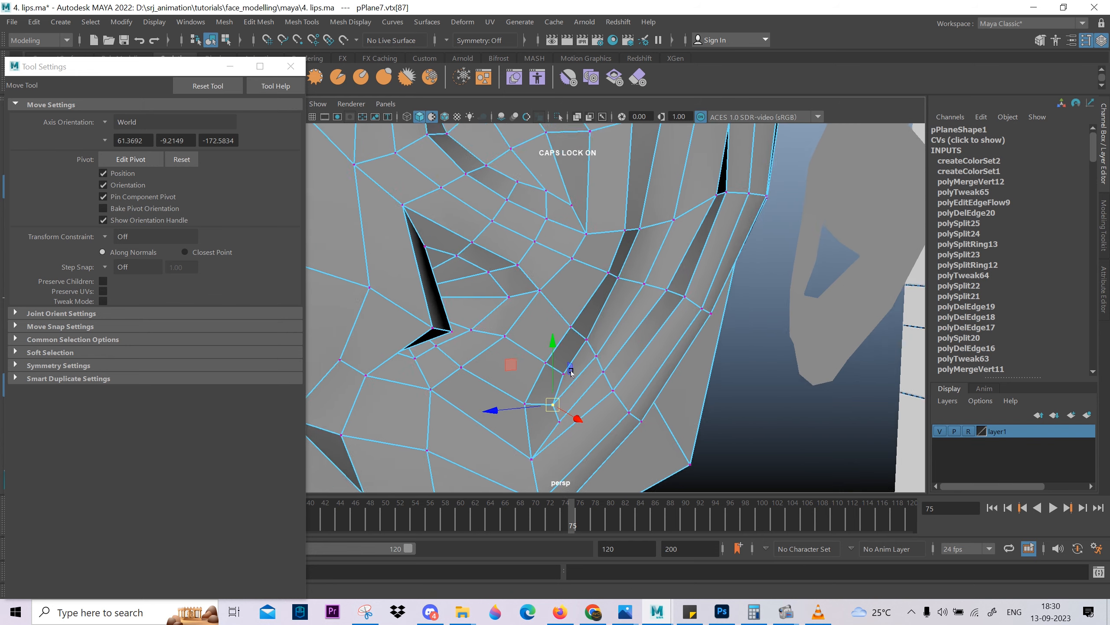
pyautogui.keyDown('alt'); pyautogui.moveTo(595, 315); pyautogui.dragTo(593, 346, button='middle'); pyautogui.keyUp('alt')
pyautogui.keyDown('alt'); pyautogui.moveTo(593, 346); pyautogui.dragTo(548, 355, button='right'); pyautogui.keyUp('alt')
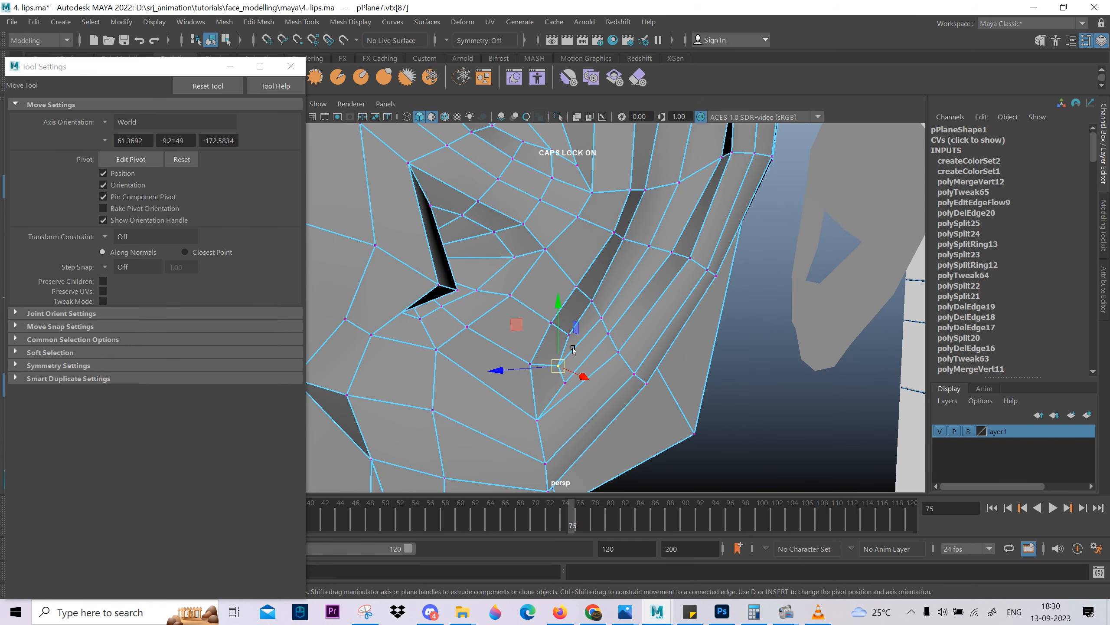
pyautogui.keyDown('alt'); pyautogui.moveTo(573, 350); pyautogui.dragTo(503, 325); pyautogui.keyUp('alt')
pyautogui.keyDown('alt'); pyautogui.moveTo(503, 325); pyautogui.dragTo(532, 348, button='right'); pyautogui.keyUp('alt')
pyautogui.moveTo(533, 348); pyautogui.dragTo(533, 322, button='right')
# Try deleting the edge loop that runs just inside the ear's outer fold, and undo the deletion.
pyautogui.doubleClick(552, 375)
pyautogui.keyDown('alt'); pyautogui.moveTo(568, 263); pyautogui.dragTo(589, 373, button='middle'); pyautogui.keyUp('alt')
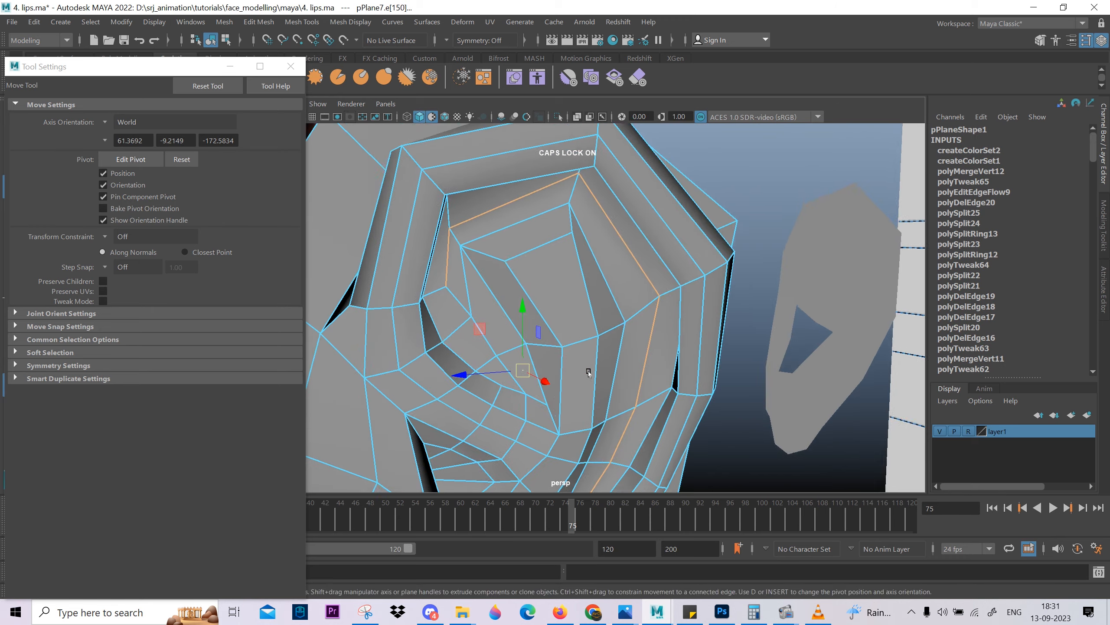
pyautogui.keyDown('alt'); pyautogui.moveTo(589, 373); pyautogui.dragTo(597, 307); pyautogui.keyUp('alt')
pyautogui.hotkey('ctrl', 'Delete')
pyautogui.hotkey('ctrl', 'z')
pyautogui.hotkey('ctrl', 'Delete')
pyautogui.keyDown('alt'); pyautogui.moveTo(546, 352); pyautogui.dragTo(551, 354); pyautogui.keyUp('alt')
pyautogui.hotkey('ctrl', 'z')
# Preview the ear smoothed, duplicate it, and move the copy beside the original to about 5.59 in Z.
pyautogui.keyDown('alt'); pyautogui.moveTo(616, 377); pyautogui.dragTo(551, 414, button='middle'); pyautogui.keyUp('alt')
pyautogui.scroll(-2, 542, 407)
pyautogui.press('3')
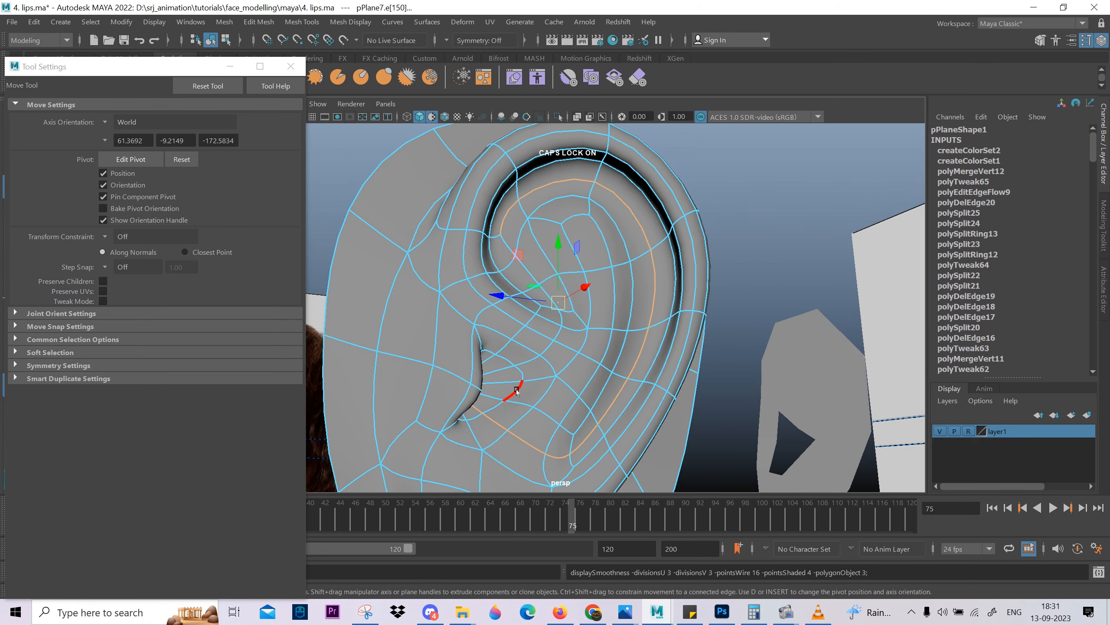
pyautogui.scroll(-4, 516, 389)
pyautogui.moveTo(638, 280); pyautogui.dragTo(706, 216, button='right')
pyautogui.click(721, 269)
pyautogui.click(560, 322)
pyautogui.scroll(-4, 560, 322)
pyautogui.hotkey('ctrl', 'd')
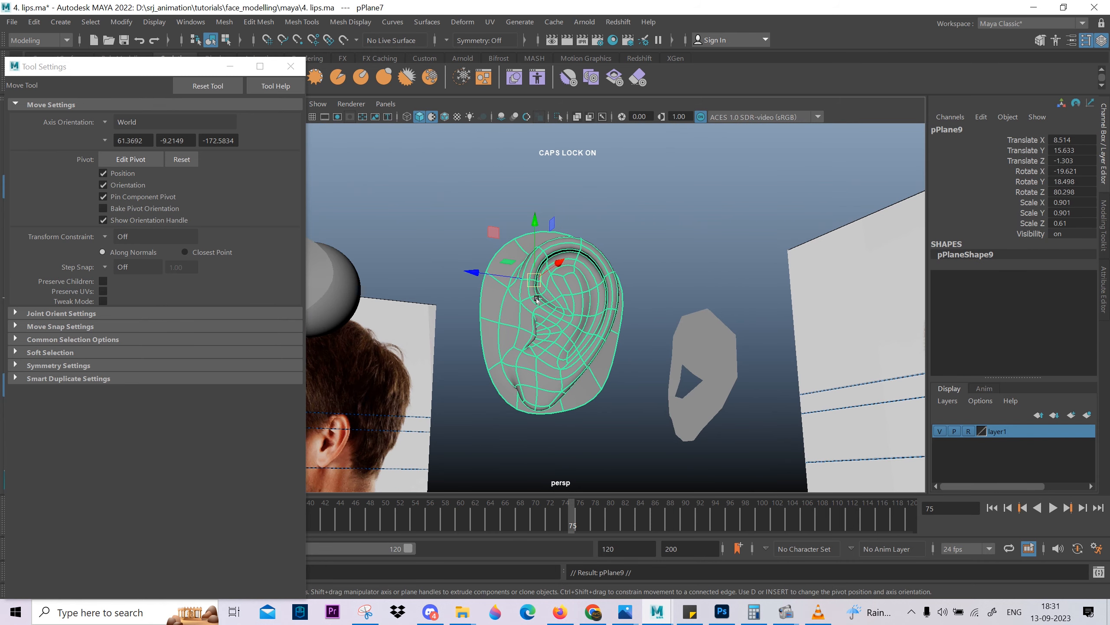
pyautogui.moveTo(471, 272); pyautogui.dragTo(323, 289)
pyautogui.click(647, 210)
# On the duplicate ear, delete the edge loop just inside the outer fold and compare its smoothed shape with the original.
pyautogui.click(437, 306)
pyautogui.moveTo(420, 280); pyautogui.dragTo(420, 228, button='right')
pyautogui.click(443, 246)
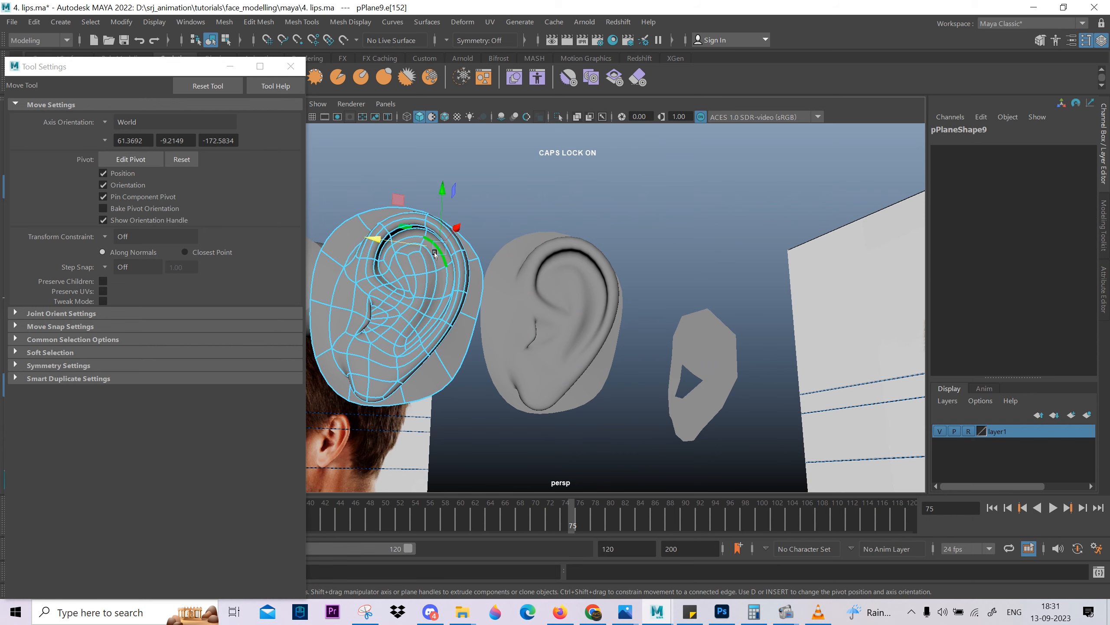
pyautogui.click(387, 312)
pyautogui.moveTo(419, 280); pyautogui.dragTo(485, 218, button='right')
pyautogui.click(647, 245)
pyautogui.moveTo(524, 361)
pyautogui.keyDown('alt'); pyautogui.mouseDown()
pyautogui.moveTo(515, 367)
pyautogui.moveTo(543, 403)
pyautogui.moveTo(551, 374)
pyautogui.moveTo(542, 370)
pyautogui.moveTo(612, 396)
pyautogui.moveTo(520, 355)
pyautogui.mouseUp(); pyautogui.keyUp('alt')
pyautogui.click(455, 292)
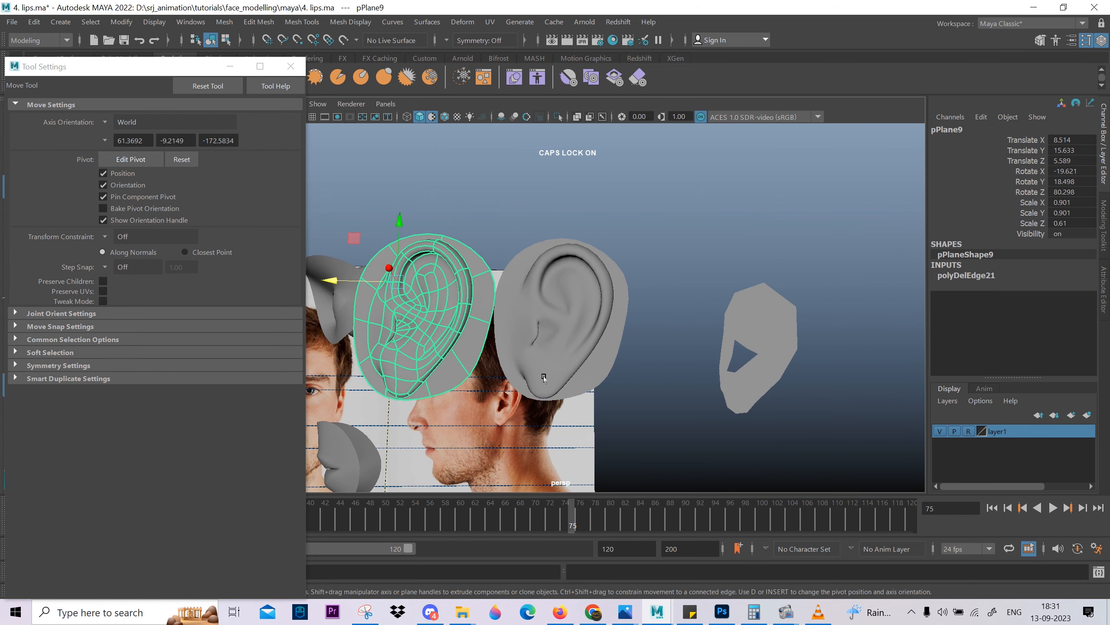
# Delete the duplicate ear and remove the edge loop just inside the outer fold on the original ear.
pyautogui.press('Delete')
pyautogui.click(579, 340)
pyautogui.scroll(5, 579, 340)
pyautogui.moveTo(588, 302); pyautogui.dragTo(604, 229, button='right')
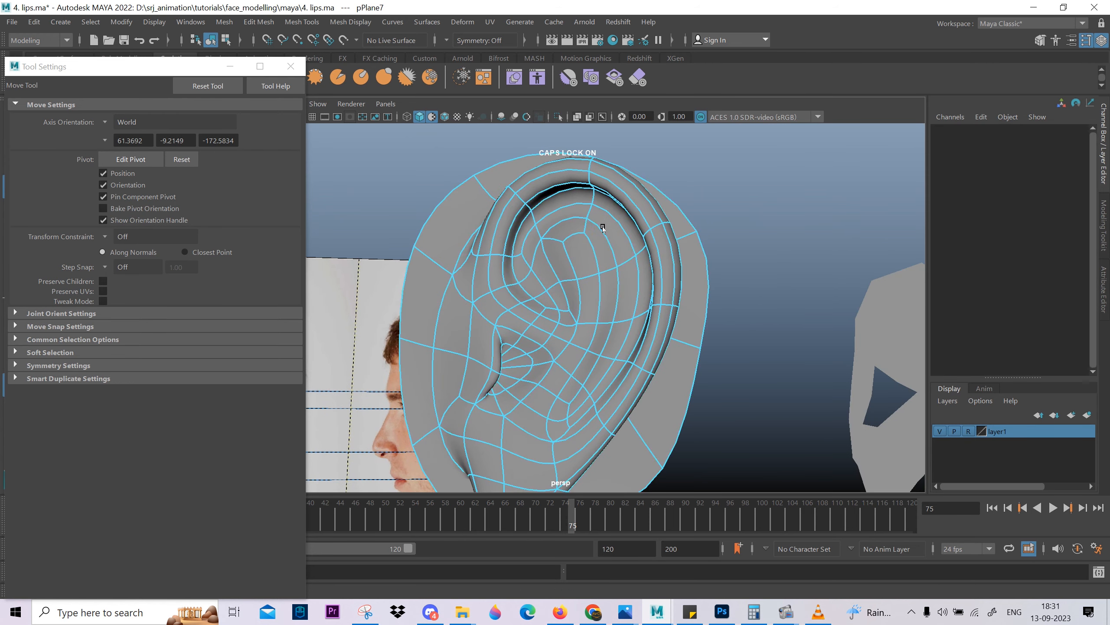
pyautogui.doubleClick(613, 234)
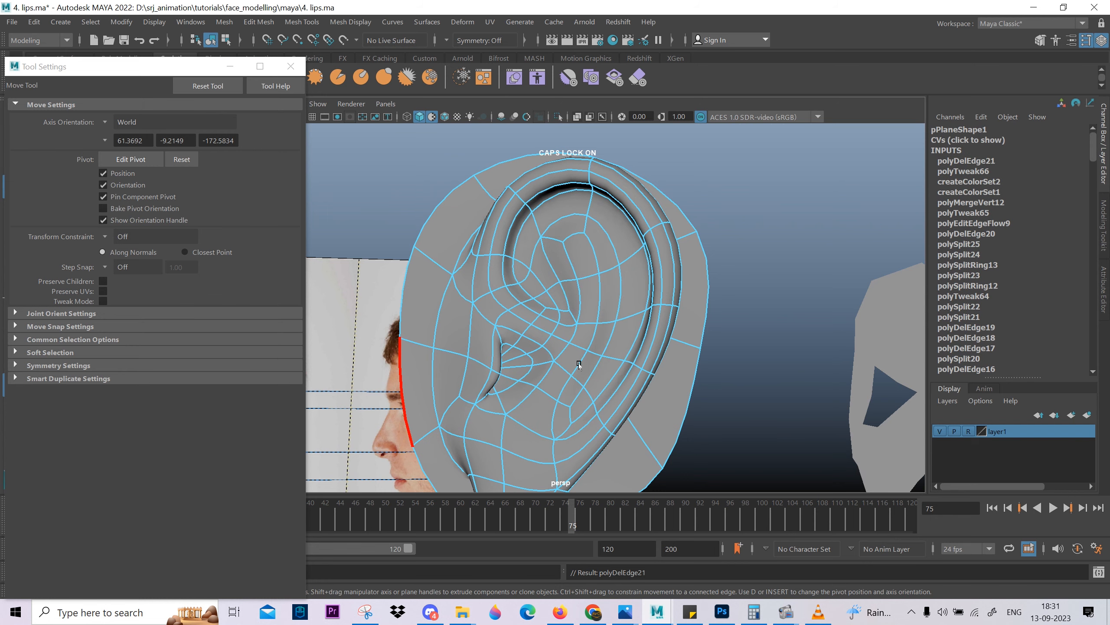
# Compare the original ear's smoothed preview with its unsmoothed cage.
pyautogui.keyDown('alt'); pyautogui.moveTo(415, 411); pyautogui.dragTo(430, 367); pyautogui.keyUp('alt')
pyautogui.moveTo(749, 240); pyautogui.dragTo(760, 224, button='right')
pyautogui.click(758, 226)
pyautogui.keyDown('alt'); pyautogui.moveTo(593, 322); pyautogui.dragTo(617, 327); pyautogui.keyUp('alt')
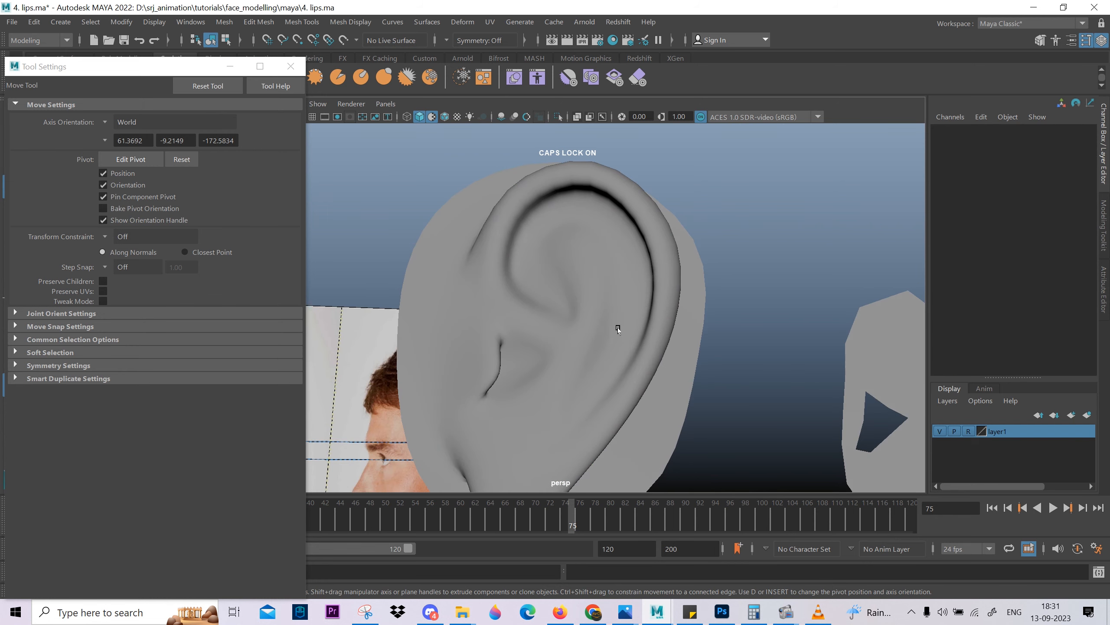
pyautogui.click(617, 327)
pyautogui.press('1')
pyautogui.click(752, 211)
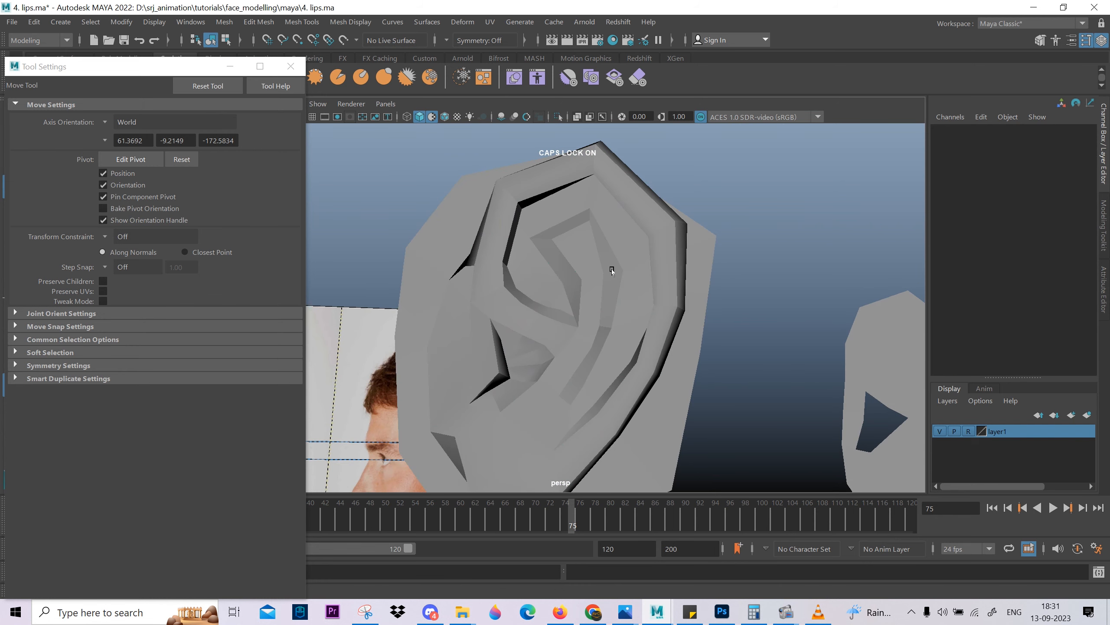
pyautogui.click(541, 256)
pyautogui.press('3')
pyautogui.click(753, 219)
pyautogui.keyDown('alt'); pyautogui.moveTo(719, 293); pyautogui.dragTo(705, 301); pyautogui.keyUp('alt')
# Adjust faces on the ear's inner fold and outer rim with soft selection.
pyautogui.click(629, 297)
pyautogui.keyDown('alt'); pyautogui.moveTo(629, 298); pyautogui.dragTo(607, 309); pyautogui.keyUp('alt')
pyautogui.moveTo(608, 317); pyautogui.dragTo(609, 347, button='right')
pyautogui.click(609, 348)
pyautogui.keyDown('shift'); pyautogui.doubleClick(601, 354); pyautogui.keyUp('shift')
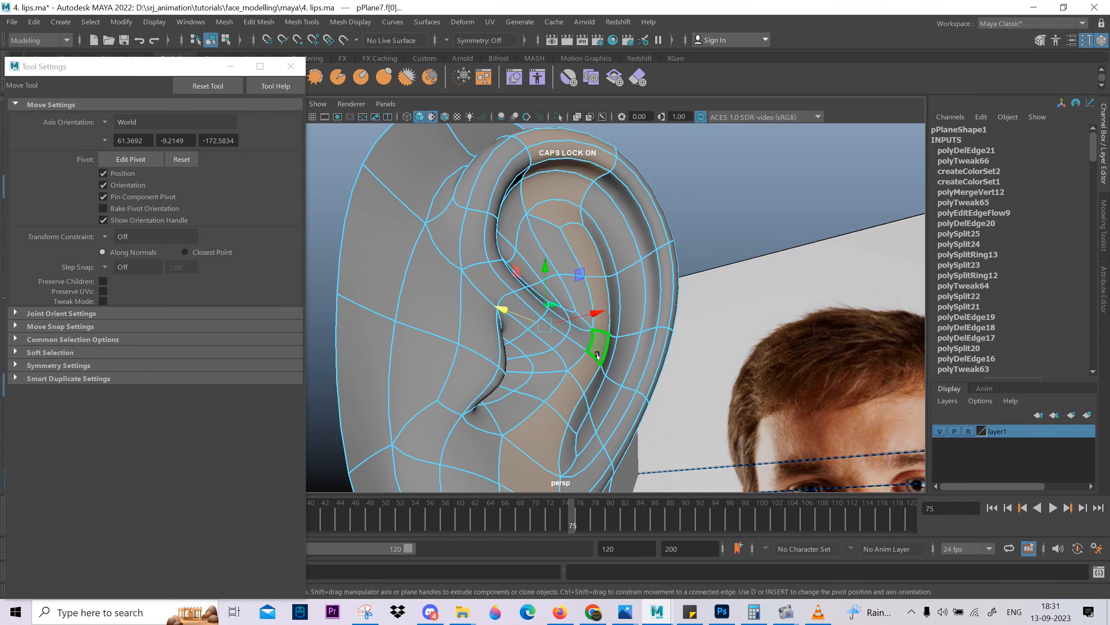
pyautogui.keyDown('shift'); pyautogui.click(613, 327); pyautogui.keyUp('shift')
pyautogui.scroll(-4, 613, 327)
pyautogui.press('b')
pyautogui.moveTo(690, 349); pyautogui.dragTo(677, 350)
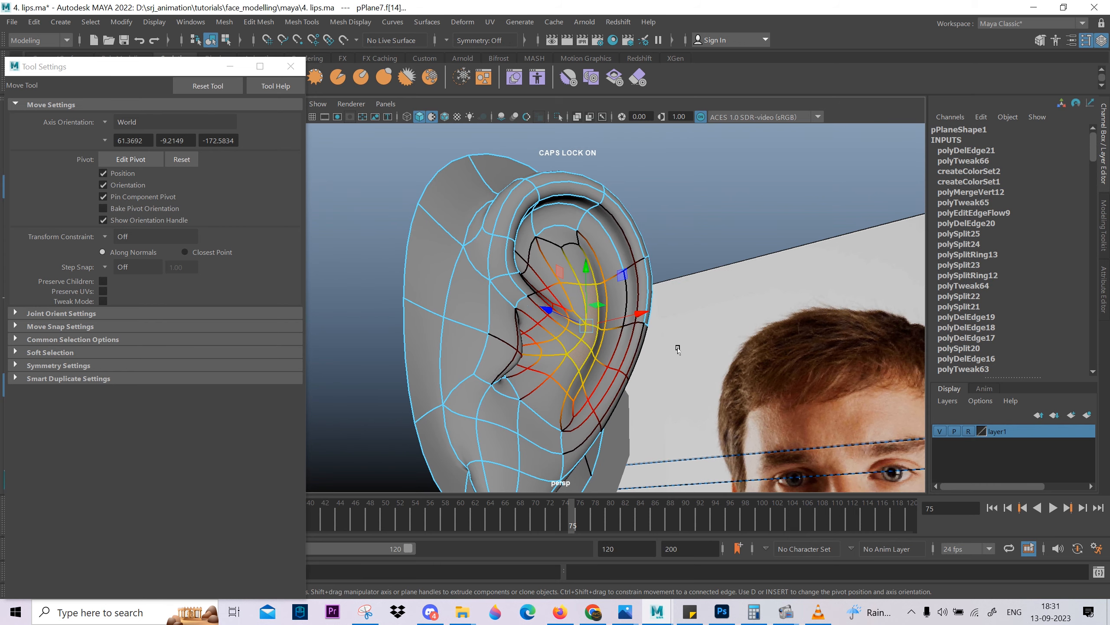
pyautogui.moveTo(642, 313); pyautogui.dragTo(532, 379)
pyautogui.click(642, 341)
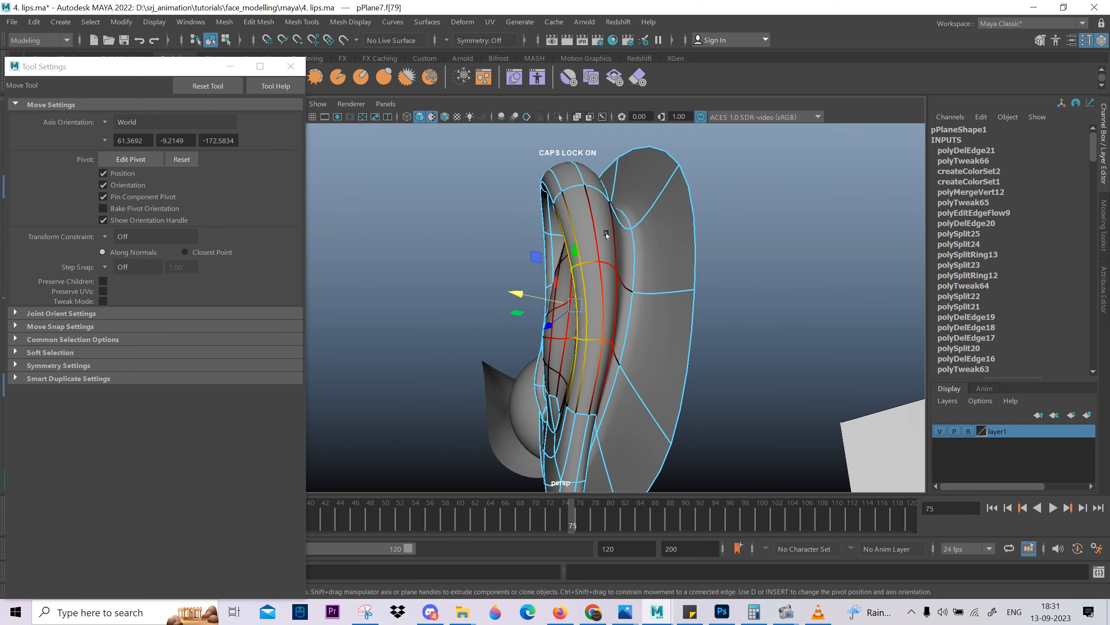
pyautogui.moveTo(637, 362); pyautogui.dragTo(666, 336, button='right')
# Inspect the reshaped ear from the side, with and without smoothing.
pyautogui.scroll(-4, 656, 323)
pyautogui.keyDown('alt'); pyautogui.moveTo(542, 245); pyautogui.dragTo(486, 241); pyautogui.keyUp('alt')
pyautogui.click(641, 241)
pyautogui.press('3')
pyautogui.click(581, 228)
pyautogui.press('3')
pyautogui.click(618, 219)
pyautogui.click(582, 225)
pyautogui.press('1')
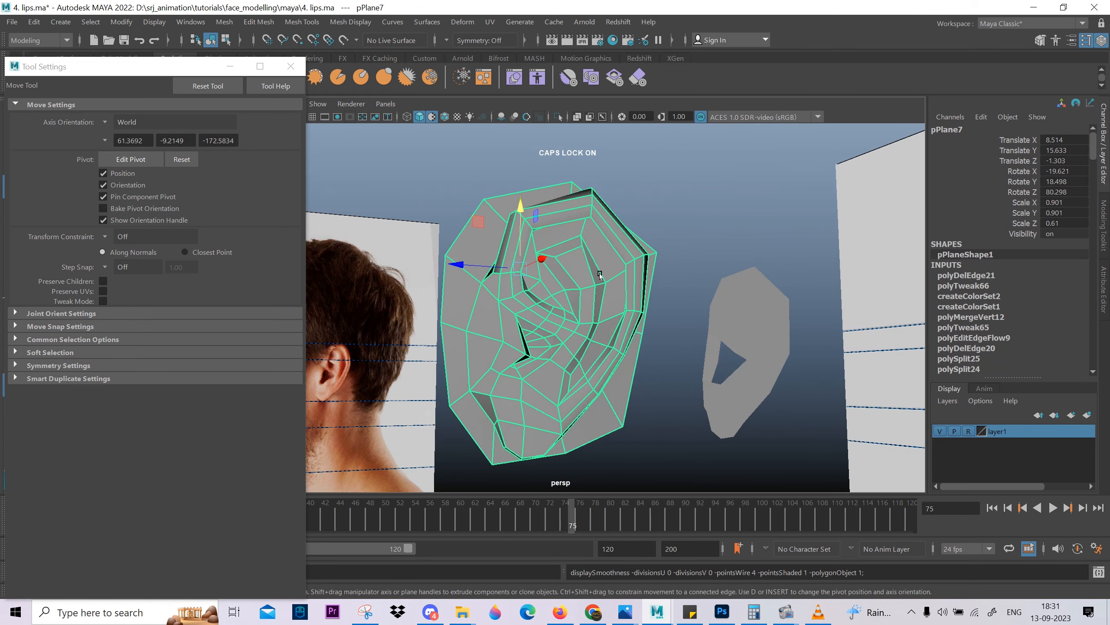
# In the side view, reposition the outer-fold vertices at the ear's top and upper back corner.
pyautogui.press('space')
pyautogui.moveTo(588, 233); pyautogui.dragTo(711, 220)
pyautogui.scroll(4, 641, 258)
pyautogui.scroll(3, 642, 258)
pyautogui.press('F9')
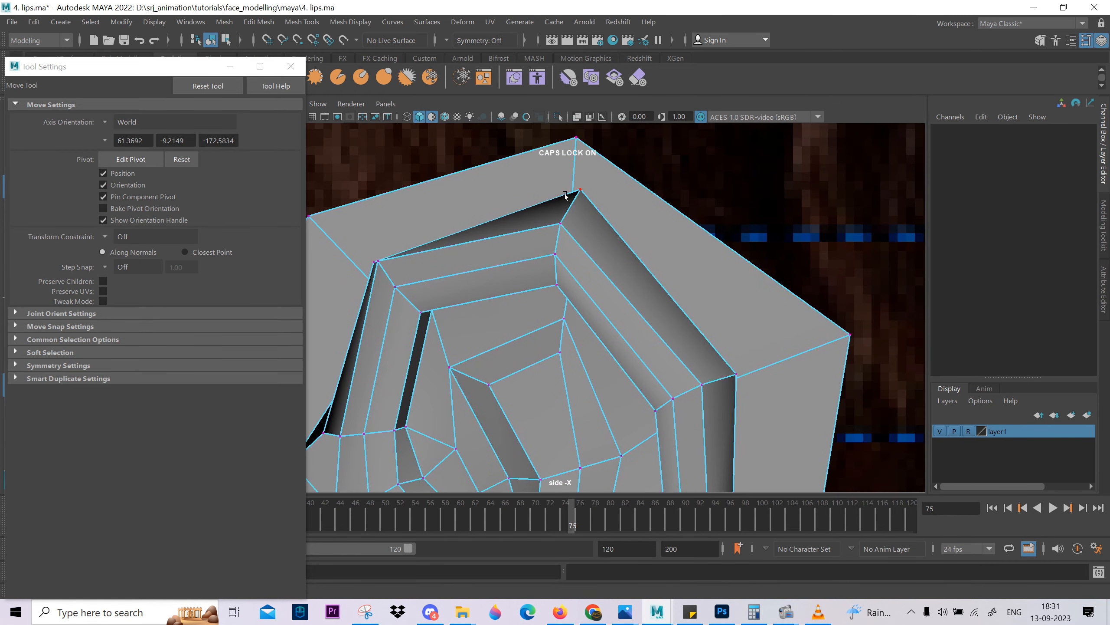
pyautogui.click(580, 192)
pyautogui.click(736, 374)
pyautogui.moveTo(722, 411); pyautogui.dragTo(572, 385, button='middle')
pyautogui.keyDown('alt'); pyautogui.moveTo(572, 385); pyautogui.dragTo(573, 136, button='middle'); pyautogui.keyUp('alt')
pyautogui.keyDown('alt'); pyautogui.moveTo(735, 284); pyautogui.dragTo(634, 365, button='middle'); pyautogui.keyUp('alt')
pyautogui.keyDown('alt'); pyautogui.moveTo(612, 304); pyautogui.dragTo(620, 363, button='middle'); pyautogui.keyUp('alt')
# Adjust the outer-fold vertices farther down the ear's back edge in the side view.
pyautogui.scroll(-3, 613, 407)
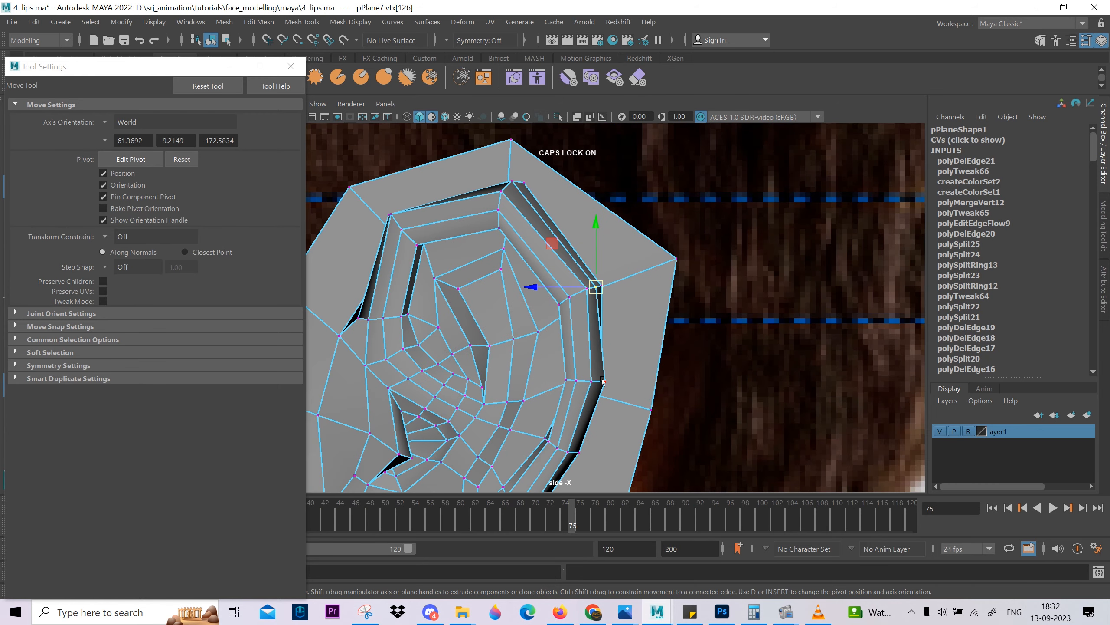
pyautogui.scroll(-3, 619, 419)
pyautogui.keyDown('alt'); pyautogui.moveTo(620, 419); pyautogui.dragTo(709, 346, button='middle'); pyautogui.keyUp('alt')
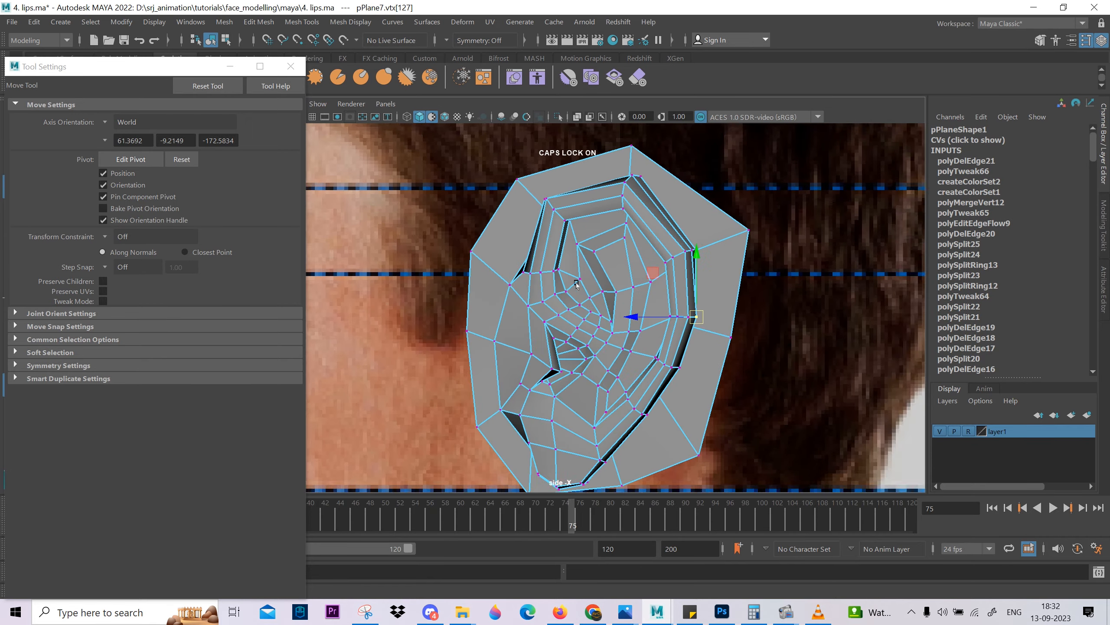
pyautogui.scroll(2, 586, 455)
pyautogui.keyDown('alt'); pyautogui.moveTo(575, 463); pyautogui.dragTo(599, 318, button='middle'); pyautogui.keyUp('alt')
# In the perspective view, adjust the vertex where the front of the outer fold meets the ear's base surface.
pyautogui.press('space')
pyautogui.moveTo(602, 325); pyautogui.dragTo(602, 260)
pyautogui.scroll(-2, 601, 259)
pyautogui.moveTo(621, 244); pyautogui.dragTo(689, 175, button='right')
pyautogui.keyDown('alt'); pyautogui.moveTo(595, 280); pyautogui.dragTo(524, 317); pyautogui.keyUp('alt')
pyautogui.scroll(8, 612, 394)
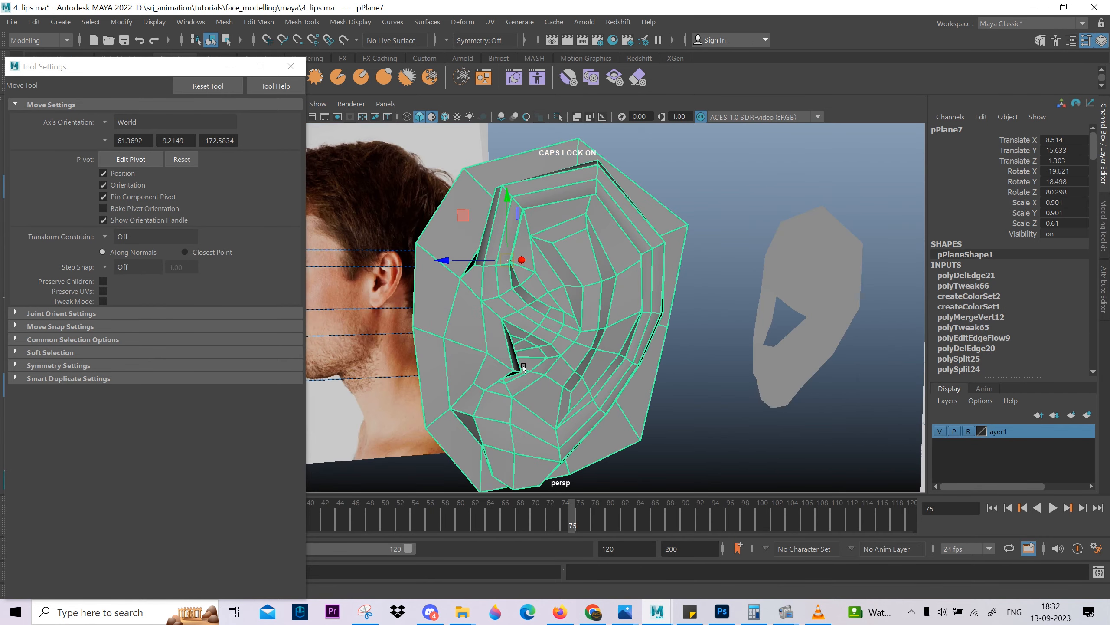
pyautogui.moveTo(581, 306); pyautogui.dragTo(490, 293, button='right')
pyautogui.click(421, 268)
pyautogui.scroll(-3, 423, 275)
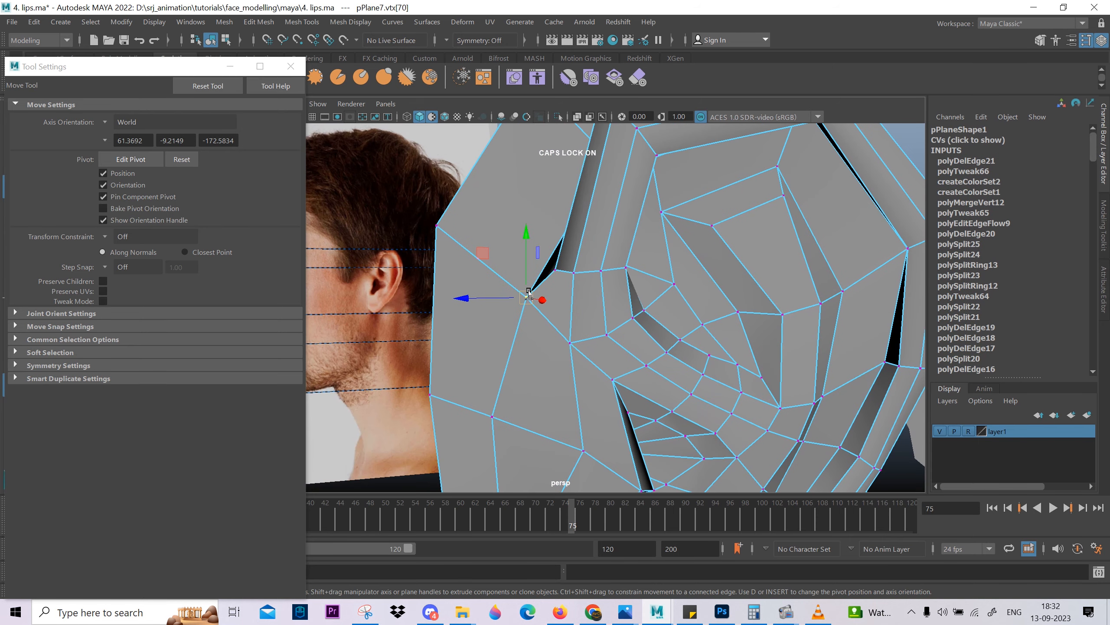
# Adjust the vertices behind the outer fold along the ear's base, and undo the last two changes.
pyautogui.moveTo(594, 159)
pyautogui.keyDown('alt'); pyautogui.mouseDown()
pyautogui.moveTo(606, 236)
pyautogui.moveTo(576, 249)
pyautogui.moveTo(649, 280)
pyautogui.moveTo(669, 305)
pyautogui.moveTo(665, 352)
pyautogui.moveTo(634, 353)
pyautogui.moveTo(678, 377)
pyautogui.mouseUp(); pyautogui.keyUp('alt')
pyautogui.click(641, 320)
pyautogui.keyDown('ctrl'); pyautogui.keyDown('shift'); pyautogui.moveTo(679, 377); pyautogui.dragTo(680, 326, button='middle'); pyautogui.keyUp('shift'); pyautogui.keyUp('ctrl')
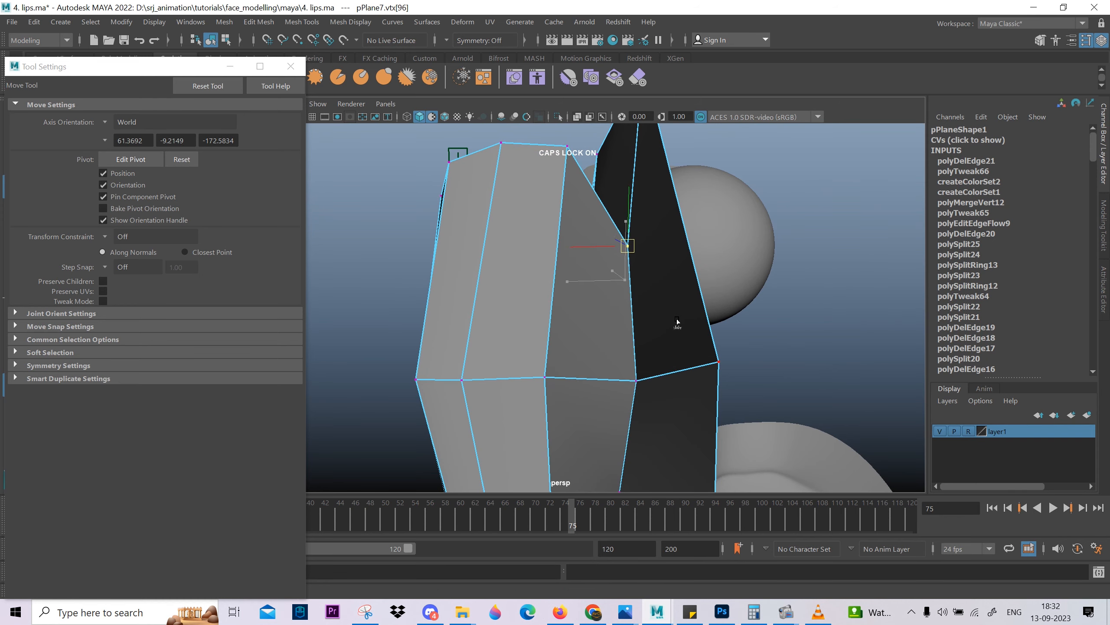
pyautogui.keyDown('alt'); pyautogui.moveTo(693, 478); pyautogui.dragTo(671, 332); pyautogui.keyUp('alt')
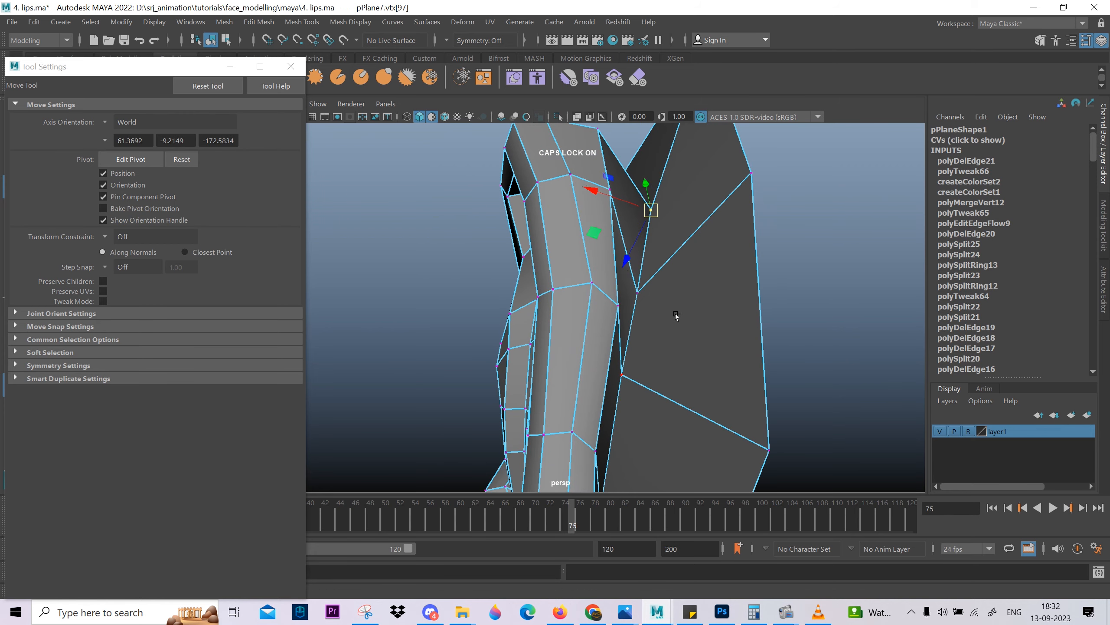
pyautogui.hotkey('ctrl', 'z')
pyautogui.hotkey('ctrl', 'z')
# Preview the ear smoothed from several angles and turn off the default-material display in the viewport.
pyautogui.keyDown('alt'); pyautogui.moveTo(674, 379); pyautogui.dragTo(564, 371, button='right'); pyautogui.keyUp('alt')
pyautogui.keyDown('alt'); pyautogui.moveTo(564, 371); pyautogui.dragTo(612, 420); pyautogui.keyUp('alt')
pyautogui.keyDown('alt'); pyautogui.moveTo(591, 446); pyautogui.dragTo(625, 324, button='middle'); pyautogui.keyUp('alt')
pyautogui.press('F8')
pyautogui.keyDown('alt'); pyautogui.moveTo(581, 350); pyautogui.dragTo(598, 354); pyautogui.keyUp('alt')
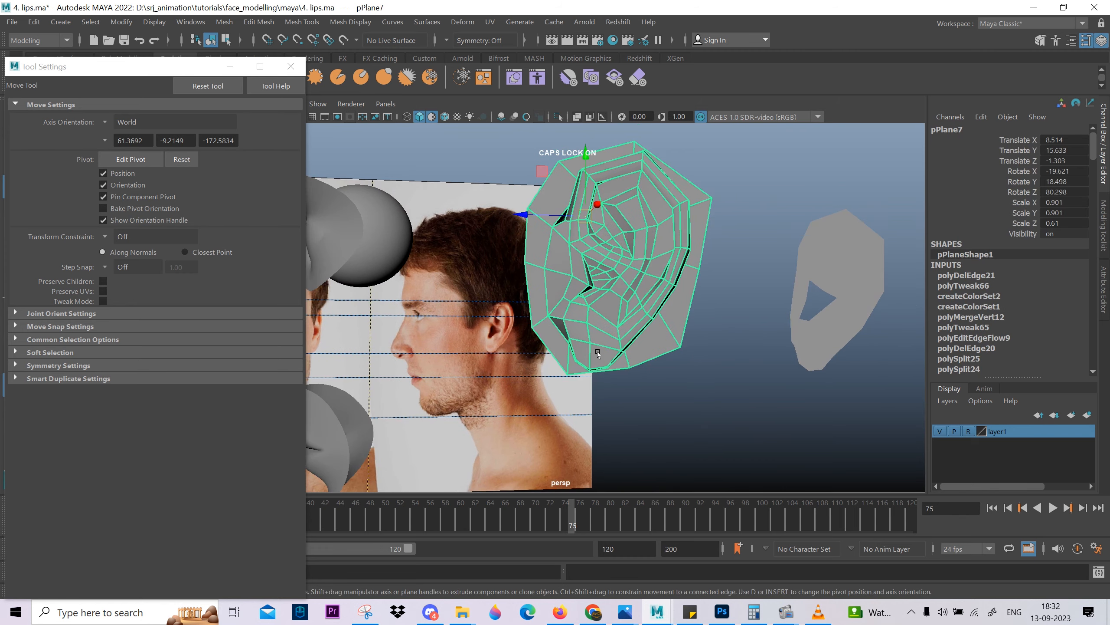
pyautogui.press('3')
pyautogui.click(722, 266)
pyautogui.keyDown('alt'); pyautogui.moveTo(717, 298); pyautogui.dragTo(617, 352); pyautogui.keyUp('alt')
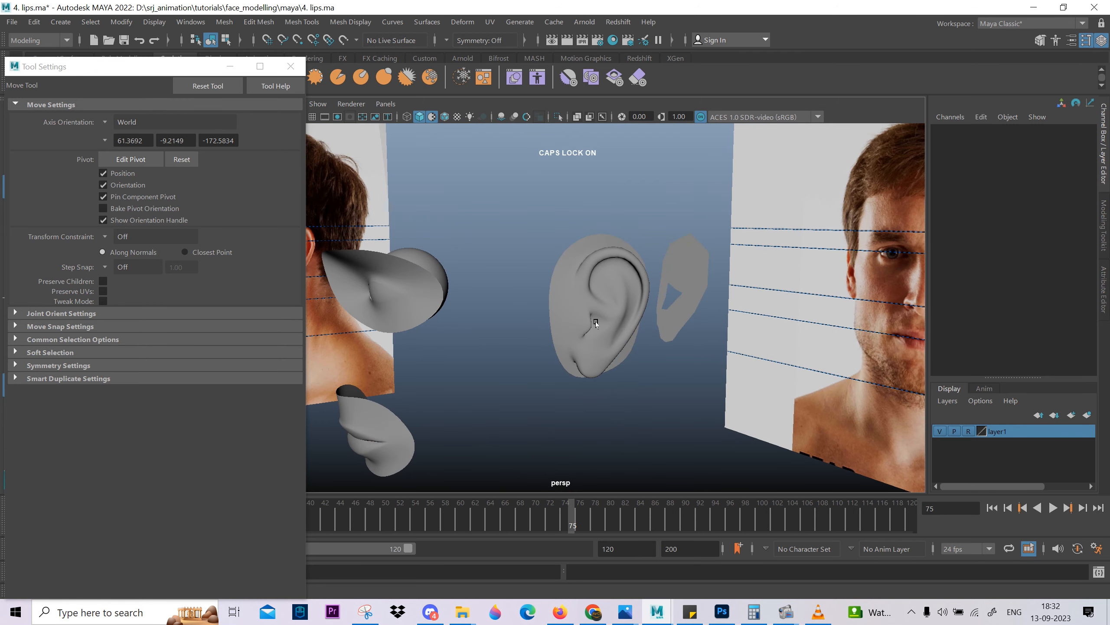
pyautogui.click(432, 117)
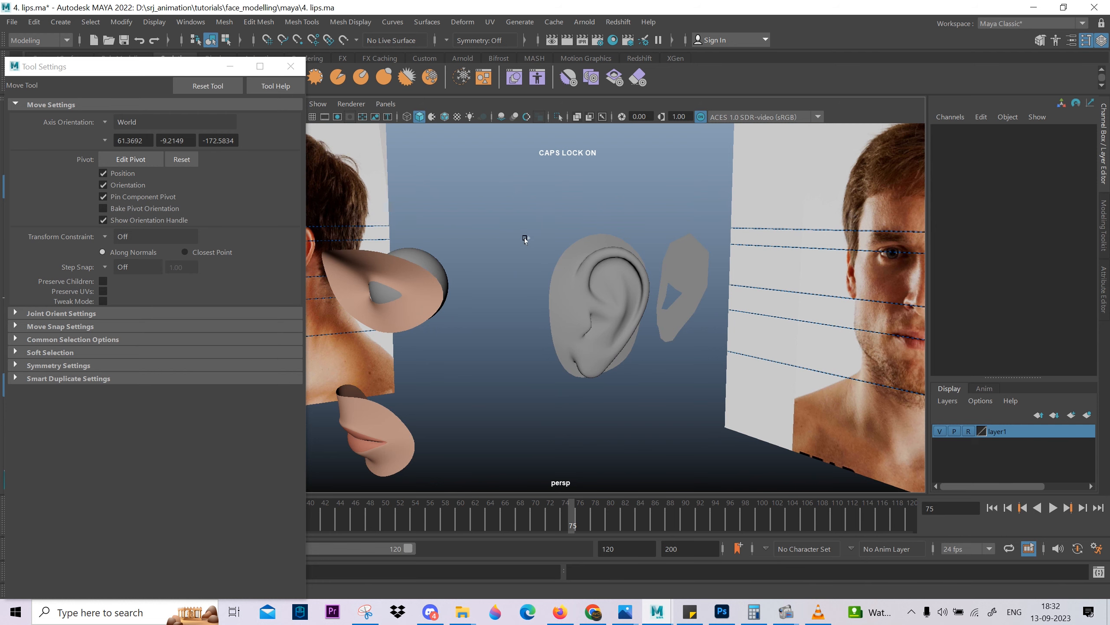
# Save the scene in the maya folder as a new Maya ASCII file named "4. ear".
pyautogui.hotkey('ctrl', 'shift', 's')
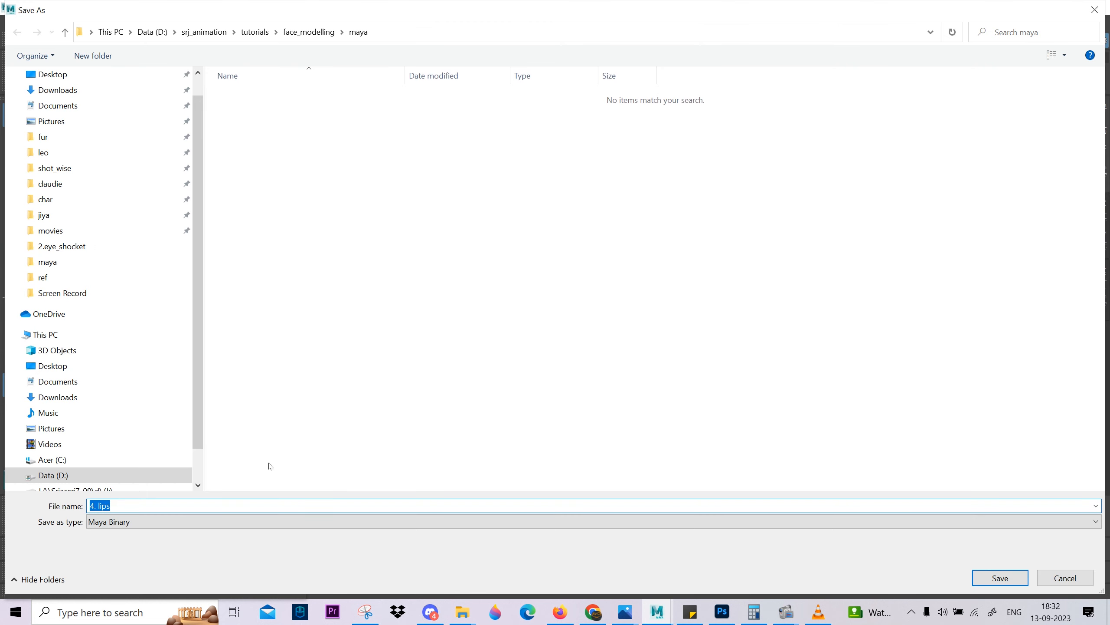
pyautogui.click(173, 521)
pyautogui.click(141, 536)
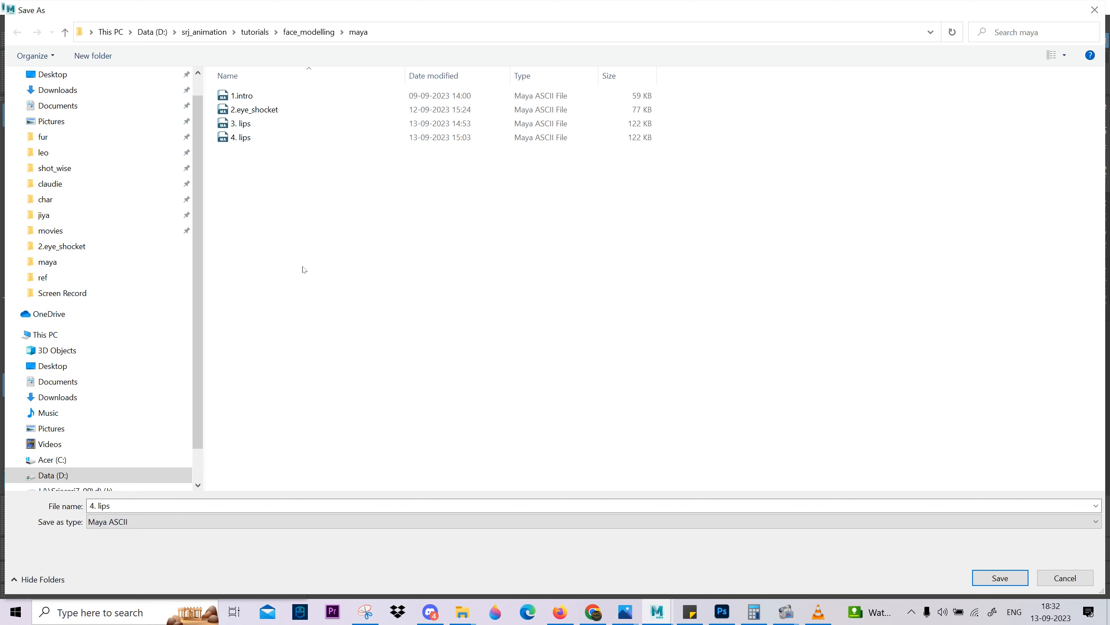
pyautogui.click(256, 138)
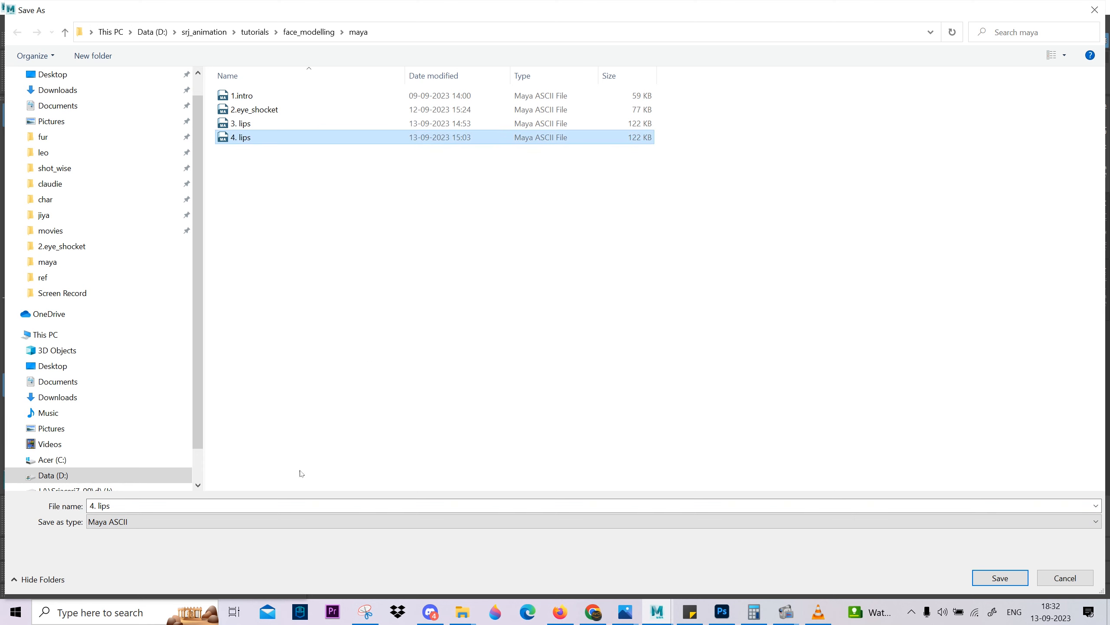
pyautogui.click(149, 501)
pyautogui.write('4. li')
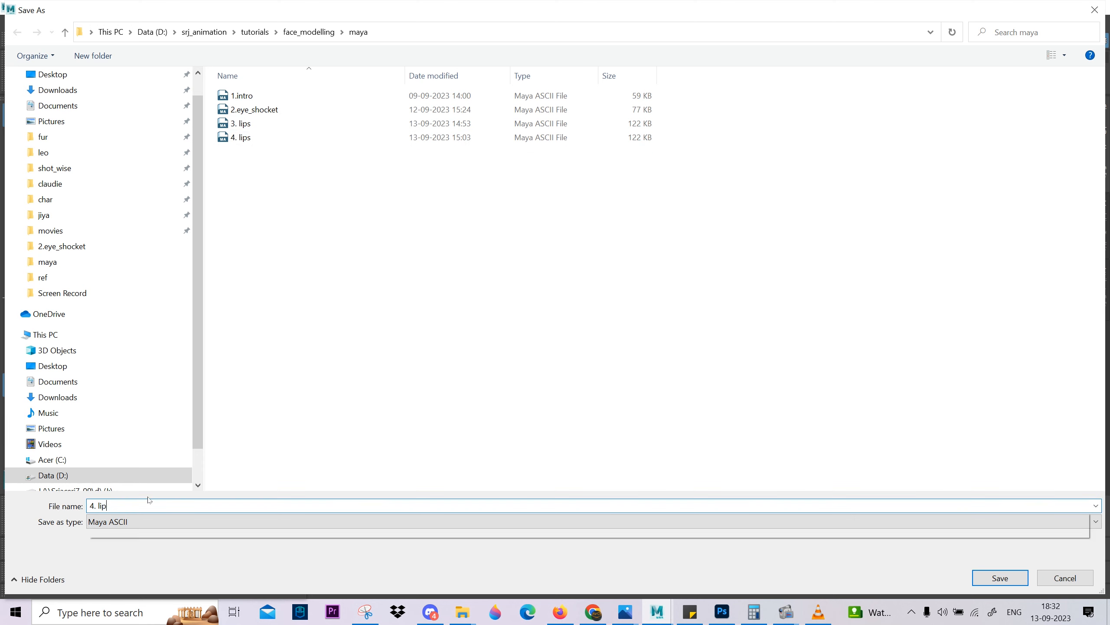
pyautogui.write('EARE')
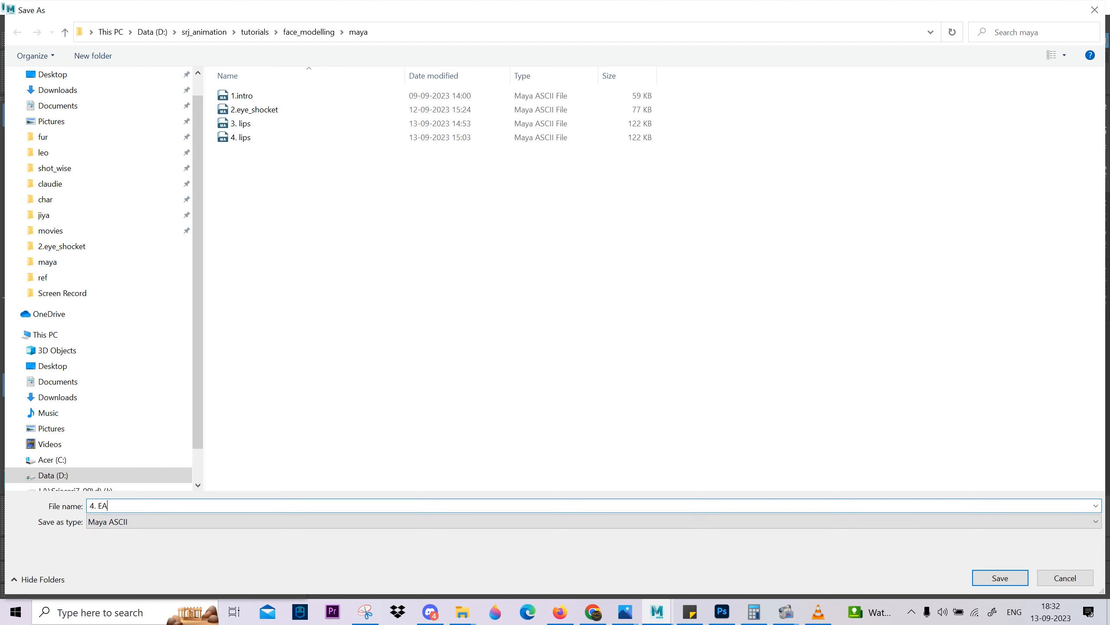
pyautogui.press('BackSpace')
pyautogui.press('BackSpace')
pyautogui.press('BackSpace')
pyautogui.press('BackSpace')
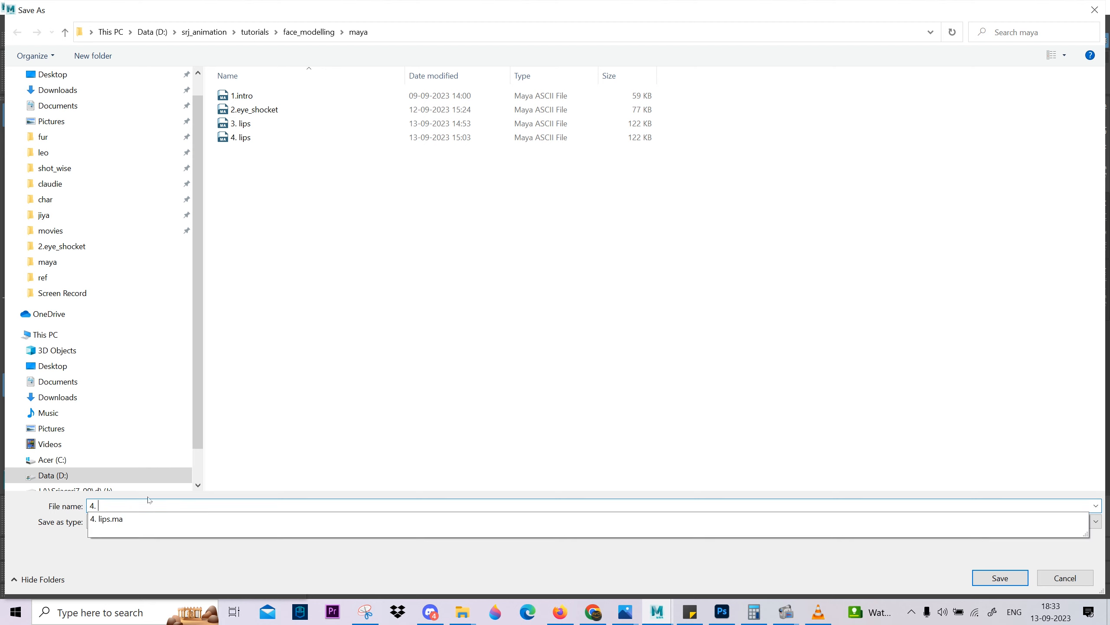
pyautogui.press('capslock')
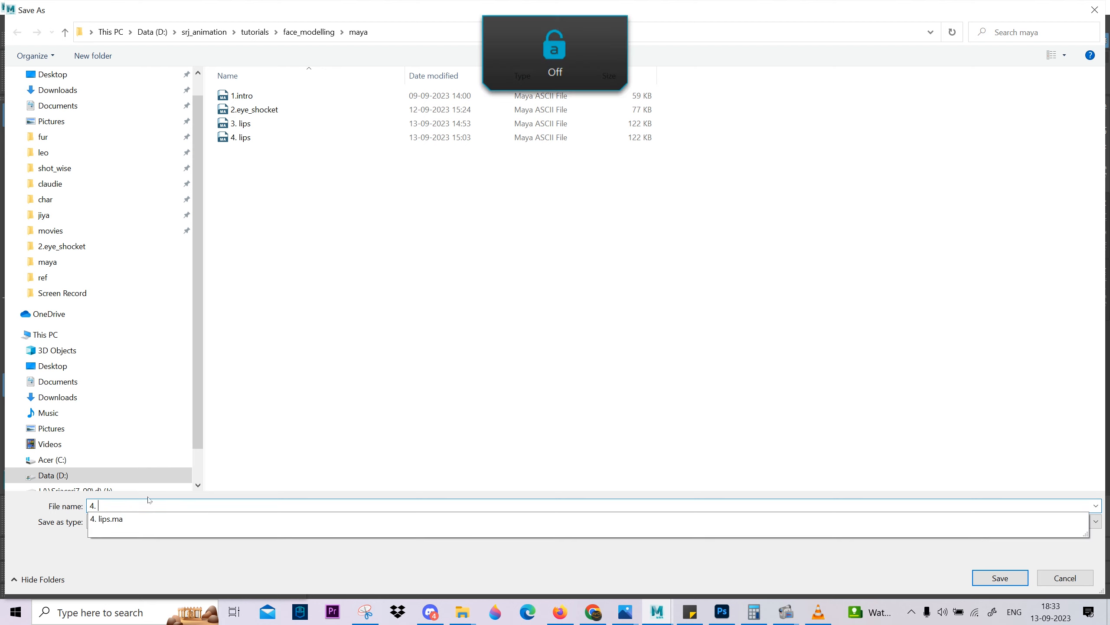
pyautogui.write('ear')
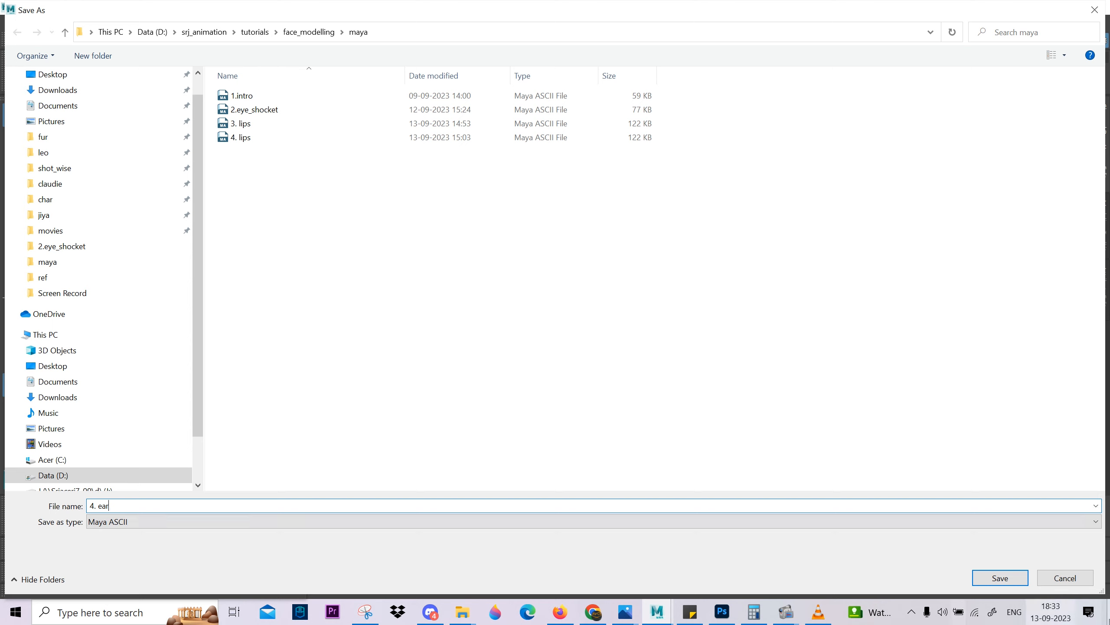
pyautogui.click(999, 578)
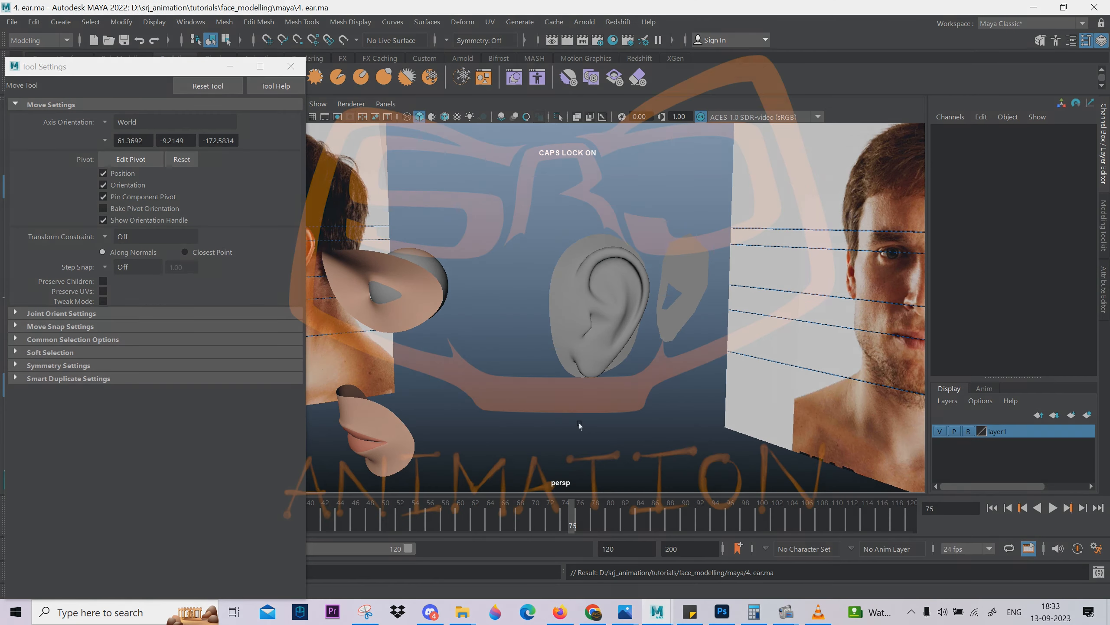